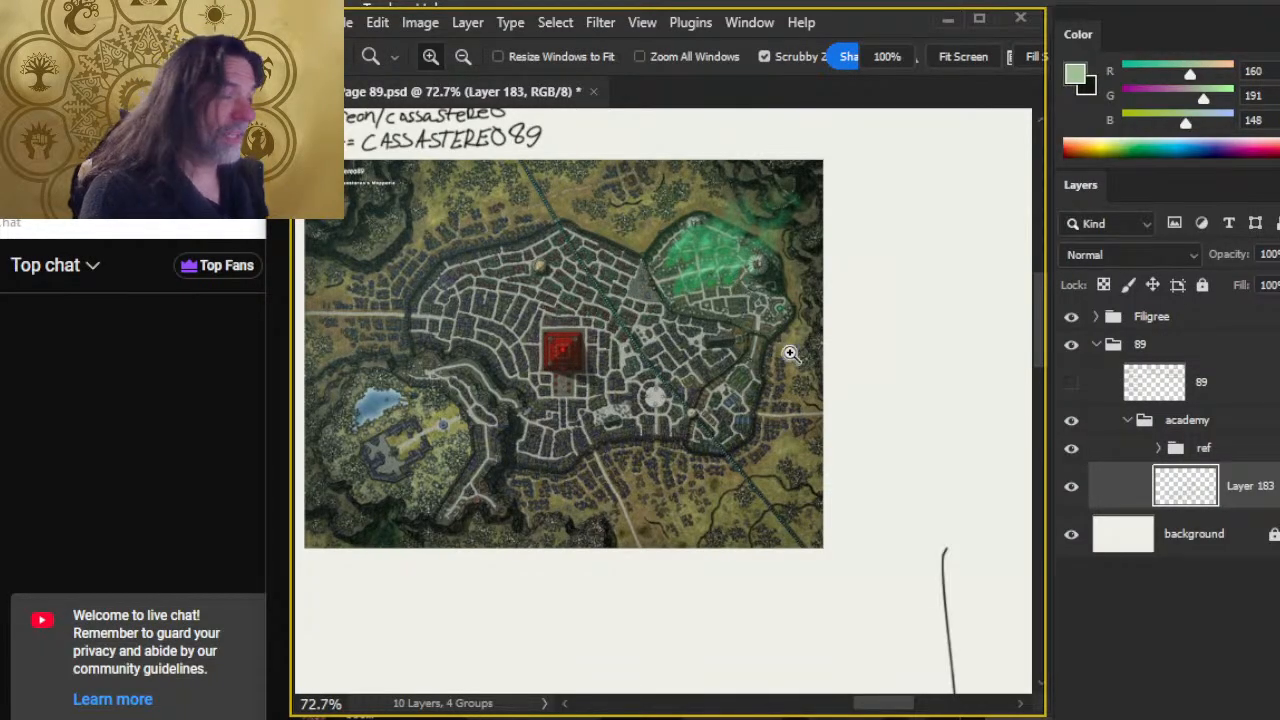
Examine the city reference map's green district, the handwritten credit above the map, and the map's corner watermark.
{"action": "left_click_drag", "start_coordinate": [762, 276], "coordinate": [789, 357]}
{"action": "scroll", "coordinate": [877, 429], "scroll_direction": "down", "scroll_amount": 2}
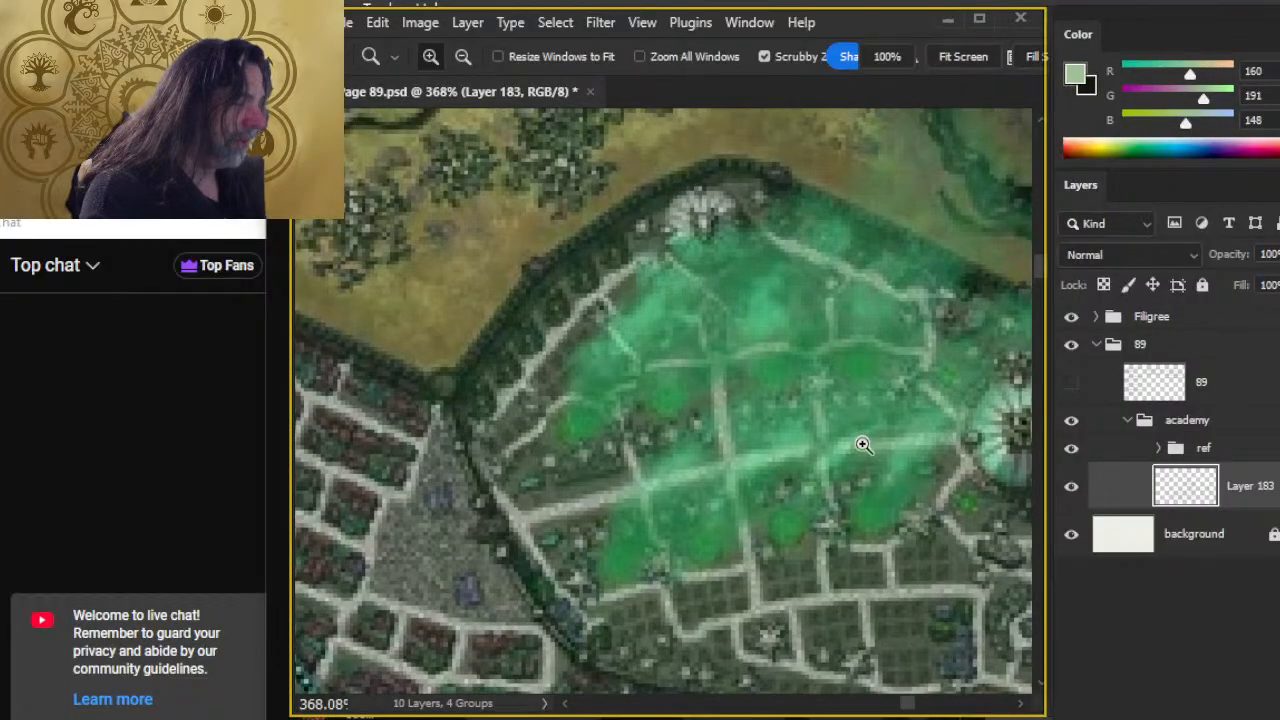
{"action": "scroll", "coordinate": [857, 443], "scroll_direction": "down", "scroll_amount": 2}
{"action": "left_click_drag", "start_coordinate": [556, 281], "coordinate": [909, 503]}
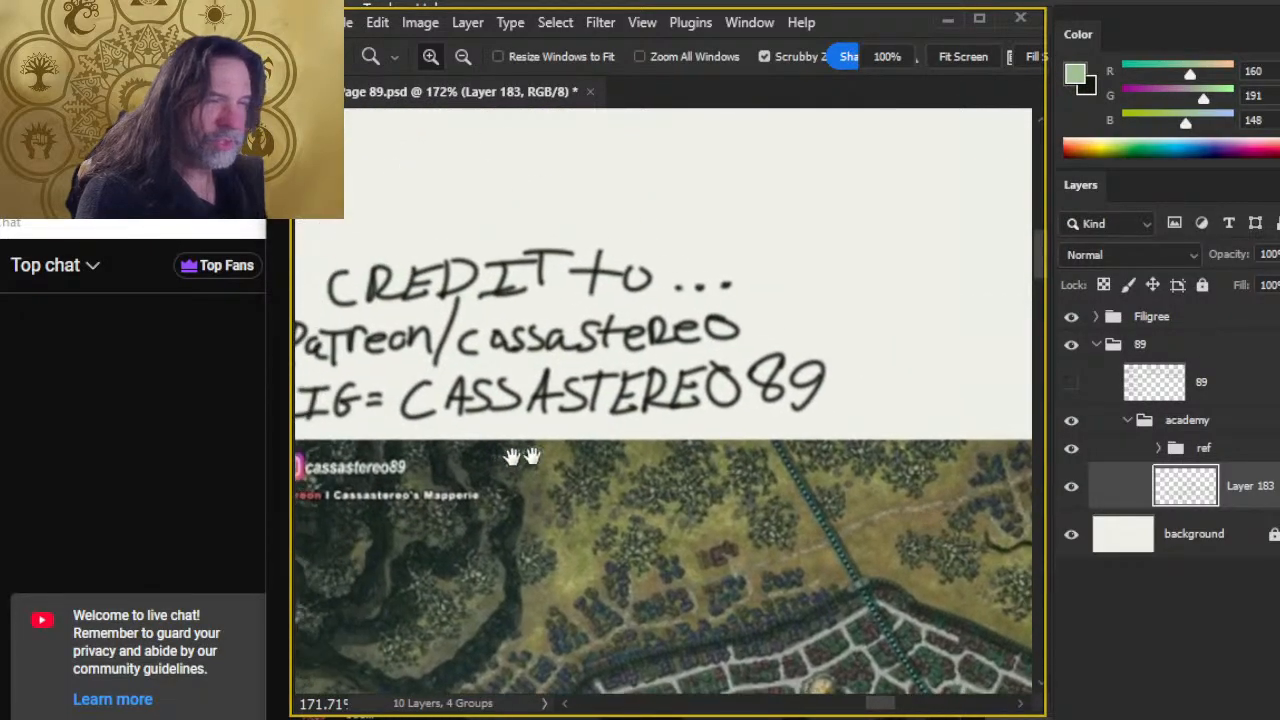
{"action": "left_click_drag", "start_coordinate": [517, 451], "coordinate": [624, 412]}
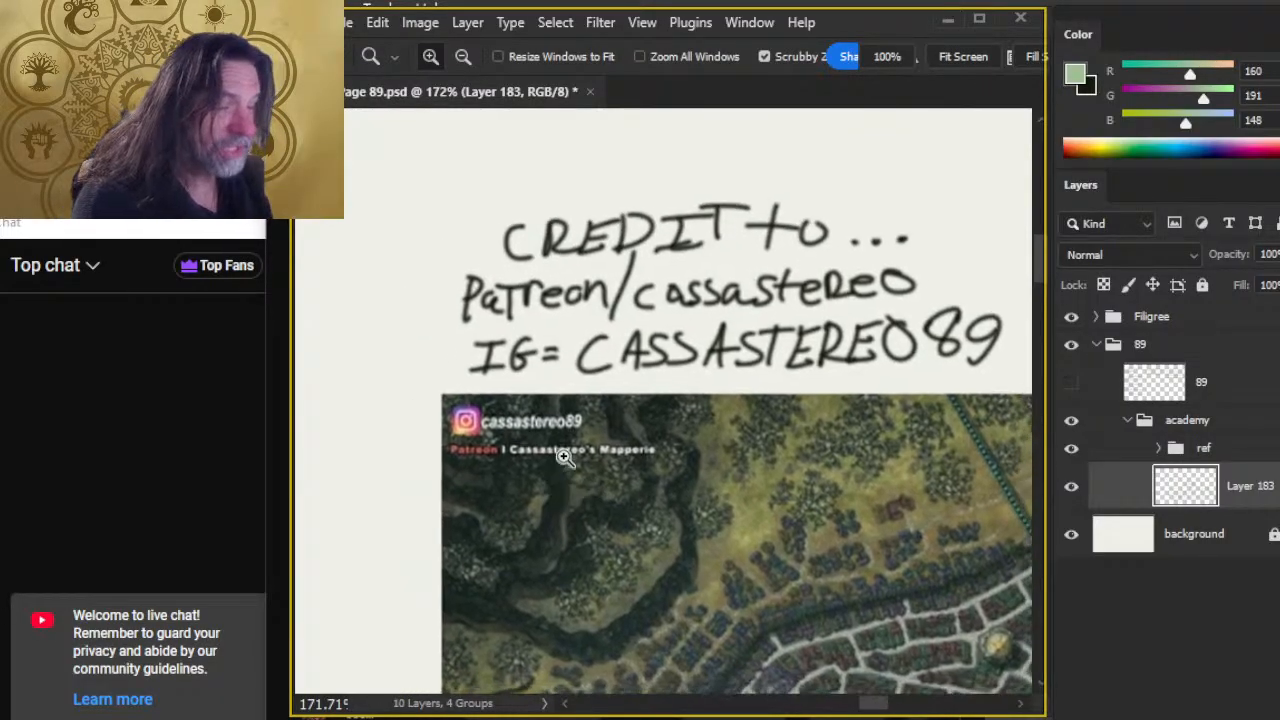
{"action": "scroll", "coordinate": [629, 449], "scroll_direction": "up", "scroll_amount": 5}
{"action": "scroll", "coordinate": [617, 449], "scroll_direction": "down", "scroll_amount": 3}
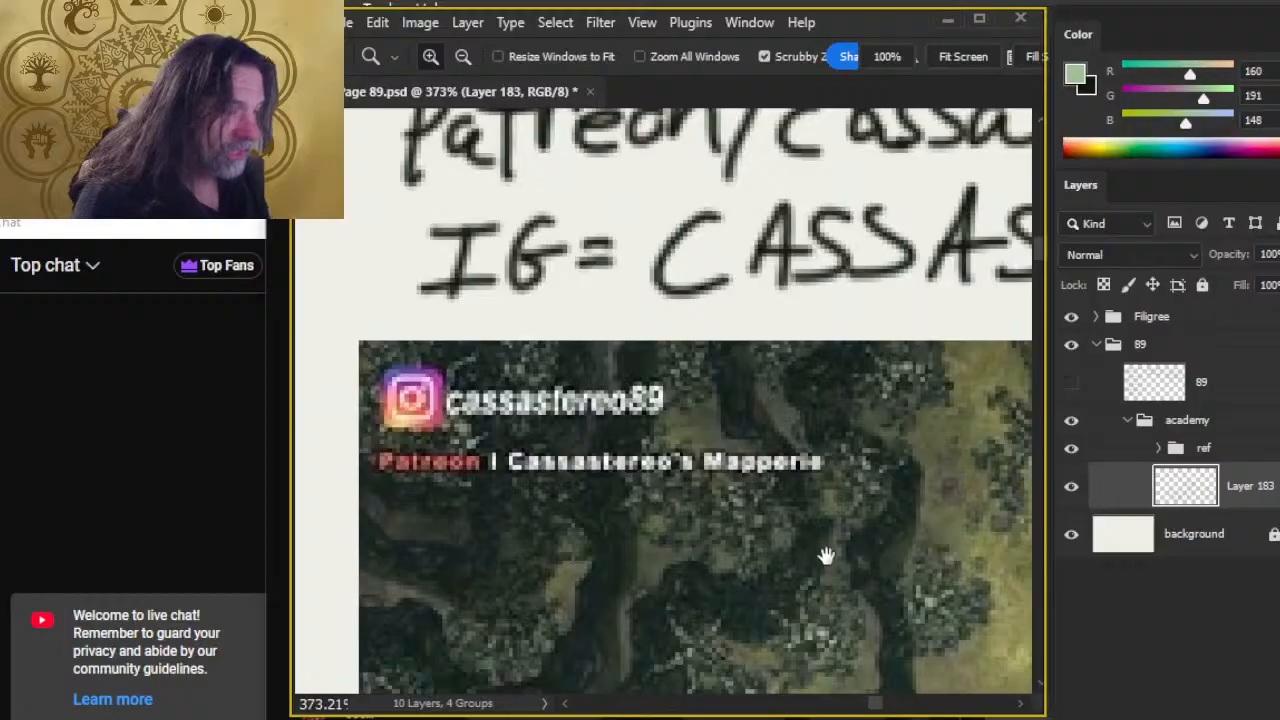
{"action": "left_click_drag", "start_coordinate": [826, 557], "coordinate": [780, 531]}
Examine the map's green-misted walled district, its domed tower, and the dark ravines beyond the wall.
{"action": "scroll", "coordinate": [848, 553], "scroll_direction": "down", "scroll_amount": 4}
{"action": "left_click_drag", "start_coordinate": [861, 570], "coordinate": [570, 313]}
{"action": "left_click_drag", "start_coordinate": [766, 331], "coordinate": [706, 451]}
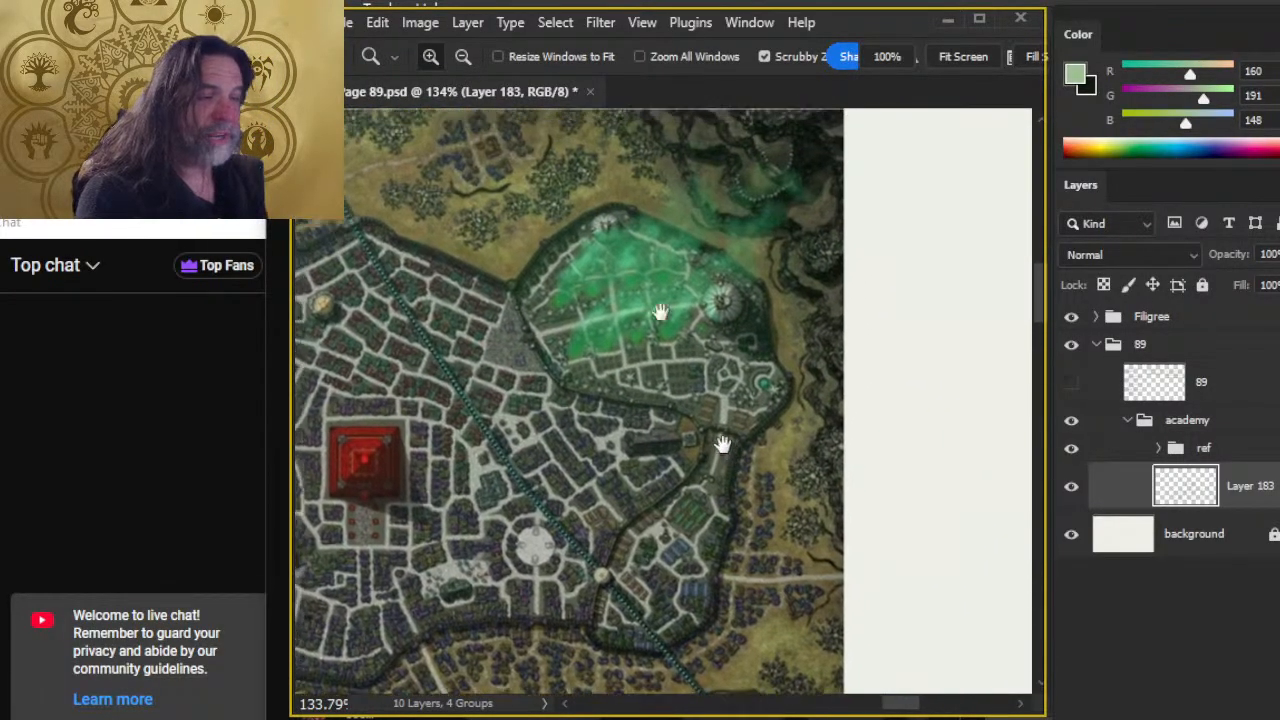
{"action": "scroll", "coordinate": [814, 337], "scroll_direction": "up", "scroll_amount": 3}
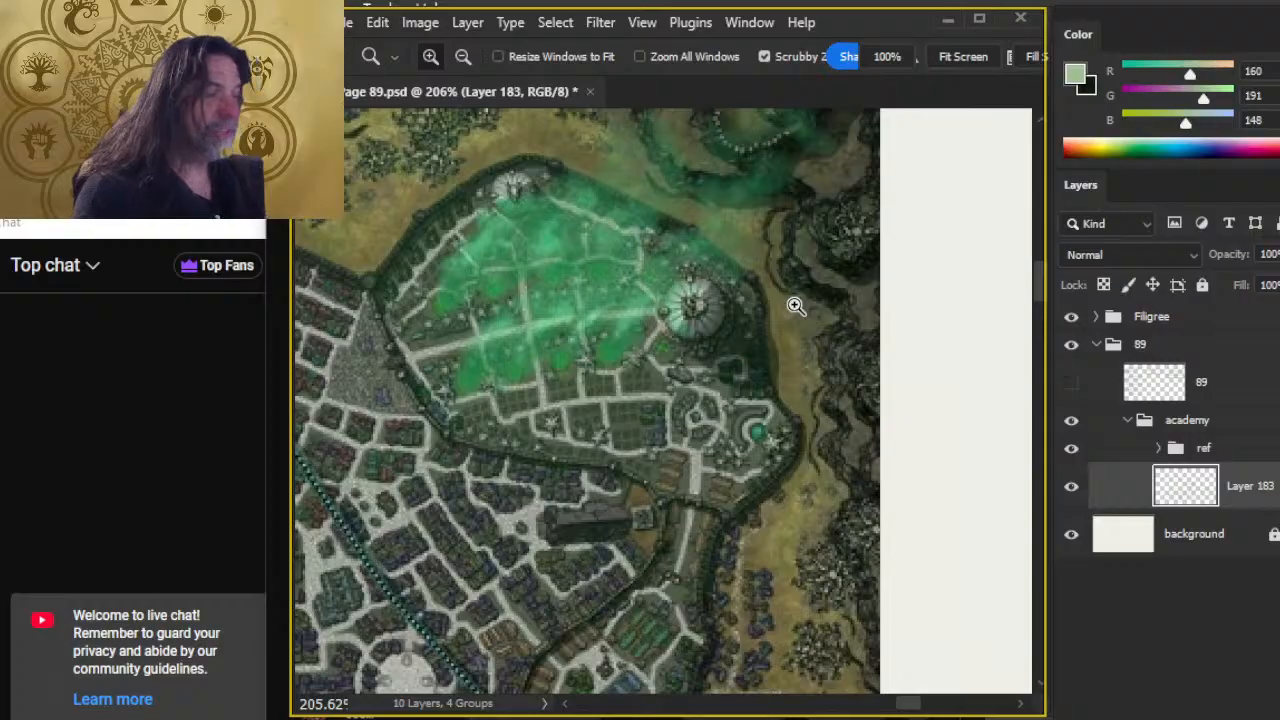
{"action": "scroll", "coordinate": [718, 327], "scroll_direction": "up", "scroll_amount": 3}
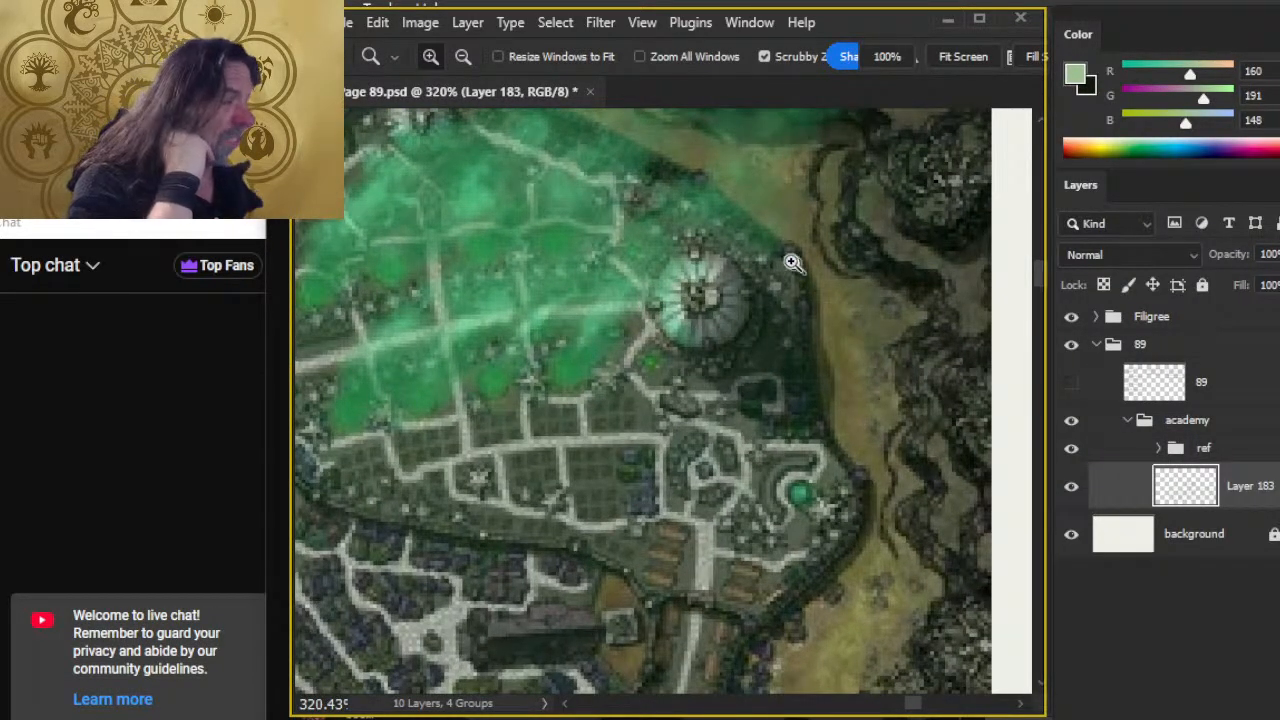
{"action": "left_click_drag", "start_coordinate": [671, 302], "coordinate": [603, 537]}
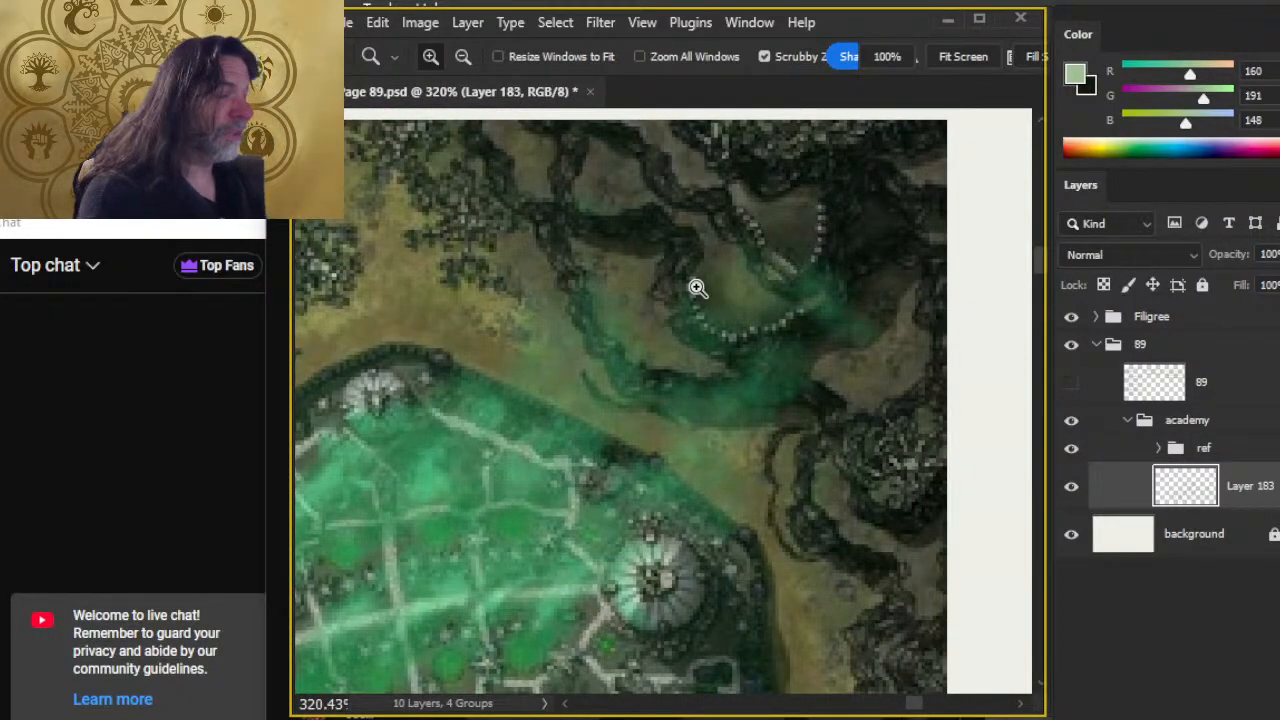
{"action": "left_click_drag", "start_coordinate": [646, 434], "coordinate": [778, 448]}
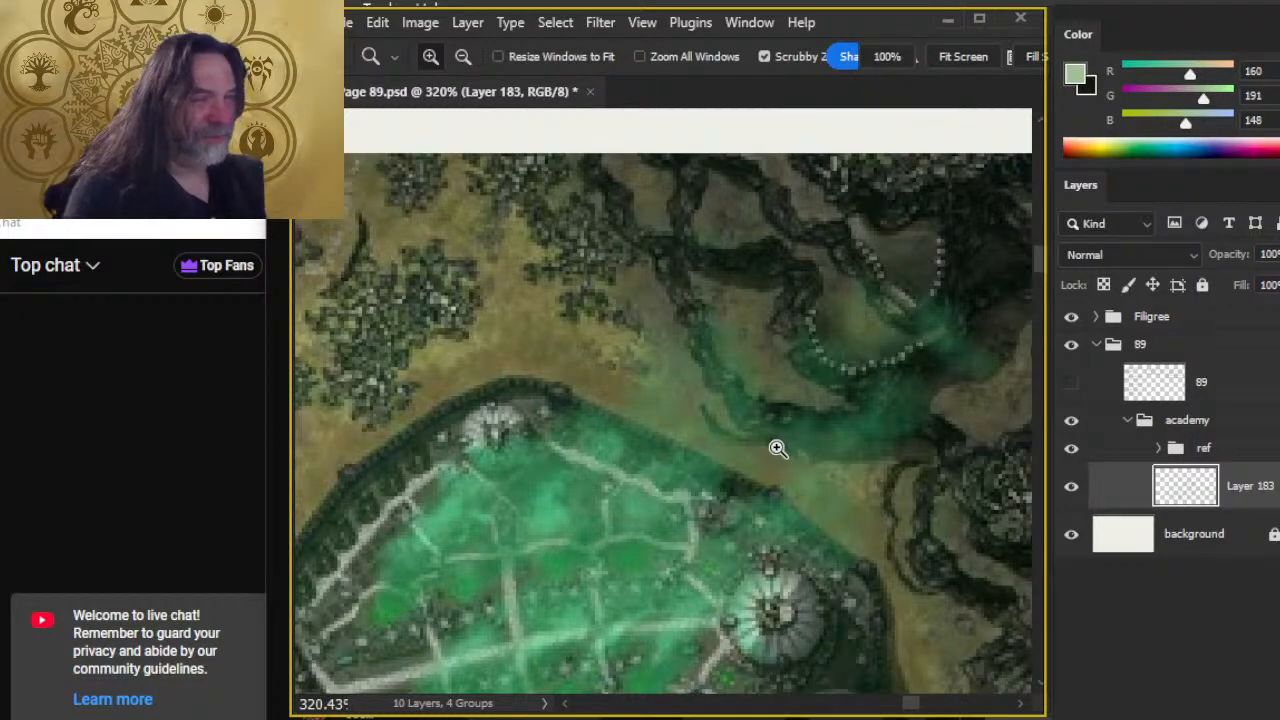
{"action": "left_click_drag", "start_coordinate": [886, 374], "coordinate": [743, 374]}
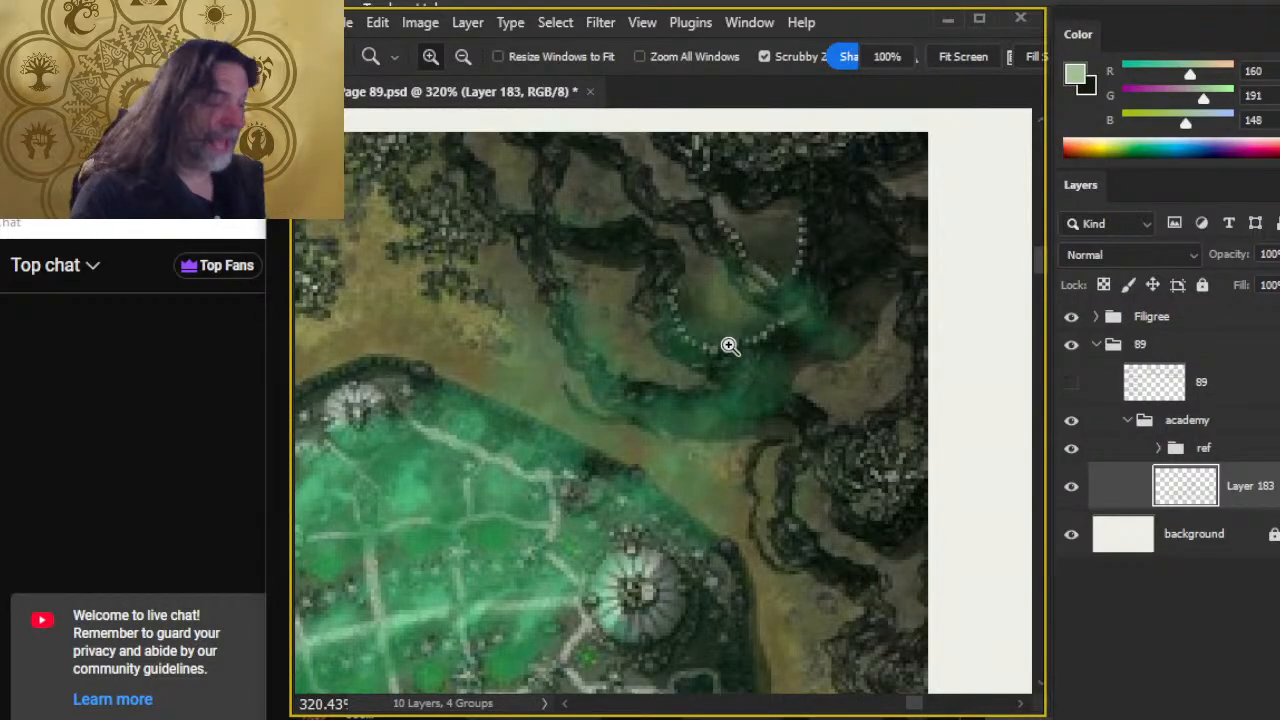
{"action": "mouse_move", "coordinate": [678, 425]}
{"action": "left_mouse_down"}
{"action": "mouse_move", "coordinate": [831, 209]}
{"action": "mouse_move", "coordinate": [794, 220]}
{"action": "left_mouse_up"}
Sample pale and green tones as the foreground colour from the domed tower and the adjacent green mist.
{"action": "left_click", "coordinate": [763, 359], "text": "alt"}
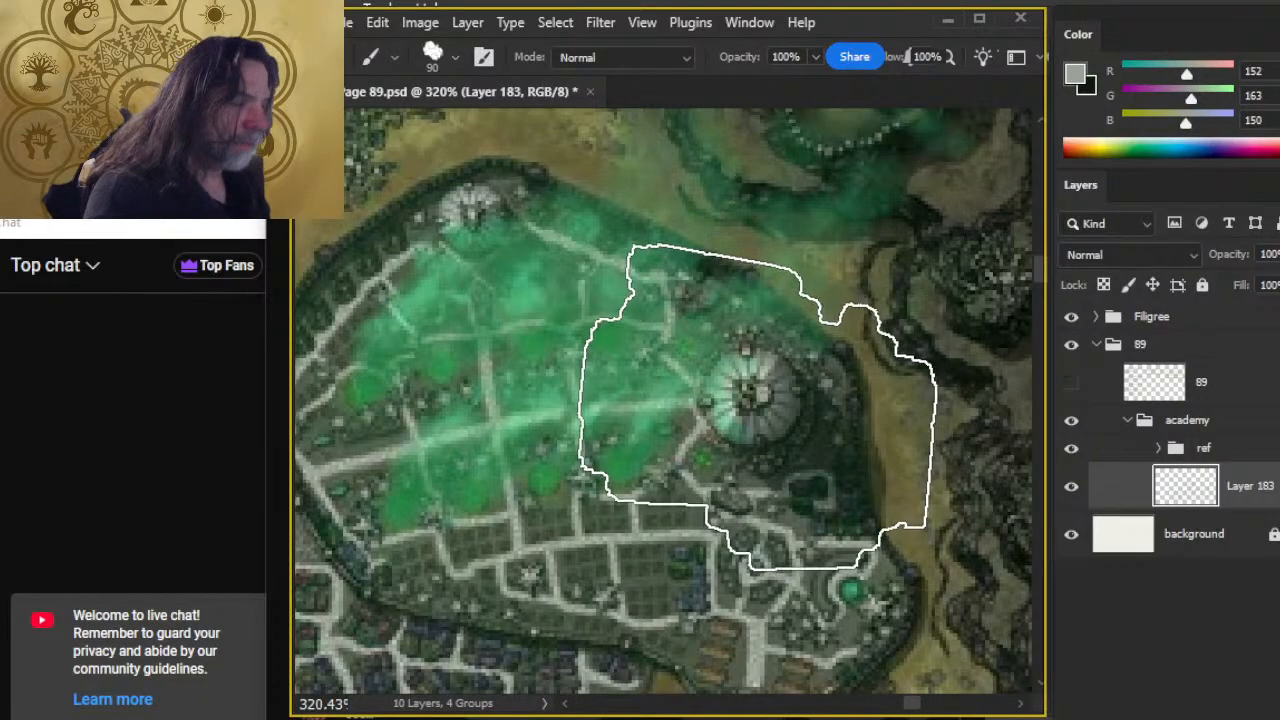
{"action": "left_click", "coordinate": [733, 365], "text": "alt"}
{"action": "left_click_drag", "start_coordinate": [734, 362], "coordinate": [737, 363]}
{"action": "key", "text": "ctrl+shift+d"}
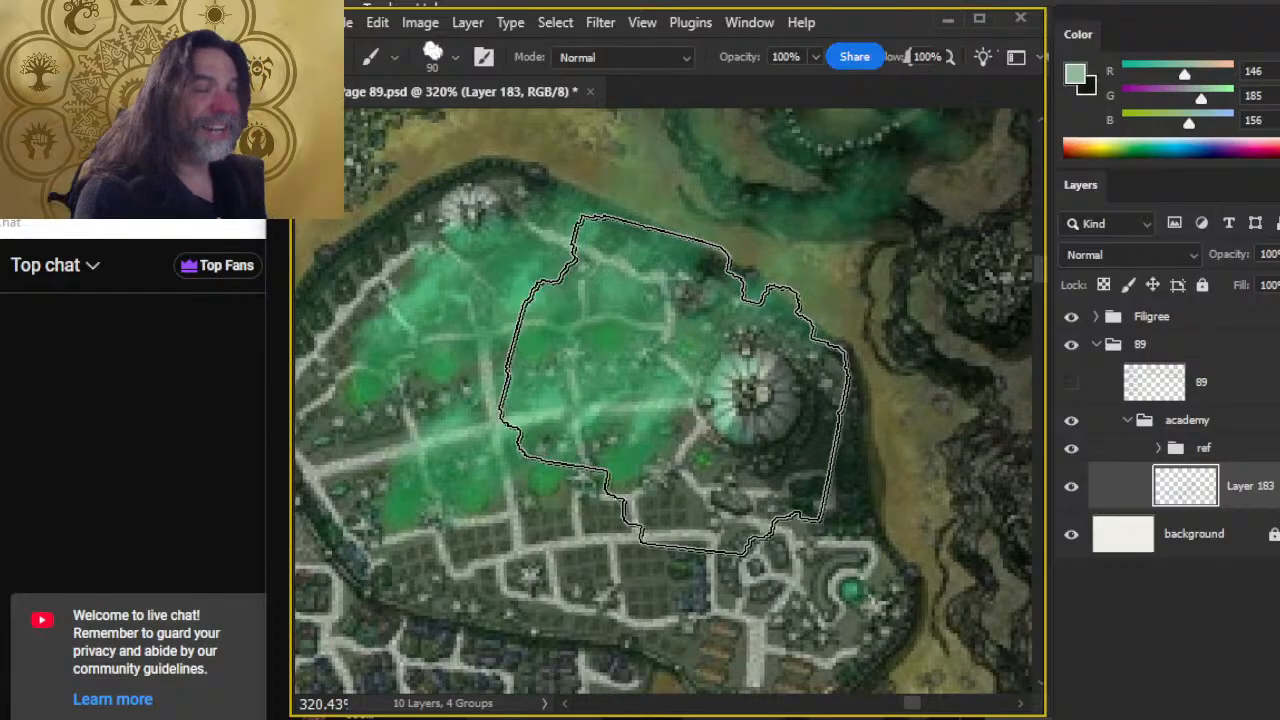
{"action": "mouse_move", "coordinate": [665, 420]}
{"action": "left_mouse_down"}
{"action": "mouse_move", "coordinate": [635, 350]}
{"action": "mouse_move", "coordinate": [663, 329]}
{"action": "mouse_move", "coordinate": [663, 366]}
{"action": "mouse_move", "coordinate": [630, 395]}
{"action": "mouse_move", "coordinate": [534, 286]}
{"action": "mouse_move", "coordinate": [632, 345]}
{"action": "mouse_move", "coordinate": [618, 337]}
{"action": "mouse_move", "coordinate": [618, 405]}
{"action": "mouse_move", "coordinate": [523, 411]}
{"action": "mouse_move", "coordinate": [487, 454]}
{"action": "mouse_move", "coordinate": [583, 455]}
{"action": "mouse_move", "coordinate": [677, 417]}
{"action": "mouse_move", "coordinate": [623, 474]}
{"action": "mouse_move", "coordinate": [598, 595]}
{"action": "left_mouse_up"}
{"action": "key", "text": "ctrl+d"}
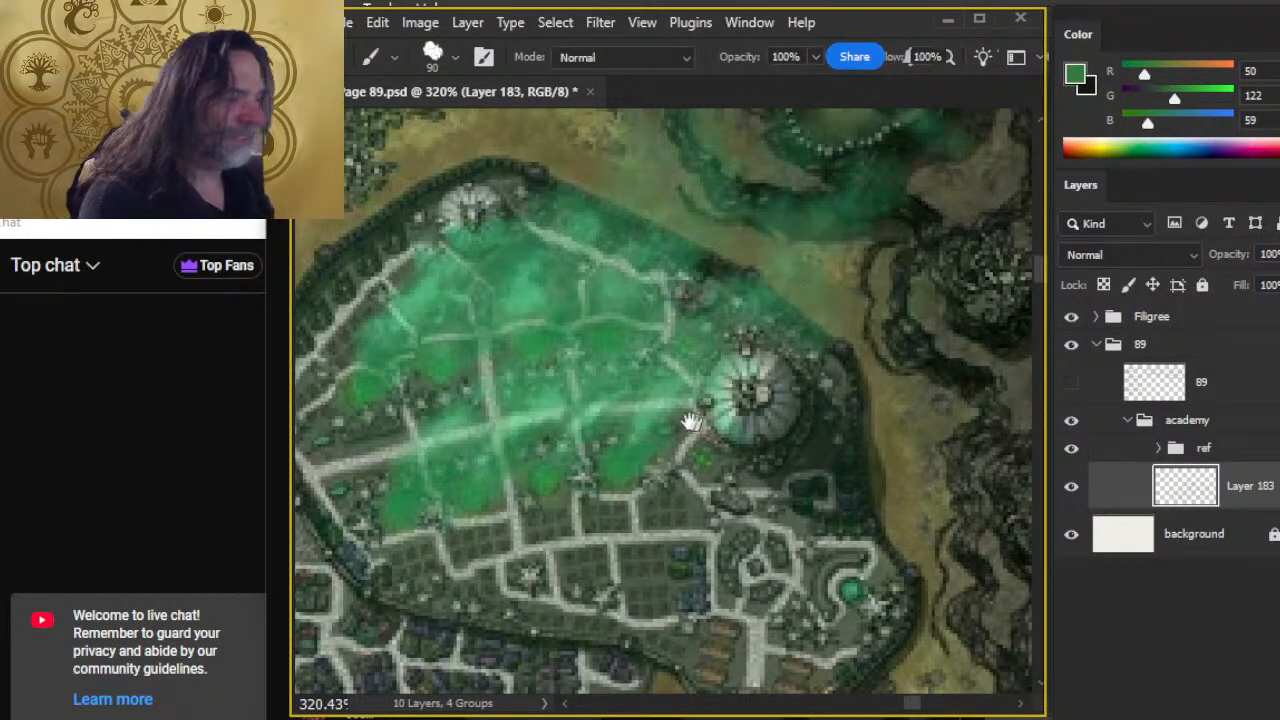
Sample the green RGB 70, 130, 87 as the foreground colour from the misted streets near the district's northern tower.
{"action": "left_click_drag", "start_coordinate": [692, 422], "coordinate": [680, 449]}
{"action": "key", "text": "z"}
{"action": "left_click_drag", "start_coordinate": [820, 400], "coordinate": [657, 391]}
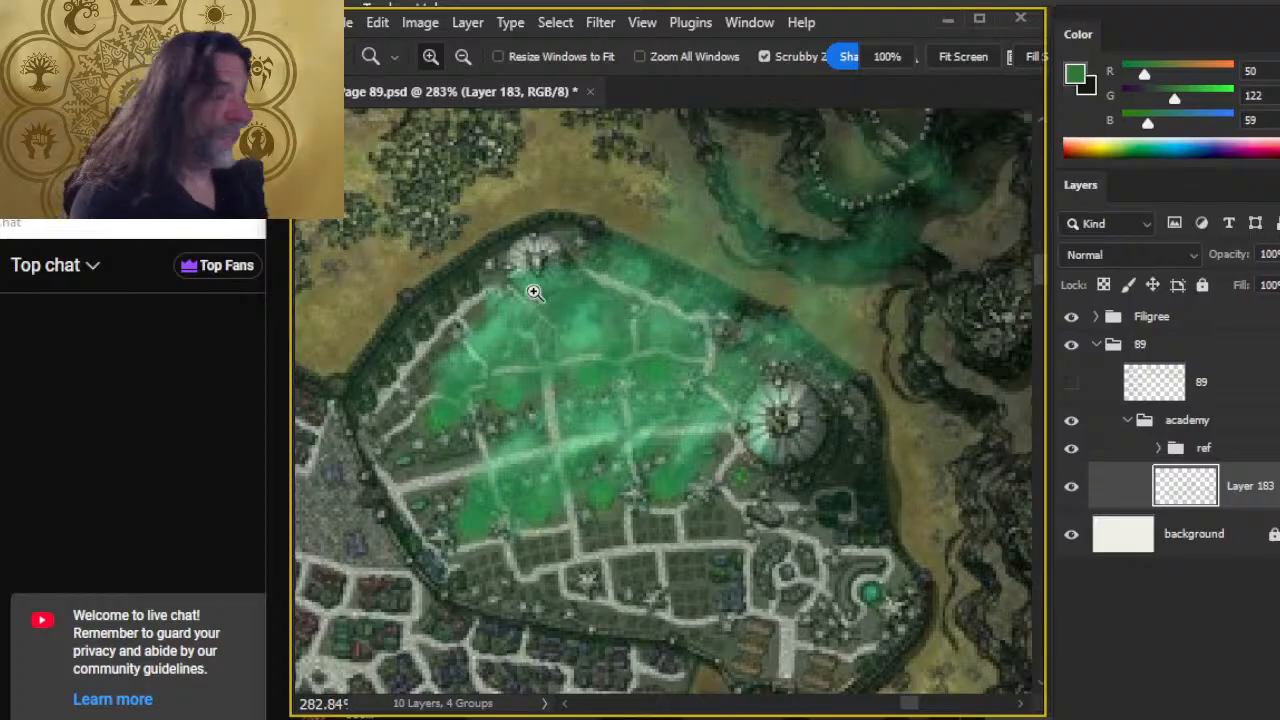
{"action": "left_click_drag", "start_coordinate": [553, 328], "coordinate": [589, 371]}
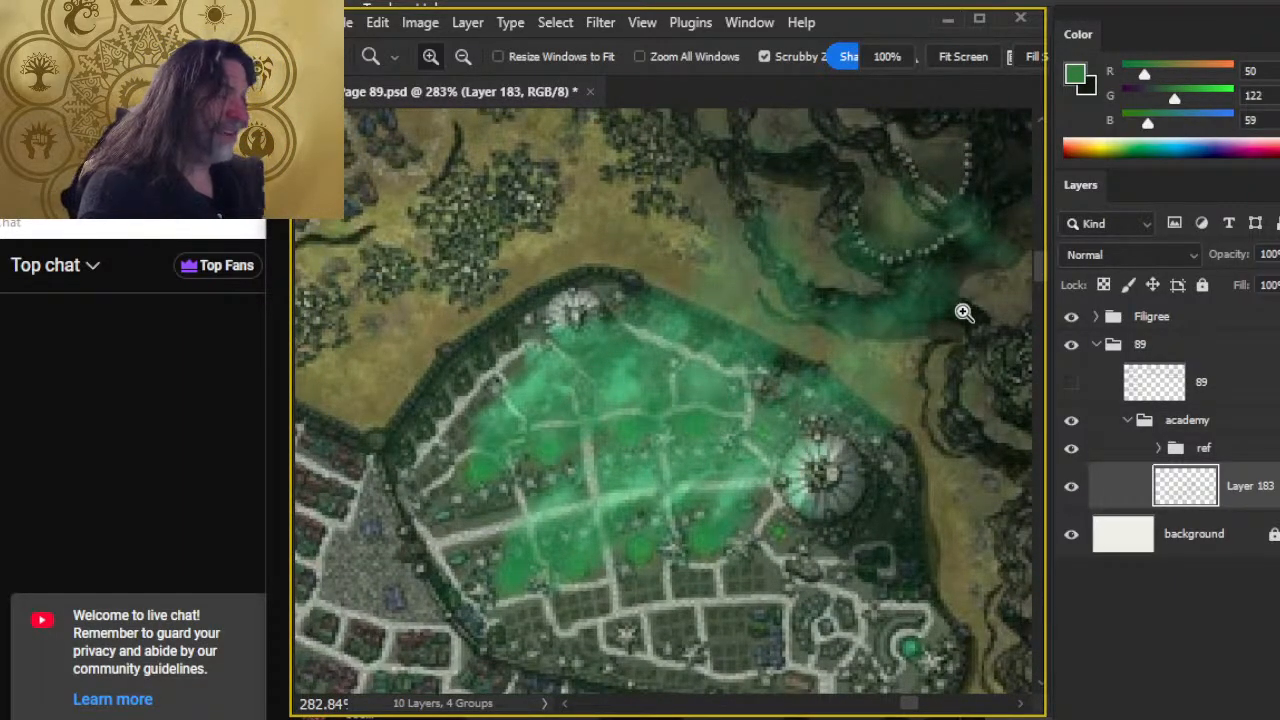
{"action": "left_click_drag", "start_coordinate": [818, 413], "coordinate": [727, 359]}
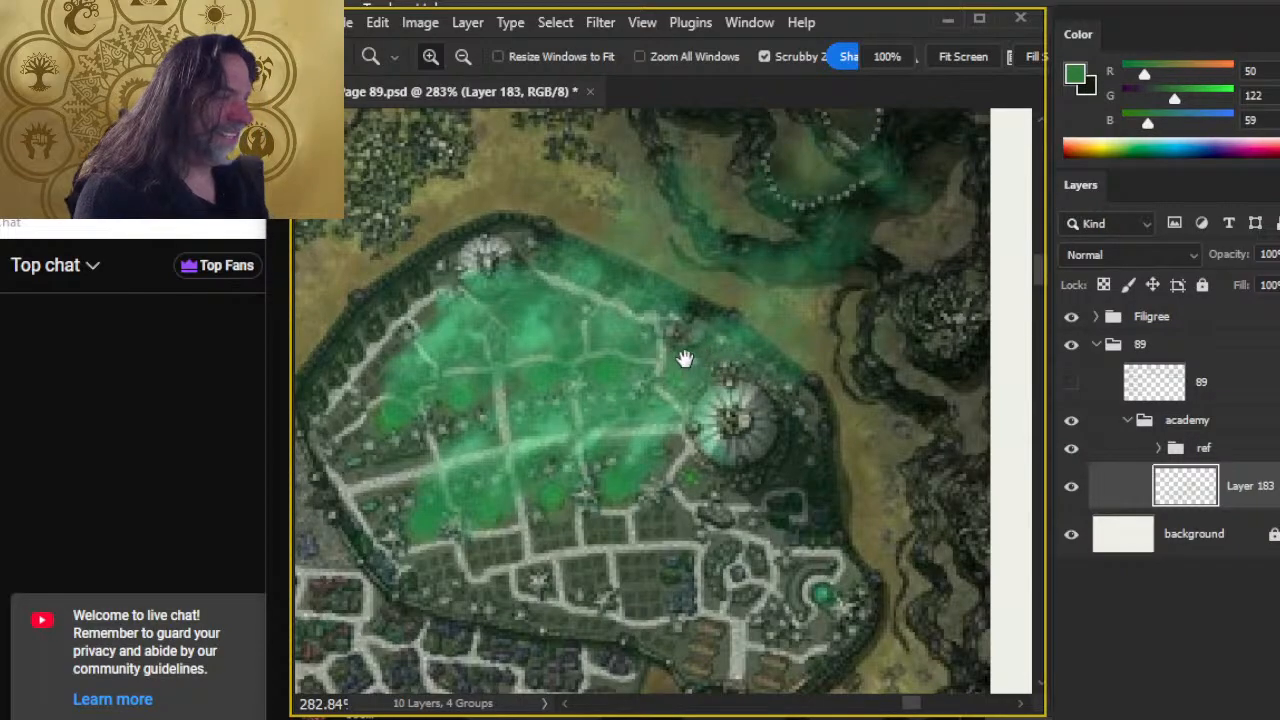
{"action": "left_click_drag", "start_coordinate": [684, 358], "coordinate": [778, 401]}
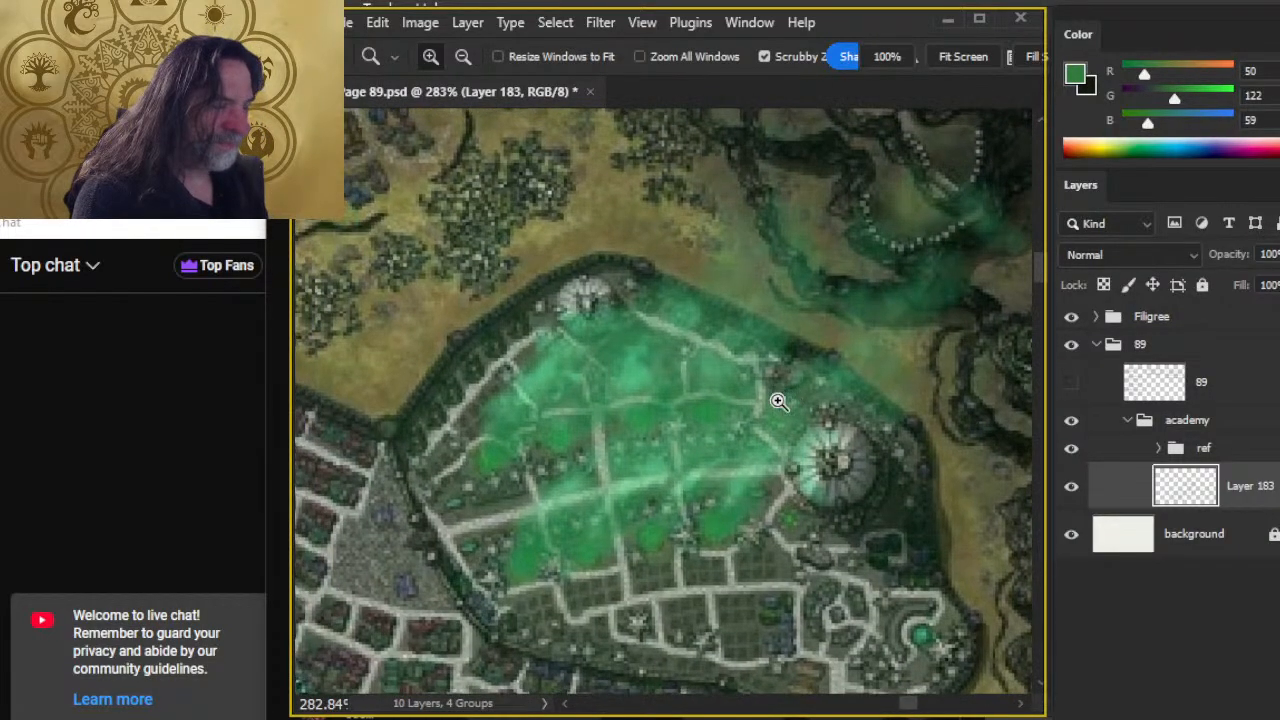
{"action": "mouse_move", "coordinate": [574, 326]}
{"action": "left_mouse_down"}
{"action": "mouse_move", "coordinate": [677, 334]}
{"action": "mouse_move", "coordinate": [583, 330]}
{"action": "left_mouse_up"}
{"action": "key", "text": "b"}
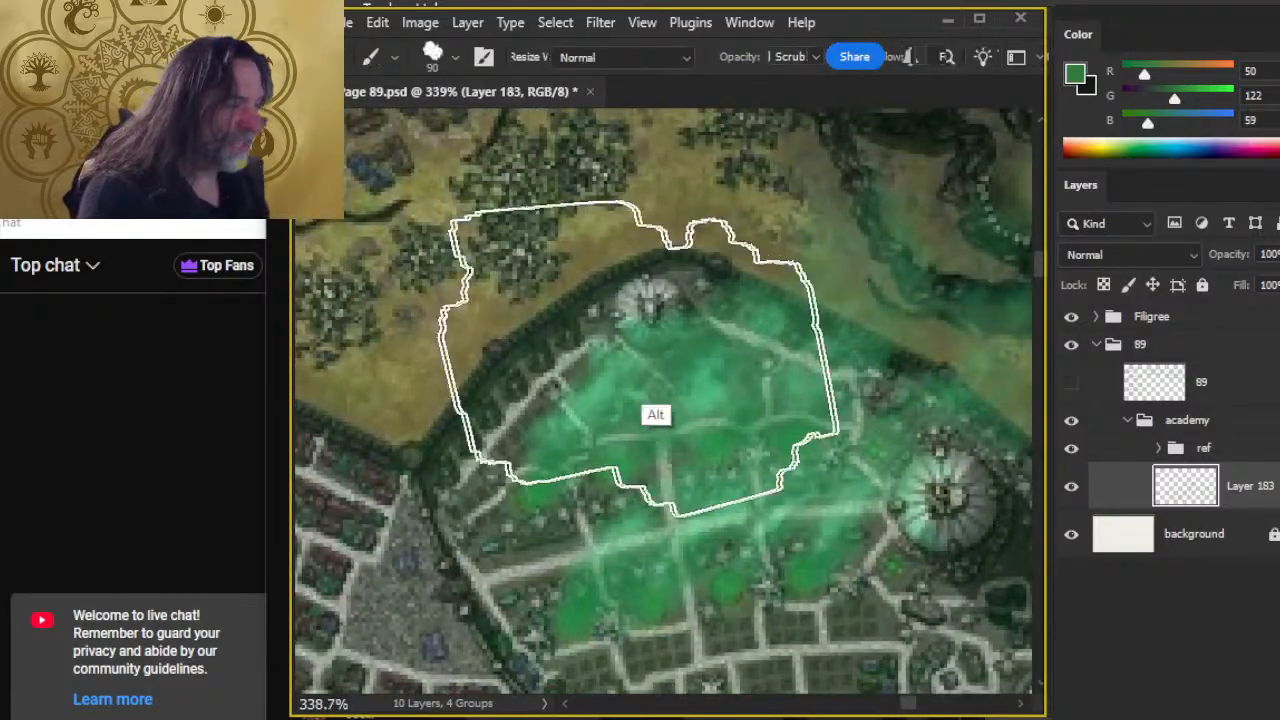
{"action": "left_click", "coordinate": [611, 372], "text": "alt"}
Inspect the street grid, garden plots and buildings in the southern part of the green district, both up close and within the city.
{"action": "left_click_drag", "start_coordinate": [604, 388], "coordinate": [669, 309]}
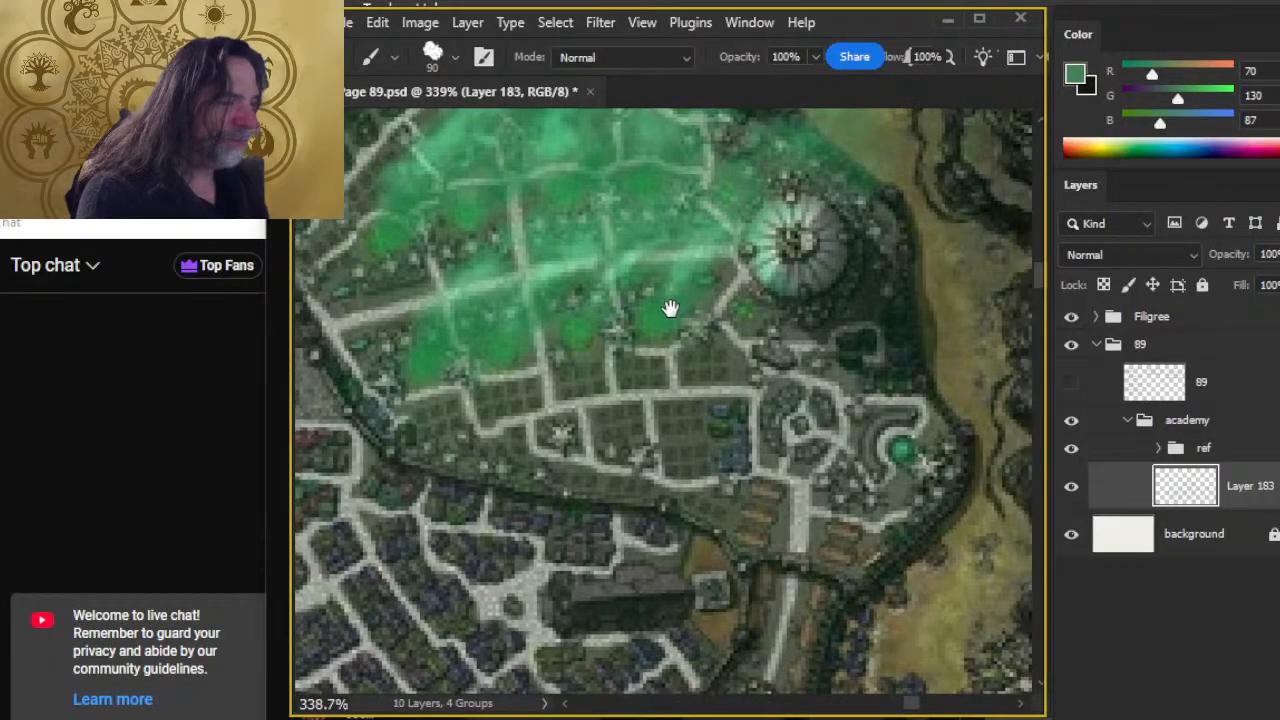
{"action": "key", "text": "z"}
{"action": "left_click_drag", "start_coordinate": [799, 220], "coordinate": [784, 350]}
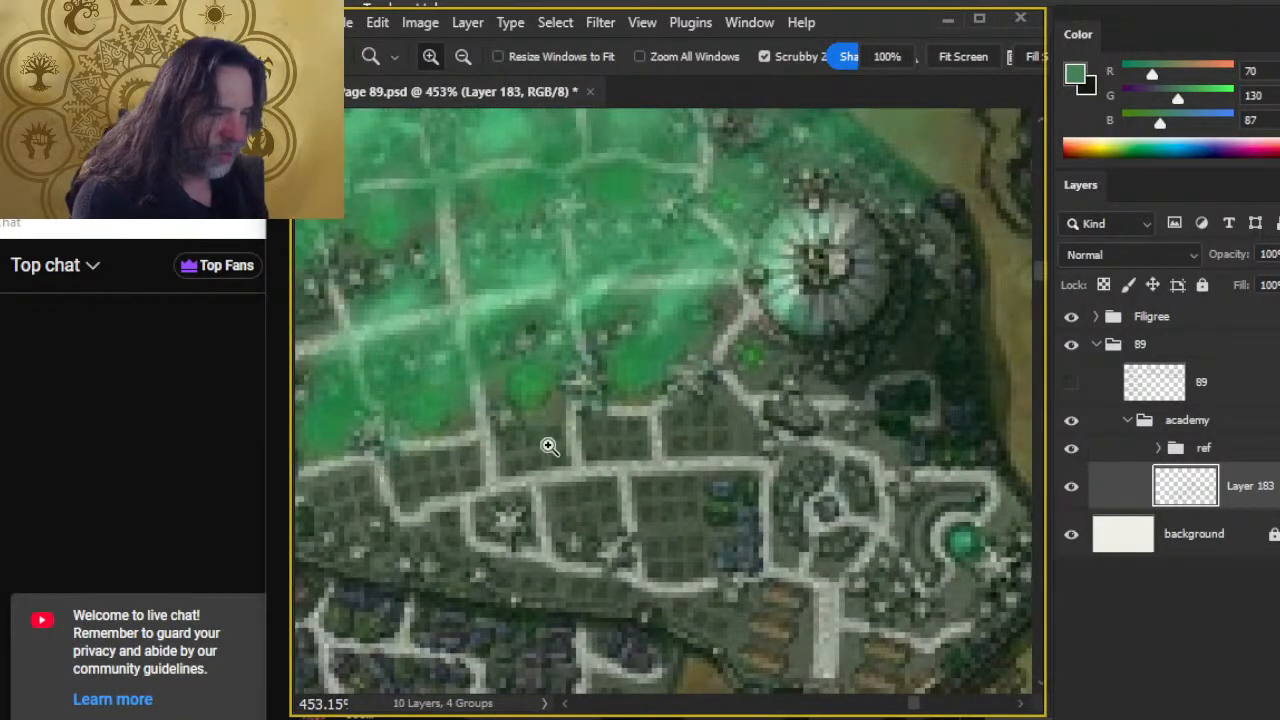
{"action": "scroll", "coordinate": [777, 500], "scroll_direction": "down", "scroll_amount": 3}
{"action": "left_click", "coordinate": [737, 431]}
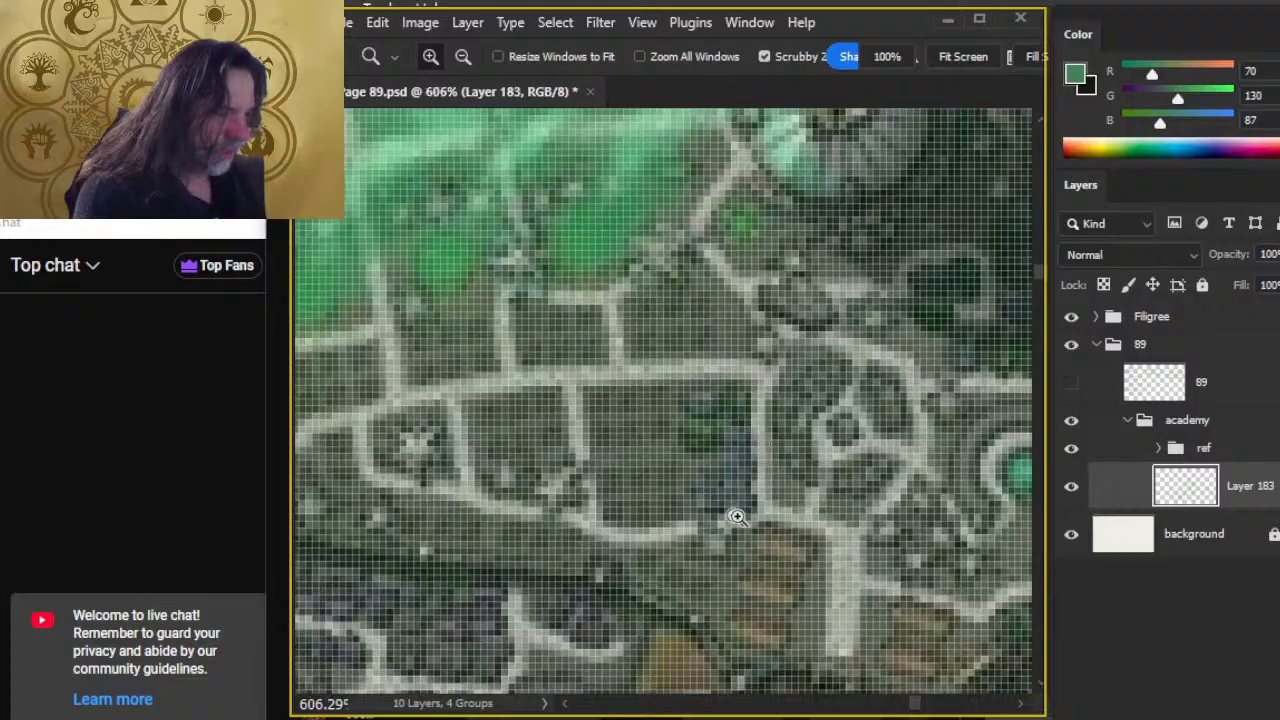
{"action": "scroll", "coordinate": [880, 506], "scroll_direction": "down", "scroll_amount": 4}
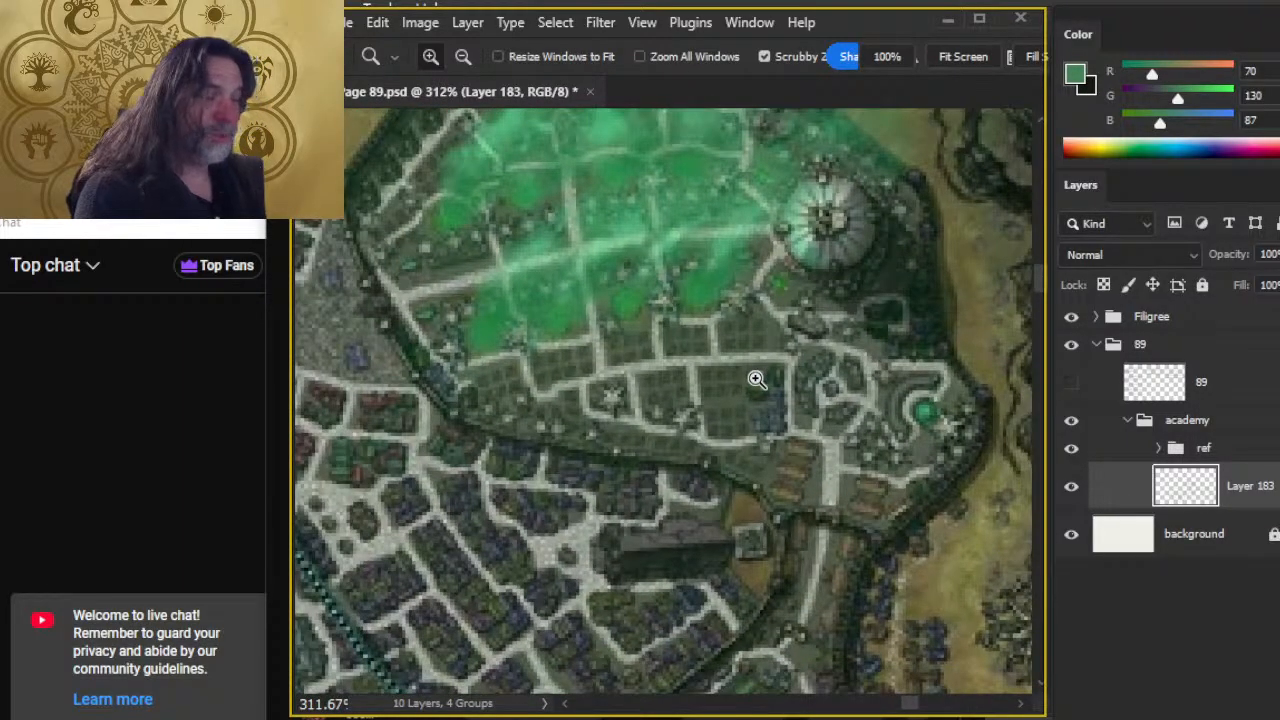
{"action": "scroll", "coordinate": [800, 300], "scroll_direction": "down", "scroll_amount": 3}
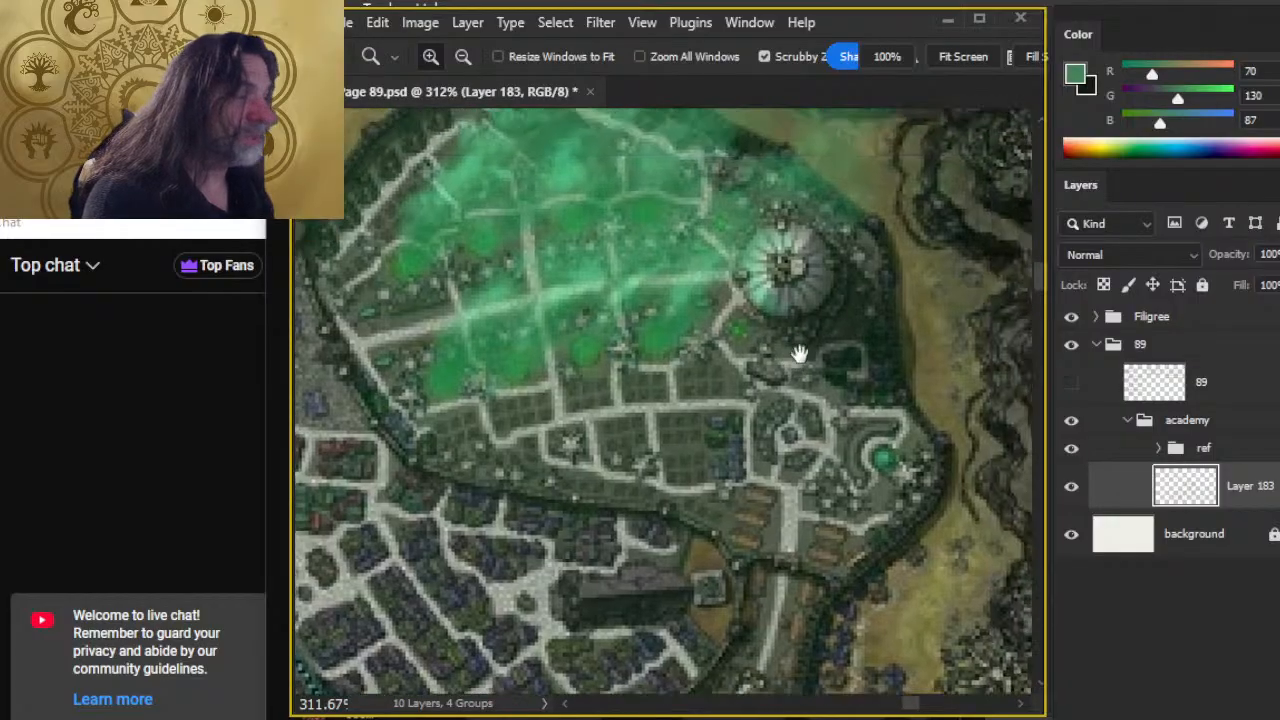
{"action": "scroll", "coordinate": [774, 432], "scroll_direction": "down", "scroll_amount": 2}
{"action": "scroll", "coordinate": [770, 436], "scroll_direction": "down", "scroll_amount": 2}
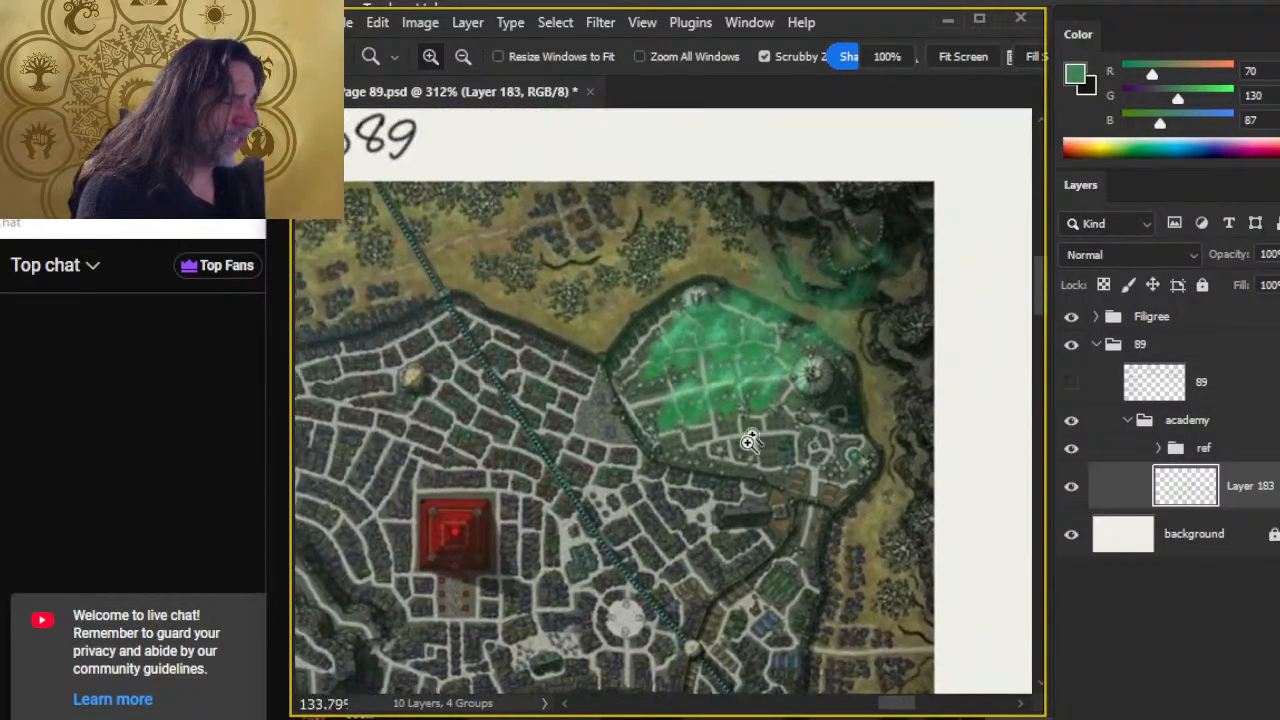
{"action": "scroll", "coordinate": [820, 380], "scroll_direction": "up", "scroll_amount": 4}
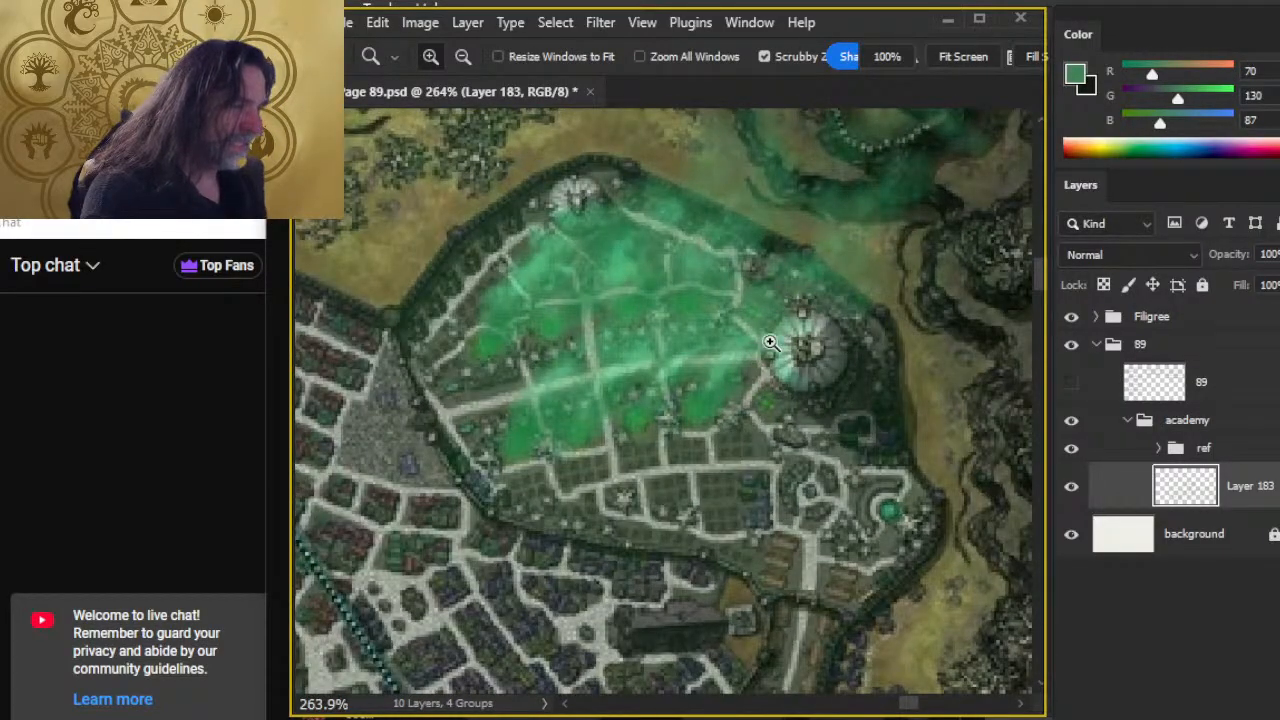
Examine the misty ravine northeast of the green district and the grounds around the domed tower.
{"action": "left_click_drag", "start_coordinate": [837, 306], "coordinate": [725, 432]}
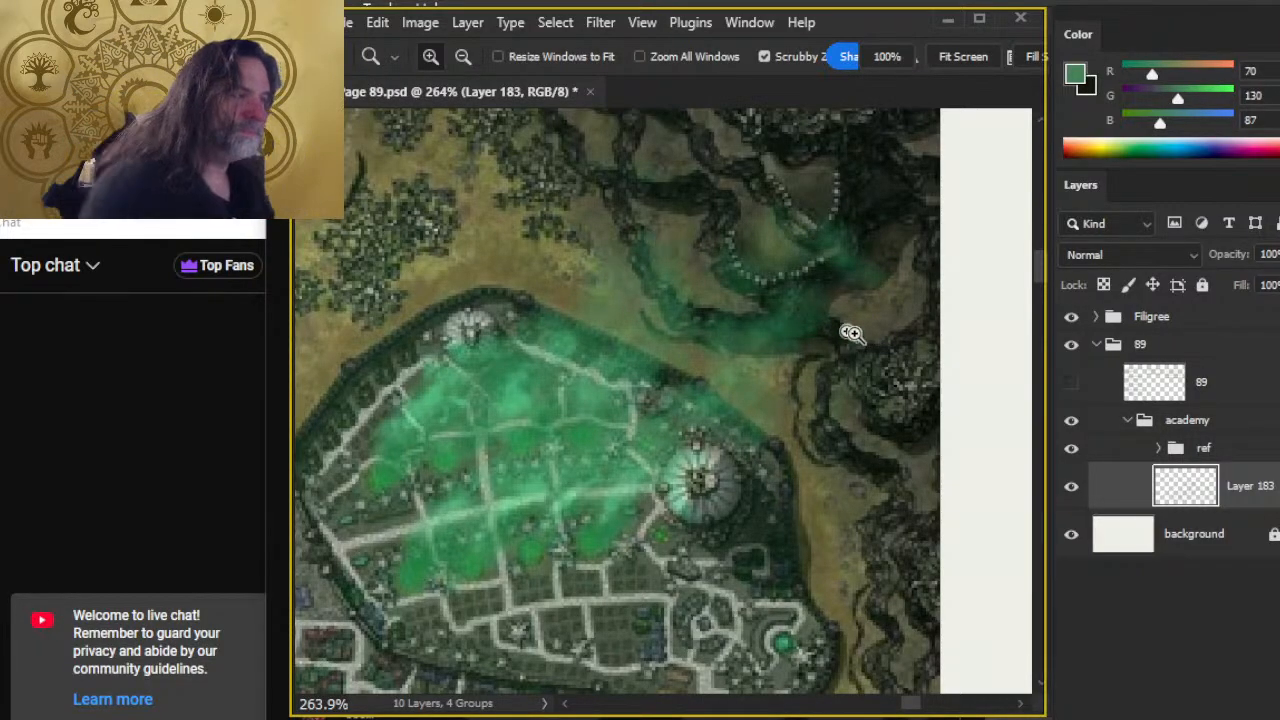
{"action": "left_click_drag", "start_coordinate": [786, 274], "coordinate": [748, 361]}
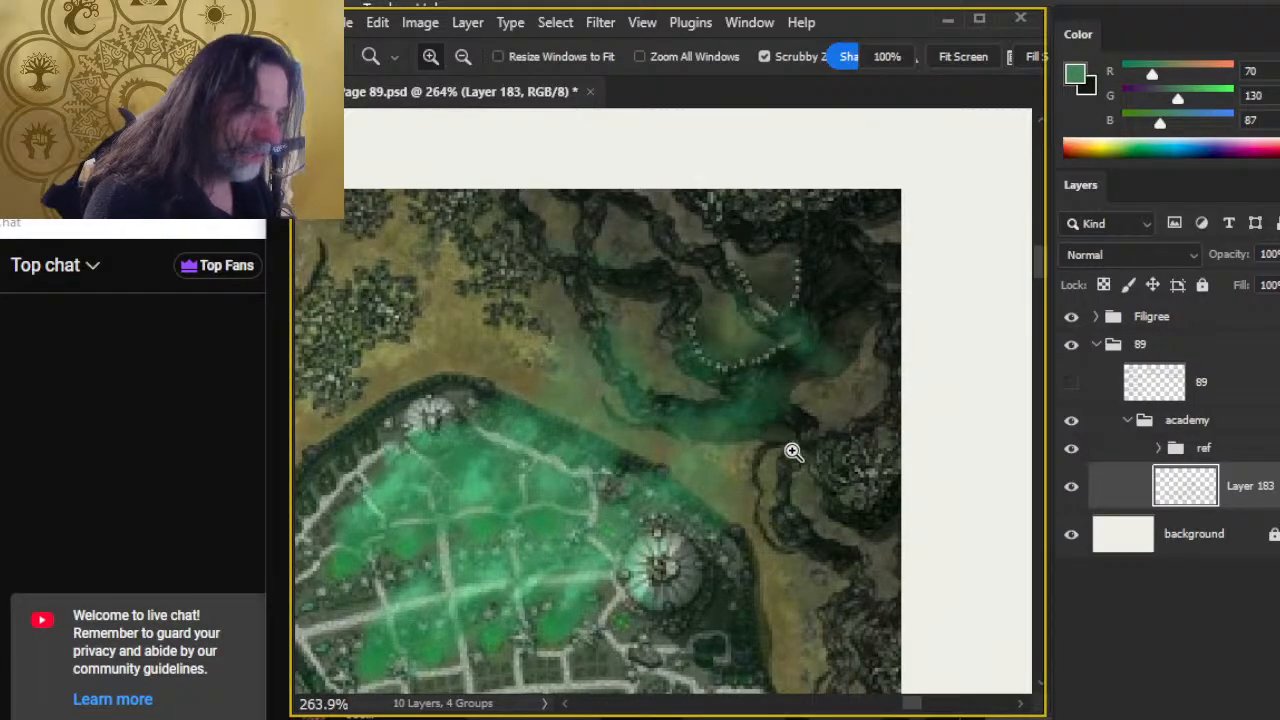
{"action": "left_click_drag", "start_coordinate": [810, 458], "coordinate": [856, 427]}
{"action": "left_click_drag", "start_coordinate": [856, 428], "coordinate": [745, 337]}
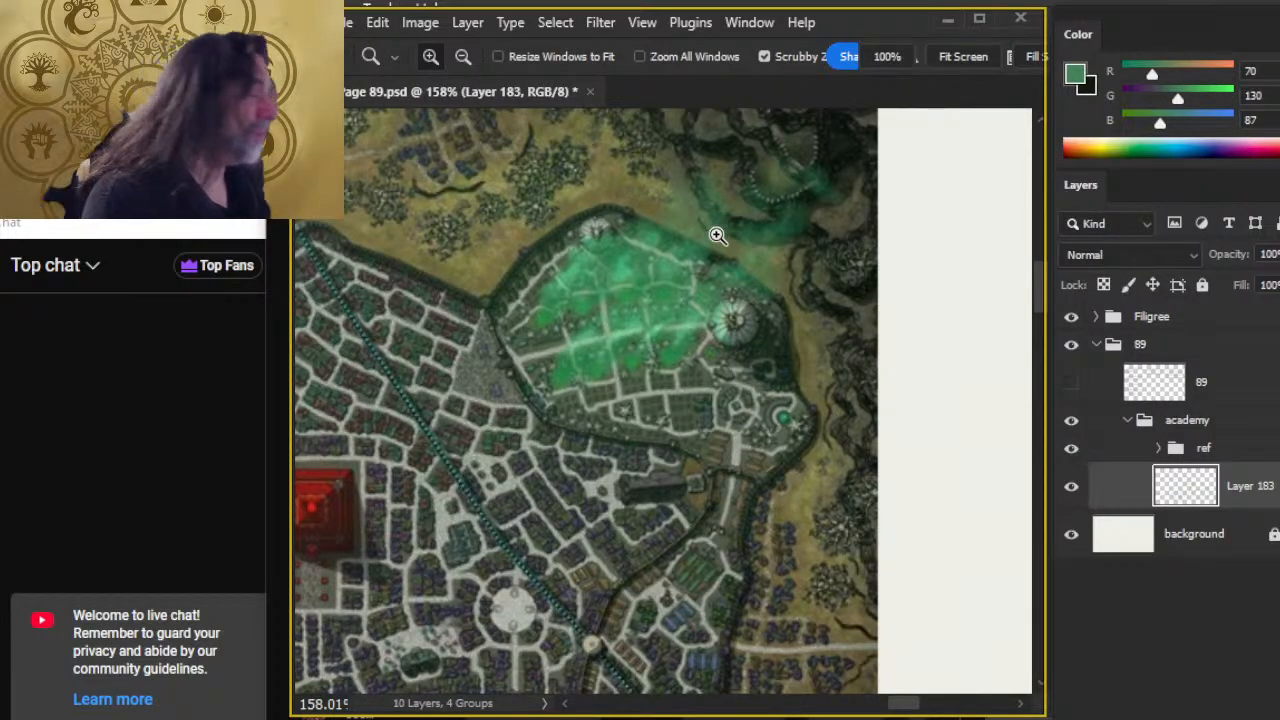
{"action": "left_click_drag", "start_coordinate": [732, 336], "coordinate": [783, 358]}
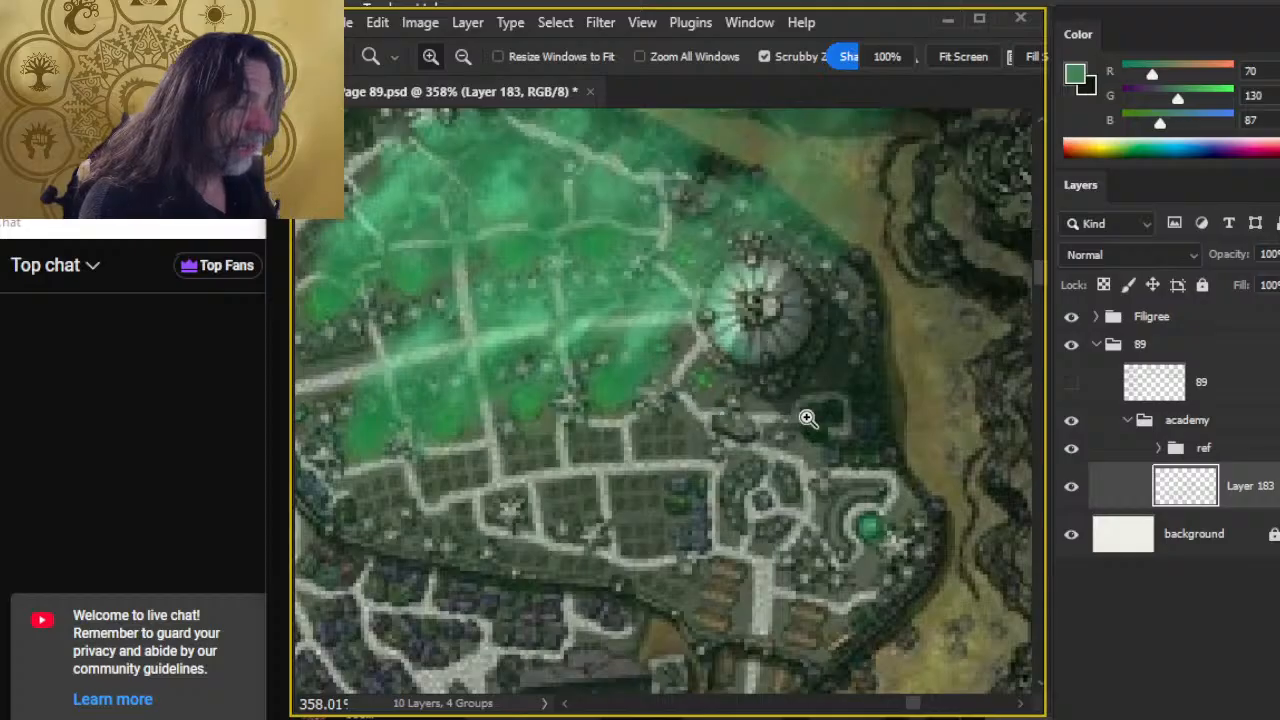
{"action": "left_click_drag", "start_coordinate": [808, 418], "coordinate": [692, 444]}
Show the hidden text layer 89 on the full page and rename it txt.
{"action": "scroll", "coordinate": [640, 385], "scroll_direction": "left", "scroll_amount": 3}
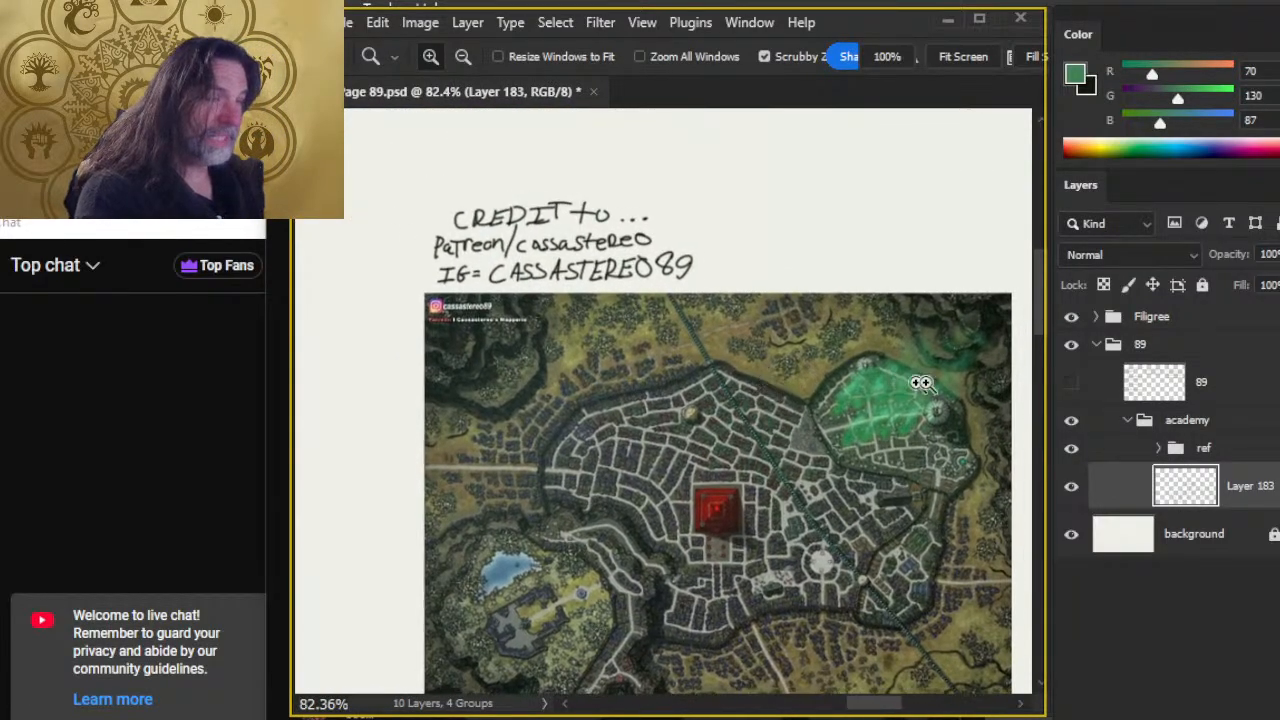
{"action": "left_click_drag", "start_coordinate": [905, 468], "coordinate": [740, 453]}
{"action": "scroll", "coordinate": [740, 453], "scroll_direction": "down", "scroll_amount": 5}
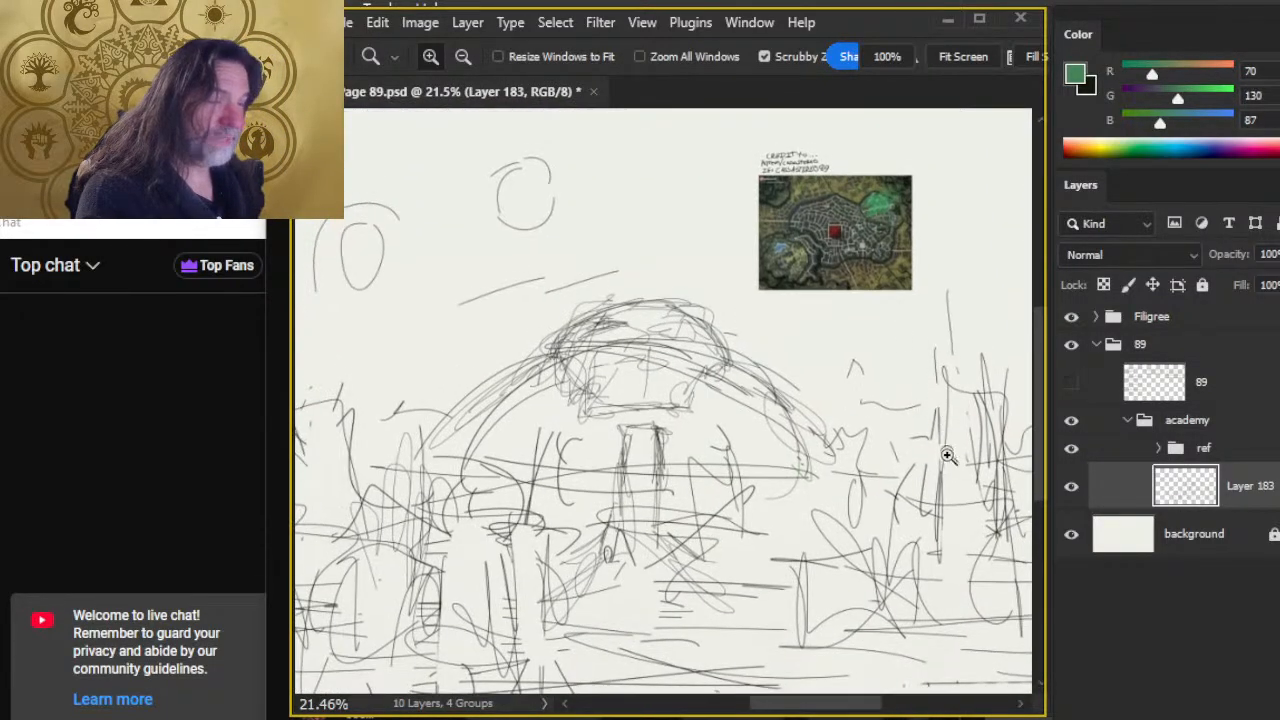
{"action": "left_click_drag", "start_coordinate": [946, 451], "coordinate": [800, 449]}
{"action": "left_click_drag", "start_coordinate": [648, 445], "coordinate": [706, 429]}
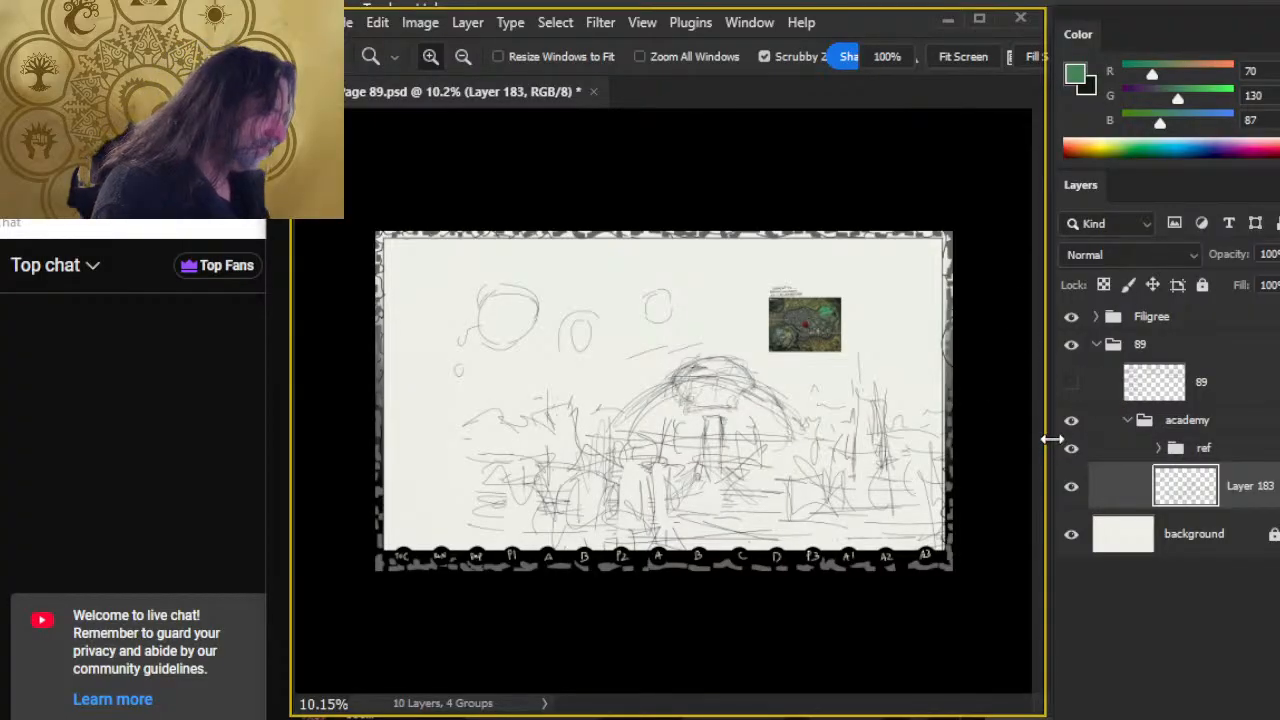
{"action": "left_click", "coordinate": [1072, 380]}
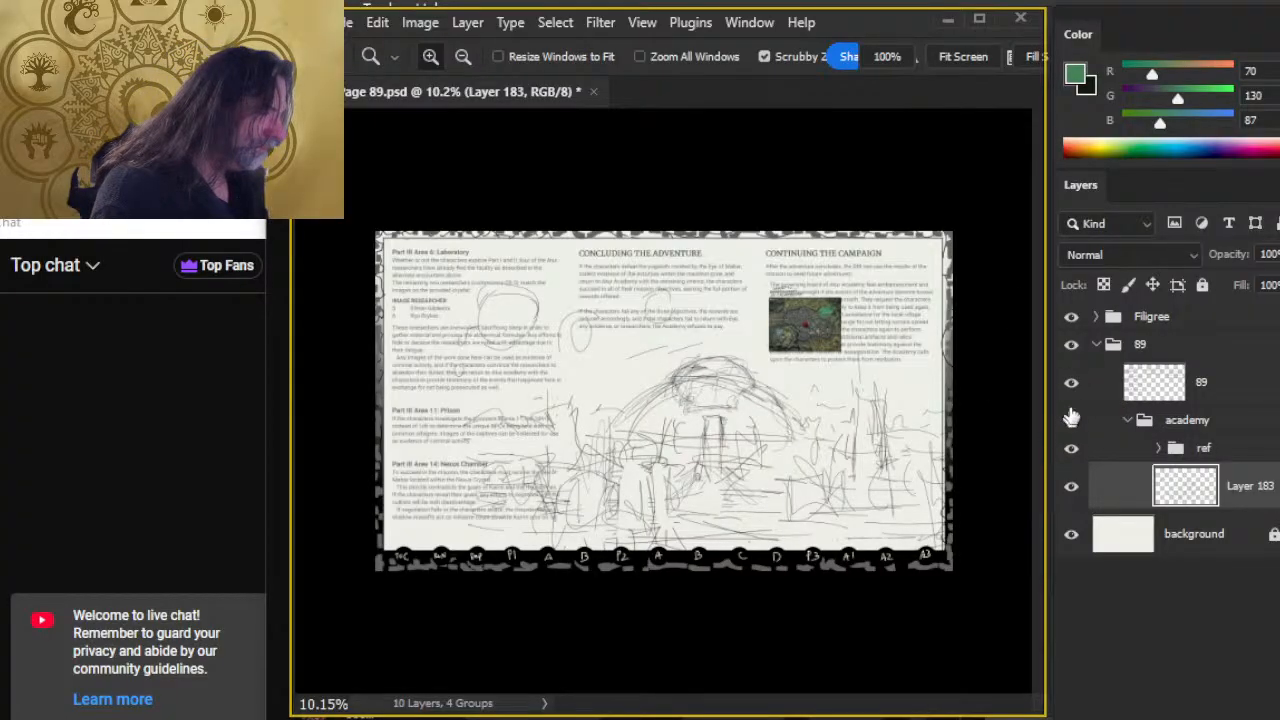
{"action": "double_click", "coordinate": [1204, 381]}
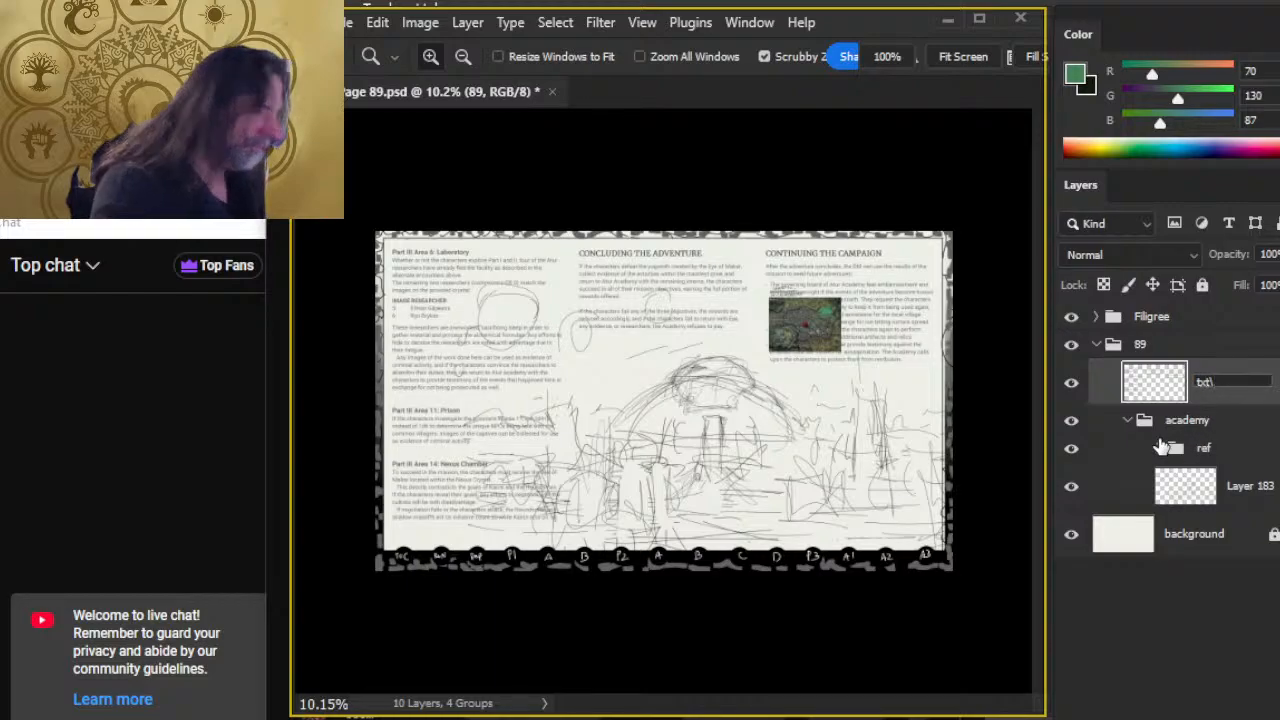
{"action": "key", "text": "Return"}
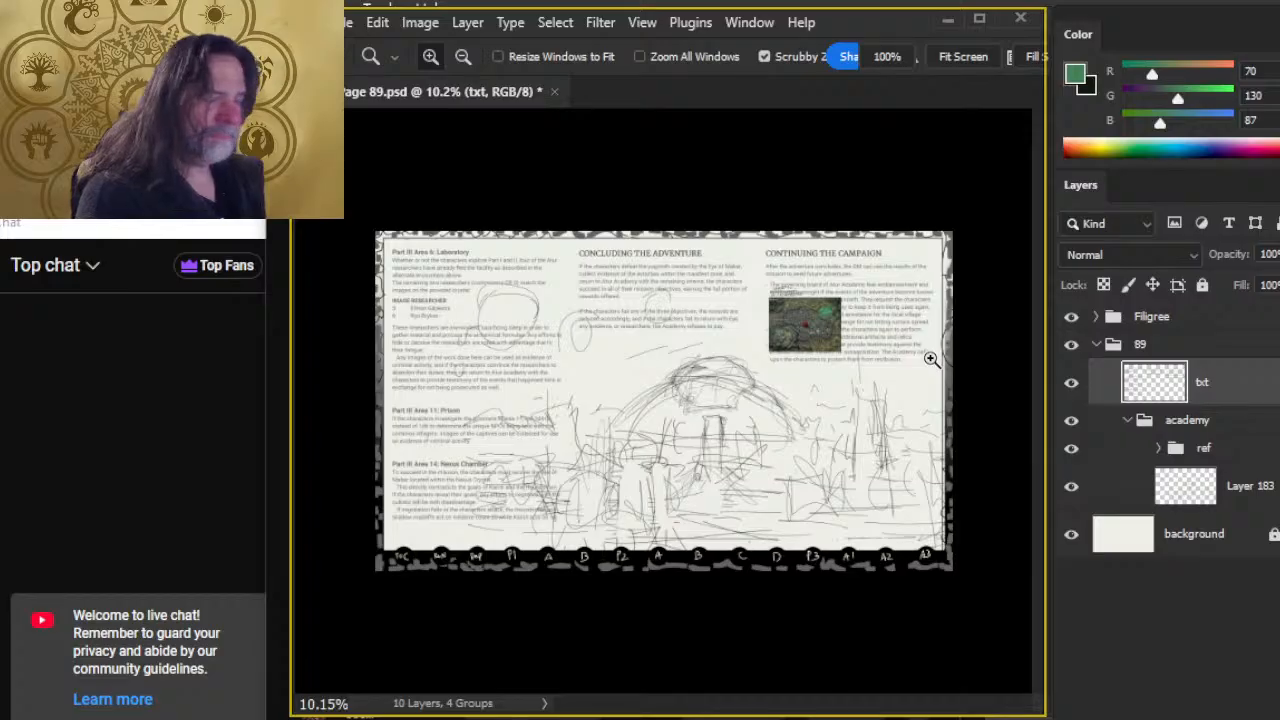
Switch to the Epidemic Sound player in Chrome and skip to the next track.
{"action": "key", "text": "alt+Tab"}
{"action": "key", "text": "alt+Tab"}
{"action": "key", "text": "alt+Tab"}
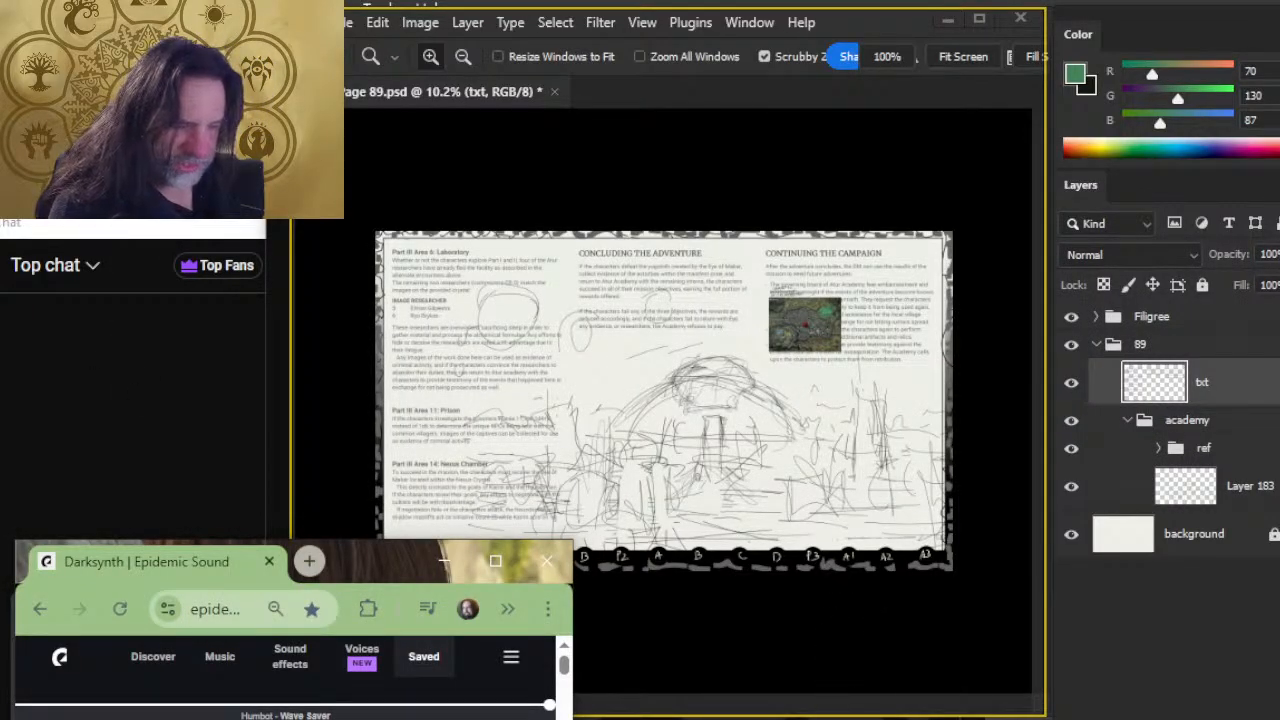
{"action": "left_click", "coordinate": [350, 719]}
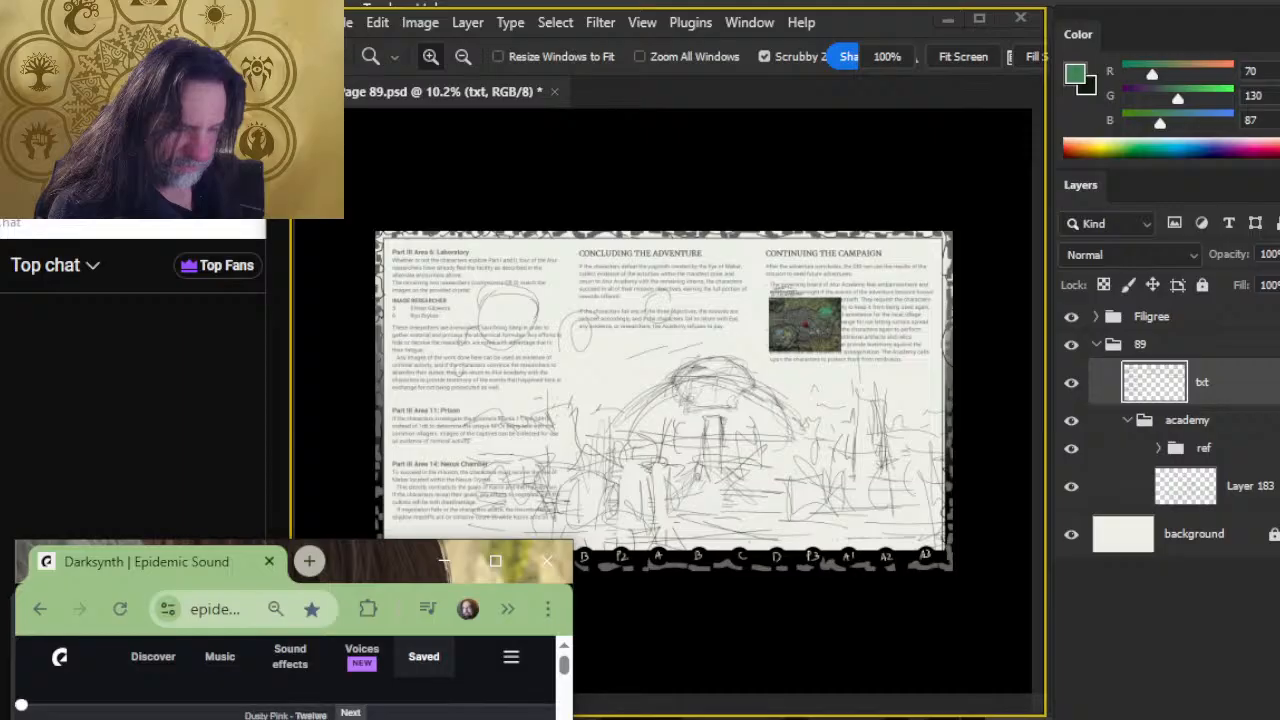
Switch to the Chrome window with the art stream and search Google for "stormy sky" in a new tab.
{"action": "key", "text": "alt+Tab"}
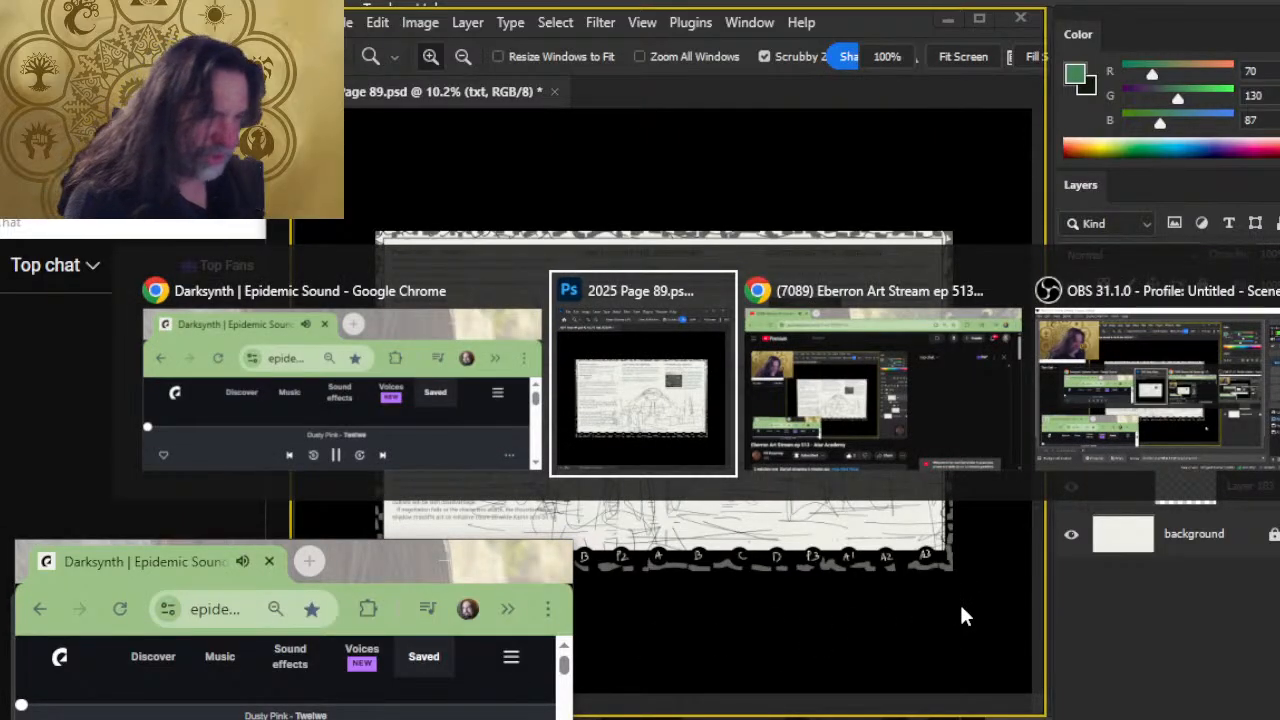
{"action": "key", "text": "alt+Tab"}
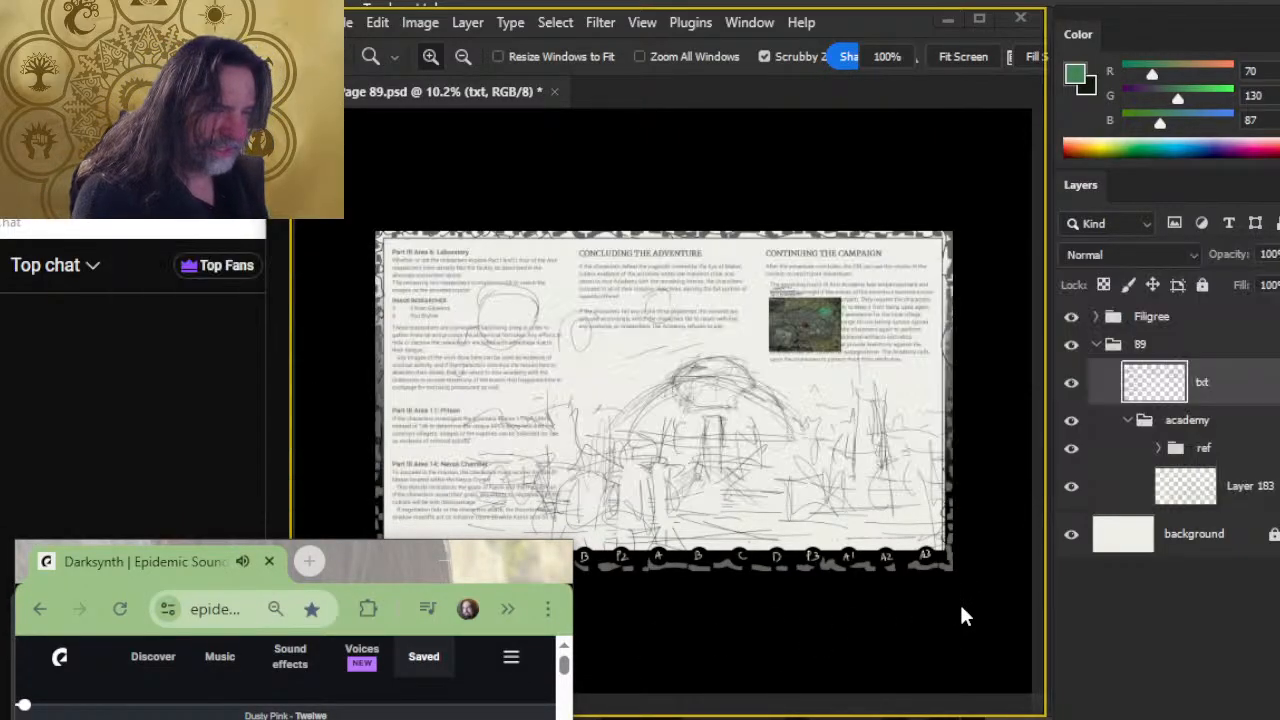
{"action": "key", "text": "alt+Tab"}
{"action": "key", "text": "Tab"}
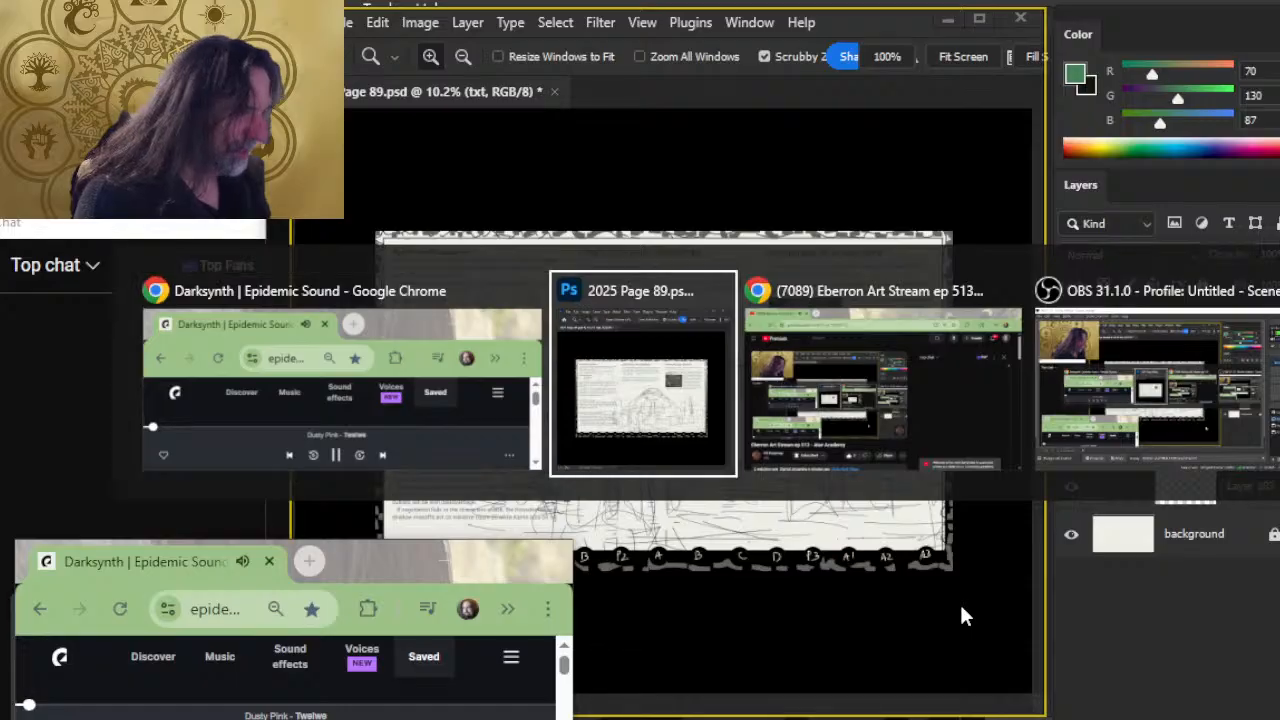
{"action": "key", "text": "Tab"}
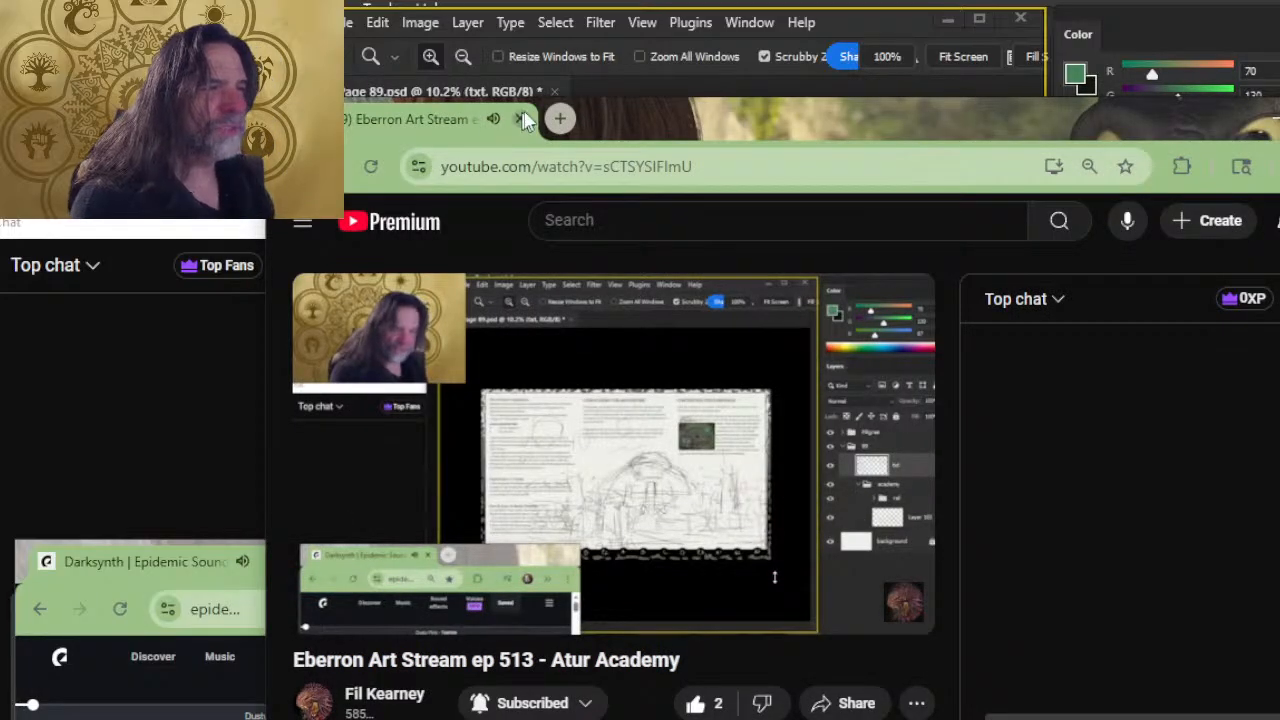
{"action": "key", "text": "ctrl+t"}
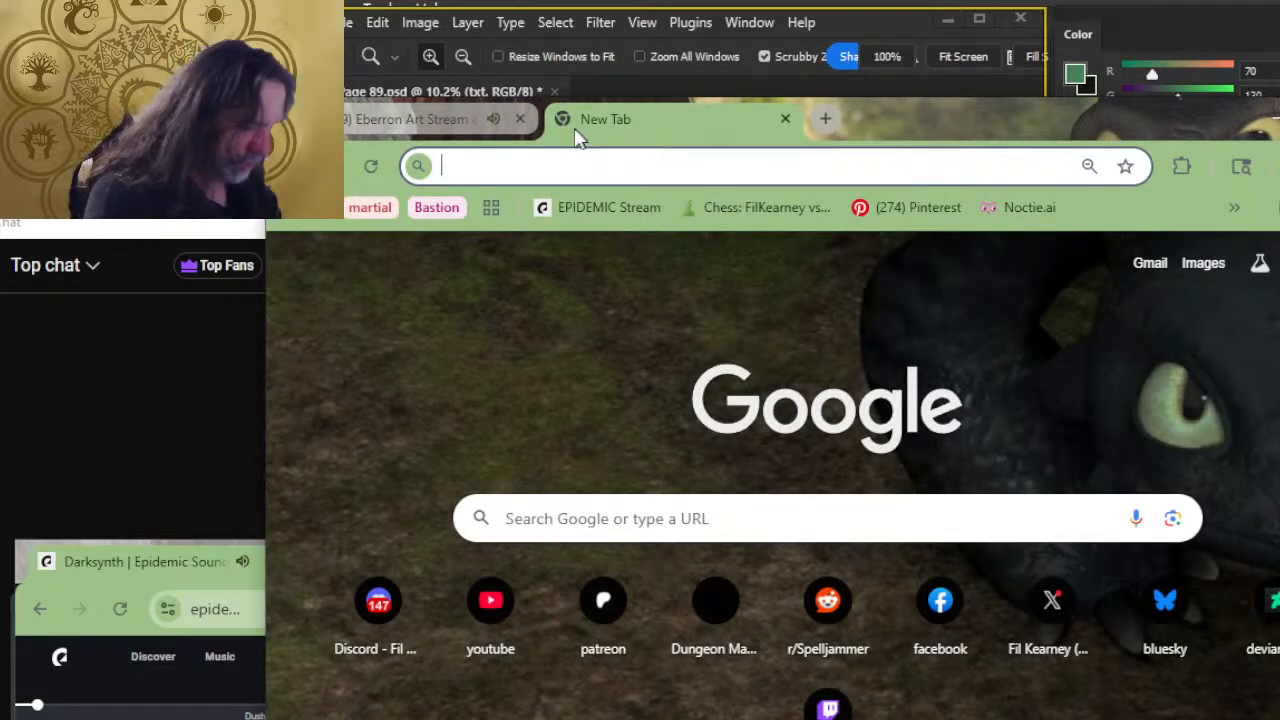
{"action": "type", "text": "stormy sky"}
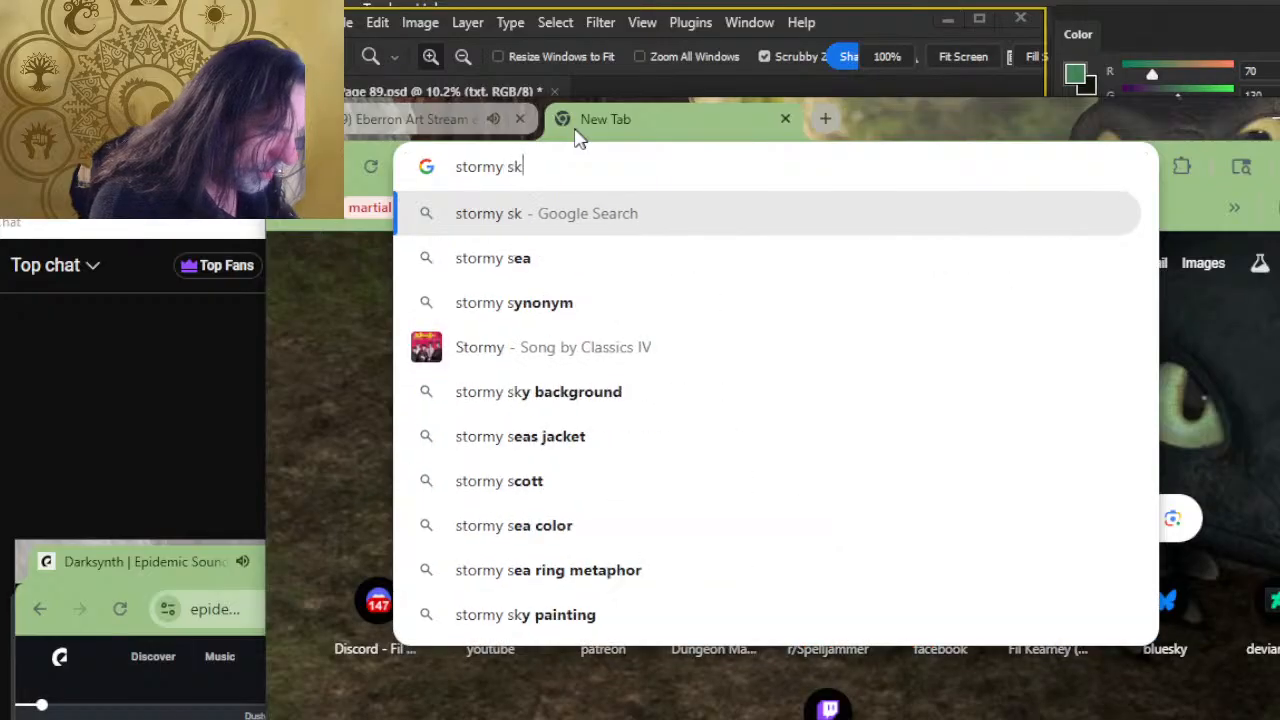
{"action": "key", "text": "Return"}
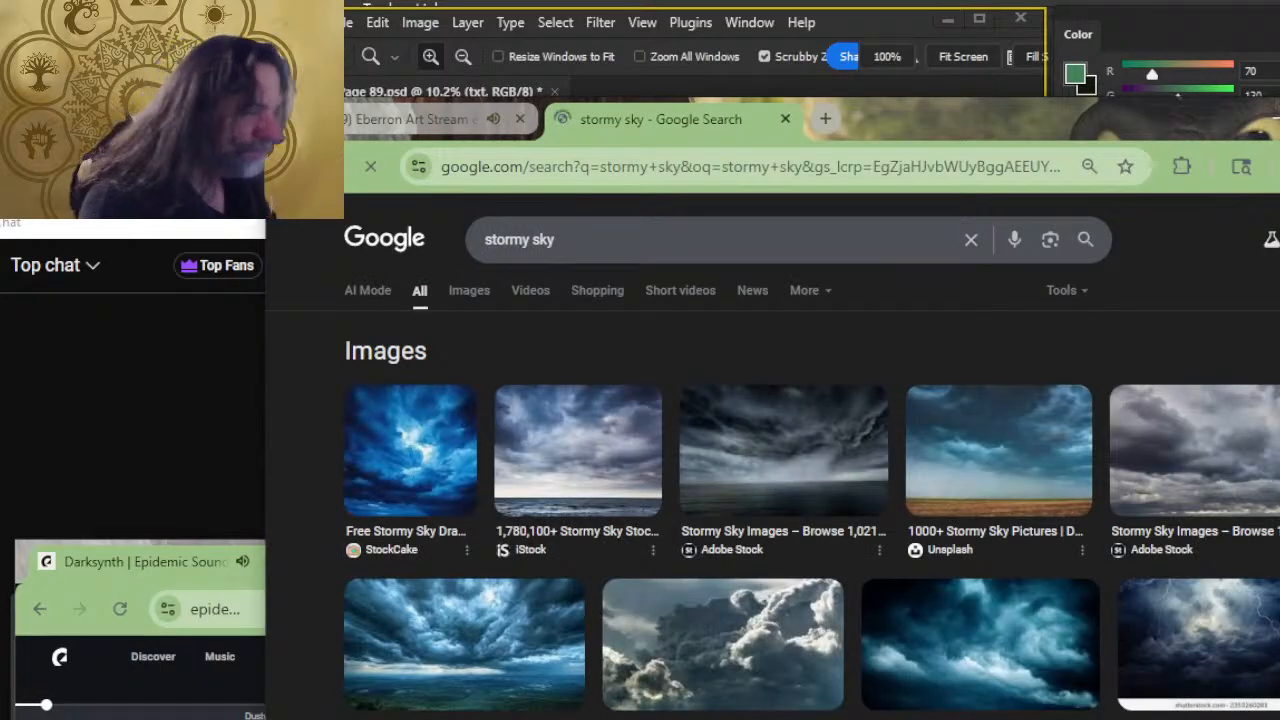
Open the dark Adobe Stock result with storm clouds over water and copy its image.
{"action": "left_click", "coordinate": [810, 463]}
{"action": "right_click", "coordinate": [1247, 473]}
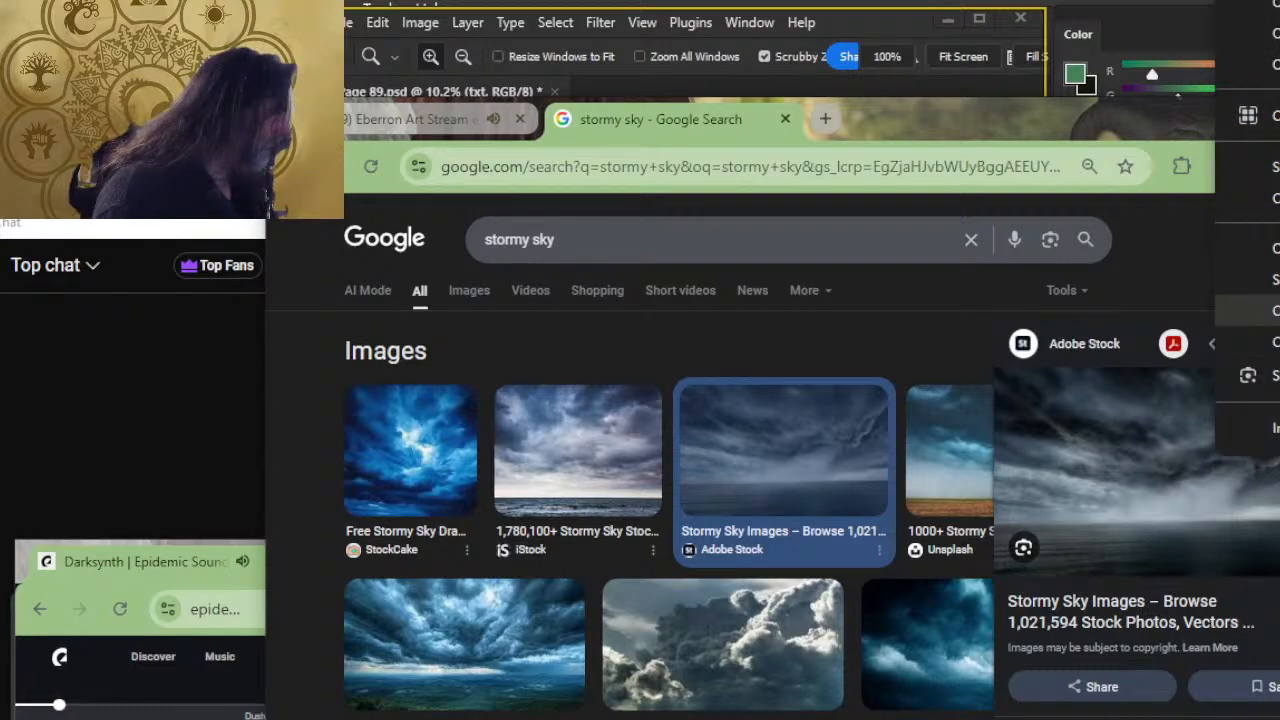
{"action": "left_click", "coordinate": [1262, 310]}
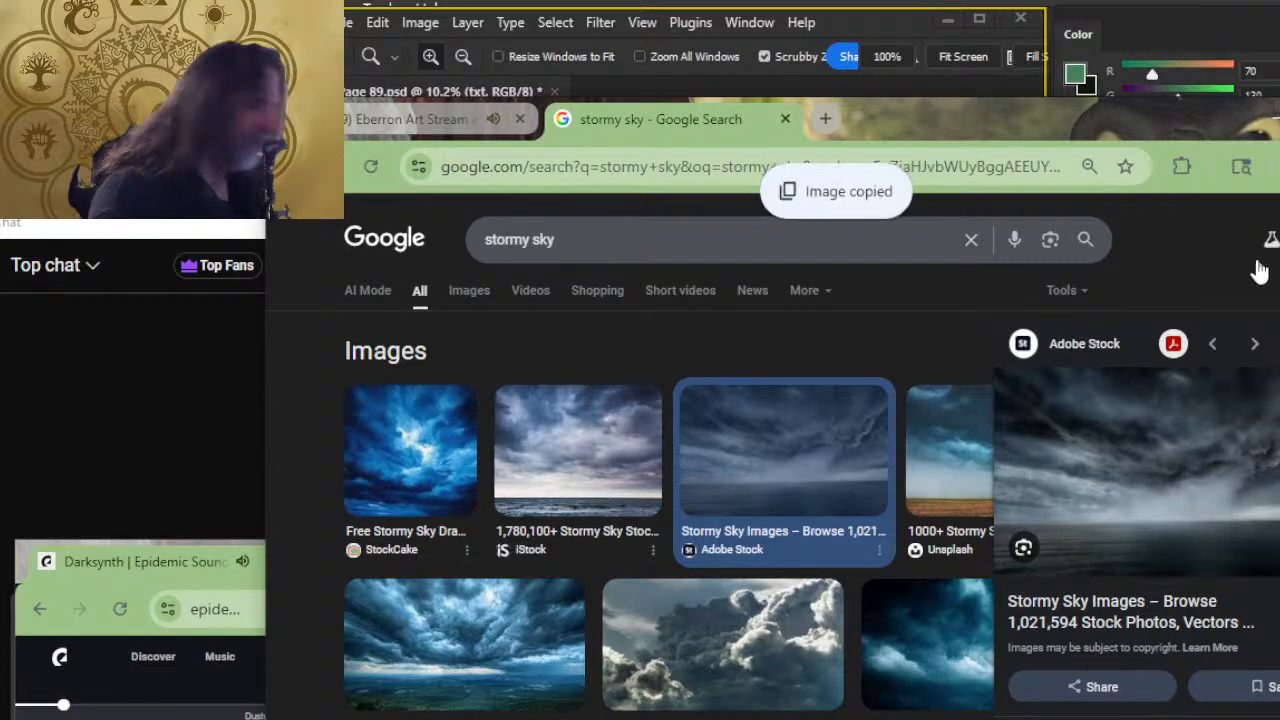
Close the search tab, switch back to Photoshop and paste the copied sky image into the page 89 file.
{"action": "key", "text": "alt+Tab"}
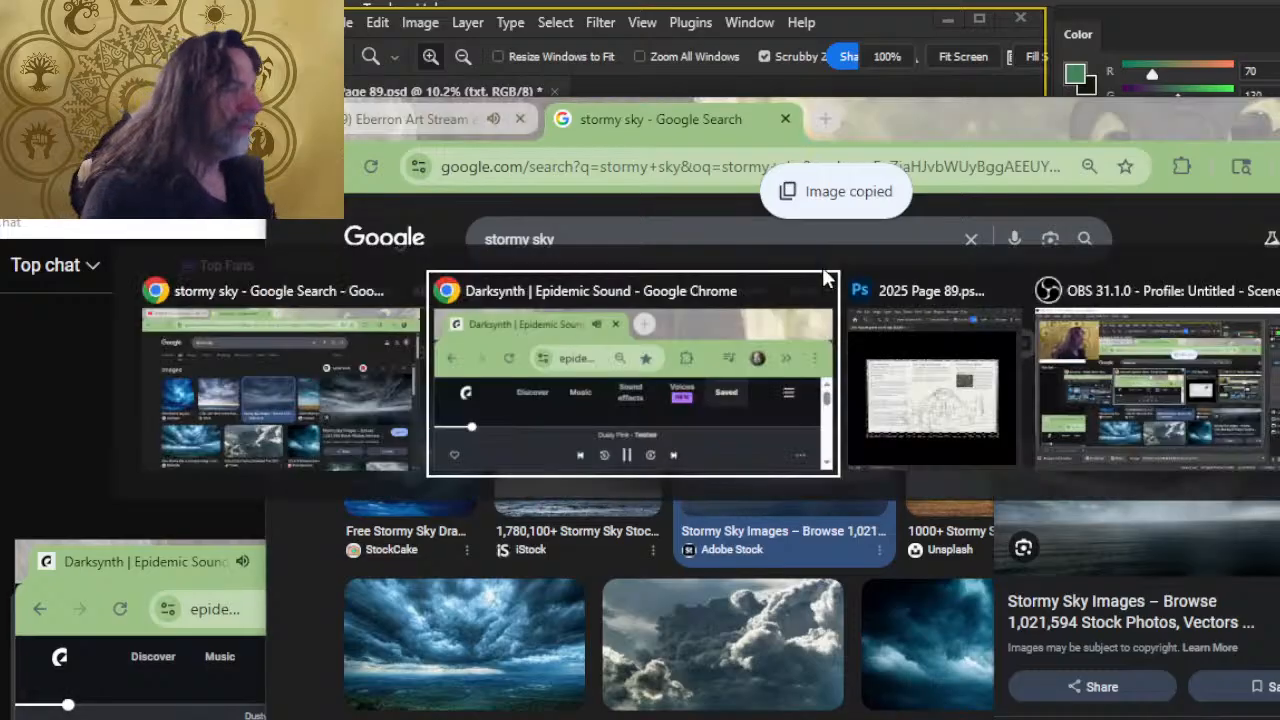
{"action": "key", "text": "alt+Tab"}
{"action": "left_click", "coordinate": [786, 120]}
{"action": "key", "text": "alt+Tab"}
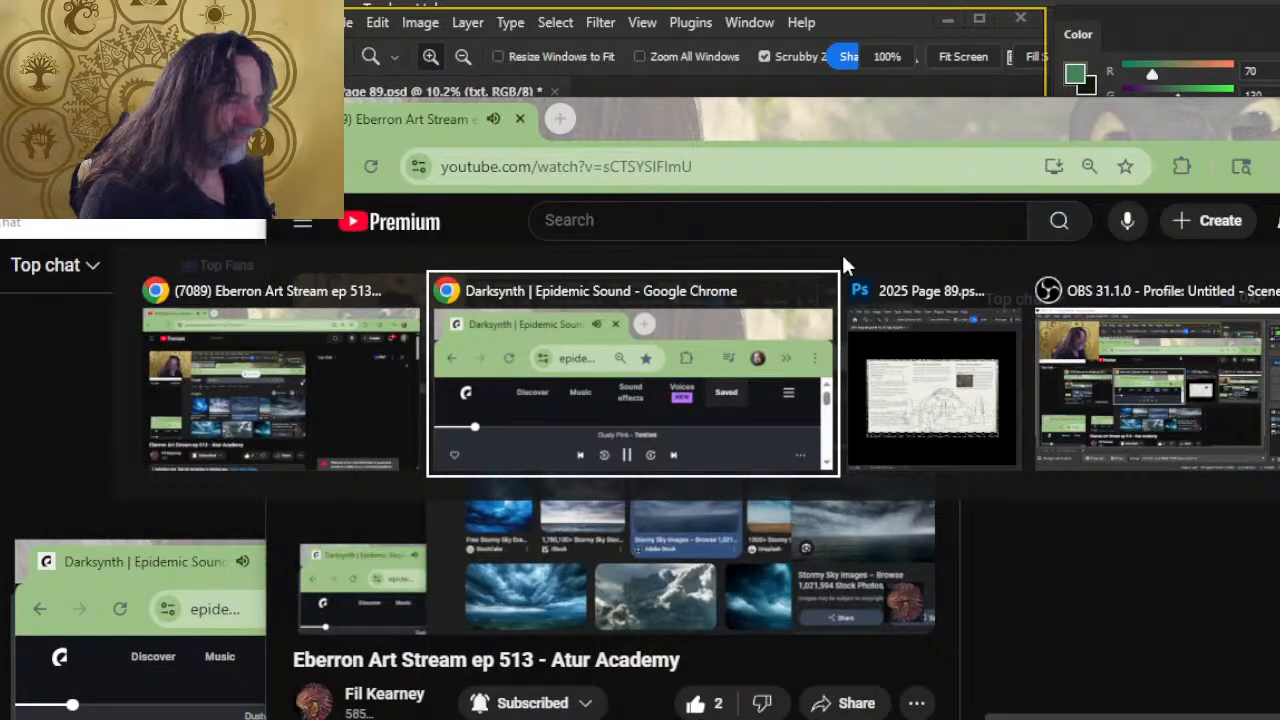
{"action": "left_click", "coordinate": [917, 338]}
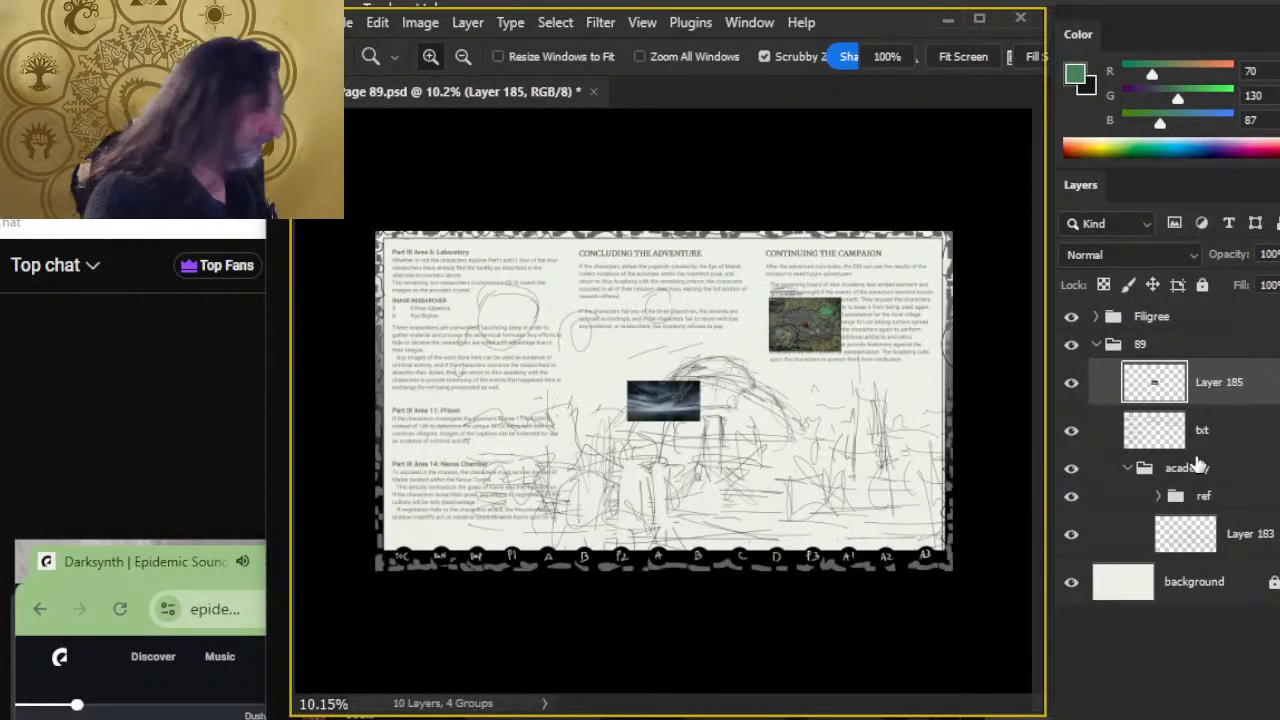
Move the pasted sky layer into the ref group, place the image just right of the city map and collapse the group.
{"action": "key", "text": "v"}
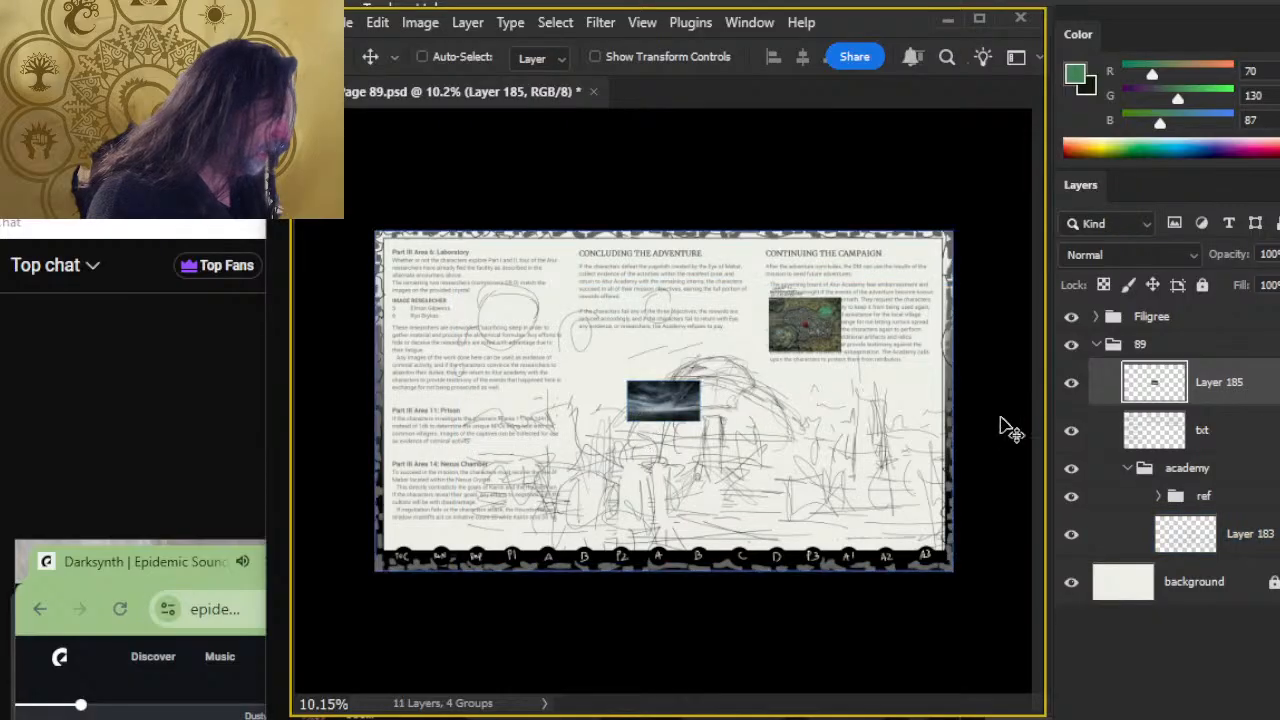
{"action": "left_click_drag", "start_coordinate": [1235, 393], "coordinate": [1208, 525]}
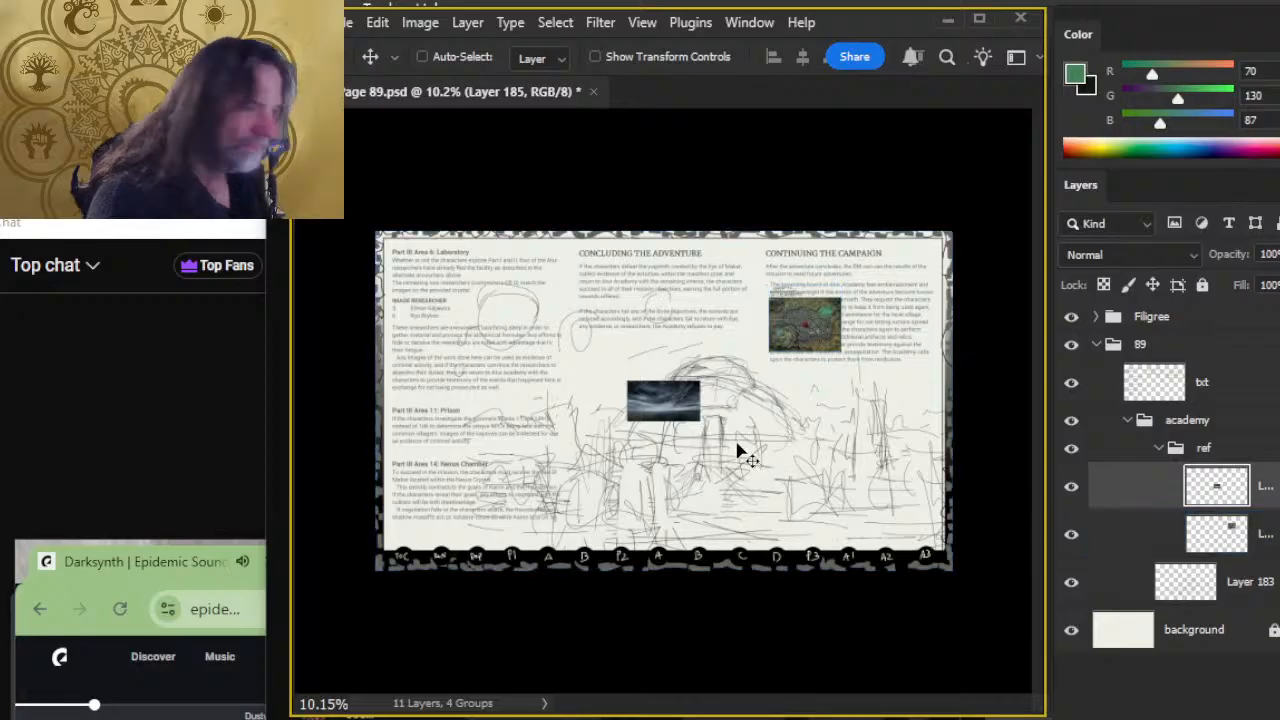
{"action": "left_click_drag", "start_coordinate": [760, 447], "coordinate": [965, 345]}
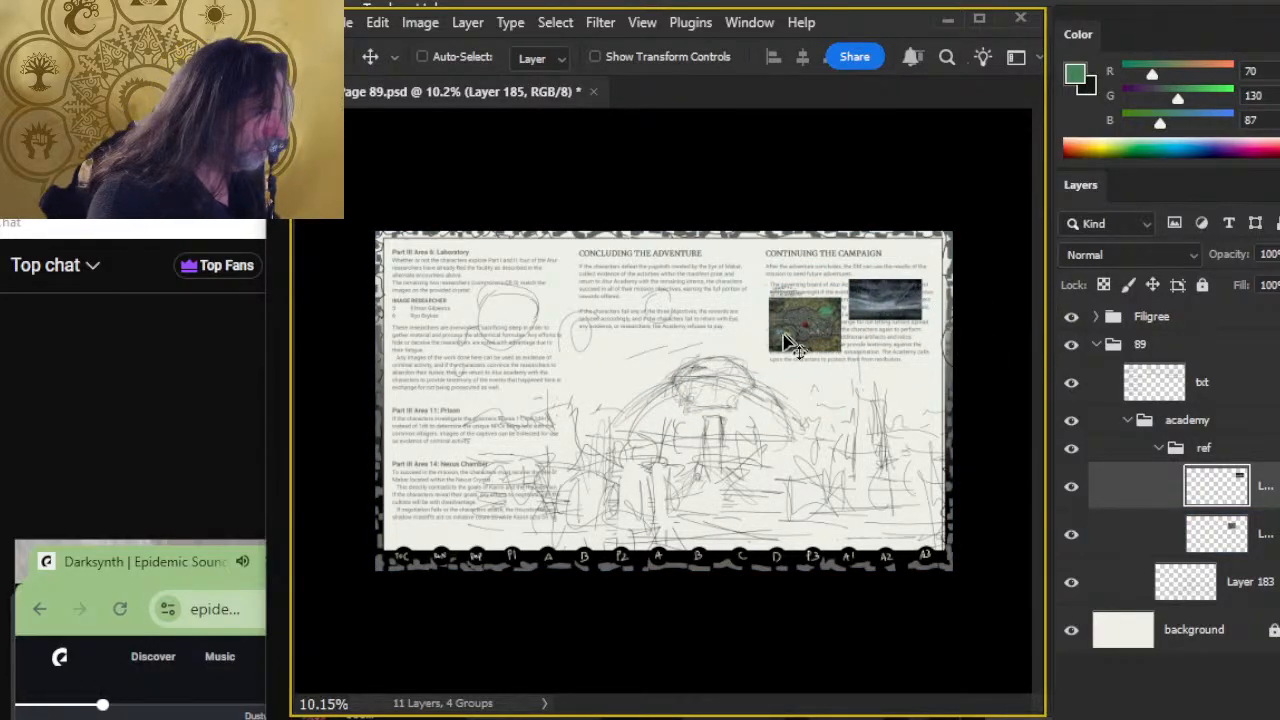
{"action": "left_click", "coordinate": [1143, 421]}
{"action": "left_click", "coordinate": [1166, 449]}
{"action": "left_click", "coordinate": [1158, 448]}
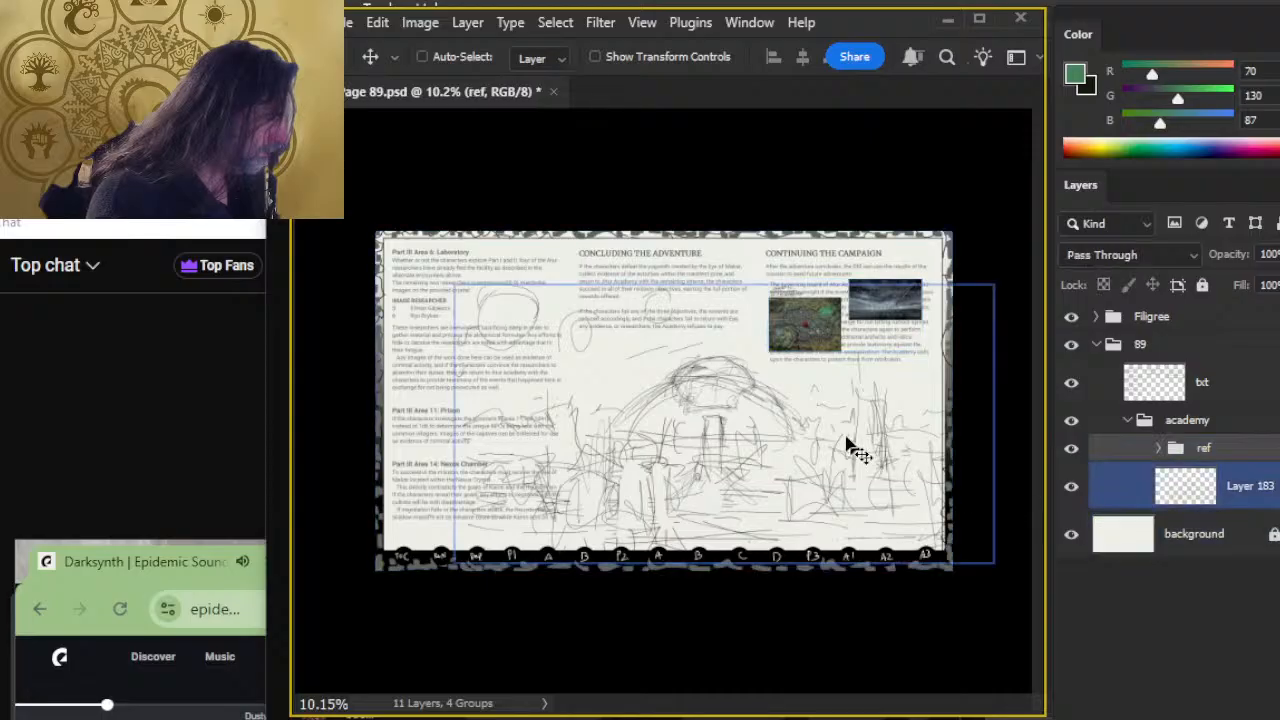
Bring the OBS window in front of the music player and return to the page 89 file in Photoshop.
{"action": "key", "text": "z"}
{"action": "key", "text": "alt+Tab"}
{"action": "key", "text": "alt+Tab"}
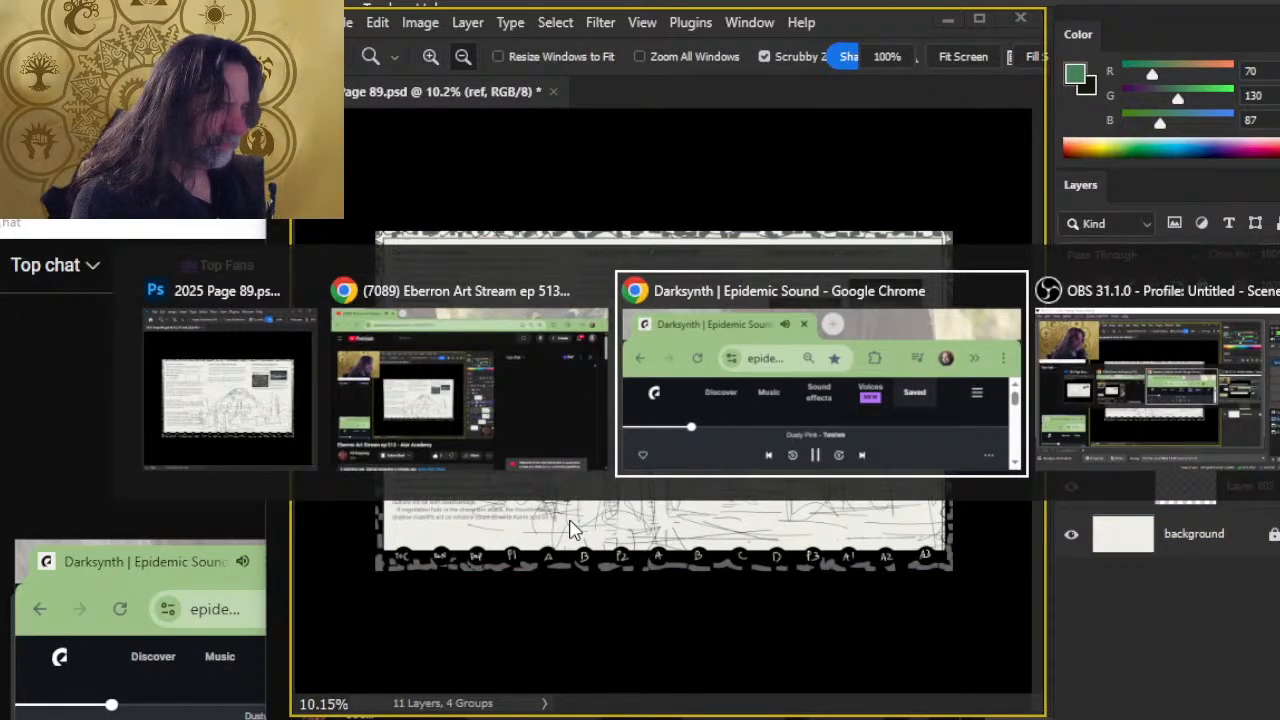
{"action": "key", "text": "alt+Tab"}
{"action": "key", "text": "alt+Tab"}
{"action": "key", "text": "alt+Tab"}
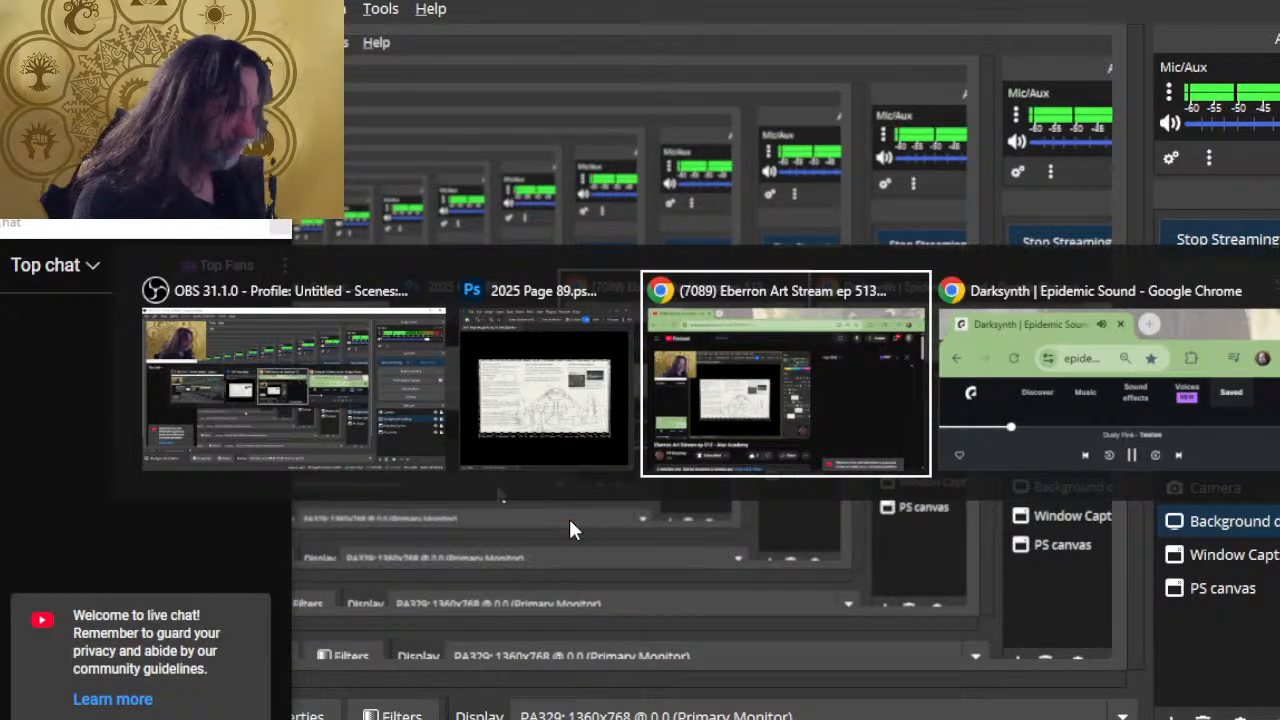
{"action": "key", "text": "alt+Tab"}
{"action": "key", "text": "alt+shift+Tab"}
{"action": "key", "text": "alt+shift+Tab"}
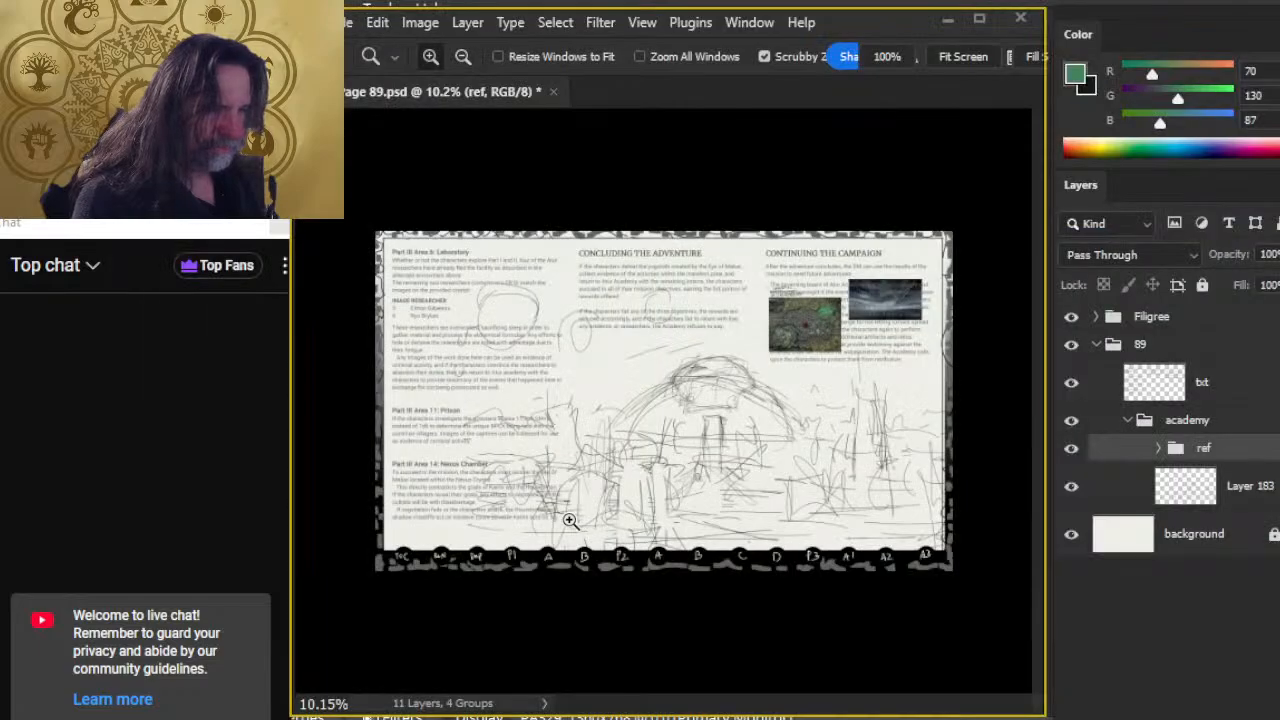
Move the ref group above the txt layer and sample the grey RGB 103, 116, 125 from the stormy sky reference as the foreground colour.
{"action": "left_click_drag", "start_coordinate": [888, 292], "coordinate": [960, 345]}
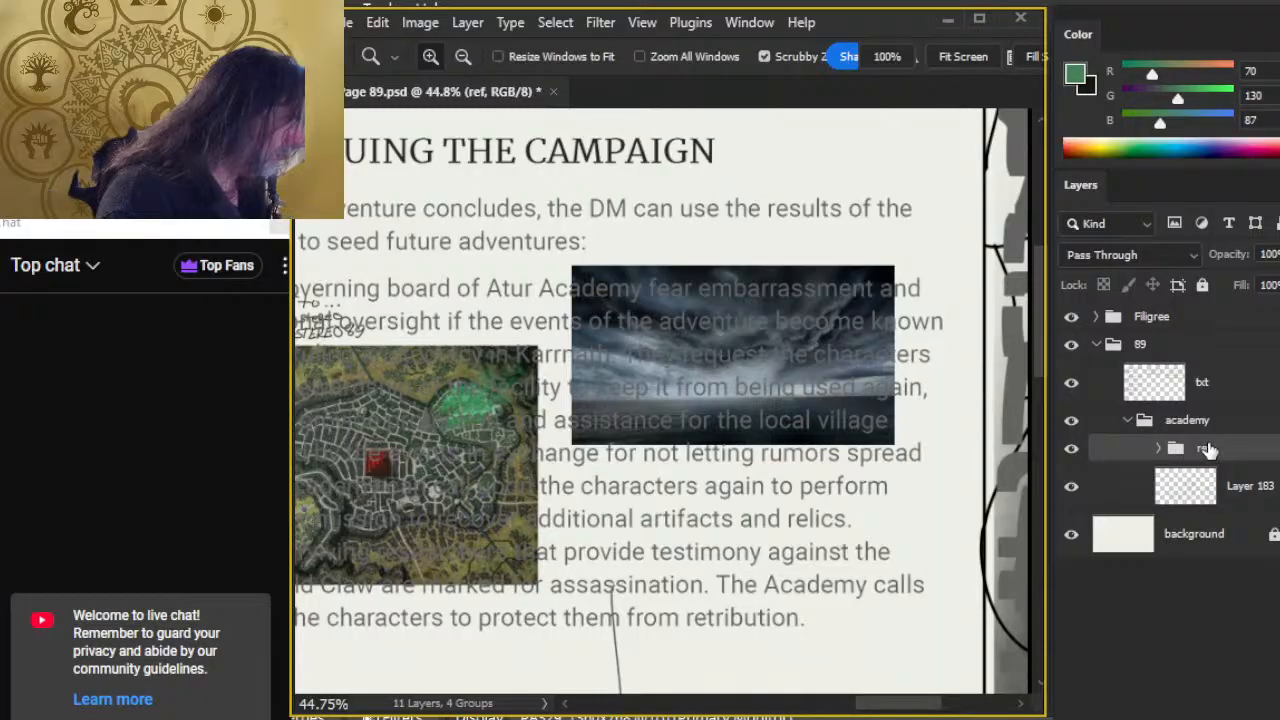
{"action": "left_click_drag", "start_coordinate": [1207, 450], "coordinate": [1200, 362]}
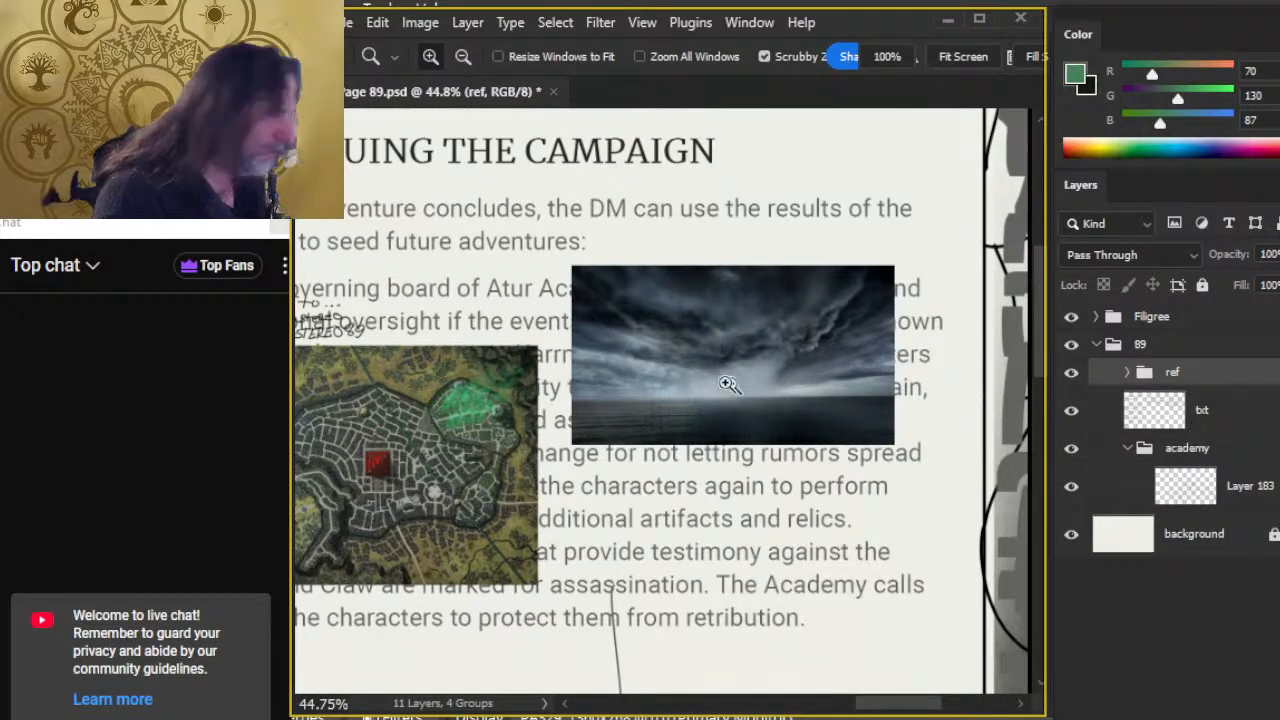
{"action": "left_click_drag", "start_coordinate": [654, 372], "coordinate": [790, 425]}
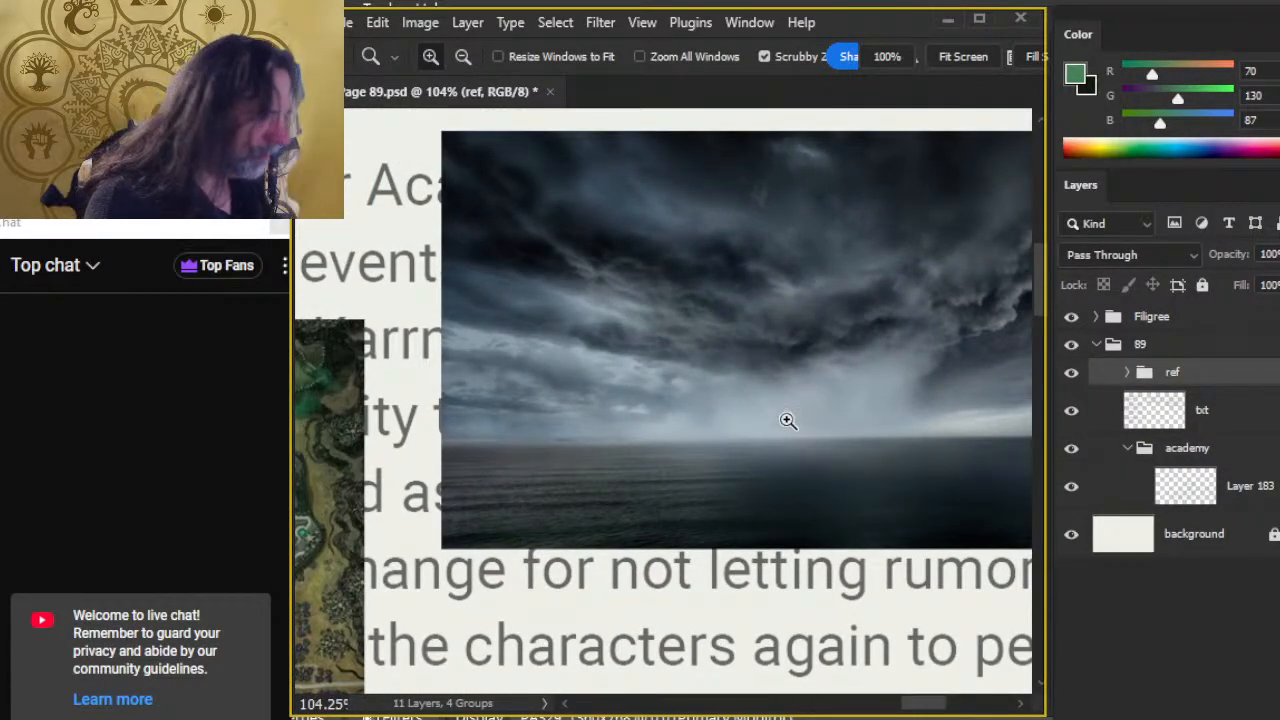
{"action": "key", "text": "b"}
{"action": "mouse_move", "coordinate": [771, 257]}
{"action": "left_mouse_down"}
{"action": "mouse_move", "coordinate": [737, 286]}
{"action": "mouse_move", "coordinate": [894, 374]}
{"action": "mouse_move", "coordinate": [977, 381]}
{"action": "mouse_move", "coordinate": [957, 423]}
{"action": "mouse_move", "coordinate": [751, 486]}
{"action": "mouse_move", "coordinate": [823, 317]}
{"action": "left_mouse_up"}
{"action": "key", "text": "z"}
{"action": "left_click_drag", "start_coordinate": [826, 411], "coordinate": [551, 347]}
{"action": "key", "text": "b"}
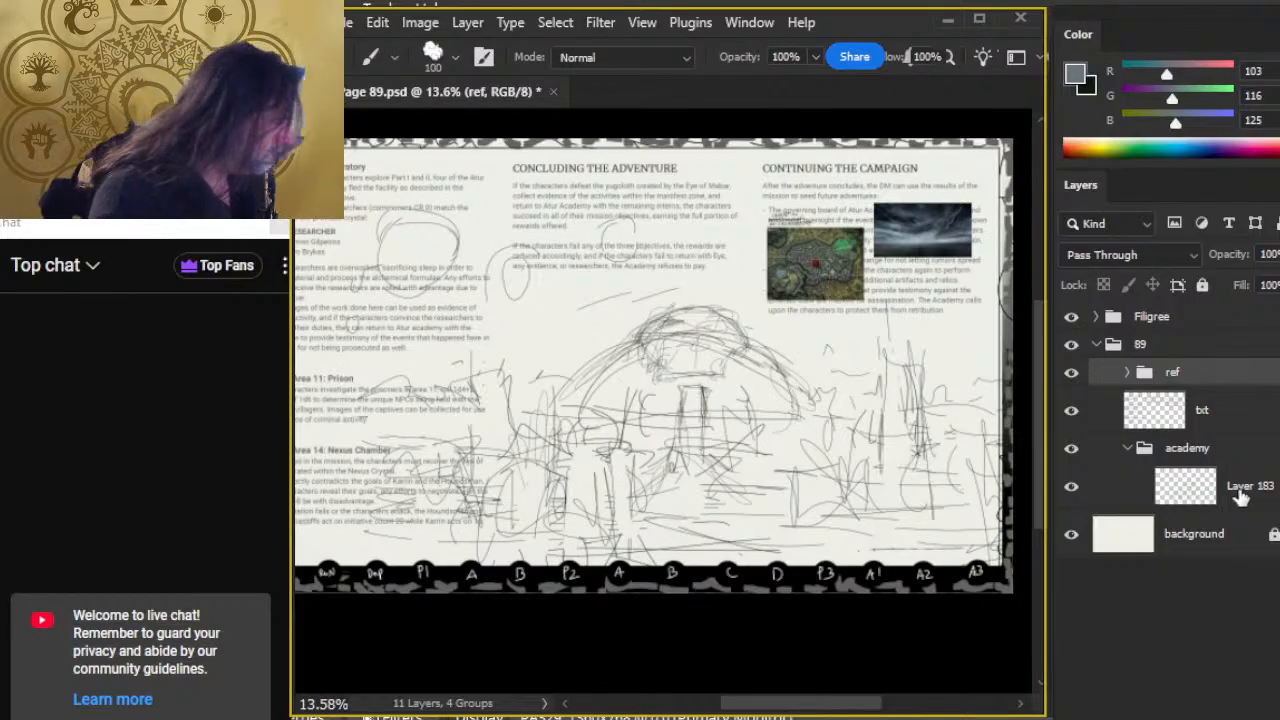
Put Layer 183 into a new group named sketch inside the academy group and collapse it.
{"action": "left_click", "coordinate": [1240, 497]}
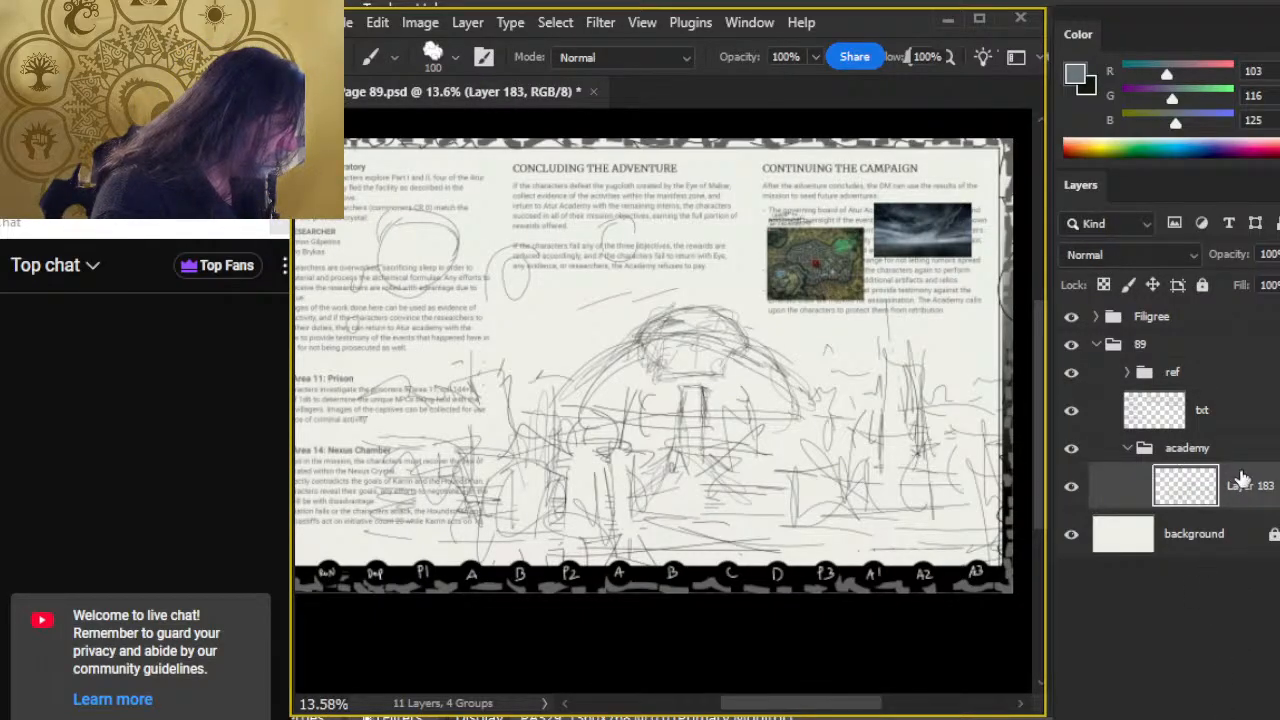
{"action": "key", "text": "ctrl+g"}
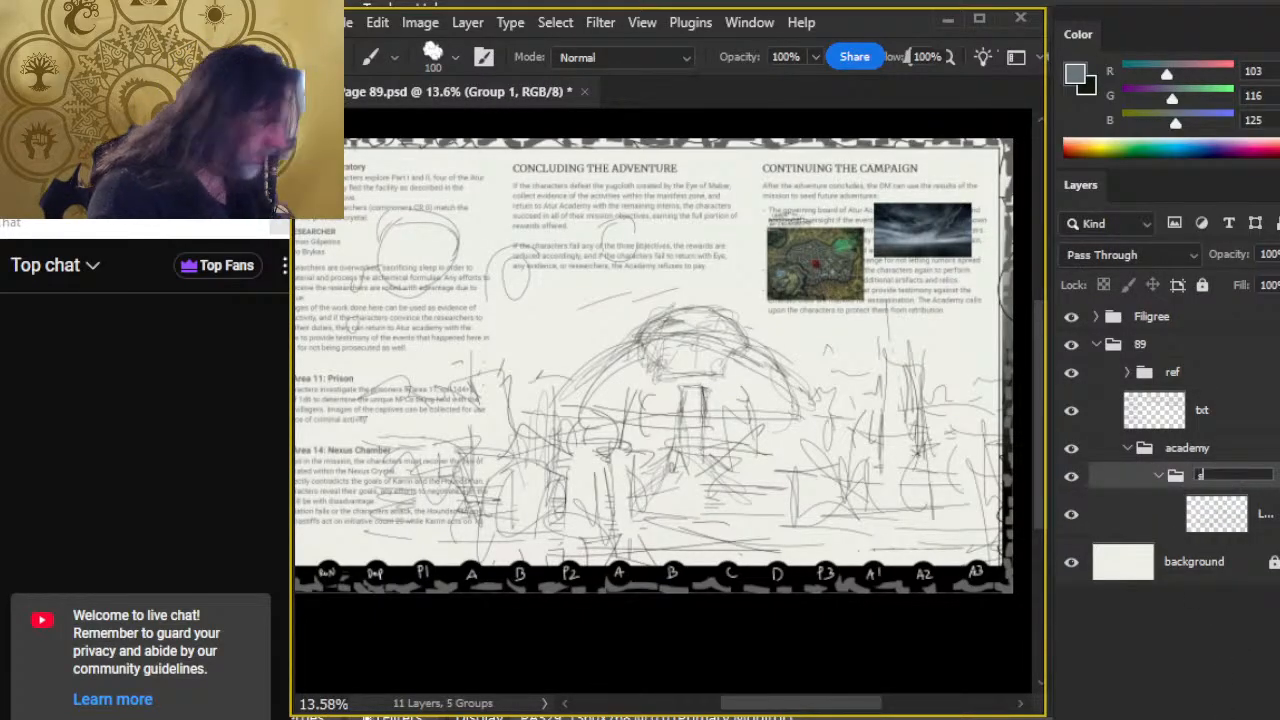
{"action": "type", "text": "sketch"}
{"action": "key", "text": "Return"}
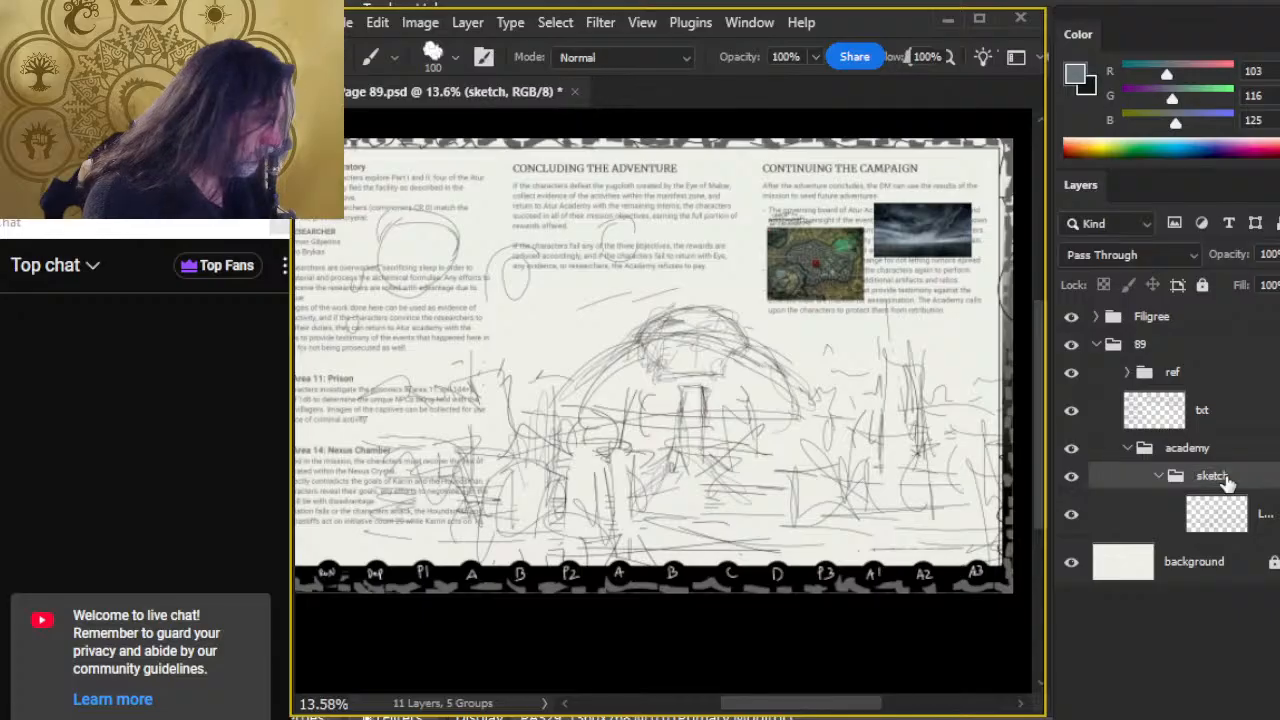
{"action": "left_click", "coordinate": [1158, 477]}
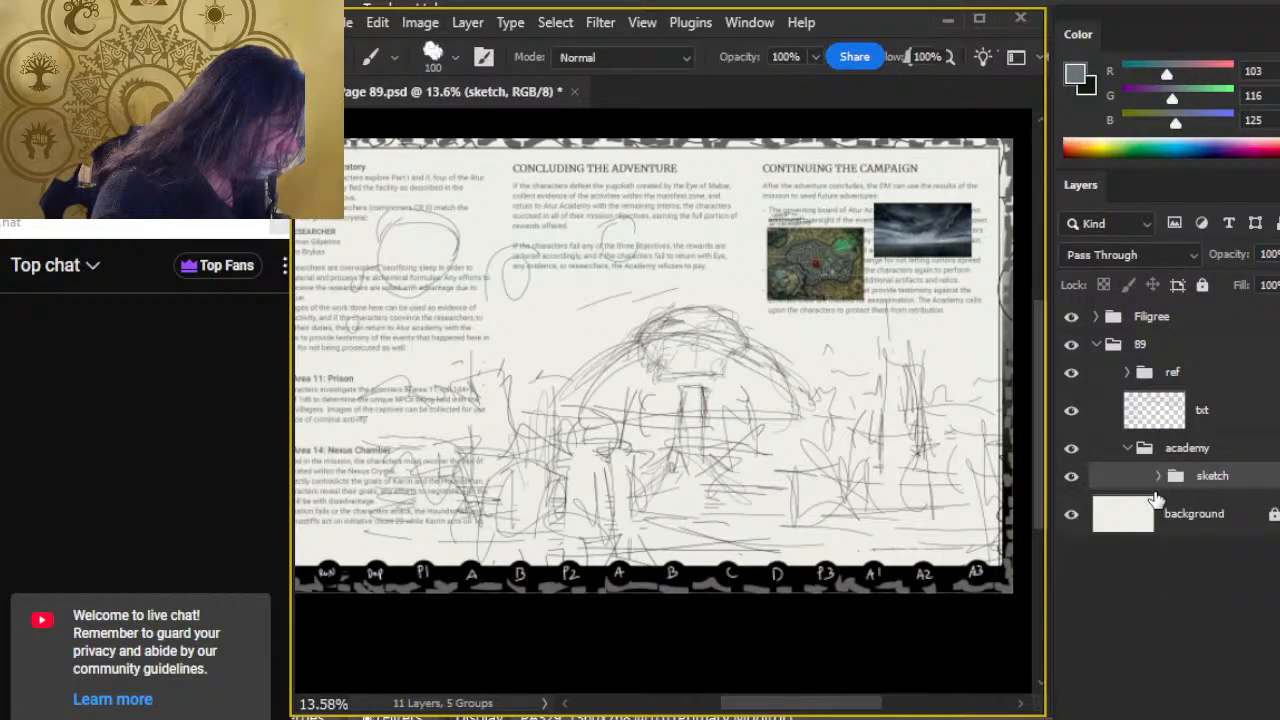
Create a new layer directly above the background and put it into a group named sky.
{"action": "left_click", "coordinate": [1215, 515]}
{"action": "key", "text": "ctrl+shift+alt+n"}
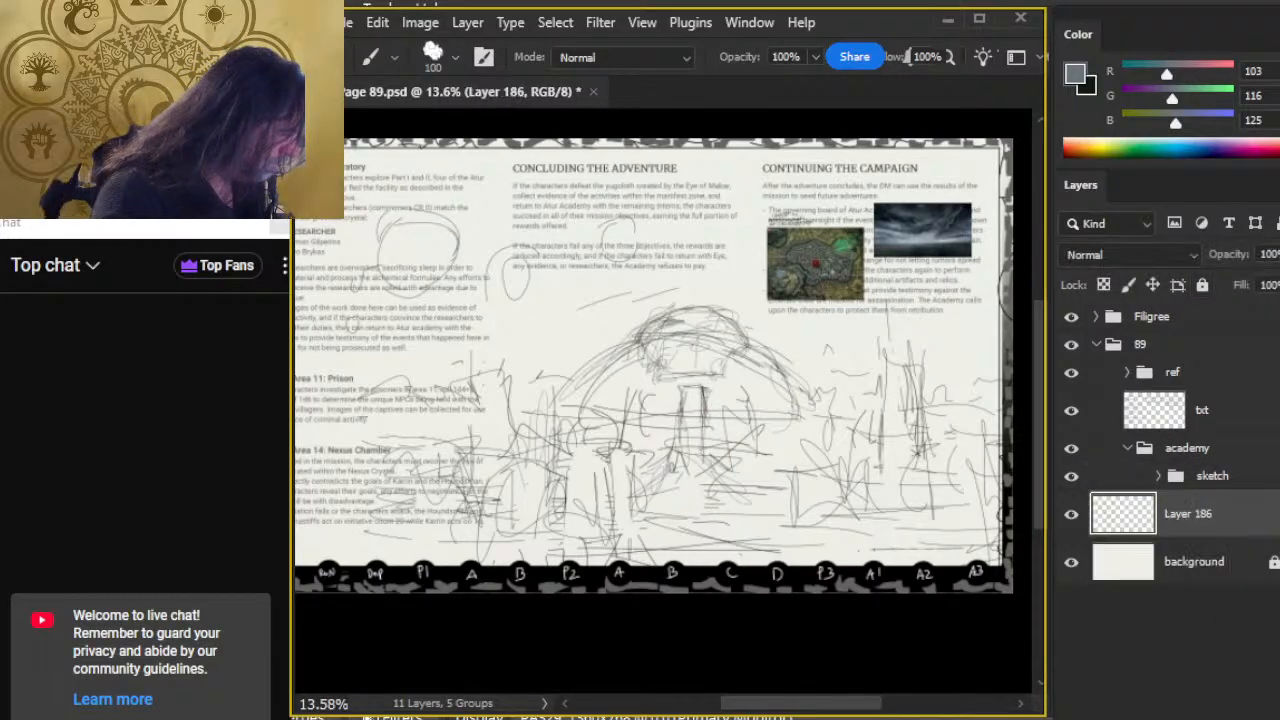
{"action": "key", "text": "ctrl+g"}
{"action": "left_click", "coordinate": [1228, 540]}
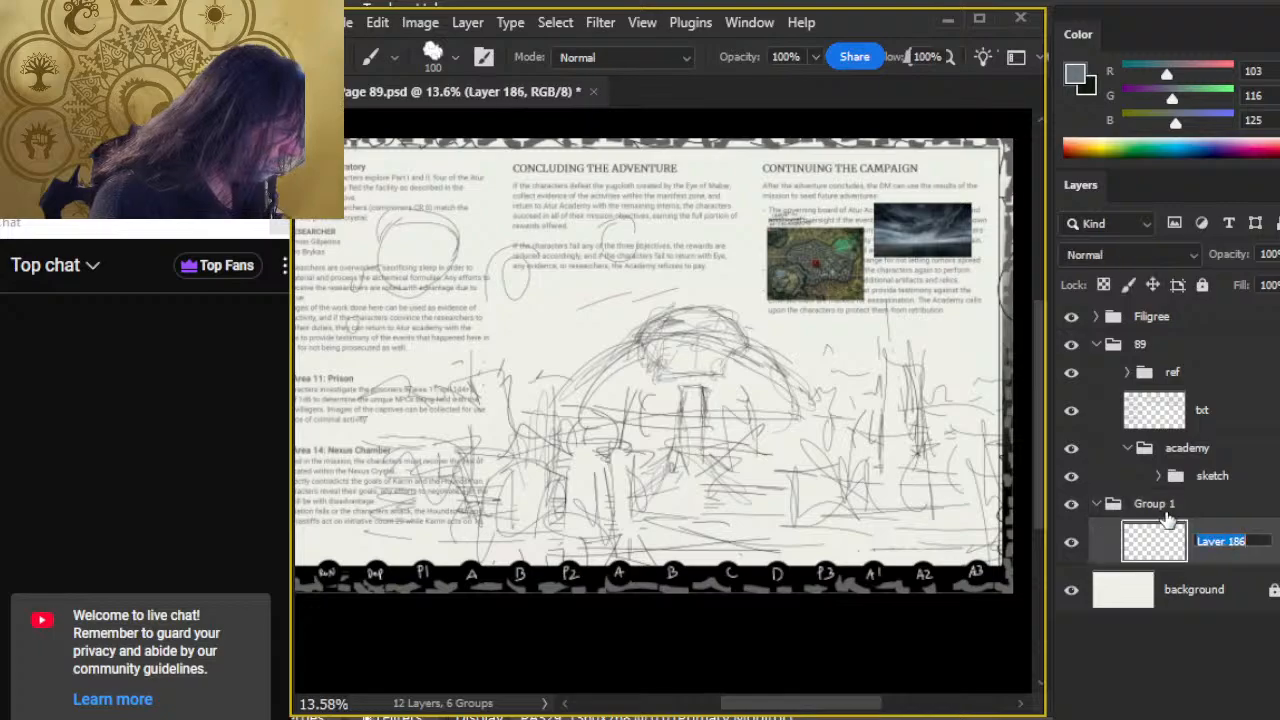
{"action": "double_click", "coordinate": [1150, 504]}
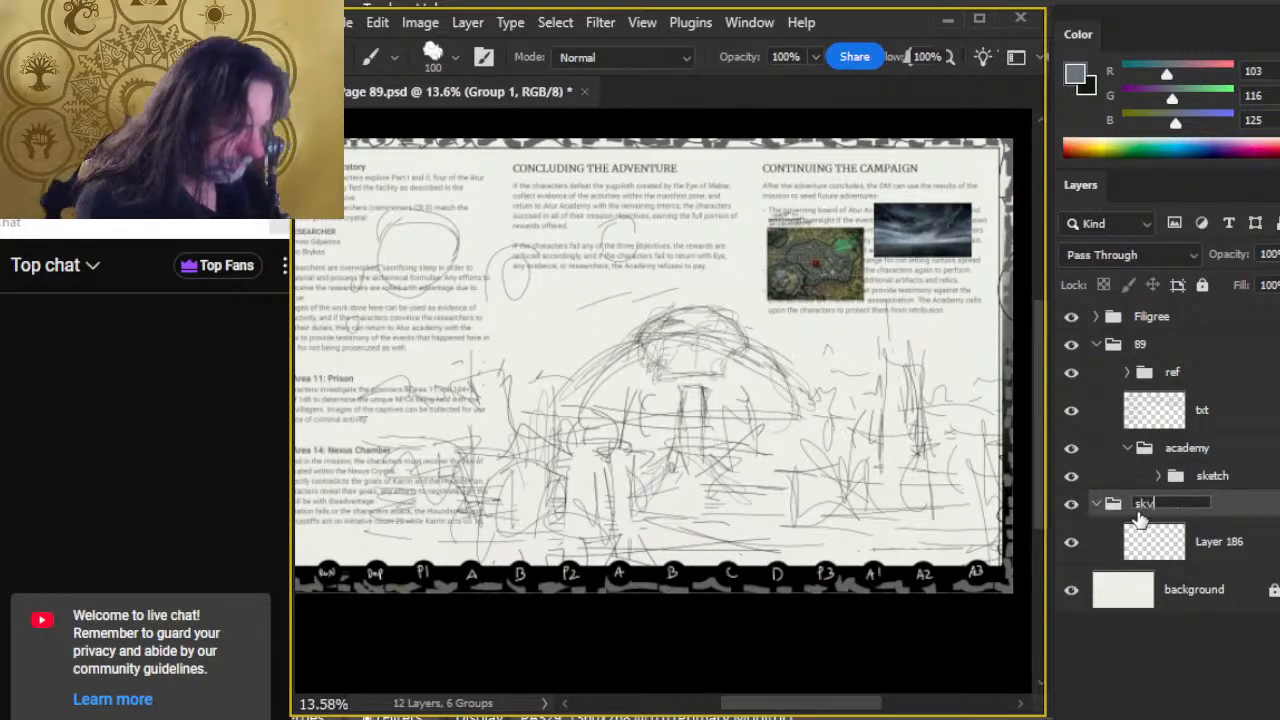
{"action": "key", "text": "Return"}
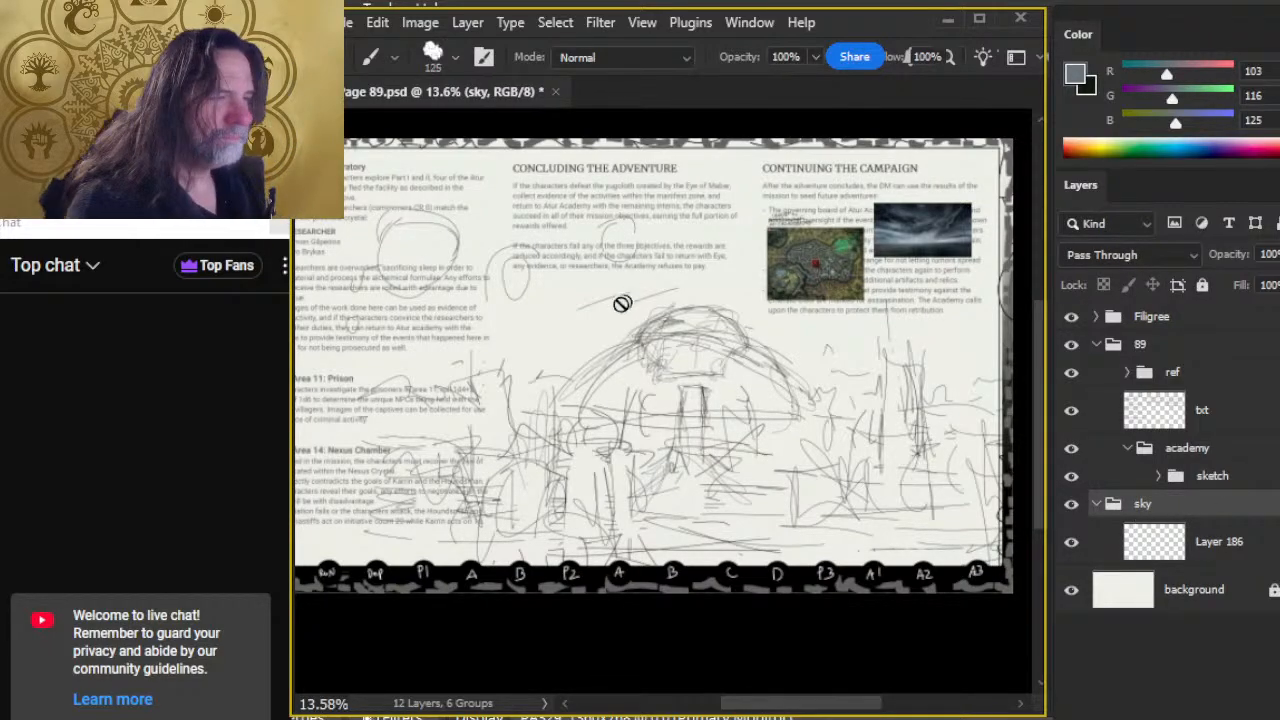
Paint grey over the academy sketch area on Layer 186 with the 250 px brush, down to the page's lower border.
{"action": "left_click", "coordinate": [1214, 545]}
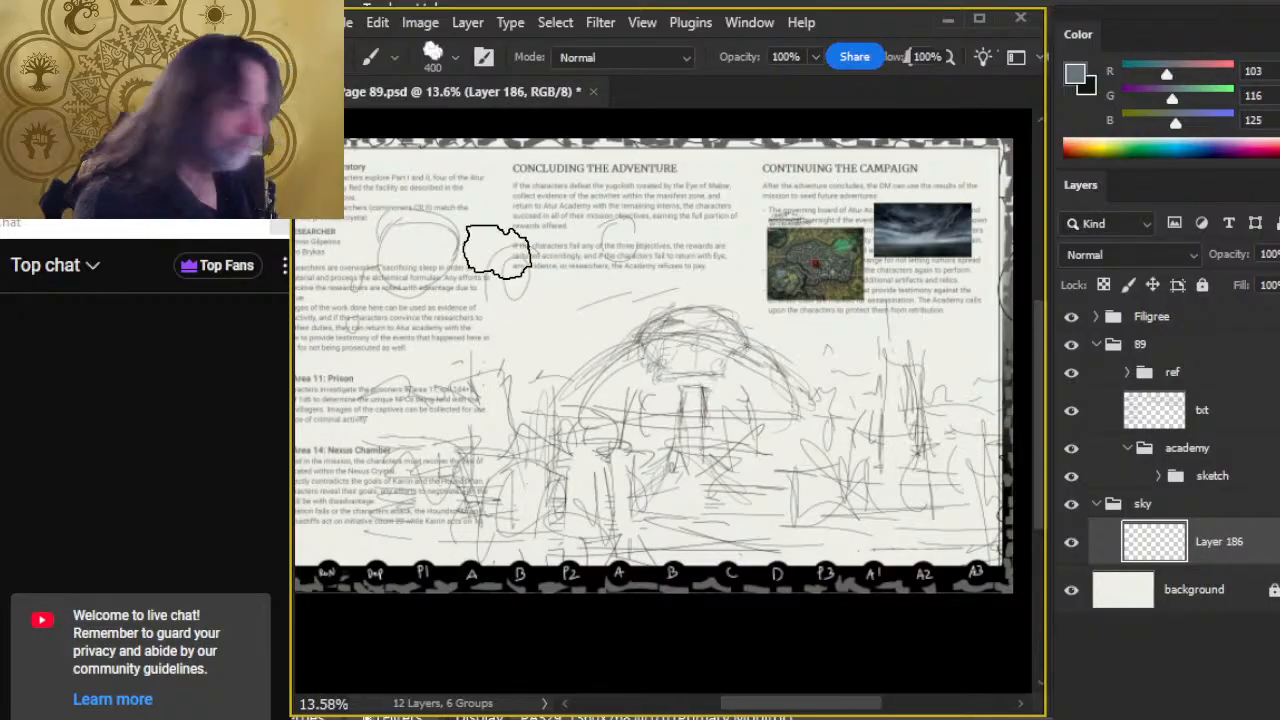
{"action": "key", "text": "bracketleft"}
{"action": "key", "text": "bracketleft"}
{"action": "mouse_move", "coordinate": [500, 325]}
{"action": "left_mouse_down"}
{"action": "mouse_move", "coordinate": [557, 266]}
{"action": "mouse_move", "coordinate": [553, 305]}
{"action": "mouse_move", "coordinate": [623, 312]}
{"action": "mouse_move", "coordinate": [500, 318]}
{"action": "mouse_move", "coordinate": [624, 318]}
{"action": "mouse_move", "coordinate": [717, 296]}
{"action": "mouse_move", "coordinate": [442, 376]}
{"action": "mouse_move", "coordinate": [537, 347]}
{"action": "mouse_move", "coordinate": [643, 337]}
{"action": "mouse_move", "coordinate": [683, 390]}
{"action": "mouse_move", "coordinate": [707, 330]}
{"action": "mouse_move", "coordinate": [819, 306]}
{"action": "mouse_move", "coordinate": [824, 343]}
{"action": "mouse_move", "coordinate": [964, 303]}
{"action": "mouse_move", "coordinate": [971, 315]}
{"action": "mouse_move", "coordinate": [588, 346]}
{"action": "mouse_move", "coordinate": [718, 342]}
{"action": "mouse_move", "coordinate": [519, 371]}
{"action": "mouse_move", "coordinate": [753, 320]}
{"action": "mouse_move", "coordinate": [615, 271]}
{"action": "mouse_move", "coordinate": [883, 266]}
{"action": "mouse_move", "coordinate": [761, 279]}
{"action": "mouse_move", "coordinate": [856, 290]}
{"action": "mouse_move", "coordinate": [809, 294]}
{"action": "mouse_move", "coordinate": [986, 278]}
{"action": "mouse_move", "coordinate": [577, 301]}
{"action": "mouse_move", "coordinate": [644, 292]}
{"action": "mouse_move", "coordinate": [562, 287]}
{"action": "mouse_move", "coordinate": [560, 270]}
{"action": "mouse_move", "coordinate": [528, 276]}
{"action": "mouse_move", "coordinate": [480, 361]}
{"action": "mouse_move", "coordinate": [471, 430]}
{"action": "mouse_move", "coordinate": [495, 328]}
{"action": "mouse_move", "coordinate": [517, 346]}
{"action": "mouse_move", "coordinate": [525, 519]}
{"action": "mouse_move", "coordinate": [551, 609]}
{"action": "mouse_move", "coordinate": [602, 344]}
{"action": "mouse_move", "coordinate": [581, 296]}
{"action": "mouse_move", "coordinate": [583, 482]}
{"action": "mouse_move", "coordinate": [529, 586]}
{"action": "mouse_move", "coordinate": [560, 412]}
{"action": "mouse_move", "coordinate": [630, 318]}
{"action": "mouse_move", "coordinate": [682, 318]}
{"action": "mouse_move", "coordinate": [655, 486]}
{"action": "mouse_move", "coordinate": [599, 592]}
{"action": "mouse_move", "coordinate": [709, 297]}
{"action": "left_mouse_up"}
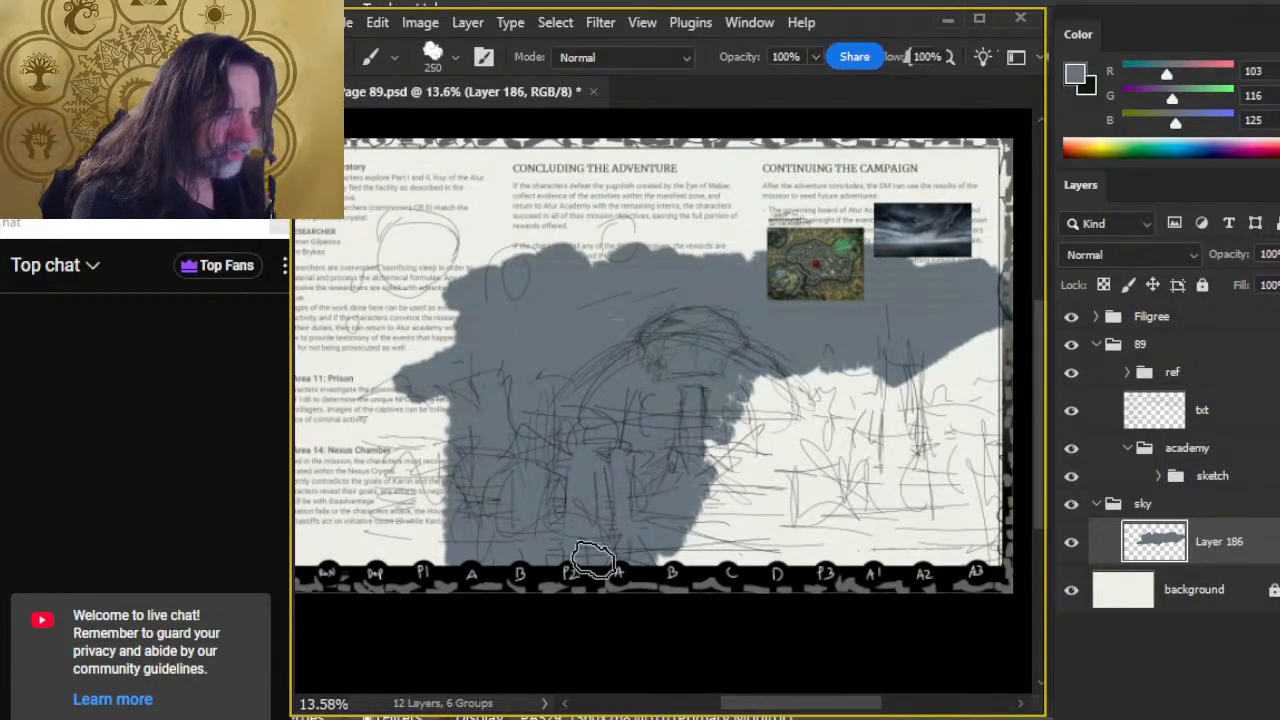
{"action": "scroll", "coordinate": [636, 378], "scroll_direction": "down", "scroll_amount": 2}
{"action": "scroll", "coordinate": [636, 378], "scroll_direction": "left", "scroll_amount": 2}
{"action": "mouse_move", "coordinate": [604, 265]}
{"action": "left_mouse_down"}
{"action": "mouse_move", "coordinate": [738, 218]}
{"action": "mouse_move", "coordinate": [611, 223]}
{"action": "mouse_move", "coordinate": [581, 245]}
{"action": "mouse_move", "coordinate": [579, 224]}
{"action": "mouse_move", "coordinate": [572, 505]}
{"action": "left_mouse_up"}
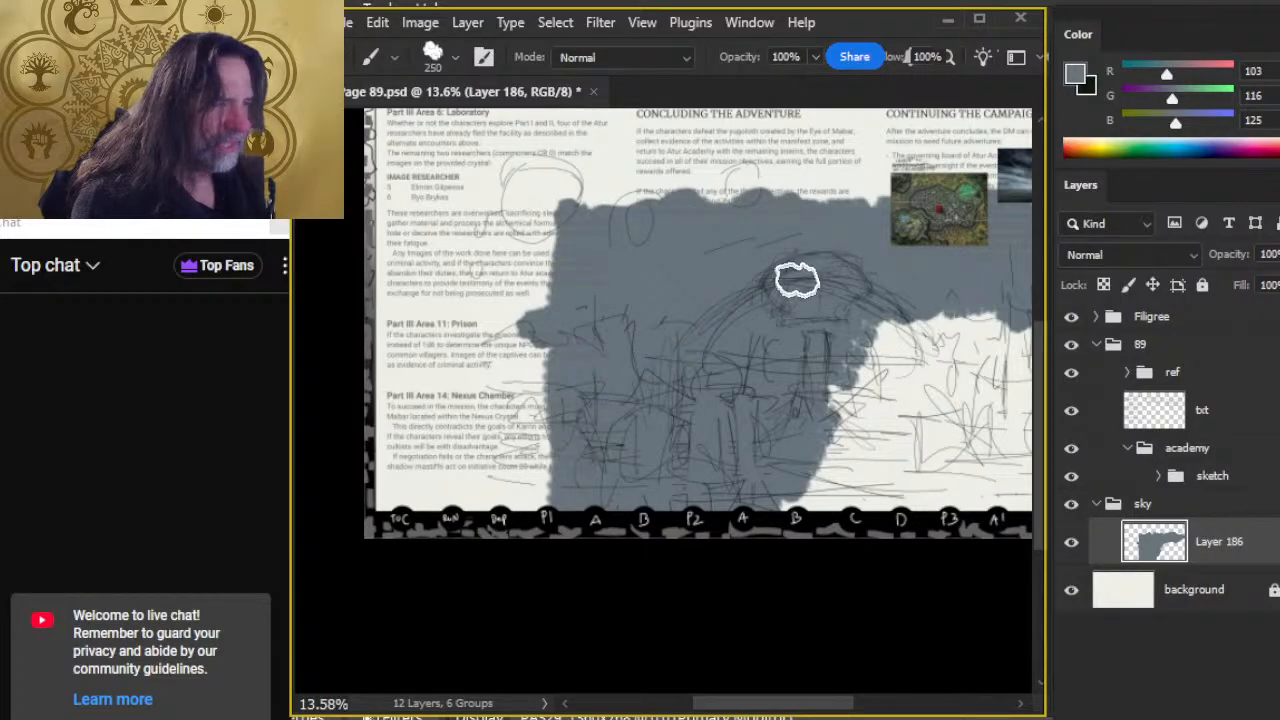
{"action": "mouse_move", "coordinate": [828, 307]}
{"action": "left_mouse_down"}
{"action": "mouse_move", "coordinate": [696, 302]}
{"action": "mouse_move", "coordinate": [651, 468]}
{"action": "mouse_move", "coordinate": [654, 390]}
{"action": "mouse_move", "coordinate": [738, 259]}
{"action": "mouse_move", "coordinate": [670, 404]}
{"action": "mouse_move", "coordinate": [640, 512]}
{"action": "mouse_move", "coordinate": [664, 526]}
{"action": "mouse_move", "coordinate": [710, 399]}
{"action": "mouse_move", "coordinate": [766, 306]}
{"action": "mouse_move", "coordinate": [756, 383]}
{"action": "mouse_move", "coordinate": [690, 456]}
{"action": "mouse_move", "coordinate": [735, 484]}
{"action": "mouse_move", "coordinate": [674, 554]}
{"action": "mouse_move", "coordinate": [734, 490]}
{"action": "mouse_move", "coordinate": [750, 386]}
{"action": "mouse_move", "coordinate": [850, 293]}
{"action": "mouse_move", "coordinate": [833, 306]}
{"action": "mouse_move", "coordinate": [844, 373]}
{"action": "mouse_move", "coordinate": [772, 524]}
{"action": "mouse_move", "coordinate": [757, 531]}
{"action": "mouse_move", "coordinate": [782, 406]}
{"action": "mouse_move", "coordinate": [913, 270]}
{"action": "mouse_move", "coordinate": [870, 324]}
{"action": "mouse_move", "coordinate": [815, 527]}
{"action": "mouse_move", "coordinate": [832, 449]}
{"action": "mouse_move", "coordinate": [1006, 252]}
{"action": "mouse_move", "coordinate": [937, 362]}
{"action": "mouse_move", "coordinate": [856, 547]}
{"action": "mouse_move", "coordinate": [958, 342]}
{"action": "mouse_move", "coordinate": [997, 315]}
{"action": "mouse_move", "coordinate": [972, 395]}
{"action": "mouse_move", "coordinate": [966, 511]}
{"action": "mouse_move", "coordinate": [930, 548]}
{"action": "left_mouse_up"}
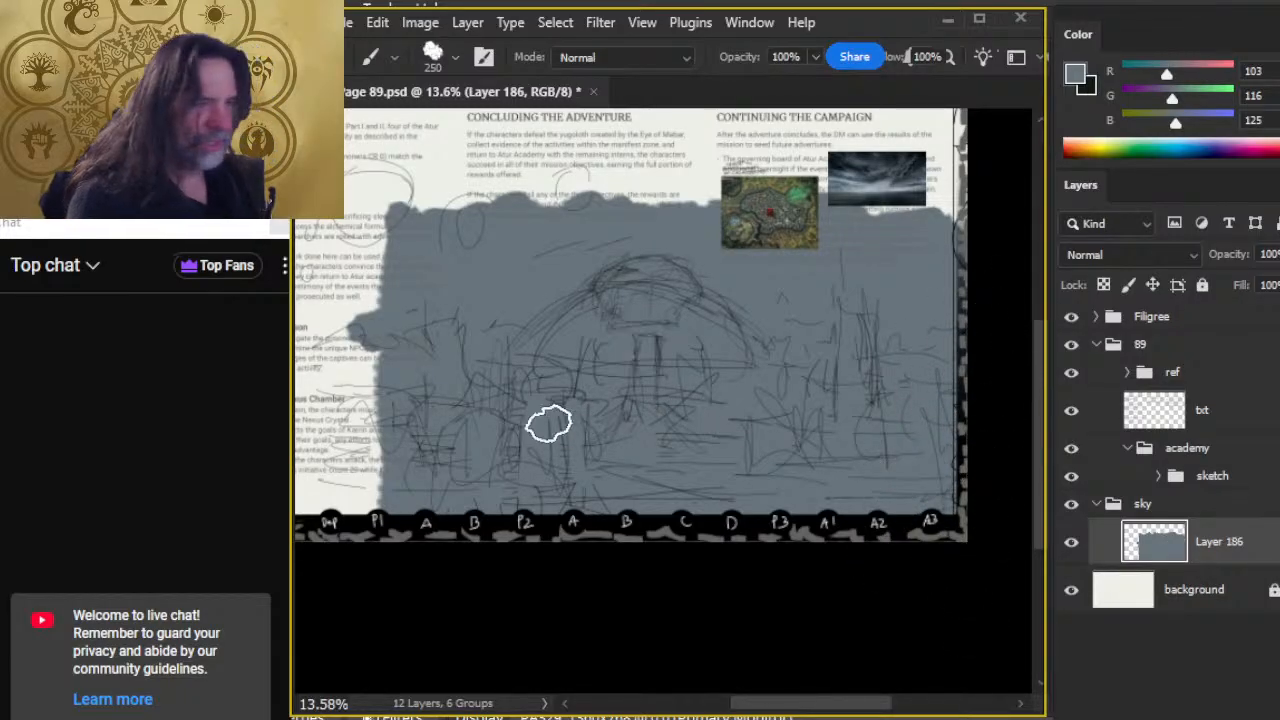
Extend the grey fill toward the page's right border and restore the document window's width.
{"action": "left_click_drag", "start_coordinate": [549, 423], "coordinate": [663, 394]}
{"action": "left_click_drag", "start_coordinate": [520, 240], "coordinate": [1046, 248]}
{"action": "left_click_drag", "start_coordinate": [293, 386], "coordinate": [575, 389]}
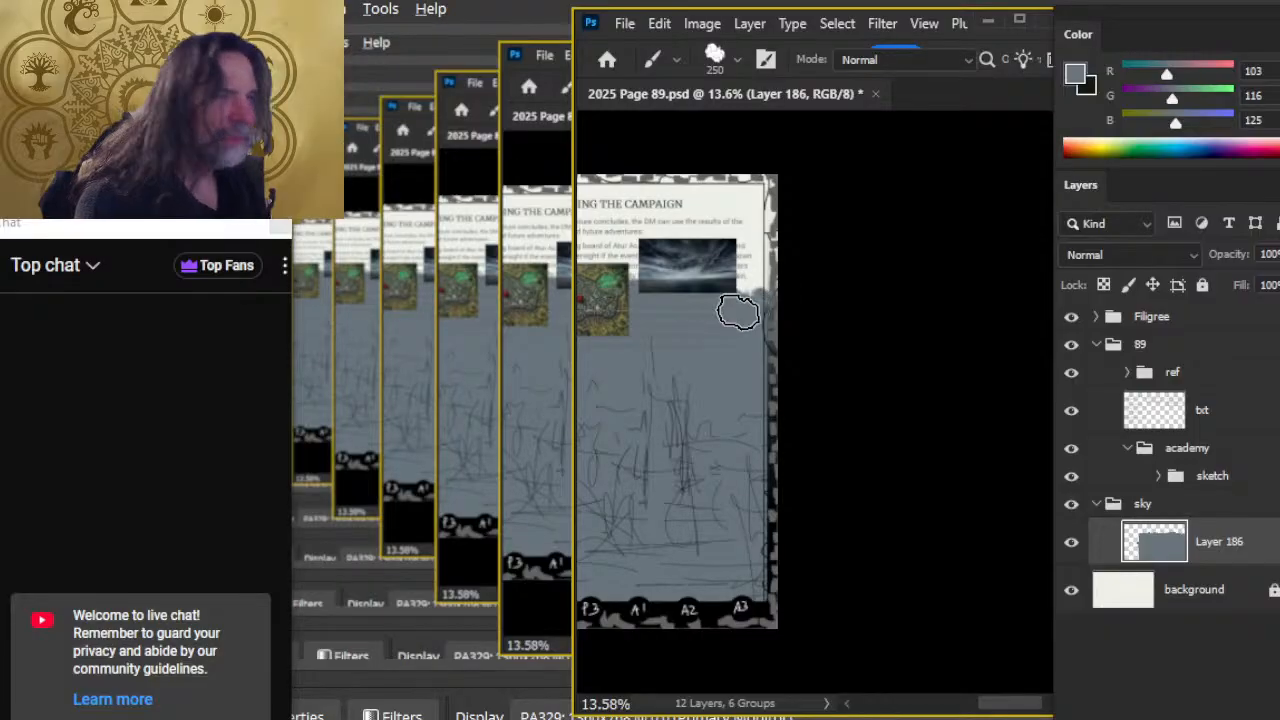
{"action": "left_click_drag", "start_coordinate": [573, 127], "coordinate": [298, 127]}
{"action": "mouse_move", "coordinate": [453, 302]}
{"action": "left_mouse_down"}
{"action": "mouse_move", "coordinate": [649, 289]}
{"action": "mouse_move", "coordinate": [849, 331]}
{"action": "left_mouse_up"}
{"action": "mouse_move", "coordinate": [542, 411]}
{"action": "left_mouse_down"}
{"action": "mouse_move", "coordinate": [725, 348]}
{"action": "mouse_move", "coordinate": [711, 334]}
{"action": "left_mouse_up"}
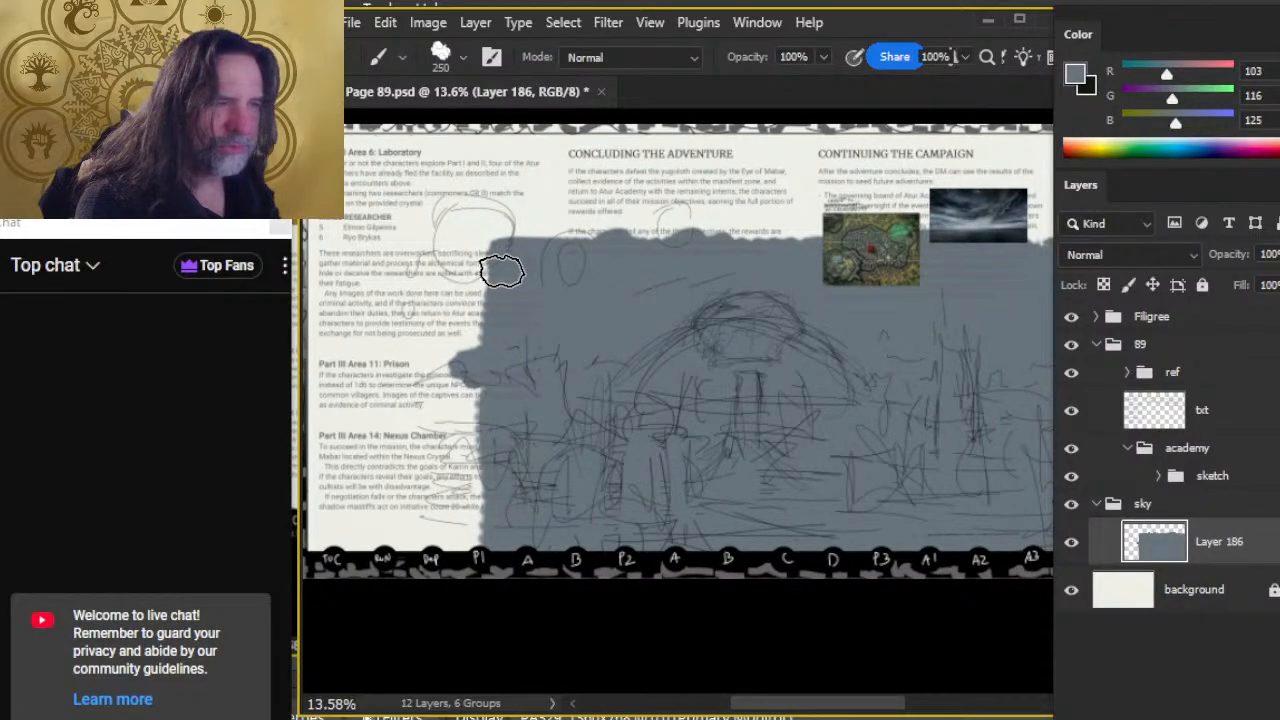
Try erasing the grey area's ragged left edge with a 400 px eraser at 100% opacity, and repaint that edge in grey.
{"action": "key", "text": "e"}
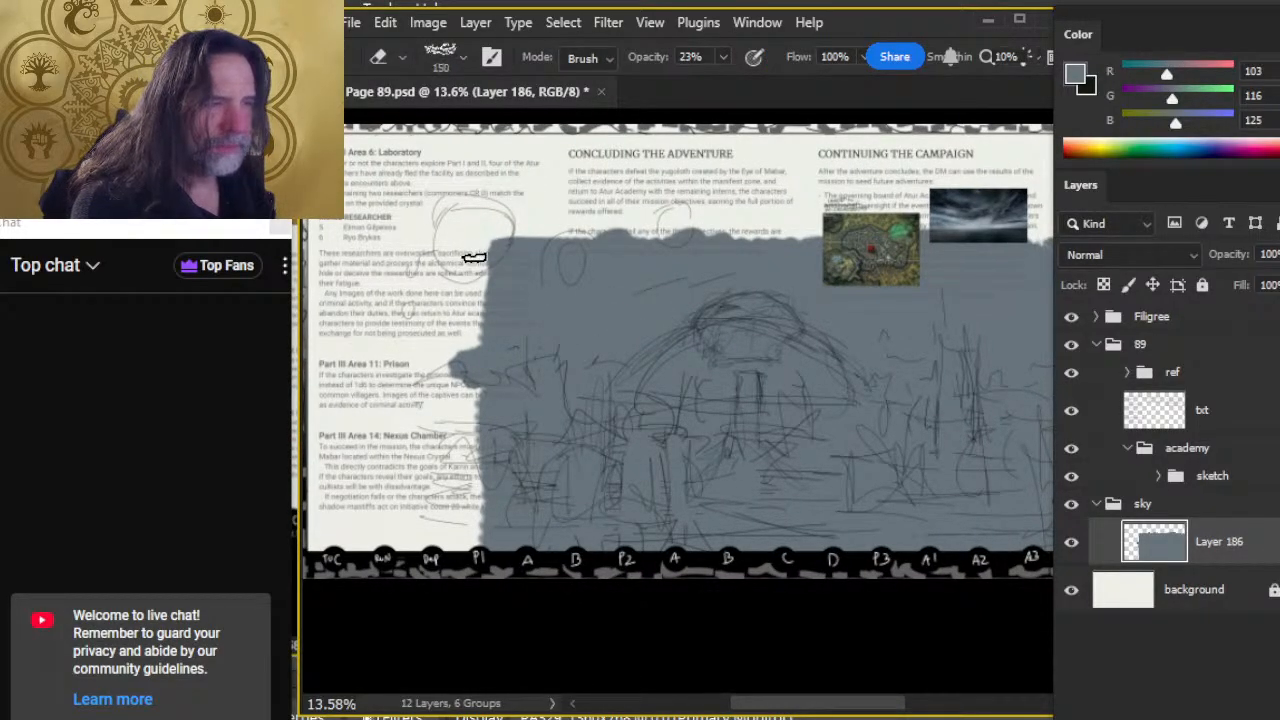
{"action": "left_click_drag", "start_coordinate": [476, 236], "coordinate": [466, 347]}
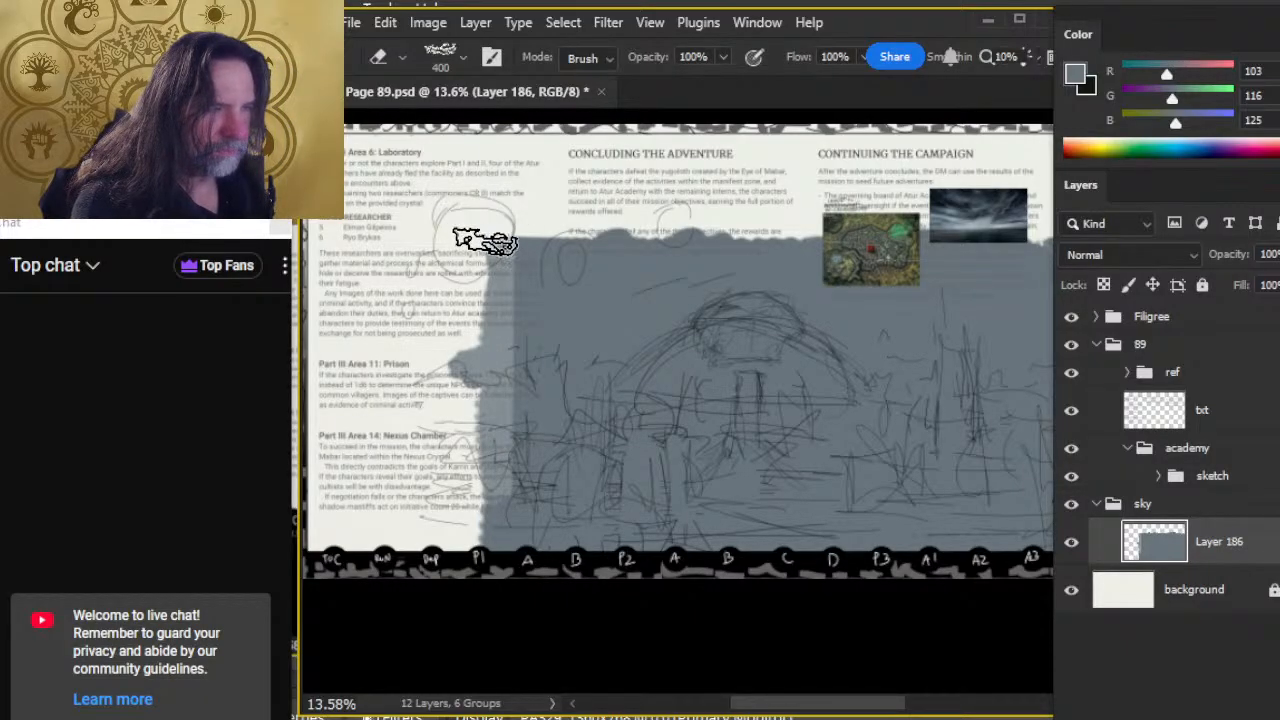
{"action": "left_click_drag", "start_coordinate": [443, 251], "coordinate": [429, 549]}
{"action": "key", "text": "b"}
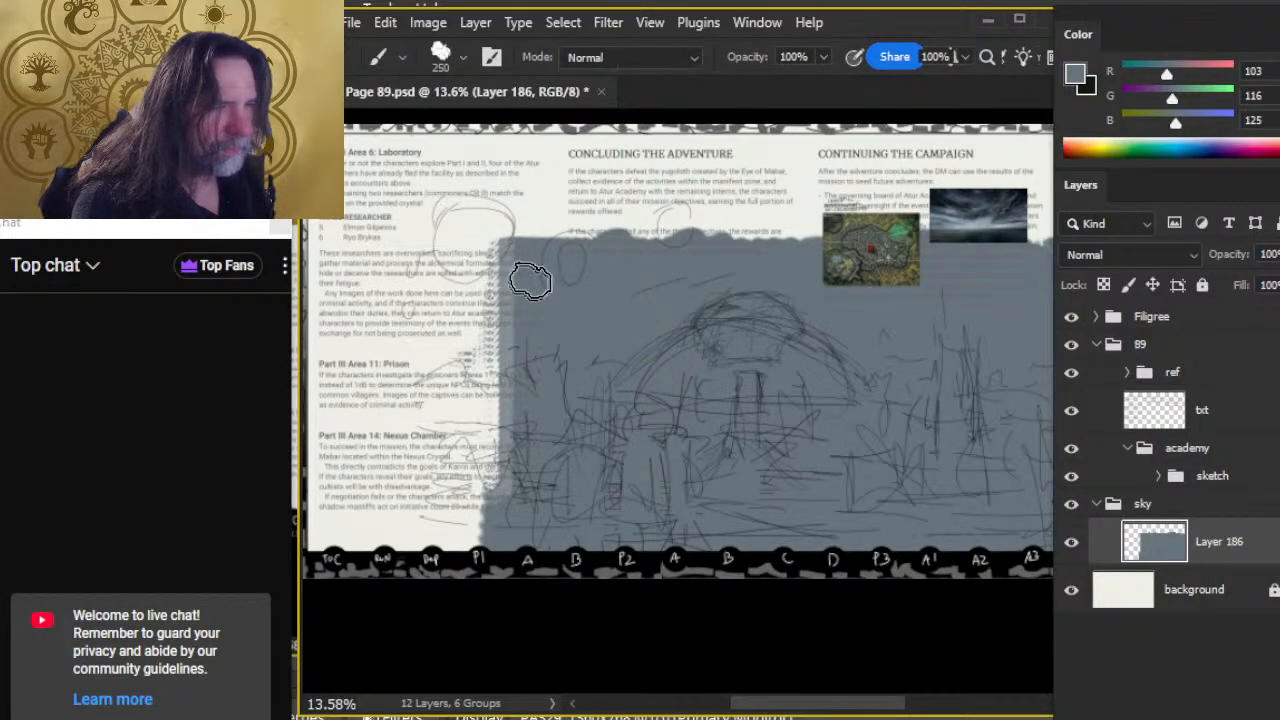
{"action": "mouse_move", "coordinate": [522, 268]}
{"action": "left_mouse_down"}
{"action": "mouse_move", "coordinate": [513, 440]}
{"action": "mouse_move", "coordinate": [511, 307]}
{"action": "mouse_move", "coordinate": [499, 342]}
{"action": "mouse_move", "coordinate": [505, 400]}
{"action": "left_mouse_up"}
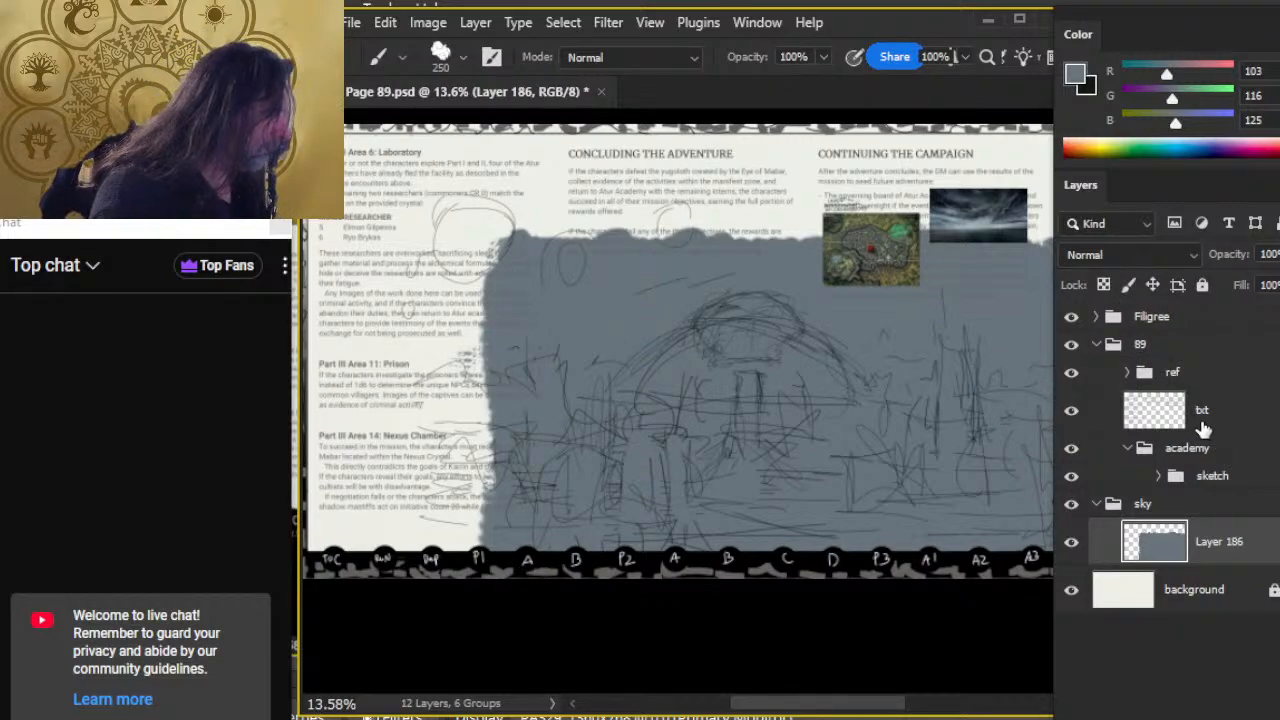
Erase the grey area's left and upper edges into straight borders with the 400 px eraser at 100% opacity.
{"action": "key", "text": "l"}
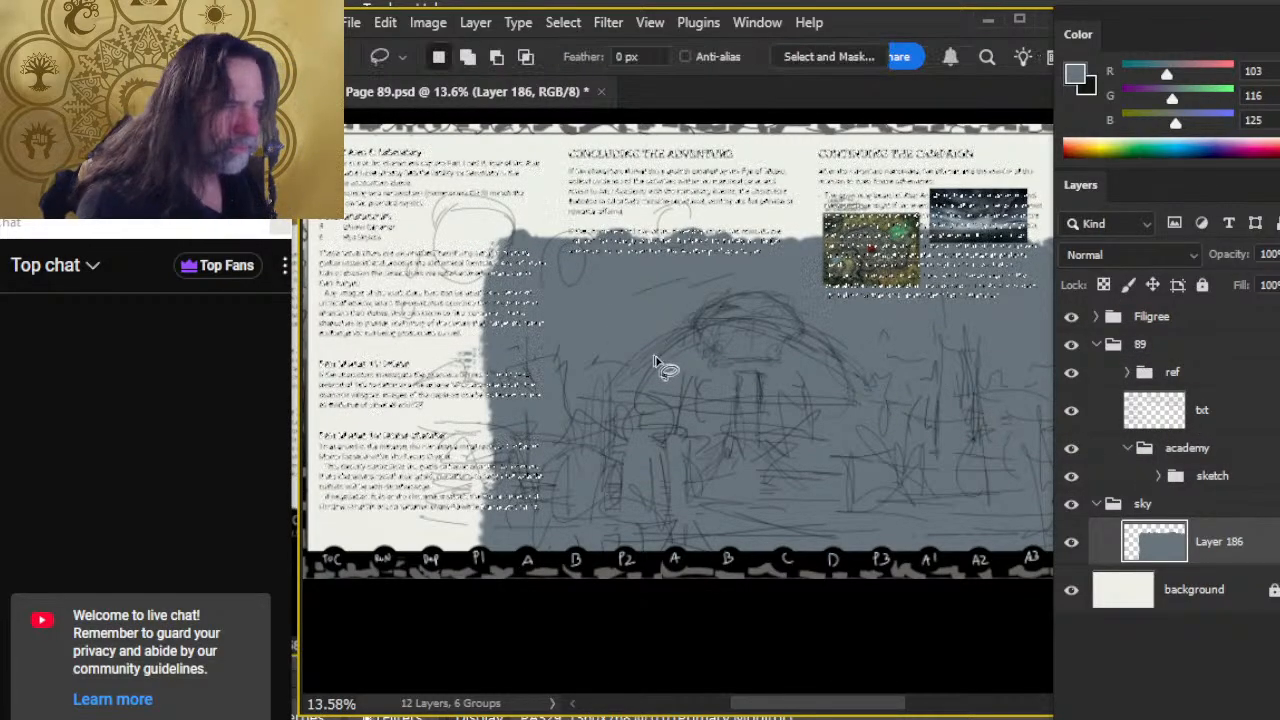
{"action": "key", "text": "e"}
{"action": "mouse_move", "coordinate": [462, 250]}
{"action": "left_mouse_down"}
{"action": "mouse_move", "coordinate": [473, 410]}
{"action": "mouse_move", "coordinate": [461, 320]}
{"action": "mouse_move", "coordinate": [486, 235]}
{"action": "mouse_move", "coordinate": [474, 395]}
{"action": "mouse_move", "coordinate": [474, 224]}
{"action": "mouse_move", "coordinate": [464, 368]}
{"action": "mouse_move", "coordinate": [466, 254]}
{"action": "left_mouse_up"}
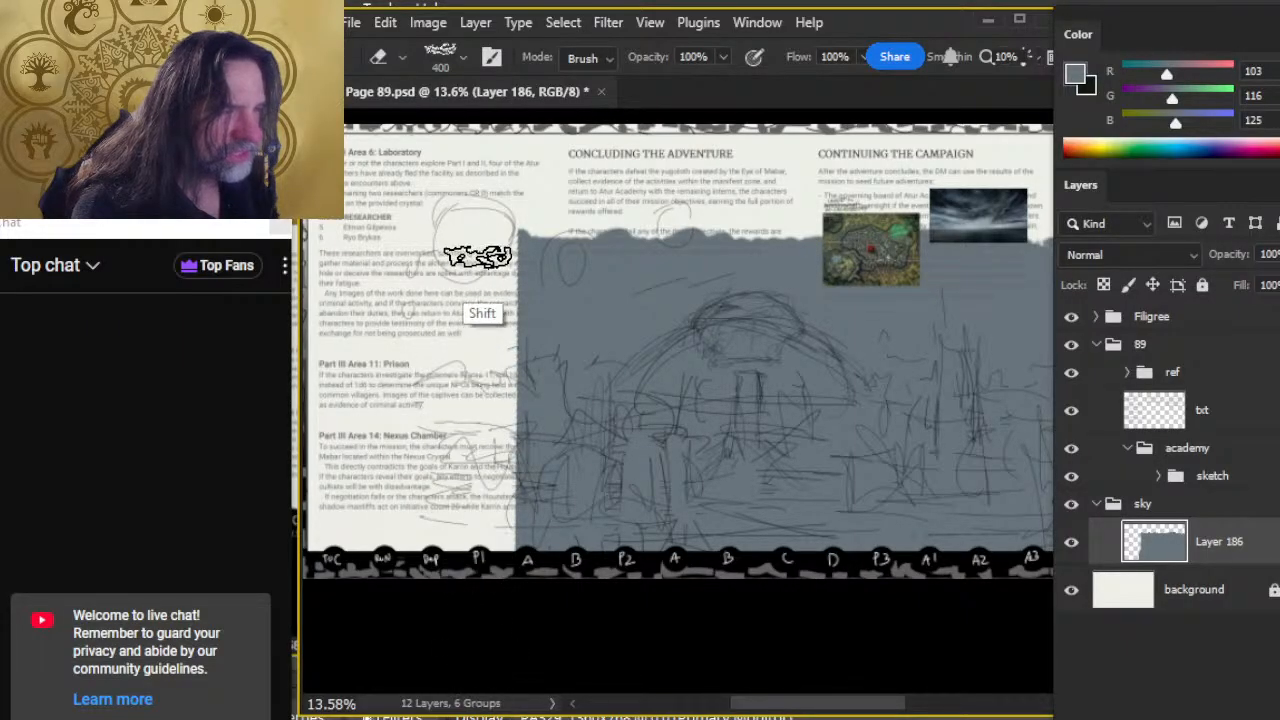
{"action": "left_click", "coordinate": [535, 237], "text": "shift"}
{"action": "key", "text": "ctrl+z"}
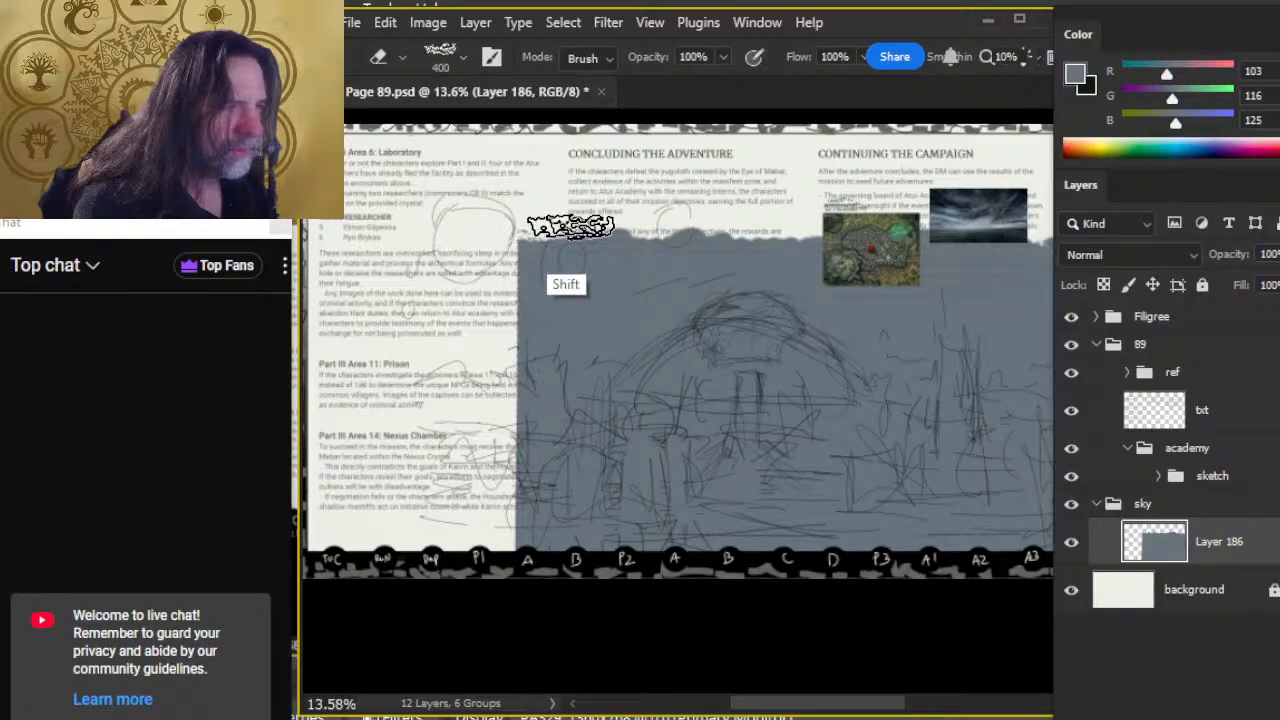
{"action": "scroll", "coordinate": [678, 210], "scroll_direction": "right", "scroll_amount": 3}
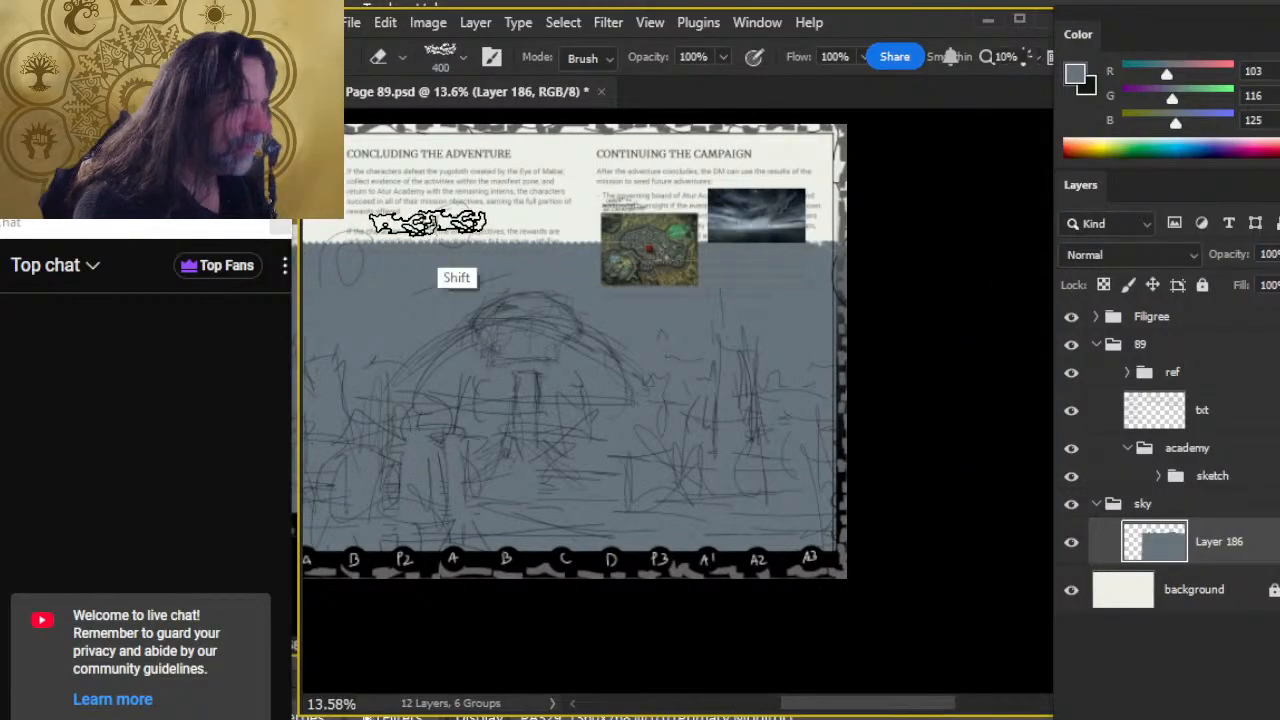
{"action": "scroll", "coordinate": [350, 234], "scroll_direction": "left", "scroll_amount": 2}
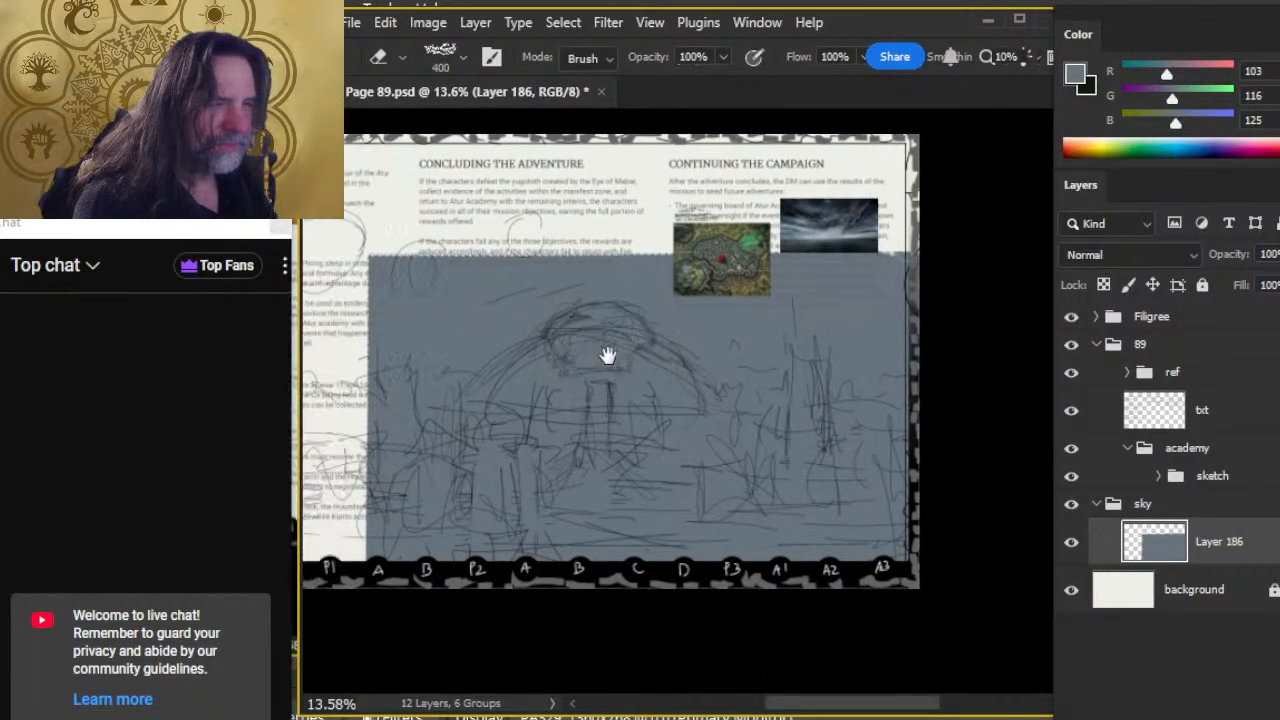
Examine the academy composition with the sky group hidden and shown.
{"action": "key", "text": "z"}
{"action": "left_click_drag", "start_coordinate": [606, 354], "coordinate": [650, 298]}
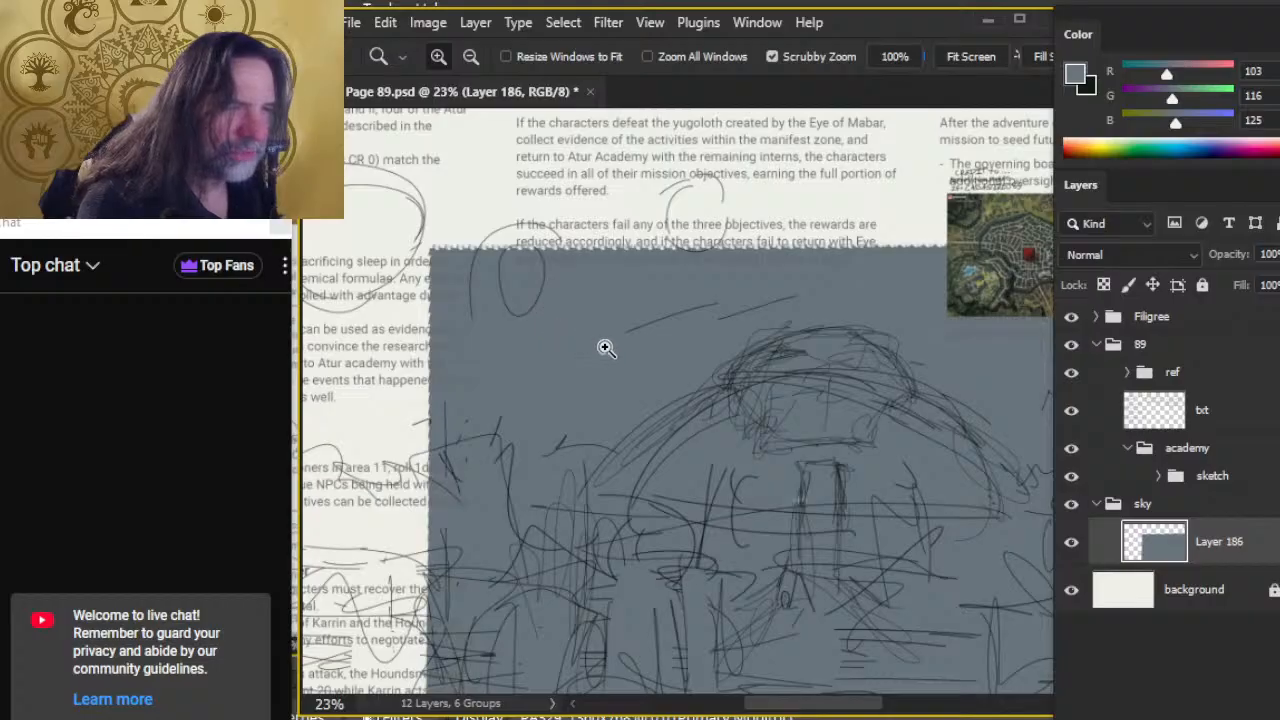
{"action": "left_click_drag", "start_coordinate": [831, 434], "coordinate": [704, 379]}
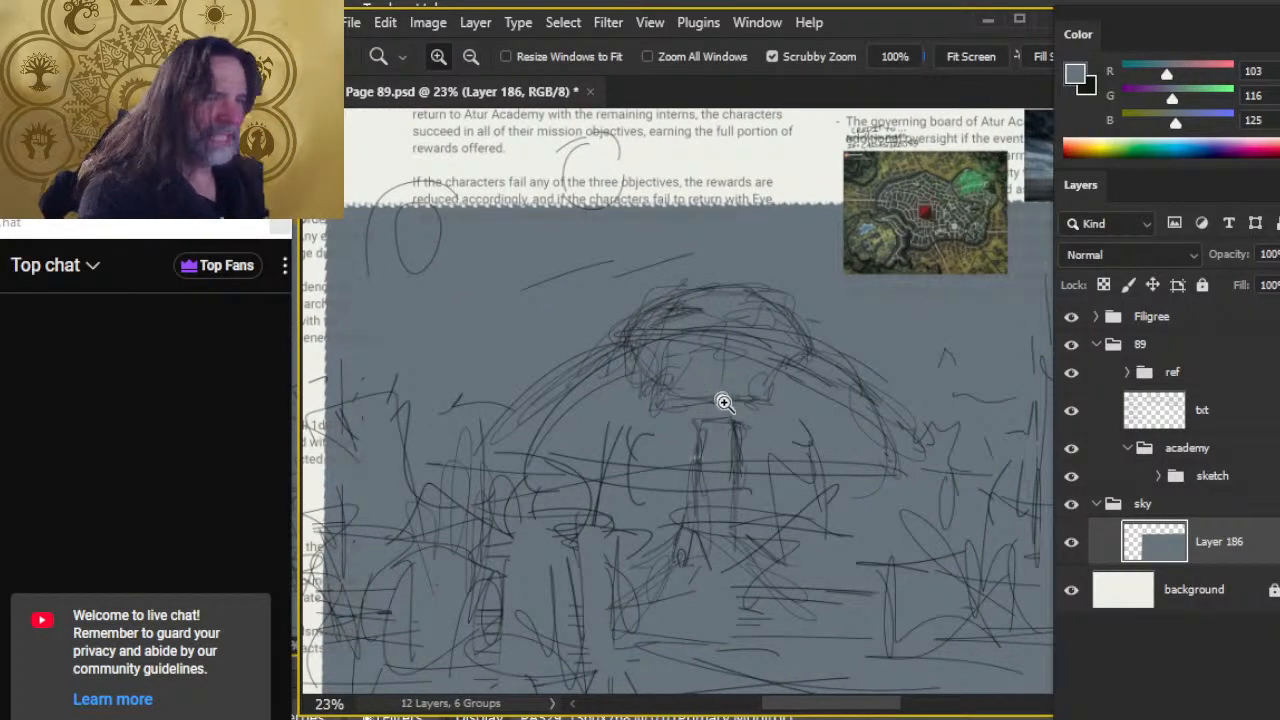
{"action": "left_click_drag", "start_coordinate": [727, 421], "coordinate": [646, 409]}
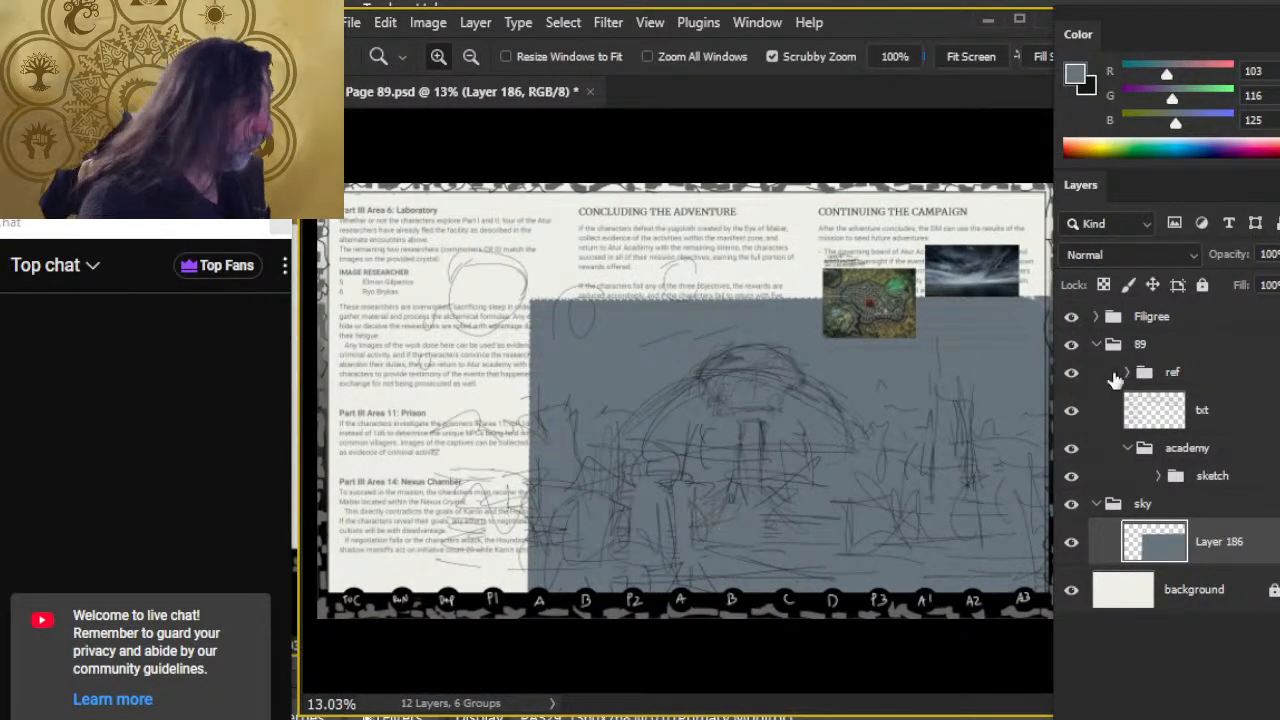
{"action": "left_click", "coordinate": [1072, 506]}
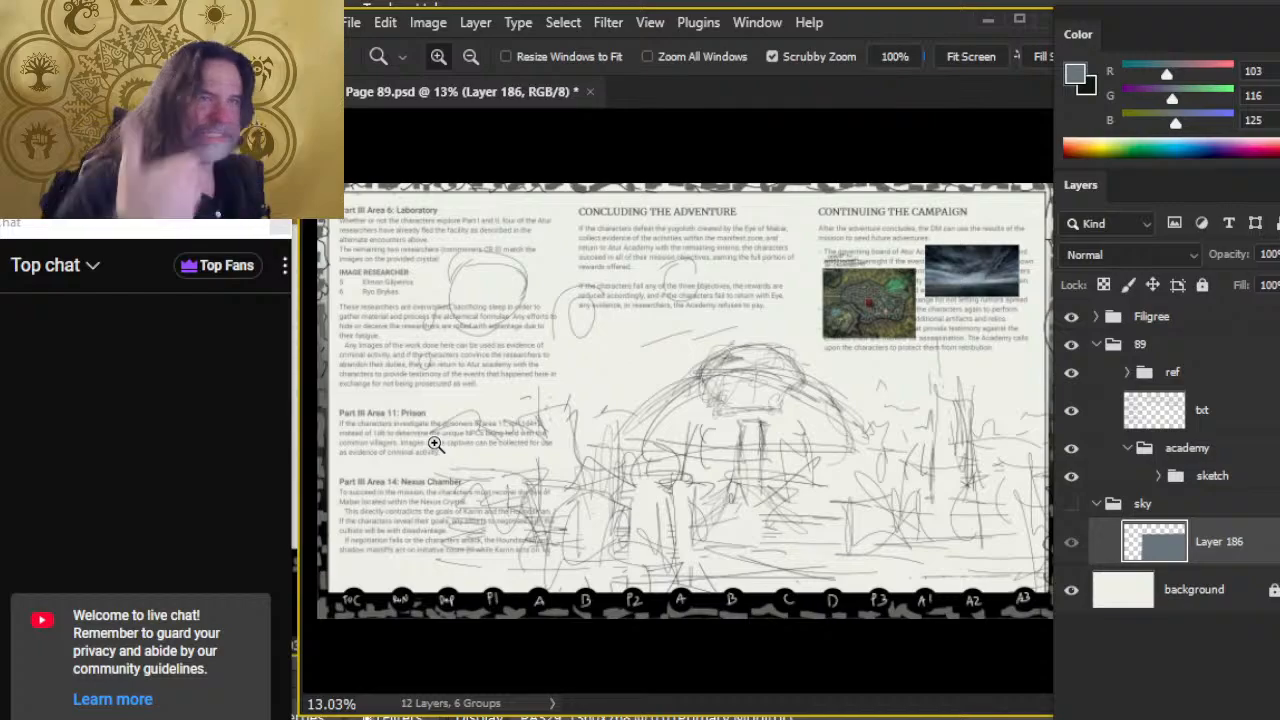
{"action": "left_click", "coordinate": [1072, 505]}
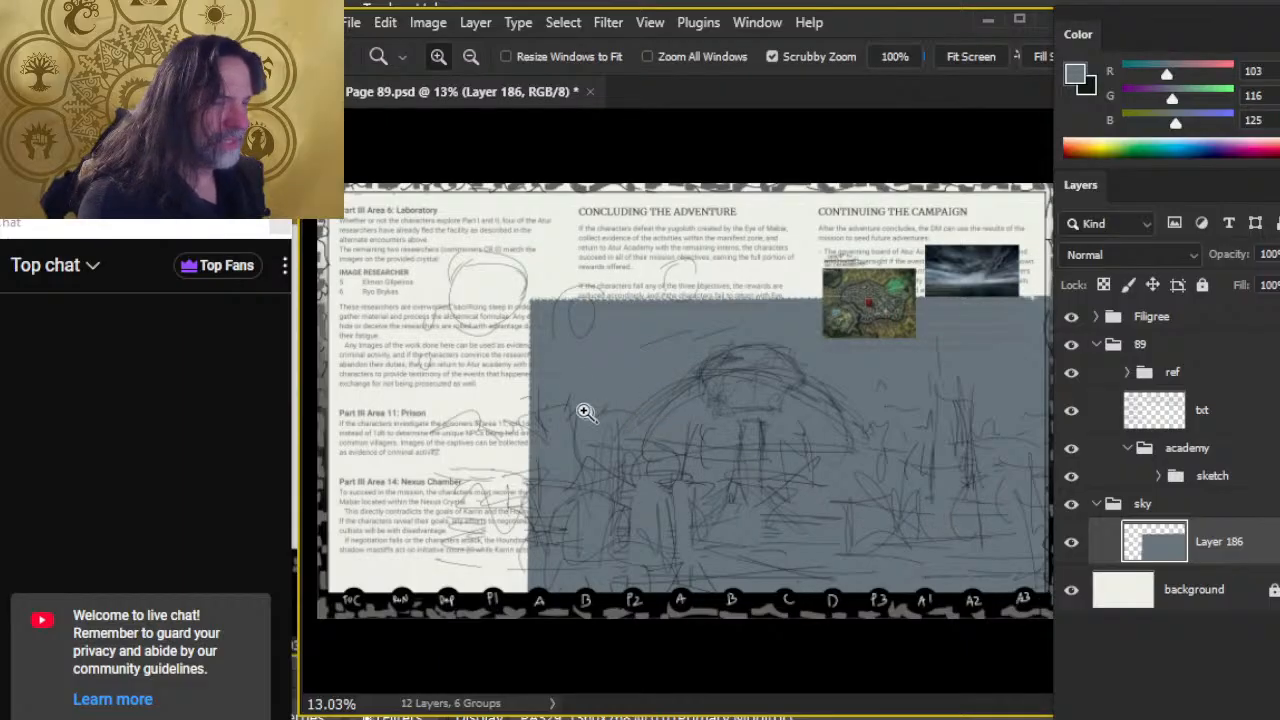
{"action": "key", "text": "r"}
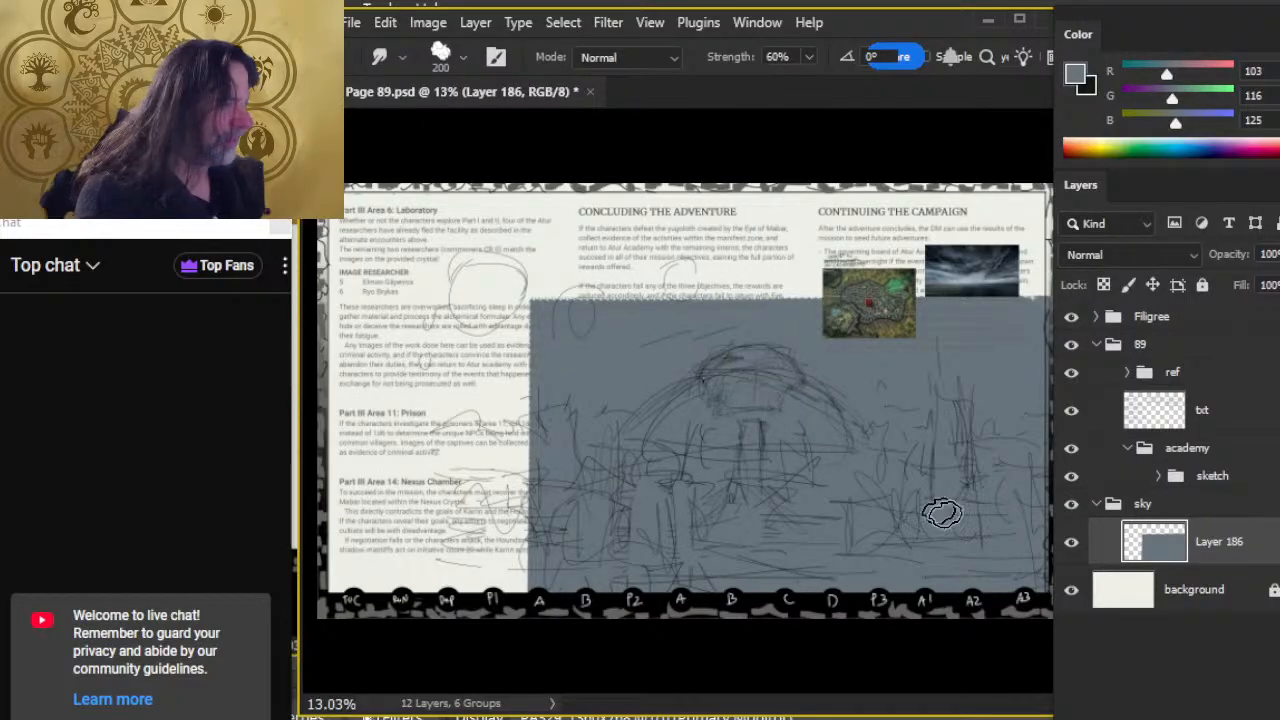
{"action": "key", "text": "z"}
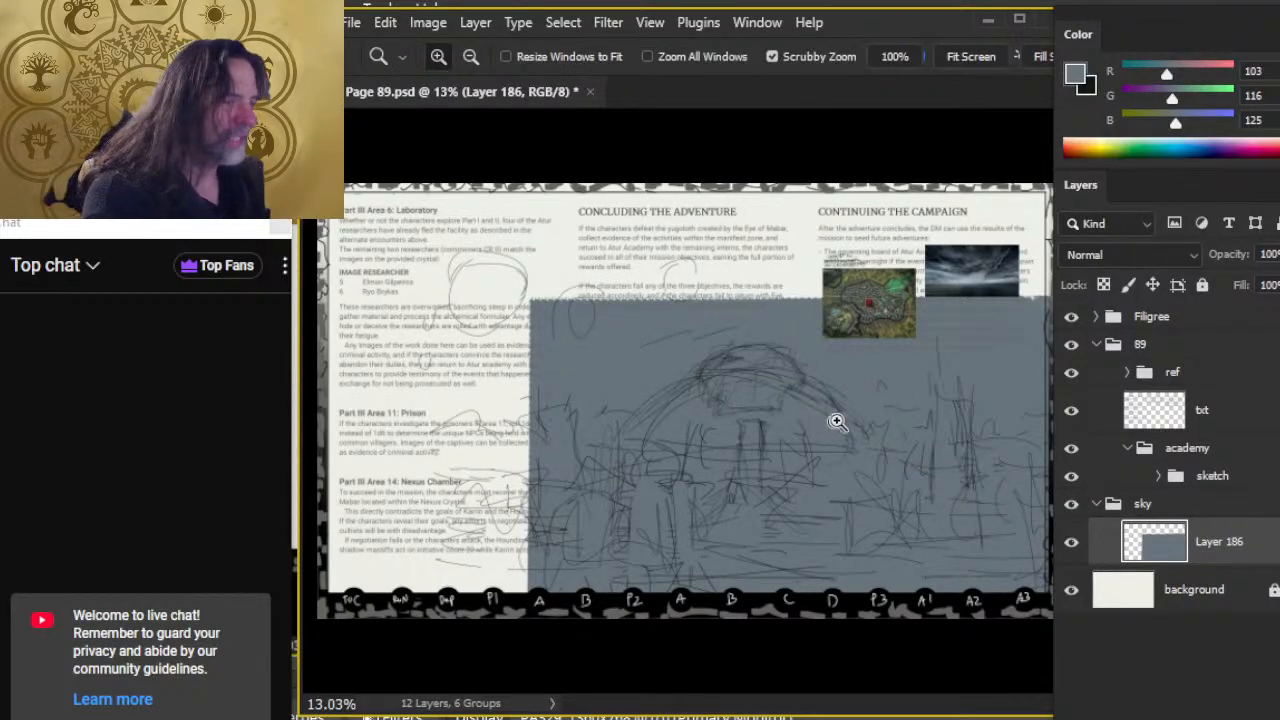
{"action": "mouse_move", "coordinate": [837, 421]}
{"action": "left_mouse_down"}
{"action": "mouse_move", "coordinate": [851, 420]}
{"action": "mouse_move", "coordinate": [658, 388]}
{"action": "left_mouse_up"}
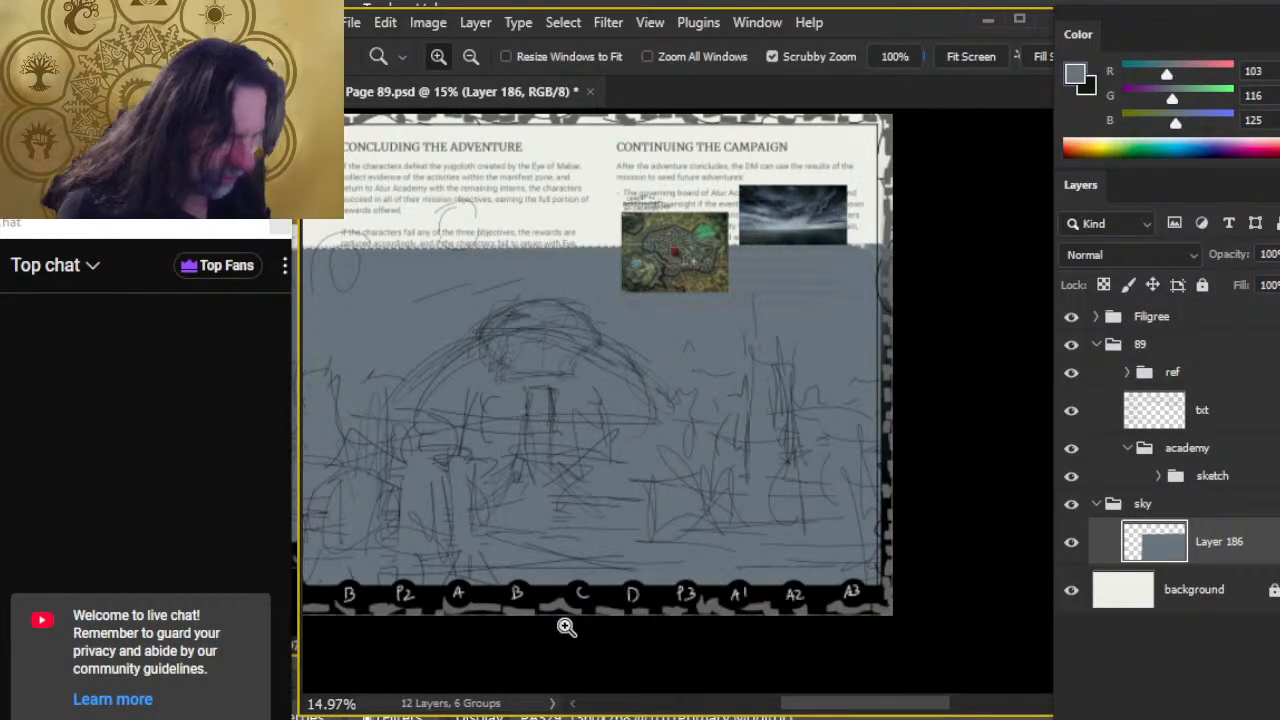
{"action": "key", "text": "alt+Tab"}
{"action": "key", "text": "alt+Tab"}
{"action": "key", "text": "alt+Tab"}
{"action": "key", "text": "alt+Tab"}
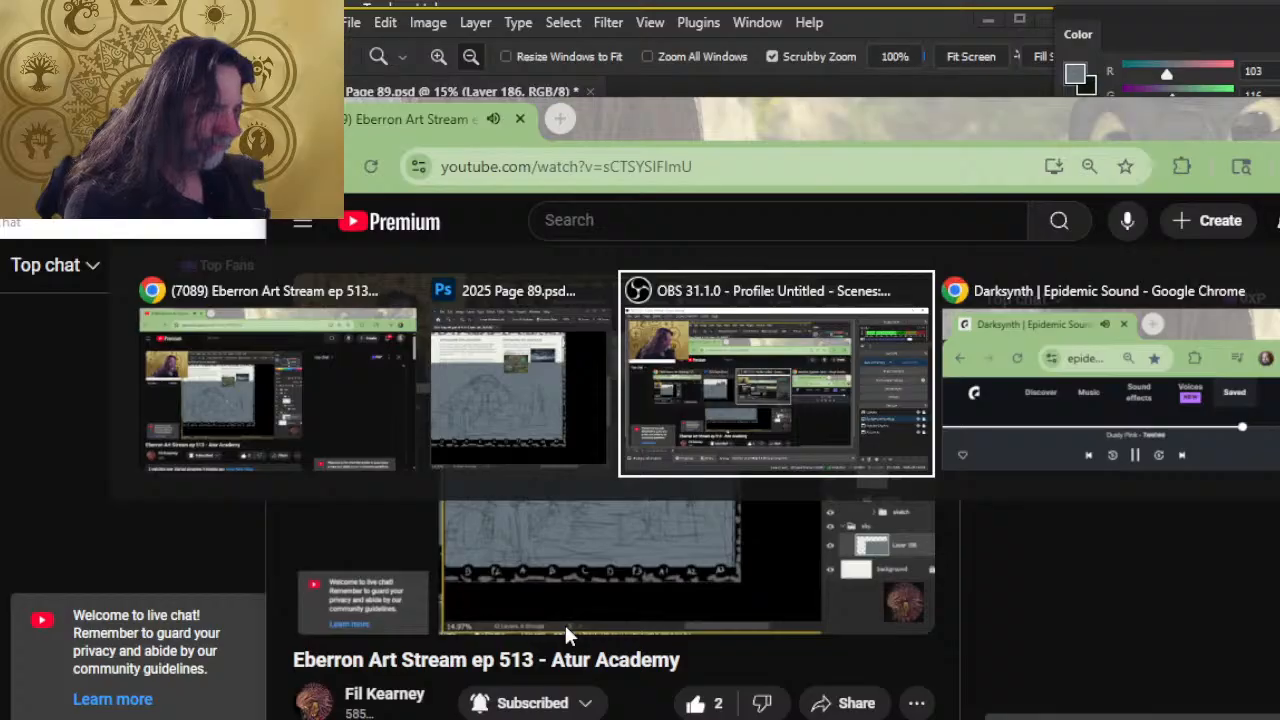
{"action": "key", "text": "alt+shift+Tab"}
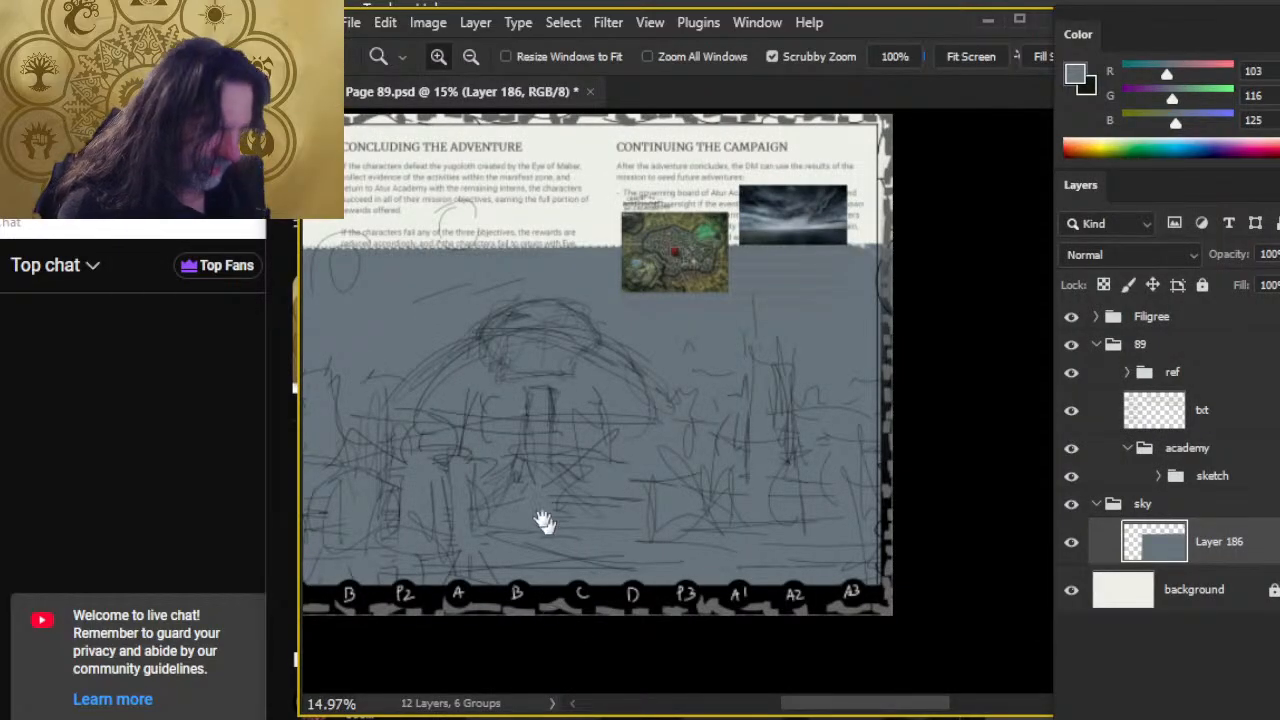
Move the ref group's map and stormy sky images onto the left text column, near the page's upper edge.
{"action": "left_click_drag", "start_coordinate": [543, 521], "coordinate": [746, 503]}
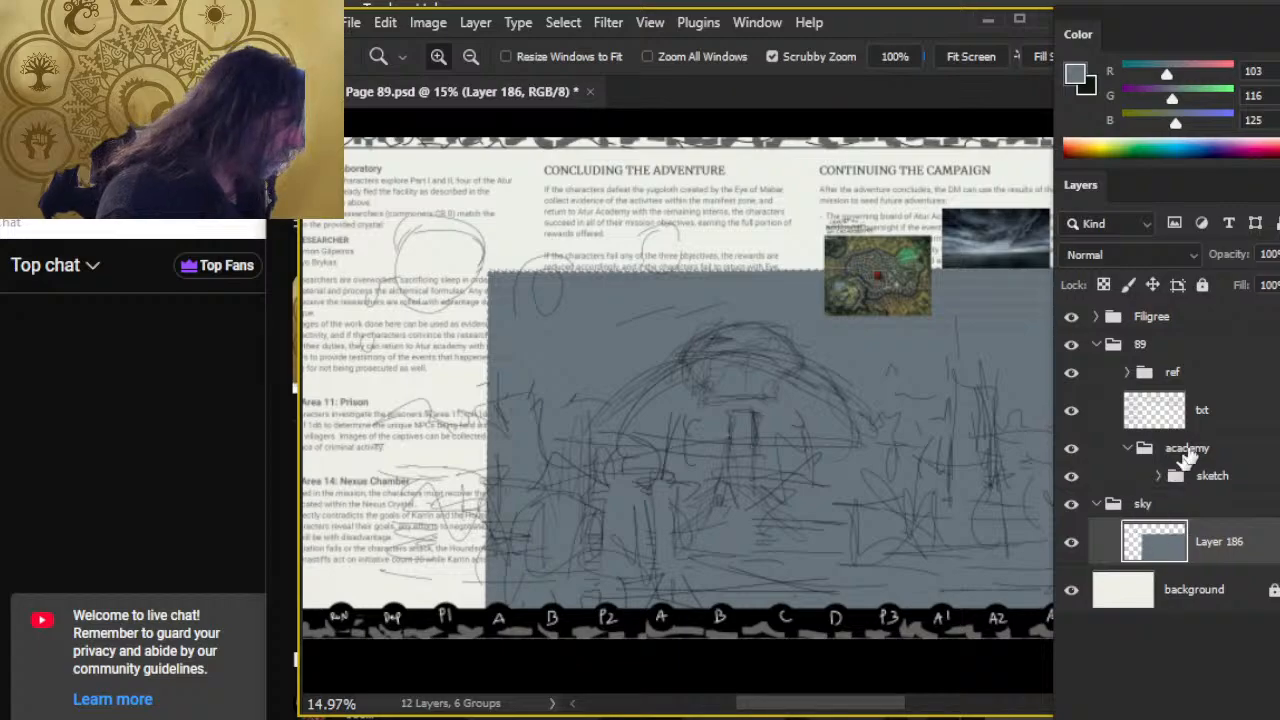
{"action": "left_click", "coordinate": [1198, 378]}
{"action": "left_click_drag", "start_coordinate": [877, 391], "coordinate": [917, 403]}
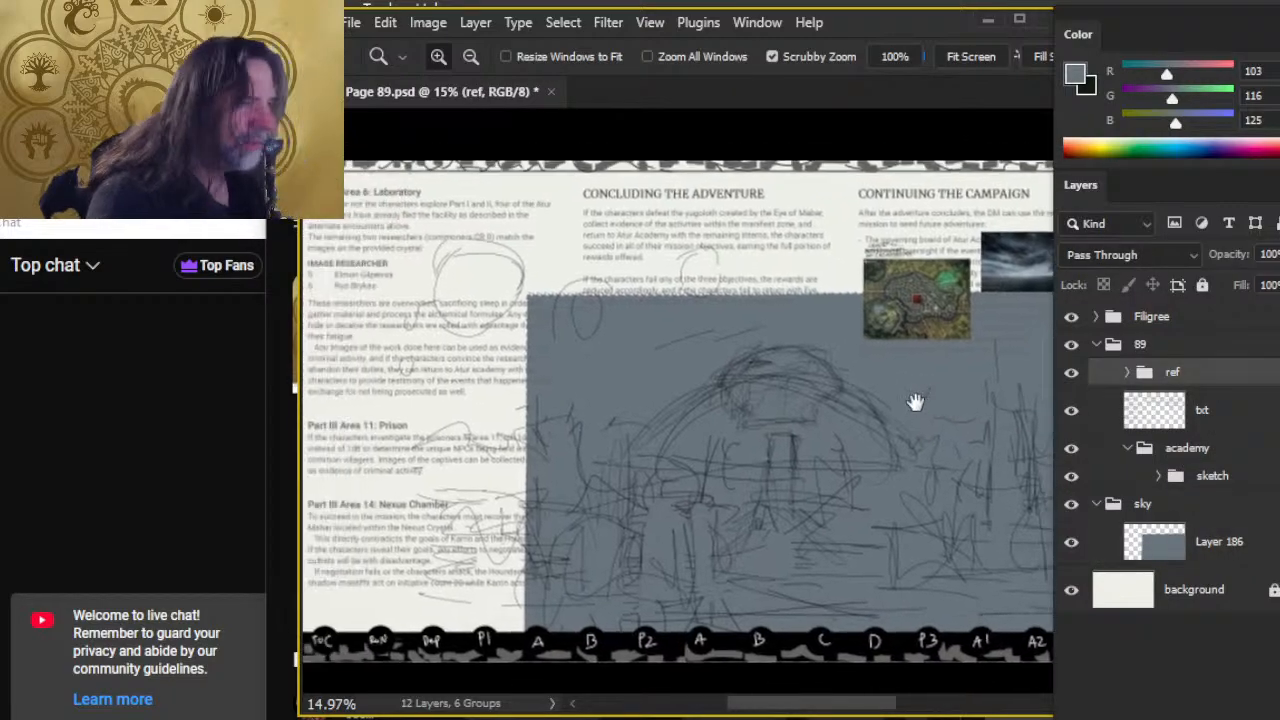
{"action": "key", "text": "v"}
{"action": "left_click_drag", "start_coordinate": [776, 389], "coordinate": [397, 419]}
{"action": "left_click_drag", "start_coordinate": [565, 501], "coordinate": [750, 484]}
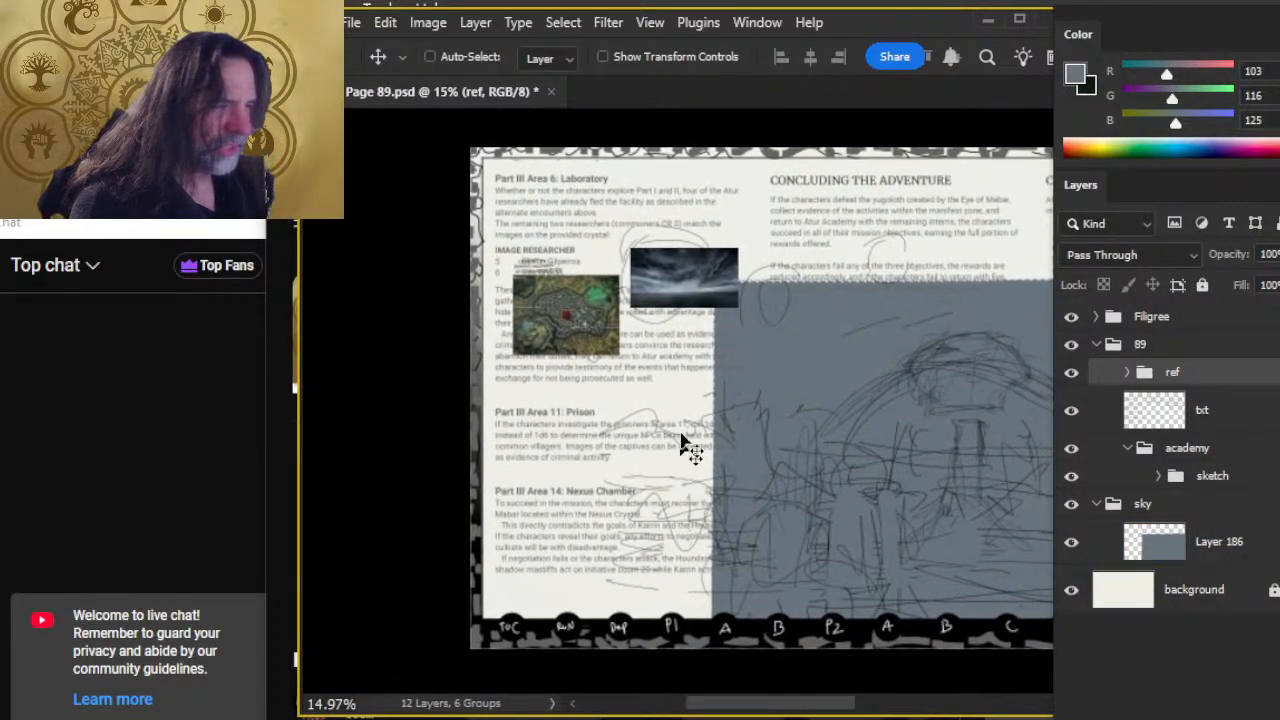
{"action": "left_click_drag", "start_coordinate": [688, 400], "coordinate": [697, 355]}
Sample the near-black RGB 17, 22, 26 from the stormy sky reference as the foreground colour.
{"action": "left_click_drag", "start_coordinate": [858, 416], "coordinate": [572, 357]}
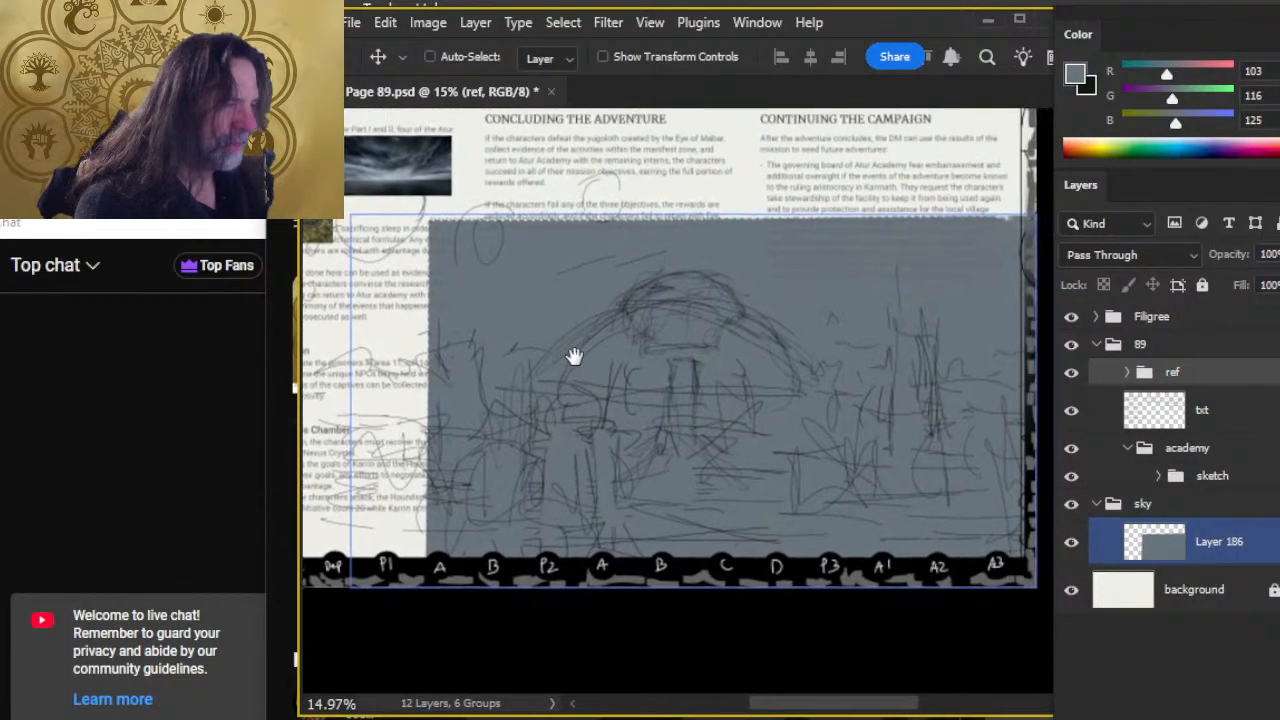
{"action": "left_click_drag", "start_coordinate": [550, 308], "coordinate": [661, 410]}
{"action": "key", "text": "z"}
{"action": "left_click_drag", "start_coordinate": [560, 277], "coordinate": [692, 273]}
{"action": "key", "text": "b"}
{"action": "mouse_move", "coordinate": [704, 157]}
{"action": "left_mouse_down"}
{"action": "mouse_move", "coordinate": [737, 194]}
{"action": "mouse_move", "coordinate": [623, 186]}
{"action": "mouse_move", "coordinate": [640, 204]}
{"action": "left_mouse_up"}
Paint a dark cloud band across the top of the grey sky on a new layer above Layer 186 and smudge its lower left edge.
{"action": "key", "text": "z"}
{"action": "left_click_drag", "start_coordinate": [880, 430], "coordinate": [690, 370]}
{"action": "left_click", "coordinate": [1226, 560]}
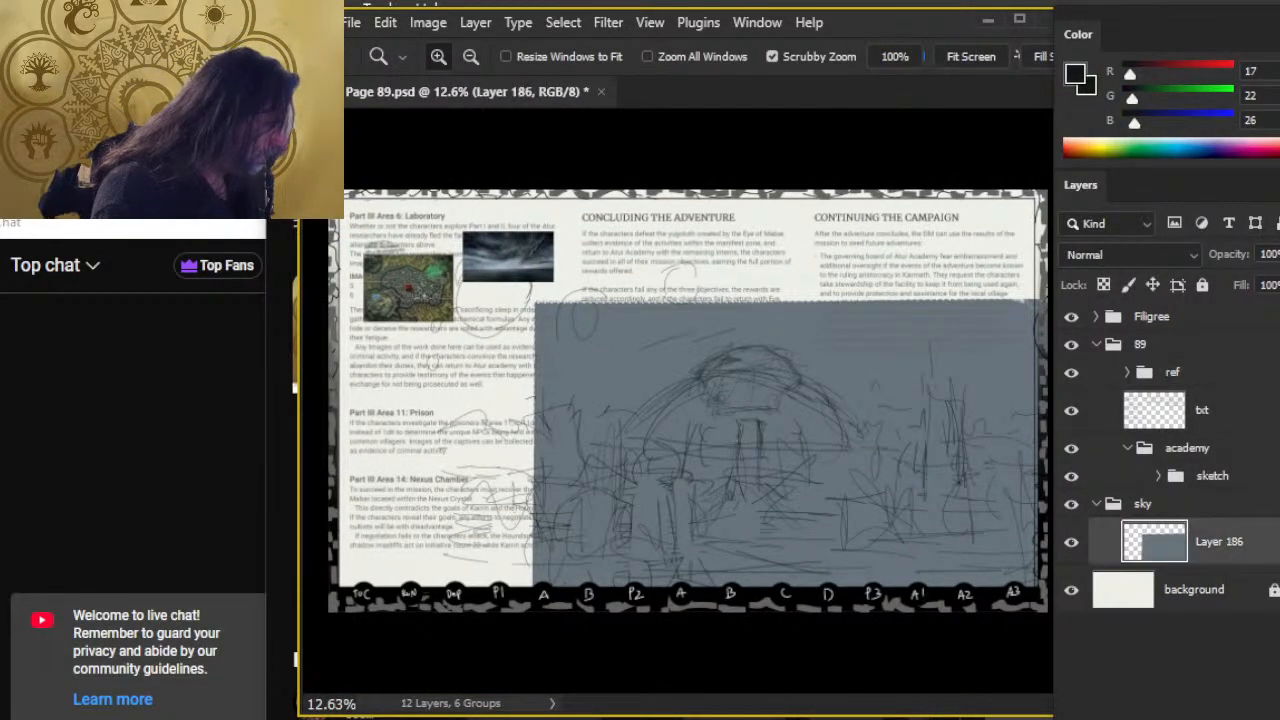
{"action": "key", "text": "ctrl+shift+alt+n"}
{"action": "key", "text": "b"}
{"action": "mouse_move", "coordinate": [600, 334]}
{"action": "left_mouse_down"}
{"action": "mouse_move", "coordinate": [531, 331]}
{"action": "mouse_move", "coordinate": [560, 325]}
{"action": "mouse_move", "coordinate": [537, 353]}
{"action": "mouse_move", "coordinate": [571, 366]}
{"action": "mouse_move", "coordinate": [619, 321]}
{"action": "mouse_move", "coordinate": [583, 317]}
{"action": "mouse_move", "coordinate": [677, 313]}
{"action": "mouse_move", "coordinate": [652, 332]}
{"action": "mouse_move", "coordinate": [703, 312]}
{"action": "mouse_move", "coordinate": [692, 330]}
{"action": "mouse_move", "coordinate": [746, 330]}
{"action": "mouse_move", "coordinate": [789, 326]}
{"action": "mouse_move", "coordinate": [721, 321]}
{"action": "mouse_move", "coordinate": [808, 305]}
{"action": "mouse_move", "coordinate": [761, 321]}
{"action": "mouse_move", "coordinate": [871, 323]}
{"action": "mouse_move", "coordinate": [885, 305]}
{"action": "mouse_move", "coordinate": [897, 327]}
{"action": "mouse_move", "coordinate": [933, 313]}
{"action": "mouse_move", "coordinate": [907, 310]}
{"action": "mouse_move", "coordinate": [971, 338]}
{"action": "mouse_move", "coordinate": [1006, 321]}
{"action": "mouse_move", "coordinate": [997, 300]}
{"action": "mouse_move", "coordinate": [988, 316]}
{"action": "mouse_move", "coordinate": [1030, 323]}
{"action": "mouse_move", "coordinate": [973, 330]}
{"action": "left_mouse_up"}
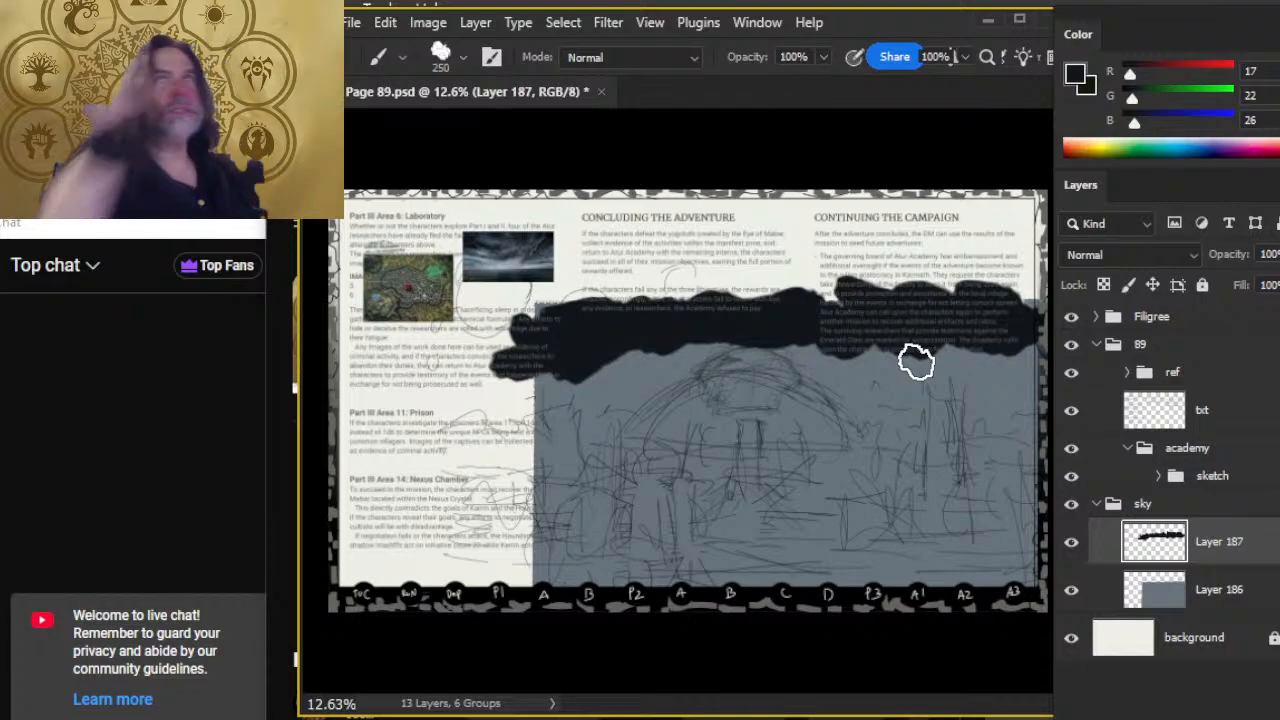
{"action": "key", "text": "r"}
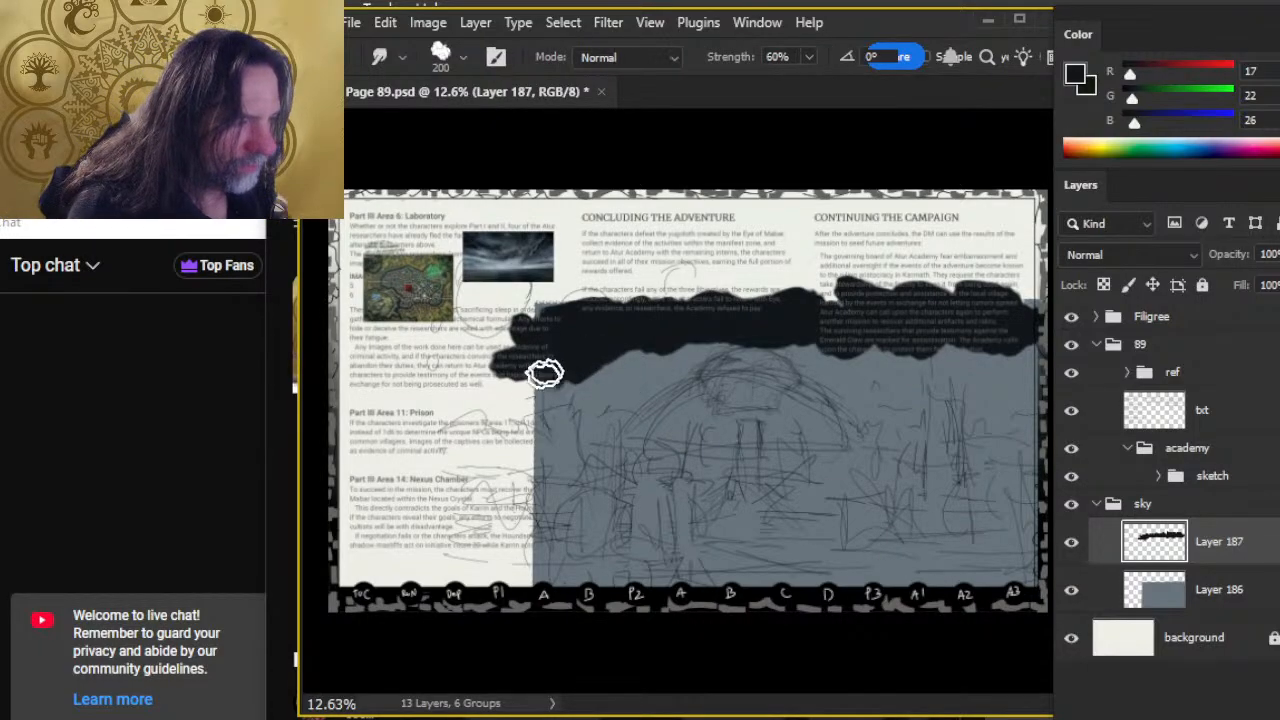
{"action": "mouse_move", "coordinate": [543, 371]}
{"action": "left_mouse_down"}
{"action": "mouse_move", "coordinate": [592, 383]}
{"action": "mouse_move", "coordinate": [517, 387]}
{"action": "mouse_move", "coordinate": [634, 332]}
{"action": "mouse_move", "coordinate": [652, 342]}
{"action": "mouse_move", "coordinate": [557, 358]}
{"action": "mouse_move", "coordinate": [669, 354]}
{"action": "mouse_move", "coordinate": [614, 347]}
{"action": "mouse_move", "coordinate": [596, 373]}
{"action": "mouse_move", "coordinate": [651, 355]}
{"action": "mouse_move", "coordinate": [648, 373]}
{"action": "mouse_move", "coordinate": [559, 387]}
{"action": "mouse_move", "coordinate": [586, 366]}
{"action": "left_mouse_up"}
Outline the wedge between the city wall and the green district on the map reference with a freehand lasso selection.
{"action": "key", "text": "z"}
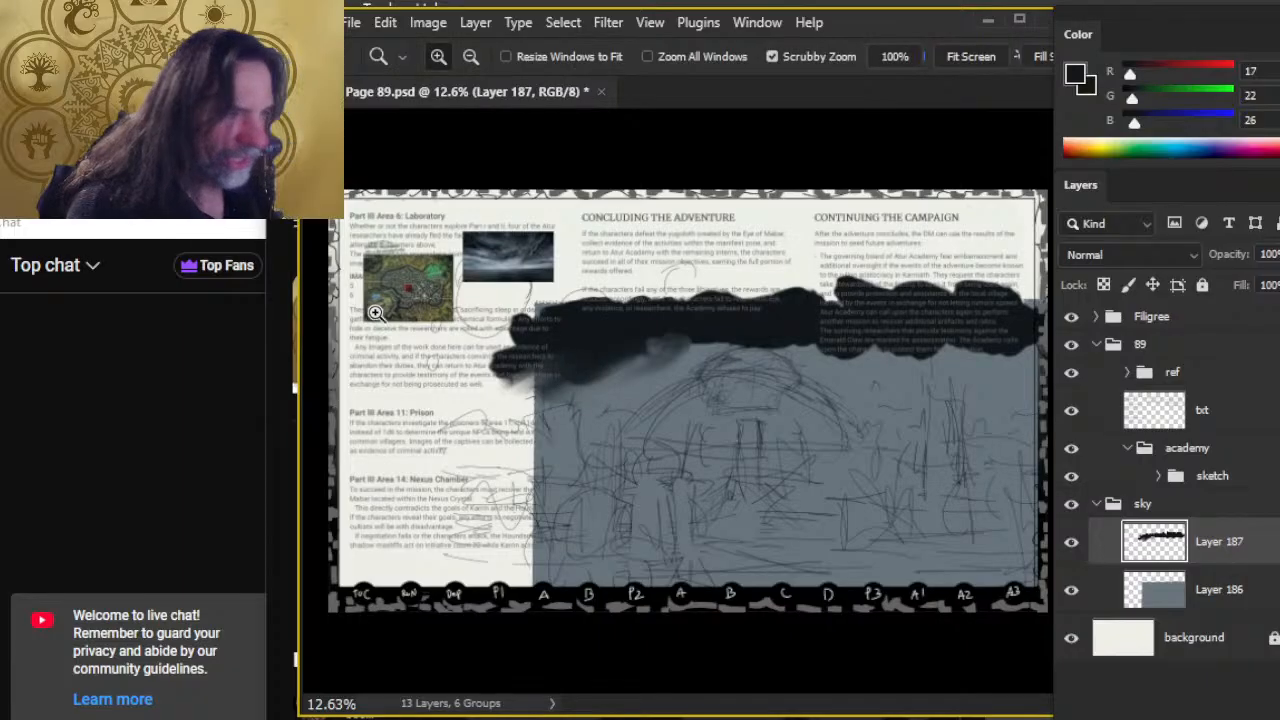
{"action": "mouse_move", "coordinate": [401, 308]}
{"action": "left_mouse_down"}
{"action": "mouse_move", "coordinate": [537, 323]}
{"action": "mouse_move", "coordinate": [640, 257]}
{"action": "mouse_move", "coordinate": [697, 403]}
{"action": "left_mouse_up"}
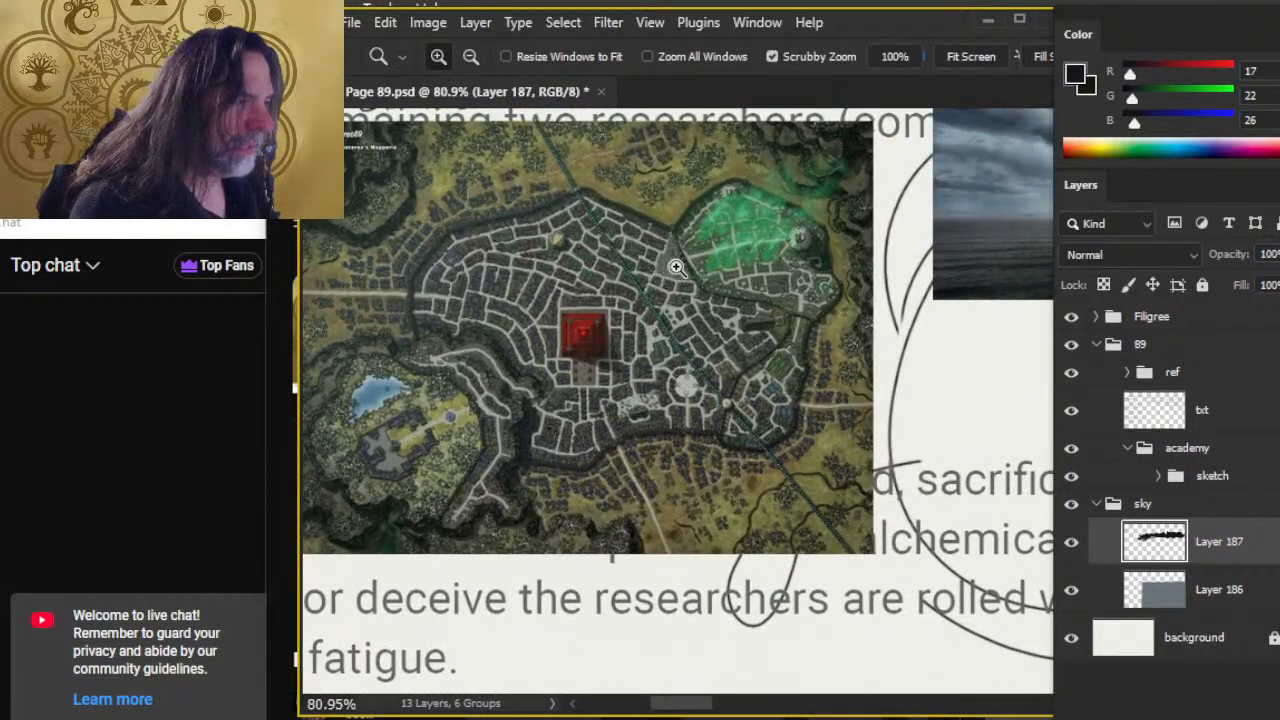
{"action": "key", "text": "l"}
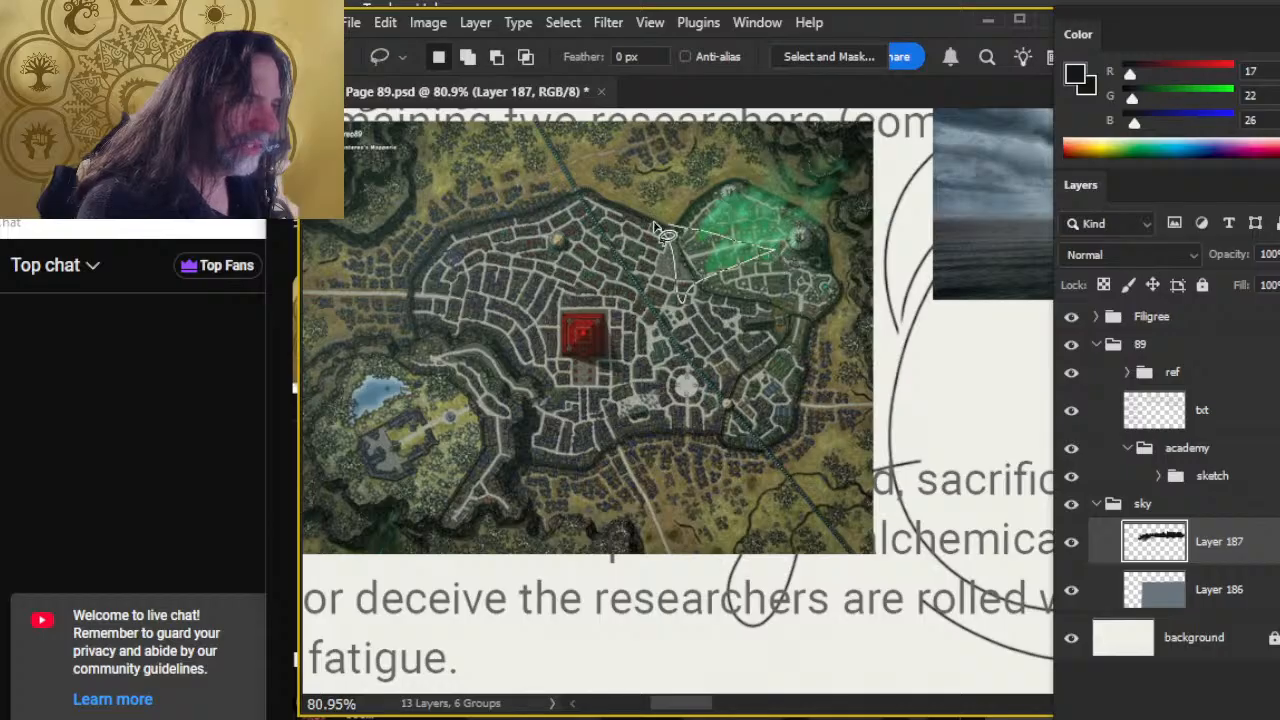
{"action": "left_click", "coordinate": [658, 228]}
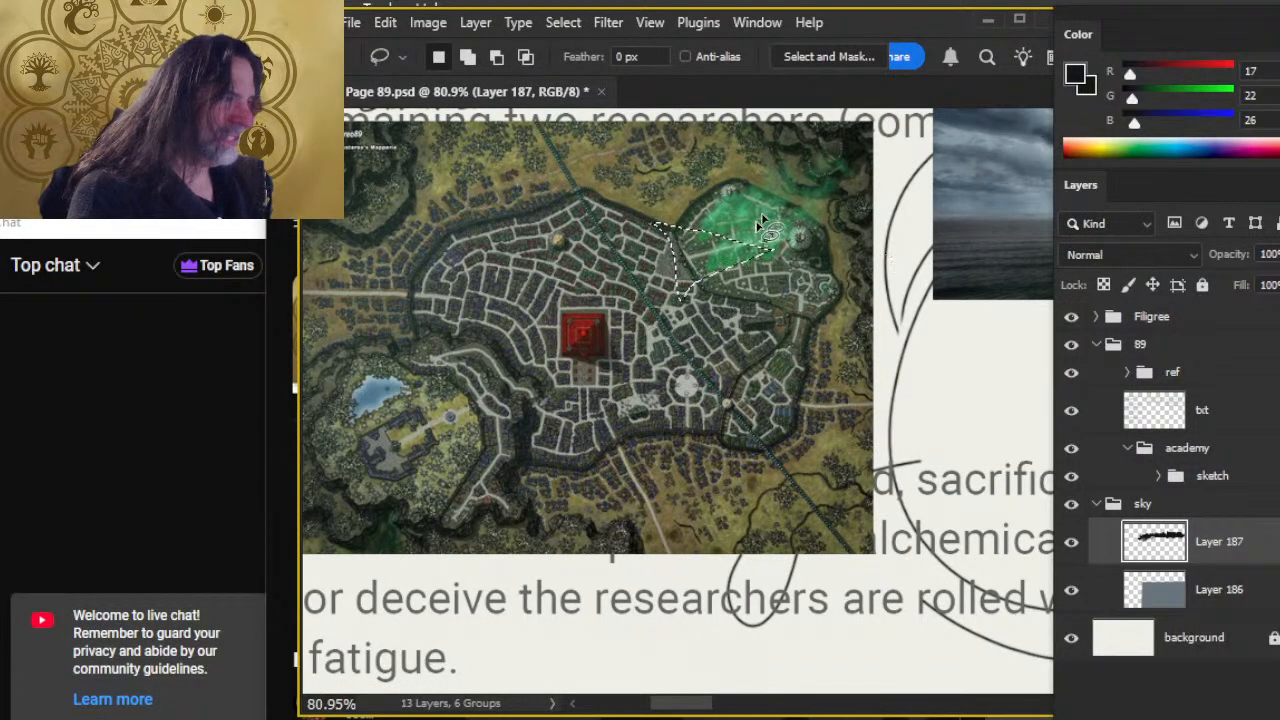
Smudge the underside of the dark cloud band downward from its left end to above the academy dome.
{"action": "left_click_drag", "start_coordinate": [905, 440], "coordinate": [592, 300]}
{"action": "left_click_drag", "start_coordinate": [763, 471], "coordinate": [651, 409]}
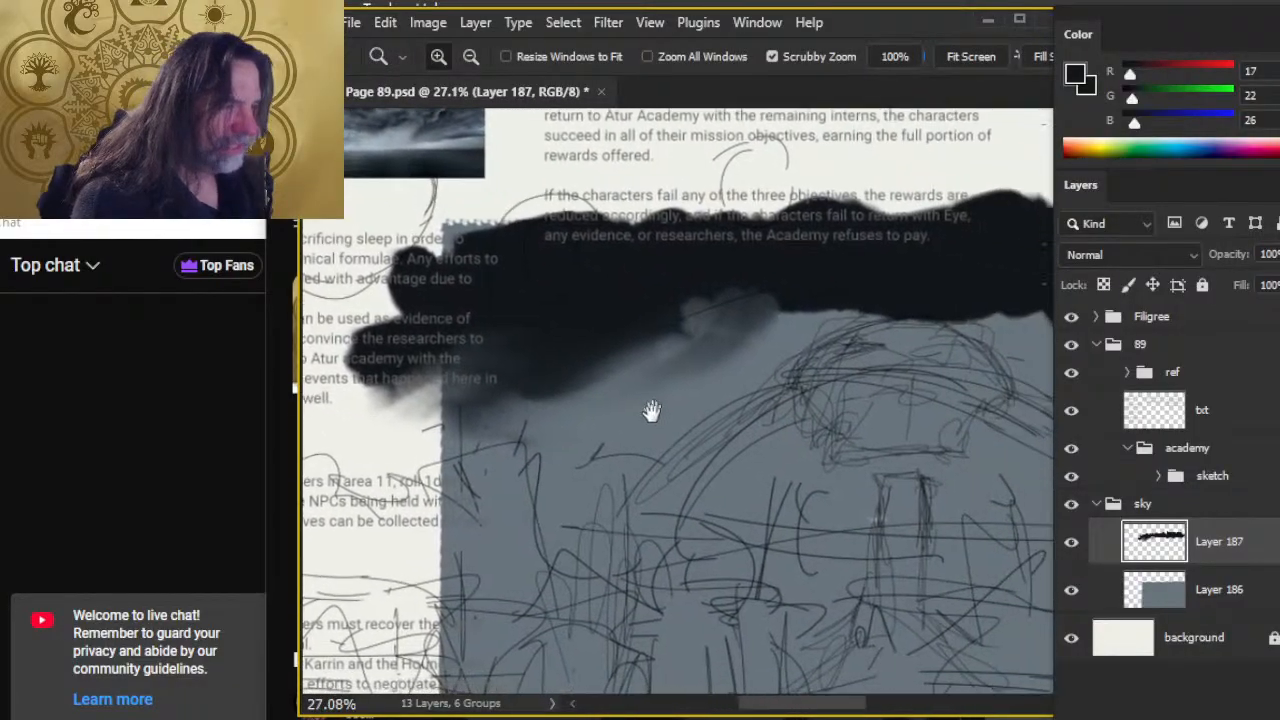
{"action": "key", "text": "r"}
{"action": "mouse_move", "coordinate": [736, 308]}
{"action": "left_mouse_down"}
{"action": "mouse_move", "coordinate": [463, 354]}
{"action": "mouse_move", "coordinate": [628, 324]}
{"action": "mouse_move", "coordinate": [578, 301]}
{"action": "mouse_move", "coordinate": [506, 365]}
{"action": "mouse_move", "coordinate": [493, 398]}
{"action": "mouse_move", "coordinate": [612, 402]}
{"action": "mouse_move", "coordinate": [428, 382]}
{"action": "mouse_move", "coordinate": [766, 339]}
{"action": "mouse_move", "coordinate": [498, 386]}
{"action": "mouse_move", "coordinate": [674, 427]}
{"action": "mouse_move", "coordinate": [483, 396]}
{"action": "mouse_move", "coordinate": [450, 436]}
{"action": "mouse_move", "coordinate": [666, 296]}
{"action": "mouse_move", "coordinate": [708, 359]}
{"action": "mouse_move", "coordinate": [766, 289]}
{"action": "left_mouse_up"}
{"action": "key", "text": "z"}
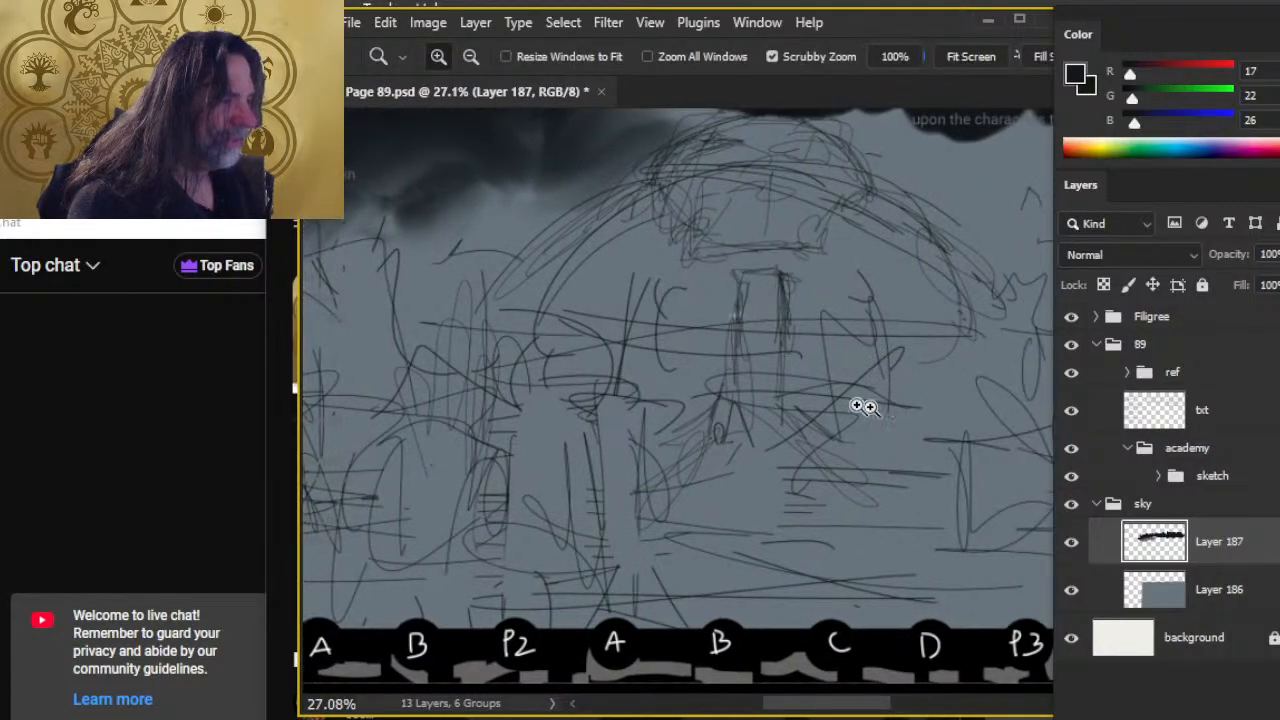
{"action": "scroll", "coordinate": [918, 465], "scroll_direction": "down", "scroll_amount": 5}
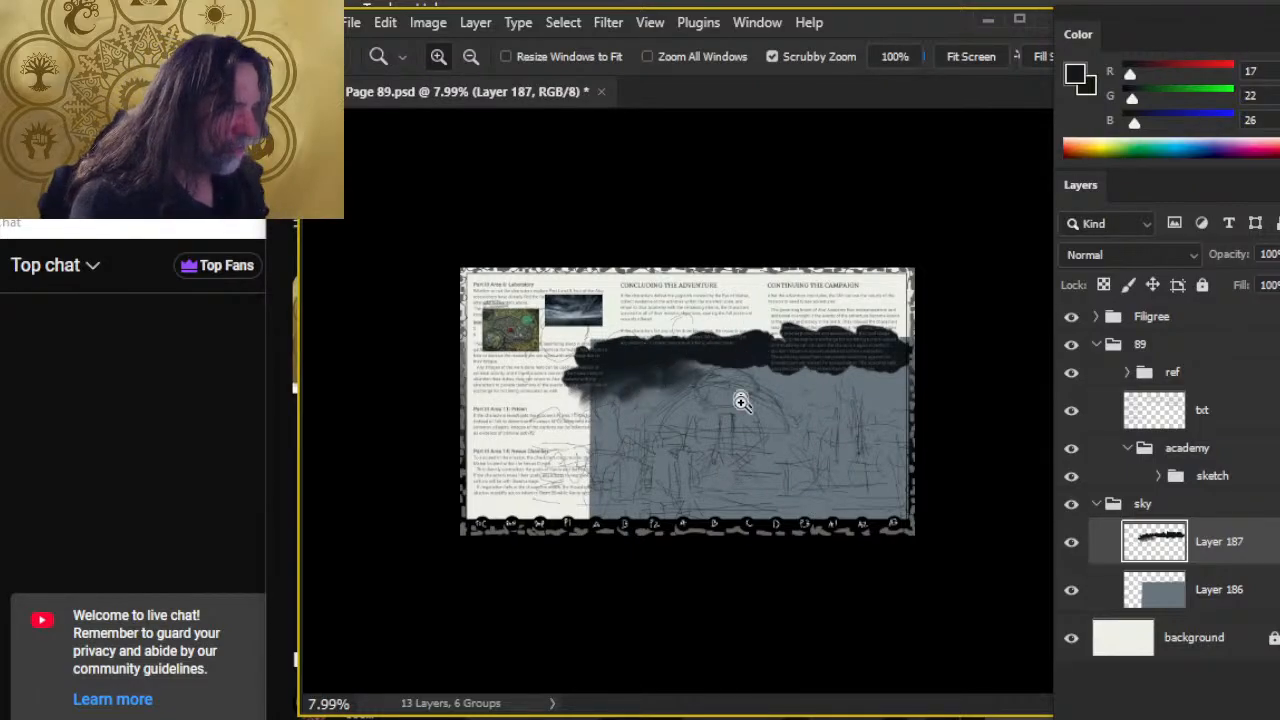
{"action": "key", "text": "r"}
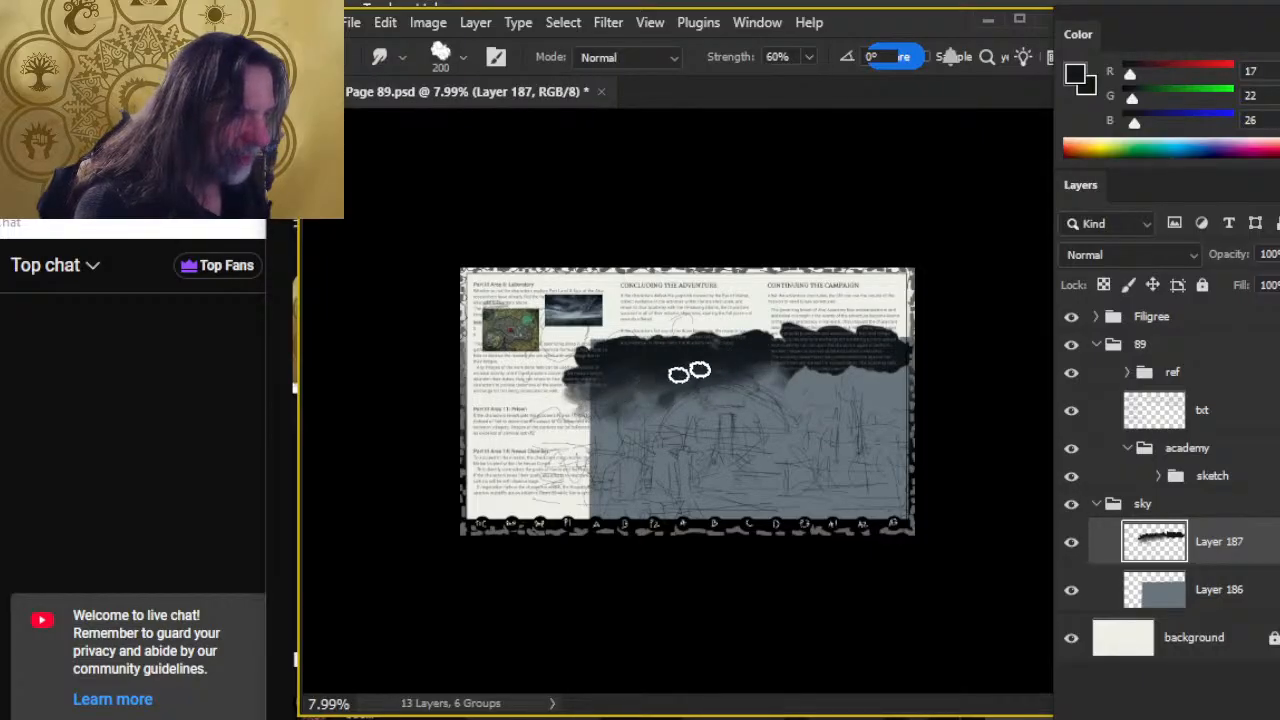
{"action": "left_click_drag", "start_coordinate": [743, 379], "coordinate": [838, 379]}
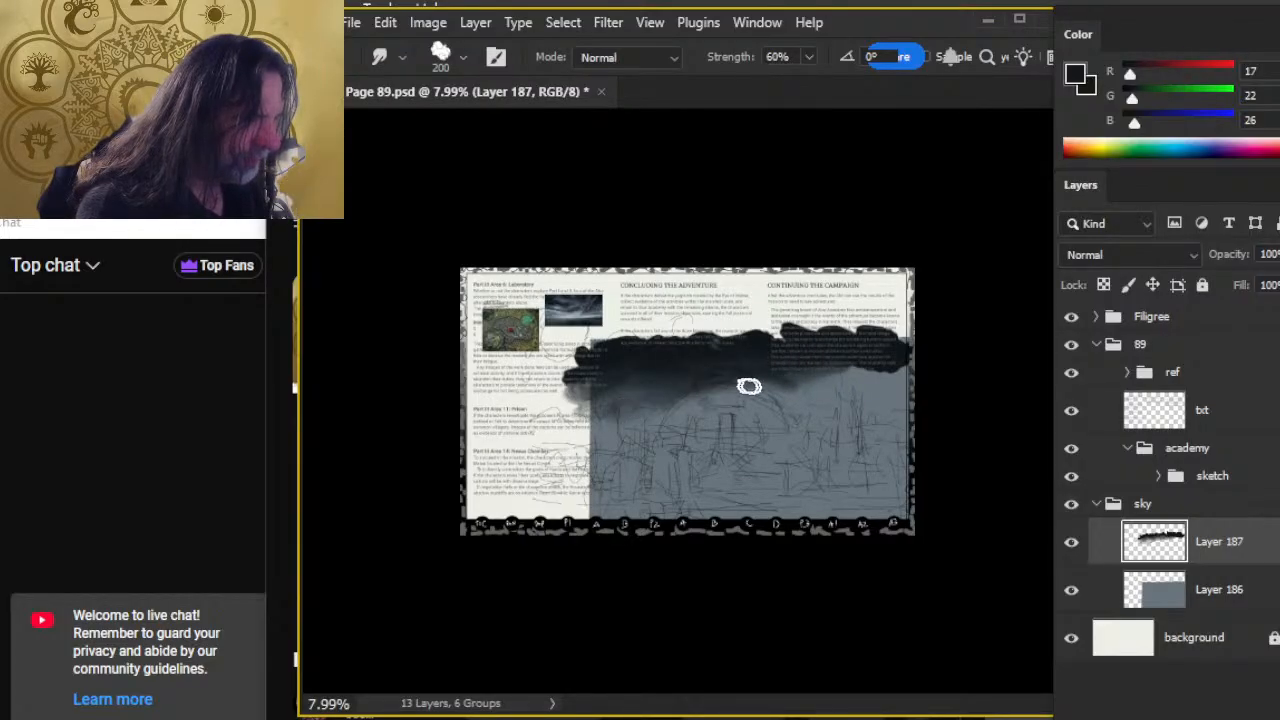
{"action": "left_click", "coordinate": [808, 408]}
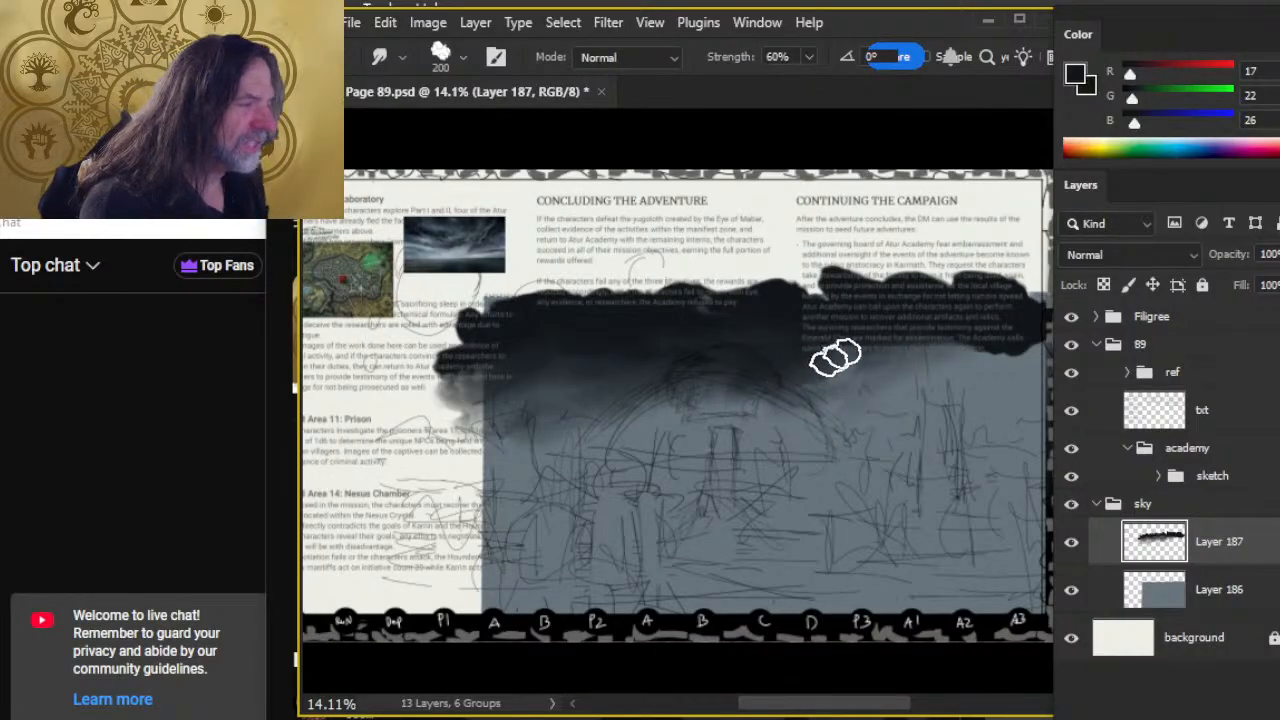
Check the domed tower on the map reference and smudge the upper and lower edges of the cloud band's right half.
{"action": "key", "text": "z"}
{"action": "left_click_drag", "start_coordinate": [376, 285], "coordinate": [696, 262]}
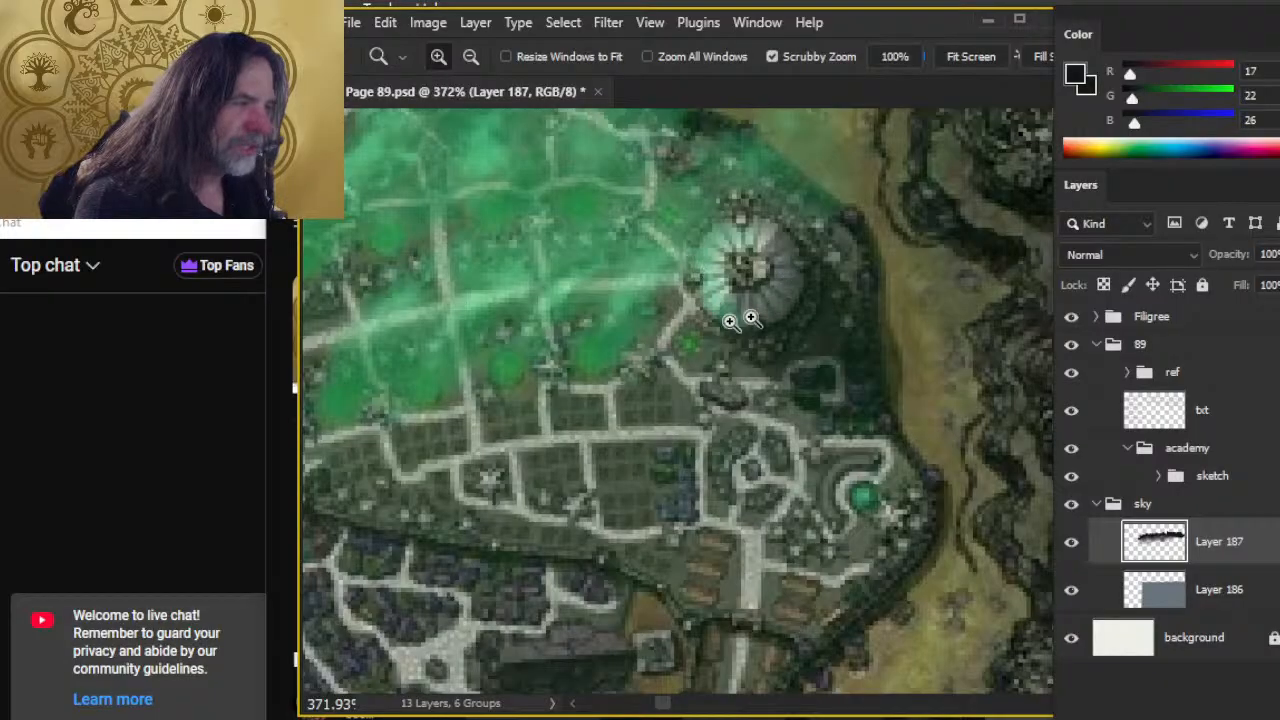
{"action": "left_click_drag", "start_coordinate": [876, 360], "coordinate": [700, 200]}
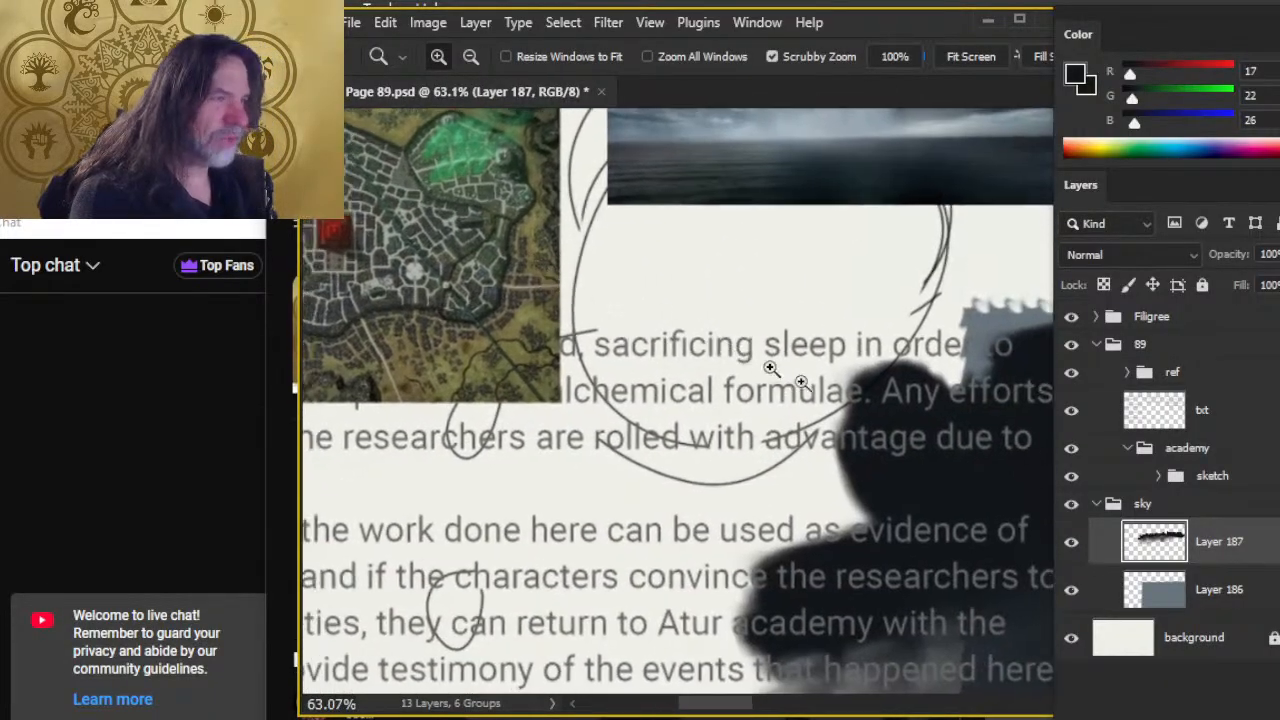
{"action": "scroll", "coordinate": [898, 470], "scroll_direction": "down", "scroll_amount": 3}
{"action": "left_click_drag", "start_coordinate": [898, 470], "coordinate": [355, 303]}
{"action": "key", "text": "r"}
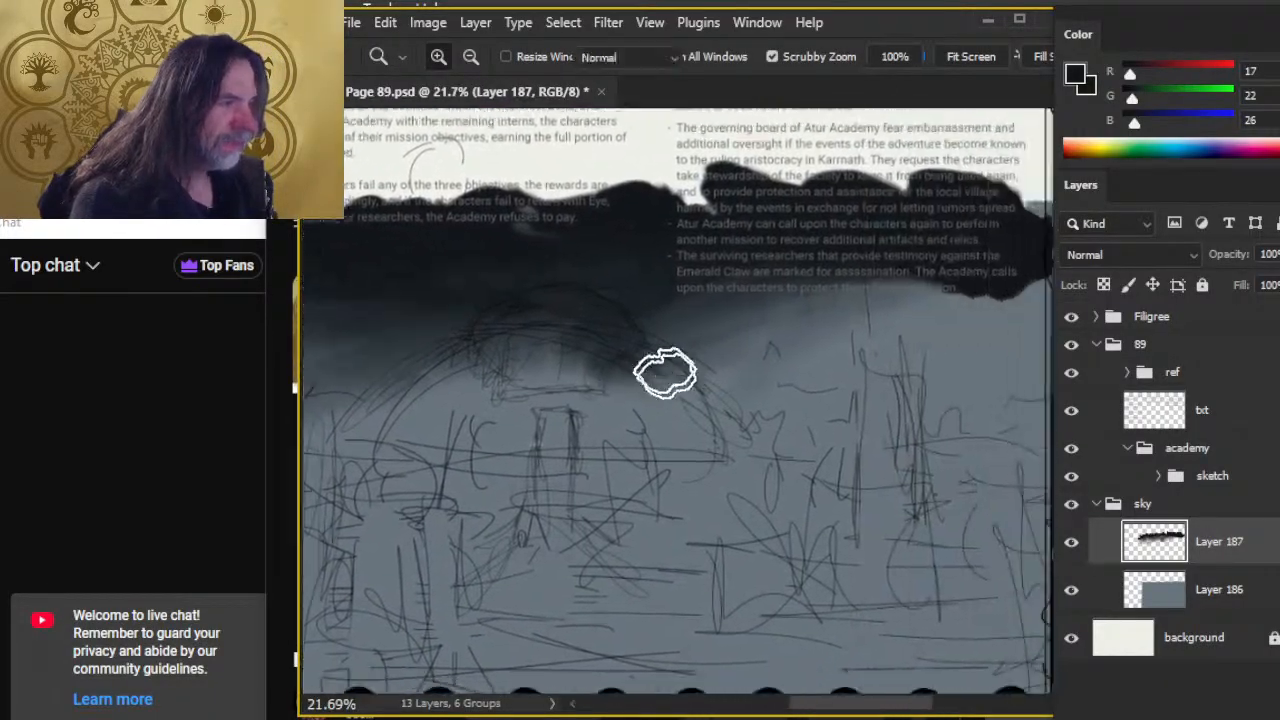
{"action": "mouse_move", "coordinate": [644, 258]}
{"action": "left_mouse_down"}
{"action": "mouse_move", "coordinate": [803, 305]}
{"action": "mouse_move", "coordinate": [639, 267]}
{"action": "mouse_move", "coordinate": [903, 284]}
{"action": "mouse_move", "coordinate": [625, 245]}
{"action": "mouse_move", "coordinate": [732, 289]}
{"action": "mouse_move", "coordinate": [792, 340]}
{"action": "mouse_move", "coordinate": [785, 266]}
{"action": "mouse_move", "coordinate": [742, 294]}
{"action": "mouse_move", "coordinate": [827, 327]}
{"action": "mouse_move", "coordinate": [729, 266]}
{"action": "mouse_move", "coordinate": [894, 303]}
{"action": "mouse_move", "coordinate": [771, 290]}
{"action": "mouse_move", "coordinate": [907, 324]}
{"action": "mouse_move", "coordinate": [739, 332]}
{"action": "mouse_move", "coordinate": [905, 305]}
{"action": "mouse_move", "coordinate": [802, 275]}
{"action": "mouse_move", "coordinate": [831, 247]}
{"action": "mouse_move", "coordinate": [951, 268]}
{"action": "mouse_move", "coordinate": [757, 288]}
{"action": "mouse_move", "coordinate": [826, 243]}
{"action": "mouse_move", "coordinate": [669, 219]}
{"action": "mouse_move", "coordinate": [861, 172]}
{"action": "mouse_move", "coordinate": [1052, 288]}
{"action": "left_mouse_up"}
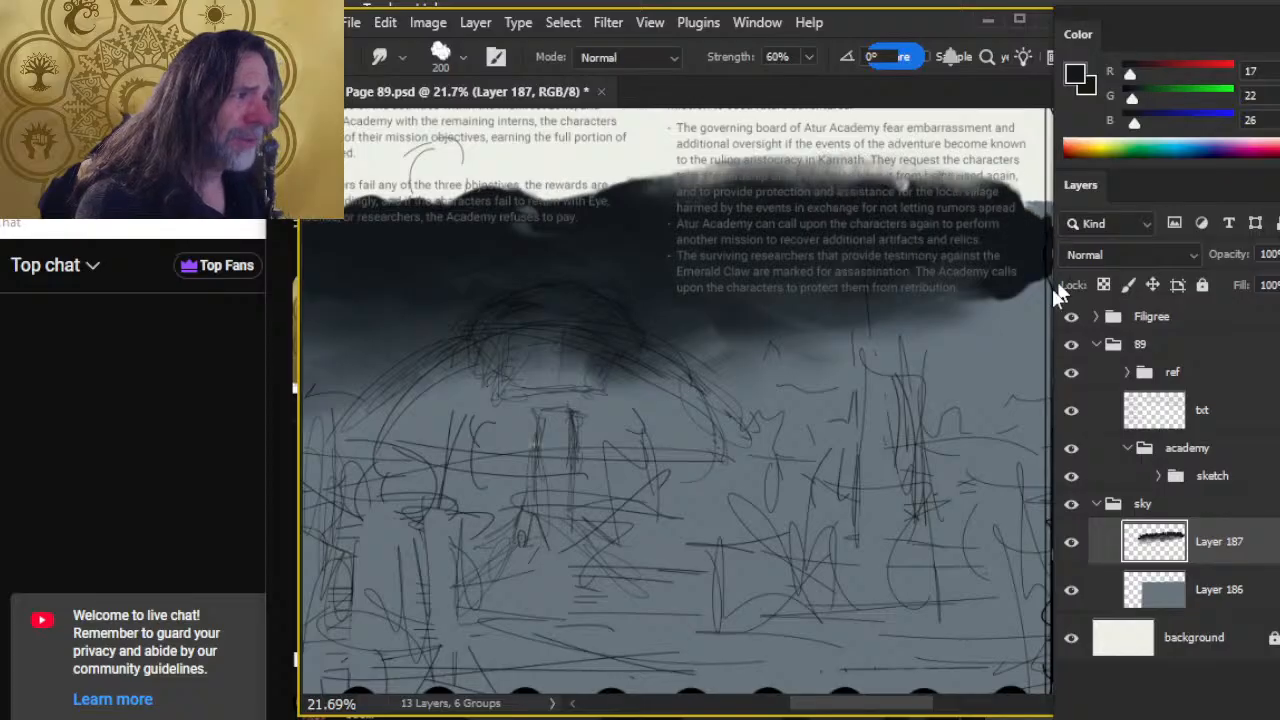
{"action": "left_click_drag", "start_coordinate": [833, 336], "coordinate": [633, 332]}
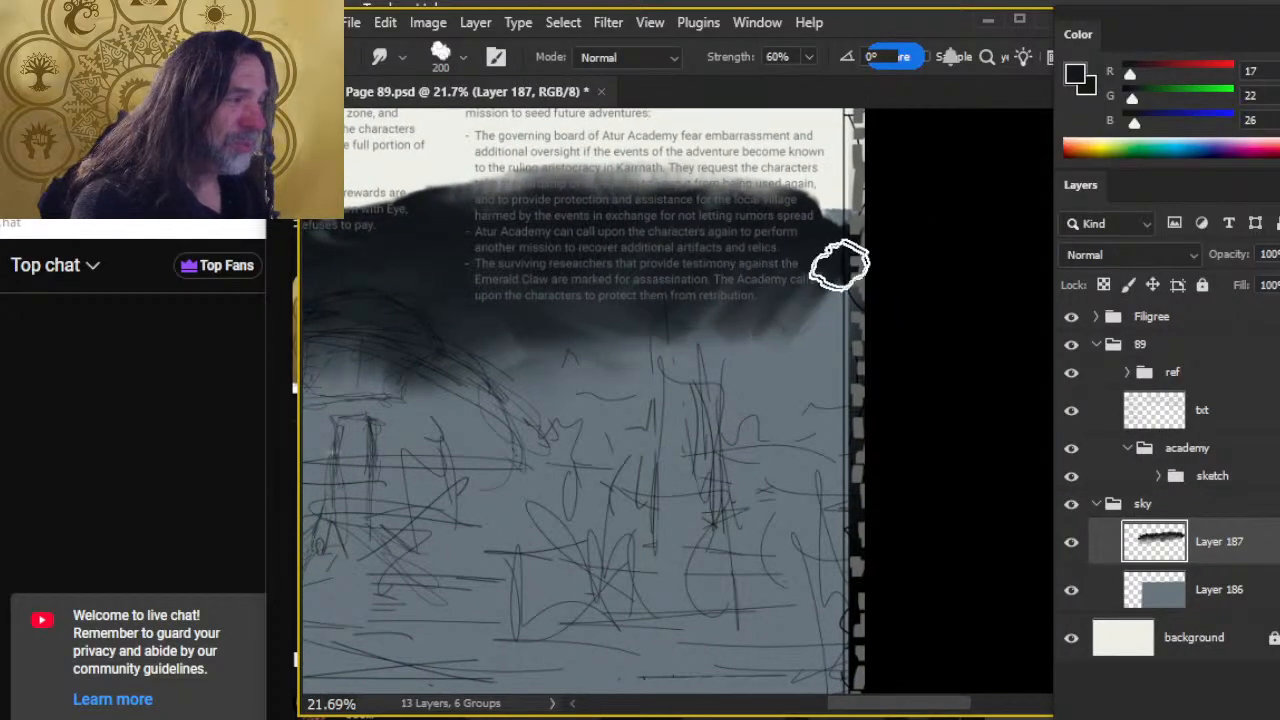
Smudge the cloud band's underside beneath the Continuing the Campaign text into soft wisps reaching the page's right edge.
{"action": "key", "text": "z"}
{"action": "left_click_drag", "start_coordinate": [620, 250], "coordinate": [740, 262]}
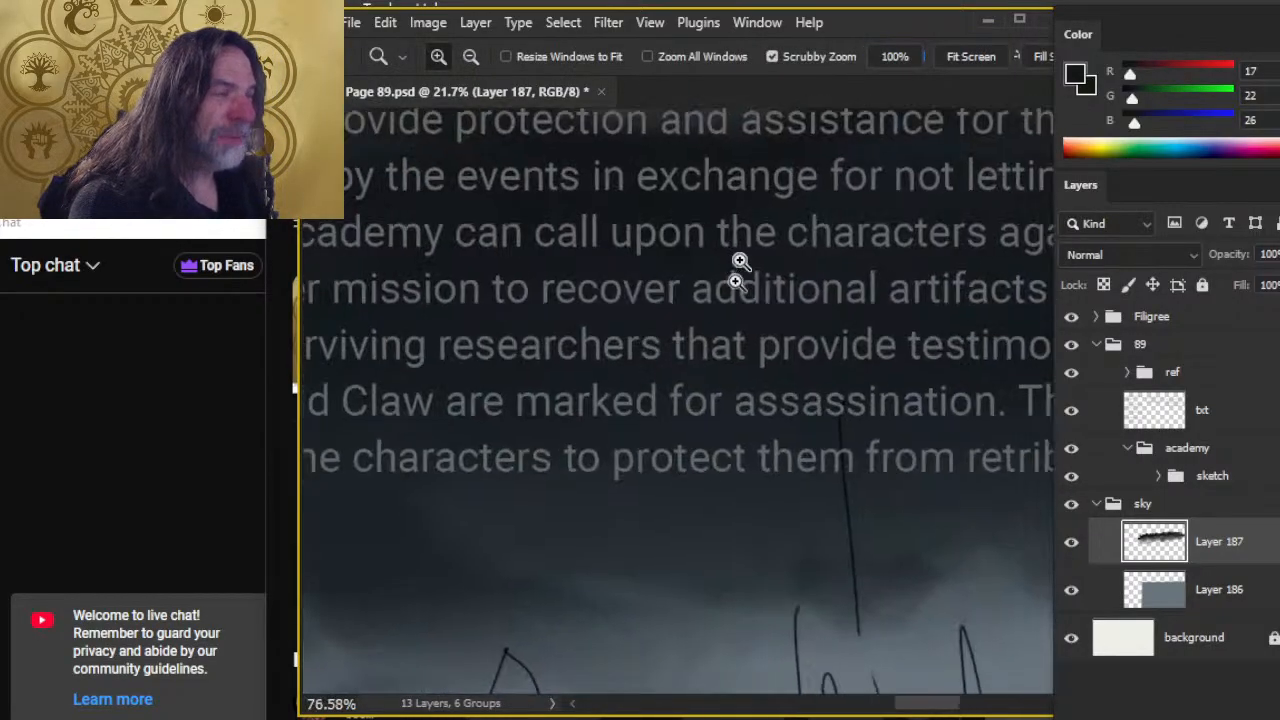
{"action": "left_click_drag", "start_coordinate": [740, 451], "coordinate": [672, 465]}
{"action": "mouse_move", "coordinate": [780, 521]}
{"action": "left_mouse_down"}
{"action": "mouse_move", "coordinate": [763, 330]}
{"action": "mouse_move", "coordinate": [586, 345]}
{"action": "mouse_move", "coordinate": [711, 360]}
{"action": "mouse_move", "coordinate": [908, 327]}
{"action": "mouse_move", "coordinate": [618, 300]}
{"action": "mouse_move", "coordinate": [943, 268]}
{"action": "mouse_move", "coordinate": [986, 252]}
{"action": "mouse_move", "coordinate": [1001, 183]}
{"action": "mouse_move", "coordinate": [957, 241]}
{"action": "mouse_move", "coordinate": [743, 265]}
{"action": "mouse_move", "coordinate": [1009, 322]}
{"action": "mouse_move", "coordinate": [974, 242]}
{"action": "mouse_move", "coordinate": [833, 257]}
{"action": "mouse_move", "coordinate": [830, 305]}
{"action": "mouse_move", "coordinate": [868, 325]}
{"action": "mouse_move", "coordinate": [993, 272]}
{"action": "mouse_move", "coordinate": [761, 245]}
{"action": "mouse_move", "coordinate": [909, 273]}
{"action": "mouse_move", "coordinate": [791, 302]}
{"action": "mouse_move", "coordinate": [661, 292]}
{"action": "mouse_move", "coordinate": [901, 337]}
{"action": "mouse_move", "coordinate": [661, 297]}
{"action": "mouse_move", "coordinate": [891, 306]}
{"action": "mouse_move", "coordinate": [801, 281]}
{"action": "mouse_move", "coordinate": [911, 318]}
{"action": "mouse_move", "coordinate": [803, 275]}
{"action": "mouse_move", "coordinate": [890, 316]}
{"action": "mouse_move", "coordinate": [911, 252]}
{"action": "mouse_move", "coordinate": [984, 270]}
{"action": "mouse_move", "coordinate": [774, 297]}
{"action": "mouse_move", "coordinate": [914, 338]}
{"action": "mouse_move", "coordinate": [944, 330]}
{"action": "mouse_move", "coordinate": [620, 314]}
{"action": "mouse_move", "coordinate": [704, 350]}
{"action": "mouse_move", "coordinate": [958, 388]}
{"action": "mouse_move", "coordinate": [694, 343]}
{"action": "left_mouse_up"}
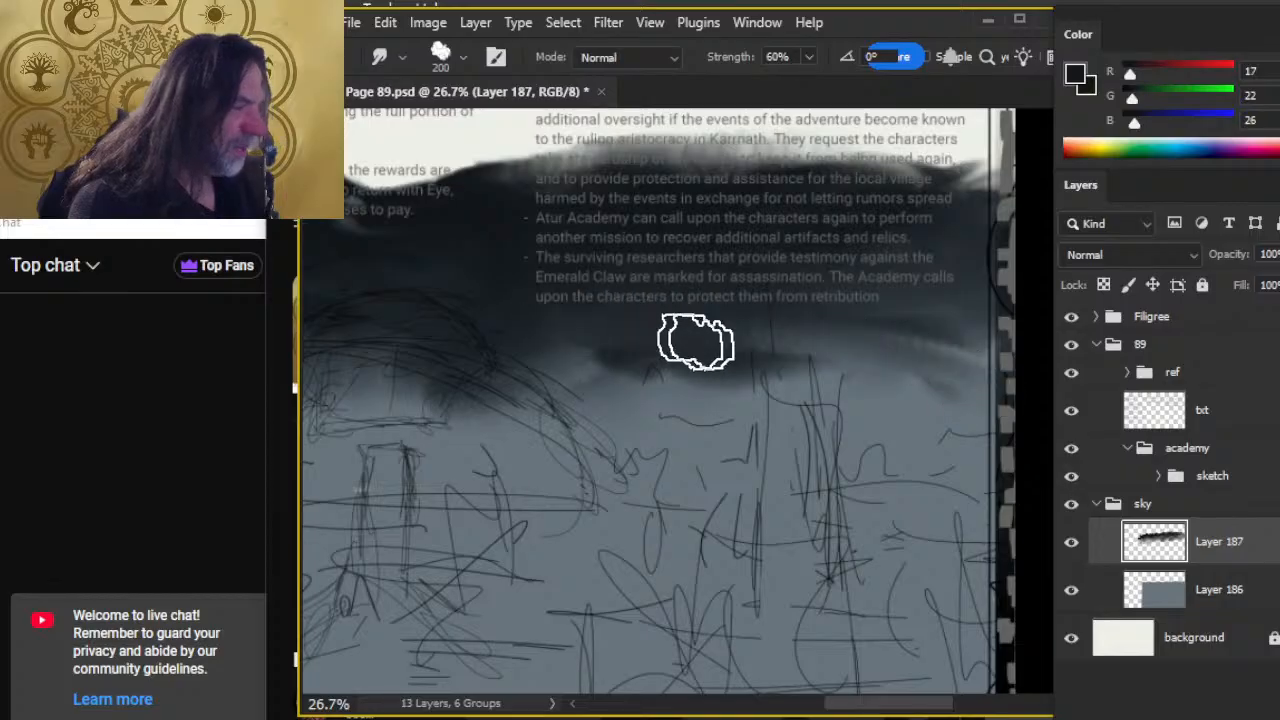
{"action": "left_click_drag", "start_coordinate": [715, 477], "coordinate": [664, 455]}
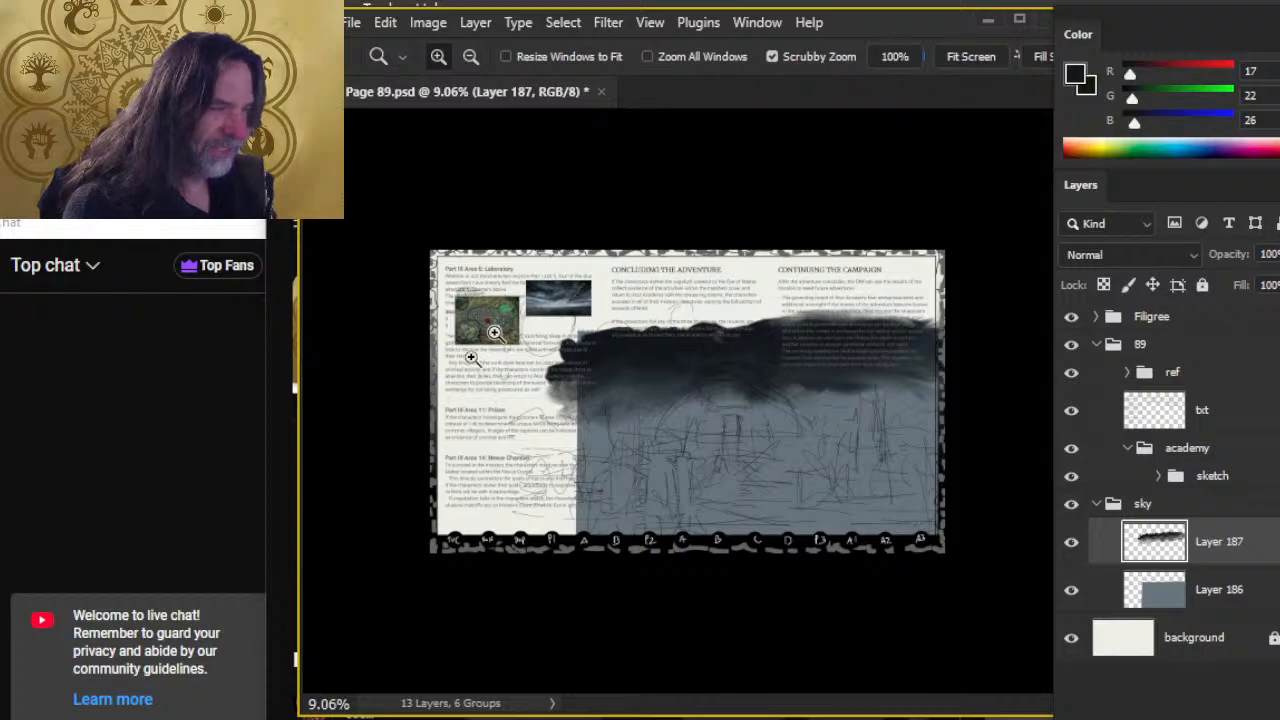
Sample the page background's off-white, RGB 237, 238, 231, as the foreground colour.
{"action": "mouse_move", "coordinate": [593, 416]}
{"action": "left_mouse_down"}
{"action": "mouse_move", "coordinate": [658, 363]}
{"action": "mouse_move", "coordinate": [634, 411]}
{"action": "left_mouse_up"}
{"action": "key", "text": "ctrl+space"}
{"action": "left_click_drag", "start_coordinate": [474, 413], "coordinate": [514, 443]}
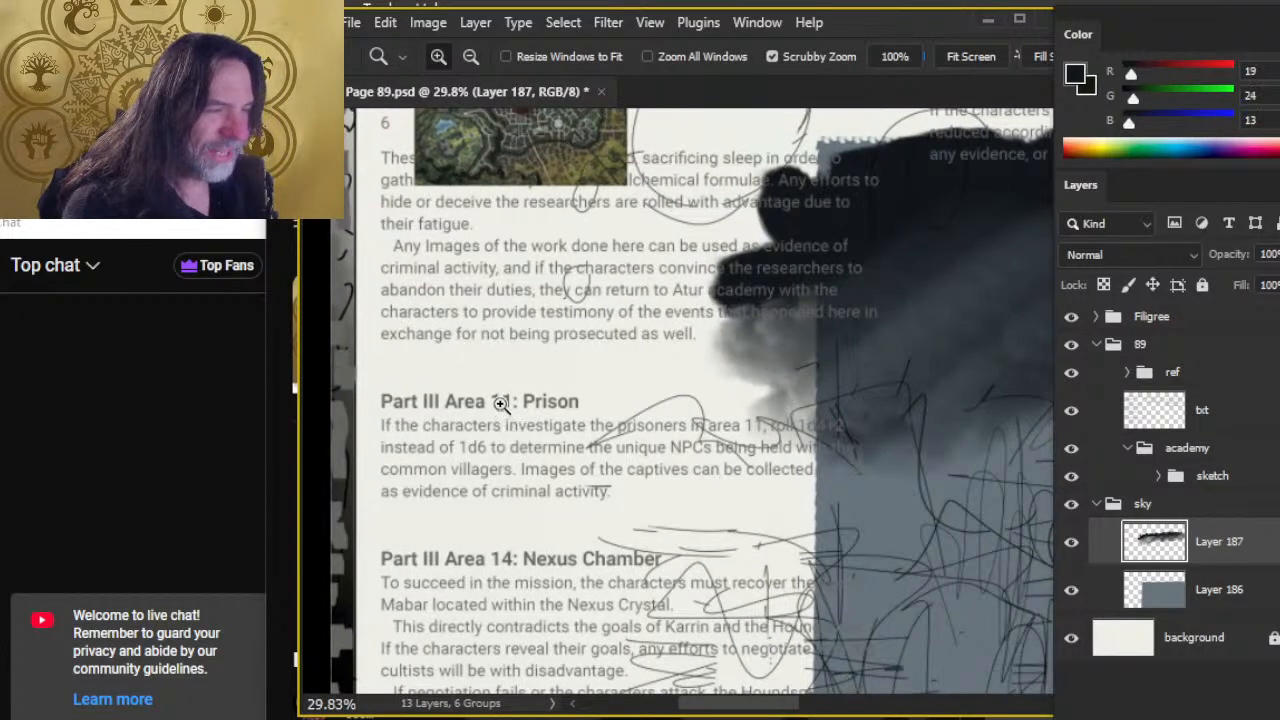
{"action": "key", "text": "b"}
{"action": "left_click", "coordinate": [518, 371], "text": "alt"}
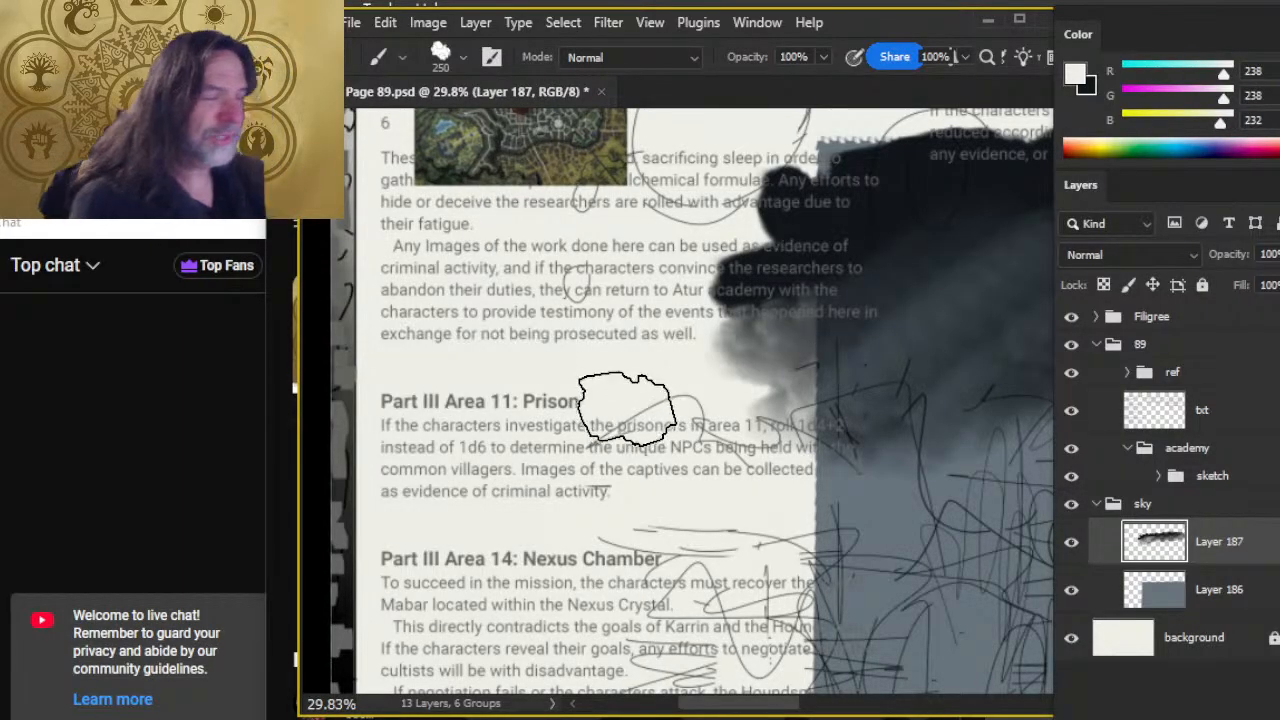
{"action": "mouse_move", "coordinate": [777, 516]}
{"action": "left_mouse_down"}
{"action": "mouse_move", "coordinate": [811, 206]}
{"action": "mouse_move", "coordinate": [837, 157]}
{"action": "left_mouse_up"}
{"action": "left_click", "coordinate": [601, 408], "text": "alt"}
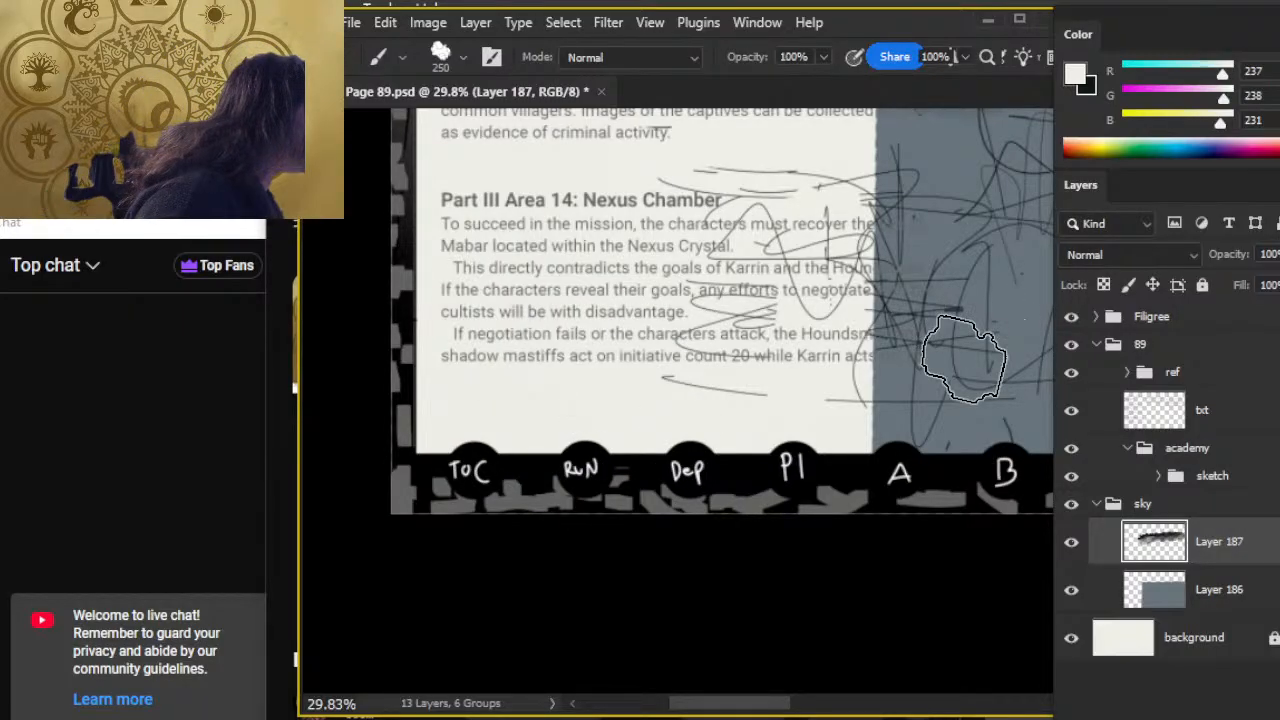
Smudge the interior of the cloud band on Layer 187 from its left end across to the page's right edge, blending its streaks.
{"action": "key", "text": "z"}
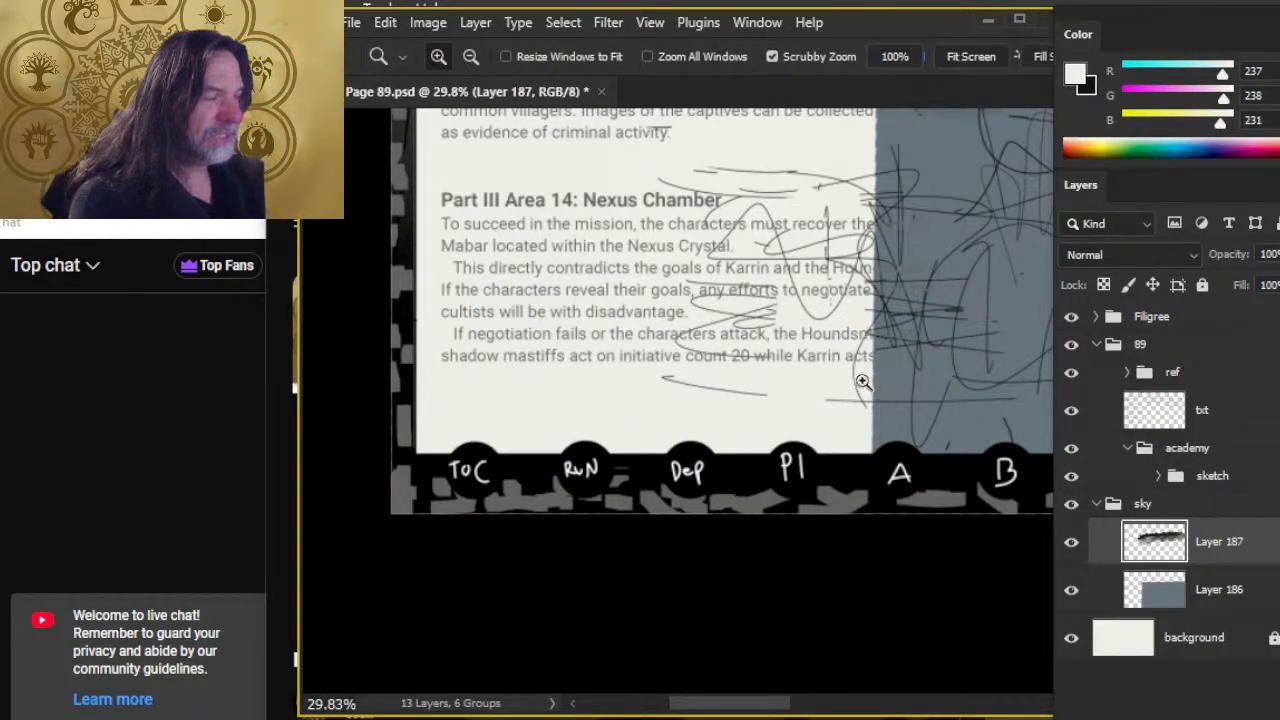
{"action": "left_click_drag", "start_coordinate": [860, 360], "coordinate": [795, 355]}
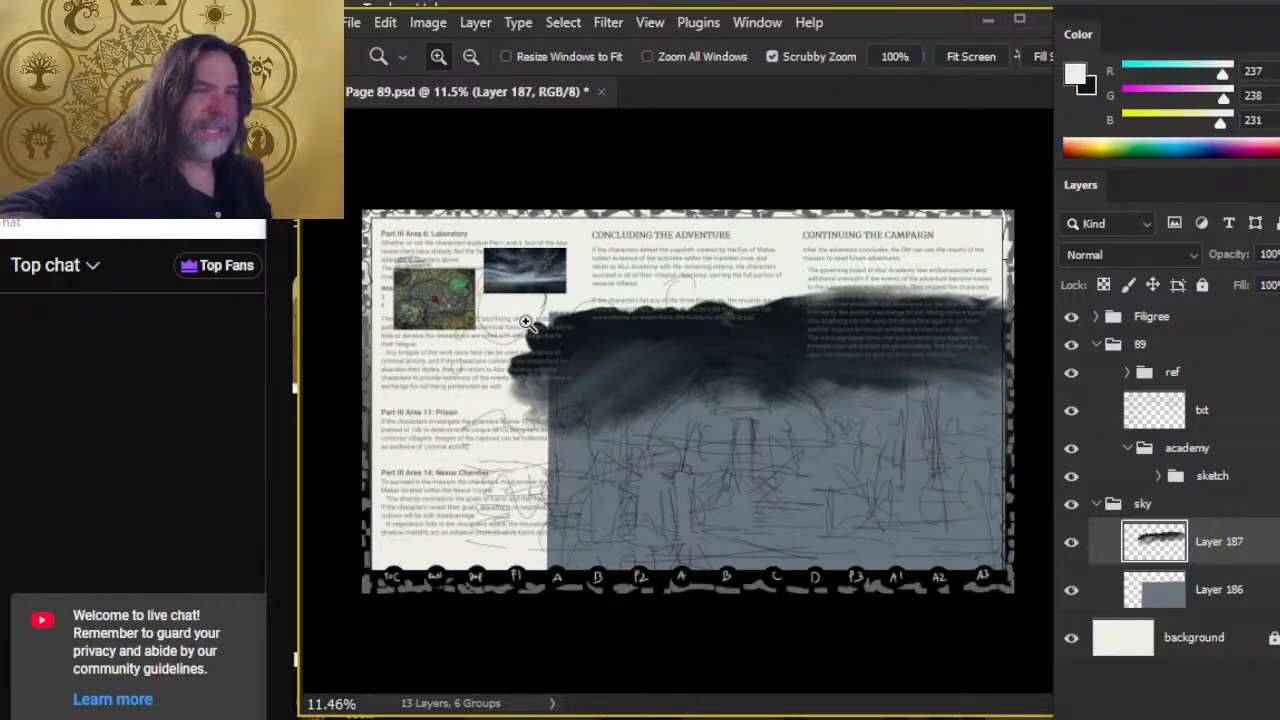
{"action": "key", "text": "r"}
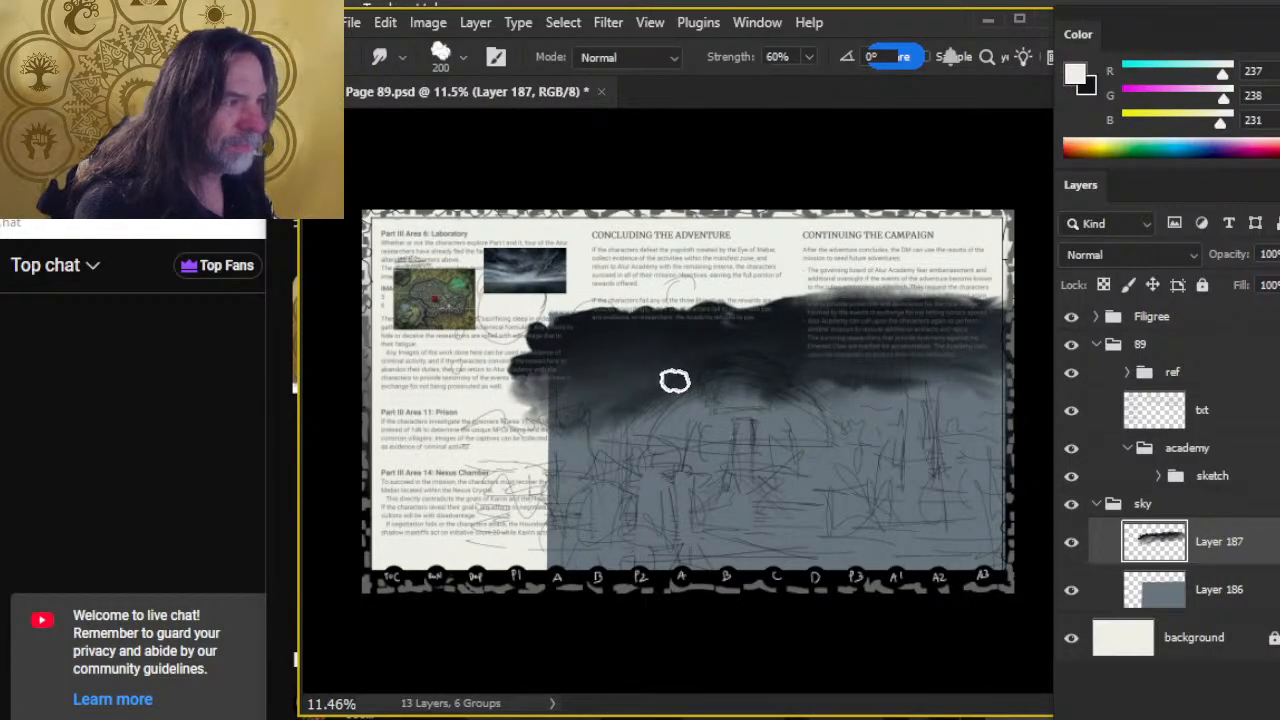
{"action": "left_click_drag", "start_coordinate": [579, 387], "coordinate": [594, 372]}
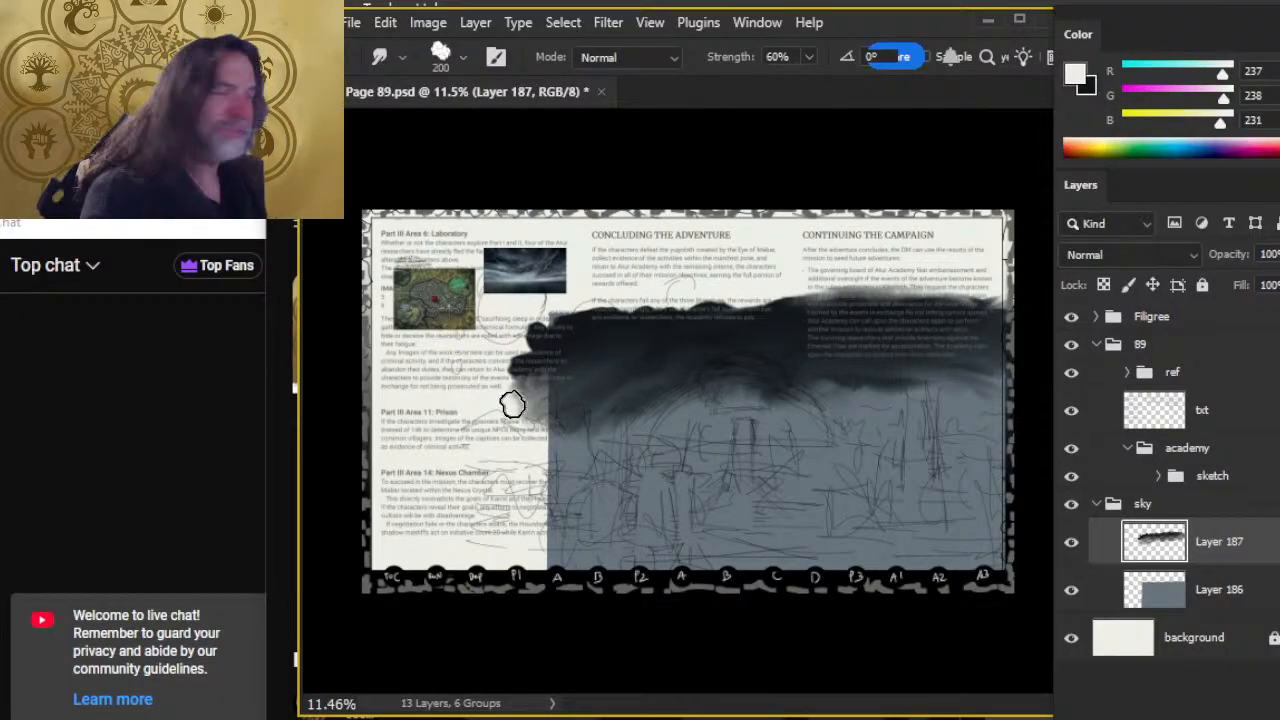
{"action": "mouse_move", "coordinate": [575, 373]}
{"action": "left_mouse_down"}
{"action": "mouse_move", "coordinate": [553, 358]}
{"action": "mouse_move", "coordinate": [570, 411]}
{"action": "left_mouse_up"}
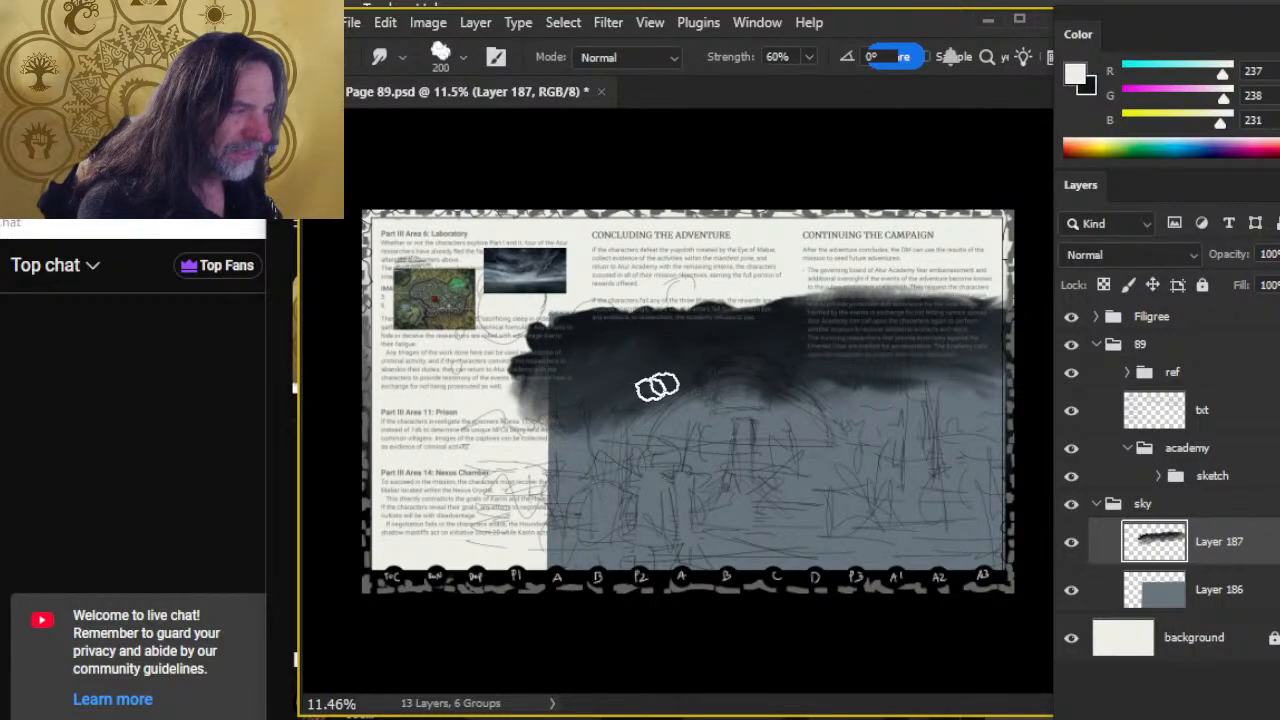
{"action": "left_click_drag", "start_coordinate": [736, 366], "coordinate": [810, 369]}
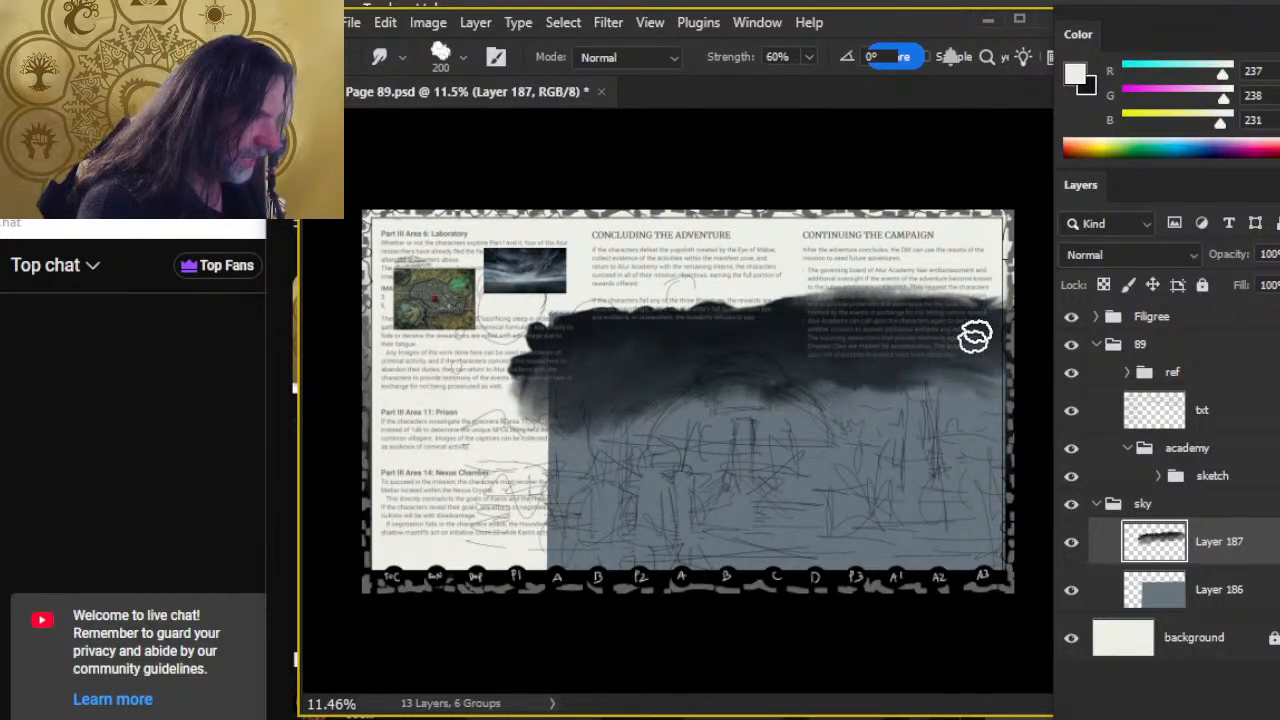
{"action": "mouse_move", "coordinate": [975, 337]}
{"action": "left_mouse_down"}
{"action": "mouse_move", "coordinate": [953, 382]}
{"action": "mouse_move", "coordinate": [832, 367]}
{"action": "mouse_move", "coordinate": [1017, 373]}
{"action": "mouse_move", "coordinate": [969, 330]}
{"action": "mouse_move", "coordinate": [995, 305]}
{"action": "mouse_move", "coordinate": [1010, 318]}
{"action": "mouse_move", "coordinate": [950, 395]}
{"action": "mouse_move", "coordinate": [1005, 386]}
{"action": "mouse_move", "coordinate": [794, 384]}
{"action": "mouse_move", "coordinate": [1002, 387]}
{"action": "left_mouse_up"}
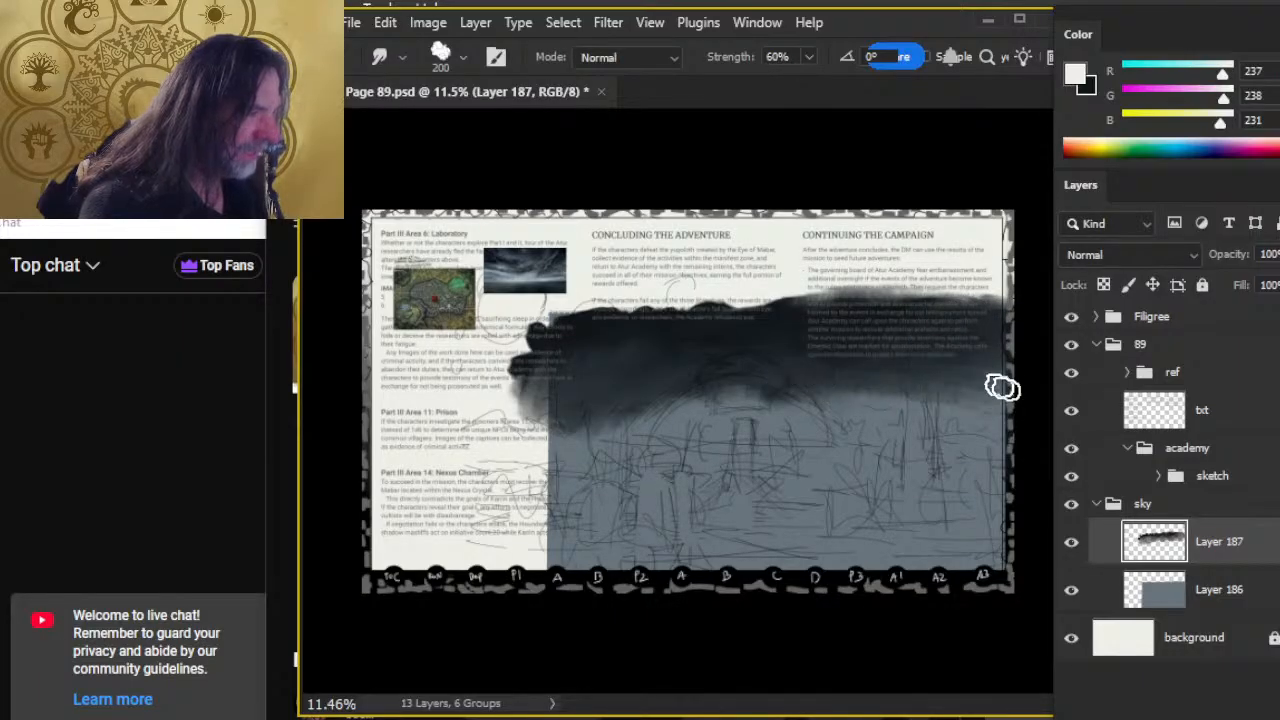
Sample the mid grey RGB 102, 102, 102 from the body text's lettering as the foreground colour.
{"action": "key", "text": "z"}
{"action": "left_click_drag", "start_coordinate": [418, 424], "coordinate": [690, 422]}
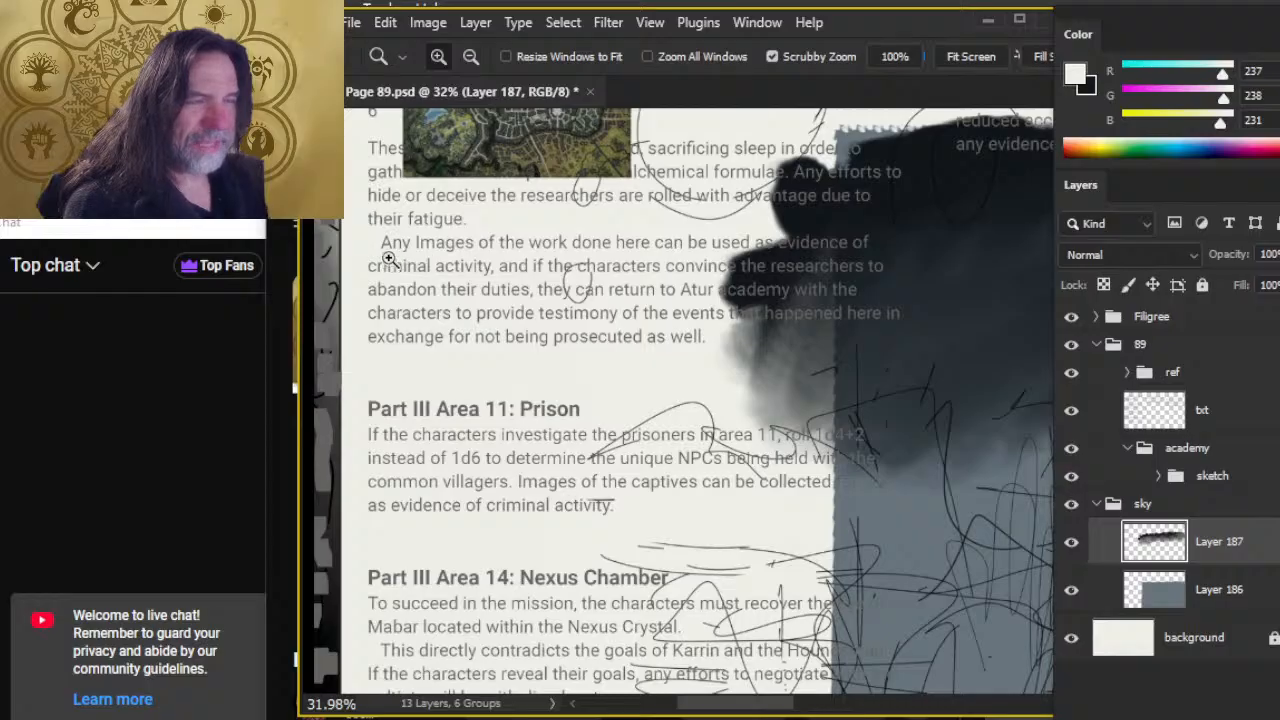
{"action": "left_click_drag", "start_coordinate": [389, 259], "coordinate": [410, 293]}
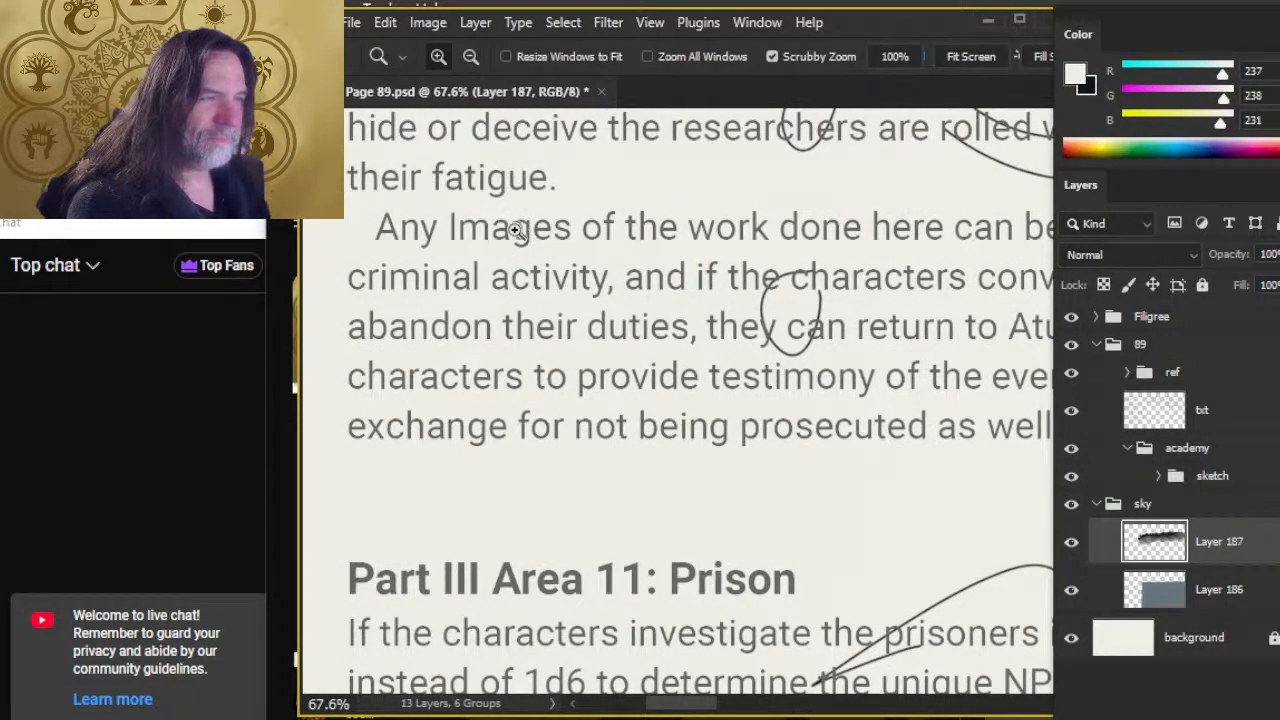
{"action": "key", "text": "b"}
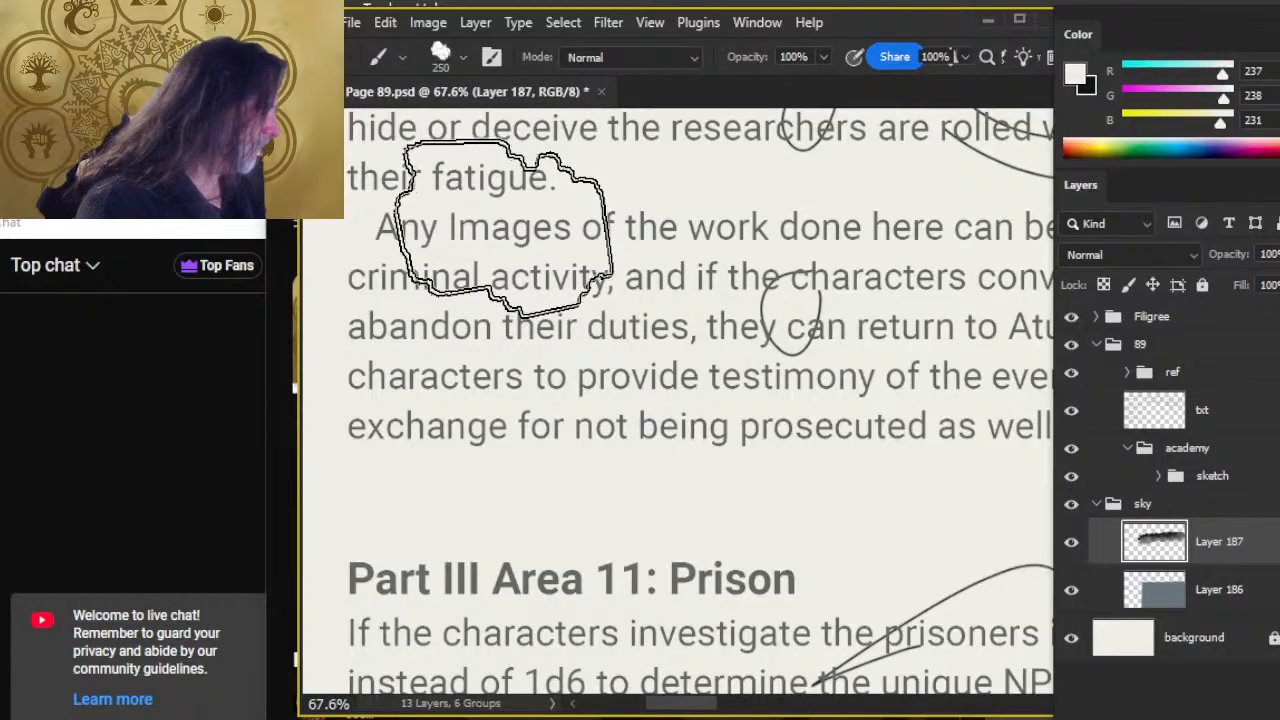
{"action": "left_click", "coordinate": [543, 221], "text": "alt"}
{"action": "left_click", "coordinate": [526, 234], "text": "alt"}
{"action": "left_click", "coordinate": [526, 234], "text": "alt"}
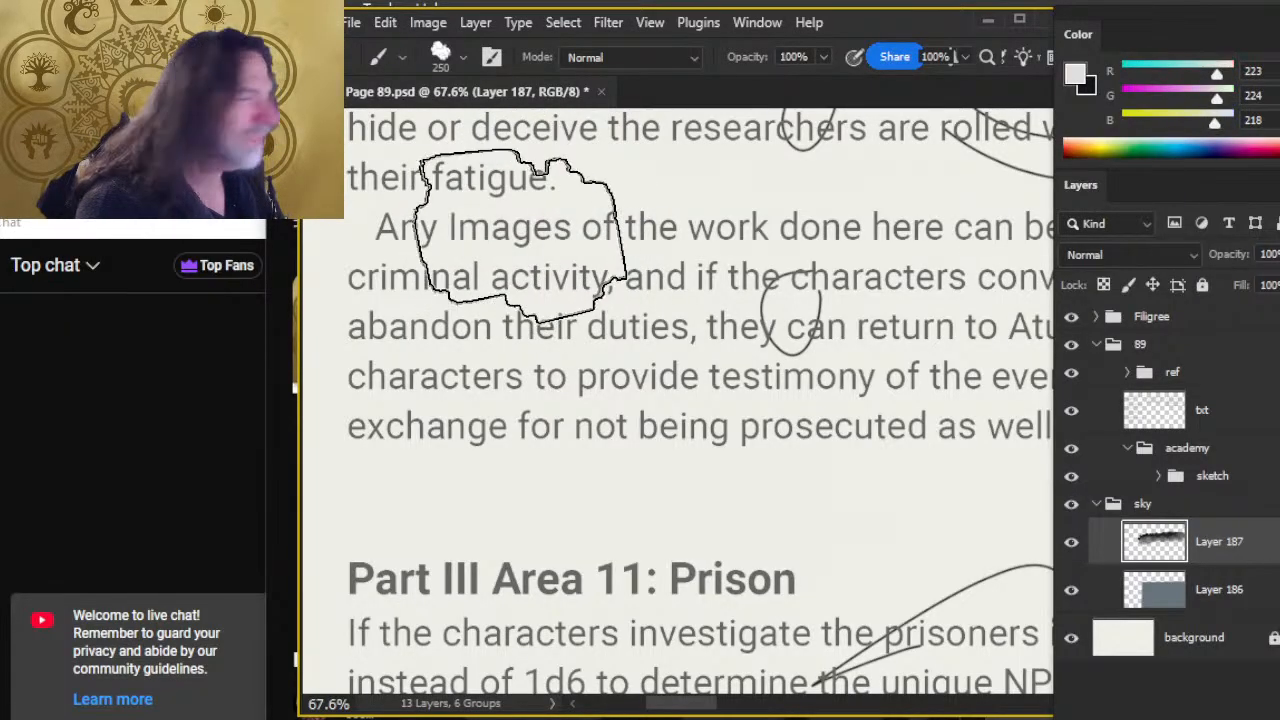
{"action": "left_click", "coordinate": [526, 236], "text": "alt"}
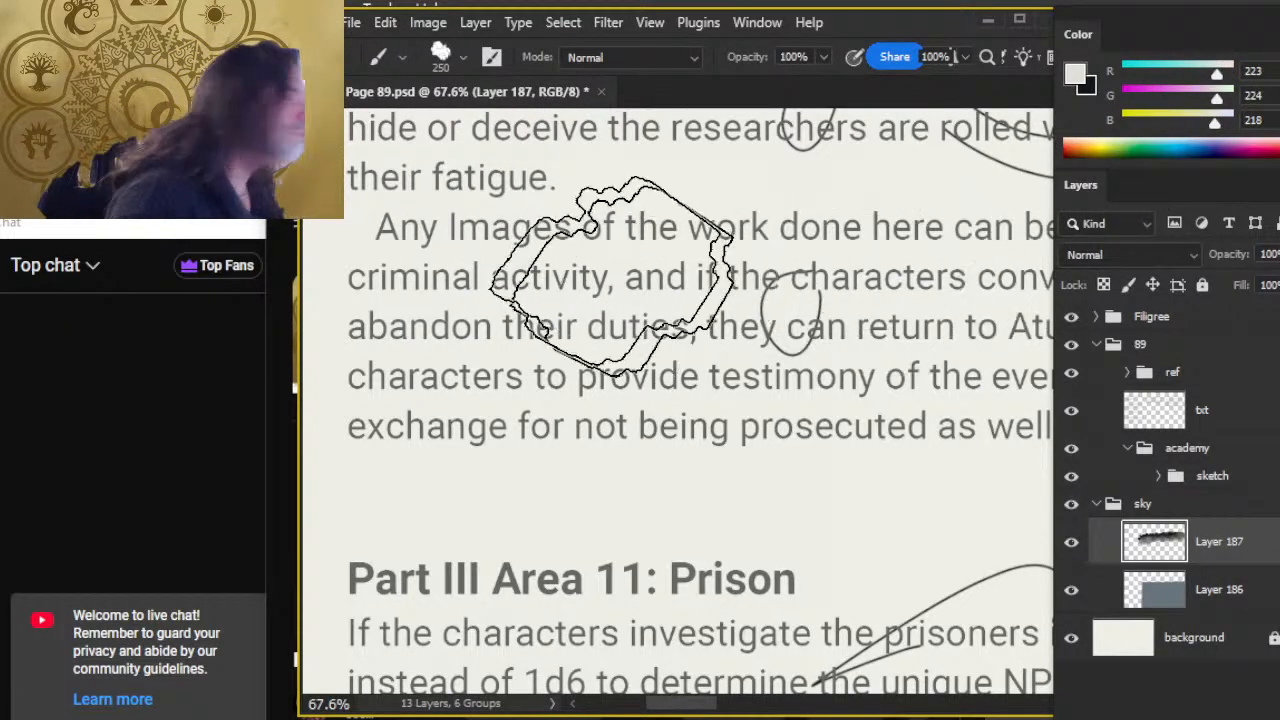
{"action": "key", "text": "z"}
{"action": "left_click_drag", "start_coordinate": [452, 218], "coordinate": [615, 238]}
{"action": "key", "text": "b"}
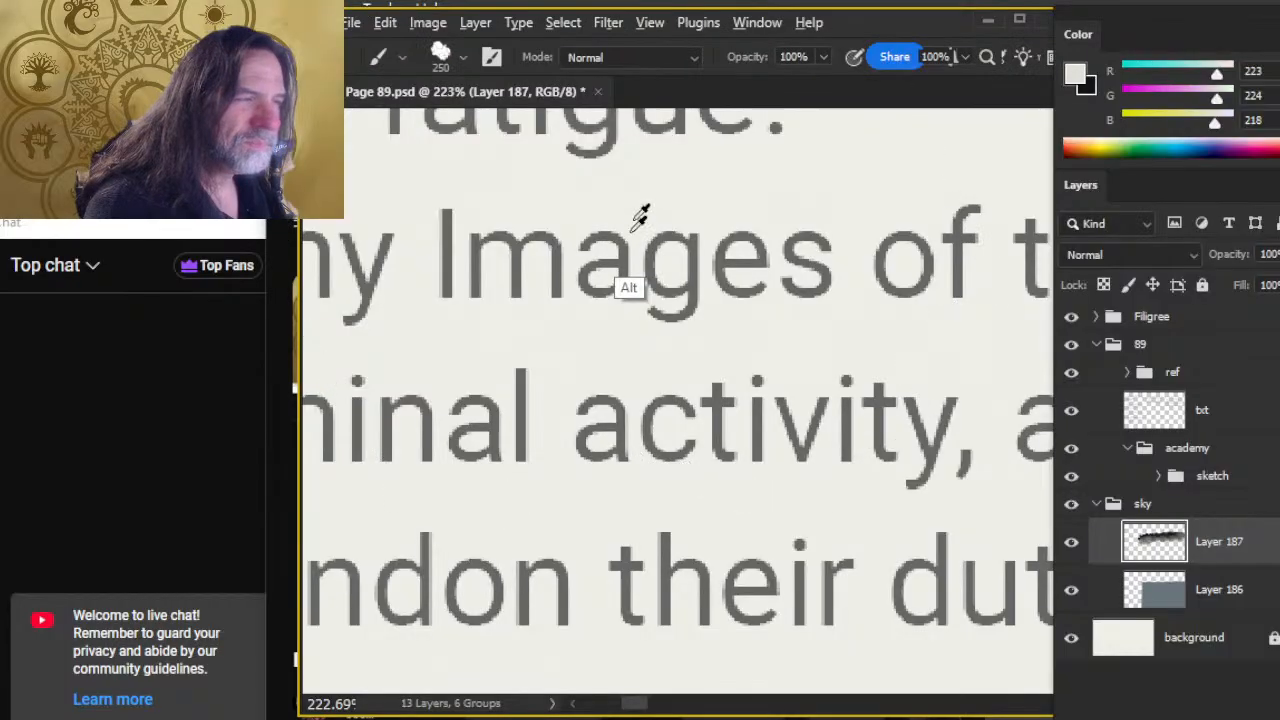
{"action": "left_click", "coordinate": [623, 271], "text": "alt"}
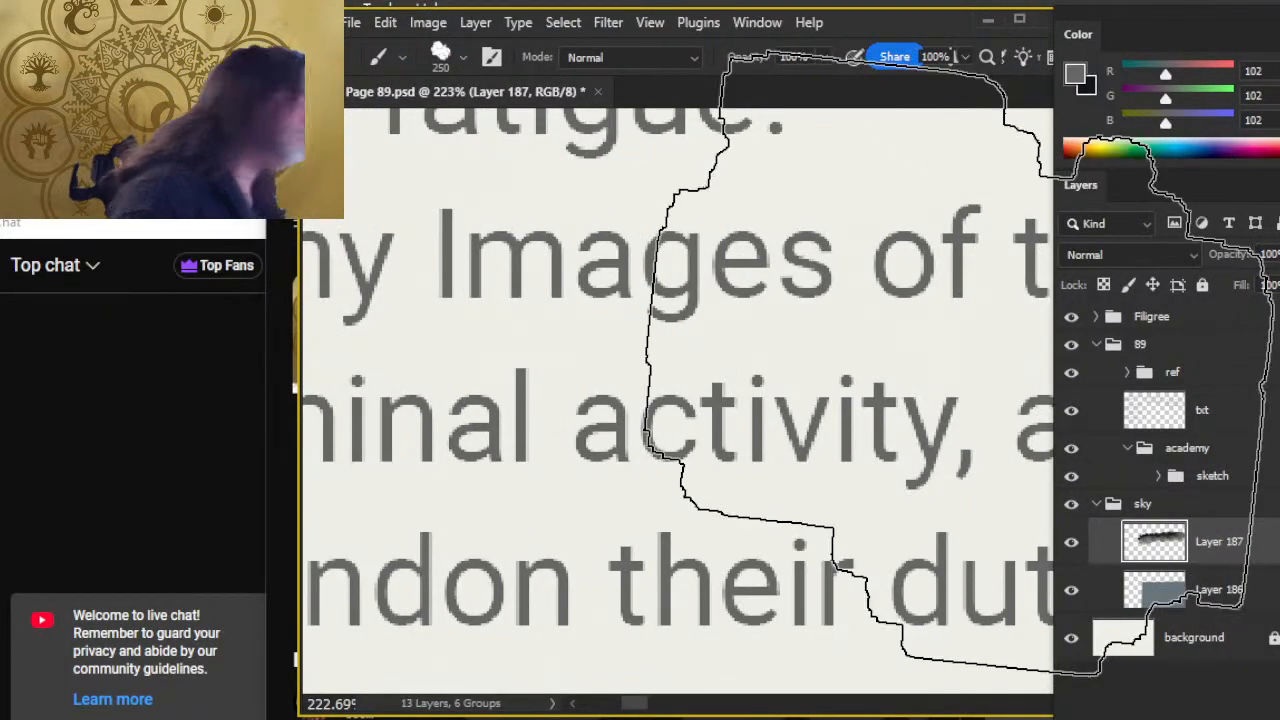
Smudge the cloud band's underside around the academy dome on Layer 187, using a 200 px brush at 60% strength.
{"action": "key", "text": "z"}
{"action": "mouse_move", "coordinate": [677, 374]}
{"action": "left_mouse_down"}
{"action": "mouse_move", "coordinate": [615, 378]}
{"action": "mouse_move", "coordinate": [620, 392]}
{"action": "left_mouse_up"}
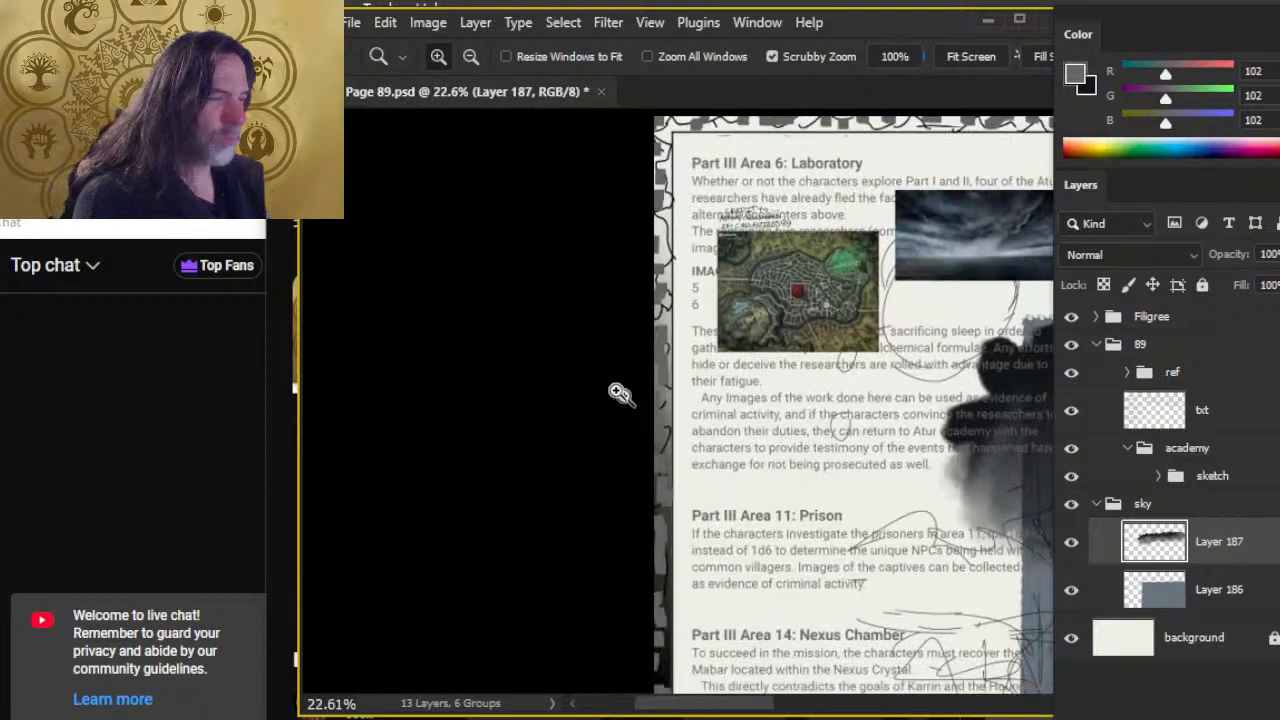
{"action": "left_click_drag", "start_coordinate": [786, 435], "coordinate": [602, 346]}
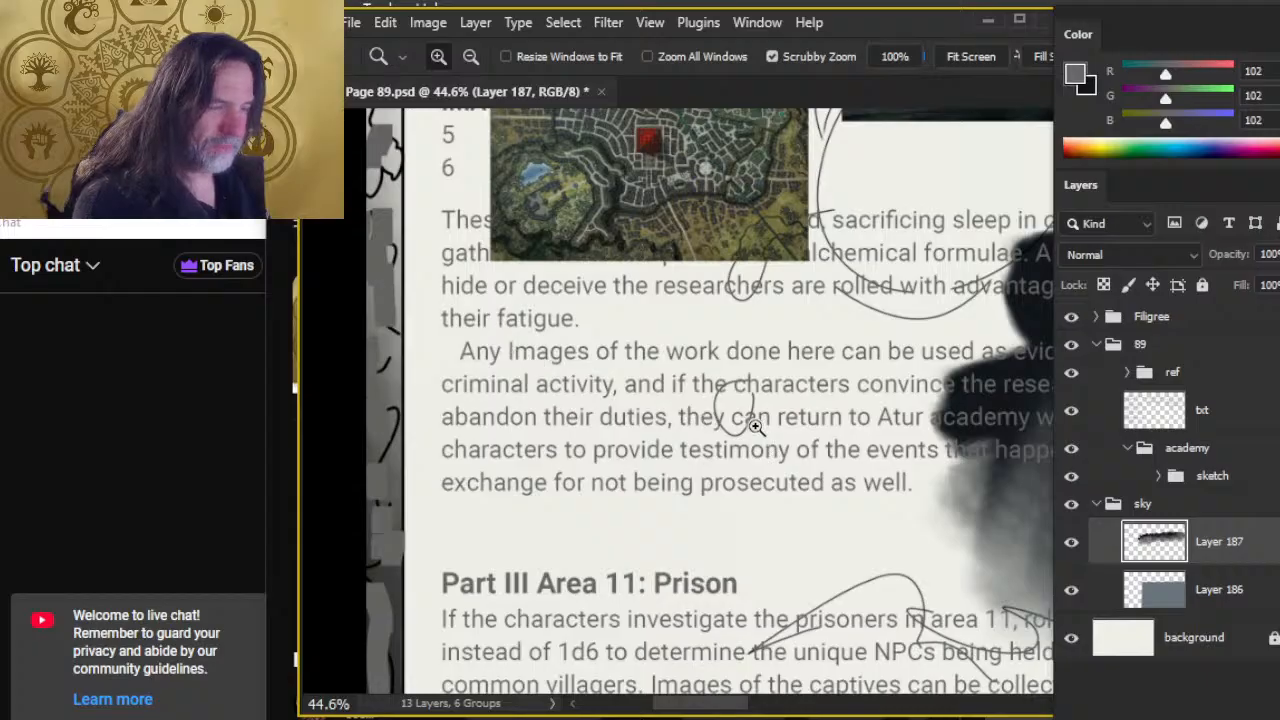
{"action": "left_click_drag", "start_coordinate": [755, 425], "coordinate": [706, 460]}
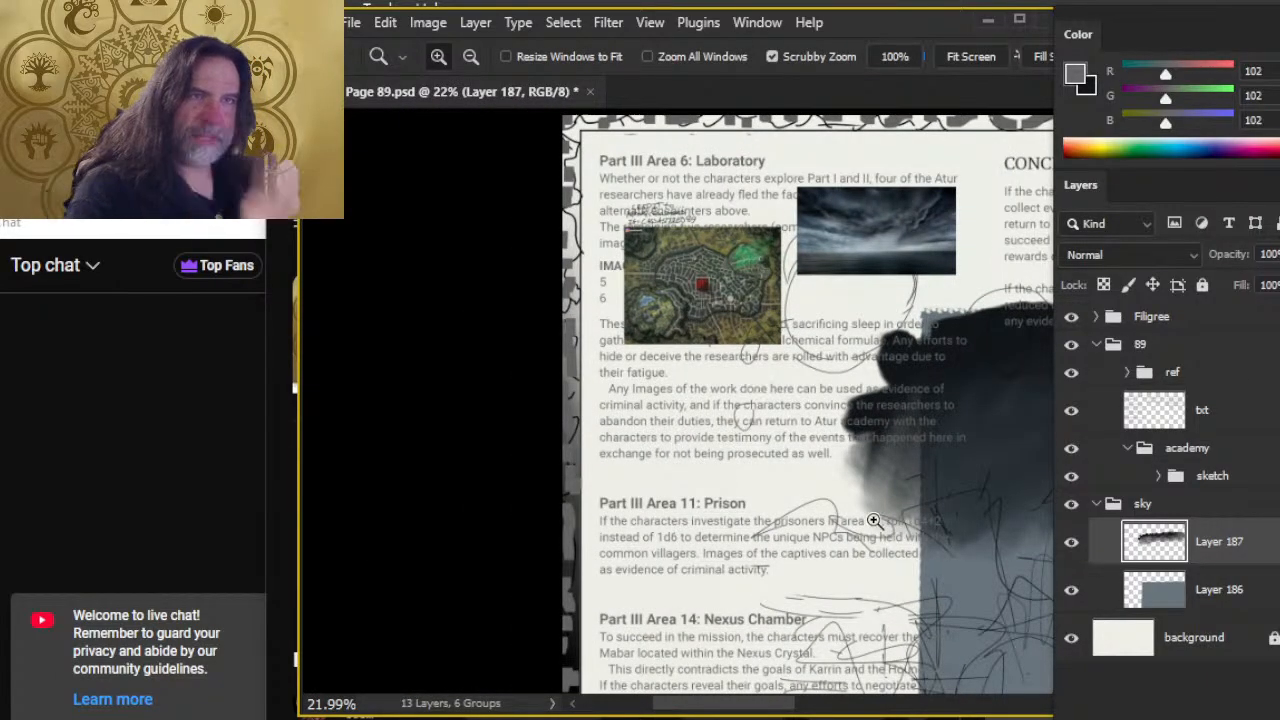
{"action": "left_click_drag", "start_coordinate": [828, 432], "coordinate": [535, 337]}
{"action": "left_click_drag", "start_coordinate": [923, 474], "coordinate": [848, 458]}
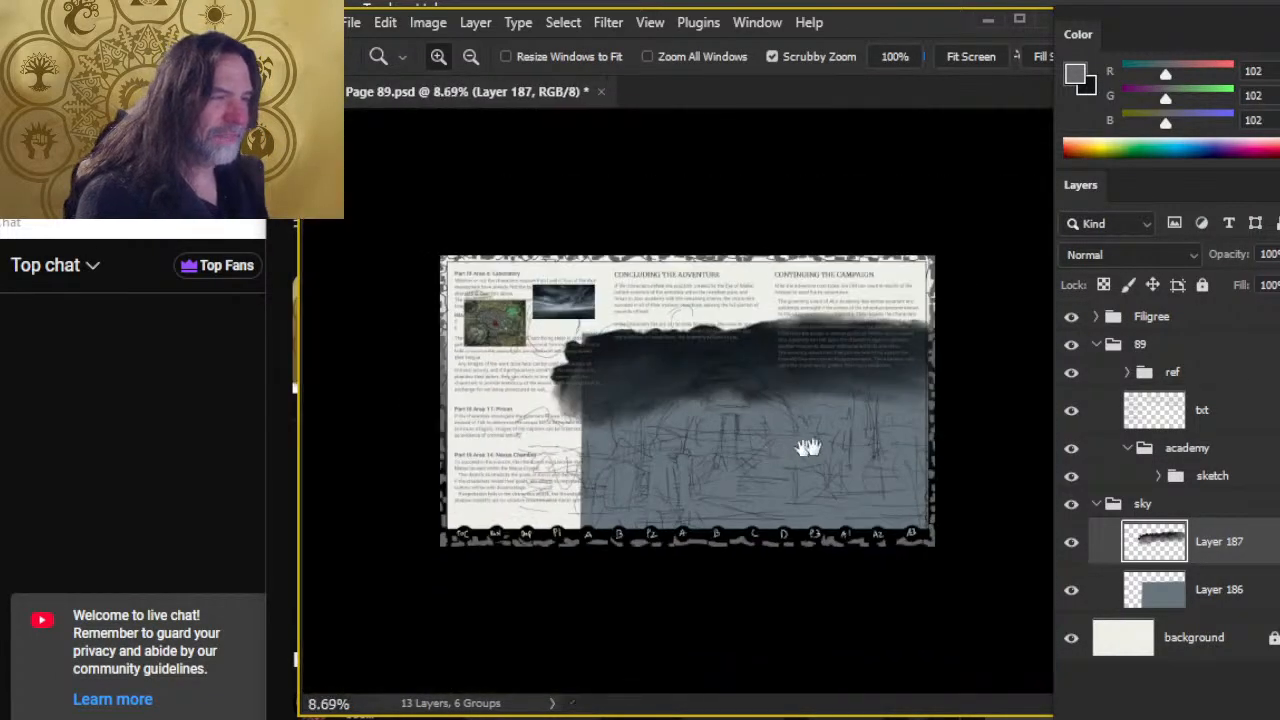
{"action": "left_click_drag", "start_coordinate": [625, 397], "coordinate": [697, 411]}
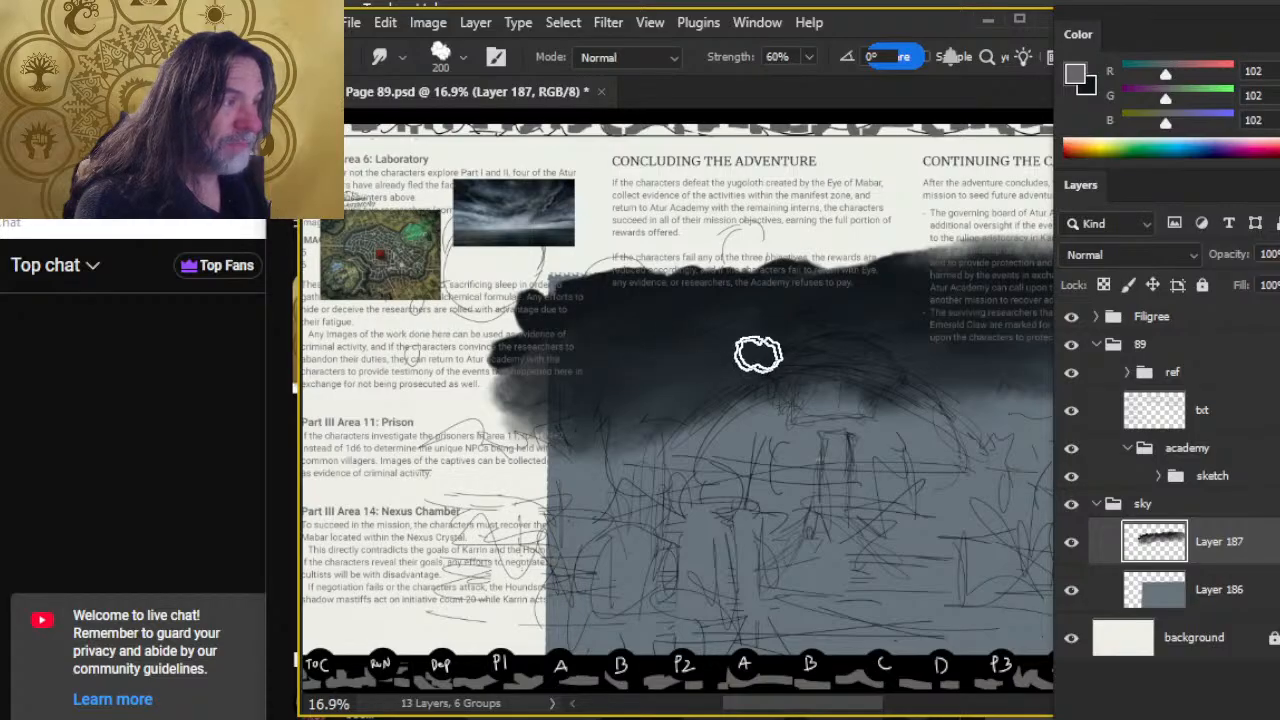
{"action": "left_click_drag", "start_coordinate": [919, 361], "coordinate": [646, 263]}
{"action": "key", "text": "z"}
{"action": "left_click_drag", "start_coordinate": [820, 388], "coordinate": [698, 399]}
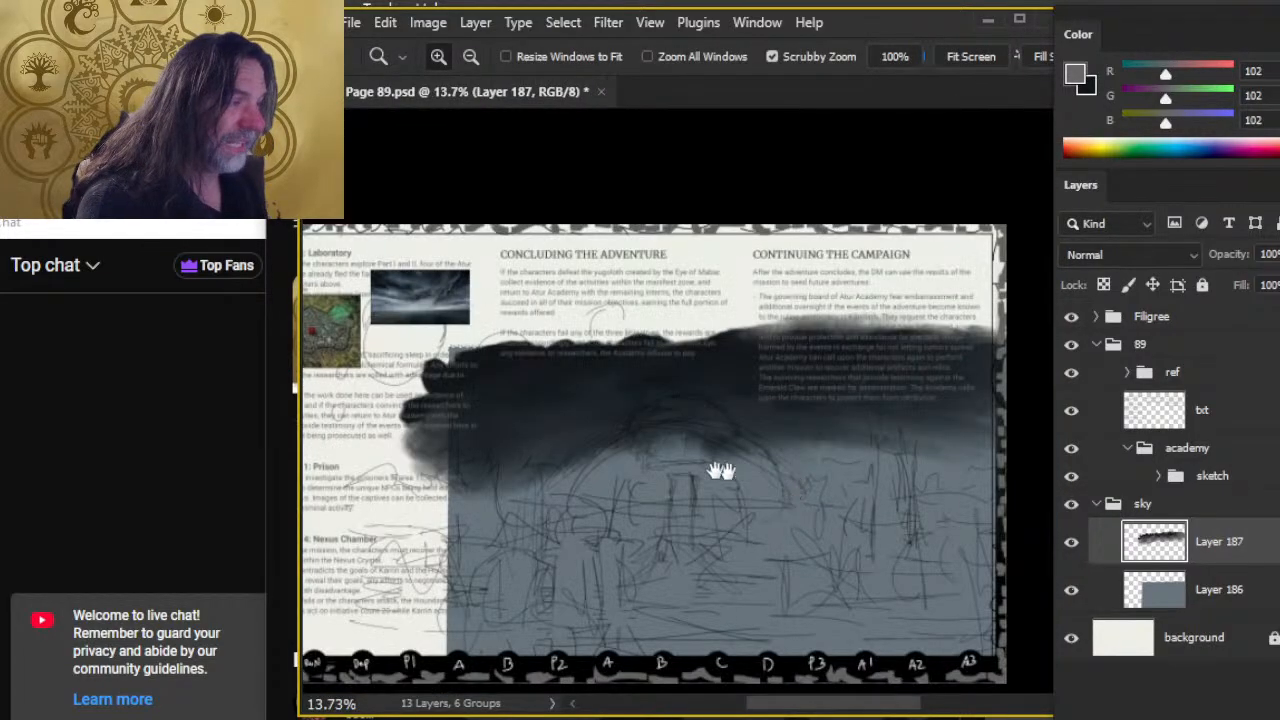
{"action": "left_click_drag", "start_coordinate": [572, 479], "coordinate": [659, 364]}
{"action": "mouse_move", "coordinate": [531, 374]}
{"action": "left_mouse_down"}
{"action": "mouse_move", "coordinate": [567, 347]}
{"action": "mouse_move", "coordinate": [689, 320]}
{"action": "mouse_move", "coordinate": [686, 362]}
{"action": "mouse_move", "coordinate": [613, 345]}
{"action": "mouse_move", "coordinate": [664, 357]}
{"action": "mouse_move", "coordinate": [611, 385]}
{"action": "mouse_move", "coordinate": [721, 312]}
{"action": "mouse_move", "coordinate": [634, 382]}
{"action": "mouse_move", "coordinate": [680, 342]}
{"action": "mouse_move", "coordinate": [605, 346]}
{"action": "mouse_move", "coordinate": [619, 384]}
{"action": "mouse_move", "coordinate": [724, 333]}
{"action": "mouse_move", "coordinate": [661, 310]}
{"action": "mouse_move", "coordinate": [649, 316]}
{"action": "mouse_move", "coordinate": [817, 300]}
{"action": "mouse_move", "coordinate": [708, 327]}
{"action": "mouse_move", "coordinate": [758, 332]}
{"action": "mouse_move", "coordinate": [753, 342]}
{"action": "mouse_move", "coordinate": [961, 302]}
{"action": "mouse_move", "coordinate": [936, 271]}
{"action": "mouse_move", "coordinate": [971, 287]}
{"action": "mouse_move", "coordinate": [950, 316]}
{"action": "mouse_move", "coordinate": [1021, 300]}
{"action": "mouse_move", "coordinate": [792, 281]}
{"action": "mouse_move", "coordinate": [792, 303]}
{"action": "mouse_move", "coordinate": [857, 309]}
{"action": "mouse_move", "coordinate": [741, 269]}
{"action": "mouse_move", "coordinate": [829, 286]}
{"action": "left_mouse_up"}
{"action": "mouse_move", "coordinate": [615, 286]}
{"action": "left_mouse_down"}
{"action": "mouse_move", "coordinate": [823, 277]}
{"action": "mouse_move", "coordinate": [661, 316]}
{"action": "left_mouse_up"}
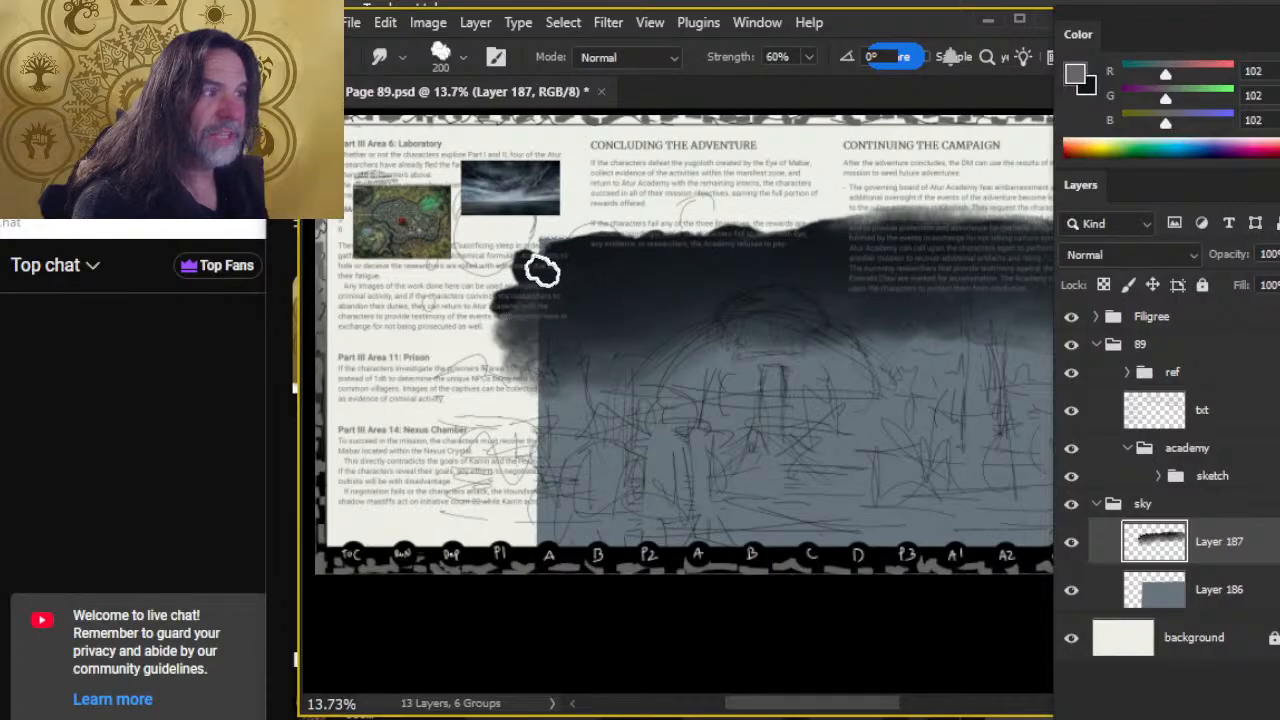
Smudge the cloud band's underside from the dome to the page's right edge, blending it smoothly into the blue-grey sky.
{"action": "left_click_drag", "start_coordinate": [944, 519], "coordinate": [761, 463]}
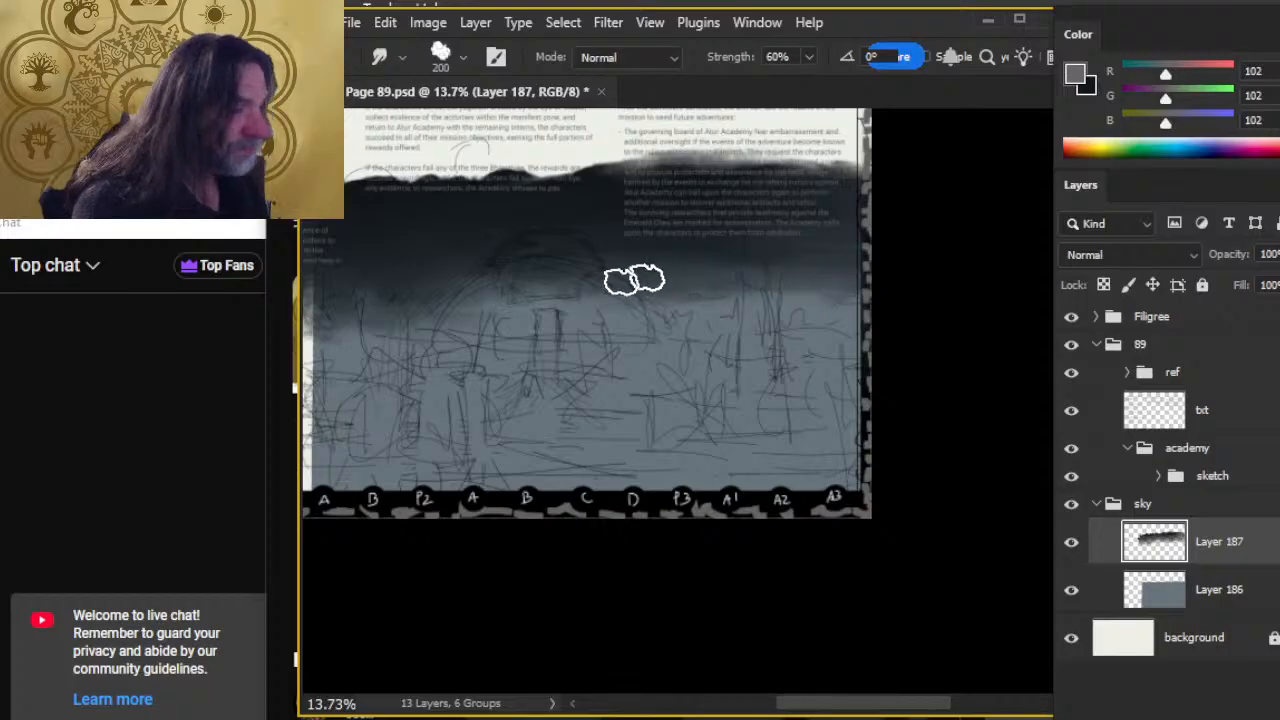
{"action": "mouse_move", "coordinate": [599, 280]}
{"action": "left_mouse_down"}
{"action": "mouse_move", "coordinate": [751, 288]}
{"action": "mouse_move", "coordinate": [815, 312]}
{"action": "left_mouse_up"}
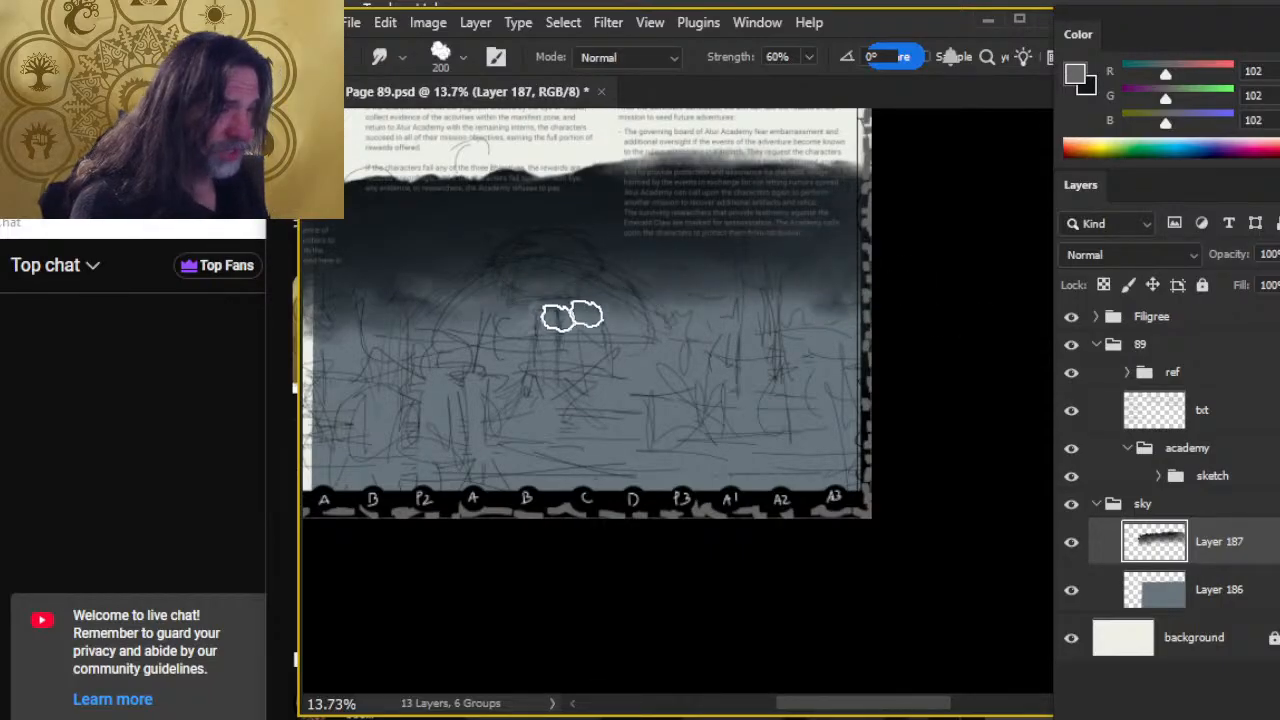
{"action": "mouse_move", "coordinate": [492, 250]}
{"action": "left_mouse_down"}
{"action": "mouse_move", "coordinate": [522, 270]}
{"action": "mouse_move", "coordinate": [752, 292]}
{"action": "mouse_move", "coordinate": [659, 312]}
{"action": "mouse_move", "coordinate": [795, 275]}
{"action": "mouse_move", "coordinate": [832, 296]}
{"action": "mouse_move", "coordinate": [517, 296]}
{"action": "mouse_move", "coordinate": [817, 292]}
{"action": "left_mouse_up"}
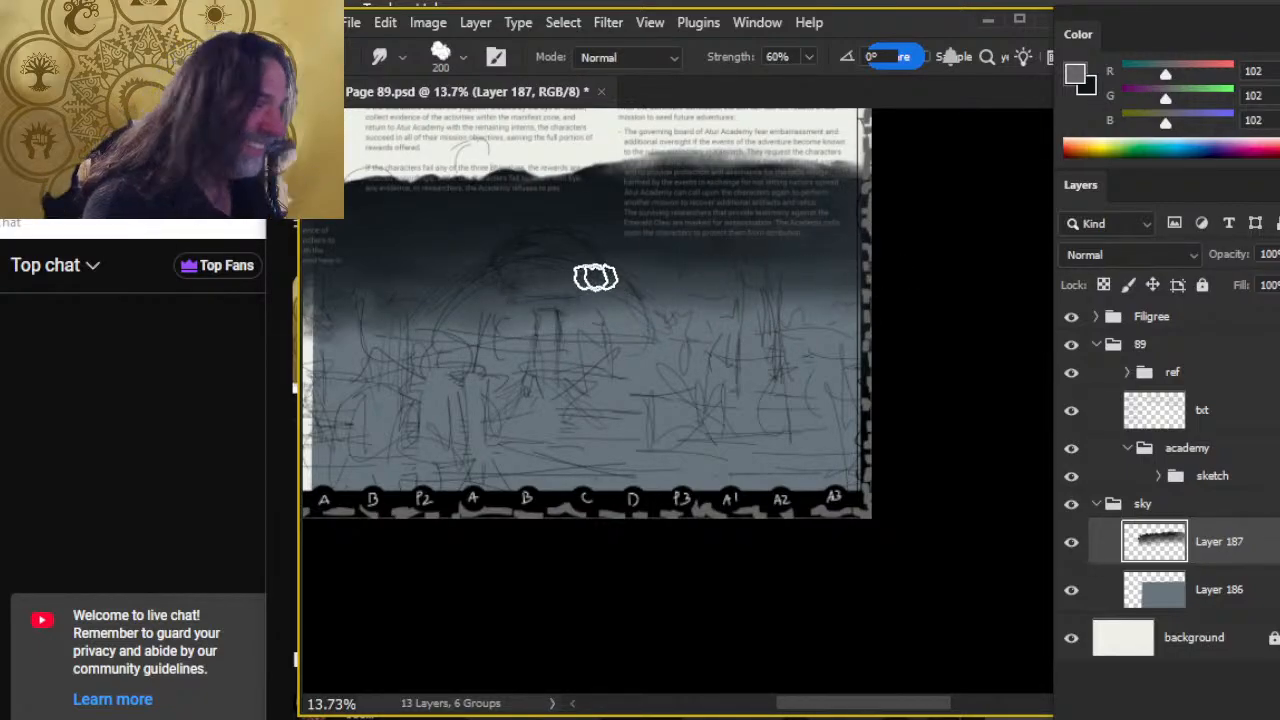
{"action": "mouse_move", "coordinate": [595, 277]}
{"action": "left_mouse_down"}
{"action": "mouse_move", "coordinate": [767, 318]}
{"action": "mouse_move", "coordinate": [855, 297]}
{"action": "mouse_move", "coordinate": [750, 334]}
{"action": "left_mouse_up"}
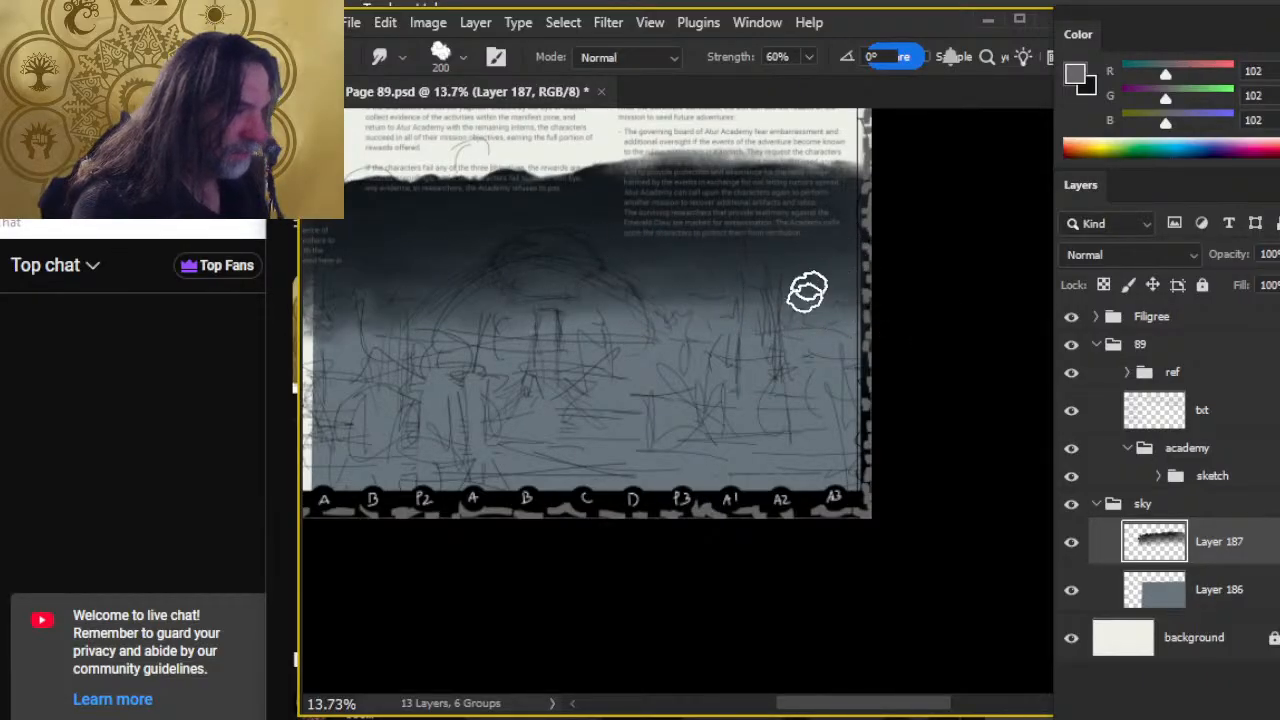
{"action": "mouse_move", "coordinate": [808, 291]}
{"action": "left_mouse_down"}
{"action": "mouse_move", "coordinate": [574, 363]}
{"action": "mouse_move", "coordinate": [534, 360]}
{"action": "left_mouse_up"}
Smudge the cloud band's left end downward into the blue-grey sky, finishing with a 250 px brush at 30% strength.
{"action": "key", "text": "z"}
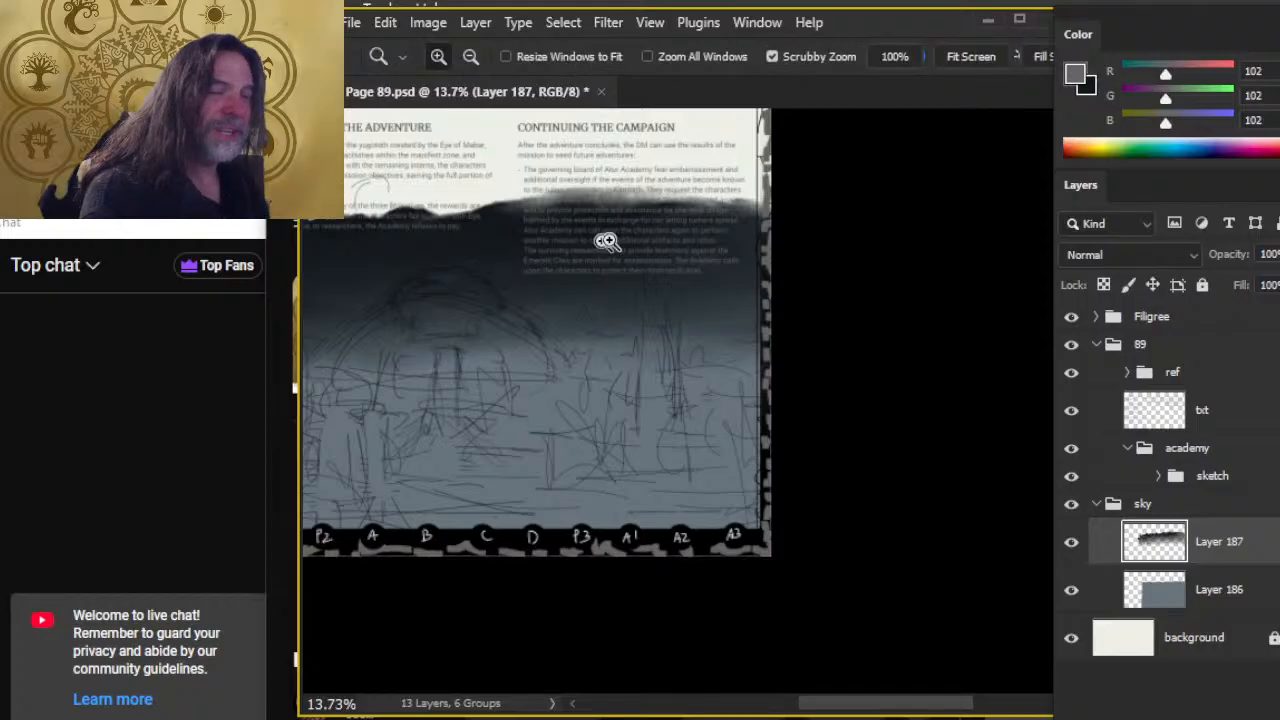
{"action": "left_click", "coordinate": [606, 241]}
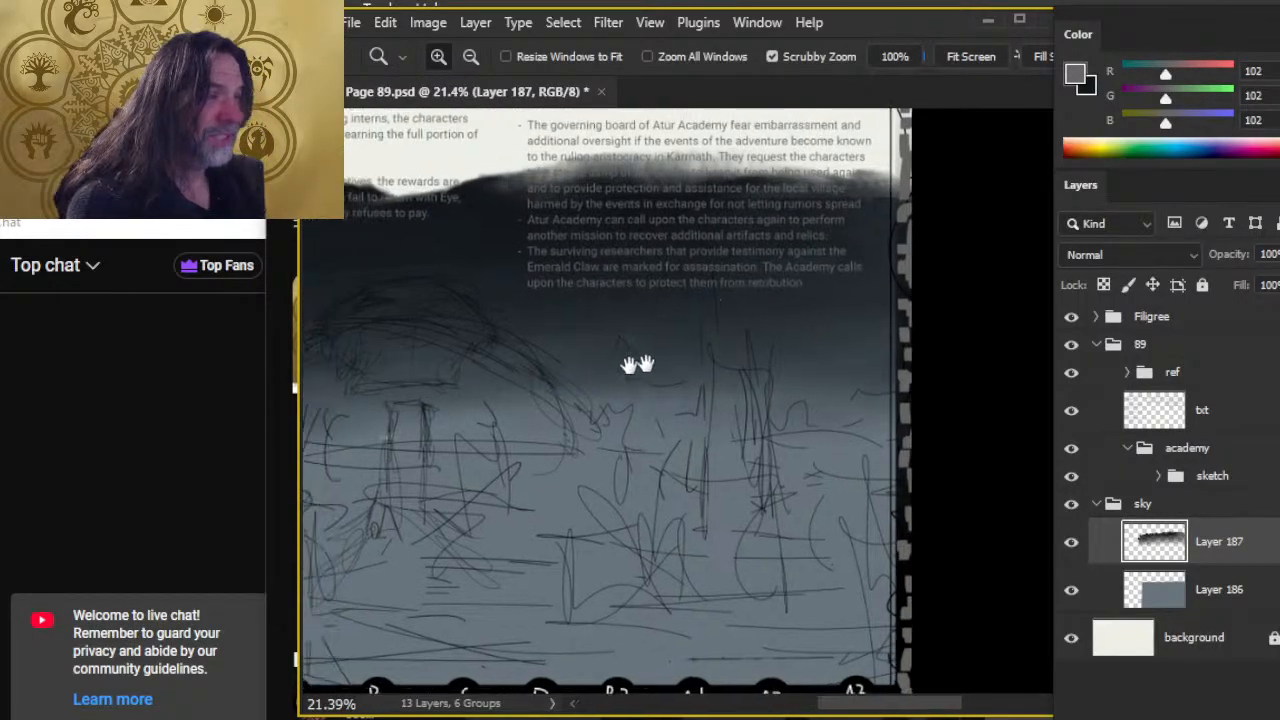
{"action": "left_click_drag", "start_coordinate": [640, 363], "coordinate": [740, 324]}
{"action": "left_click_drag", "start_coordinate": [764, 394], "coordinate": [711, 461]}
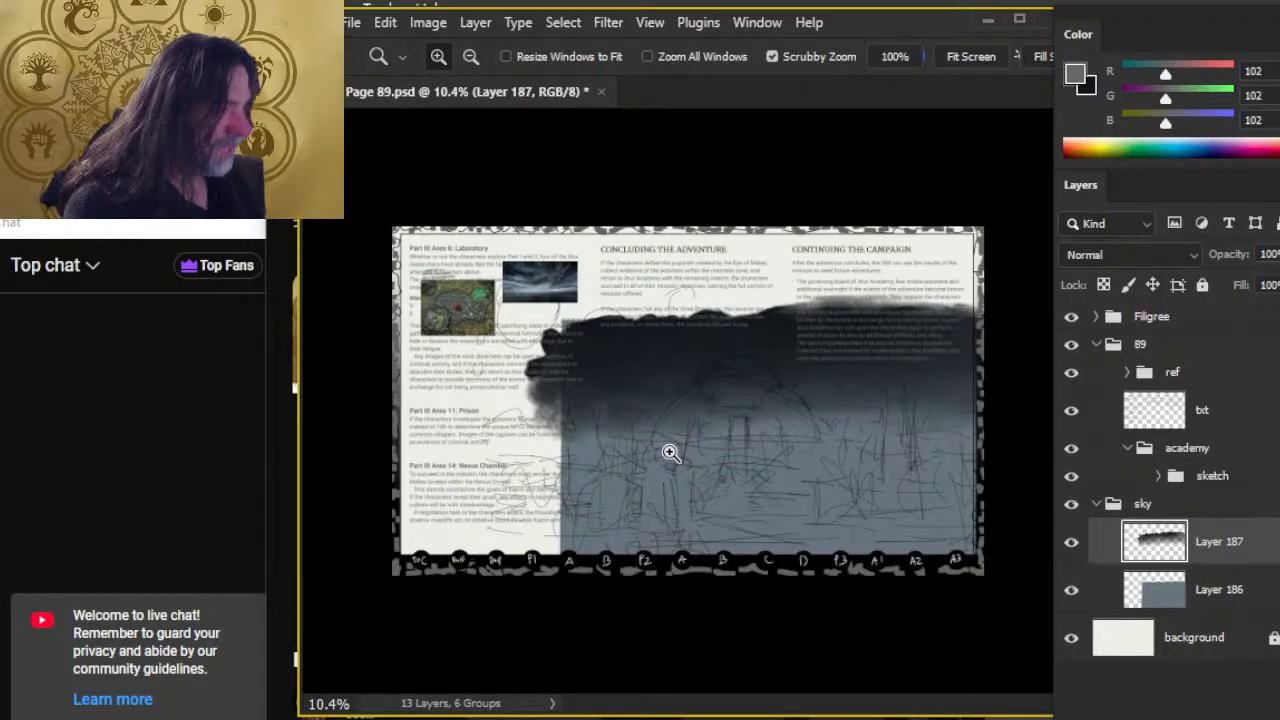
{"action": "left_click_drag", "start_coordinate": [673, 398], "coordinate": [700, 398]}
{"action": "key", "text": "r"}
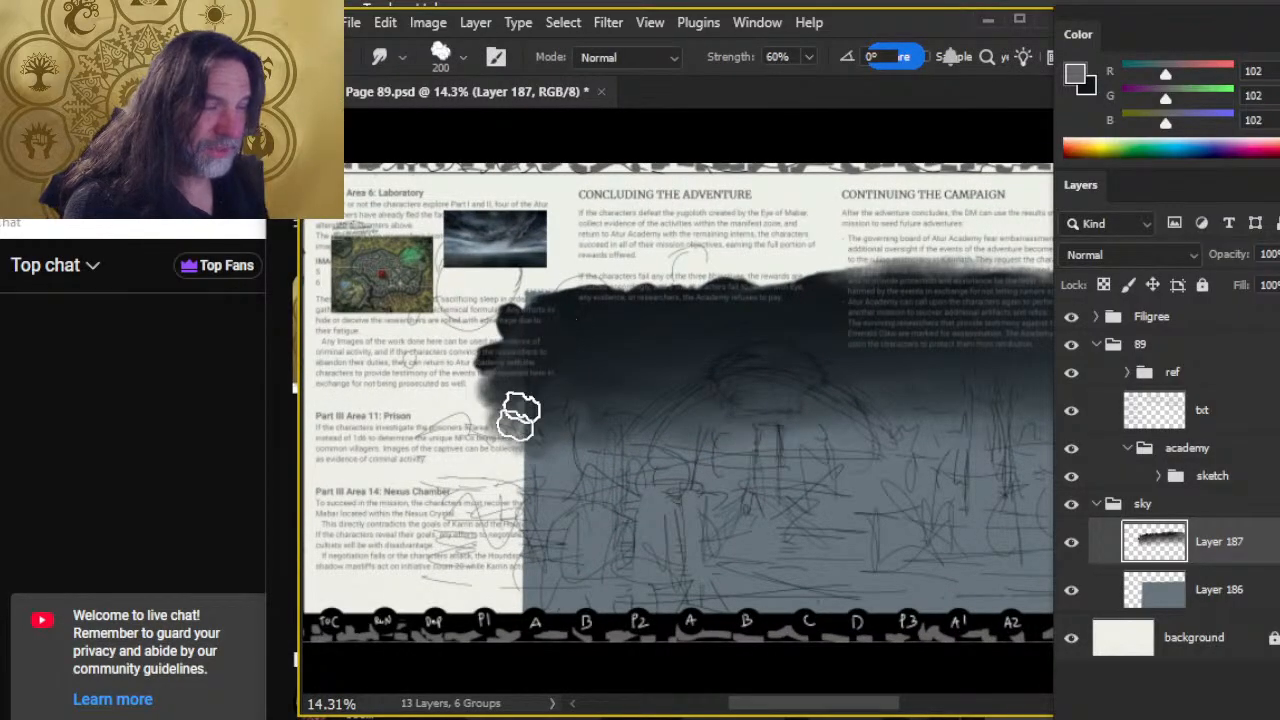
{"action": "left_click_drag", "start_coordinate": [518, 415], "coordinate": [536, 358]}
{"action": "mouse_move", "coordinate": [622, 395]}
{"action": "left_mouse_down"}
{"action": "mouse_move", "coordinate": [580, 430]}
{"action": "mouse_move", "coordinate": [694, 453]}
{"action": "mouse_move", "coordinate": [575, 409]}
{"action": "mouse_move", "coordinate": [596, 427]}
{"action": "mouse_move", "coordinate": [653, 400]}
{"action": "mouse_move", "coordinate": [535, 452]}
{"action": "mouse_move", "coordinate": [585, 345]}
{"action": "mouse_move", "coordinate": [528, 481]}
{"action": "mouse_move", "coordinate": [607, 360]}
{"action": "mouse_move", "coordinate": [654, 433]}
{"action": "left_mouse_up"}
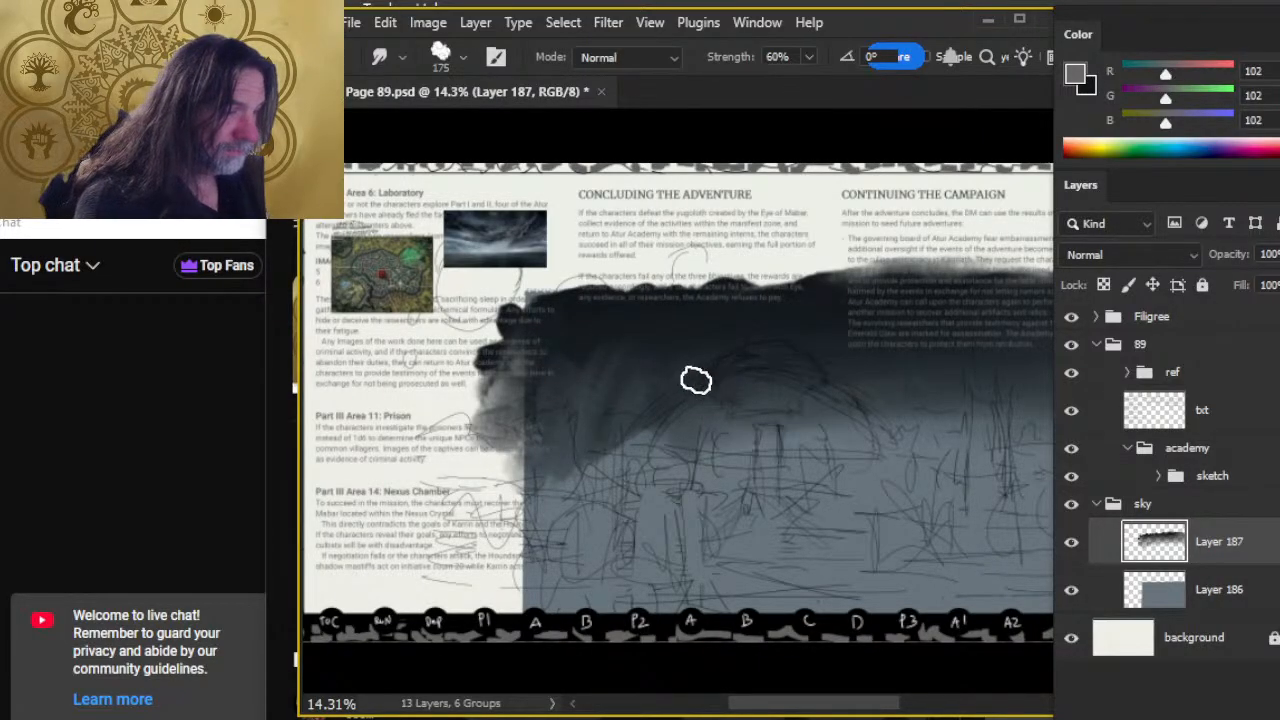
{"action": "mouse_move", "coordinate": [699, 380]}
{"action": "left_mouse_down"}
{"action": "mouse_move", "coordinate": [616, 392]}
{"action": "mouse_move", "coordinate": [724, 369]}
{"action": "mouse_move", "coordinate": [605, 397]}
{"action": "mouse_move", "coordinate": [583, 364]}
{"action": "mouse_move", "coordinate": [562, 398]}
{"action": "mouse_move", "coordinate": [640, 409]}
{"action": "mouse_move", "coordinate": [612, 427]}
{"action": "left_mouse_up"}
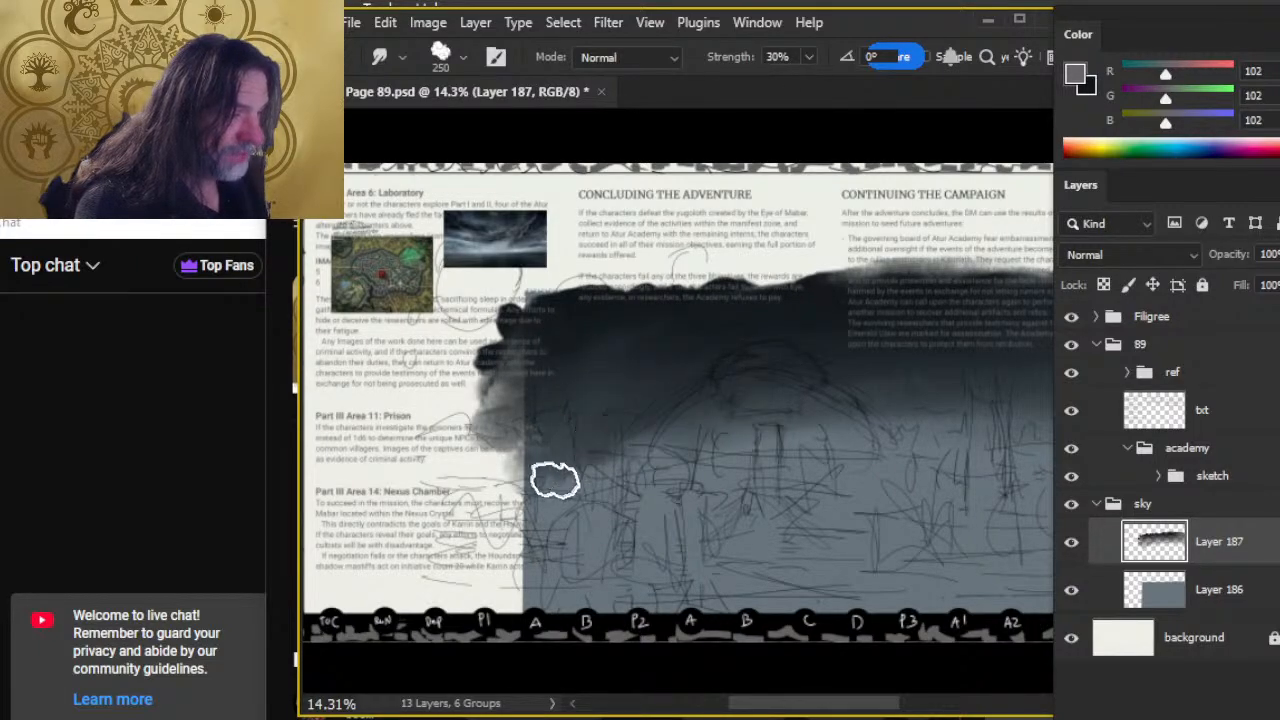
{"action": "mouse_move", "coordinate": [555, 481]}
{"action": "left_mouse_down"}
{"action": "mouse_move", "coordinate": [882, 400]}
{"action": "mouse_move", "coordinate": [762, 383]}
{"action": "mouse_move", "coordinate": [565, 465]}
{"action": "mouse_move", "coordinate": [738, 369]}
{"action": "mouse_move", "coordinate": [567, 345]}
{"action": "left_mouse_up"}
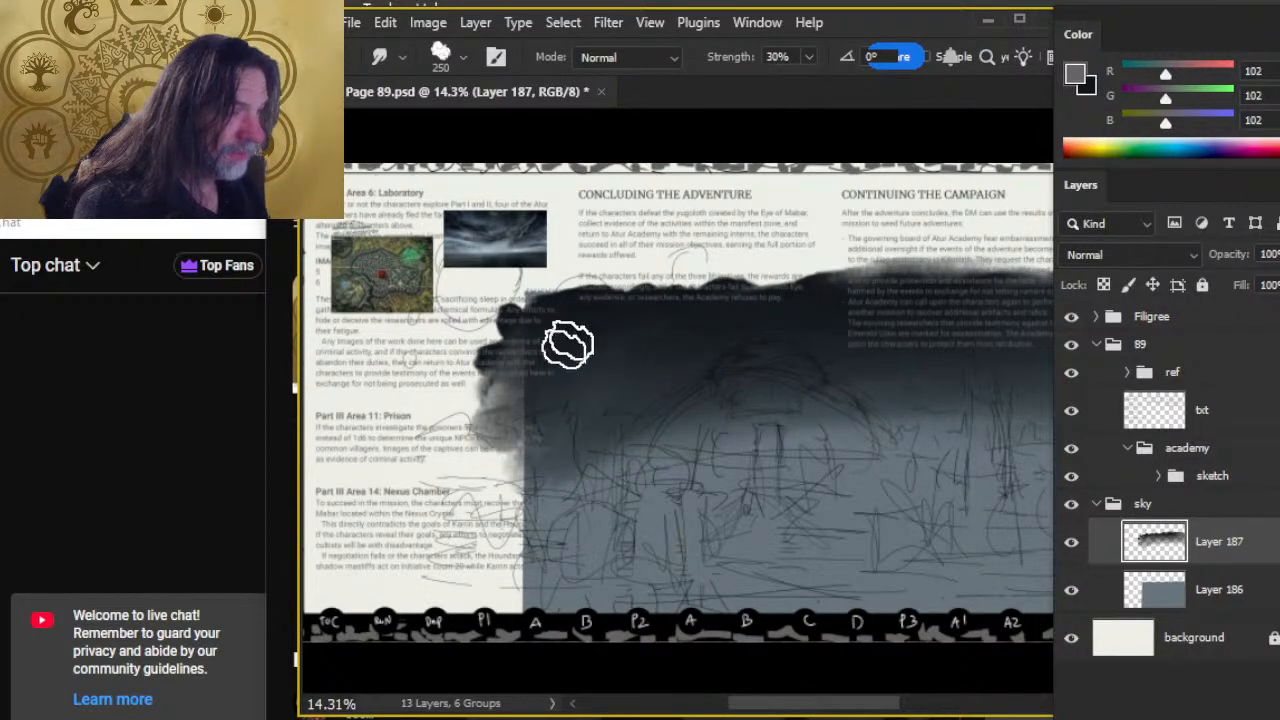
Smudge the hard left edge of the blue-grey sky block on Layer 186 into a soft fade beside the page text.
{"action": "left_click_drag", "start_coordinate": [884, 454], "coordinate": [804, 373]}
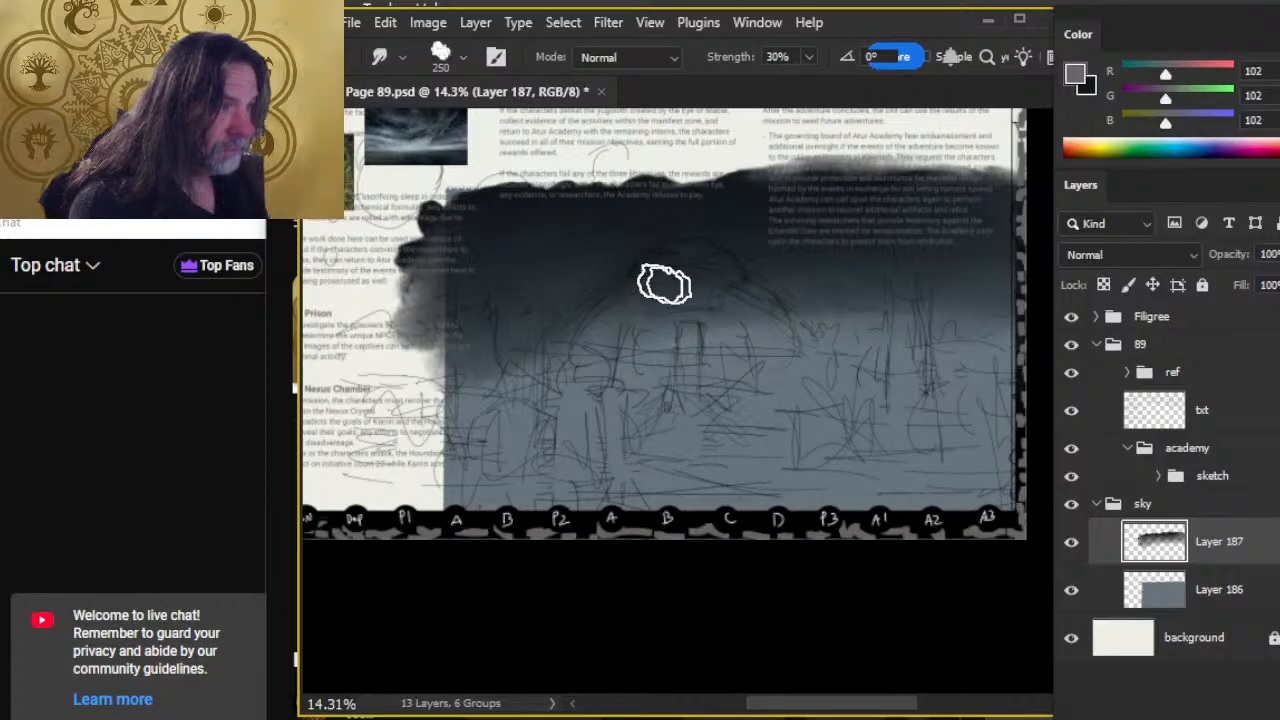
{"action": "left_click", "coordinate": [1215, 598]}
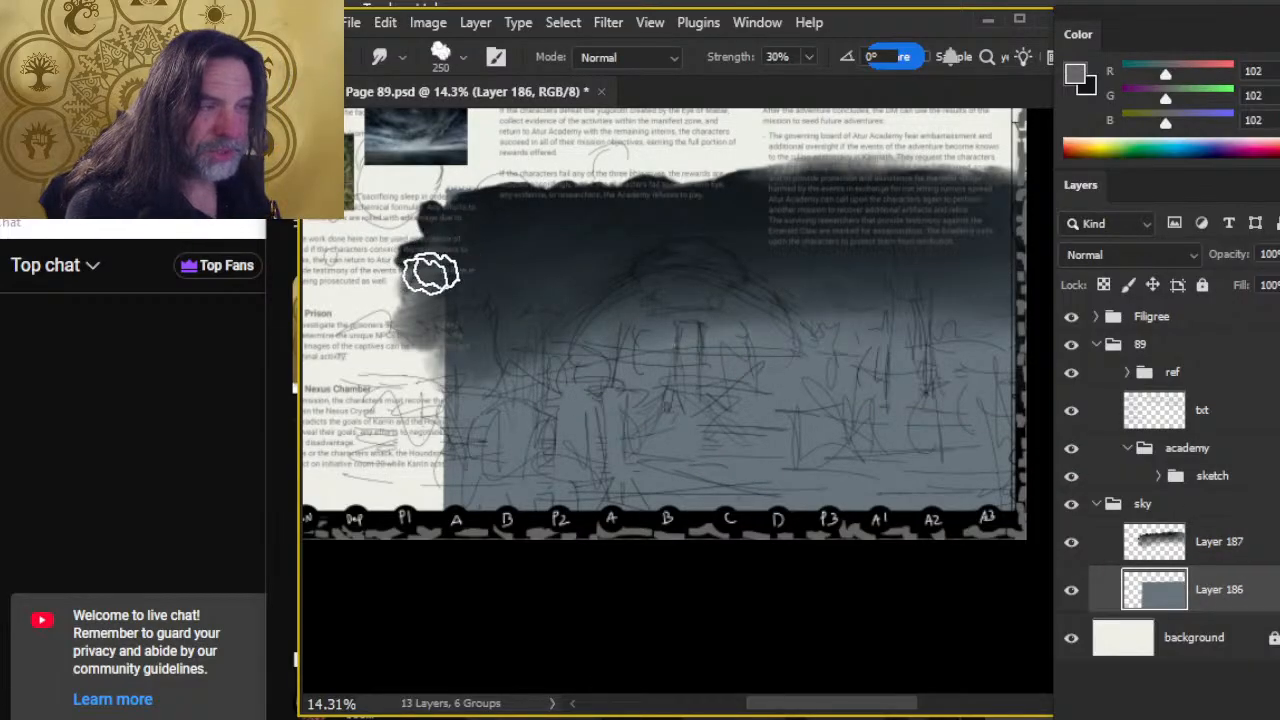
{"action": "mouse_move", "coordinate": [420, 355]}
{"action": "left_mouse_down"}
{"action": "mouse_move", "coordinate": [485, 323]}
{"action": "mouse_move", "coordinate": [481, 270]}
{"action": "mouse_move", "coordinate": [492, 304]}
{"action": "mouse_move", "coordinate": [426, 412]}
{"action": "mouse_move", "coordinate": [382, 454]}
{"action": "mouse_move", "coordinate": [434, 419]}
{"action": "mouse_move", "coordinate": [474, 414]}
{"action": "mouse_move", "coordinate": [395, 499]}
{"action": "mouse_move", "coordinate": [484, 413]}
{"action": "mouse_move", "coordinate": [480, 437]}
{"action": "mouse_move", "coordinate": [435, 505]}
{"action": "mouse_move", "coordinate": [500, 339]}
{"action": "mouse_move", "coordinate": [481, 277]}
{"action": "mouse_move", "coordinate": [424, 322]}
{"action": "mouse_move", "coordinate": [507, 289]}
{"action": "mouse_move", "coordinate": [426, 438]}
{"action": "mouse_move", "coordinate": [529, 307]}
{"action": "mouse_move", "coordinate": [463, 291]}
{"action": "mouse_move", "coordinate": [538, 342]}
{"action": "mouse_move", "coordinate": [545, 276]}
{"action": "mouse_move", "coordinate": [443, 472]}
{"action": "mouse_move", "coordinate": [493, 257]}
{"action": "left_mouse_up"}
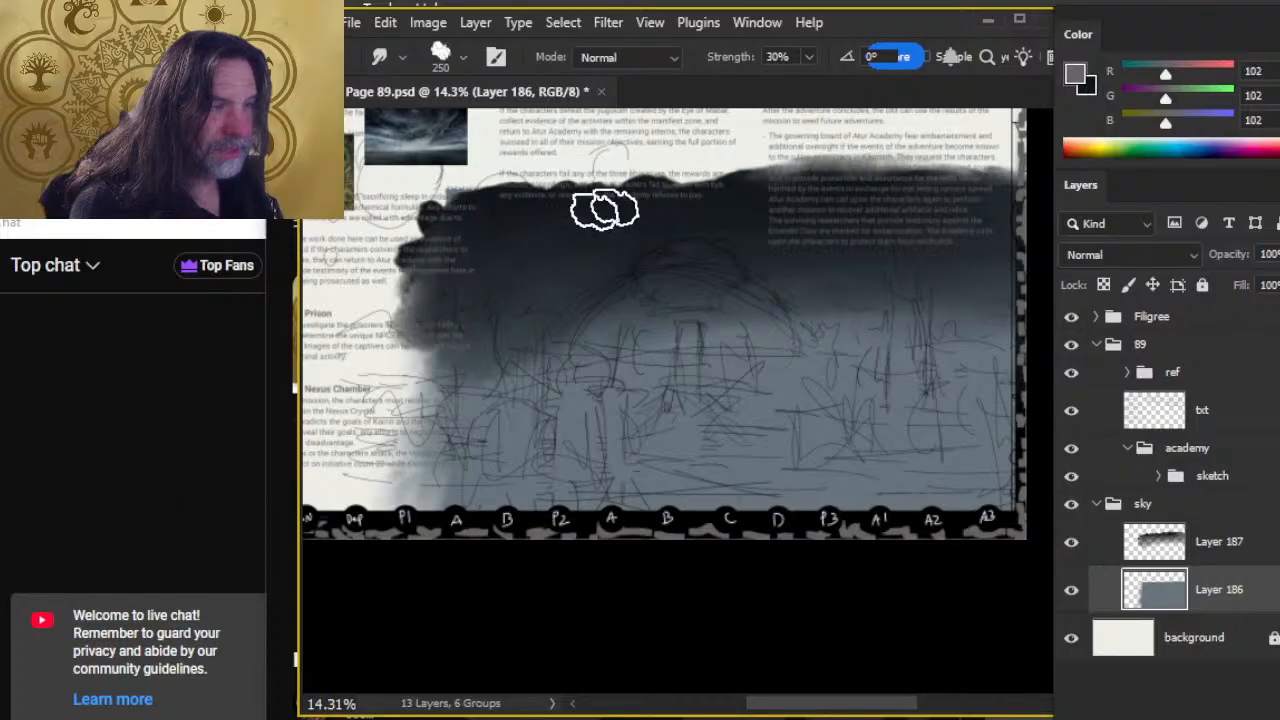
{"action": "mouse_move", "coordinate": [604, 210]}
{"action": "left_mouse_down"}
{"action": "mouse_move", "coordinate": [700, 183]}
{"action": "mouse_move", "coordinate": [639, 207]}
{"action": "mouse_move", "coordinate": [904, 190]}
{"action": "mouse_move", "coordinate": [784, 205]}
{"action": "mouse_move", "coordinate": [1004, 198]}
{"action": "mouse_move", "coordinate": [1025, 252]}
{"action": "left_mouse_up"}
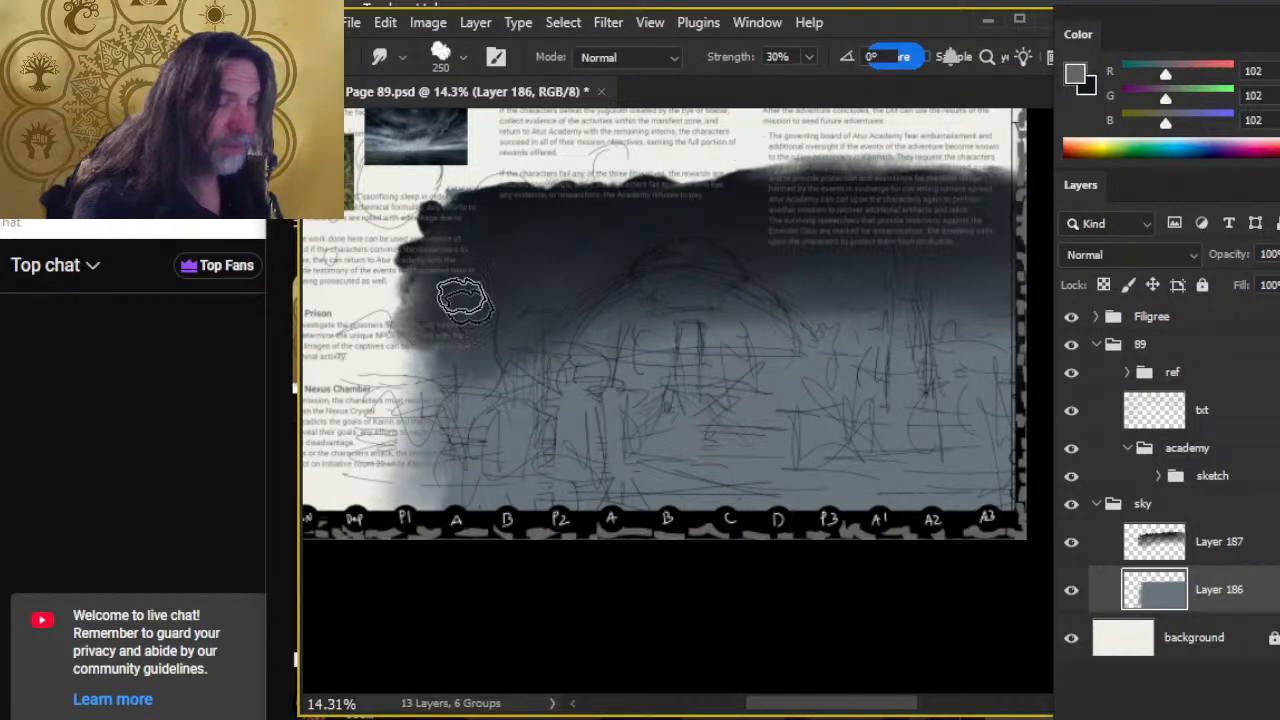
Check the city map reference up close, and smudge the cloud band's lumpy left end on Layer 187 into a soft fade.
{"action": "left_click_drag", "start_coordinate": [366, 186], "coordinate": [484, 250]}
{"action": "key", "text": "z"}
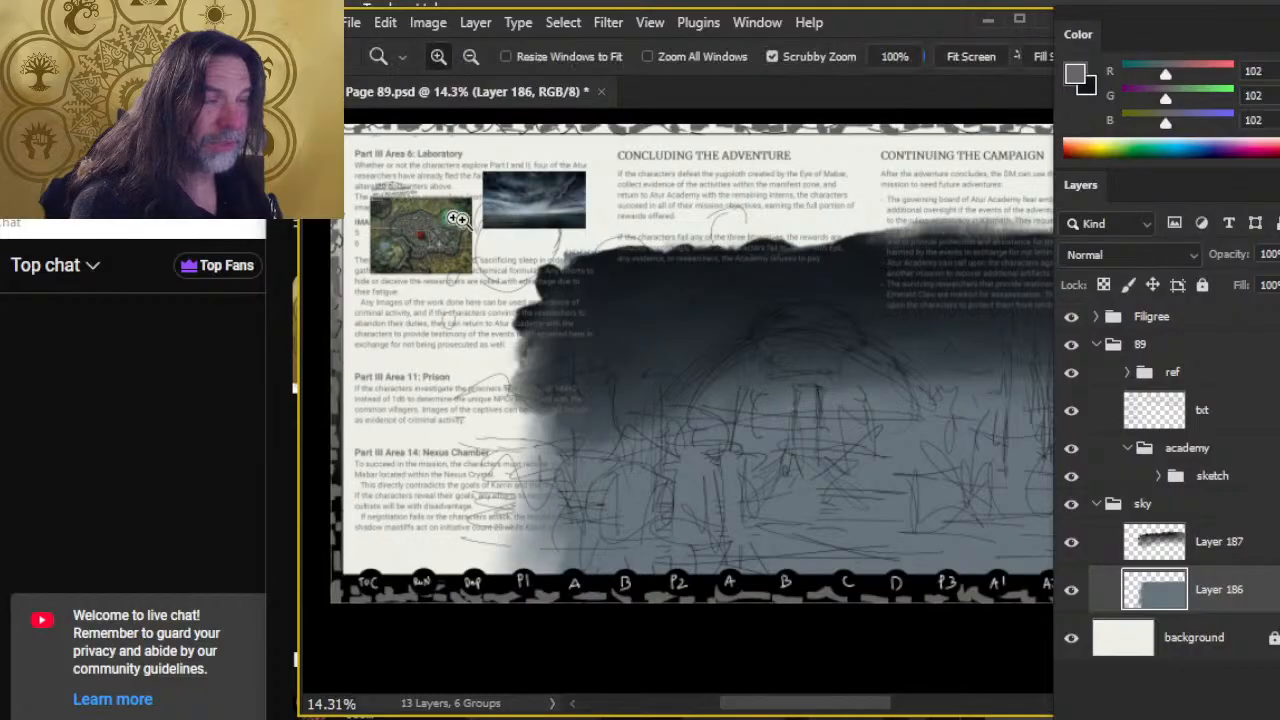
{"action": "left_click_drag", "start_coordinate": [438, 212], "coordinate": [655, 287]}
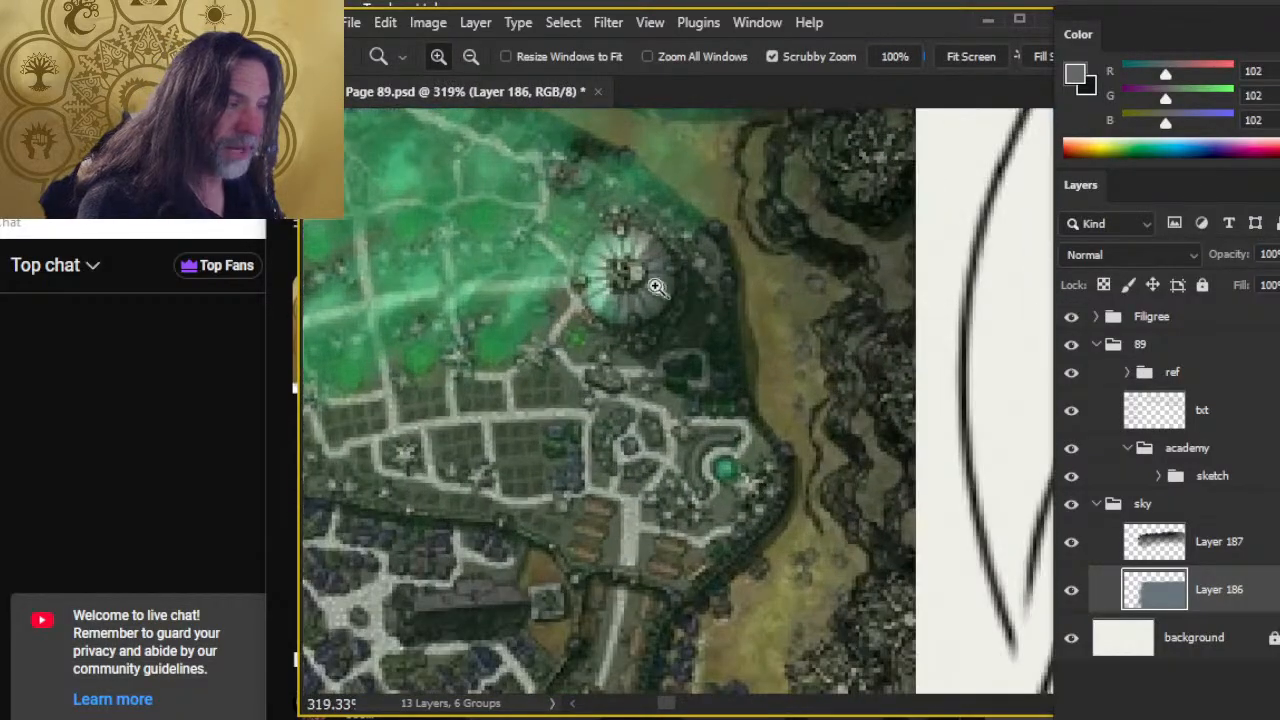
{"action": "scroll", "coordinate": [669, 338], "scroll_direction": "down", "scroll_amount": 8}
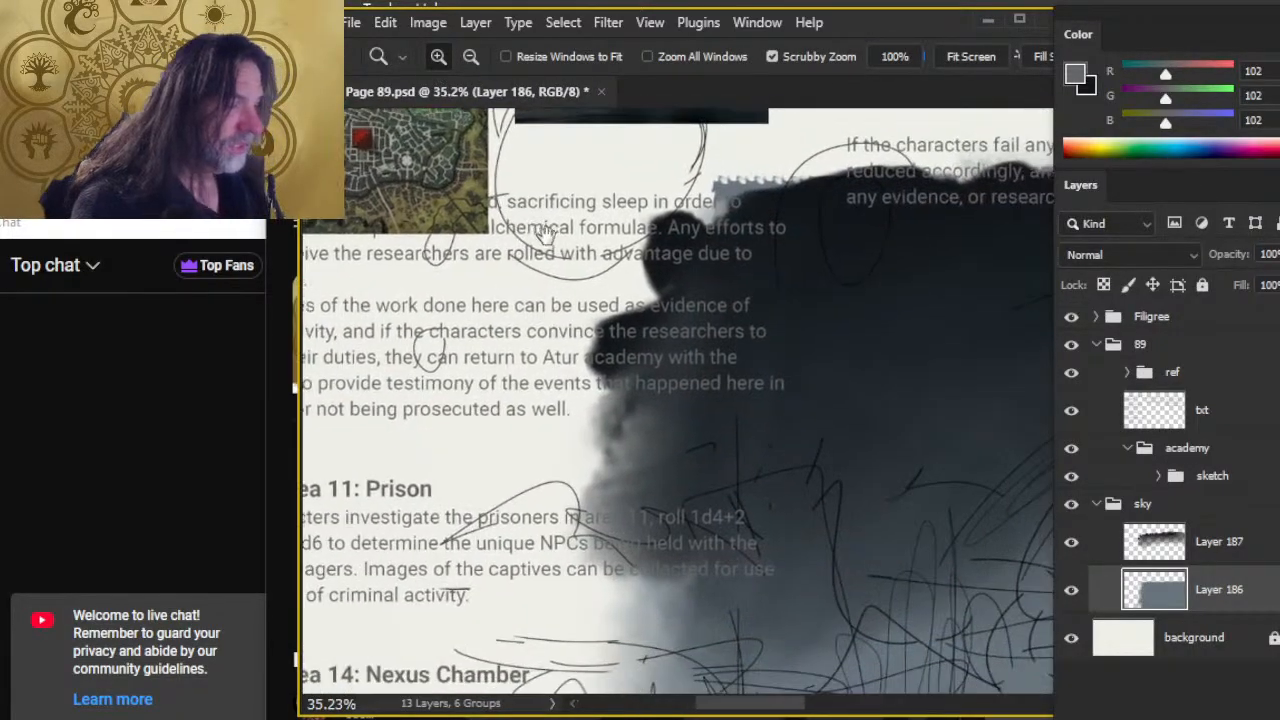
{"action": "scroll", "coordinate": [810, 448], "scroll_direction": "down", "scroll_amount": 2}
{"action": "left_click_drag", "start_coordinate": [800, 429], "coordinate": [614, 289]}
{"action": "key", "text": "r"}
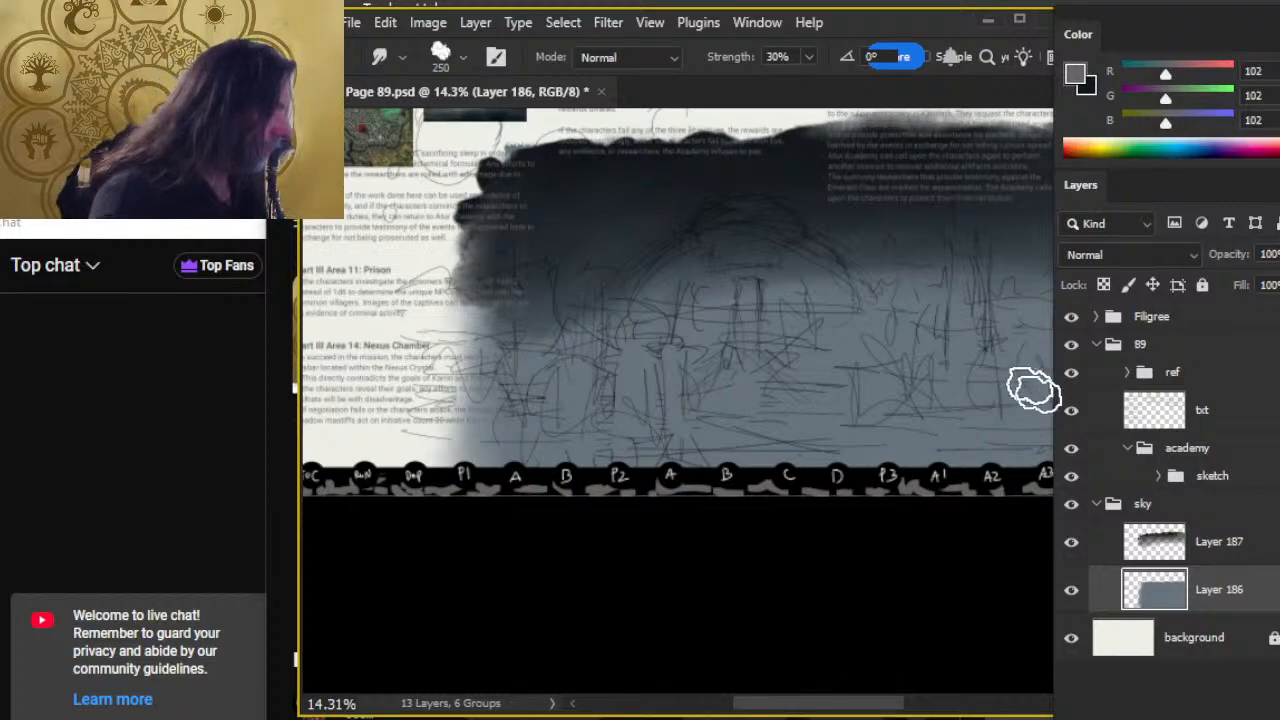
{"action": "left_click", "coordinate": [1228, 557]}
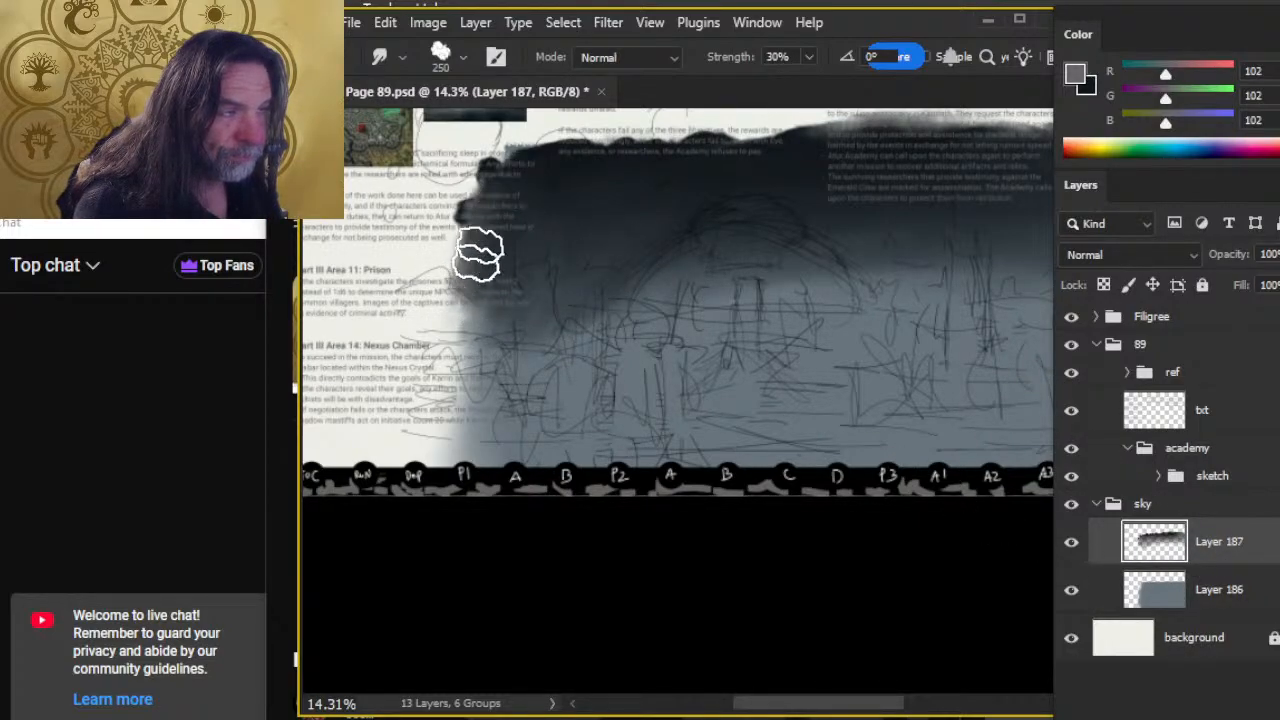
{"action": "mouse_move", "coordinate": [574, 200]}
{"action": "left_mouse_down"}
{"action": "mouse_move", "coordinate": [485, 216]}
{"action": "mouse_move", "coordinate": [463, 311]}
{"action": "mouse_move", "coordinate": [506, 196]}
{"action": "mouse_move", "coordinate": [442, 328]}
{"action": "left_mouse_up"}
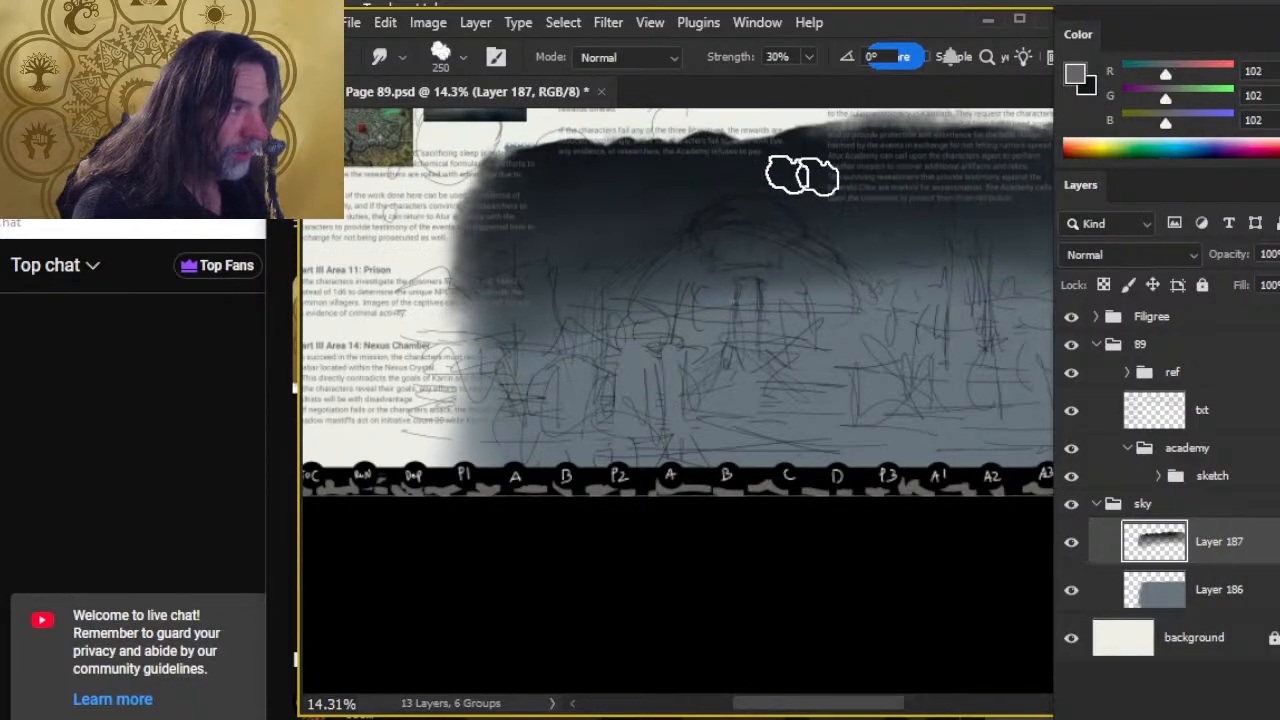
{"action": "left_click_drag", "start_coordinate": [862, 299], "coordinate": [691, 247]}
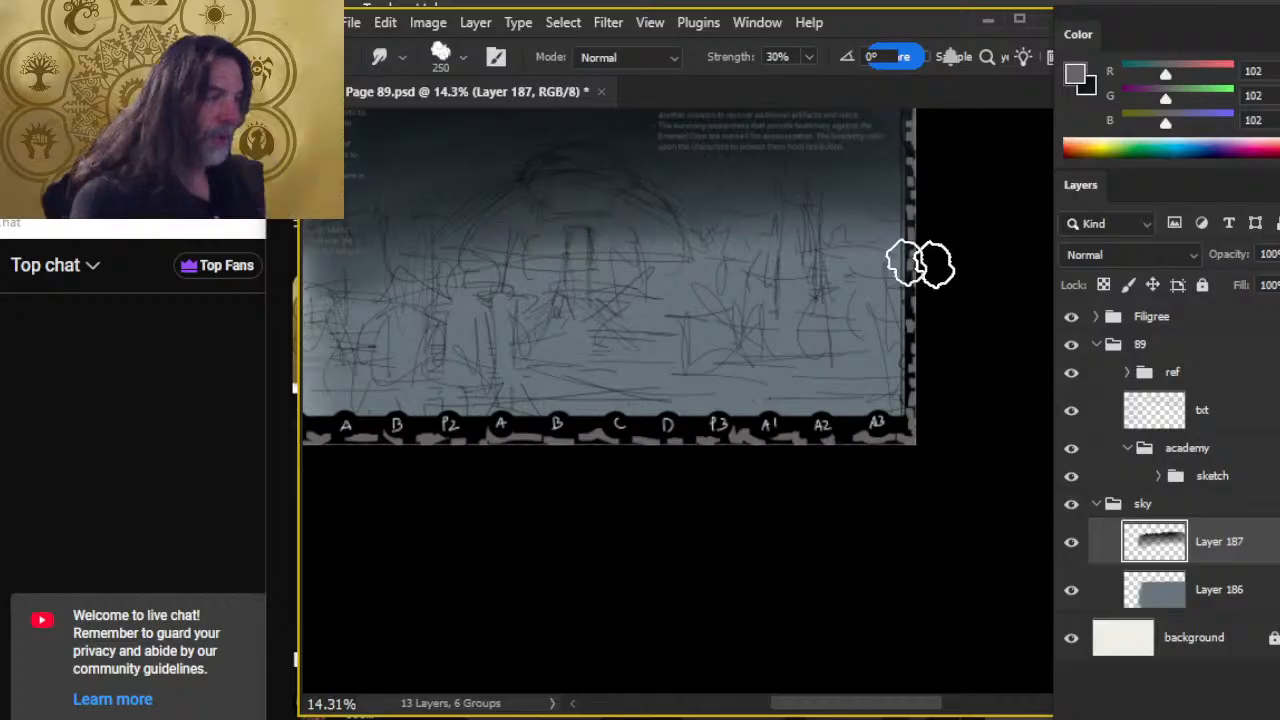
Smudge the cloud band's upper edge and underside on Layer 187 into an even gradient with the 250 px Smudge - Clouds brush.
{"action": "right_click", "coordinate": [690, 290]}
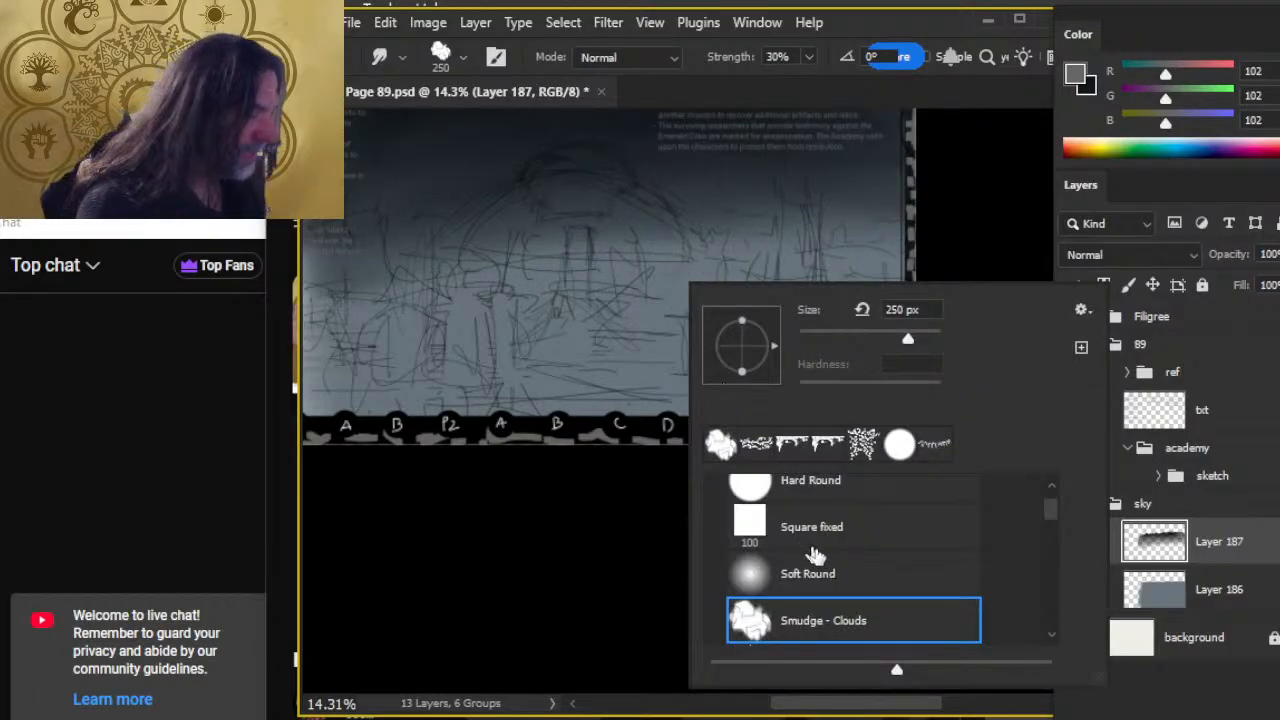
{"action": "mouse_move", "coordinate": [1045, 500]}
{"action": "left_mouse_down"}
{"action": "mouse_move", "coordinate": [1049, 560]}
{"action": "mouse_move", "coordinate": [1053, 507]}
{"action": "mouse_move", "coordinate": [1051, 545]}
{"action": "left_mouse_up"}
{"action": "left_click", "coordinate": [984, 198]}
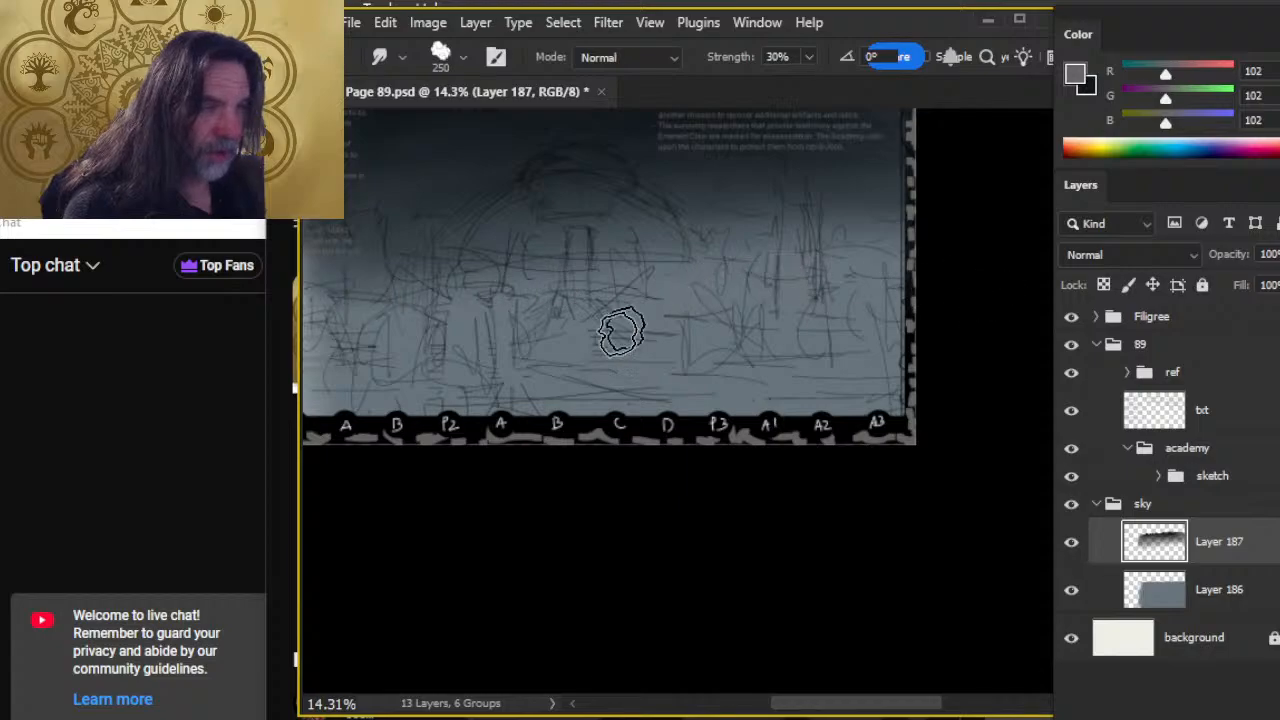
{"action": "left_click_drag", "start_coordinate": [621, 326], "coordinate": [764, 447]}
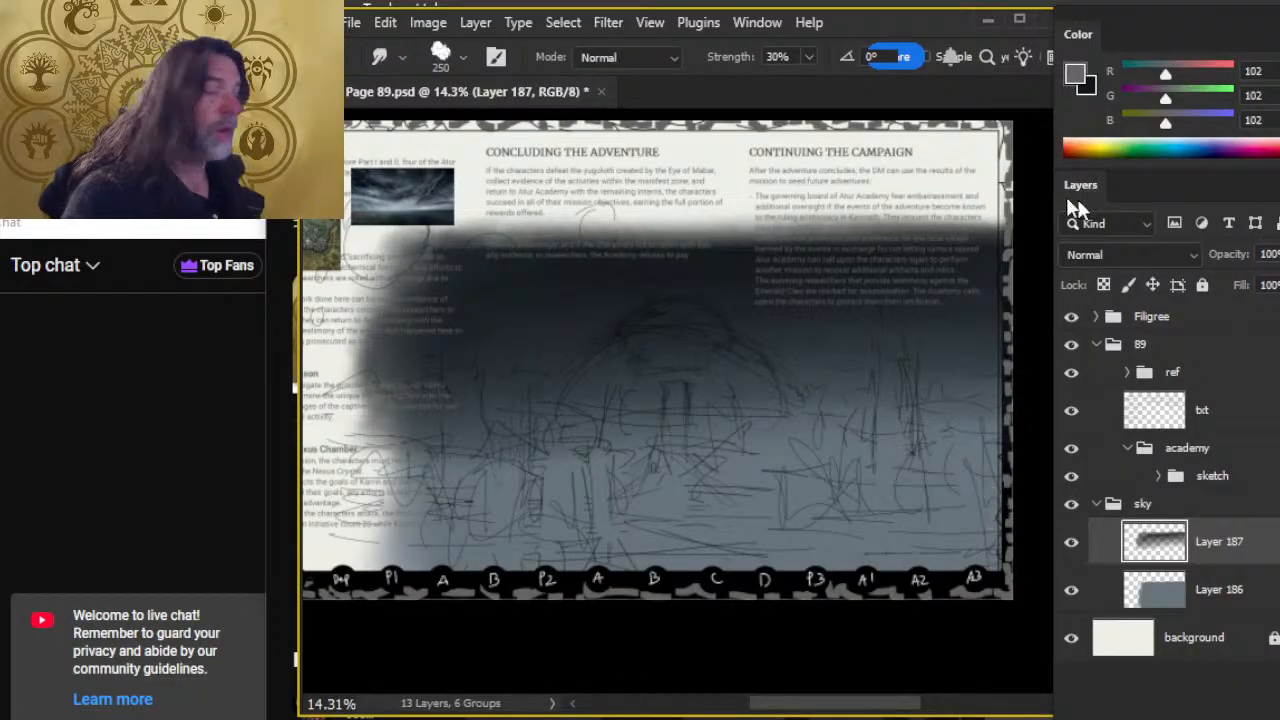
Add a new empty layer above Layer 187 in the sky group.
{"action": "key", "text": "ctrl+shift+alt+n"}
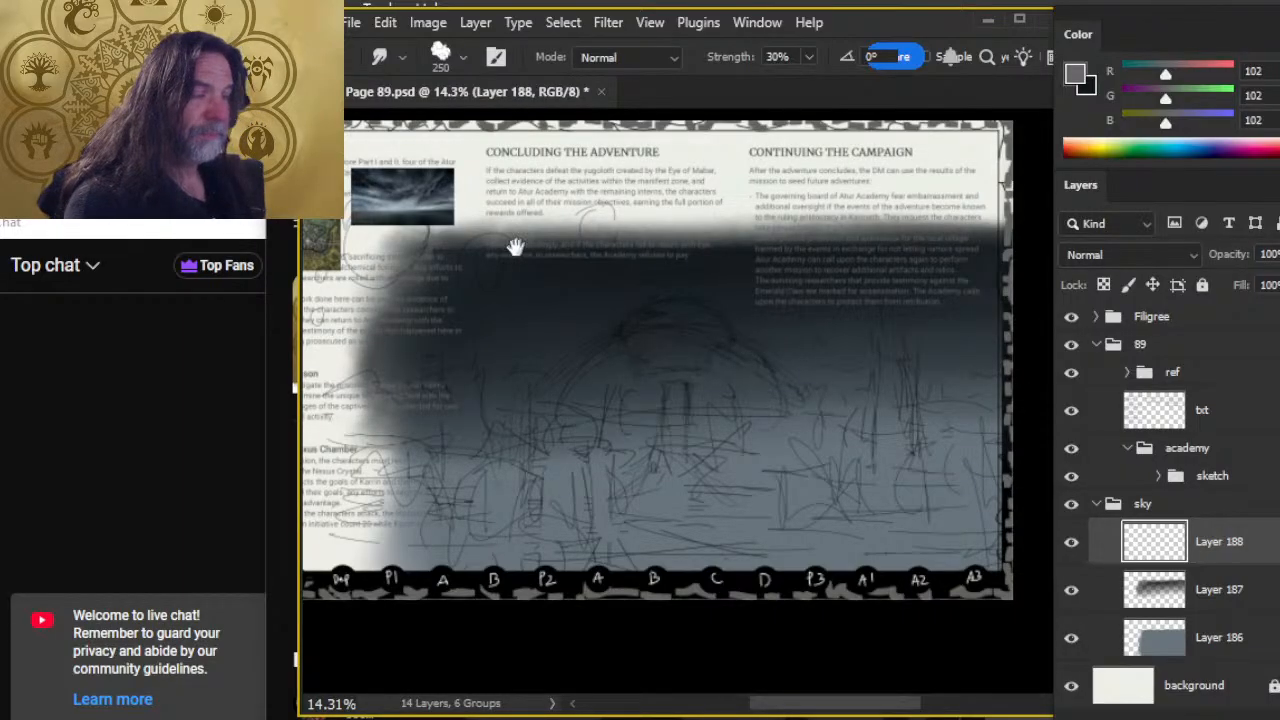
{"action": "left_click_drag", "start_coordinate": [516, 248], "coordinate": [575, 311]}
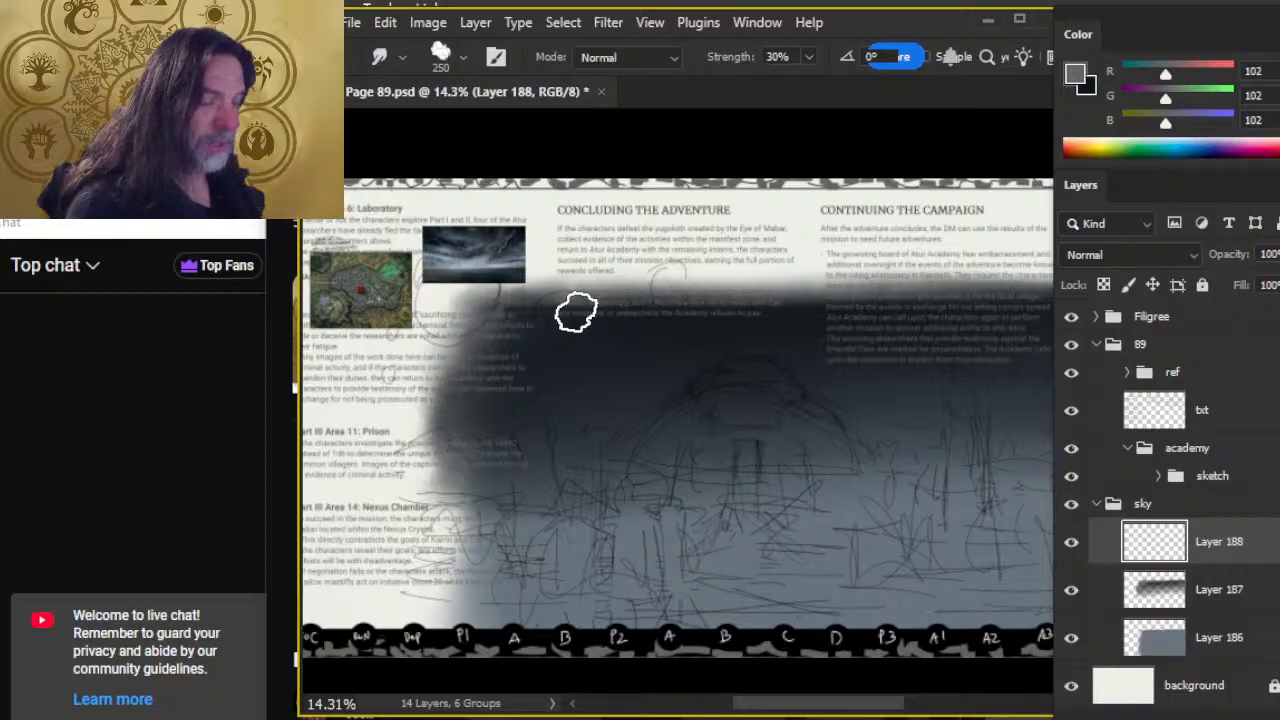
{"action": "key", "text": "z"}
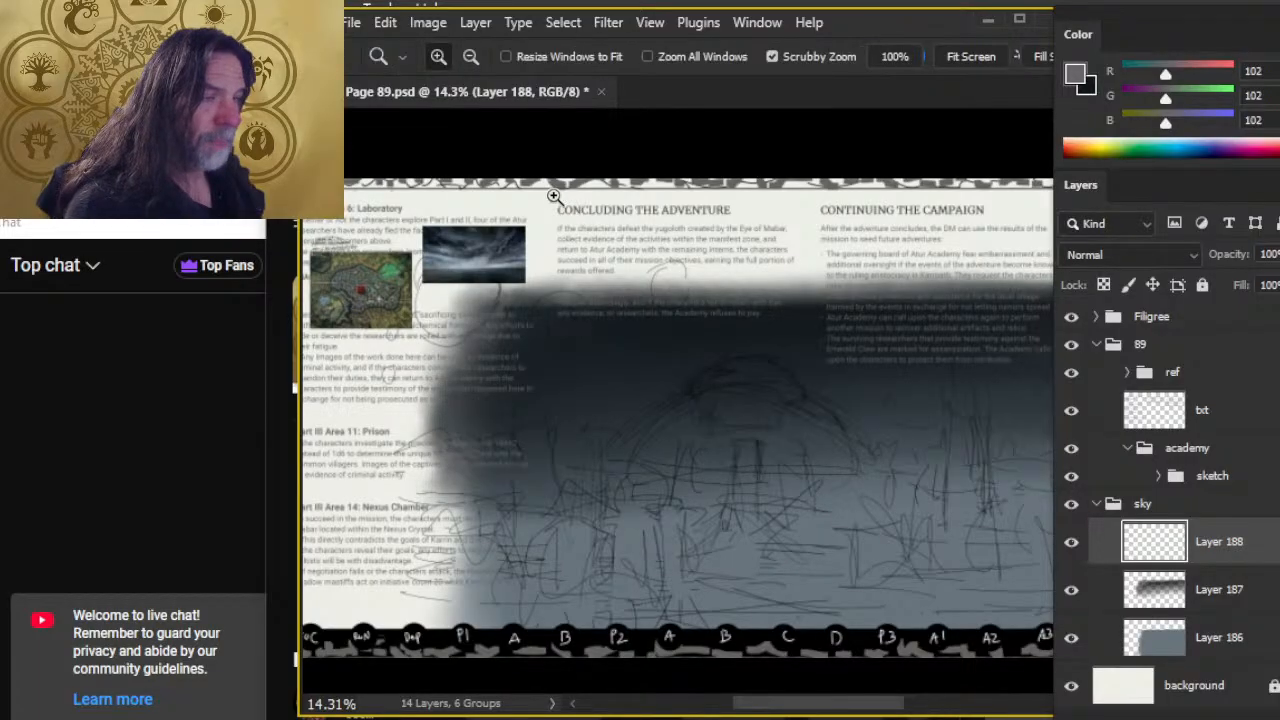
Examine the storm-sky reference up close and sample its near-black cloud colour, RGB 14, 17, 22, as the painting colour.
{"action": "left_click_drag", "start_coordinate": [439, 256], "coordinate": [516, 358]}
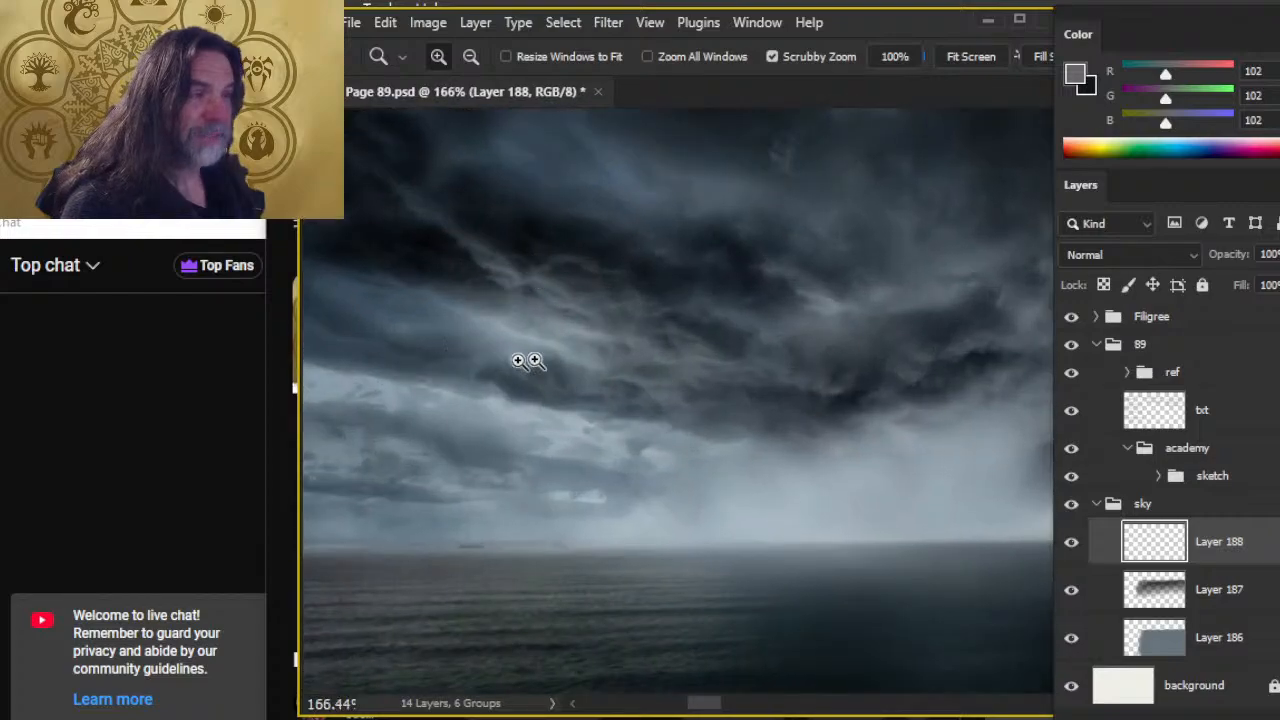
{"action": "mouse_move", "coordinate": [566, 247]}
{"action": "left_mouse_down"}
{"action": "mouse_move", "coordinate": [669, 374]}
{"action": "mouse_move", "coordinate": [631, 343]}
{"action": "mouse_move", "coordinate": [670, 350]}
{"action": "mouse_move", "coordinate": [643, 349]}
{"action": "left_mouse_up"}
{"action": "key", "text": "b"}
{"action": "key", "text": "z"}
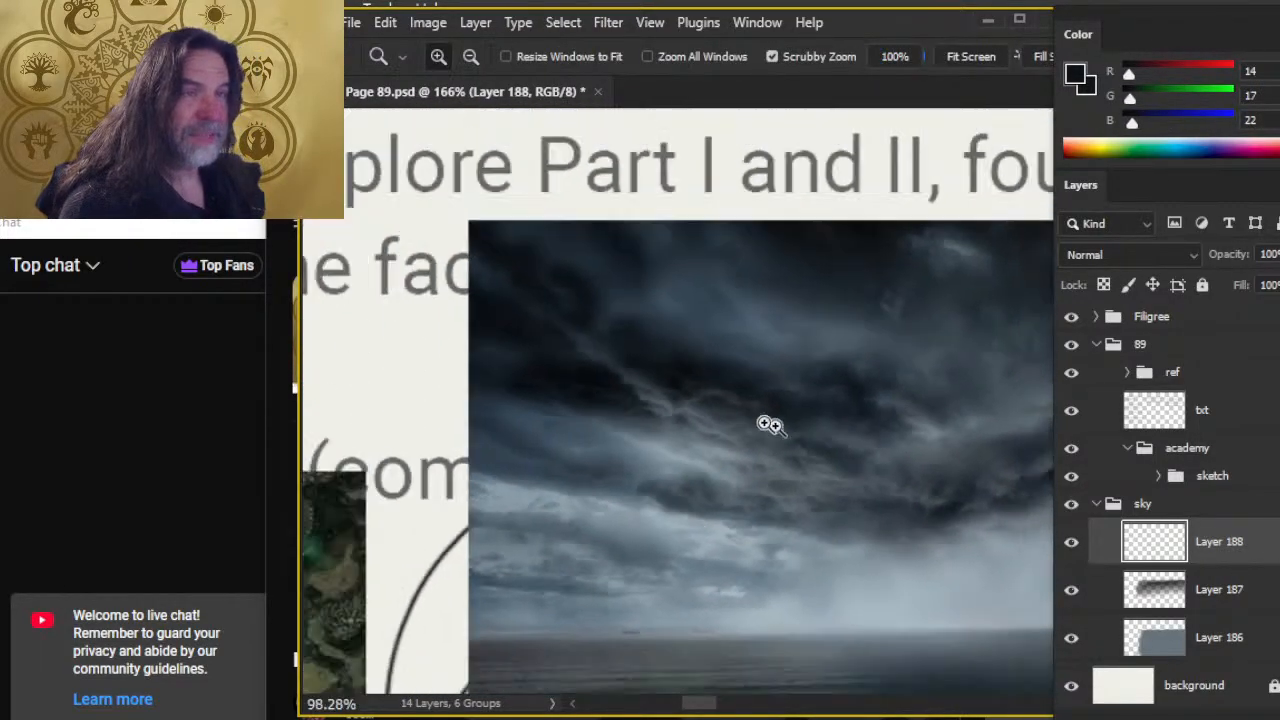
{"action": "left_click_drag", "start_coordinate": [856, 429], "coordinate": [560, 371]}
{"action": "scroll", "coordinate": [580, 380], "scroll_direction": "down", "scroll_amount": 3}
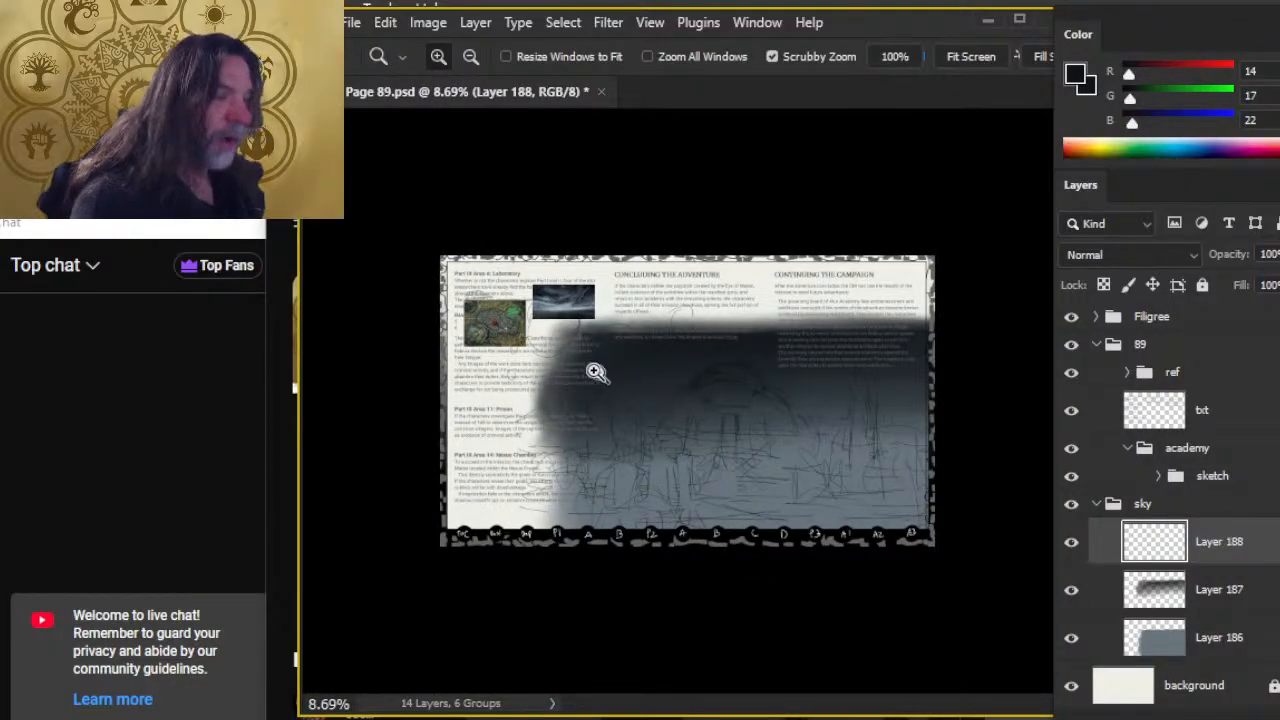
{"action": "left_click_drag", "start_coordinate": [595, 372], "coordinate": [626, 437]}
Paint near-black streaks into the left and right parts of the cloud band on Layer 188, and smudge them soft at 30% strength.
{"action": "key", "text": "b"}
{"action": "left_click_drag", "start_coordinate": [566, 363], "coordinate": [678, 338]}
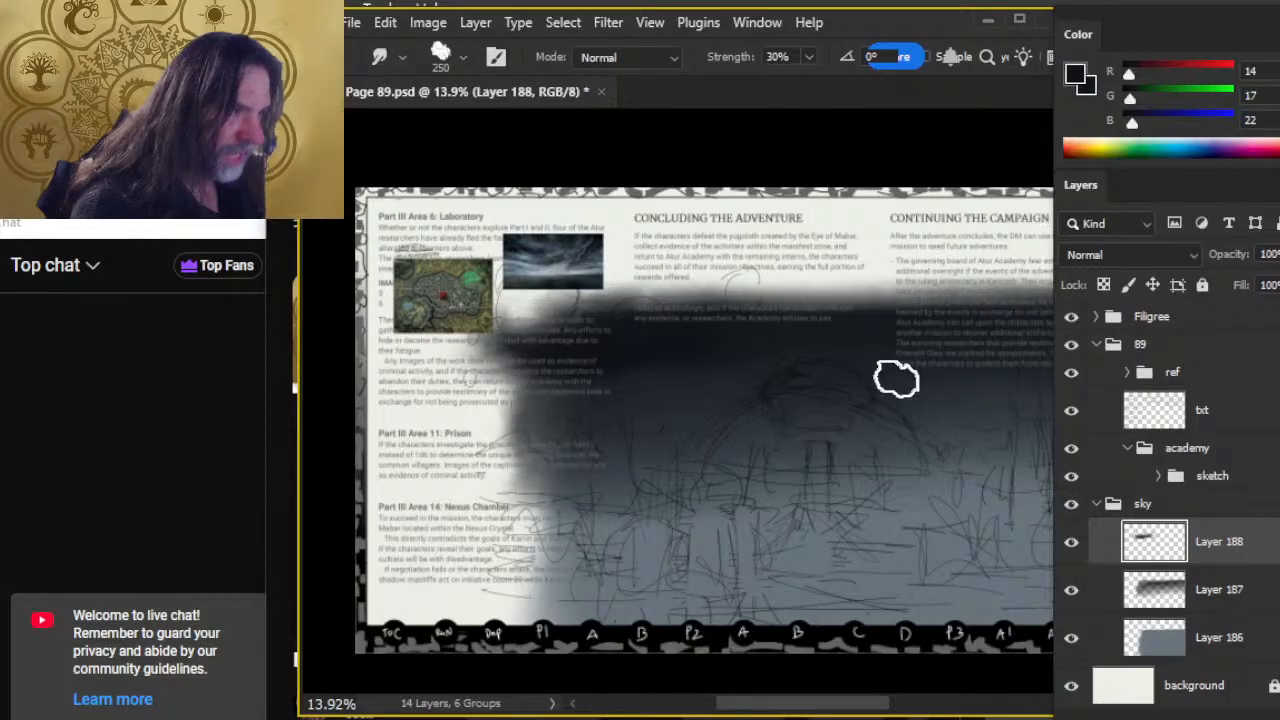
{"action": "mouse_move", "coordinate": [912, 415]}
{"action": "left_mouse_down"}
{"action": "mouse_move", "coordinate": [694, 386]}
{"action": "mouse_move", "coordinate": [641, 348]}
{"action": "left_mouse_up"}
{"action": "key", "text": "b"}
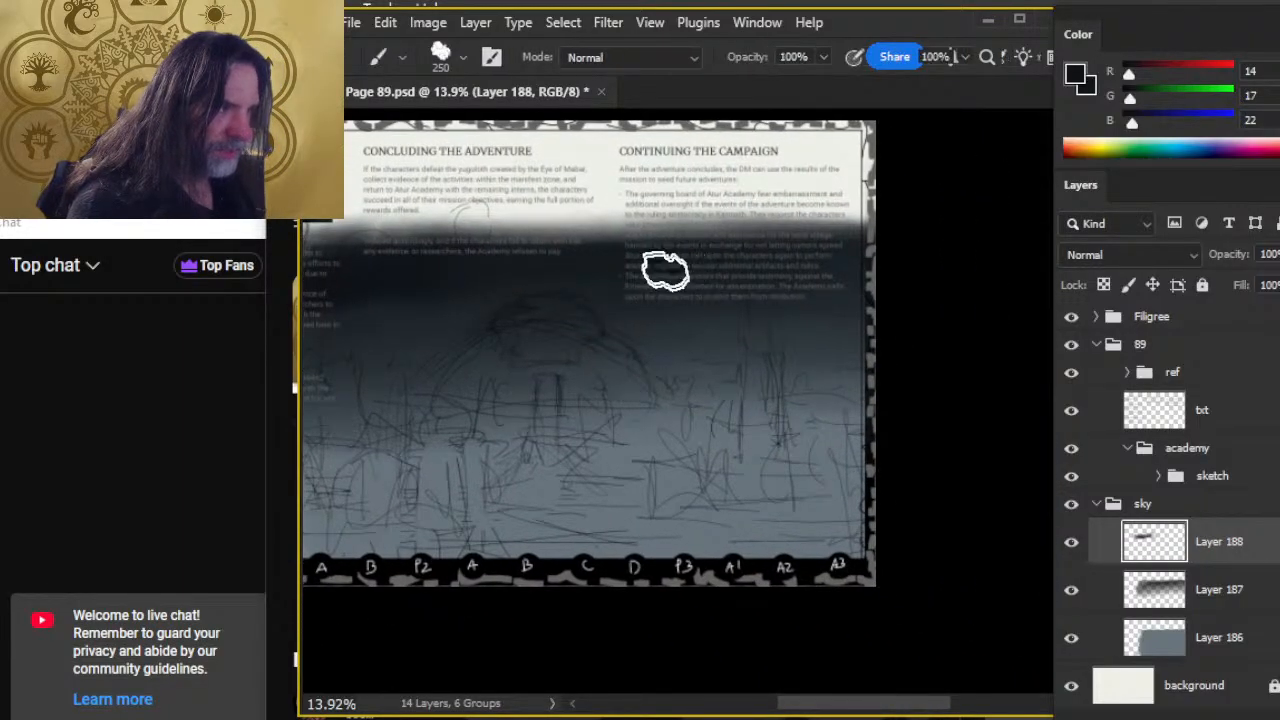
{"action": "left_click_drag", "start_coordinate": [666, 269], "coordinate": [846, 336]}
{"action": "key", "text": "r"}
{"action": "mouse_move", "coordinate": [684, 265]}
{"action": "left_mouse_down"}
{"action": "mouse_move", "coordinate": [874, 268]}
{"action": "mouse_move", "coordinate": [619, 280]}
{"action": "left_mouse_up"}
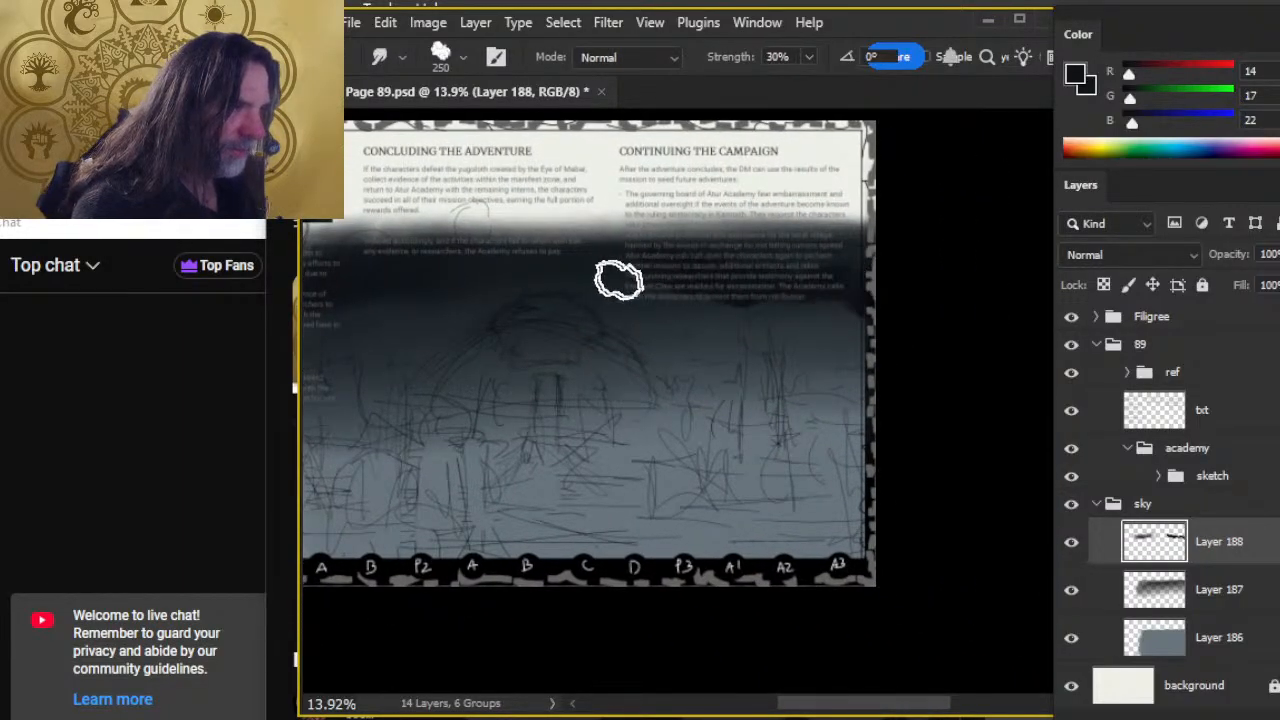
{"action": "mouse_move", "coordinate": [790, 318]}
{"action": "left_mouse_down"}
{"action": "mouse_move", "coordinate": [776, 285]}
{"action": "mouse_move", "coordinate": [878, 286]}
{"action": "mouse_move", "coordinate": [745, 287]}
{"action": "mouse_move", "coordinate": [793, 297]}
{"action": "left_mouse_up"}
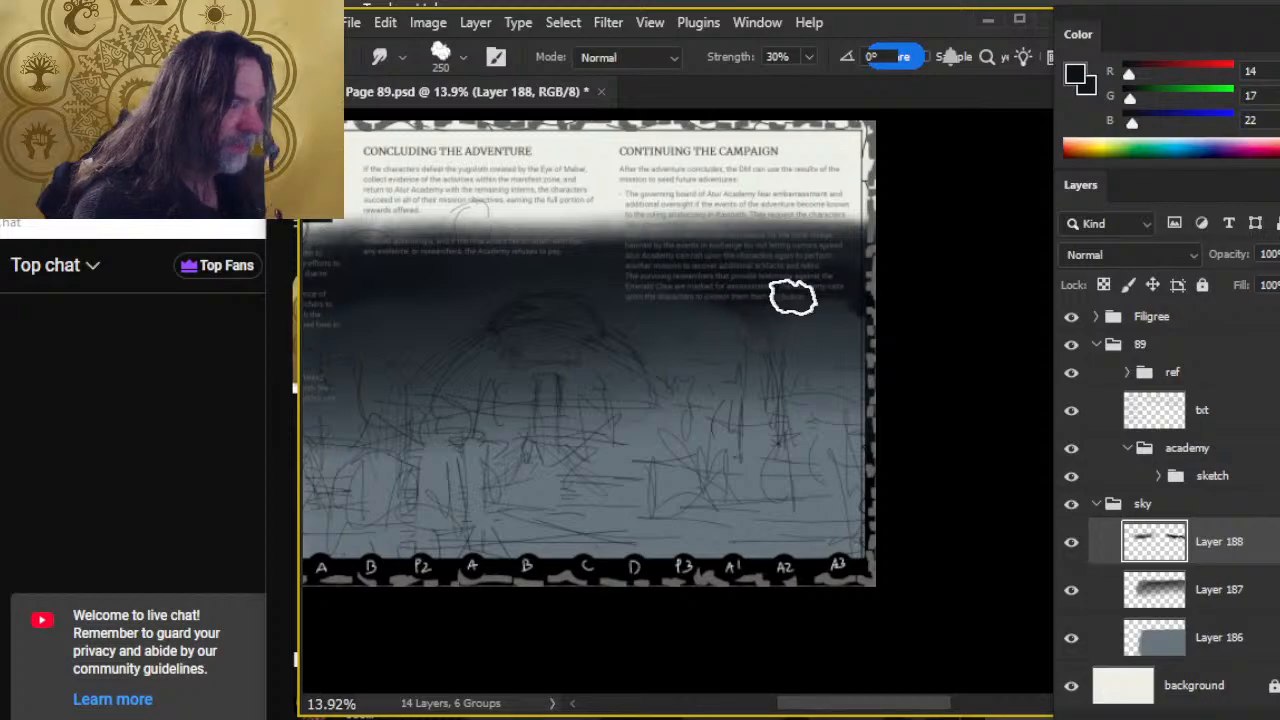
{"action": "mouse_move", "coordinate": [935, 301]}
{"action": "left_mouse_down"}
{"action": "mouse_move", "coordinate": [598, 263]}
{"action": "mouse_move", "coordinate": [674, 280]}
{"action": "mouse_move", "coordinate": [838, 247]}
{"action": "mouse_move", "coordinate": [757, 271]}
{"action": "mouse_move", "coordinate": [794, 299]}
{"action": "left_mouse_up"}
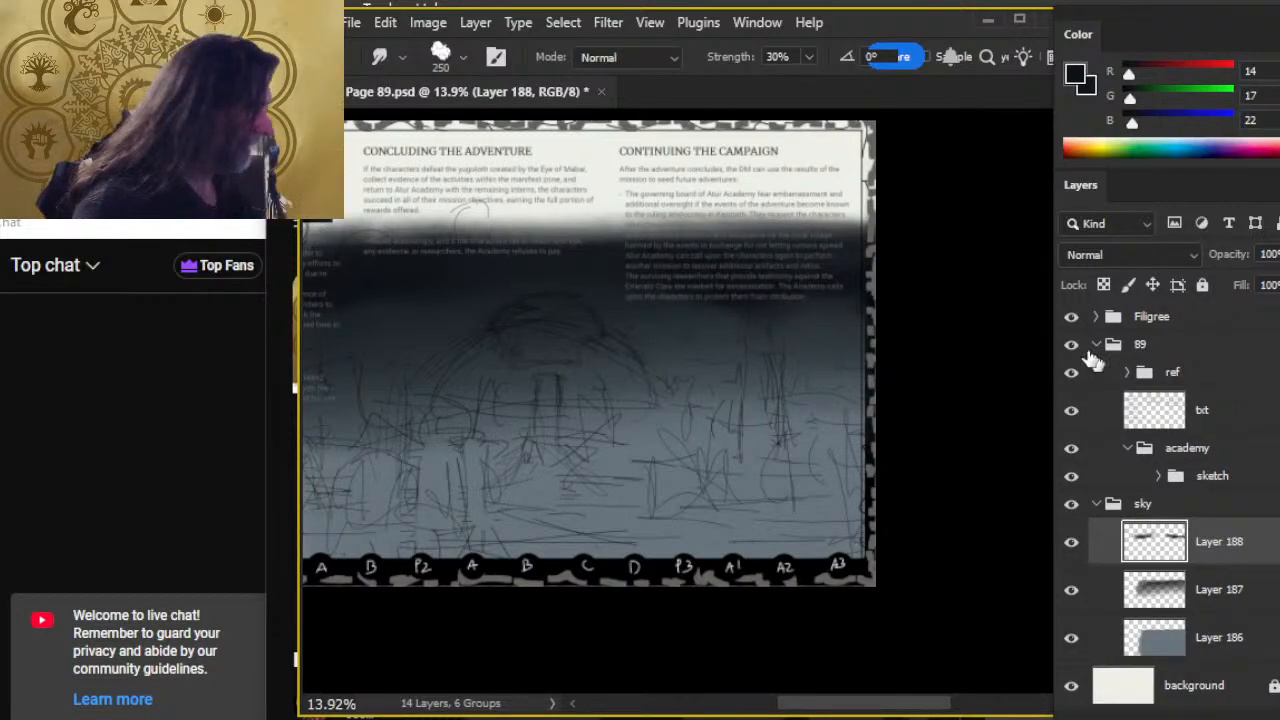
Hide the txt layer and add a new empty layer between Layer 187 and Layer 188.
{"action": "left_click", "coordinate": [1070, 408]}
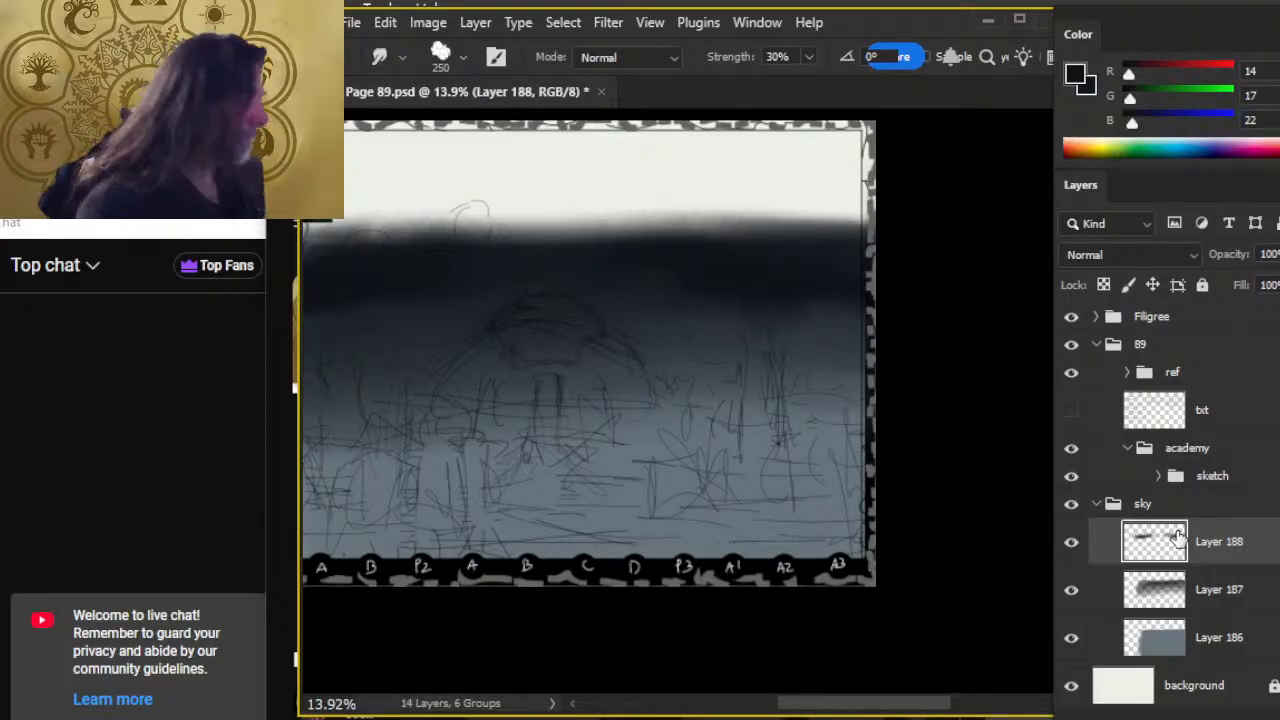
{"action": "left_click", "coordinate": [1238, 606]}
{"action": "key", "text": "ctrl+alt+shift+n"}
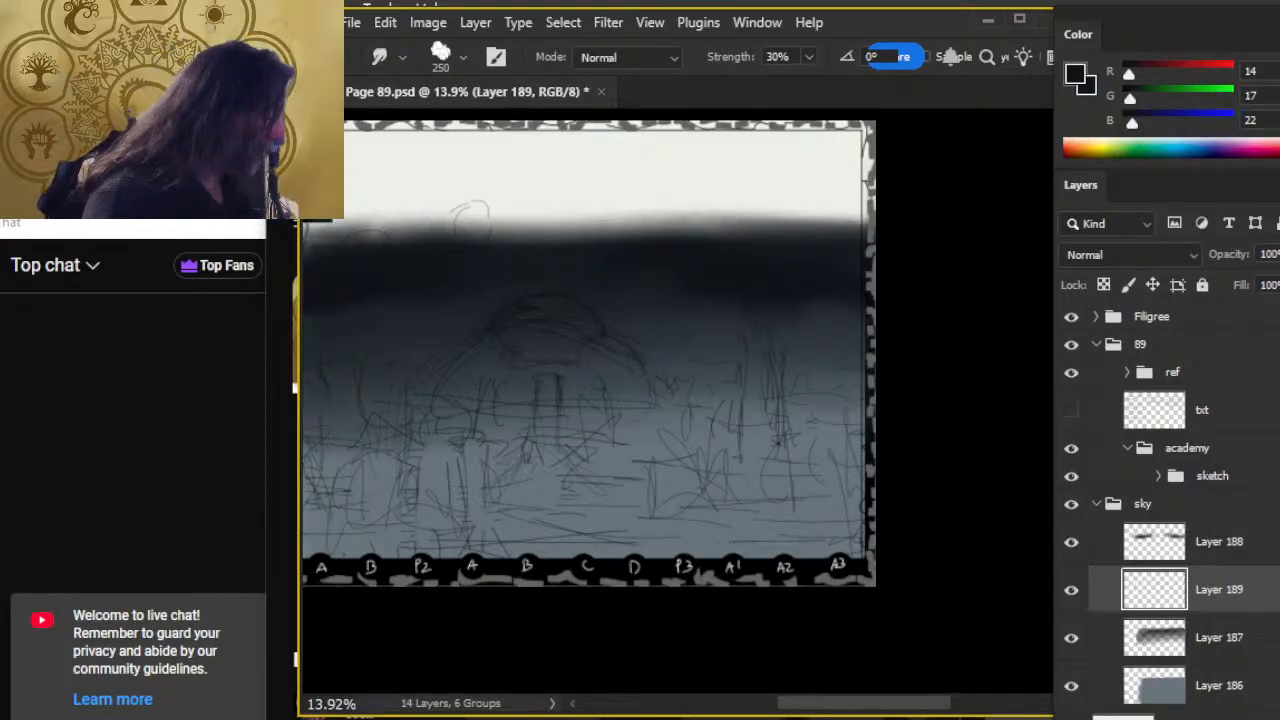
Paint a dark streak below the cloud band's left part on Layer 189 with the 125 px brush, and smudge it into the sky.
{"action": "left_click_drag", "start_coordinate": [580, 376], "coordinate": [705, 381]}
{"action": "key", "text": "b"}
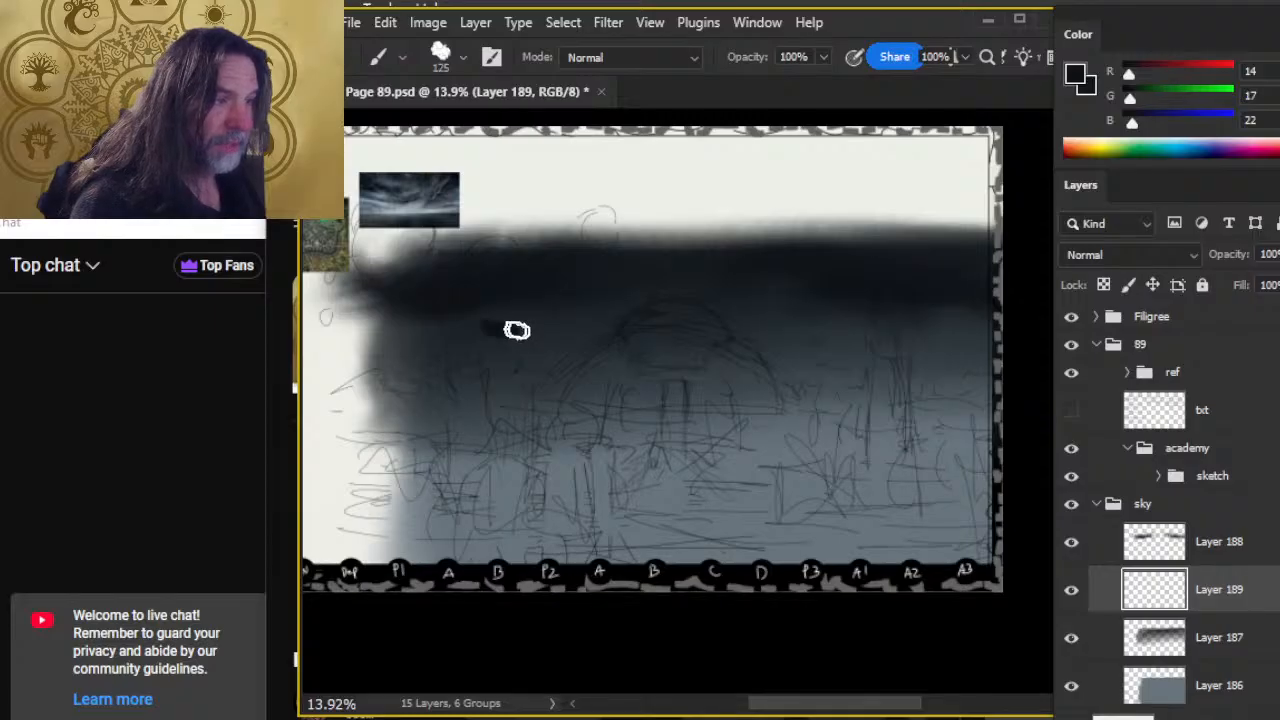
{"action": "key", "text": "r"}
{"action": "left_click_drag", "start_coordinate": [525, 327], "coordinate": [390, 367]}
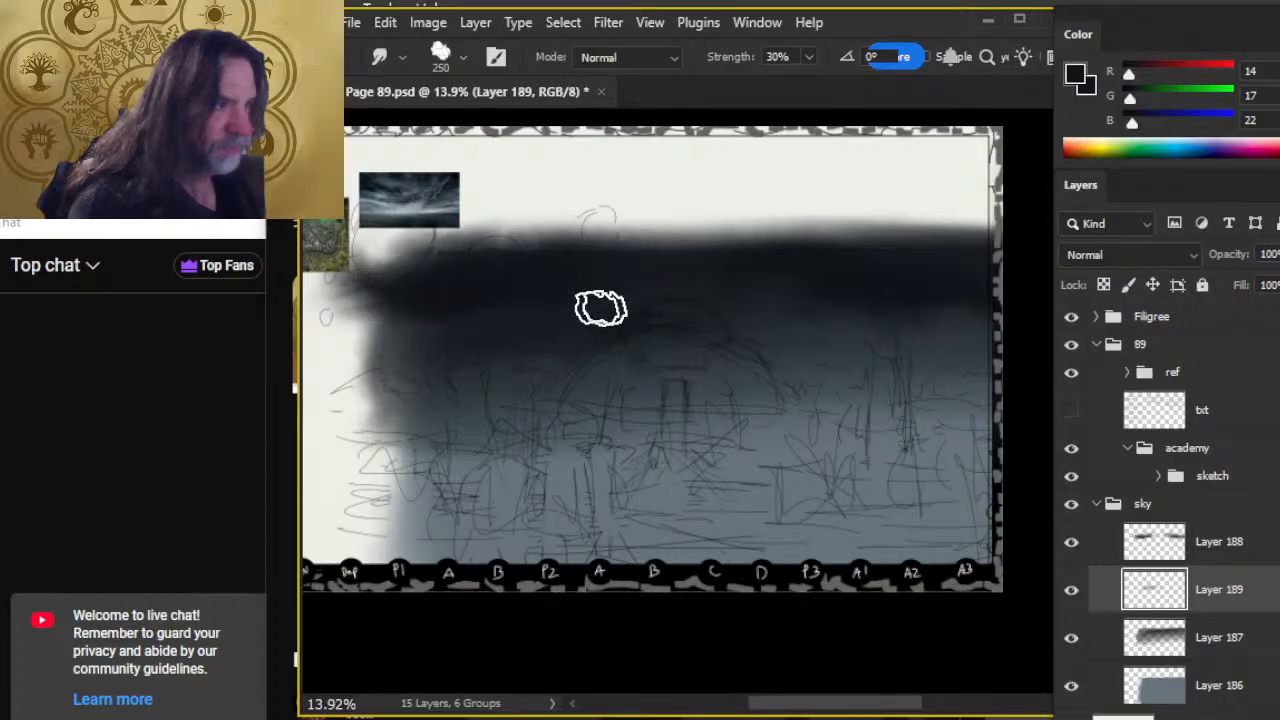
Paint a dark streak right of the dome sketch on Layer 189, and smudge the band's underside into an even gradient with the 250 px brush.
{"action": "left_click_drag", "start_coordinate": [780, 417], "coordinate": [672, 426]}
{"action": "key", "text": "b"}
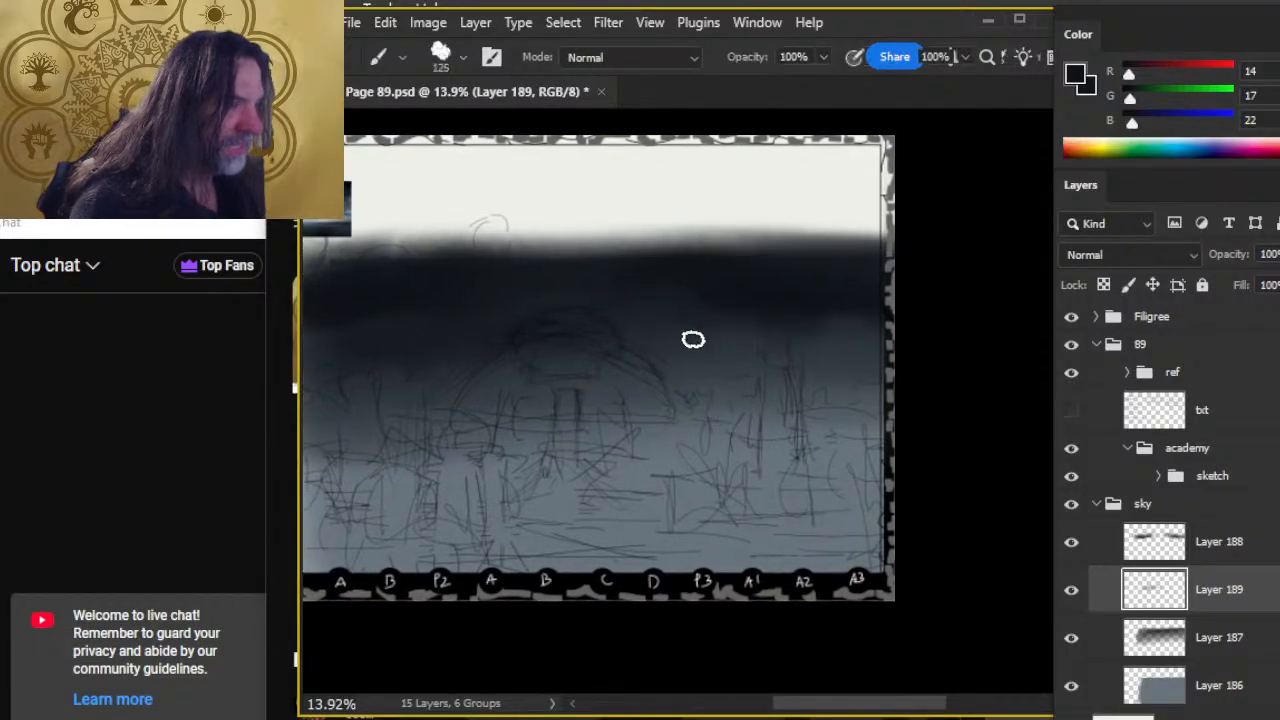
{"action": "left_click_drag", "start_coordinate": [709, 345], "coordinate": [768, 350]}
{"action": "key", "text": "r"}
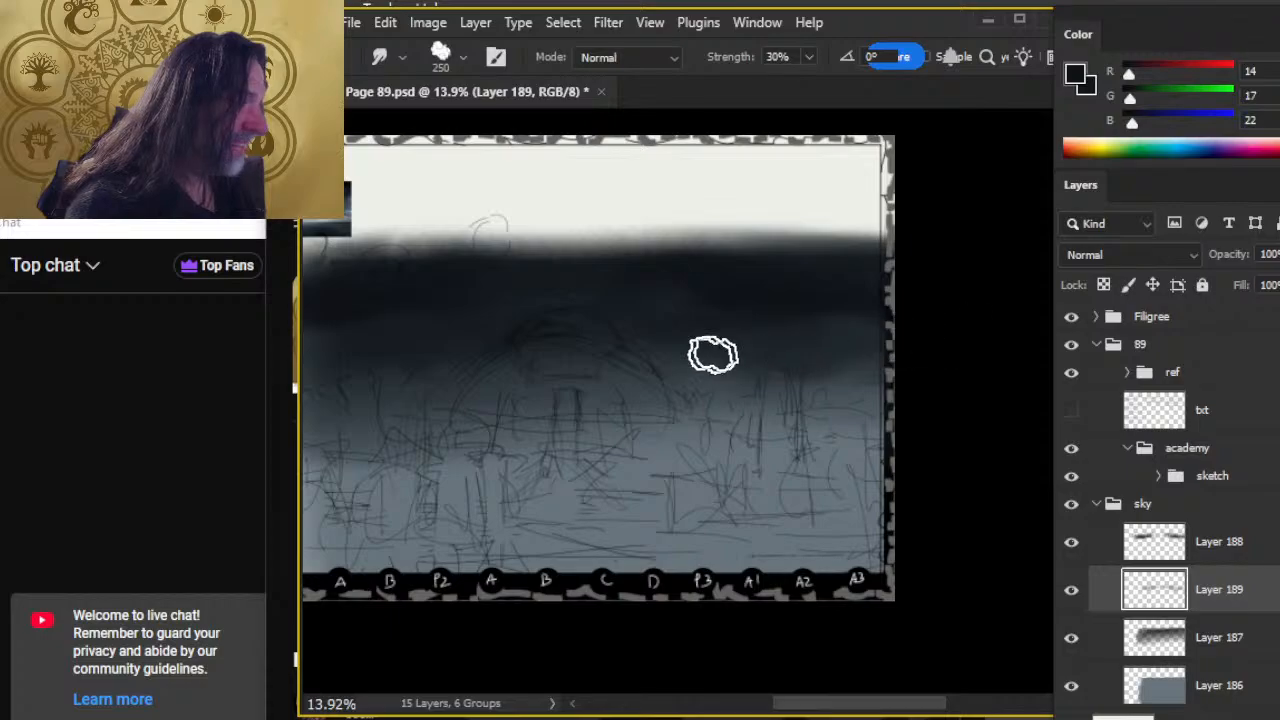
{"action": "scroll", "coordinate": [806, 394], "scroll_direction": "left", "scroll_amount": 5}
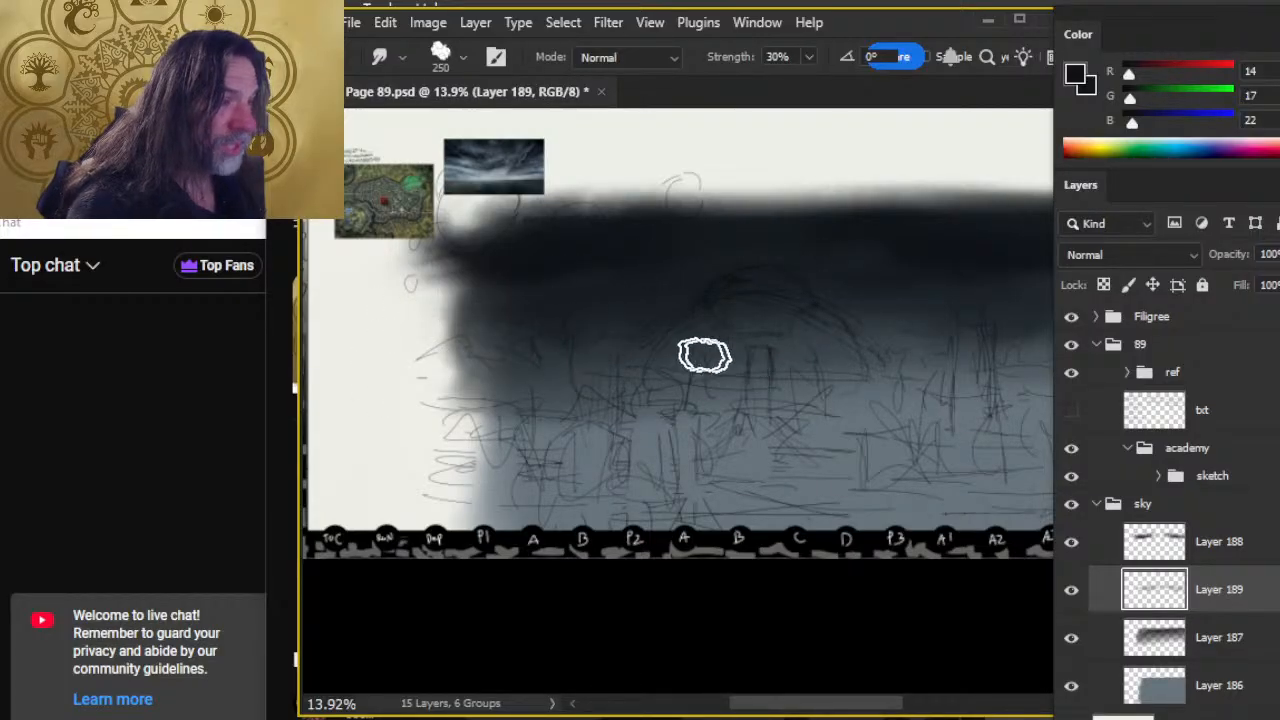
{"action": "left_click_drag", "start_coordinate": [846, 380], "coordinate": [734, 400]}
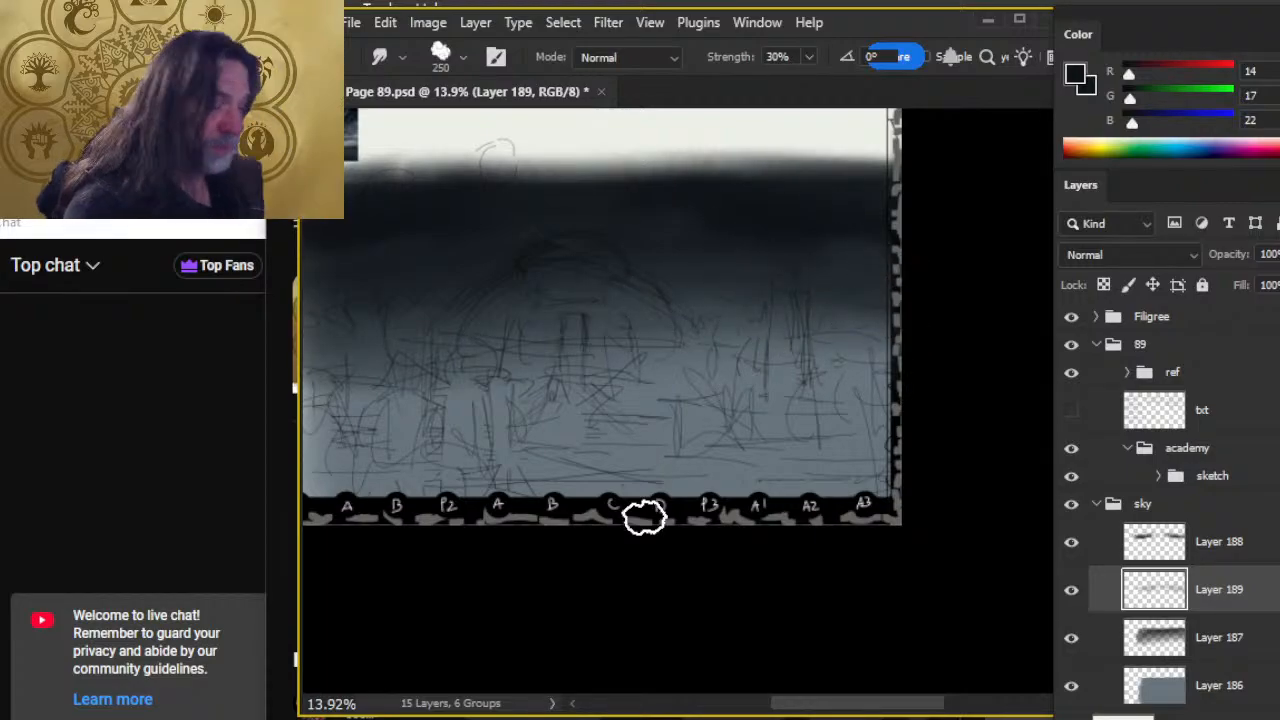
{"action": "scroll", "coordinate": [491, 477], "scroll_direction": "left", "scroll_amount": 5}
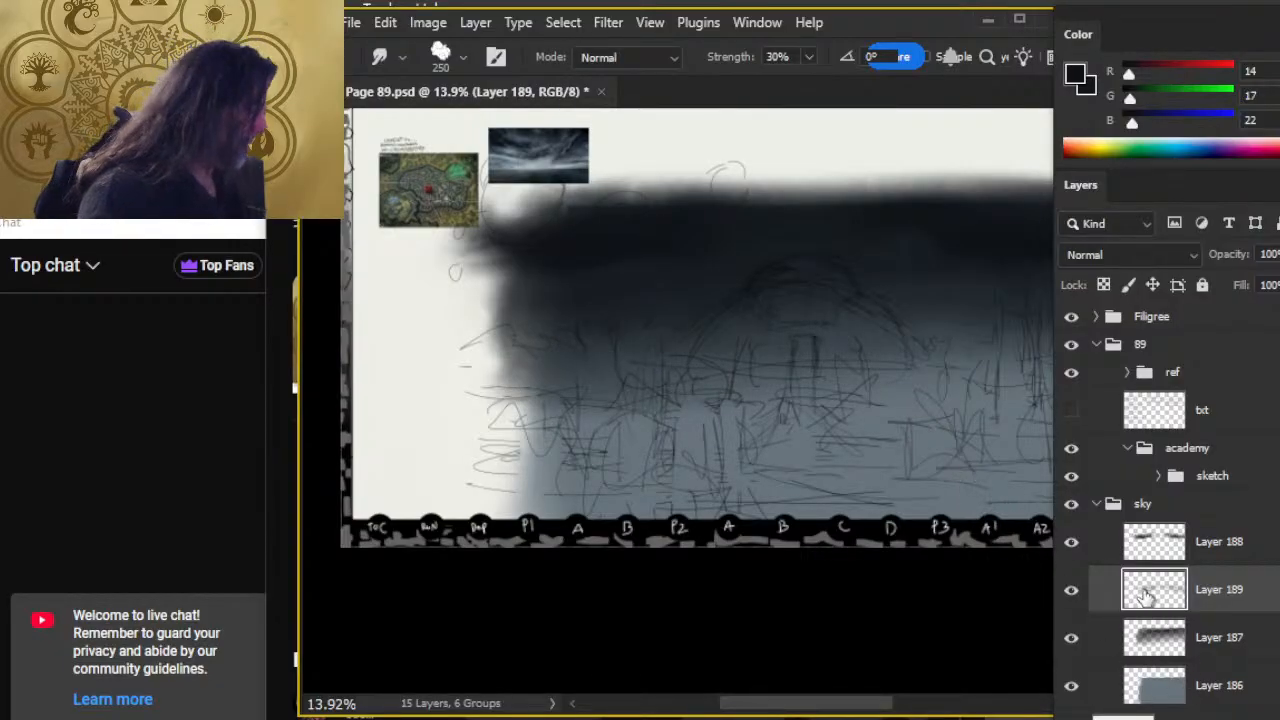
Add a new empty layer above Layer 188 and sample the grey cloud highlight, RGB 97, 104, 110, from the storm-sky reference.
{"action": "left_click", "coordinate": [1258, 543]}
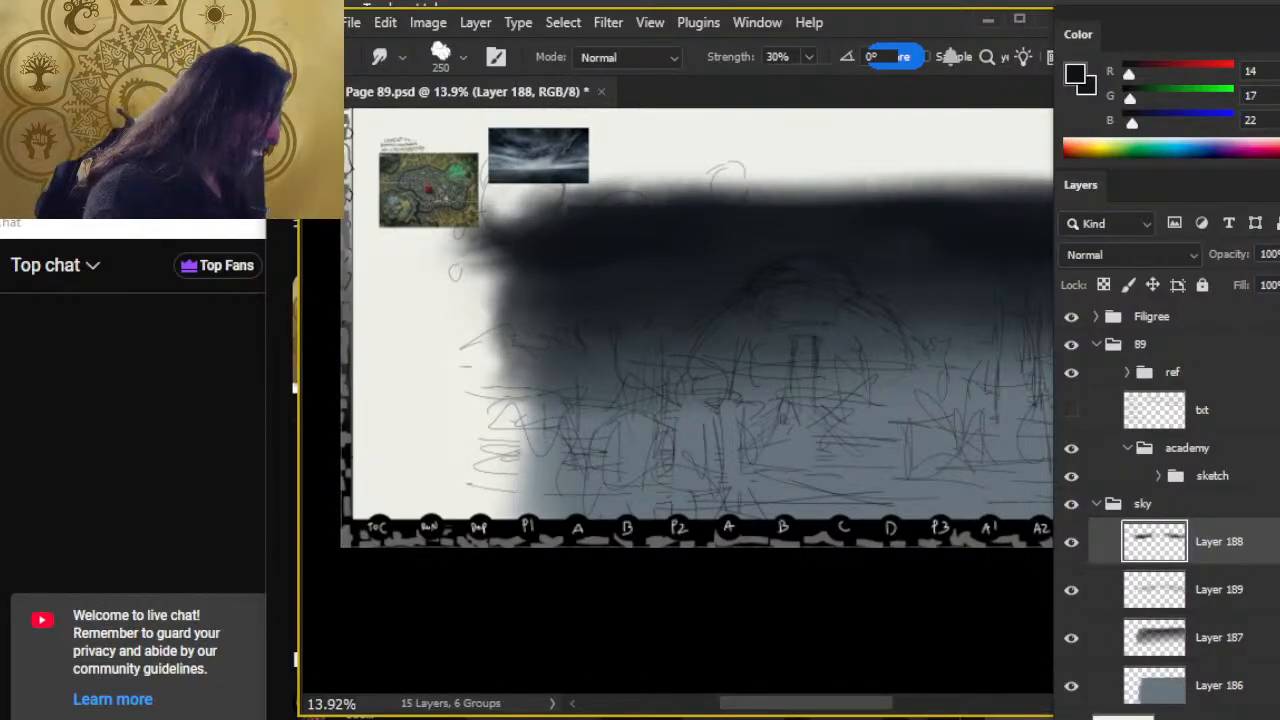
{"action": "key", "text": "ctrl+shift+alt+n"}
{"action": "key", "text": "z"}
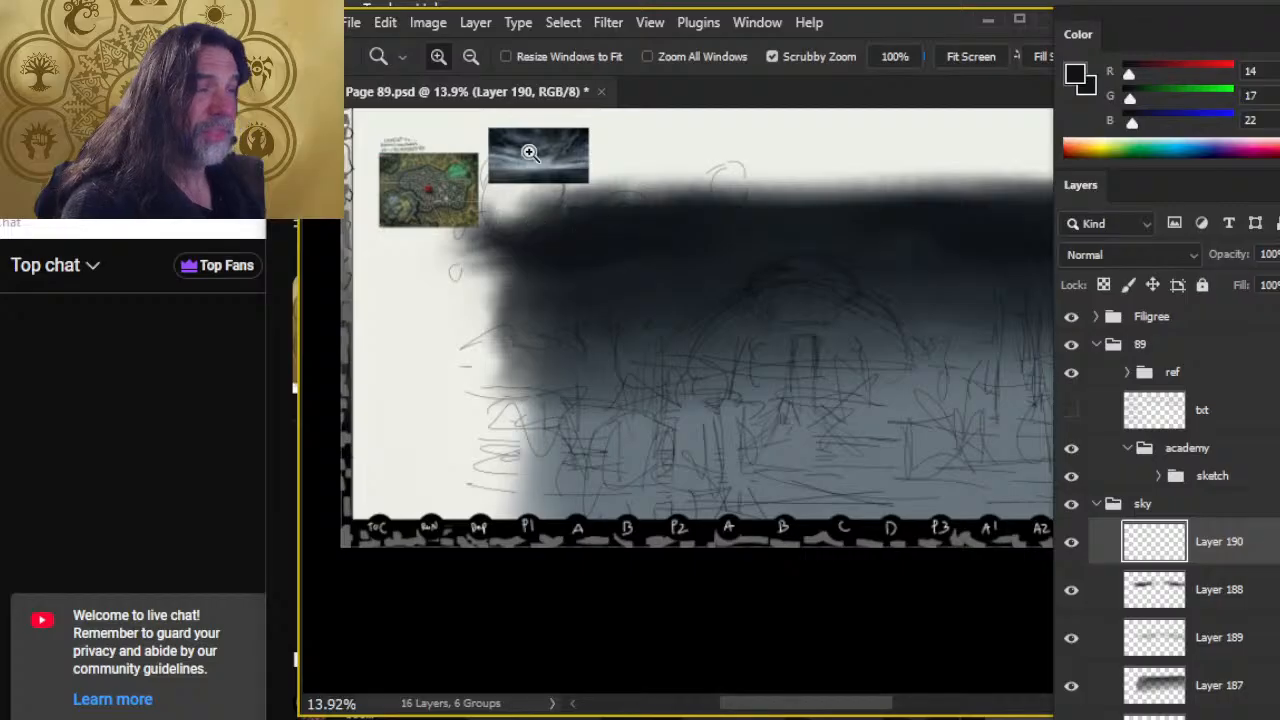
{"action": "mouse_move", "coordinate": [529, 152]}
{"action": "left_mouse_down"}
{"action": "mouse_move", "coordinate": [657, 191]}
{"action": "mouse_move", "coordinate": [694, 217]}
{"action": "mouse_move", "coordinate": [706, 420]}
{"action": "left_mouse_up"}
{"action": "key", "text": "b"}
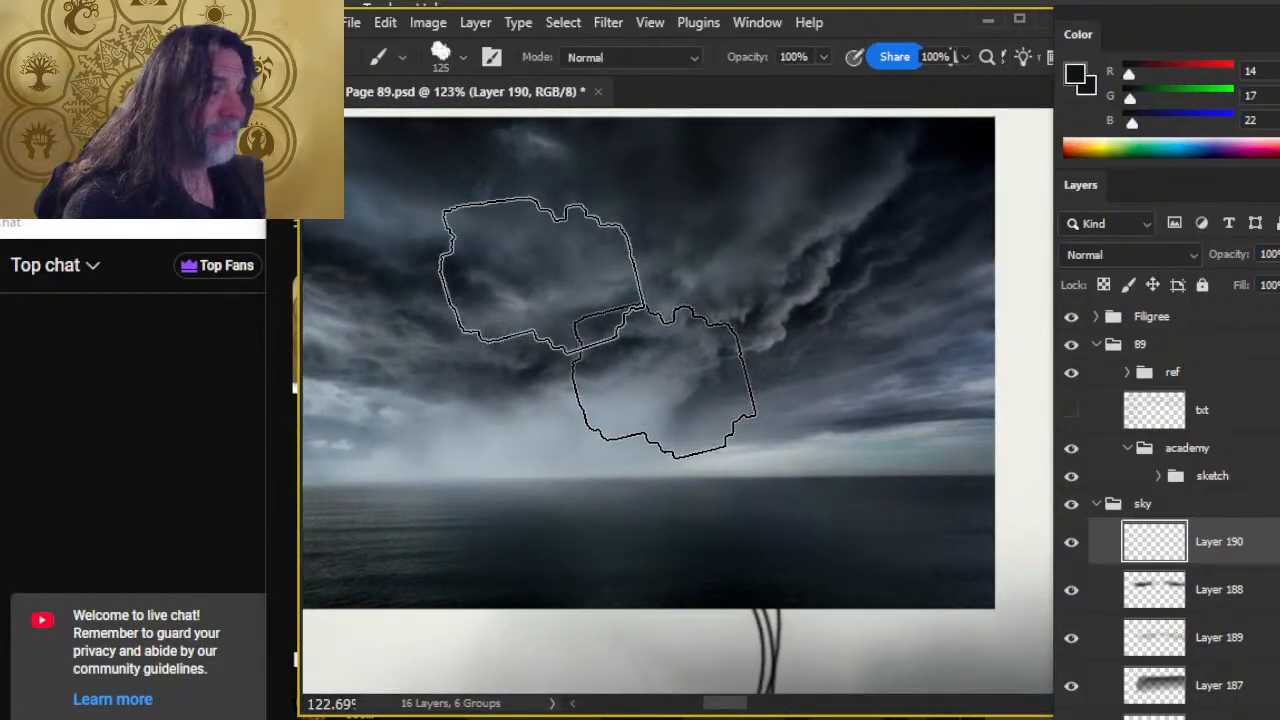
{"action": "left_click_drag", "start_coordinate": [768, 279], "coordinate": [824, 292]}
{"action": "key", "text": "z"}
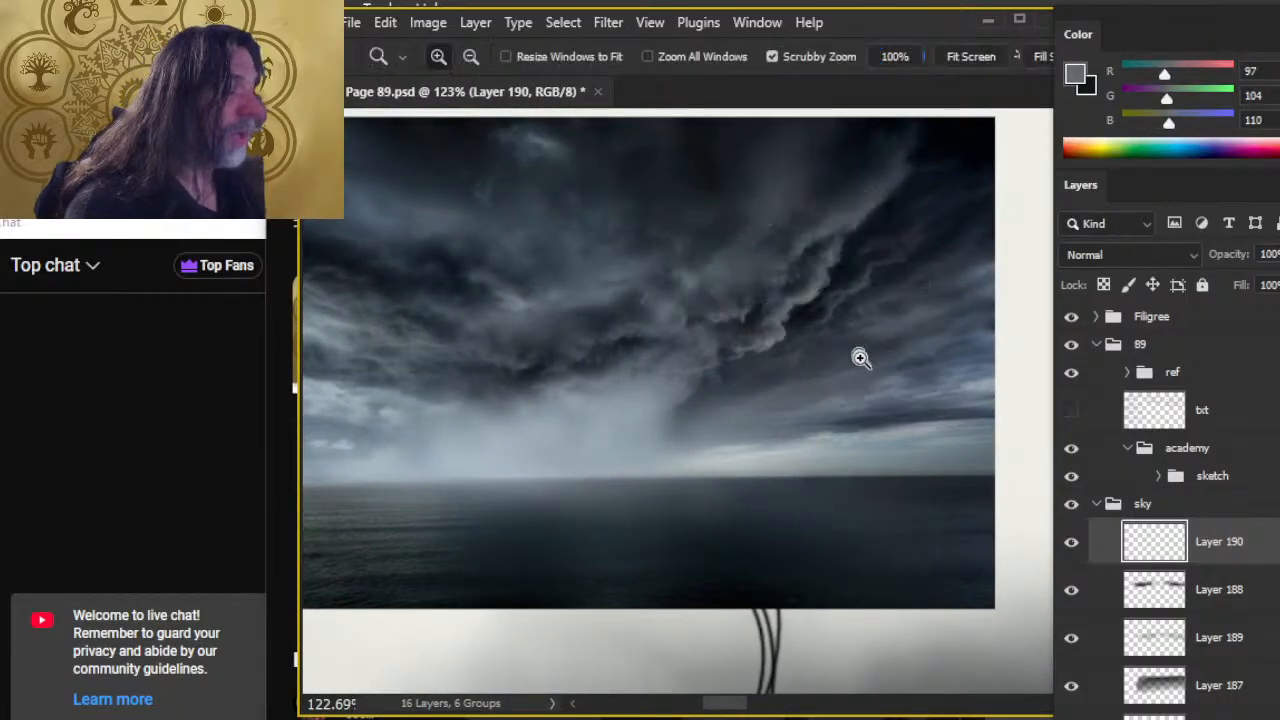
{"action": "scroll", "coordinate": [860, 358], "scroll_direction": "down", "scroll_amount": 10}
{"action": "mouse_move", "coordinate": [923, 606]}
{"action": "left_mouse_down"}
{"action": "mouse_move", "coordinate": [637, 277]}
{"action": "mouse_move", "coordinate": [598, 278]}
{"action": "left_mouse_up"}
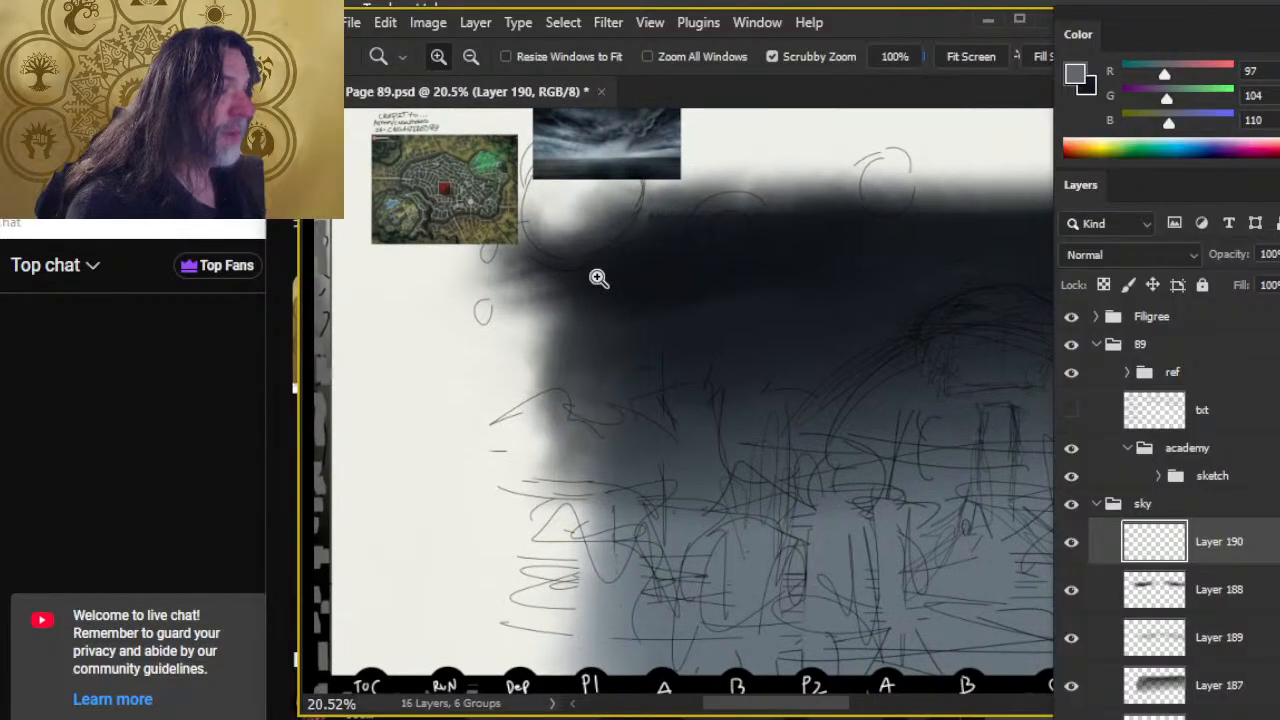
{"action": "scroll", "coordinate": [814, 397], "scroll_direction": "down", "scroll_amount": 3}
Paint a light grey wisp across the cloud band's left end on Layer 190, and smudge it into faint cloud highlights.
{"action": "key", "text": "b"}
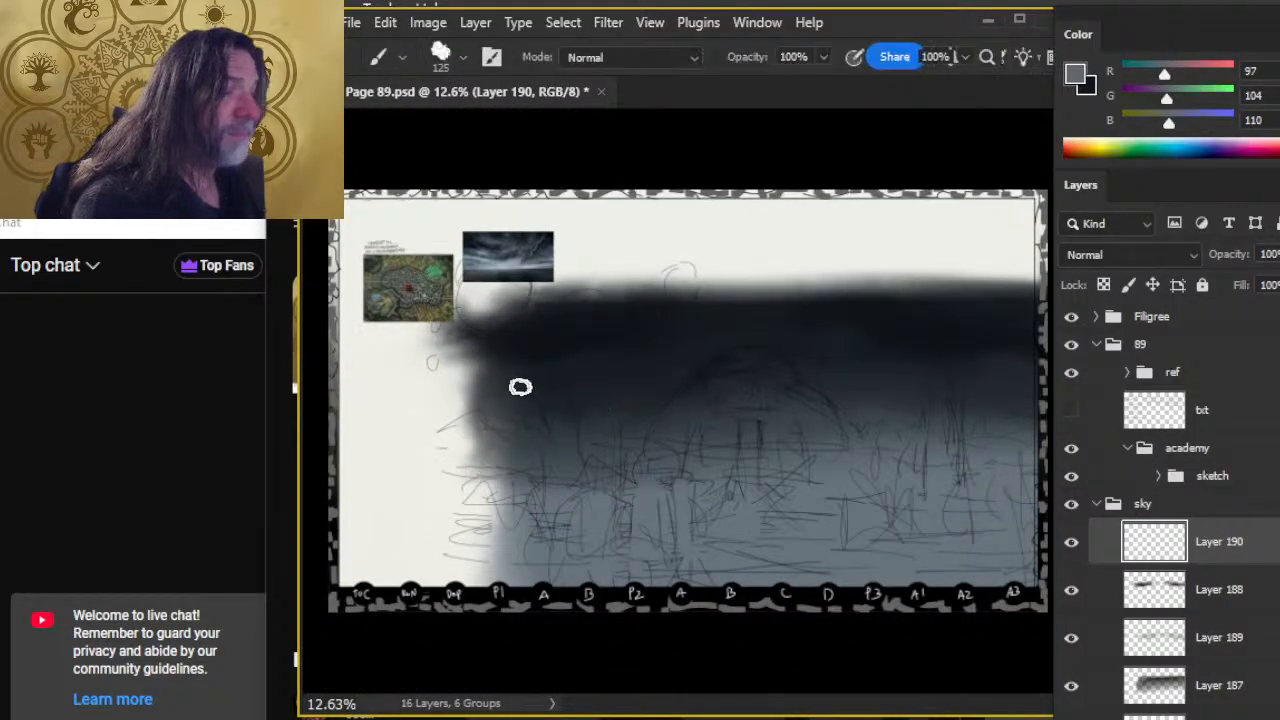
{"action": "key", "text": "r"}
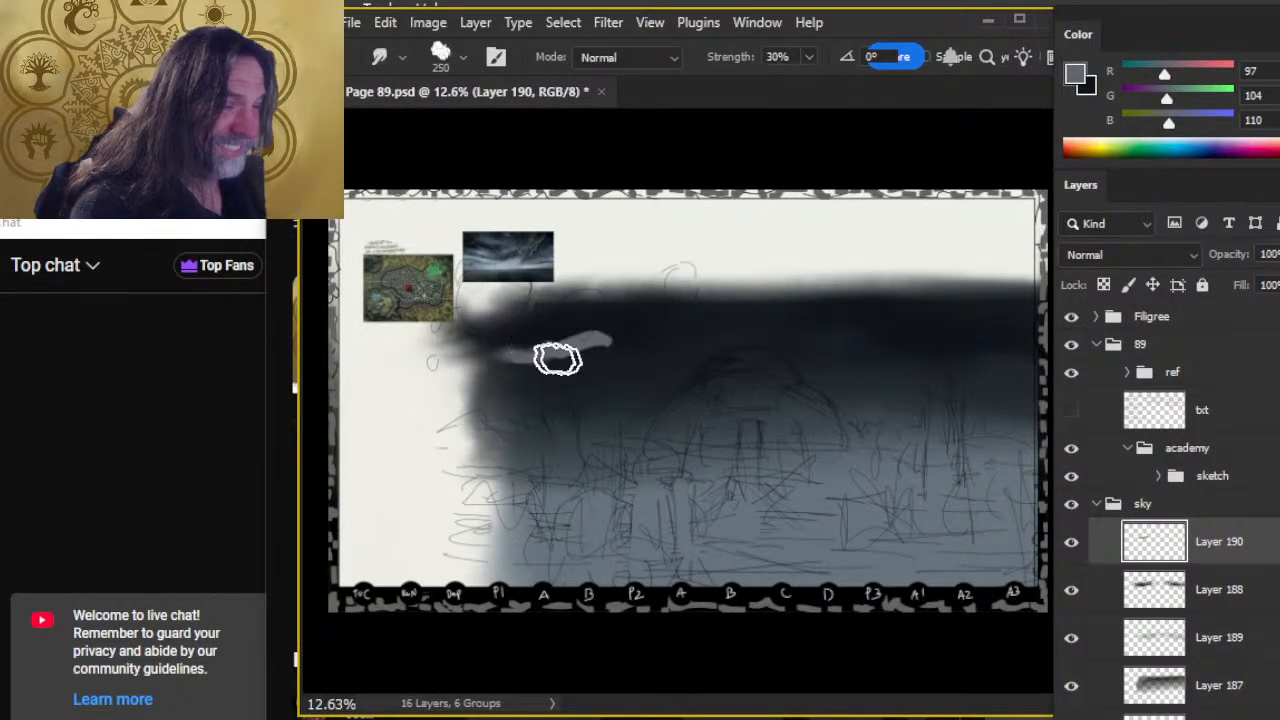
{"action": "mouse_move", "coordinate": [557, 357]}
{"action": "left_mouse_down"}
{"action": "mouse_move", "coordinate": [639, 317]}
{"action": "mouse_move", "coordinate": [578, 346]}
{"action": "mouse_move", "coordinate": [506, 333]}
{"action": "mouse_move", "coordinate": [521, 342]}
{"action": "mouse_move", "coordinate": [506, 344]}
{"action": "mouse_move", "coordinate": [576, 343]}
{"action": "mouse_move", "coordinate": [608, 373]}
{"action": "mouse_move", "coordinate": [493, 351]}
{"action": "mouse_move", "coordinate": [511, 369]}
{"action": "mouse_move", "coordinate": [561, 341]}
{"action": "mouse_move", "coordinate": [657, 339]}
{"action": "mouse_move", "coordinate": [582, 370]}
{"action": "mouse_move", "coordinate": [475, 362]}
{"action": "mouse_move", "coordinate": [573, 371]}
{"action": "left_mouse_up"}
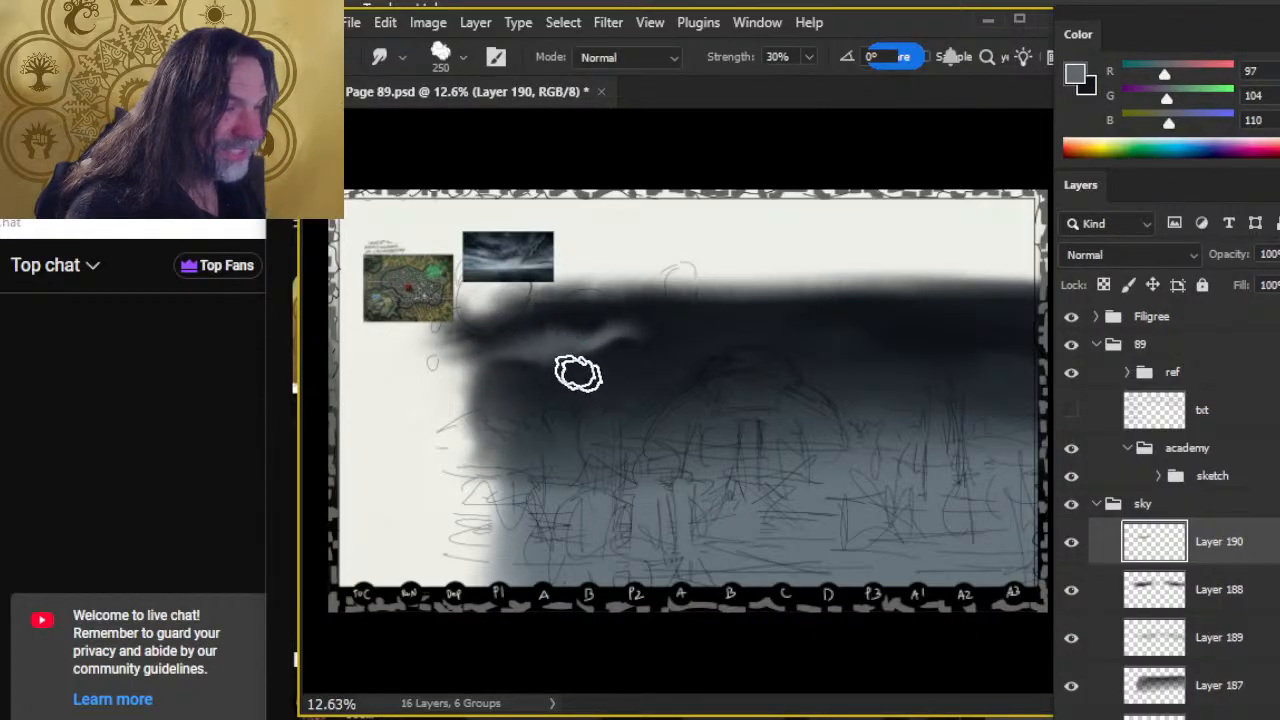
{"action": "mouse_move", "coordinate": [604, 329]}
{"action": "left_mouse_down"}
{"action": "mouse_move", "coordinate": [551, 304]}
{"action": "mouse_move", "coordinate": [530, 323]}
{"action": "mouse_move", "coordinate": [626, 333]}
{"action": "mouse_move", "coordinate": [701, 316]}
{"action": "mouse_move", "coordinate": [567, 359]}
{"action": "left_mouse_up"}
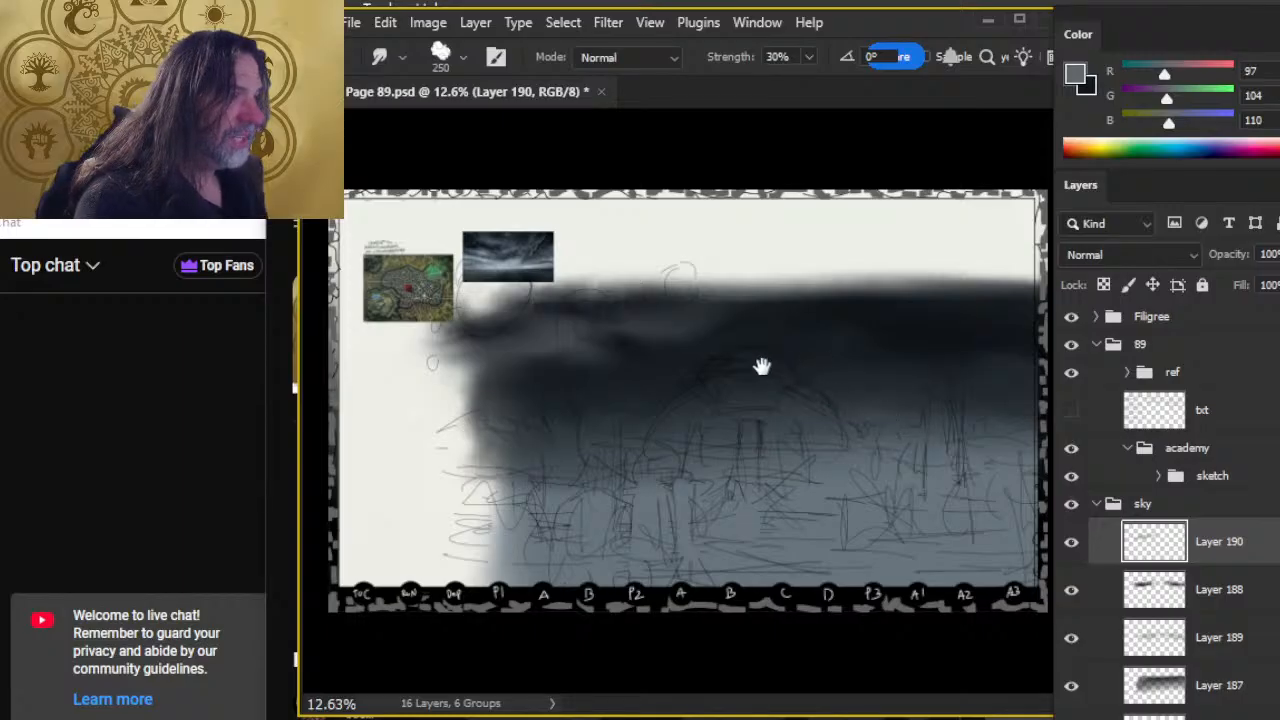
Work grey wisps into the cloud band's right part on Layer 190 and smudge them into soft, faint highlights.
{"action": "left_click_drag", "start_coordinate": [851, 329], "coordinate": [911, 360]}
{"action": "mouse_move", "coordinate": [831, 309]}
{"action": "left_mouse_down"}
{"action": "mouse_move", "coordinate": [870, 352]}
{"action": "mouse_move", "coordinate": [920, 338]}
{"action": "mouse_move", "coordinate": [869, 323]}
{"action": "mouse_move", "coordinate": [852, 337]}
{"action": "mouse_move", "coordinate": [937, 307]}
{"action": "mouse_move", "coordinate": [825, 337]}
{"action": "mouse_move", "coordinate": [775, 318]}
{"action": "mouse_move", "coordinate": [764, 345]}
{"action": "mouse_move", "coordinate": [849, 344]}
{"action": "mouse_move", "coordinate": [912, 381]}
{"action": "mouse_move", "coordinate": [935, 336]}
{"action": "left_mouse_up"}
{"action": "mouse_move", "coordinate": [930, 281]}
{"action": "left_mouse_down"}
{"action": "mouse_move", "coordinate": [878, 327]}
{"action": "mouse_move", "coordinate": [898, 326]}
{"action": "mouse_move", "coordinate": [792, 344]}
{"action": "mouse_move", "coordinate": [885, 305]}
{"action": "mouse_move", "coordinate": [852, 338]}
{"action": "mouse_move", "coordinate": [827, 297]}
{"action": "mouse_move", "coordinate": [933, 362]}
{"action": "mouse_move", "coordinate": [865, 361]}
{"action": "mouse_move", "coordinate": [901, 373]}
{"action": "mouse_move", "coordinate": [900, 346]}
{"action": "mouse_move", "coordinate": [934, 389]}
{"action": "mouse_move", "coordinate": [892, 365]}
{"action": "mouse_move", "coordinate": [1011, 325]}
{"action": "mouse_move", "coordinate": [1016, 334]}
{"action": "mouse_move", "coordinate": [890, 349]}
{"action": "mouse_move", "coordinate": [1024, 341]}
{"action": "mouse_move", "coordinate": [842, 358]}
{"action": "mouse_move", "coordinate": [965, 362]}
{"action": "mouse_move", "coordinate": [948, 399]}
{"action": "mouse_move", "coordinate": [821, 310]}
{"action": "mouse_move", "coordinate": [867, 345]}
{"action": "mouse_move", "coordinate": [850, 339]}
{"action": "mouse_move", "coordinate": [958, 362]}
{"action": "mouse_move", "coordinate": [954, 322]}
{"action": "left_mouse_up"}
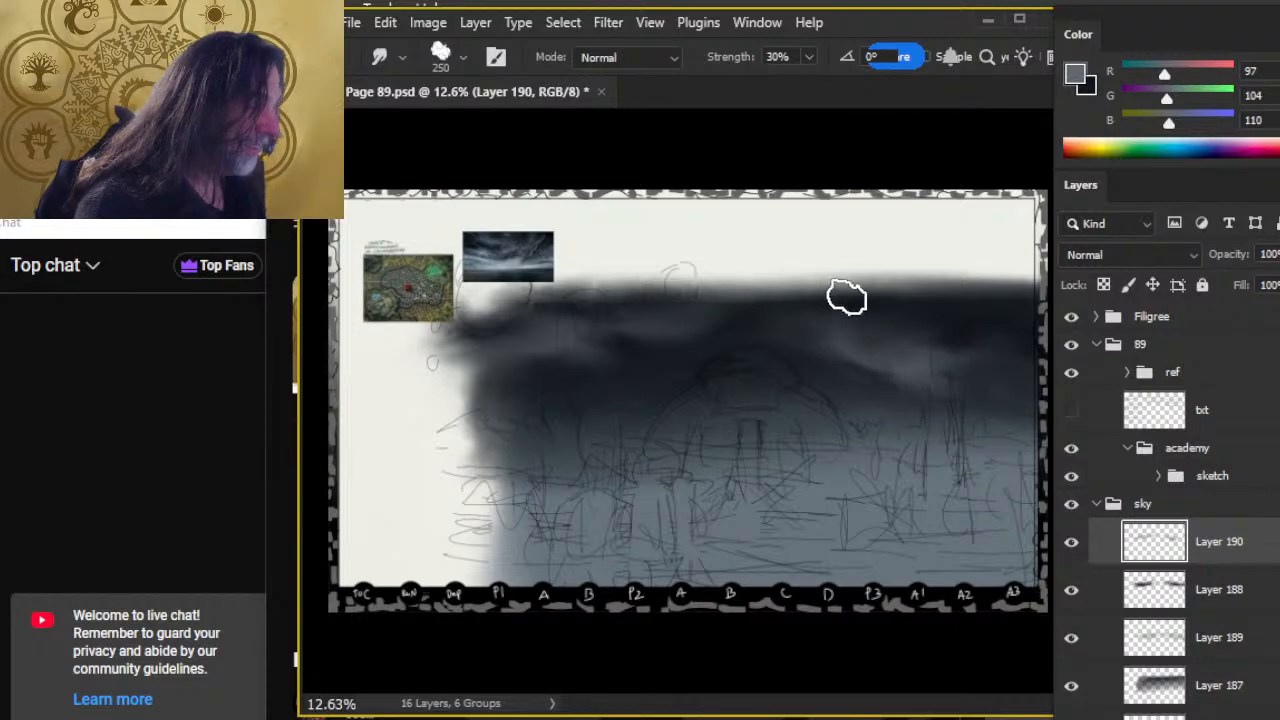
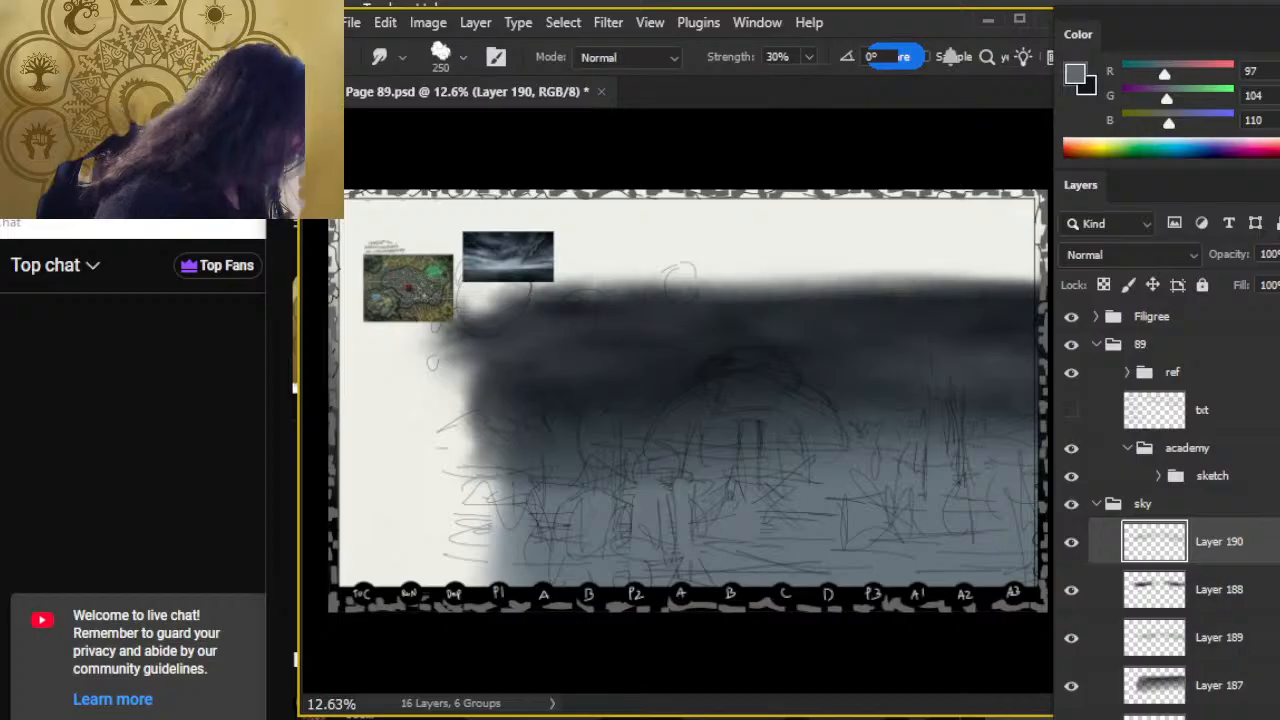
Add a new empty layer above Layer 190 and sample a near-black cloud shadow, RGB 13, 16, 23, from the storm-sky reference.
{"action": "key", "text": "ctrl+shift+alt+n"}
{"action": "key", "text": "z"}
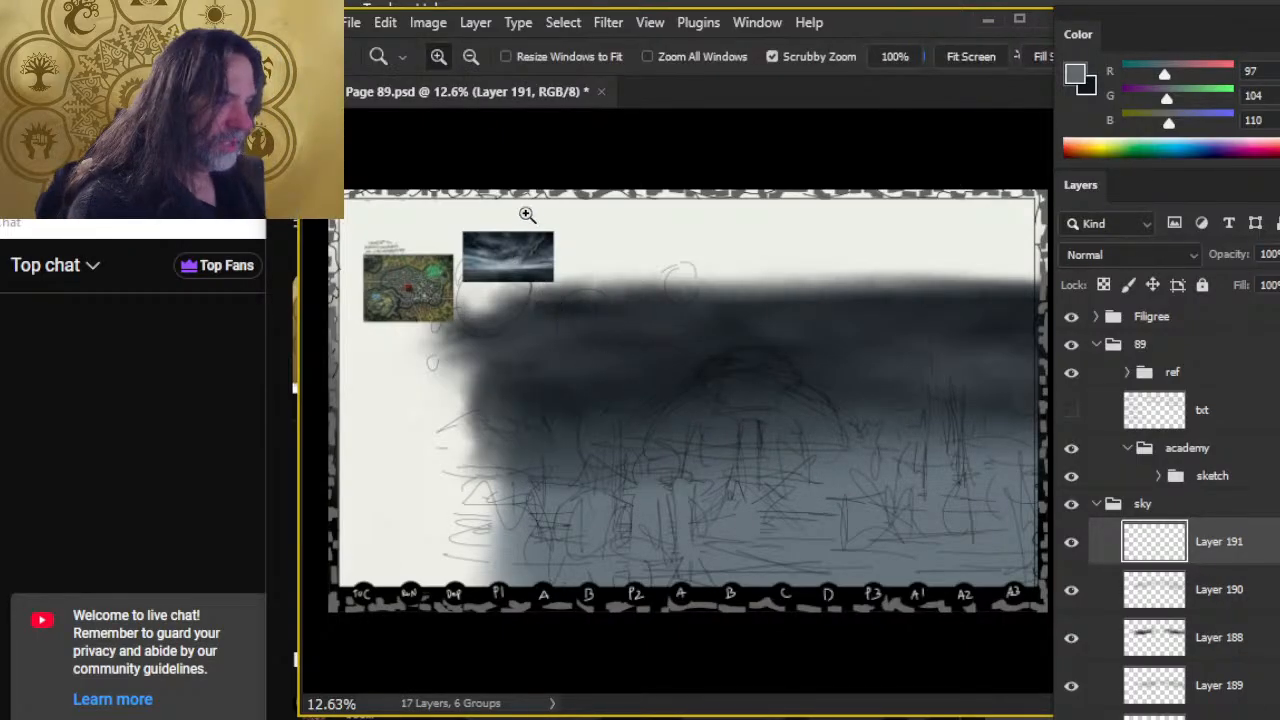
{"action": "left_click_drag", "start_coordinate": [512, 216], "coordinate": [662, 282]}
{"action": "key", "text": "b"}
{"action": "left_click", "coordinate": [609, 379], "text": "alt"}
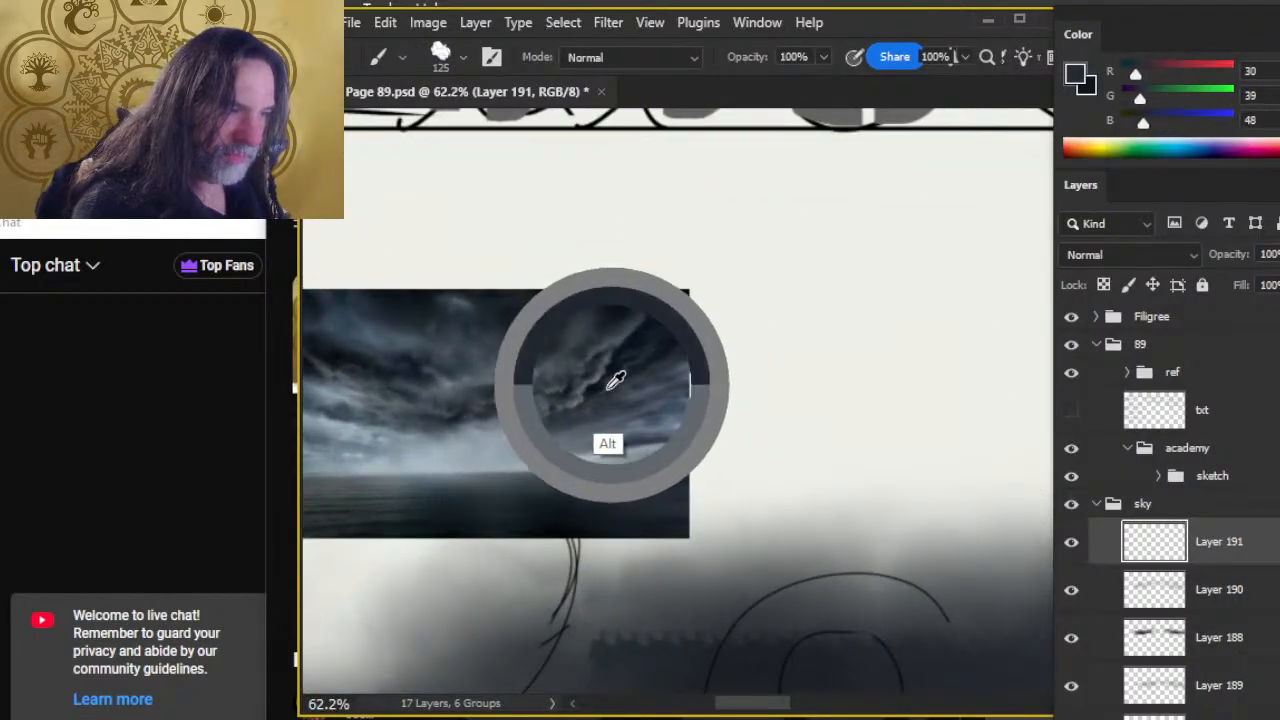
{"action": "left_click_drag", "start_coordinate": [598, 386], "coordinate": [593, 388]}
{"action": "key", "text": "z"}
{"action": "left_click_drag", "start_coordinate": [859, 480], "coordinate": [712, 429]}
{"action": "left_click_drag", "start_coordinate": [844, 491], "coordinate": [629, 257]}
{"action": "left_click_drag", "start_coordinate": [829, 420], "coordinate": [677, 380]}
Paint near-black cloud shapes along the band's top and lower left on Layer 191 with the 125 px brush, and smudge them into soft clouds.
{"action": "key", "text": "b"}
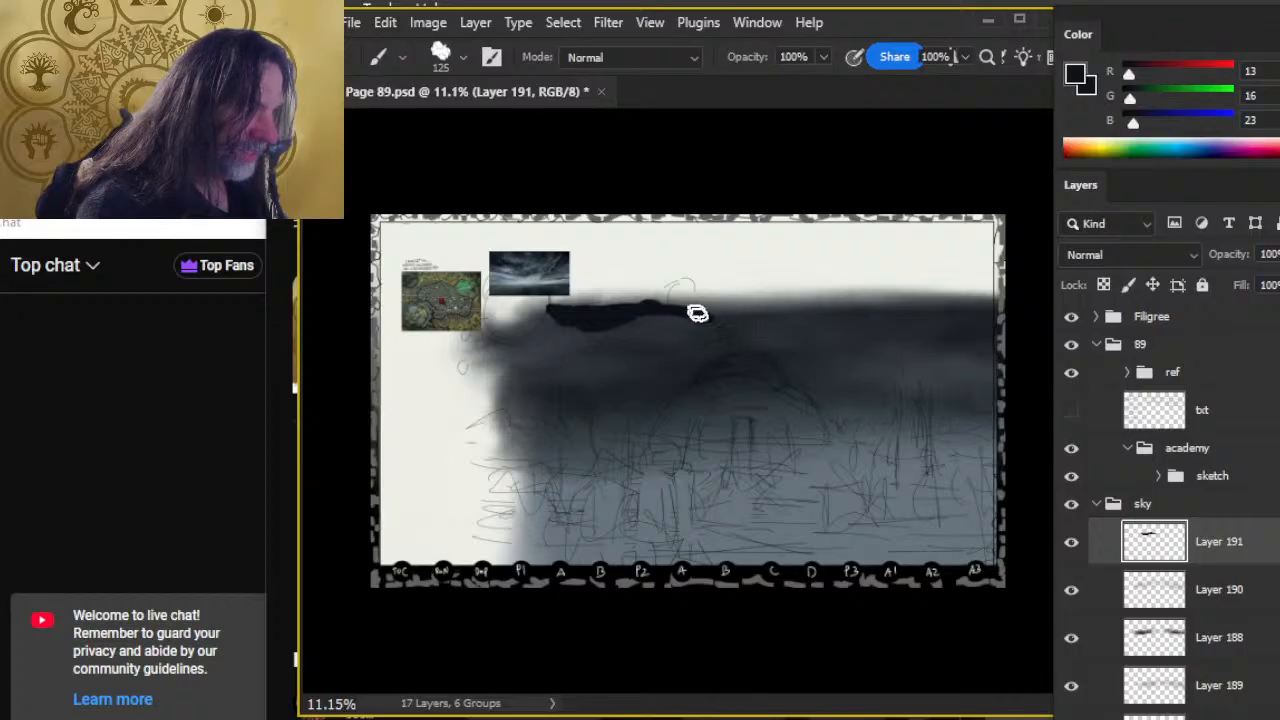
{"action": "left_click_drag", "start_coordinate": [933, 303], "coordinate": [856, 338]}
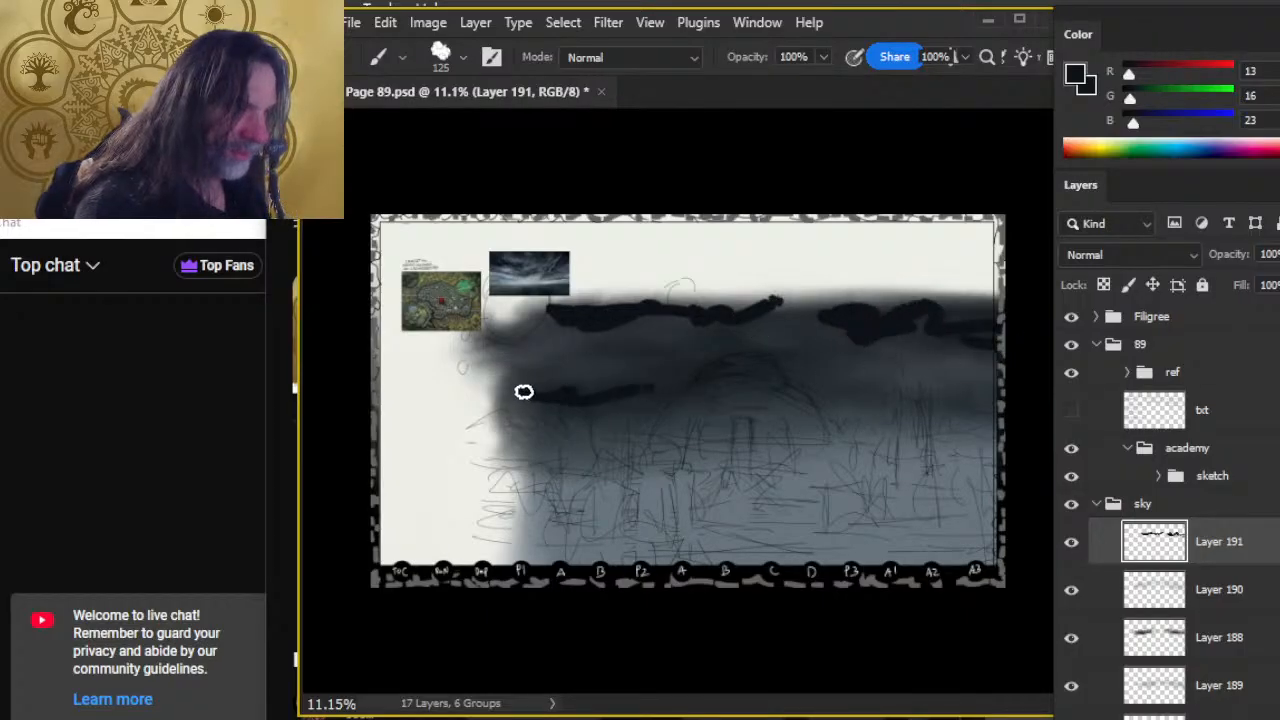
{"action": "key", "text": "r"}
{"action": "left_click_drag", "start_coordinate": [601, 370], "coordinate": [472, 360]}
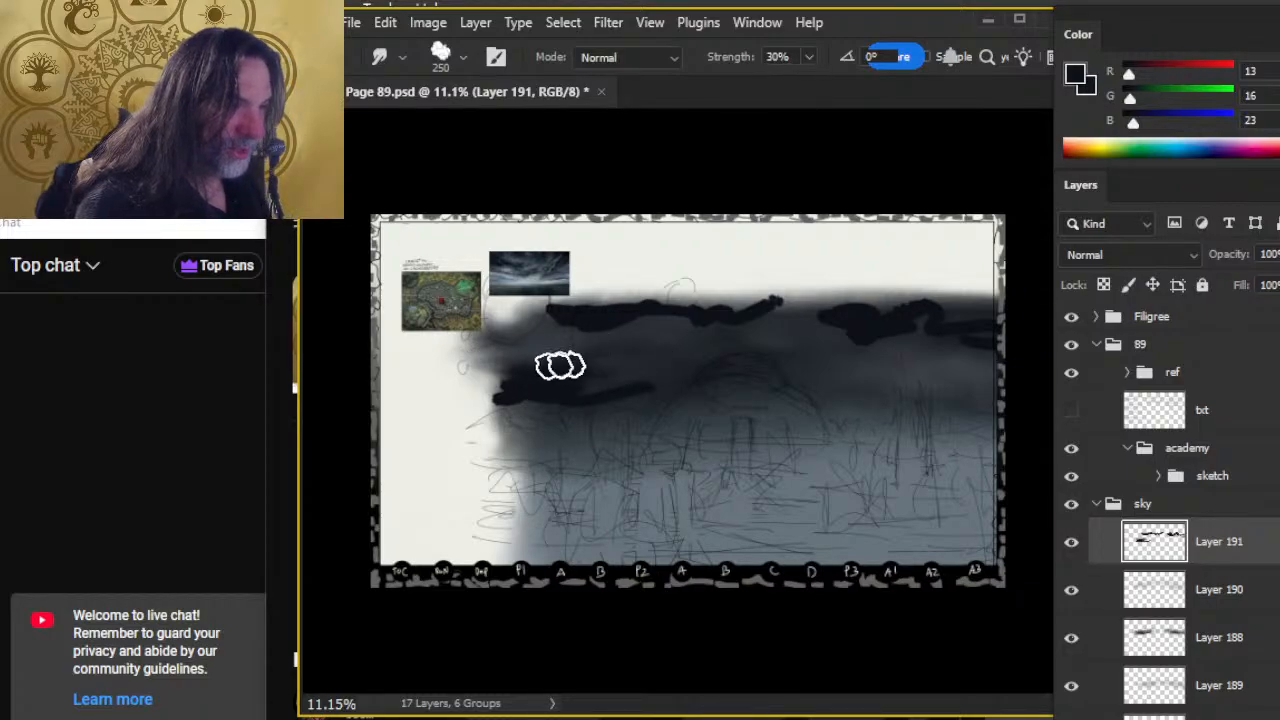
{"action": "mouse_move", "coordinate": [517, 313]}
{"action": "left_mouse_down"}
{"action": "mouse_move", "coordinate": [658, 313]}
{"action": "mouse_move", "coordinate": [547, 331]}
{"action": "mouse_move", "coordinate": [588, 297]}
{"action": "mouse_move", "coordinate": [503, 326]}
{"action": "mouse_move", "coordinate": [608, 315]}
{"action": "left_mouse_up"}
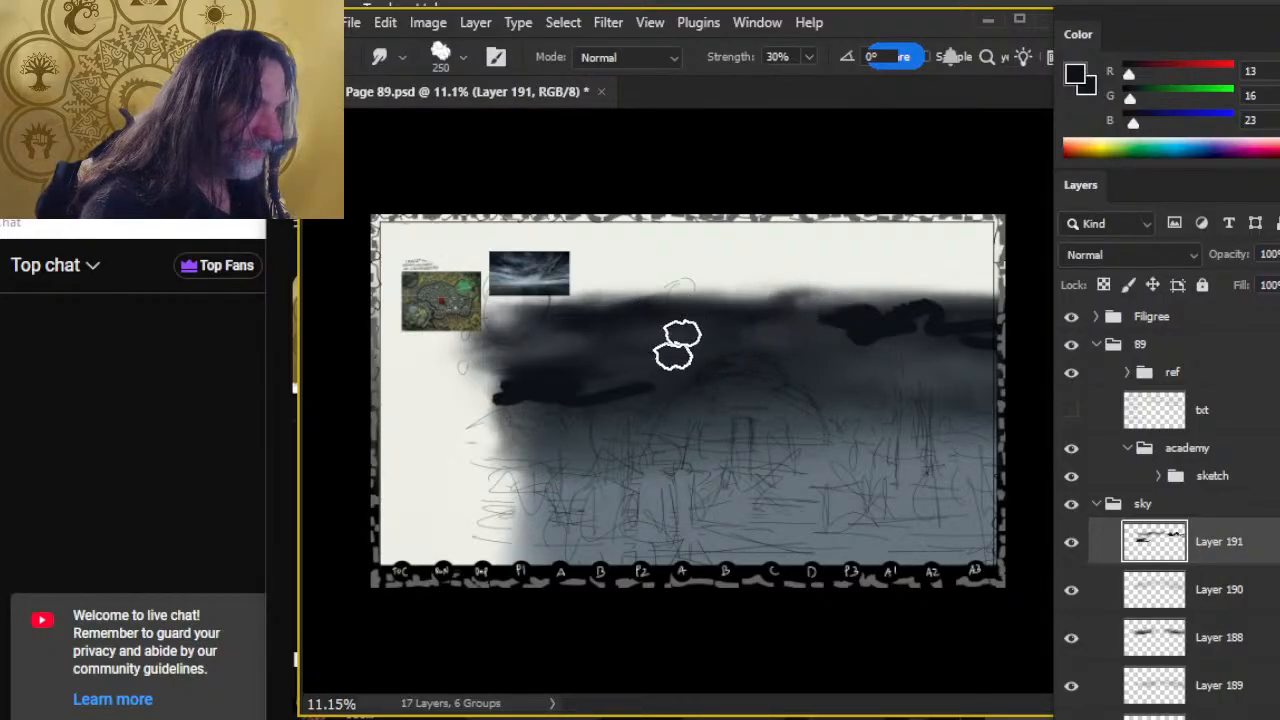
{"action": "mouse_move", "coordinate": [765, 306]}
{"action": "left_mouse_down"}
{"action": "mouse_move", "coordinate": [839, 311]}
{"action": "mouse_move", "coordinate": [901, 338]}
{"action": "mouse_move", "coordinate": [839, 304]}
{"action": "mouse_move", "coordinate": [853, 360]}
{"action": "mouse_move", "coordinate": [857, 342]}
{"action": "mouse_move", "coordinate": [779, 323]}
{"action": "mouse_move", "coordinate": [894, 330]}
{"action": "mouse_move", "coordinate": [835, 365]}
{"action": "mouse_move", "coordinate": [885, 361]}
{"action": "mouse_move", "coordinate": [867, 356]}
{"action": "mouse_move", "coordinate": [878, 341]}
{"action": "mouse_move", "coordinate": [904, 385]}
{"action": "mouse_move", "coordinate": [933, 309]}
{"action": "mouse_move", "coordinate": [997, 315]}
{"action": "mouse_move", "coordinate": [999, 286]}
{"action": "mouse_move", "coordinate": [879, 314]}
{"action": "mouse_move", "coordinate": [1007, 324]}
{"action": "mouse_move", "coordinate": [965, 326]}
{"action": "left_mouse_up"}
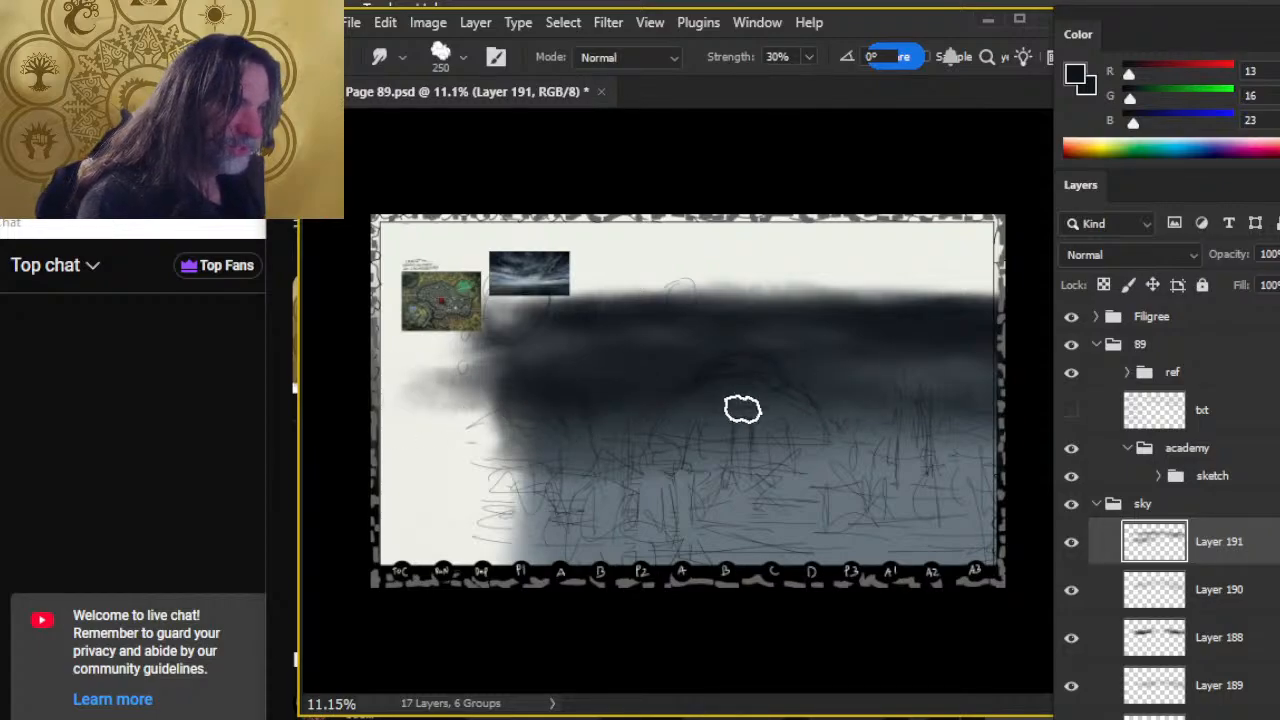
Paint near-black strokes along the cloud band's lower right on Layer 191 and smudge them at 250 px into soft clouds.
{"action": "key", "text": "b"}
{"action": "left_click_drag", "start_coordinate": [815, 418], "coordinate": [975, 410]}
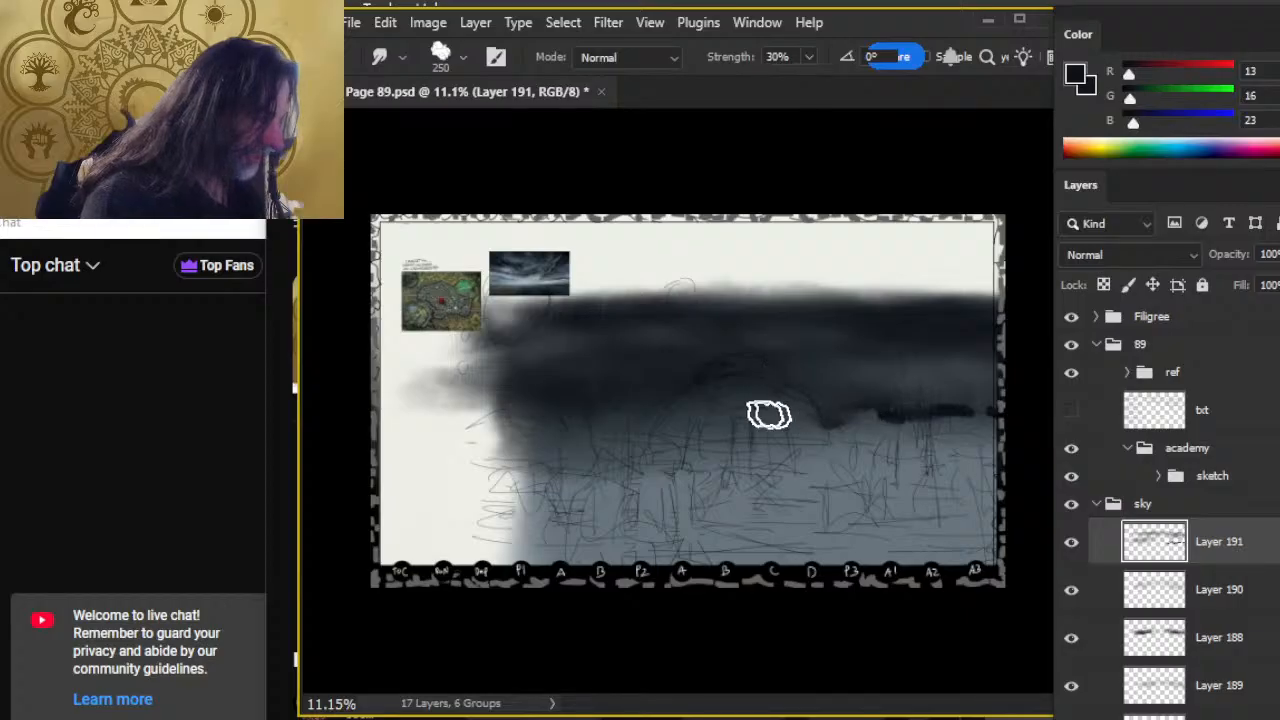
{"action": "mouse_move", "coordinate": [769, 414]}
{"action": "left_mouse_down"}
{"action": "mouse_move", "coordinate": [805, 424]}
{"action": "mouse_move", "coordinate": [703, 431]}
{"action": "mouse_move", "coordinate": [1007, 415]}
{"action": "mouse_move", "coordinate": [1003, 442]}
{"action": "mouse_move", "coordinate": [972, 409]}
{"action": "mouse_move", "coordinate": [1007, 416]}
{"action": "mouse_move", "coordinate": [942, 415]}
{"action": "mouse_move", "coordinate": [947, 395]}
{"action": "mouse_move", "coordinate": [966, 423]}
{"action": "mouse_move", "coordinate": [820, 433]}
{"action": "mouse_move", "coordinate": [1027, 440]}
{"action": "mouse_move", "coordinate": [964, 446]}
{"action": "mouse_move", "coordinate": [875, 422]}
{"action": "mouse_move", "coordinate": [907, 413]}
{"action": "mouse_move", "coordinate": [779, 443]}
{"action": "mouse_move", "coordinate": [757, 429]}
{"action": "mouse_move", "coordinate": [909, 404]}
{"action": "mouse_move", "coordinate": [879, 394]}
{"action": "mouse_move", "coordinate": [963, 395]}
{"action": "mouse_move", "coordinate": [960, 428]}
{"action": "left_mouse_up"}
{"action": "mouse_move", "coordinate": [1049, 432]}
{"action": "left_mouse_down"}
{"action": "mouse_move", "coordinate": [864, 420]}
{"action": "mouse_move", "coordinate": [1037, 436]}
{"action": "mouse_move", "coordinate": [669, 447]}
{"action": "mouse_move", "coordinate": [818, 422]}
{"action": "mouse_move", "coordinate": [872, 429]}
{"action": "mouse_move", "coordinate": [877, 412]}
{"action": "mouse_move", "coordinate": [1039, 394]}
{"action": "mouse_move", "coordinate": [970, 414]}
{"action": "mouse_move", "coordinate": [711, 406]}
{"action": "mouse_move", "coordinate": [986, 408]}
{"action": "mouse_move", "coordinate": [620, 415]}
{"action": "mouse_move", "coordinate": [880, 386]}
{"action": "mouse_move", "coordinate": [770, 424]}
{"action": "left_mouse_up"}
{"action": "mouse_move", "coordinate": [717, 390]}
{"action": "left_mouse_down"}
{"action": "mouse_move", "coordinate": [522, 416]}
{"action": "mouse_move", "coordinate": [702, 430]}
{"action": "mouse_move", "coordinate": [545, 435]}
{"action": "mouse_move", "coordinate": [693, 414]}
{"action": "mouse_move", "coordinate": [572, 403]}
{"action": "mouse_move", "coordinate": [810, 380]}
{"action": "mouse_move", "coordinate": [692, 345]}
{"action": "mouse_move", "coordinate": [635, 395]}
{"action": "left_mouse_up"}
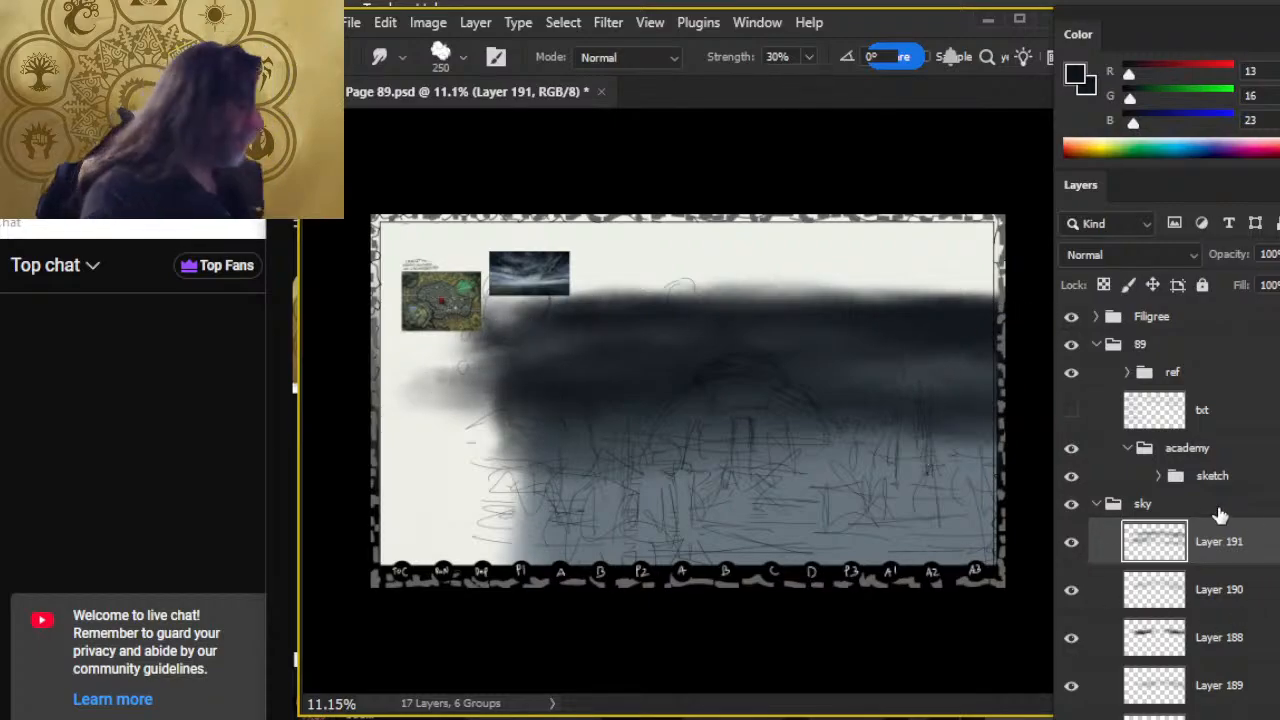
Add a new empty layer above Layer 191 and sample a blue-grey cloud tone, RGB 77, 93, 108, from the storm-sky reference.
{"action": "key", "text": "ctrl+shift+alt+n"}
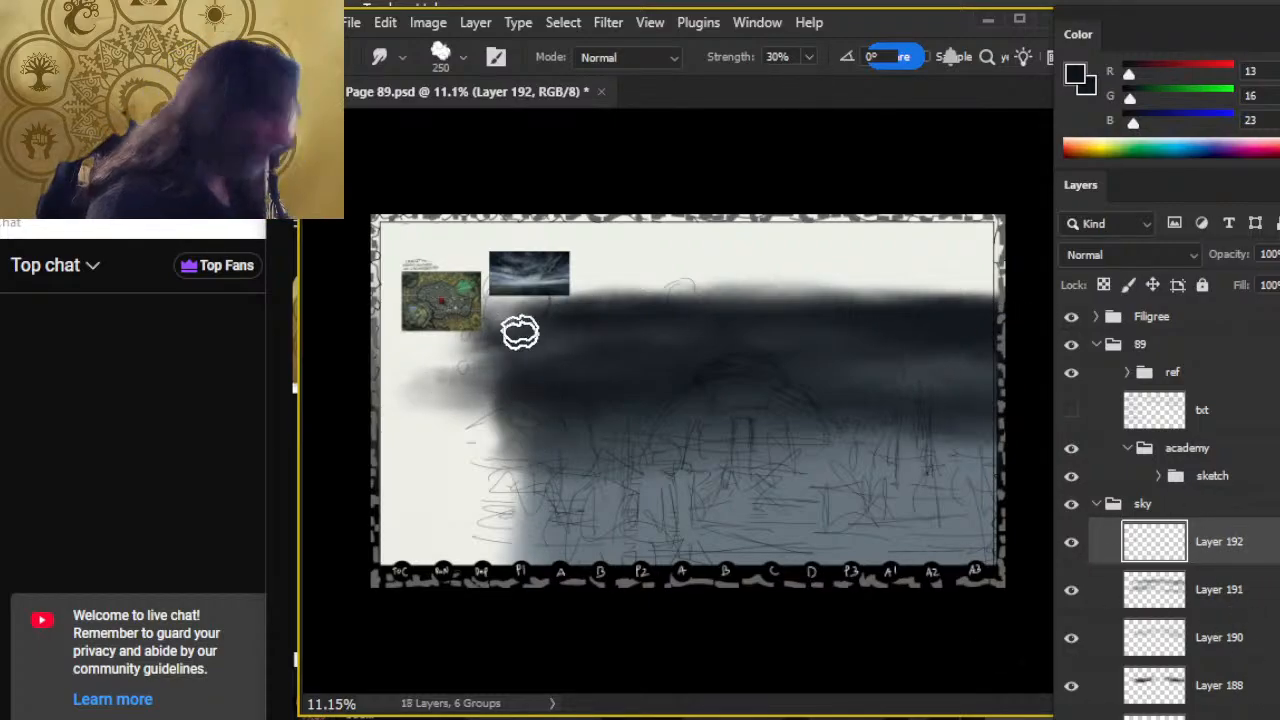
{"action": "key", "text": "z"}
{"action": "mouse_move", "coordinate": [506, 250]}
{"action": "left_mouse_down"}
{"action": "mouse_move", "coordinate": [637, 263]}
{"action": "mouse_move", "coordinate": [623, 420]}
{"action": "left_mouse_up"}
{"action": "key", "text": "b"}
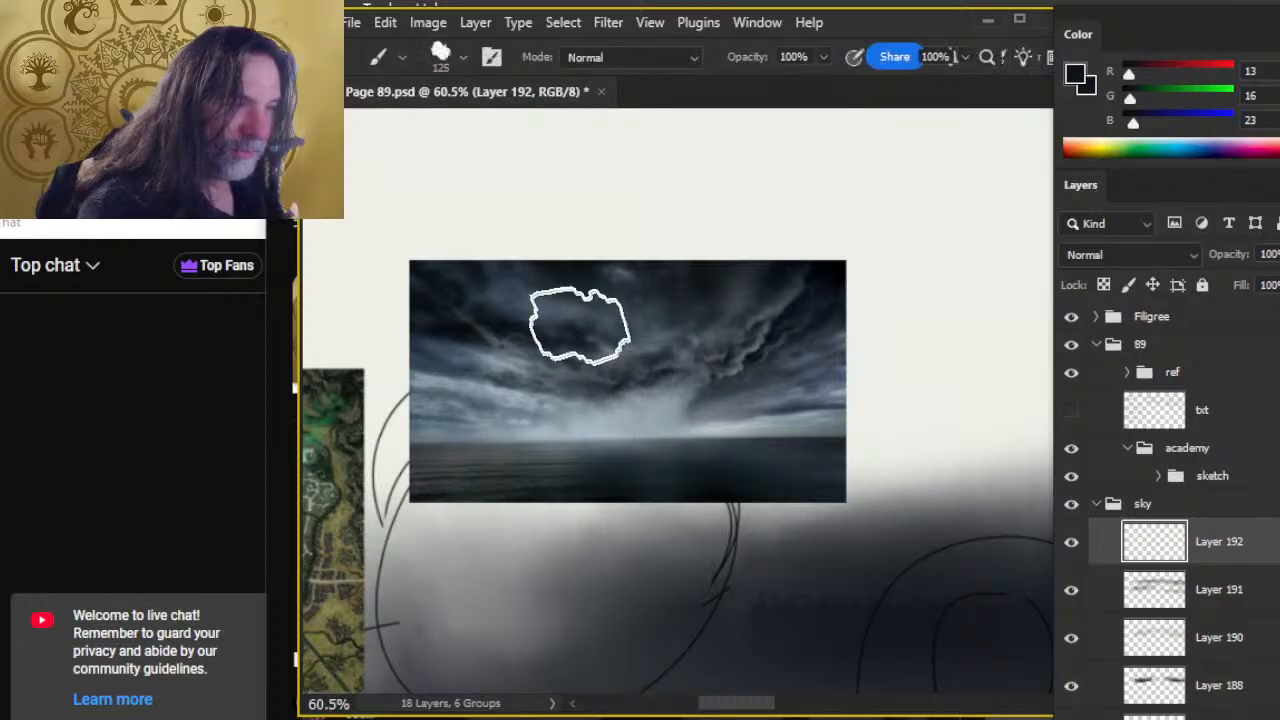
{"action": "mouse_move", "coordinate": [580, 320]}
{"action": "left_mouse_down", "text": "alt"}
{"action": "mouse_move", "coordinate": [574, 294]}
{"action": "mouse_move", "coordinate": [546, 294]}
{"action": "left_mouse_up", "text": "alt"}
Paint blue-grey wisps in the cloud band's left part on Layer 192 and smudge them at 175 px into soft highlights.
{"action": "key", "text": "z"}
{"action": "left_click_drag", "start_coordinate": [952, 482], "coordinate": [937, 531]}
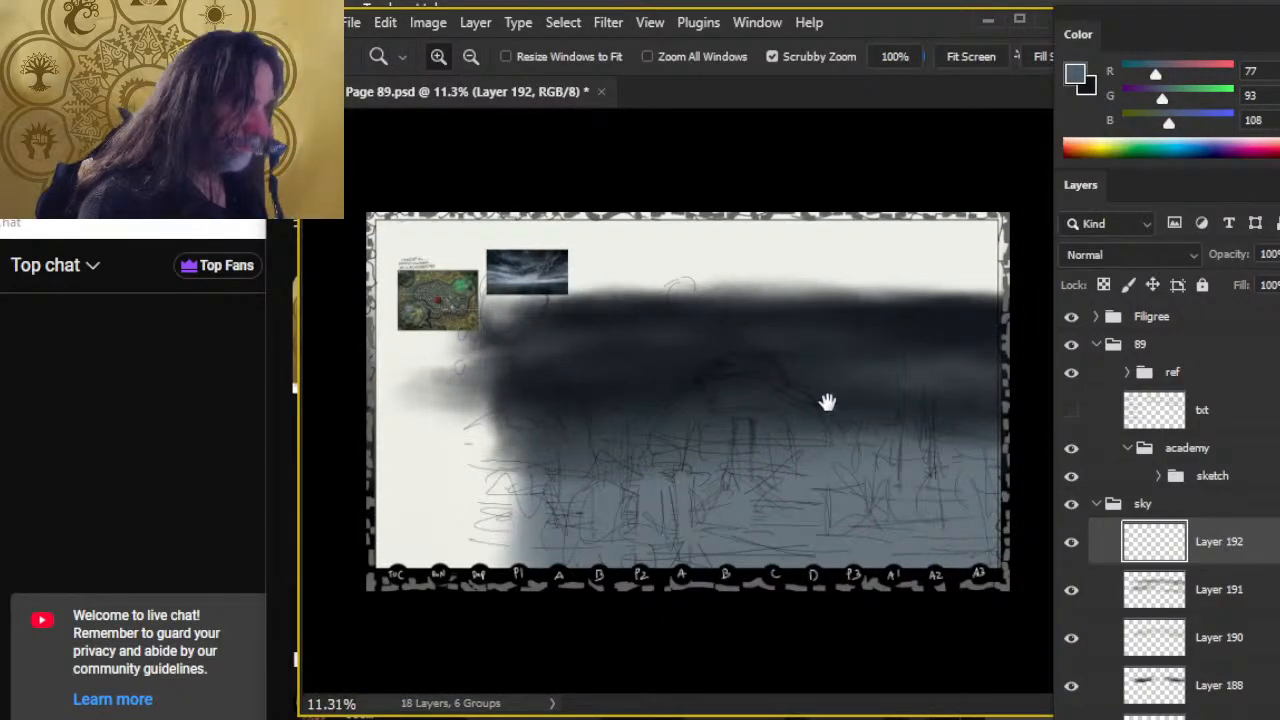
{"action": "key", "text": "b"}
{"action": "mouse_move", "coordinate": [541, 365]}
{"action": "left_mouse_down"}
{"action": "mouse_move", "coordinate": [622, 333]}
{"action": "mouse_move", "coordinate": [552, 360]}
{"action": "mouse_move", "coordinate": [613, 350]}
{"action": "mouse_move", "coordinate": [515, 355]}
{"action": "mouse_move", "coordinate": [540, 367]}
{"action": "mouse_move", "coordinate": [635, 318]}
{"action": "mouse_move", "coordinate": [506, 347]}
{"action": "mouse_move", "coordinate": [653, 342]}
{"action": "left_mouse_up"}
{"action": "key", "text": "r"}
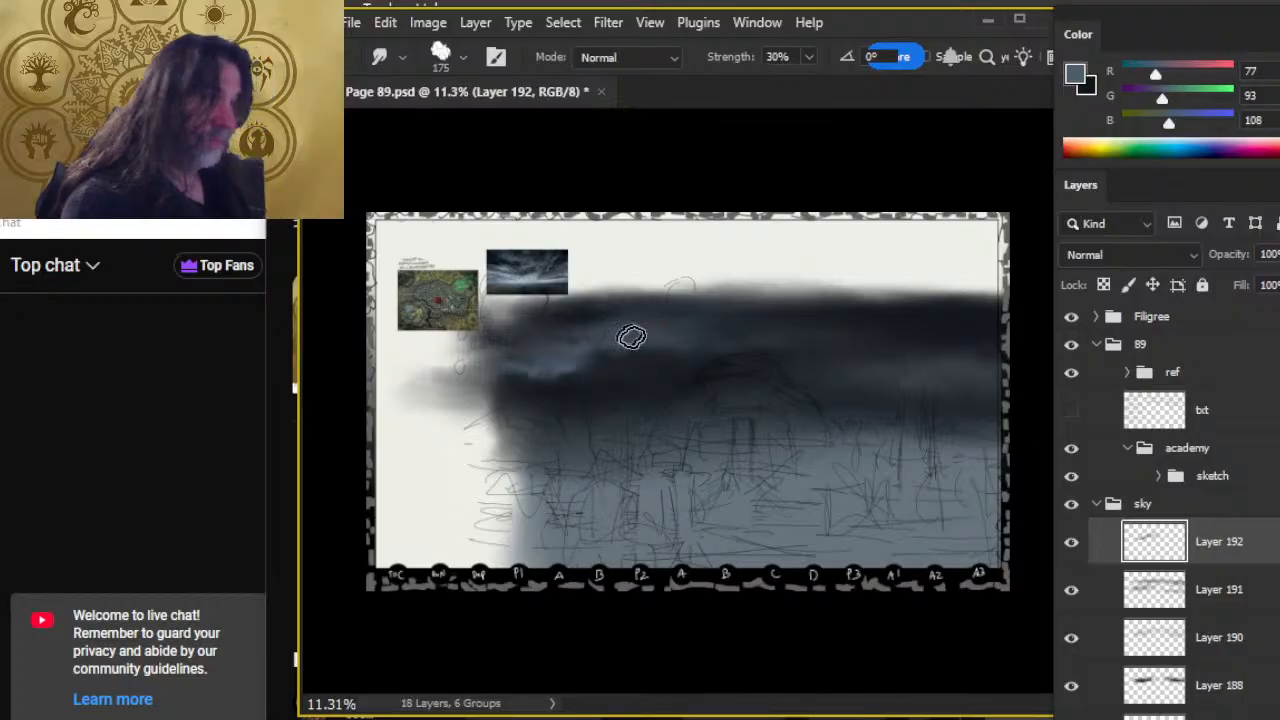
{"action": "key", "text": "z"}
{"action": "left_click", "coordinate": [646, 366]}
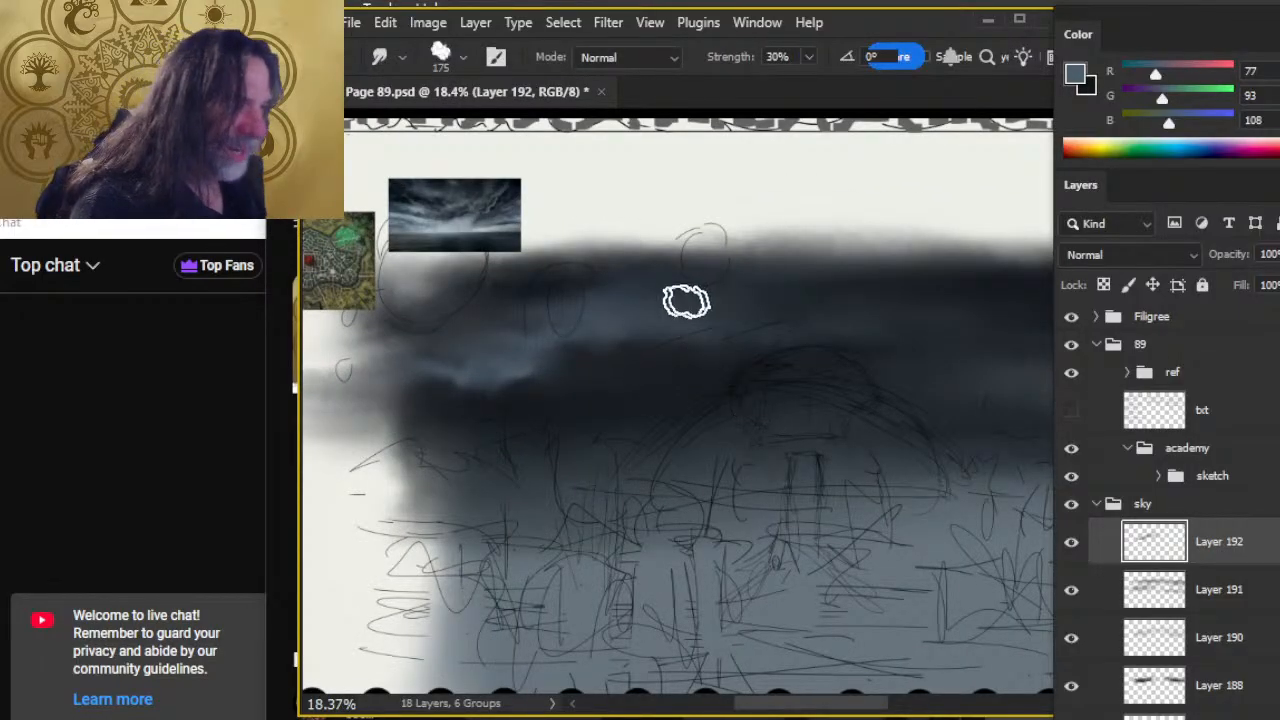
{"action": "scroll", "coordinate": [940, 423], "scroll_direction": "down", "scroll_amount": 2}
{"action": "key", "text": "z"}
{"action": "mouse_move", "coordinate": [780, 380]}
{"action": "left_mouse_down"}
{"action": "mouse_move", "coordinate": [777, 409]}
{"action": "mouse_move", "coordinate": [600, 395]}
{"action": "left_mouse_up"}
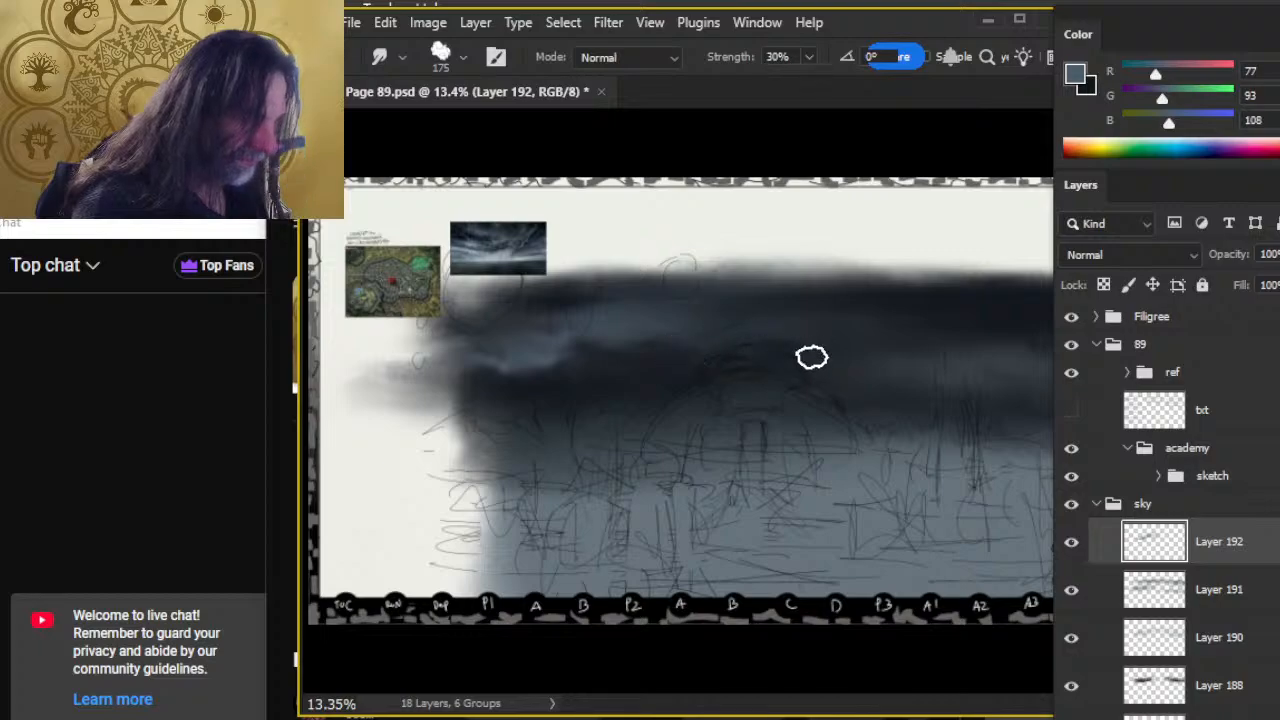
Paint wavy blue-grey strokes in the cloud band's right part on Layer 192 with the 125 px brush, and smudge them at 175 px.
{"action": "key", "text": "space"}
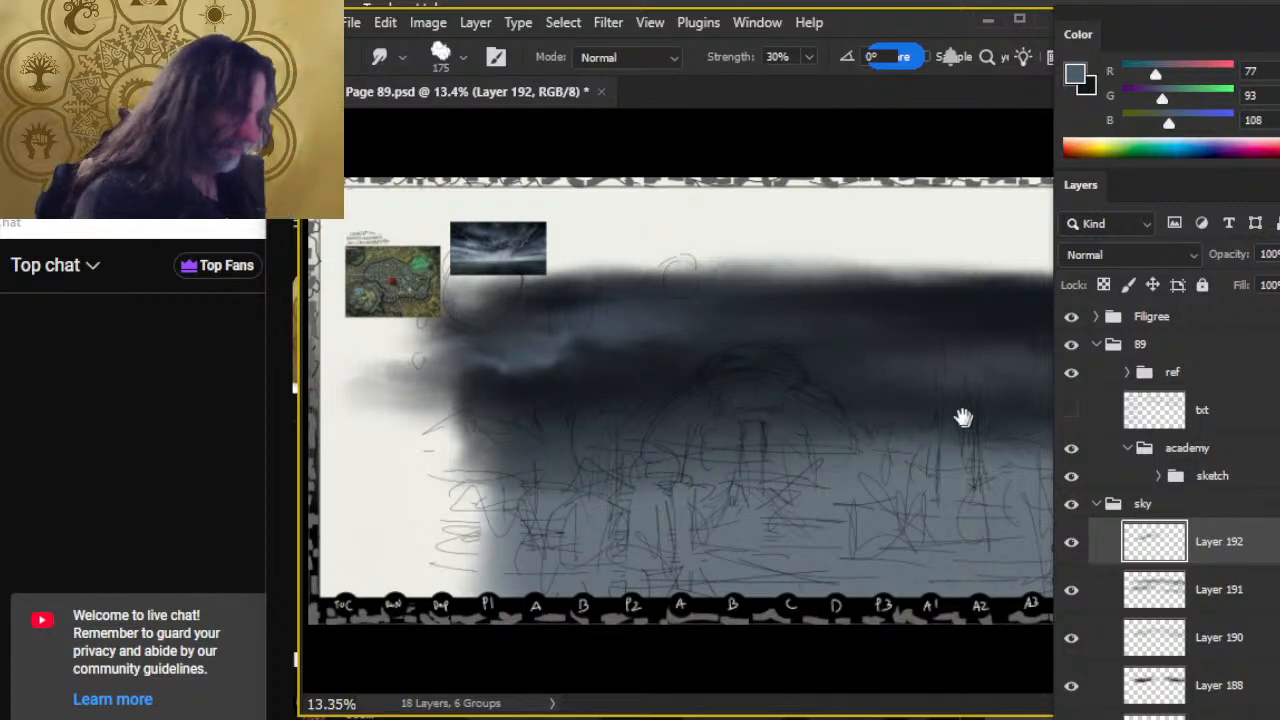
{"action": "scroll", "coordinate": [891, 420], "scroll_direction": "down", "scroll_amount": 3}
{"action": "scroll", "coordinate": [880, 414], "scroll_direction": "up", "scroll_amount": 1}
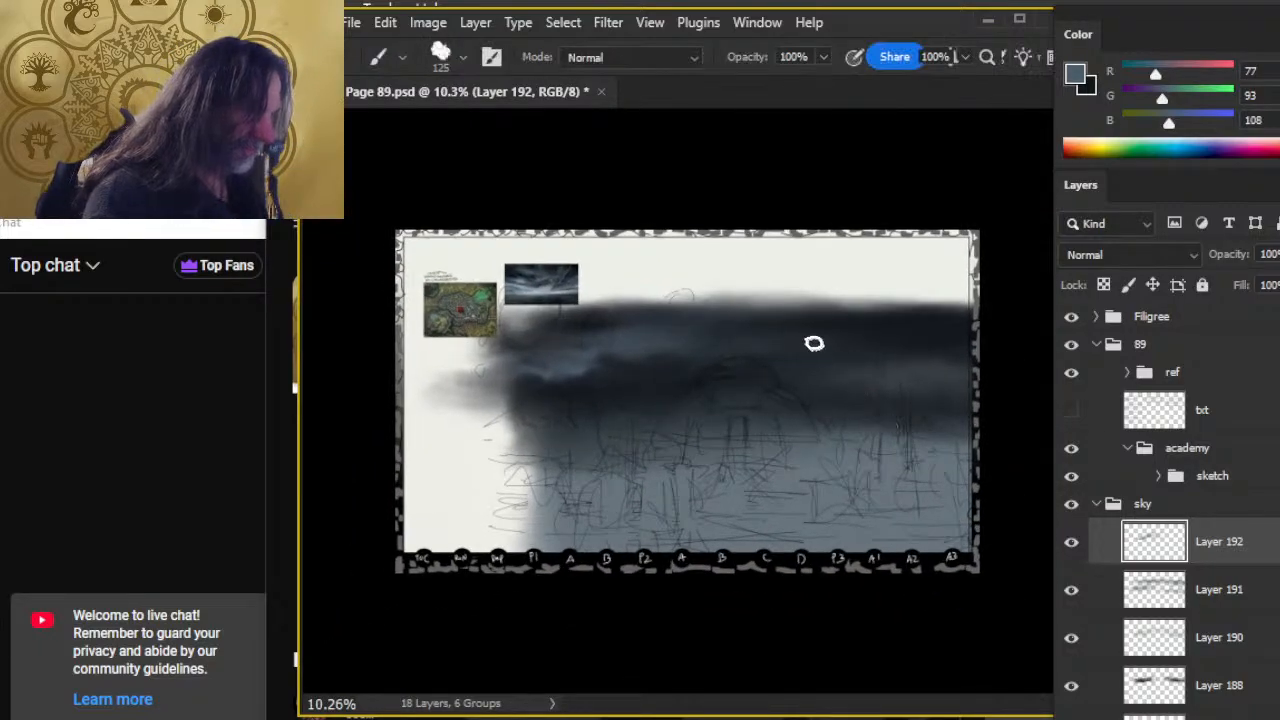
{"action": "left_click_drag", "start_coordinate": [838, 359], "coordinate": [923, 383]}
{"action": "key", "text": "r"}
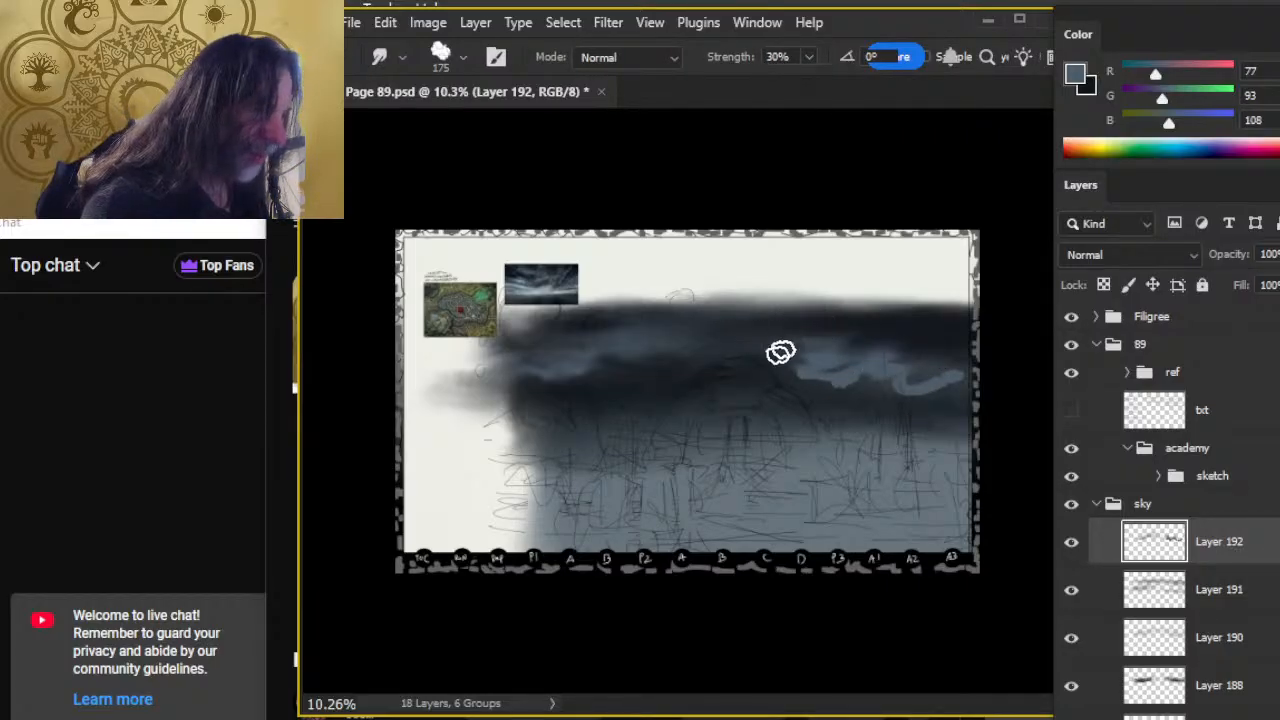
{"action": "left_click_drag", "start_coordinate": [781, 352], "coordinate": [849, 362]}
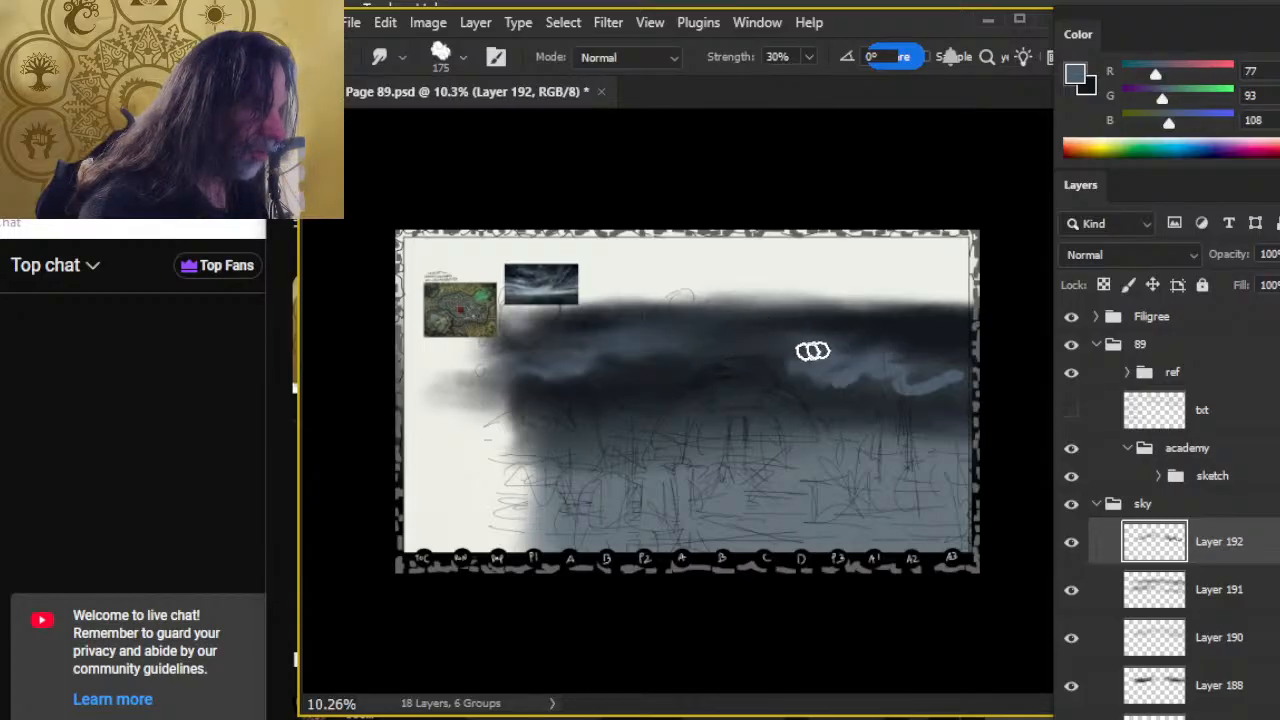
{"action": "mouse_move", "coordinate": [788, 375]}
{"action": "left_mouse_down"}
{"action": "mouse_move", "coordinate": [866, 394]}
{"action": "mouse_move", "coordinate": [826, 390]}
{"action": "mouse_move", "coordinate": [857, 368]}
{"action": "mouse_move", "coordinate": [938, 373]}
{"action": "left_mouse_up"}
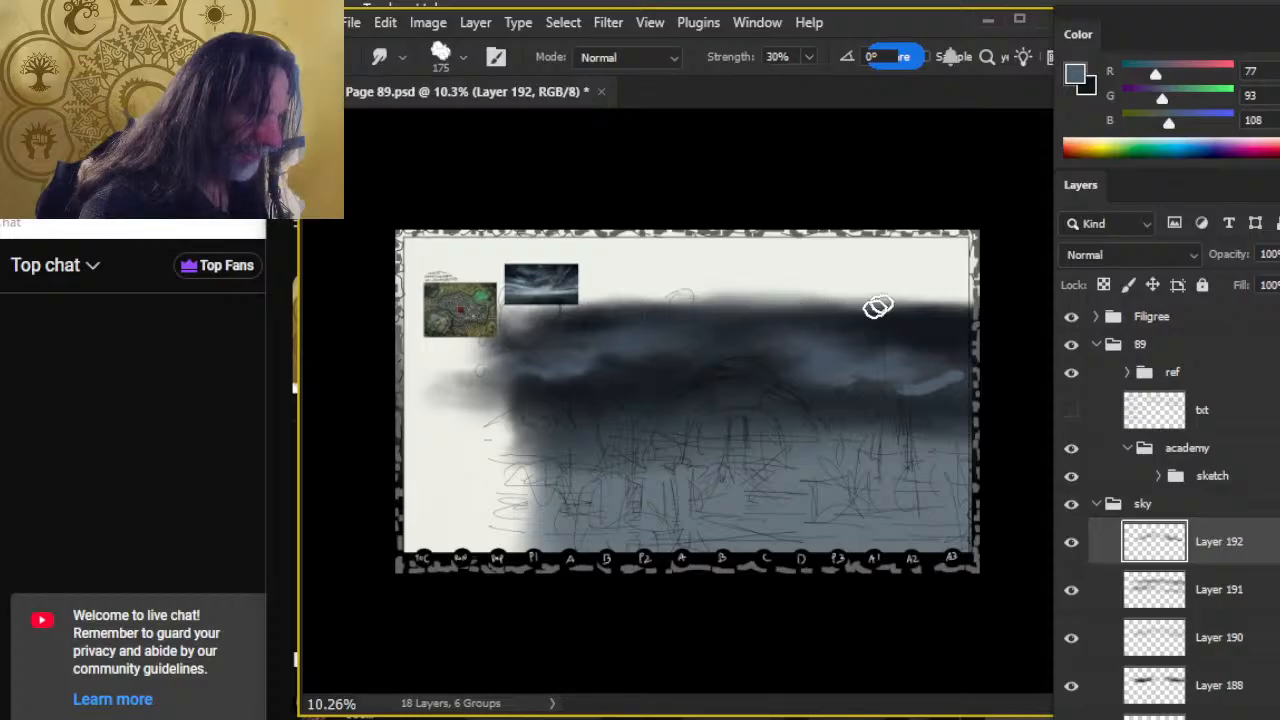
{"action": "mouse_move", "coordinate": [855, 375]}
{"action": "left_mouse_down"}
{"action": "mouse_move", "coordinate": [974, 395]}
{"action": "mouse_move", "coordinate": [825, 363]}
{"action": "left_mouse_up"}
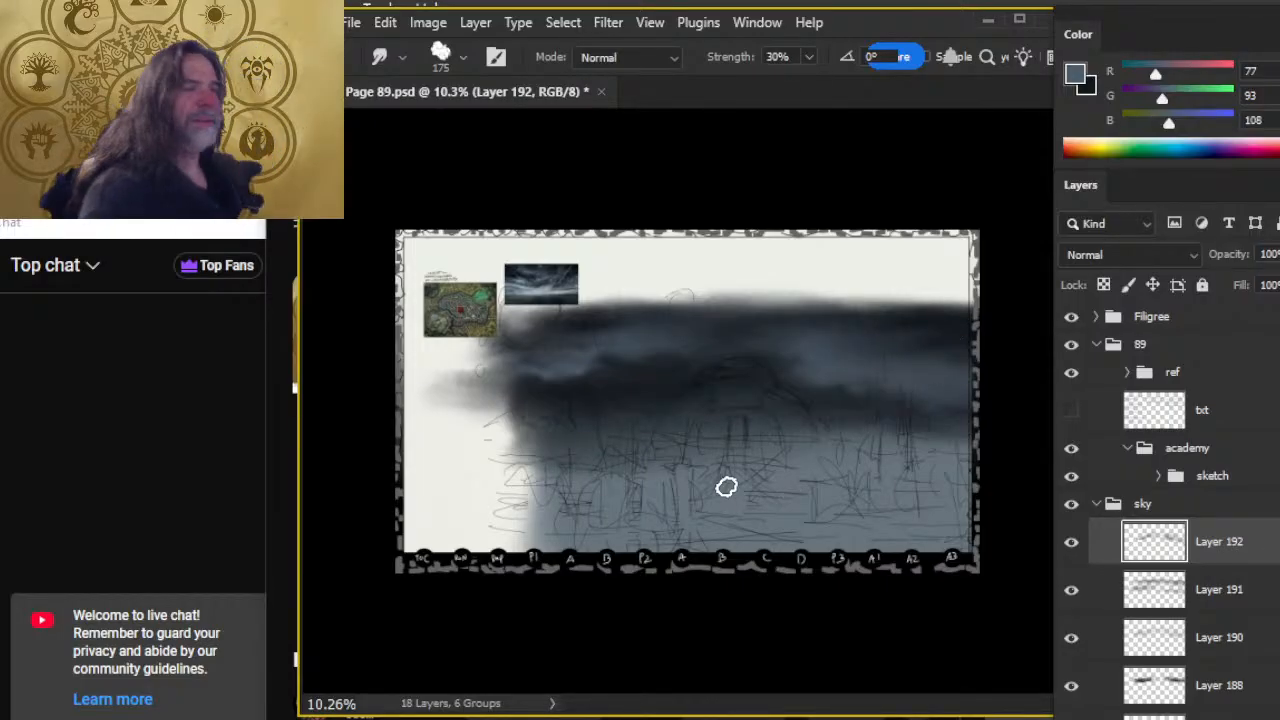
Refine the blue-grey highlights near the page's right edge on Layer 192 with the Smudge tool at 100 px.
{"action": "key", "text": "z"}
{"action": "left_click_drag", "start_coordinate": [896, 393], "coordinate": [940, 389]}
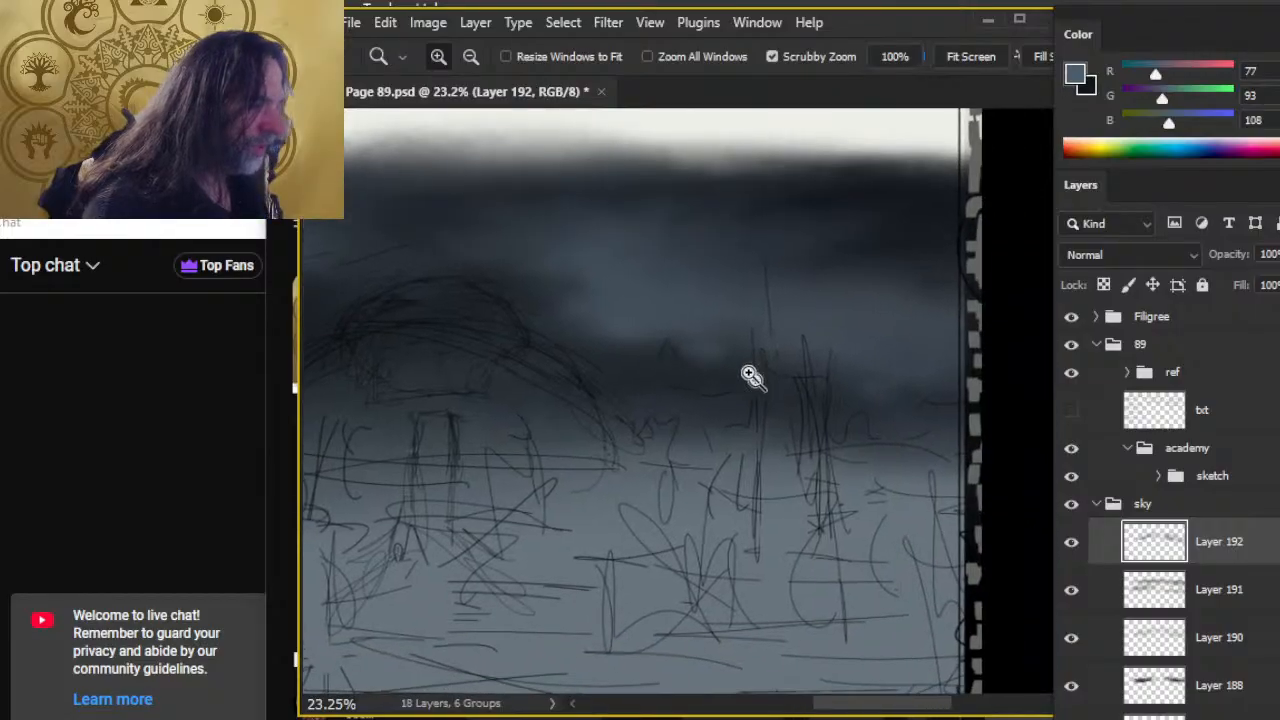
{"action": "key", "text": "r"}
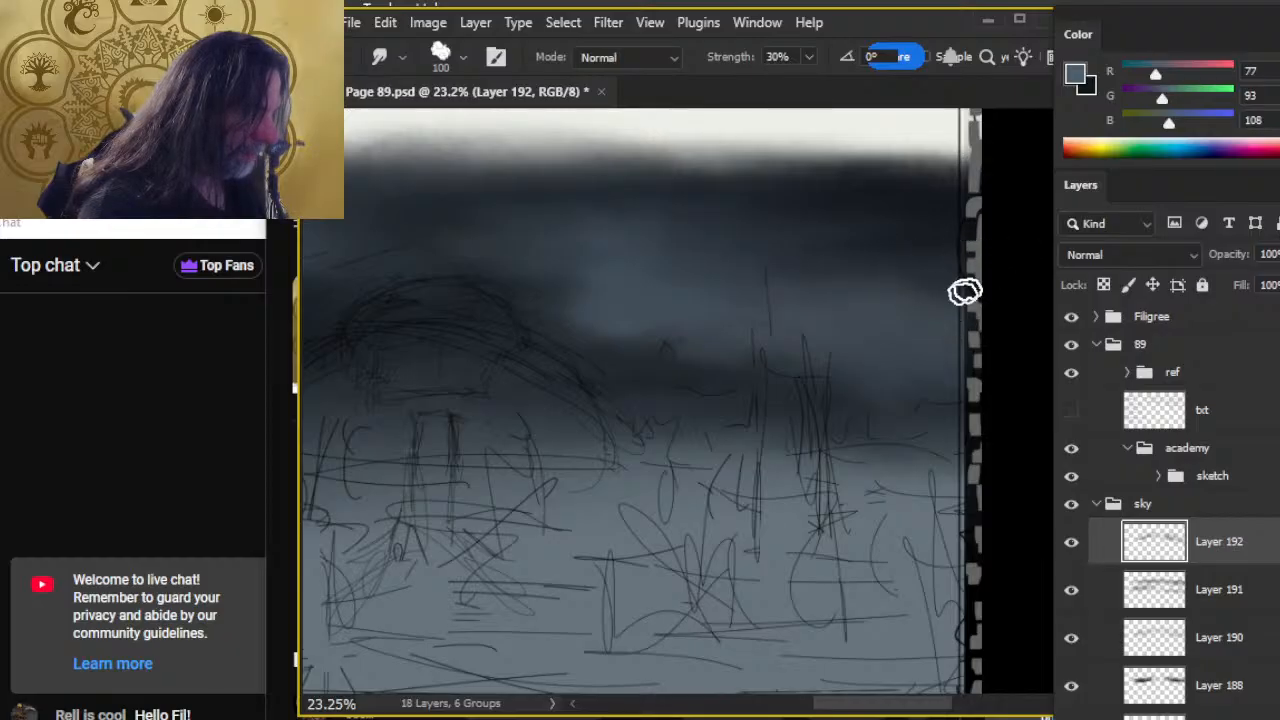
Smudge the blue-grey highlight at the cloud band's left end on Layer 192 into a crisper cloud edge at 100 px.
{"action": "key", "text": "z"}
{"action": "left_click_drag", "start_coordinate": [790, 315], "coordinate": [609, 366]}
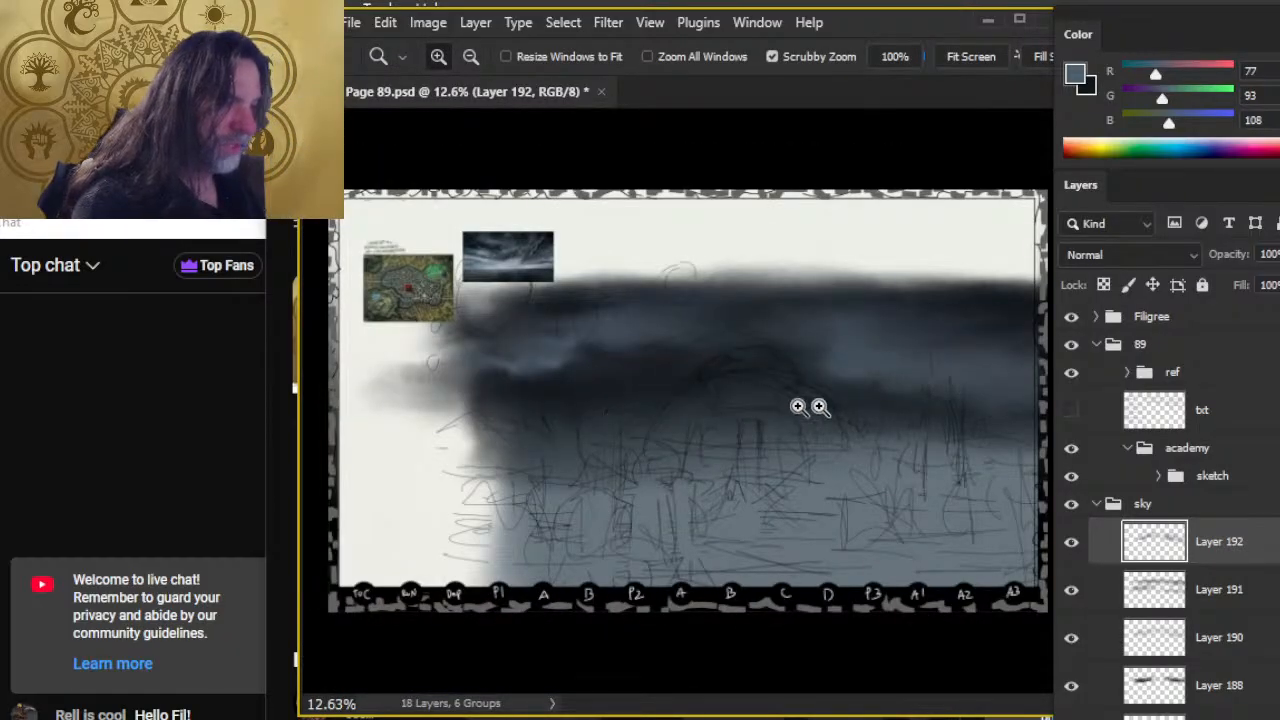
{"action": "key", "text": "r"}
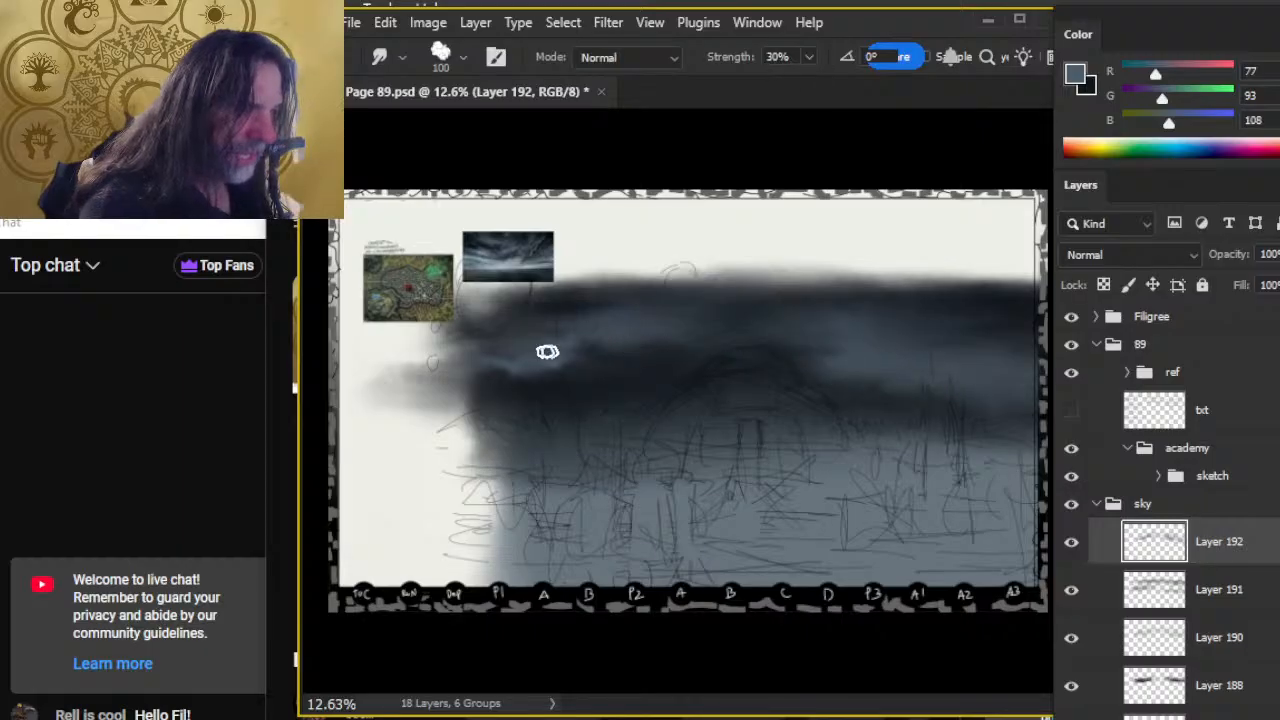
{"action": "key", "text": "z"}
{"action": "left_click_drag", "start_coordinate": [563, 426], "coordinate": [617, 386]}
{"action": "key", "text": "r"}
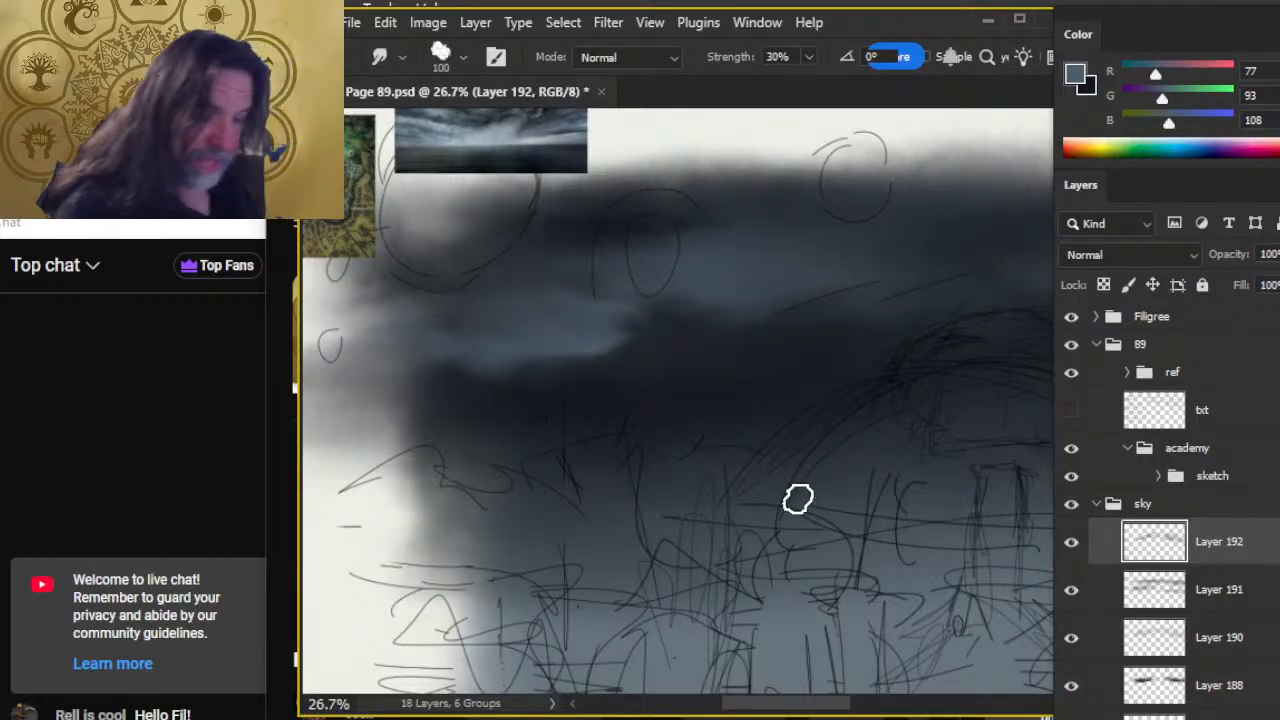
Blend the remaining blue-grey cloud edges across the band on Layer 192 with the 100 px Smudge tool.
{"action": "key", "text": "z"}
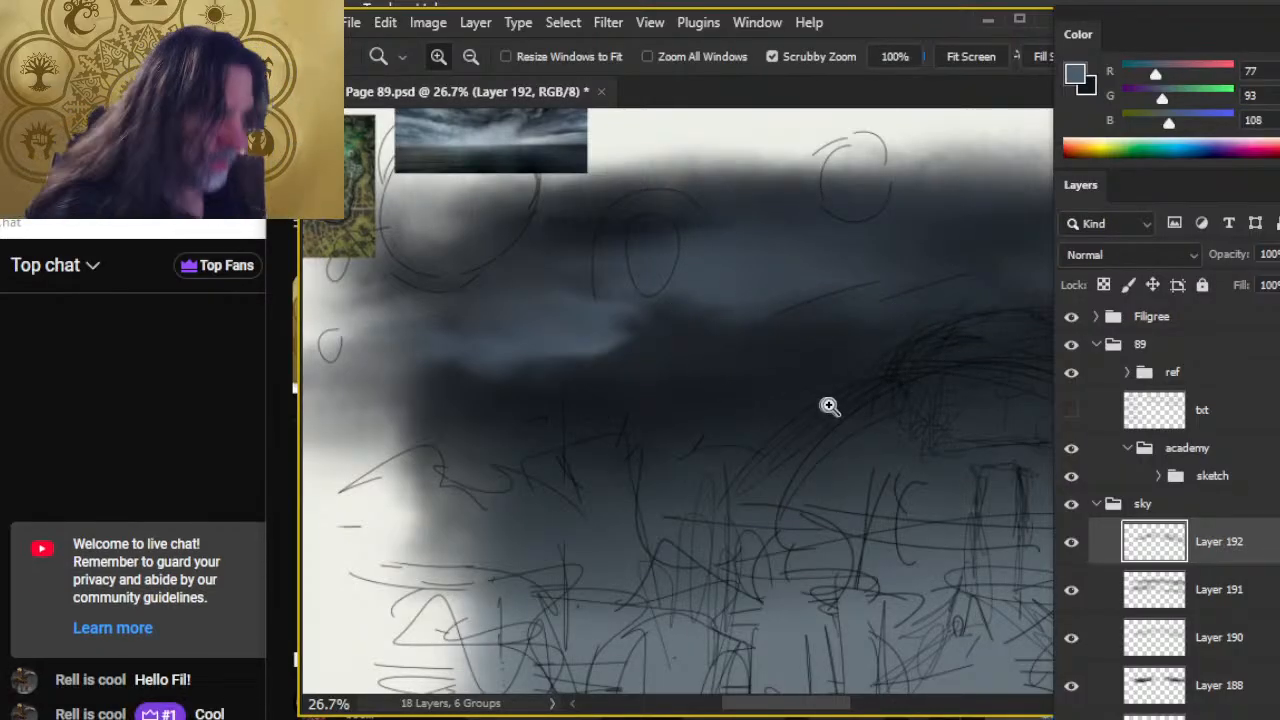
{"action": "left_click_drag", "start_coordinate": [829, 406], "coordinate": [756, 472]}
{"action": "left_click_drag", "start_coordinate": [811, 440], "coordinate": [975, 420]}
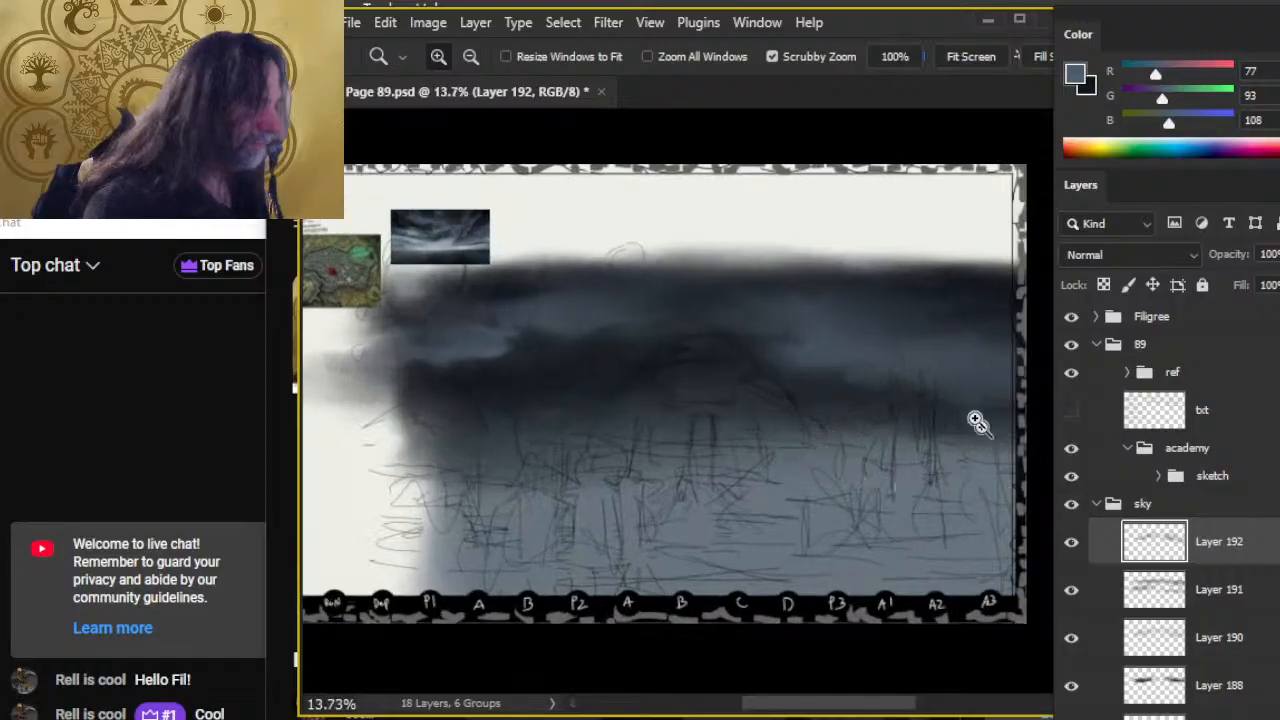
{"action": "key", "text": "r"}
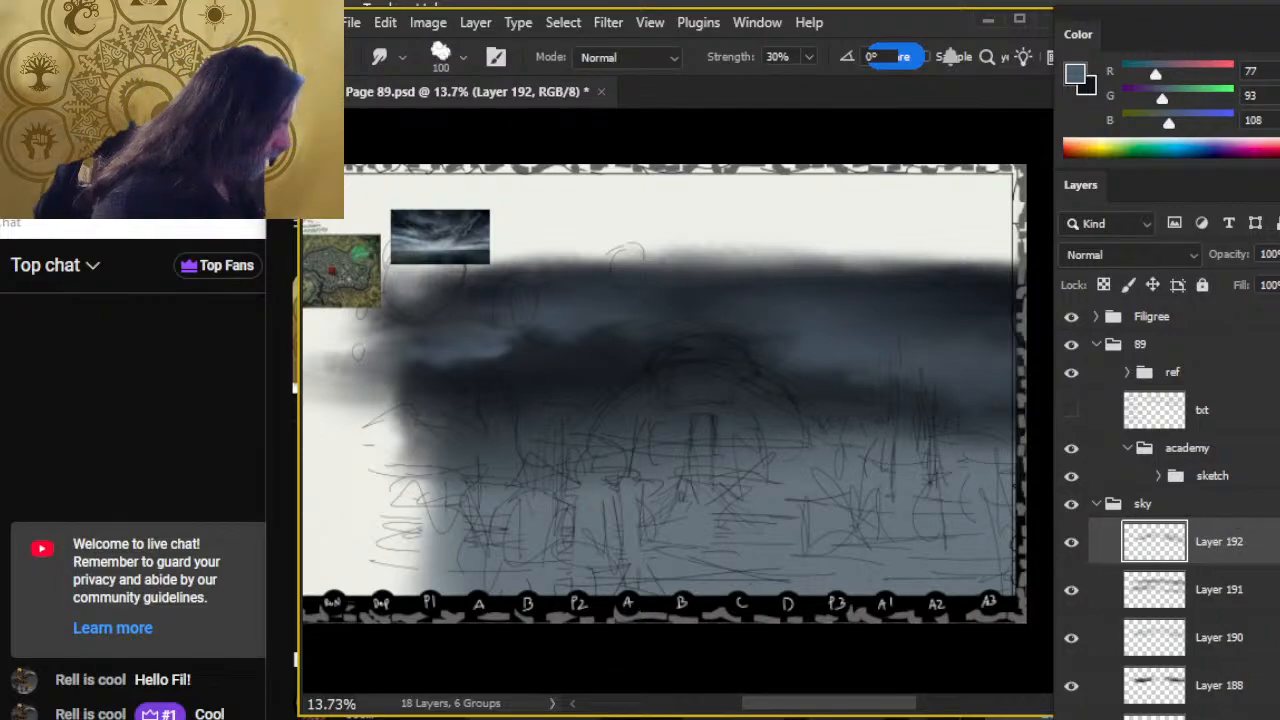
Add a new empty layer above Layer 192 and sample a light cloud grey, RGB 125, 143, 153, from the storm-sky reference.
{"action": "key", "text": "ctrl+shift+alt+n"}
{"action": "left_click_drag", "start_coordinate": [421, 262], "coordinate": [490, 329]}
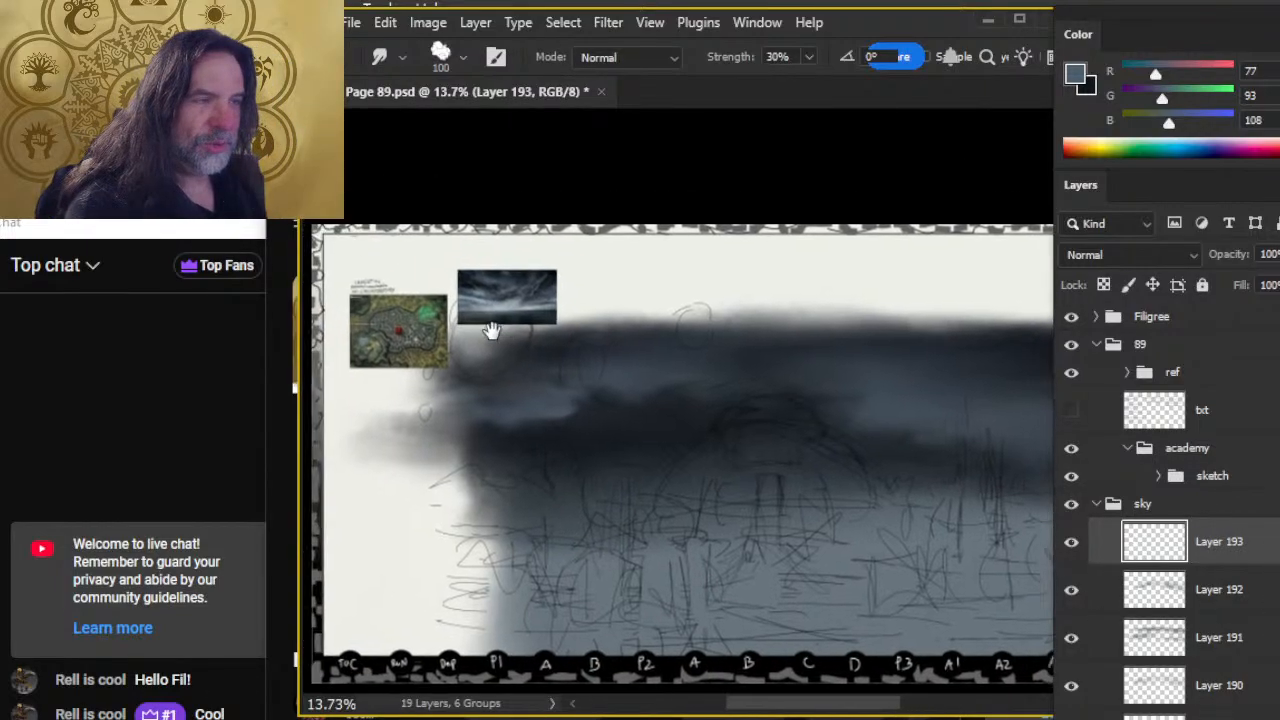
{"action": "left_click_drag", "start_coordinate": [472, 279], "coordinate": [586, 429]}
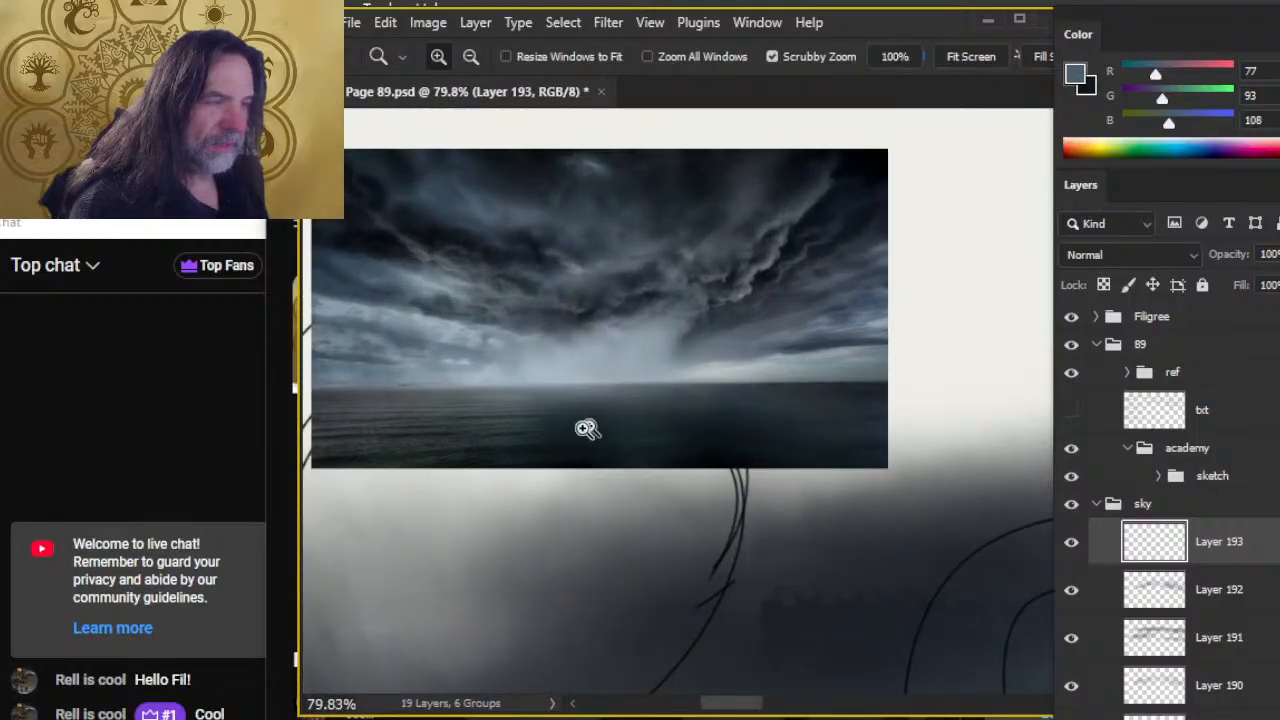
{"action": "left_click_drag", "start_coordinate": [450, 323], "coordinate": [544, 390]}
{"action": "left_click_drag", "start_coordinate": [530, 315], "coordinate": [625, 334]}
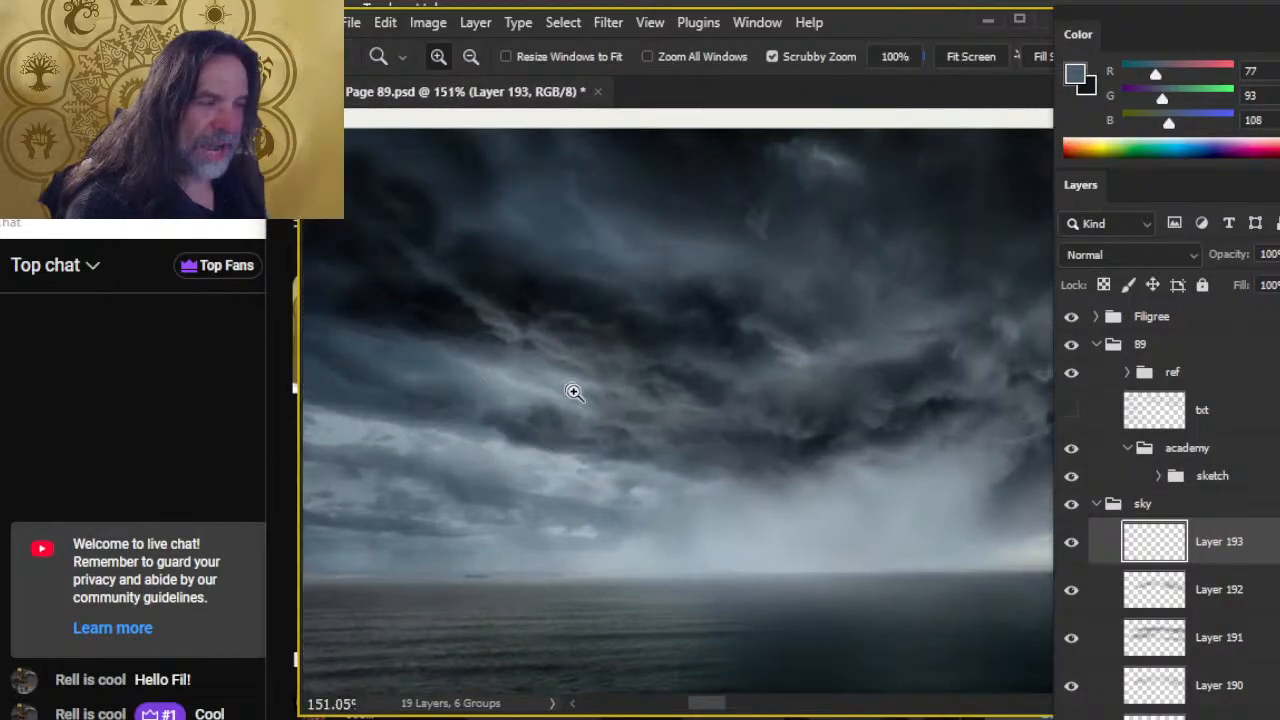
{"action": "key", "text": "b"}
{"action": "left_click", "coordinate": [523, 380], "text": "alt"}
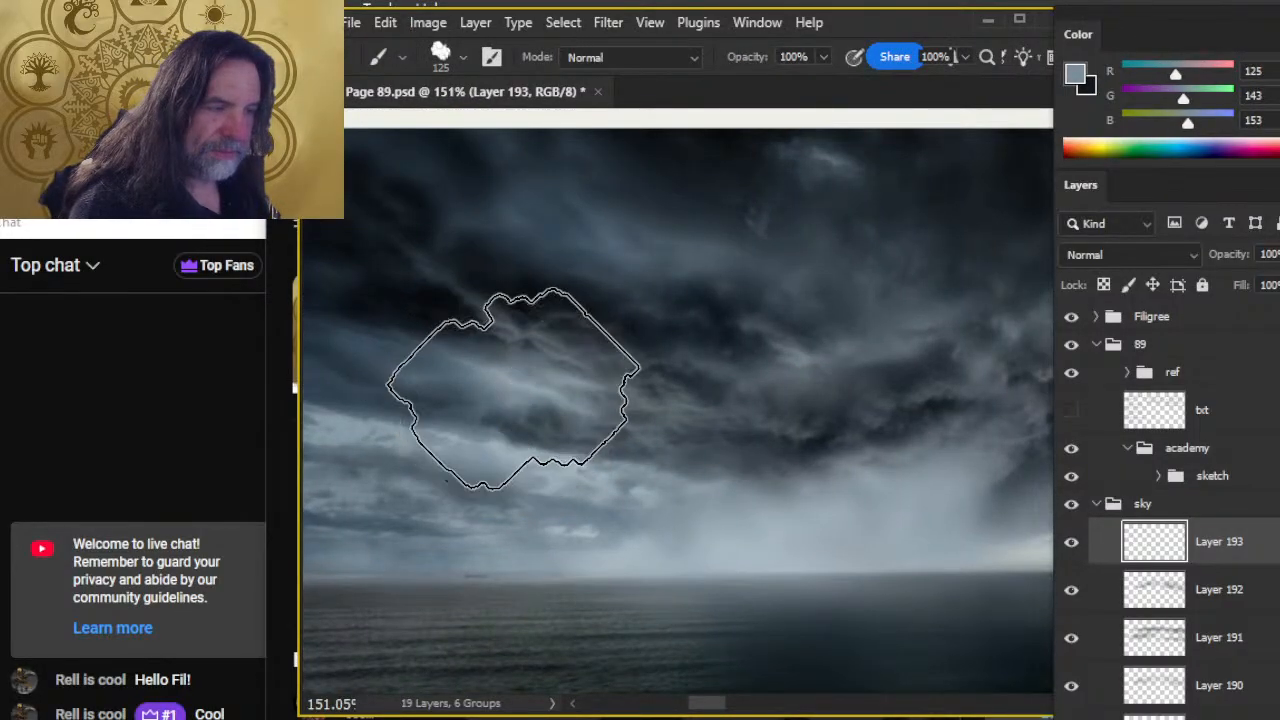
Paint light grey strokes across the cloud band's upper right on Layer 193 with the 125 px brush, and smudge them into wispy highlights.
{"action": "left_click_drag", "start_coordinate": [971, 457], "coordinate": [494, 297]}
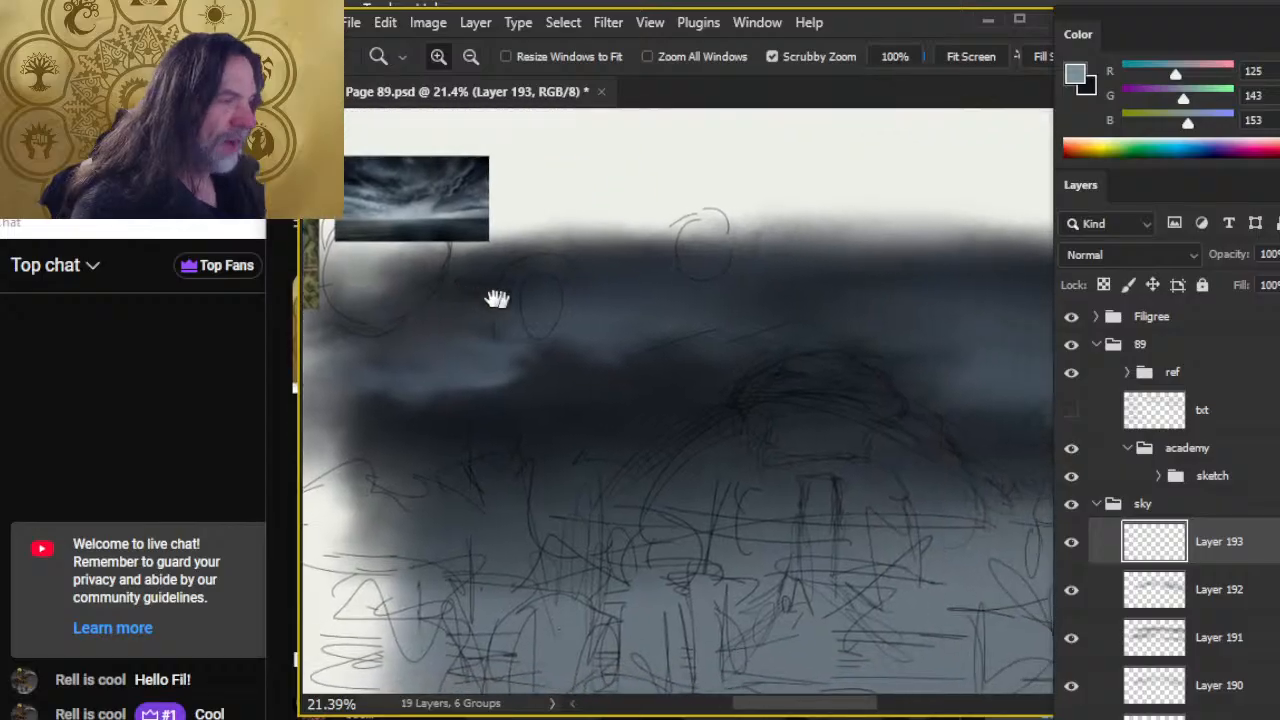
{"action": "left_click_drag", "start_coordinate": [950, 394], "coordinate": [540, 382]}
{"action": "key", "text": "b"}
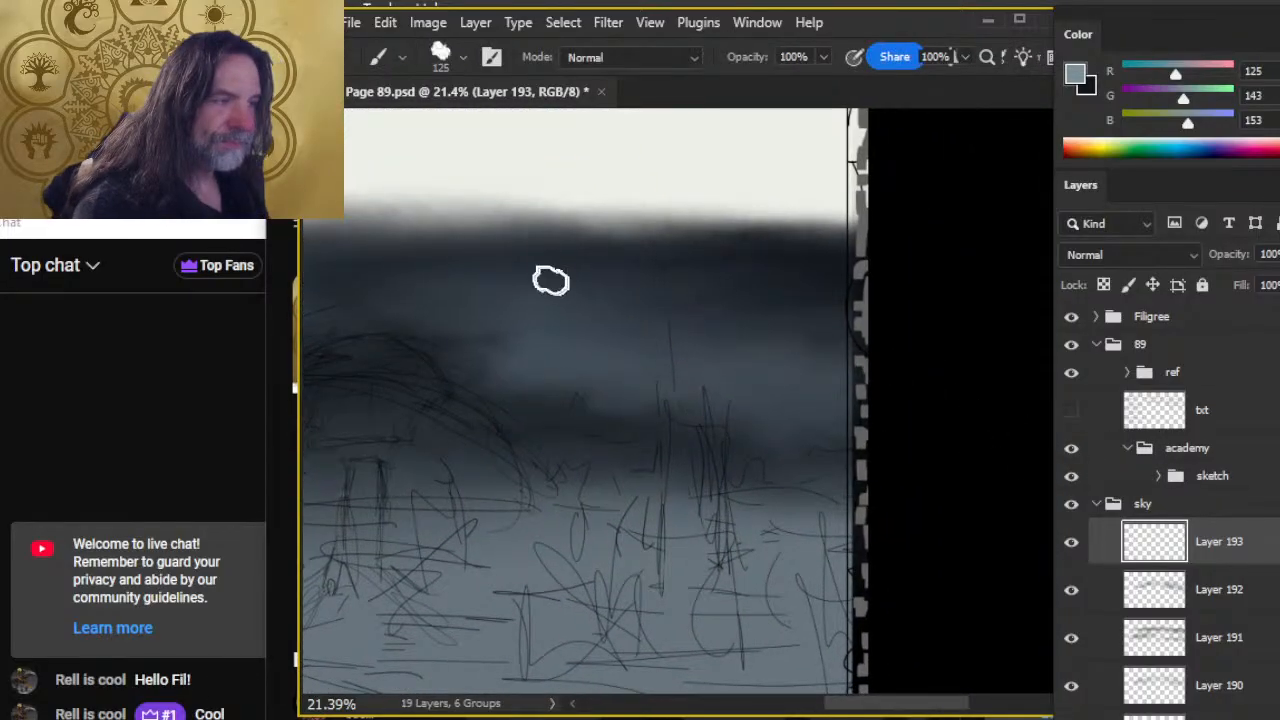
{"action": "left_click_drag", "start_coordinate": [549, 277], "coordinate": [786, 305]}
{"action": "key", "text": "r"}
{"action": "left_click_drag", "start_coordinate": [509, 263], "coordinate": [483, 250]}
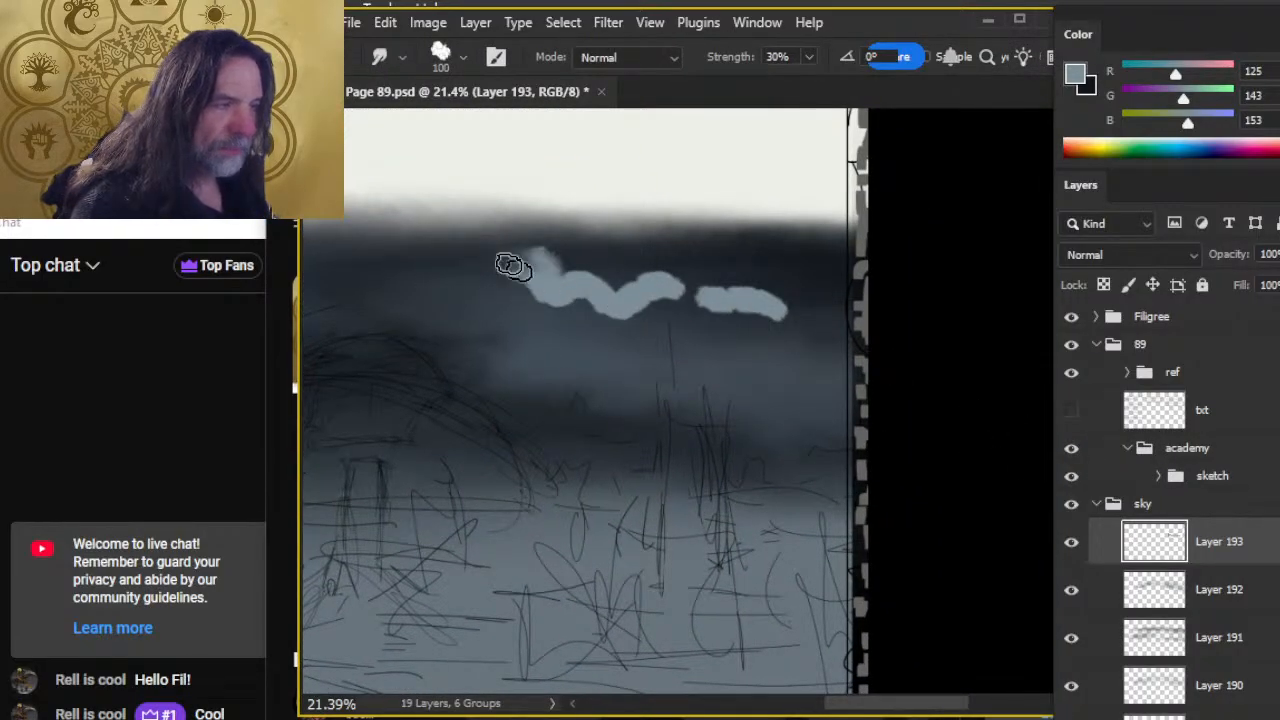
{"action": "mouse_move", "coordinate": [557, 262]}
{"action": "left_mouse_down"}
{"action": "mouse_move", "coordinate": [469, 281]}
{"action": "mouse_move", "coordinate": [539, 276]}
{"action": "mouse_move", "coordinate": [480, 247]}
{"action": "mouse_move", "coordinate": [542, 260]}
{"action": "mouse_move", "coordinate": [460, 270]}
{"action": "mouse_move", "coordinate": [504, 311]}
{"action": "mouse_move", "coordinate": [553, 284]}
{"action": "mouse_move", "coordinate": [560, 299]}
{"action": "mouse_move", "coordinate": [540, 277]}
{"action": "mouse_move", "coordinate": [440, 254]}
{"action": "mouse_move", "coordinate": [607, 247]}
{"action": "mouse_move", "coordinate": [488, 263]}
{"action": "mouse_move", "coordinate": [562, 230]}
{"action": "mouse_move", "coordinate": [605, 249]}
{"action": "mouse_move", "coordinate": [581, 281]}
{"action": "mouse_move", "coordinate": [589, 299]}
{"action": "mouse_move", "coordinate": [494, 299]}
{"action": "mouse_move", "coordinate": [589, 289]}
{"action": "mouse_move", "coordinate": [647, 320]}
{"action": "mouse_move", "coordinate": [603, 307]}
{"action": "mouse_move", "coordinate": [658, 281]}
{"action": "mouse_move", "coordinate": [584, 293]}
{"action": "mouse_move", "coordinate": [711, 287]}
{"action": "mouse_move", "coordinate": [658, 293]}
{"action": "mouse_move", "coordinate": [649, 311]}
{"action": "mouse_move", "coordinate": [524, 294]}
{"action": "mouse_move", "coordinate": [619, 265]}
{"action": "left_mouse_up"}
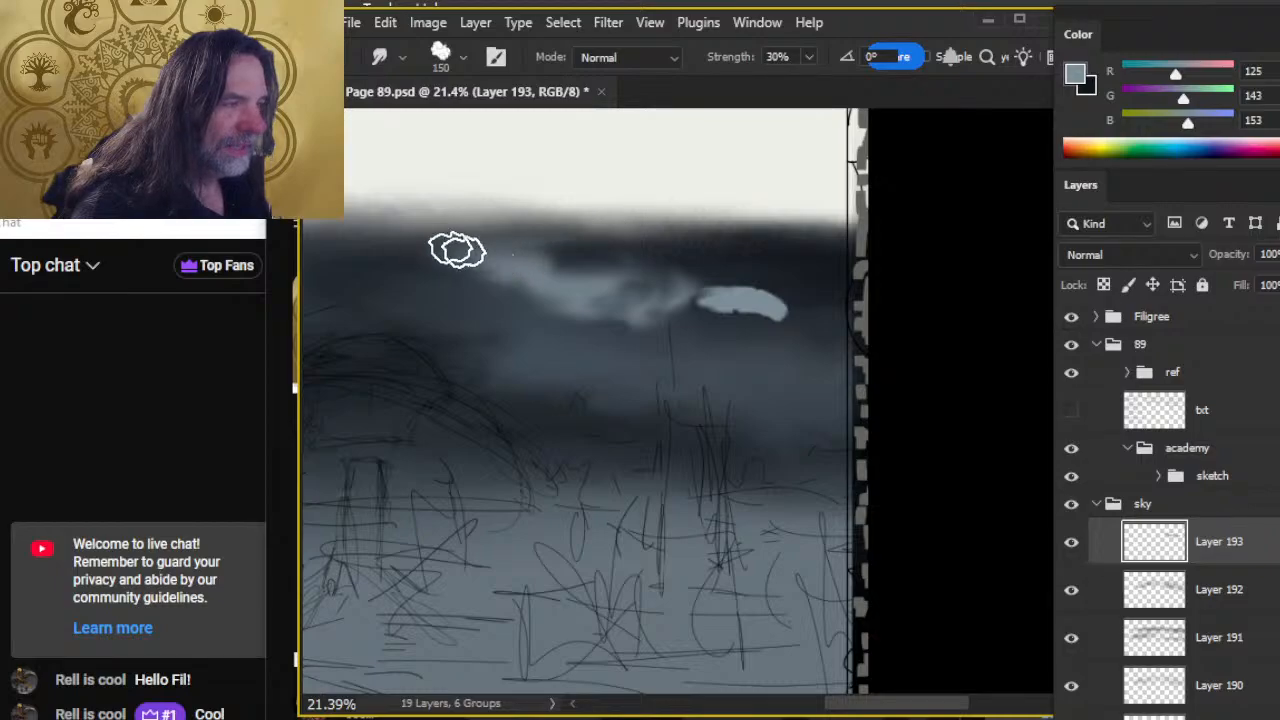
{"action": "mouse_move", "coordinate": [457, 250]}
{"action": "left_mouse_down"}
{"action": "mouse_move", "coordinate": [539, 247]}
{"action": "mouse_move", "coordinate": [526, 217]}
{"action": "mouse_move", "coordinate": [565, 212]}
{"action": "mouse_move", "coordinate": [374, 240]}
{"action": "mouse_move", "coordinate": [371, 205]}
{"action": "mouse_move", "coordinate": [437, 272]}
{"action": "mouse_move", "coordinate": [551, 286]}
{"action": "mouse_move", "coordinate": [538, 251]}
{"action": "mouse_move", "coordinate": [383, 226]}
{"action": "mouse_move", "coordinate": [701, 277]}
{"action": "mouse_move", "coordinate": [724, 307]}
{"action": "mouse_move", "coordinate": [661, 321]}
{"action": "mouse_move", "coordinate": [712, 312]}
{"action": "mouse_move", "coordinate": [718, 324]}
{"action": "mouse_move", "coordinate": [691, 307]}
{"action": "mouse_move", "coordinate": [727, 294]}
{"action": "mouse_move", "coordinate": [777, 316]}
{"action": "mouse_move", "coordinate": [751, 298]}
{"action": "mouse_move", "coordinate": [755, 320]}
{"action": "mouse_move", "coordinate": [701, 326]}
{"action": "mouse_move", "coordinate": [770, 283]}
{"action": "mouse_move", "coordinate": [858, 313]}
{"action": "left_mouse_up"}
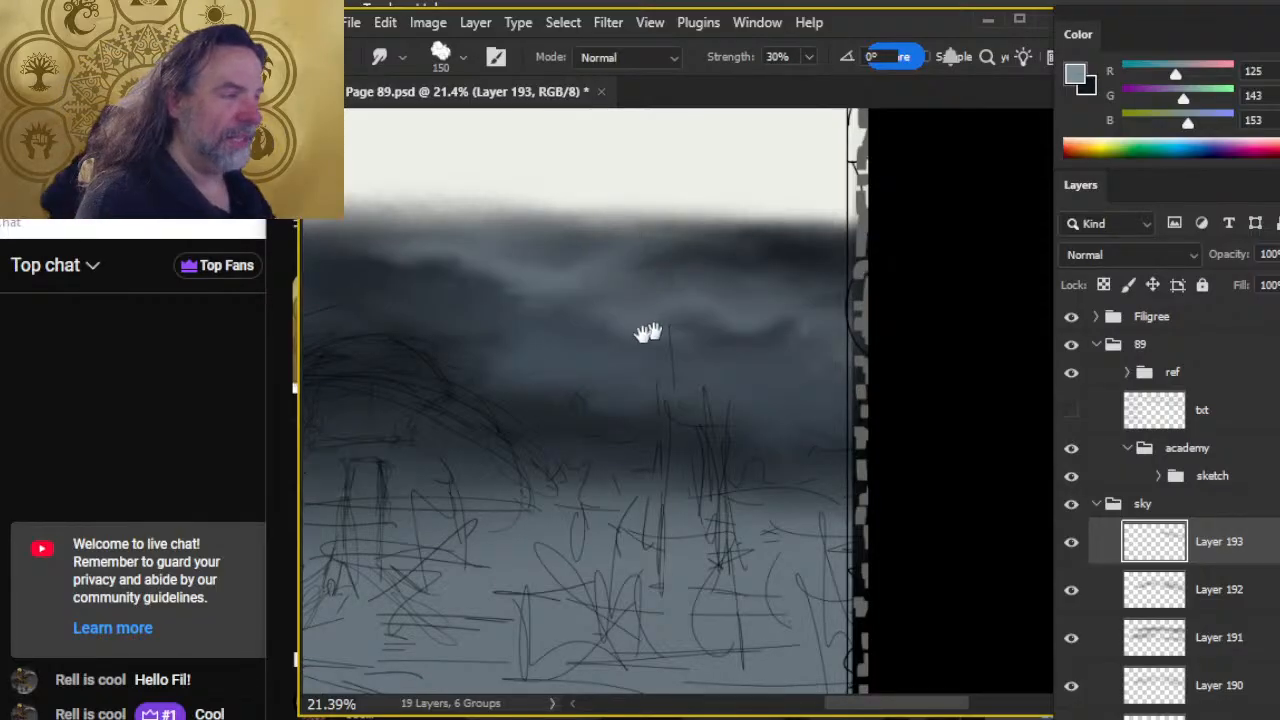
Smudge the light clouds above and to the right of the sketched dome on Layer 193 at 150 px, shaping soft billowing edges.
{"action": "left_click_drag", "start_coordinate": [646, 331], "coordinate": [800, 364]}
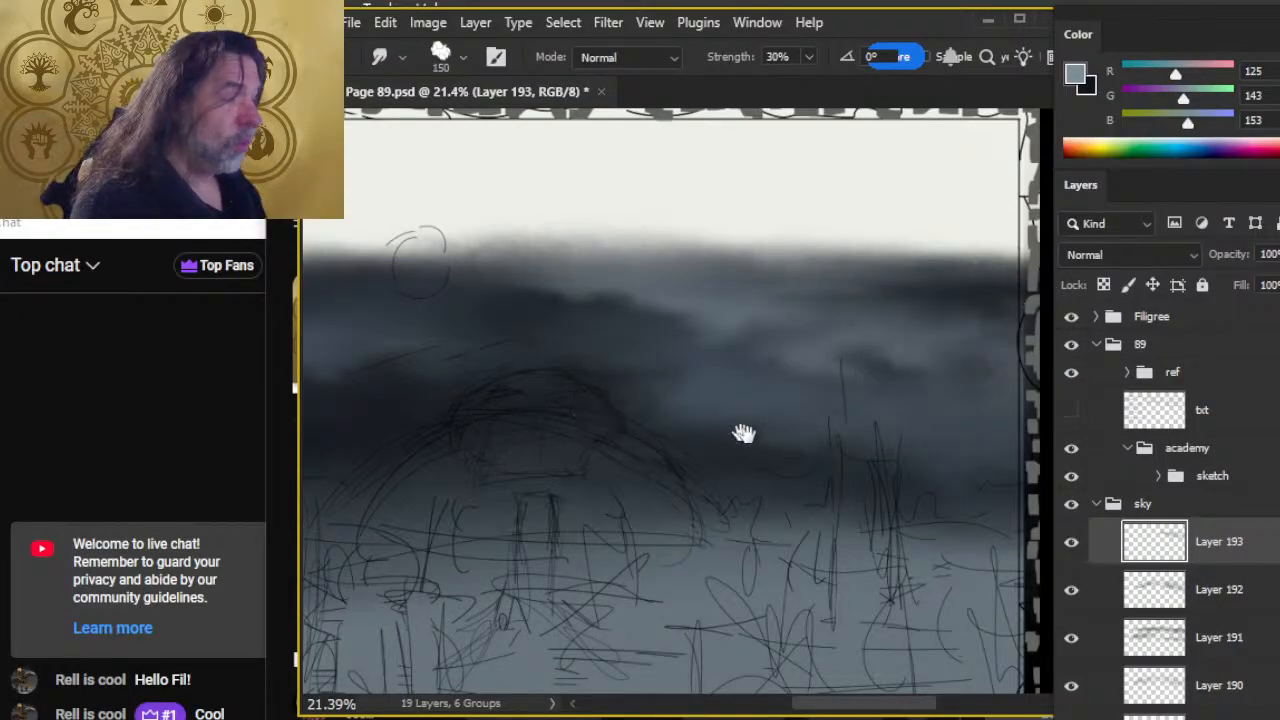
{"action": "left_click_drag", "start_coordinate": [743, 433], "coordinate": [843, 468]}
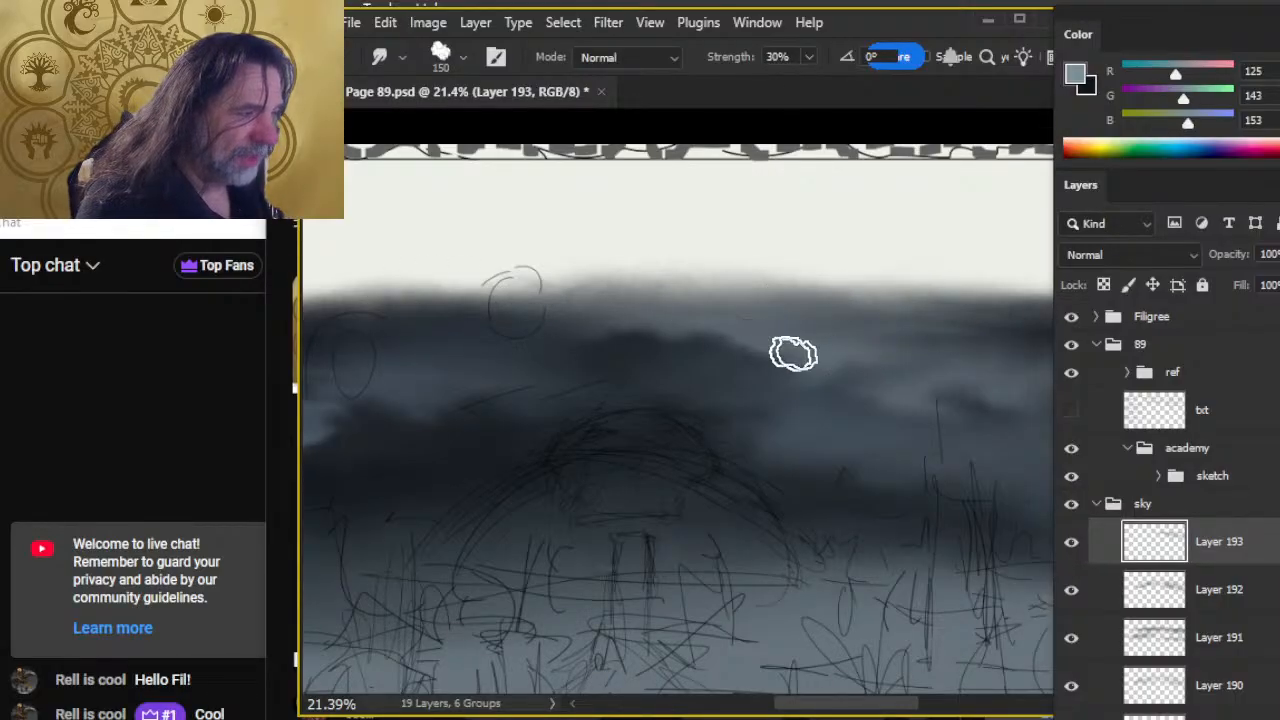
{"action": "left_click_drag", "start_coordinate": [934, 414], "coordinate": [829, 412]}
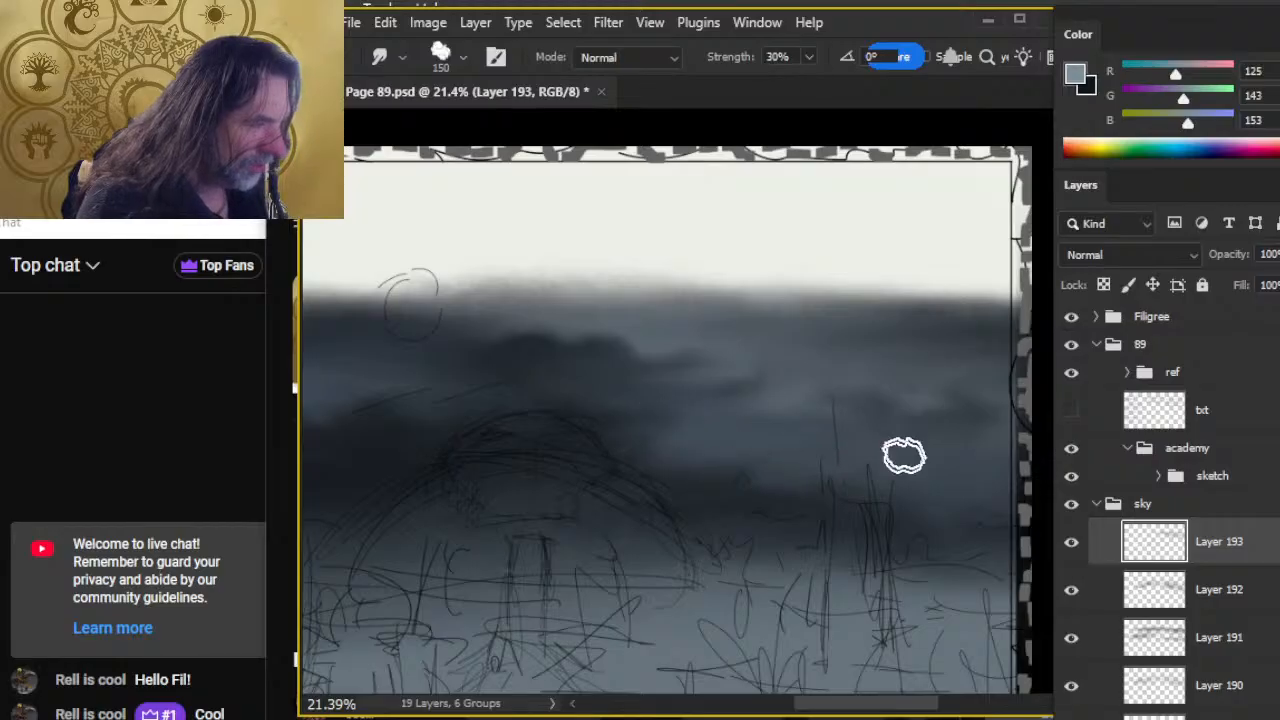
{"action": "key", "text": "z"}
{"action": "left_click_drag", "start_coordinate": [714, 471], "coordinate": [660, 508]}
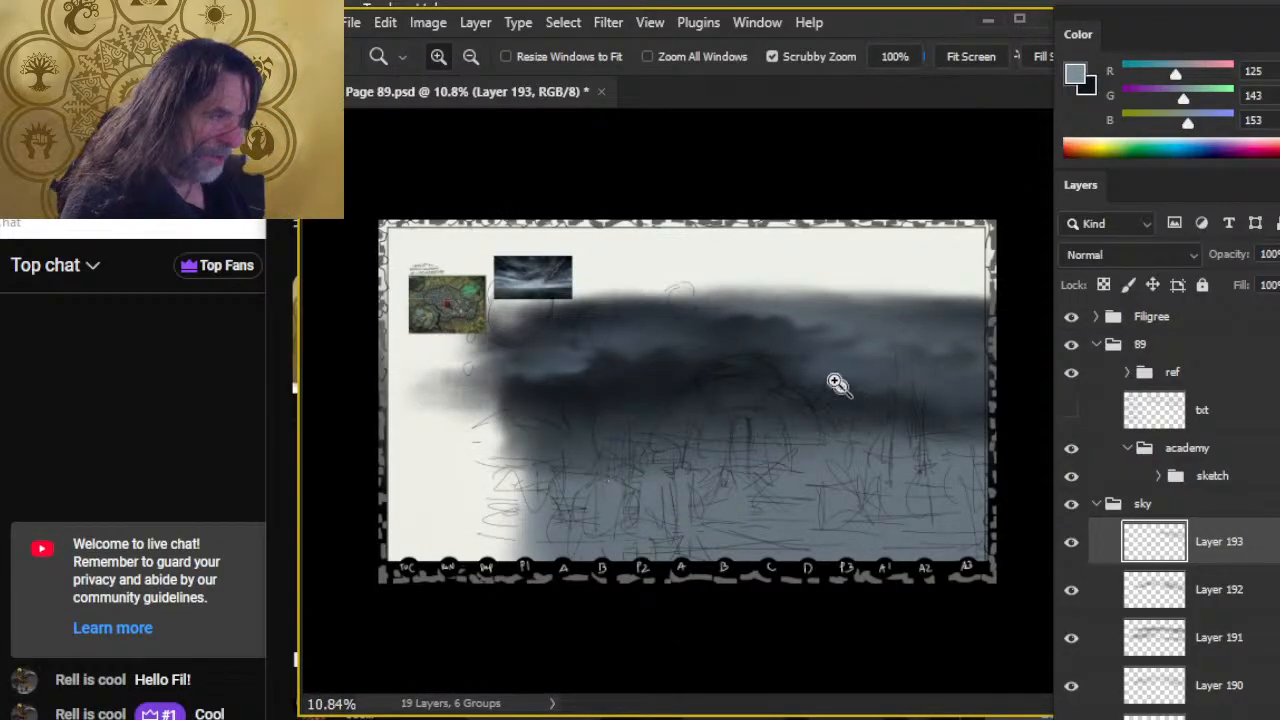
Paint a light grey patch just below the storm-sky reference on Layer 193 and smudge it along the dark cloud's upper edge.
{"action": "left_click", "coordinate": [838, 383]}
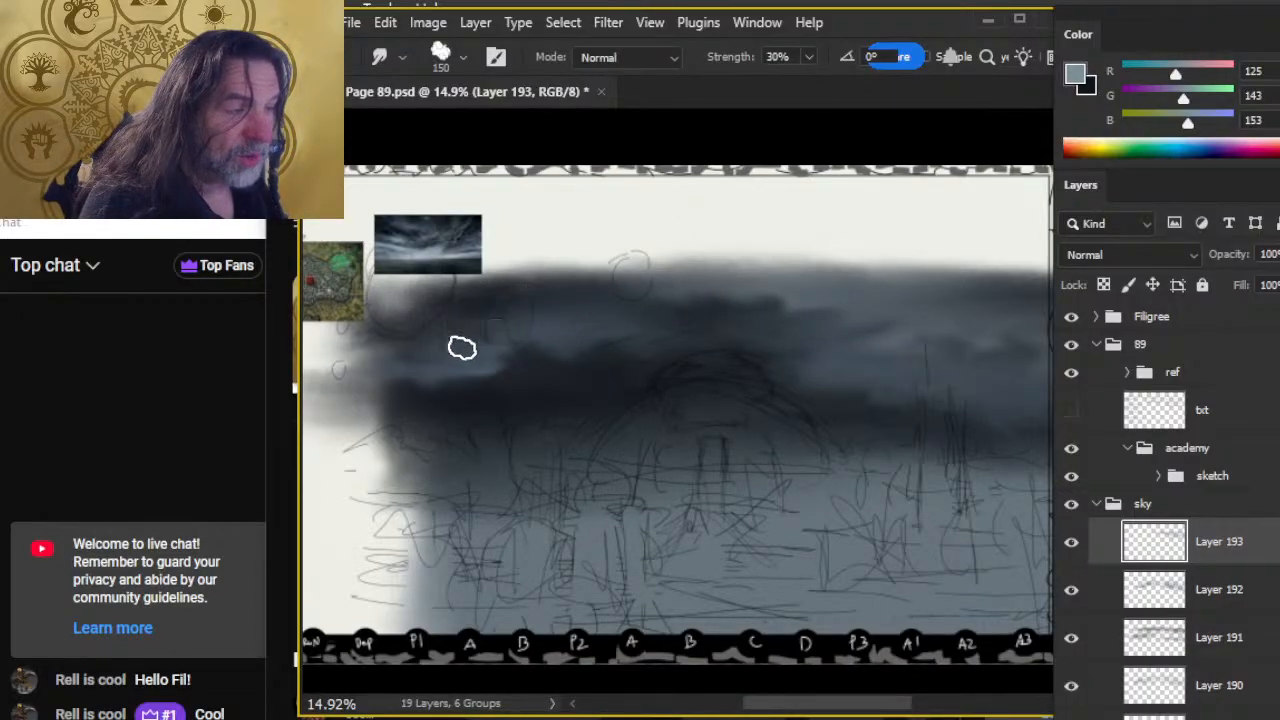
{"action": "key", "text": "z"}
{"action": "left_click_drag", "start_coordinate": [900, 491], "coordinate": [879, 512]}
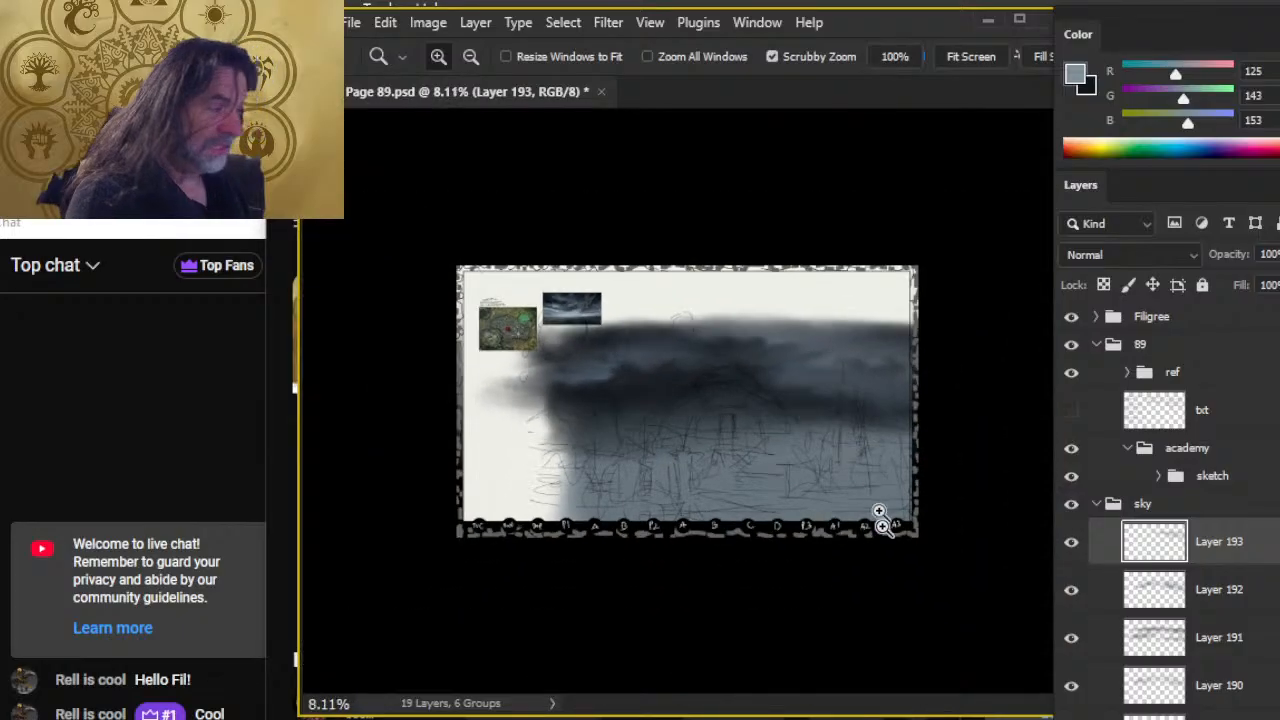
{"action": "left_click_drag", "start_coordinate": [812, 388], "coordinate": [823, 432]}
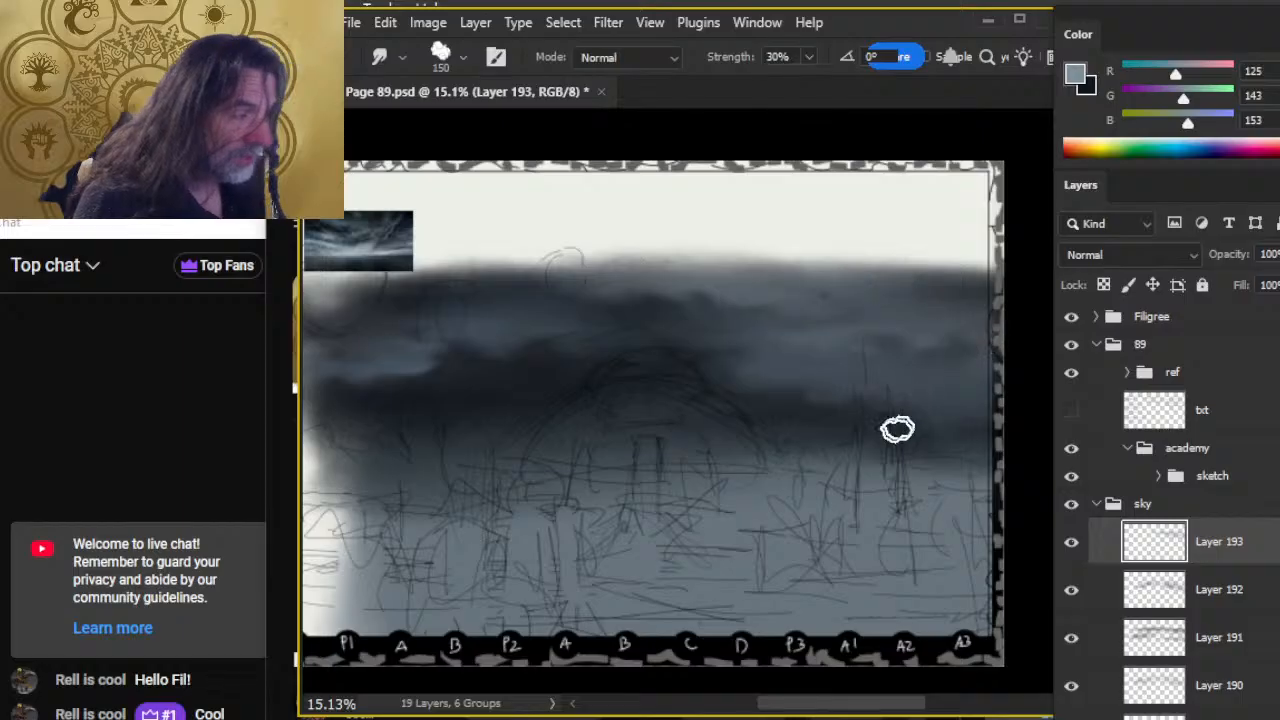
{"action": "key", "text": "ctrl+space"}
{"action": "left_click_drag", "start_coordinate": [898, 429], "coordinate": [782, 400]}
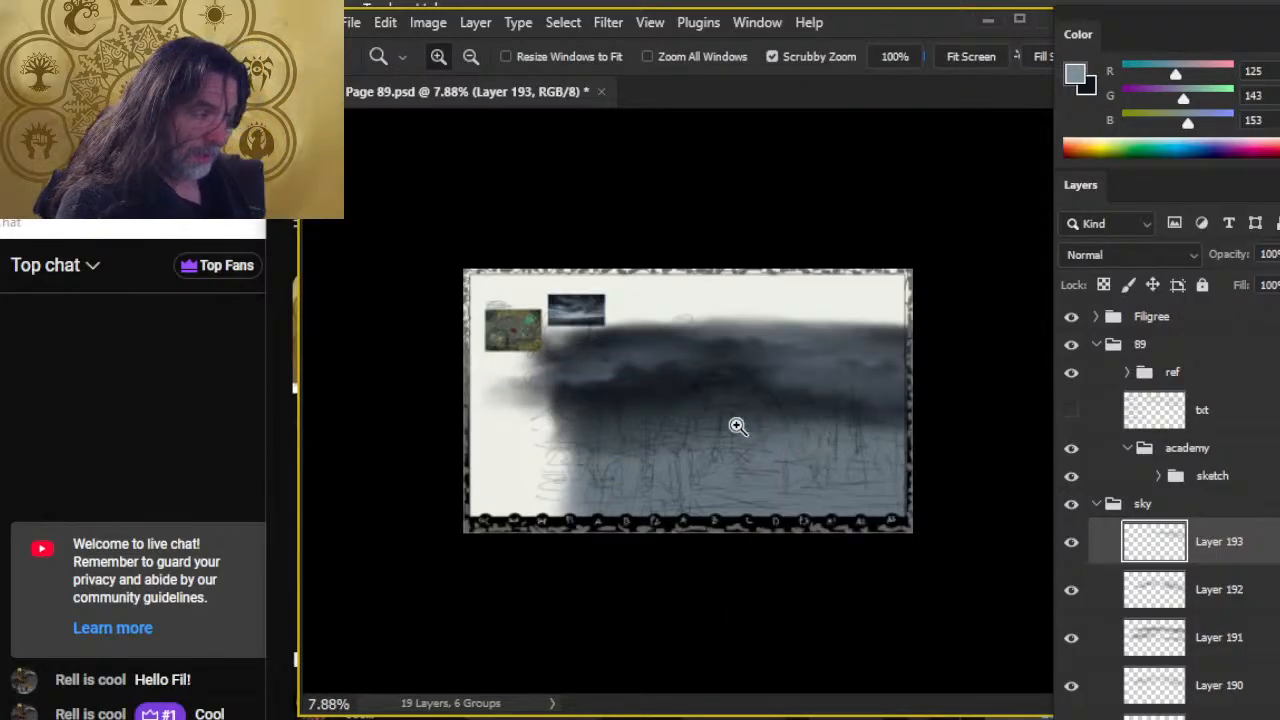
{"action": "left_click_drag", "start_coordinate": [632, 353], "coordinate": [702, 383]}
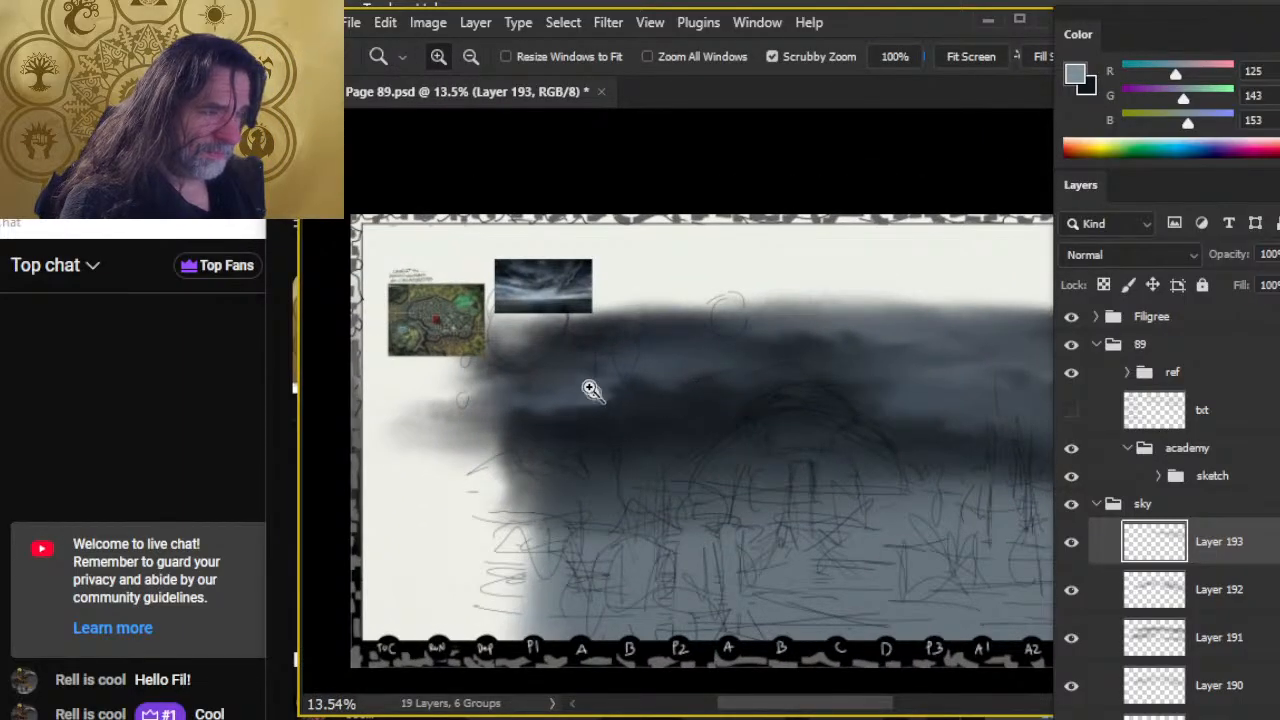
{"action": "left_click_drag", "start_coordinate": [500, 336], "coordinate": [660, 316]}
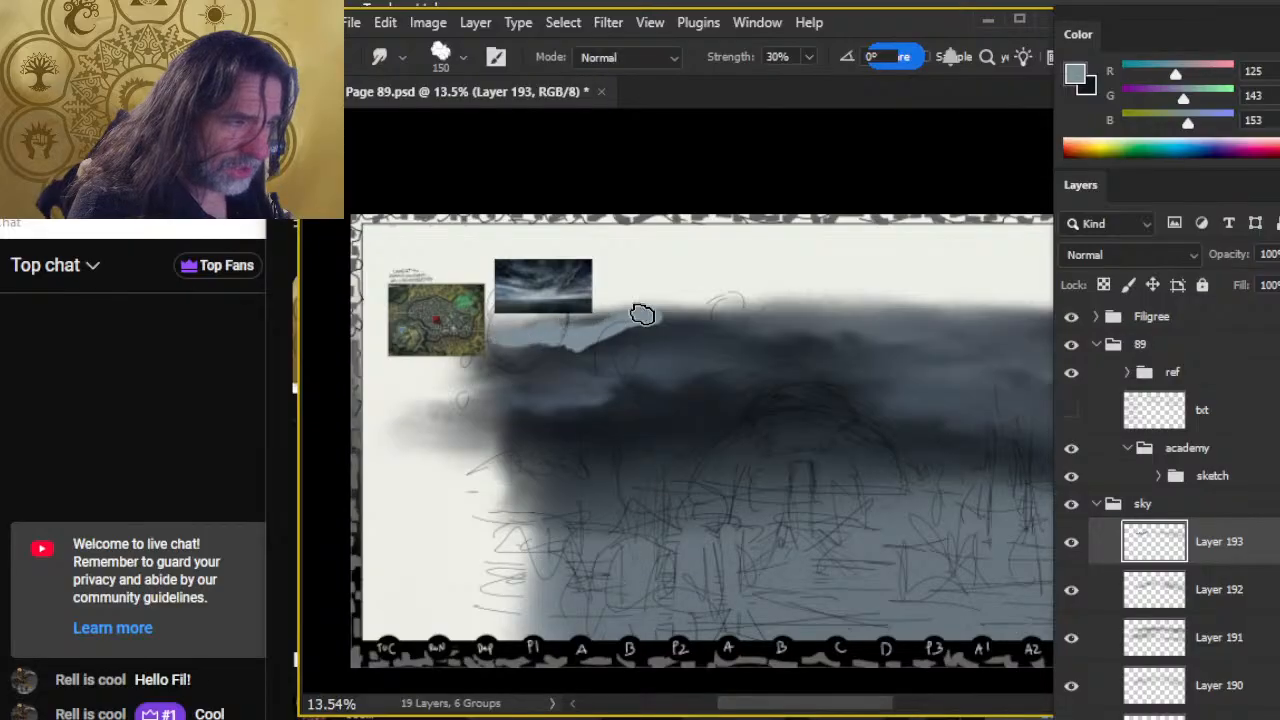
{"action": "left_click_drag", "start_coordinate": [540, 347], "coordinate": [614, 346]}
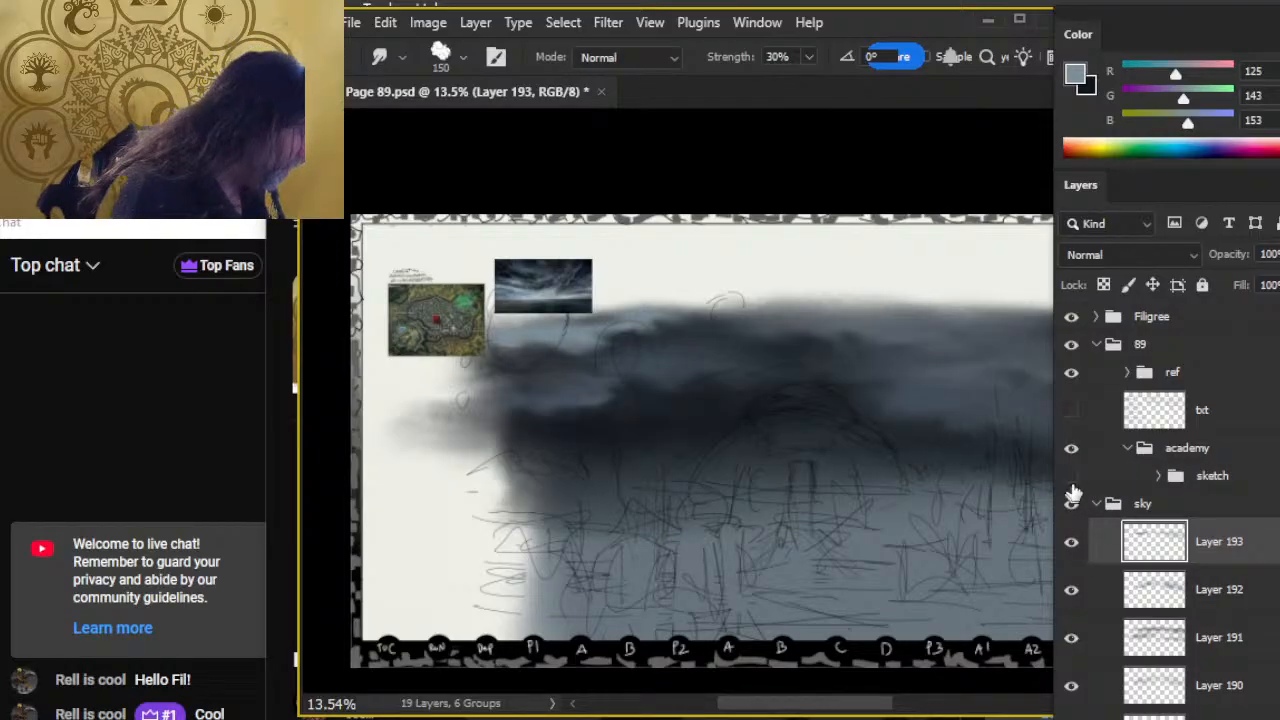
Hide the academy's sketch group and compare the sky layers from Layer 192 down to Layer 187 by switching each off and on.
{"action": "left_click", "coordinate": [1071, 477]}
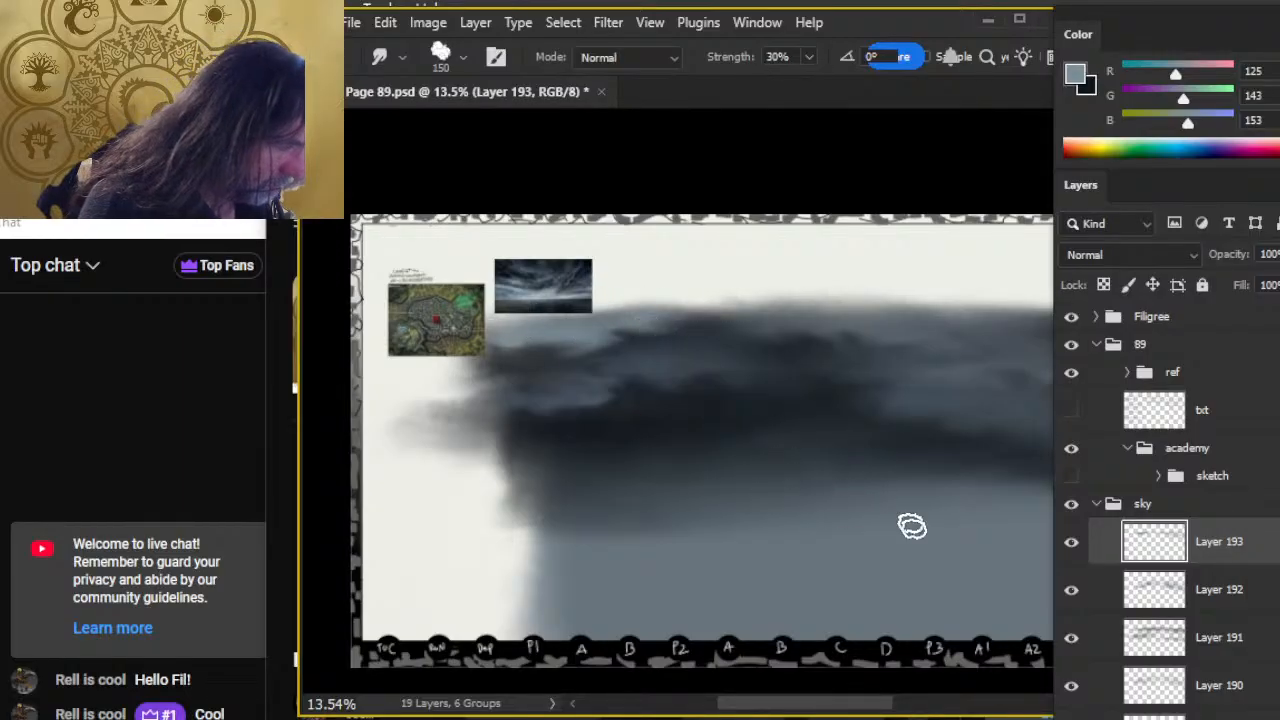
{"action": "left_click", "coordinate": [1072, 593]}
{"action": "left_click", "coordinate": [1072, 593]}
{"action": "left_click", "coordinate": [1069, 641]}
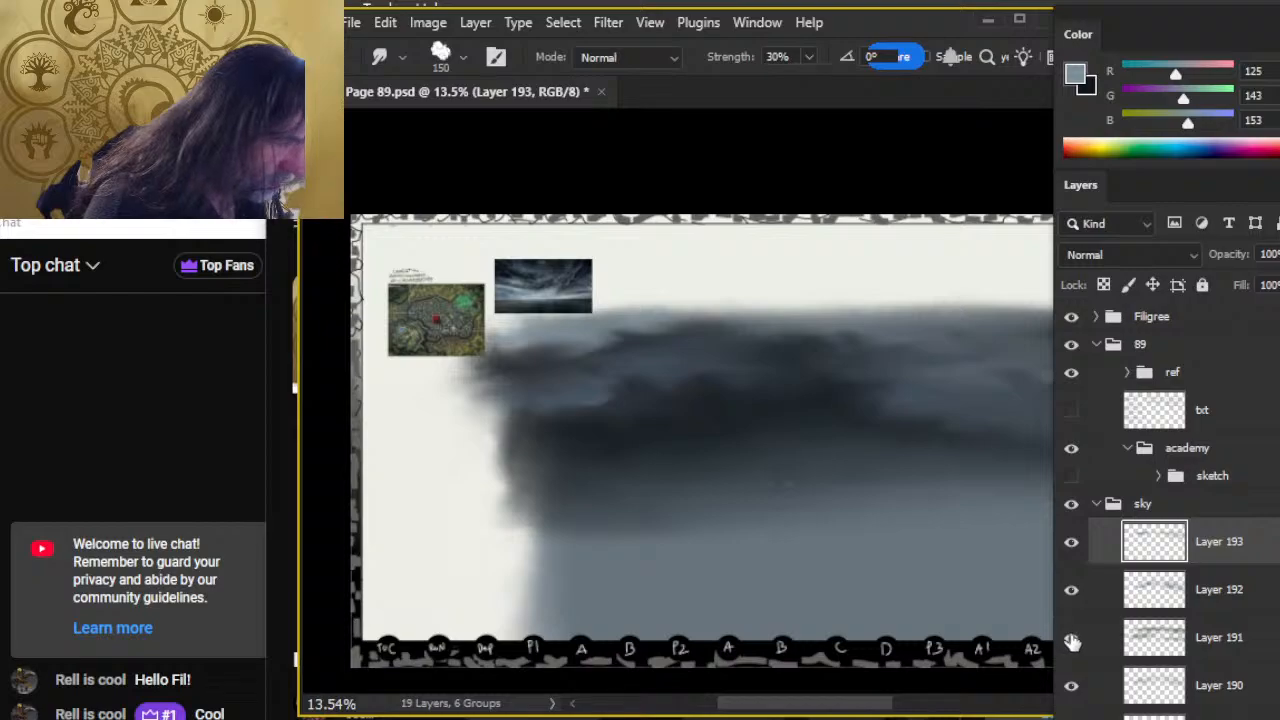
{"action": "left_click", "coordinate": [1072, 641]}
{"action": "left_click", "coordinate": [1072, 687]}
{"action": "left_click", "coordinate": [1072, 687]}
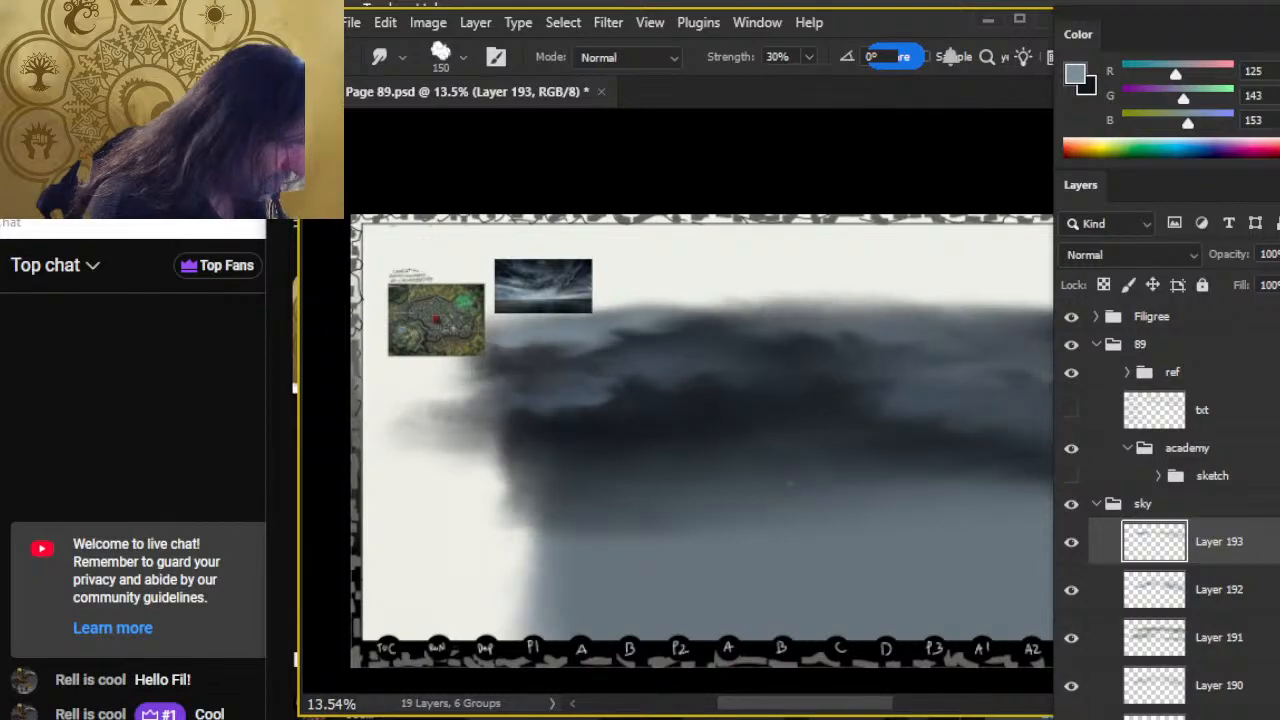
{"action": "left_click", "coordinate": [1072, 719]}
{"action": "left_click", "coordinate": [1072, 719]}
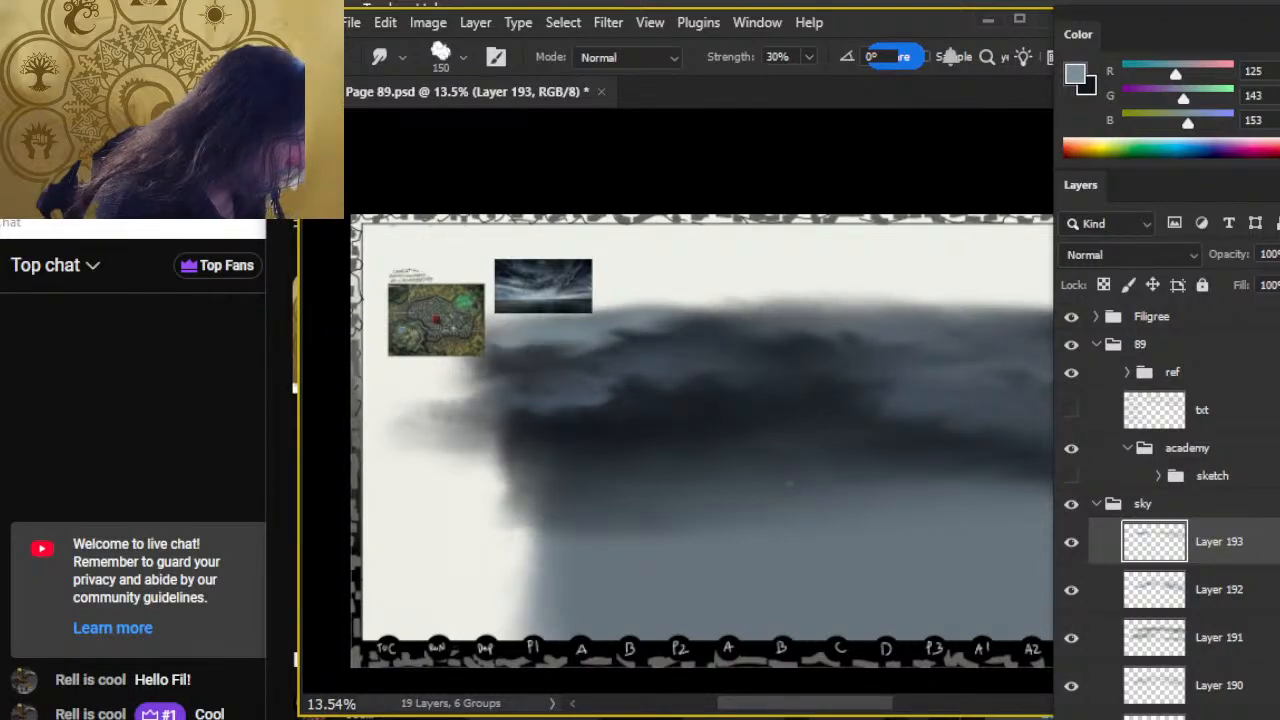
{"action": "scroll", "coordinate": [1165, 515], "scroll_direction": "down", "scroll_amount": 3}
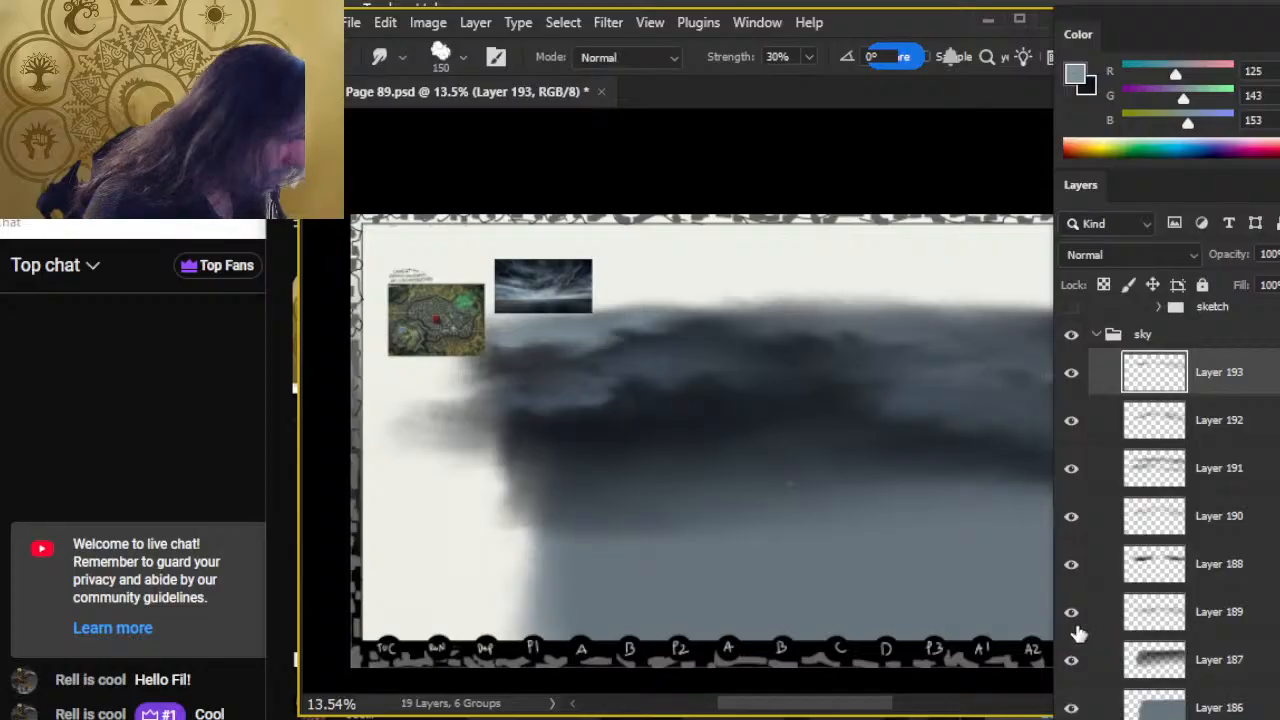
{"action": "left_click", "coordinate": [1072, 663]}
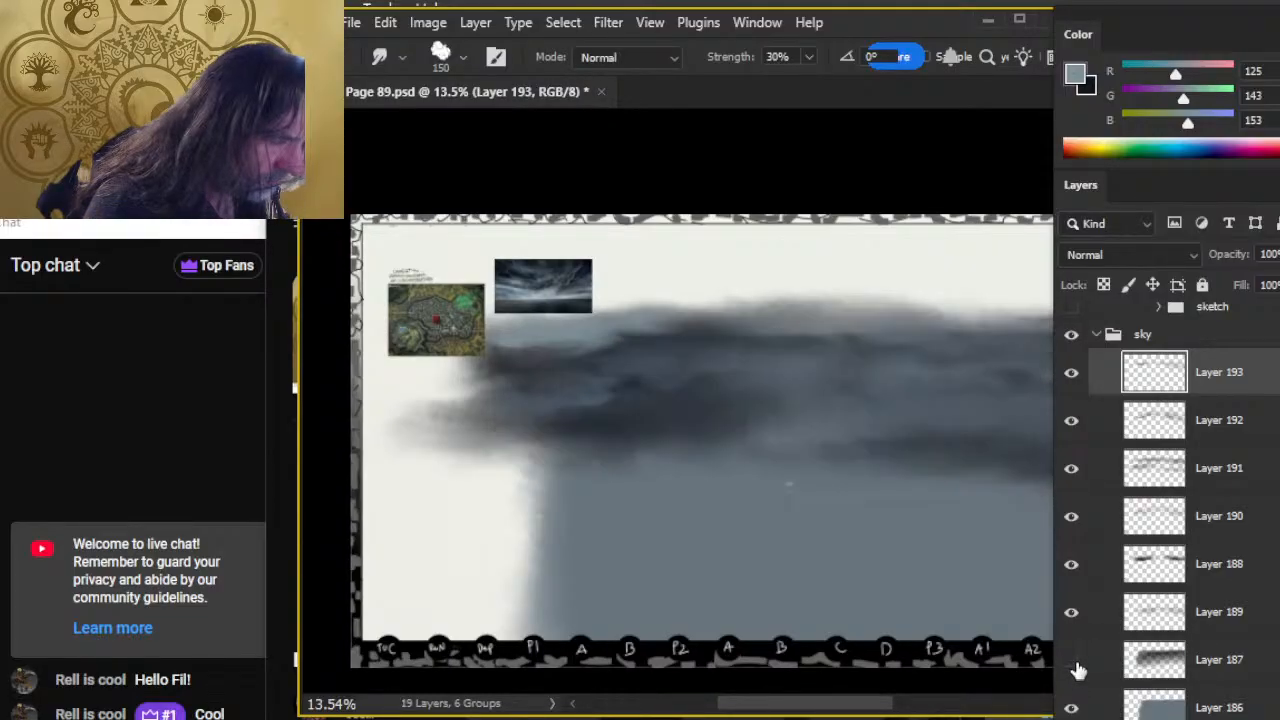
{"action": "left_click", "coordinate": [1073, 665]}
Return to Layer 193 and smudge the light cloud below the storm-sky reference at 150 px until its edges soften.
{"action": "left_click", "coordinate": [1102, 712]}
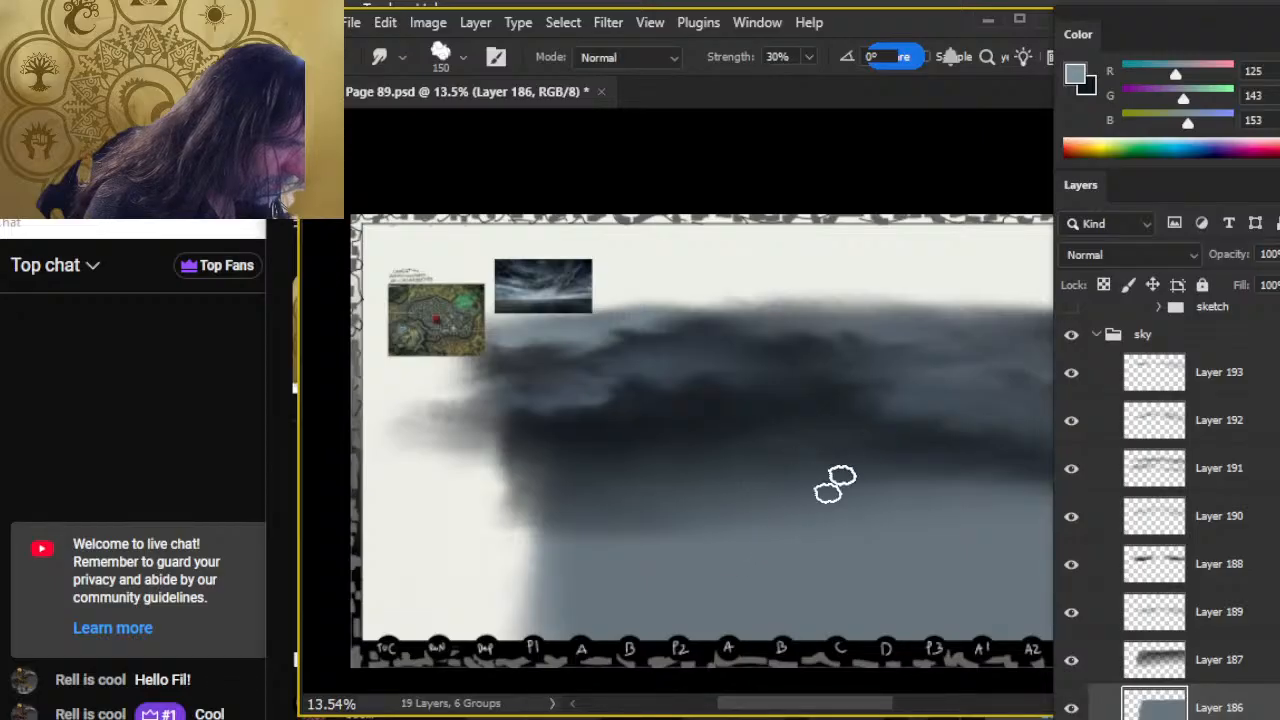
{"action": "scroll", "coordinate": [1122, 425], "scroll_direction": "up", "scroll_amount": 1}
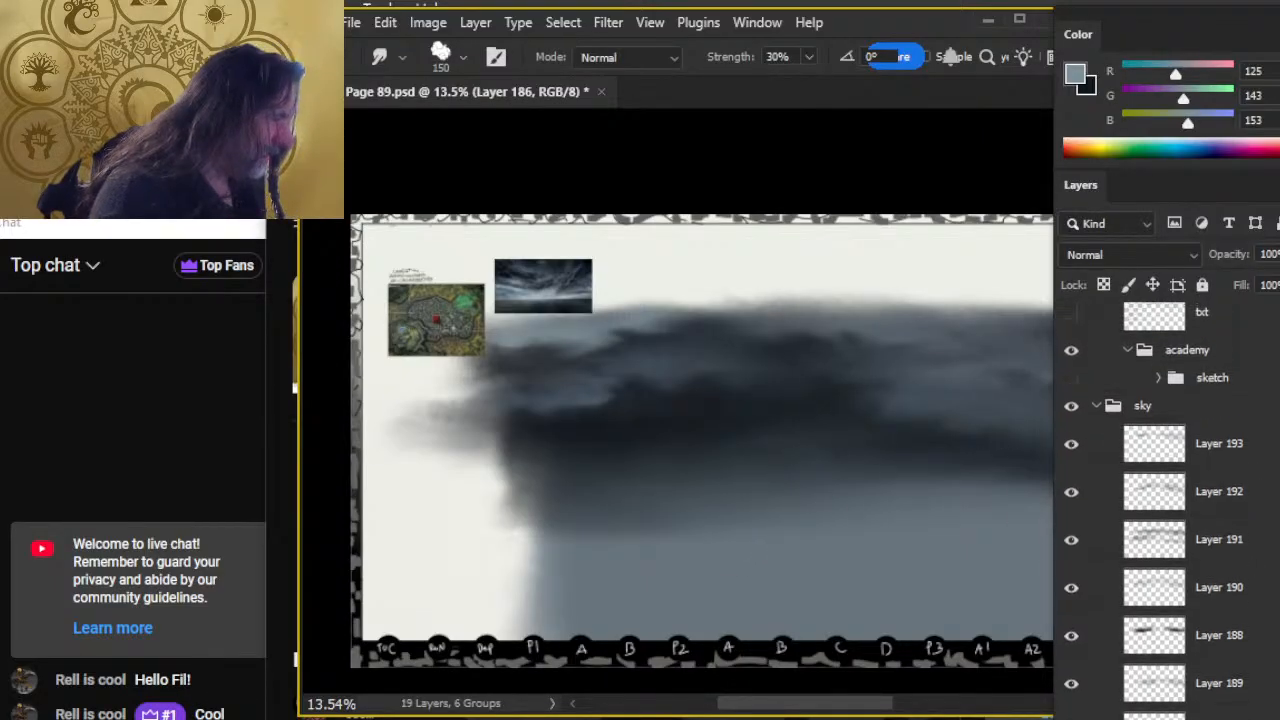
{"action": "left_click", "coordinate": [1245, 450]}
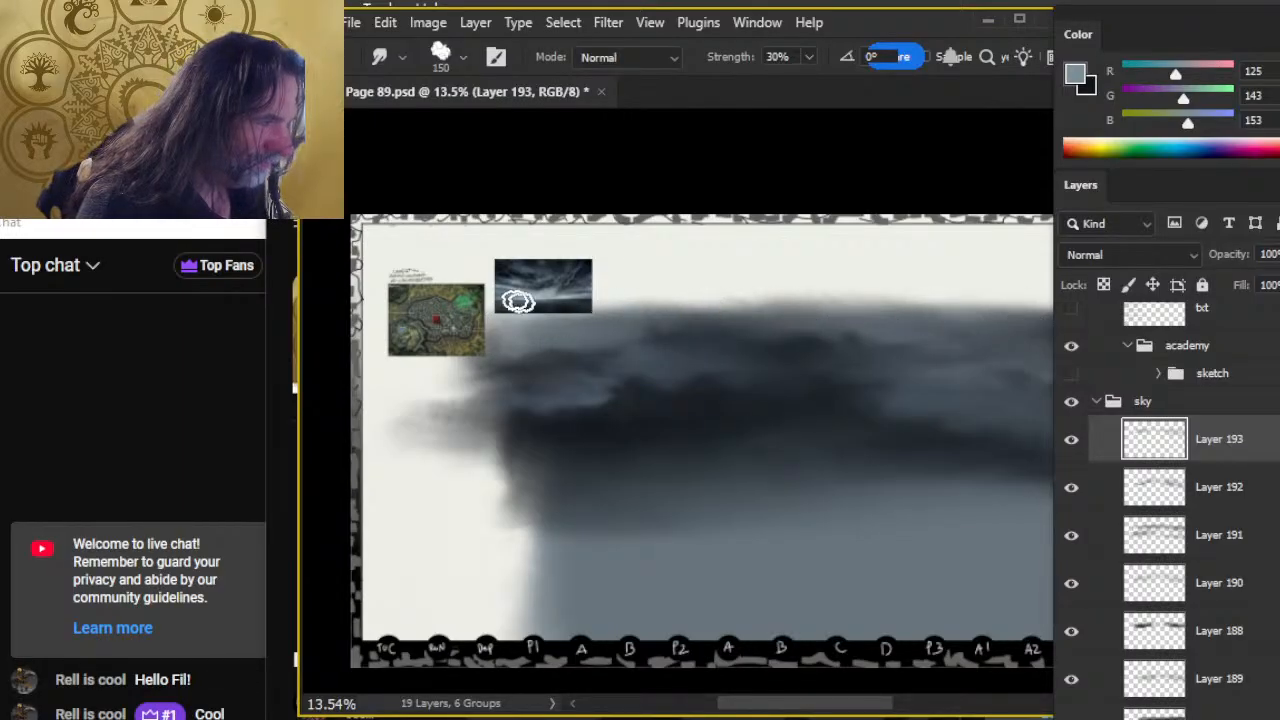
{"action": "key", "text": "z"}
{"action": "left_click_drag", "start_coordinate": [886, 428], "coordinate": [847, 425]}
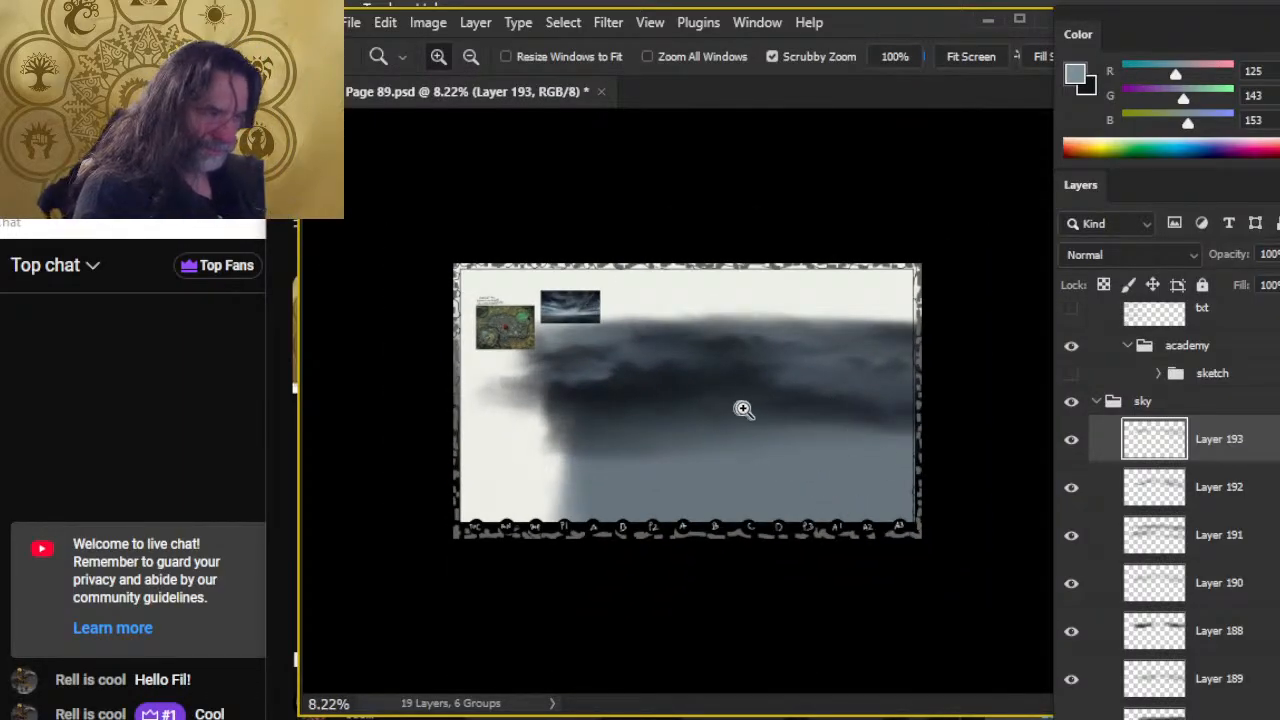
{"action": "left_click_drag", "start_coordinate": [772, 380], "coordinate": [681, 449]}
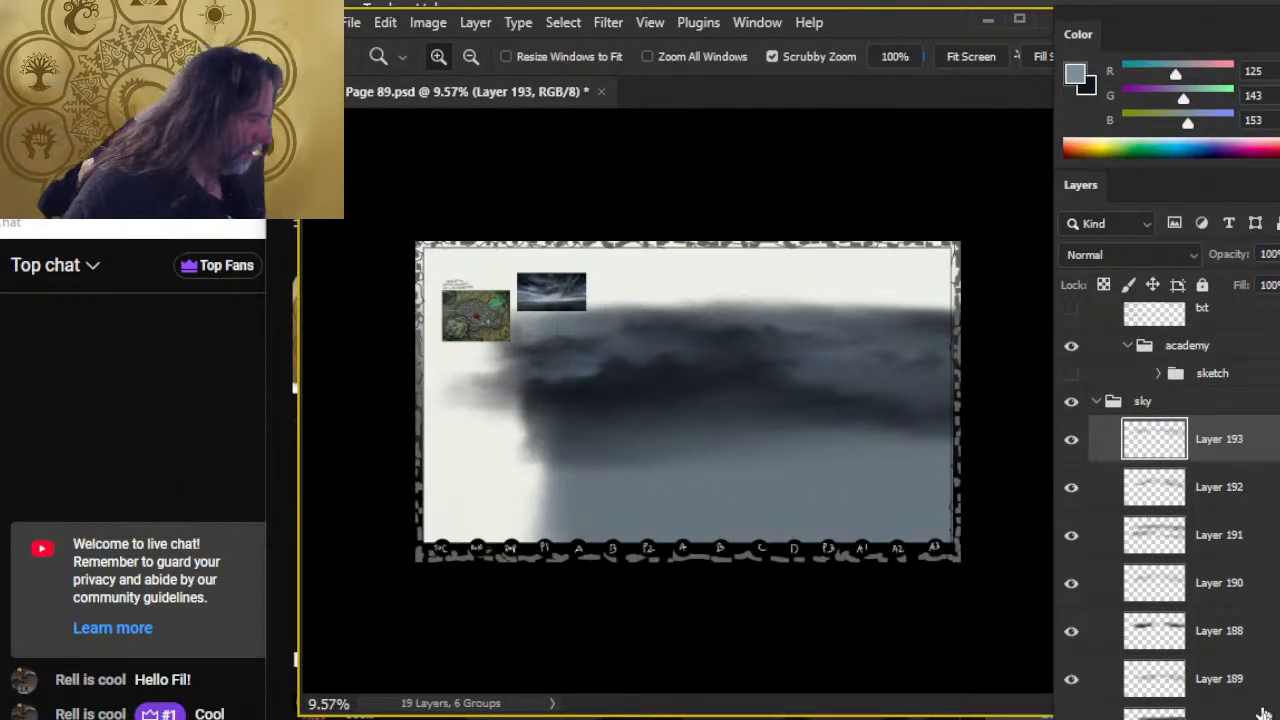
Add a new empty layer above Layer 187 and sample a pale grey, RGB 154, 169, 176, from the storm-sky reference.
{"action": "scroll", "coordinate": [1240, 712], "scroll_direction": "down", "scroll_amount": 2}
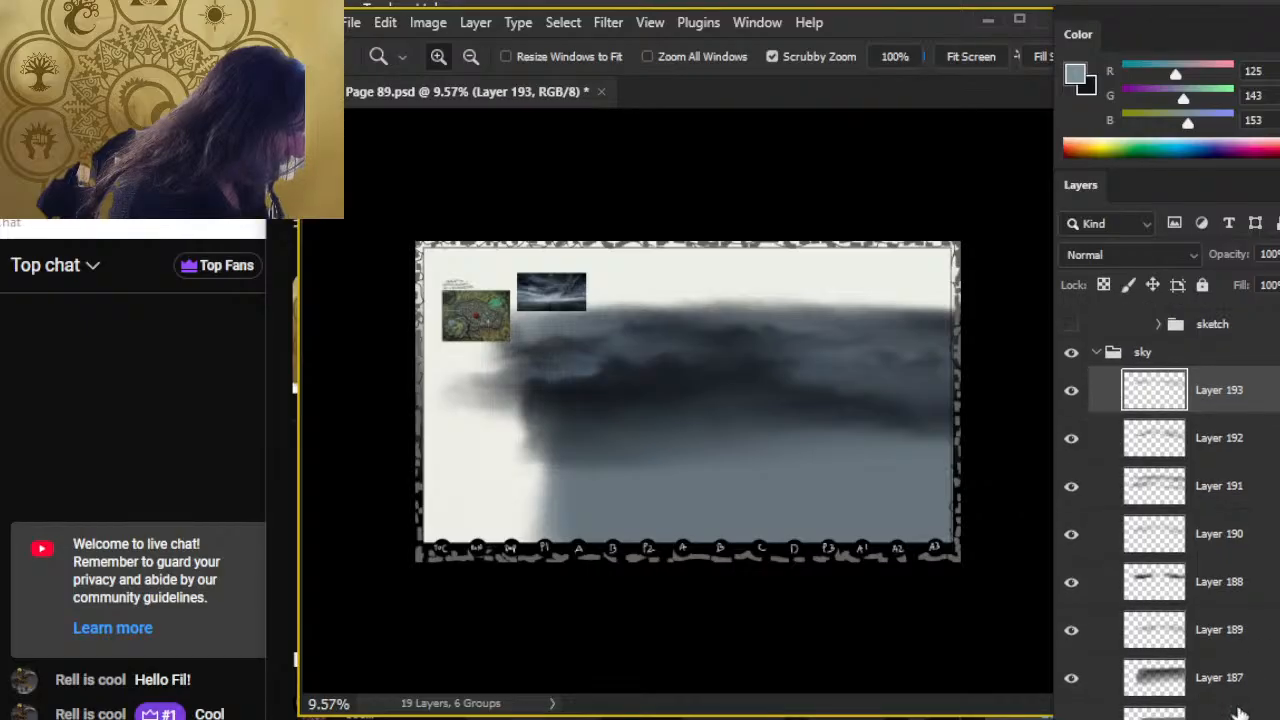
{"action": "left_click", "coordinate": [1220, 714]}
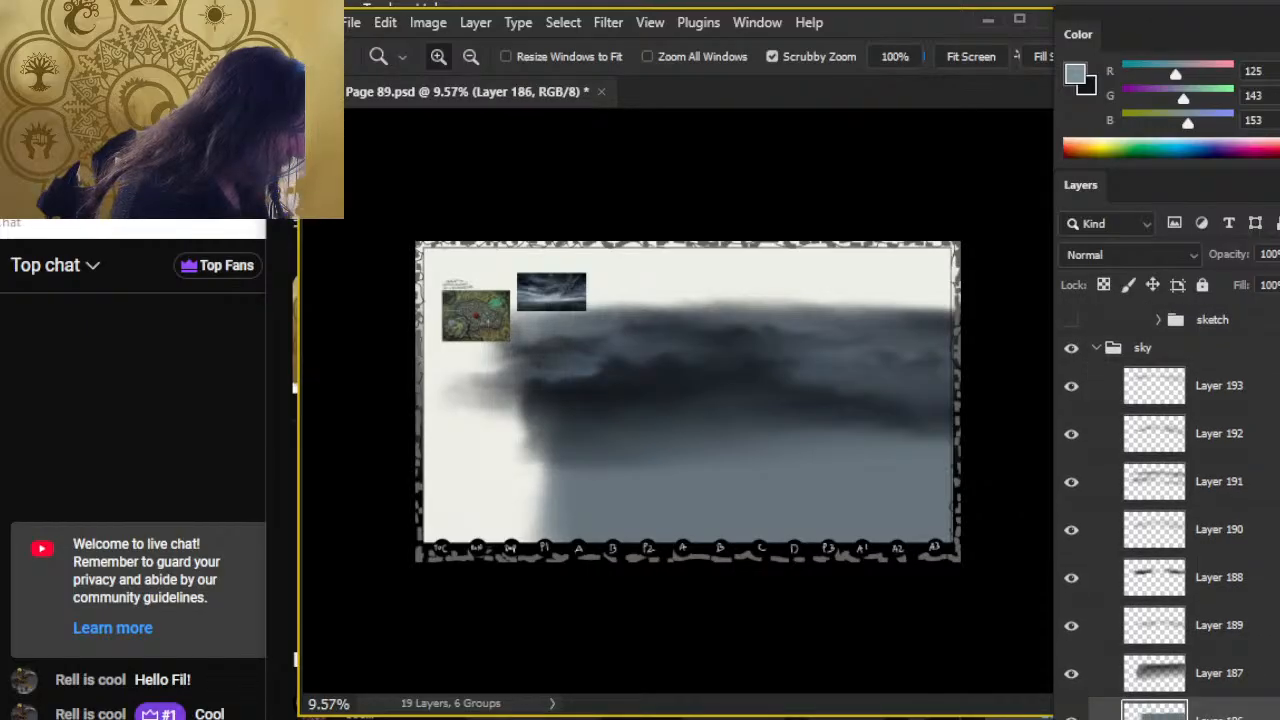
{"action": "left_click", "coordinate": [1240, 688]}
{"action": "key", "text": "ctrl+shift+alt+n"}
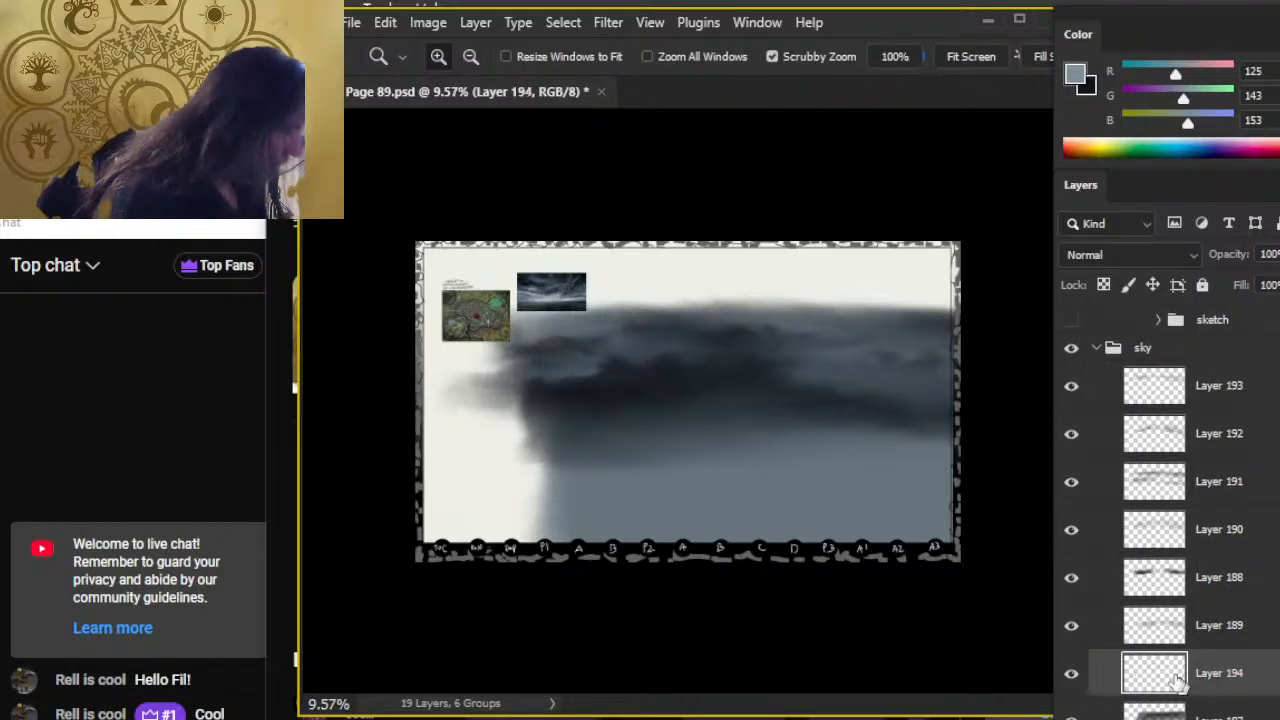
{"action": "left_click_drag", "start_coordinate": [512, 268], "coordinate": [648, 322]}
{"action": "key", "text": "b"}
{"action": "mouse_move", "coordinate": [1034, 343]}
{"action": "left_mouse_down"}
{"action": "mouse_move", "coordinate": [984, 402]}
{"action": "mouse_move", "coordinate": [830, 512]}
{"action": "left_mouse_up"}
{"action": "key", "text": "z"}
{"action": "mouse_move", "coordinate": [857, 578]}
{"action": "left_mouse_down"}
{"action": "mouse_move", "coordinate": [837, 603]}
{"action": "mouse_move", "coordinate": [849, 677]}
{"action": "mouse_move", "coordinate": [741, 571]}
{"action": "mouse_move", "coordinate": [597, 277]}
{"action": "mouse_move", "coordinate": [459, 161]}
{"action": "left_mouse_up"}
{"action": "left_click_drag", "start_coordinate": [857, 451], "coordinate": [771, 434]}
{"action": "key", "text": "b"}
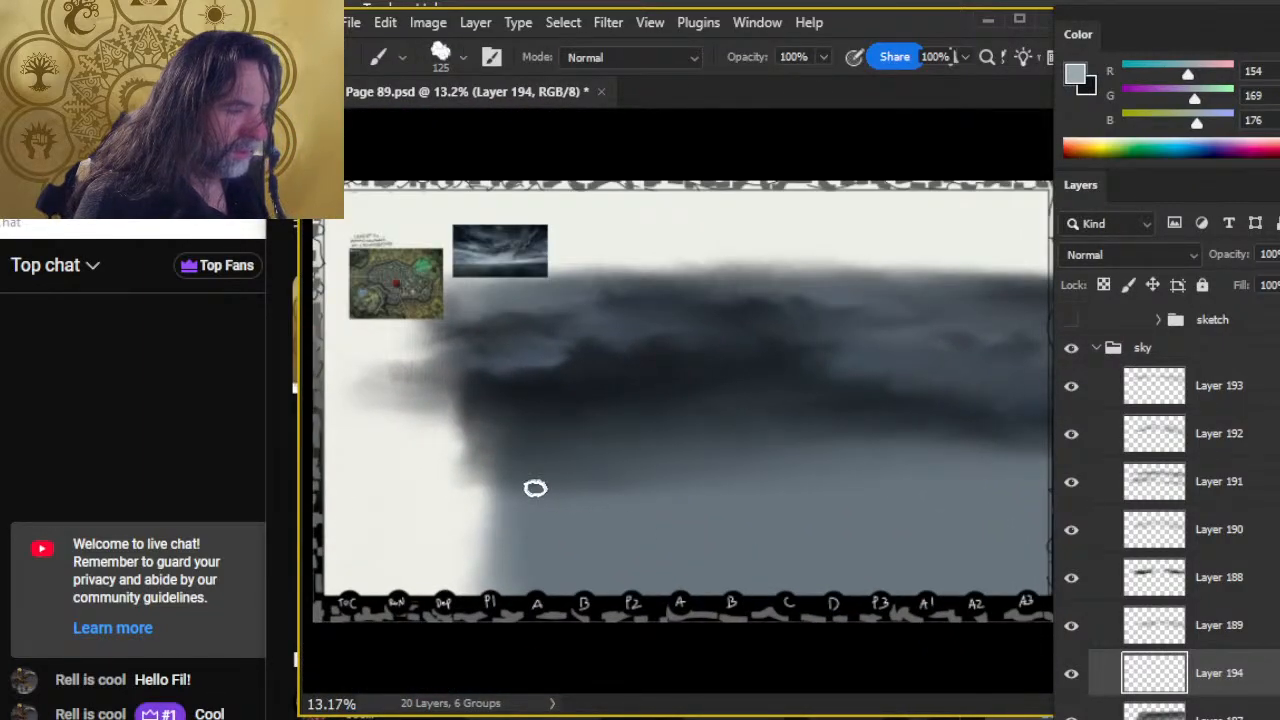
Paint broken pale grey strokes beneath the dark cloud band on Layer 194 with the 125 px brush.
{"action": "left_click_drag", "start_coordinate": [535, 488], "coordinate": [960, 462]}
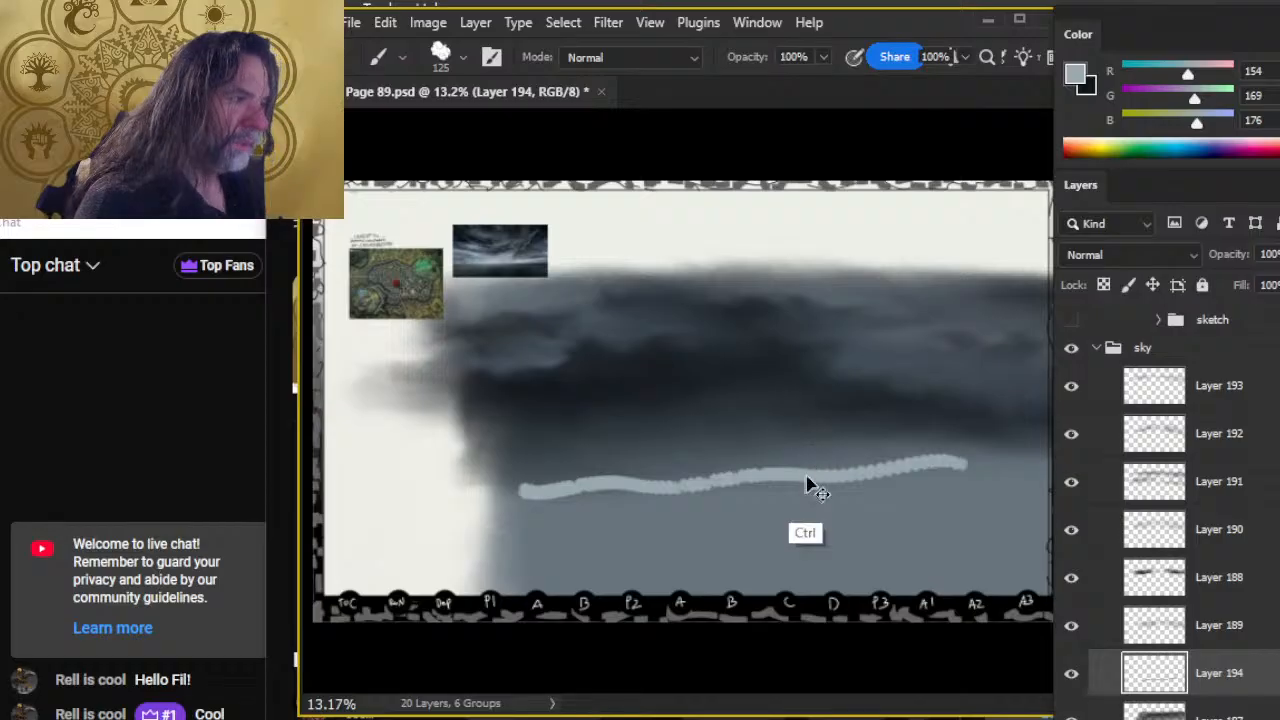
{"action": "key", "text": "ctrl+z"}
{"action": "key", "text": "z"}
{"action": "left_click_drag", "start_coordinate": [864, 518], "coordinate": [857, 501]}
{"action": "key", "text": "r"}
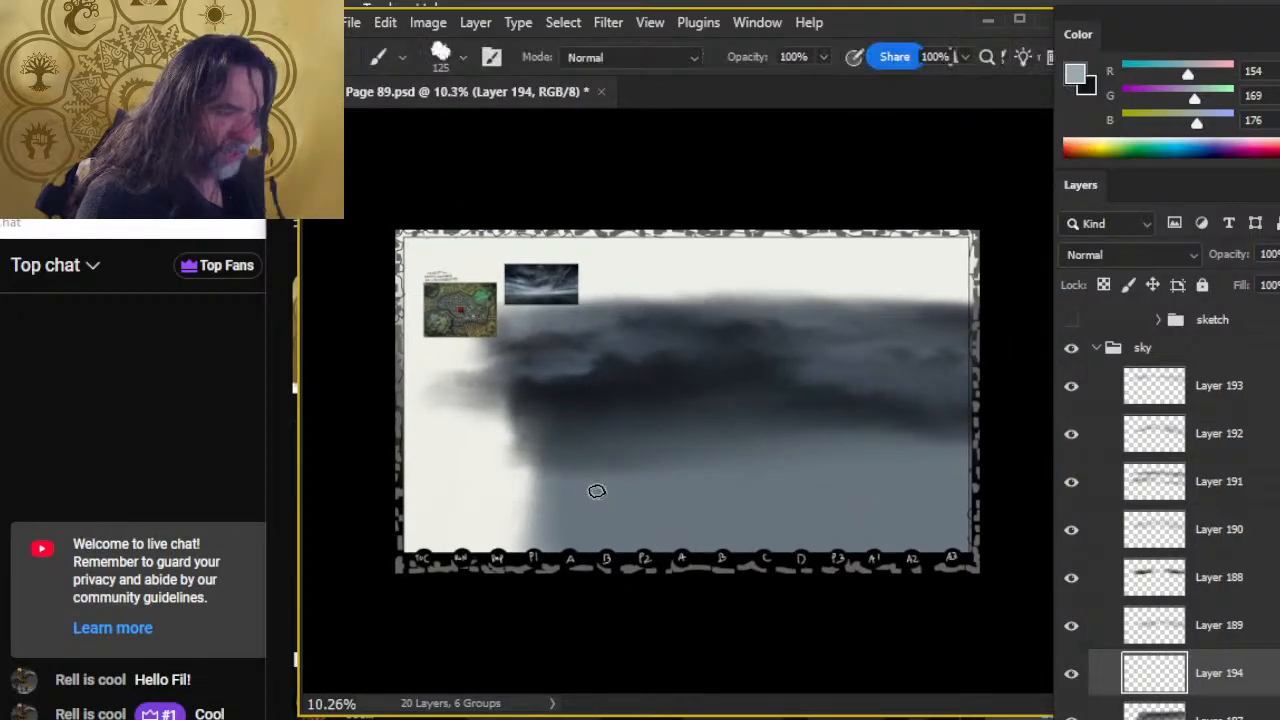
{"action": "mouse_move", "coordinate": [540, 477]}
{"action": "left_mouse_down"}
{"action": "mouse_move", "coordinate": [731, 457]}
{"action": "mouse_move", "coordinate": [966, 464]}
{"action": "left_mouse_up"}
{"action": "mouse_move", "coordinate": [731, 492]}
{"action": "left_mouse_down"}
{"action": "mouse_move", "coordinate": [681, 466]}
{"action": "mouse_move", "coordinate": [857, 489]}
{"action": "left_mouse_up"}
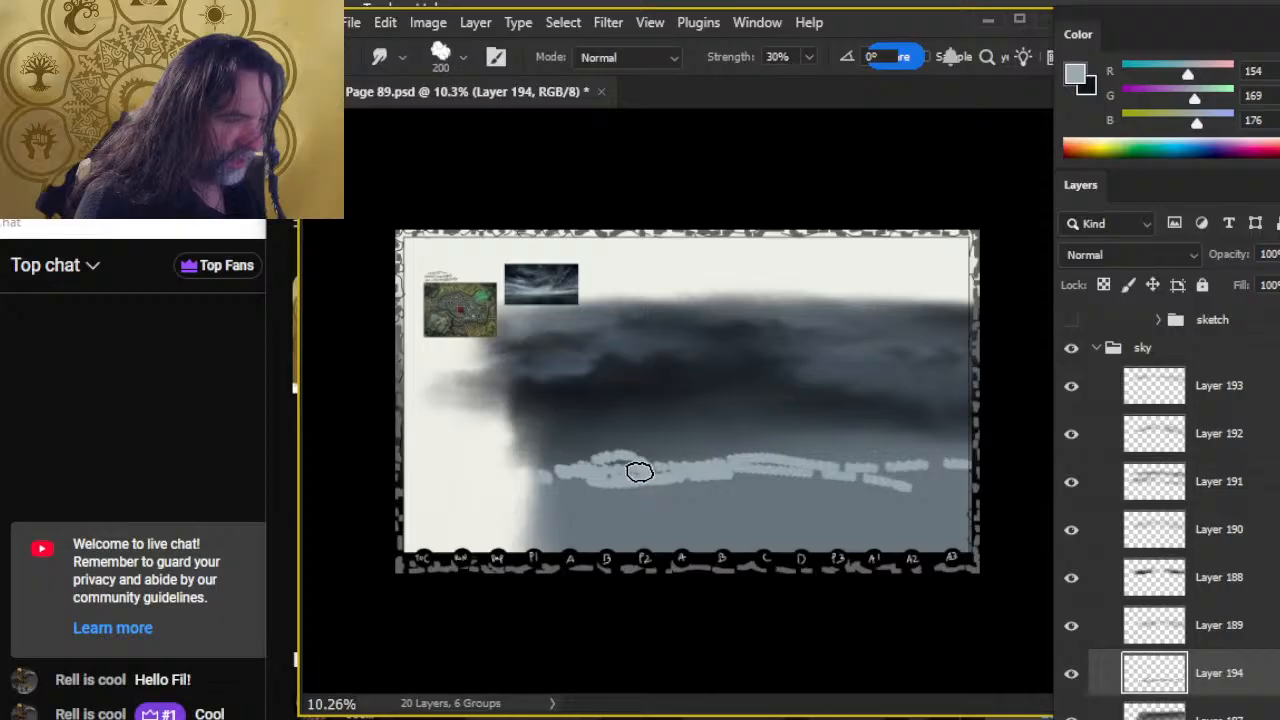
Smudge the pale strokes on Layer 194 into a soft horizontal haze at 200 px, raise the strength to 40%, and hide the layer.
{"action": "mouse_move", "coordinate": [640, 471]}
{"action": "left_mouse_down"}
{"action": "mouse_move", "coordinate": [506, 455]}
{"action": "mouse_move", "coordinate": [664, 483]}
{"action": "mouse_move", "coordinate": [566, 470]}
{"action": "mouse_move", "coordinate": [637, 485]}
{"action": "mouse_move", "coordinate": [562, 457]}
{"action": "mouse_move", "coordinate": [655, 480]}
{"action": "mouse_move", "coordinate": [568, 450]}
{"action": "mouse_move", "coordinate": [508, 455]}
{"action": "mouse_move", "coordinate": [669, 445]}
{"action": "left_mouse_up"}
{"action": "mouse_move", "coordinate": [564, 479]}
{"action": "left_mouse_down"}
{"action": "mouse_move", "coordinate": [674, 463]}
{"action": "mouse_move", "coordinate": [654, 473]}
{"action": "mouse_move", "coordinate": [673, 474]}
{"action": "mouse_move", "coordinate": [581, 478]}
{"action": "mouse_move", "coordinate": [630, 478]}
{"action": "left_mouse_up"}
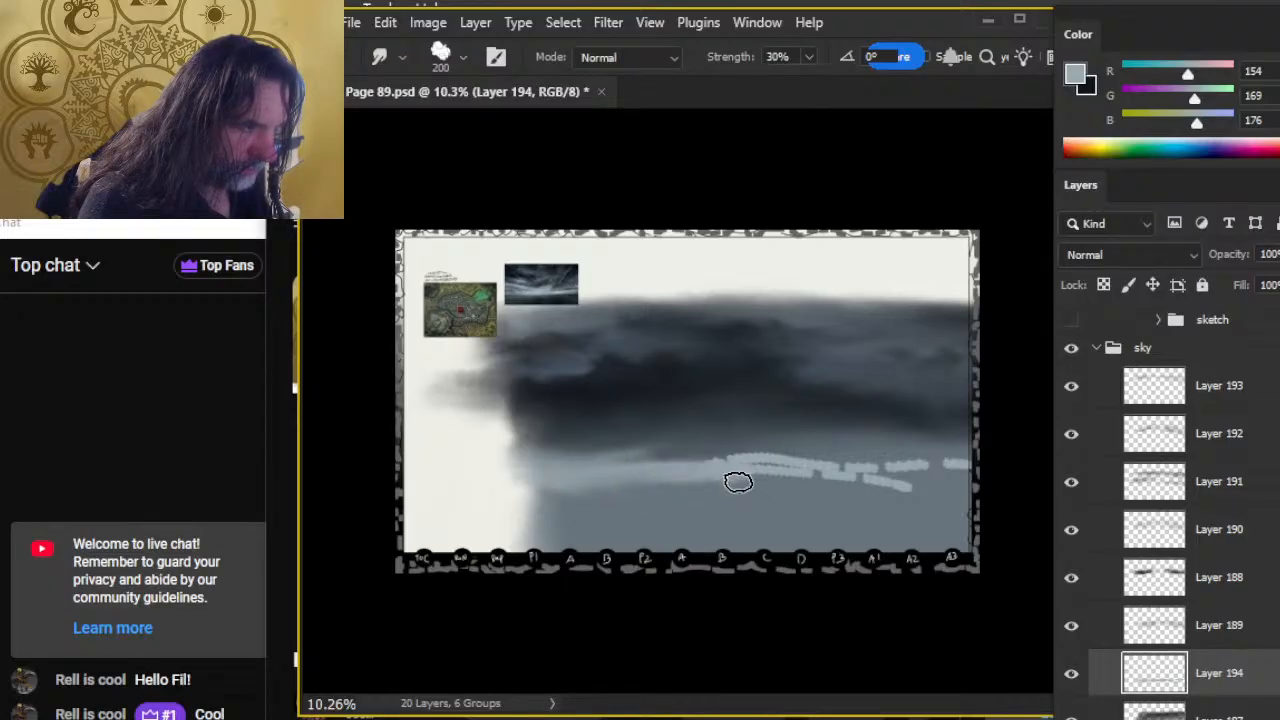
{"action": "mouse_move", "coordinate": [720, 486]}
{"action": "left_mouse_down"}
{"action": "mouse_move", "coordinate": [599, 484]}
{"action": "mouse_move", "coordinate": [931, 465]}
{"action": "mouse_move", "coordinate": [705, 466]}
{"action": "mouse_move", "coordinate": [607, 484]}
{"action": "mouse_move", "coordinate": [835, 460]}
{"action": "mouse_move", "coordinate": [659, 488]}
{"action": "mouse_move", "coordinate": [727, 475]}
{"action": "mouse_move", "coordinate": [943, 483]}
{"action": "mouse_move", "coordinate": [673, 490]}
{"action": "mouse_move", "coordinate": [963, 476]}
{"action": "mouse_move", "coordinate": [613, 478]}
{"action": "mouse_move", "coordinate": [921, 492]}
{"action": "mouse_move", "coordinate": [756, 485]}
{"action": "mouse_move", "coordinate": [566, 504]}
{"action": "mouse_move", "coordinate": [881, 487]}
{"action": "mouse_move", "coordinate": [695, 493]}
{"action": "mouse_move", "coordinate": [831, 482]}
{"action": "mouse_move", "coordinate": [578, 488]}
{"action": "mouse_move", "coordinate": [595, 499]}
{"action": "mouse_move", "coordinate": [905, 501]}
{"action": "mouse_move", "coordinate": [561, 495]}
{"action": "mouse_move", "coordinate": [745, 490]}
{"action": "mouse_move", "coordinate": [778, 509]}
{"action": "mouse_move", "coordinate": [748, 515]}
{"action": "mouse_move", "coordinate": [801, 499]}
{"action": "mouse_move", "coordinate": [623, 499]}
{"action": "mouse_move", "coordinate": [875, 480]}
{"action": "mouse_move", "coordinate": [907, 452]}
{"action": "mouse_move", "coordinate": [957, 466]}
{"action": "mouse_move", "coordinate": [832, 480]}
{"action": "mouse_move", "coordinate": [952, 460]}
{"action": "mouse_move", "coordinate": [820, 455]}
{"action": "mouse_move", "coordinate": [913, 456]}
{"action": "left_mouse_up"}
{"action": "key", "text": "8"}
{"action": "key", "text": "bracketright"}
{"action": "key", "text": "bracketright"}
{"action": "key", "text": "bracketleft"}
{"action": "key", "text": "bracketleft"}
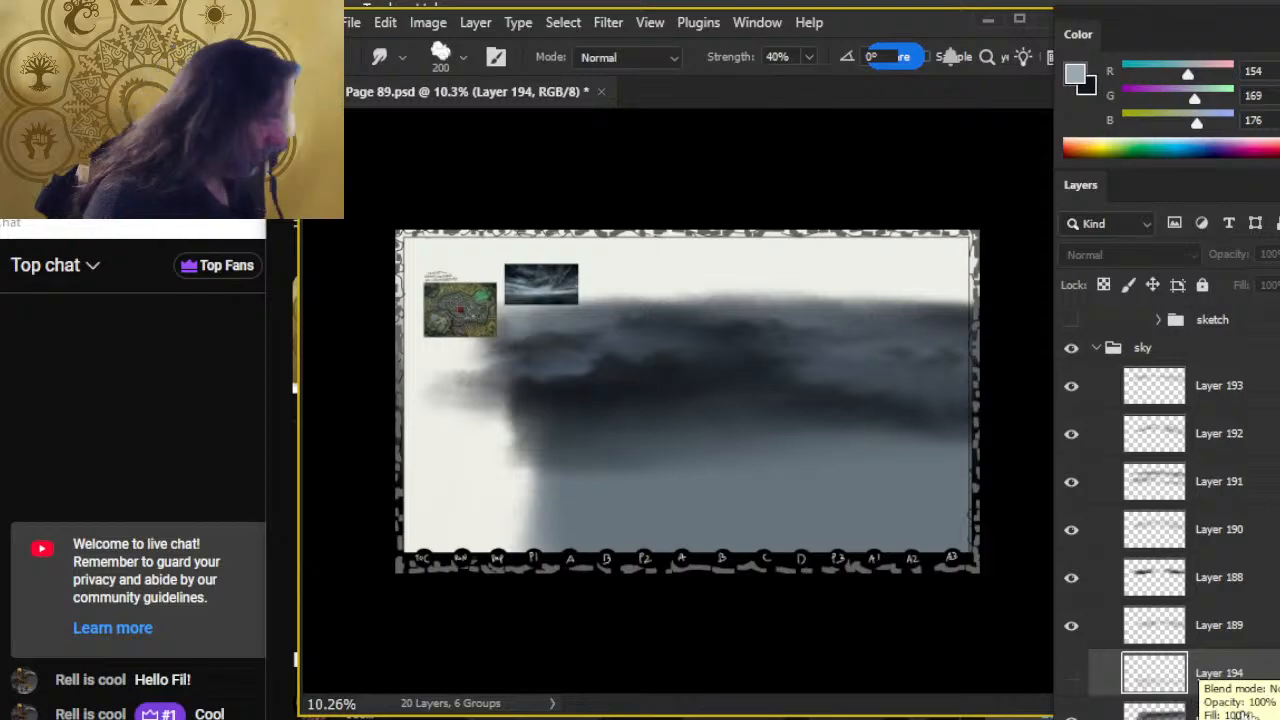
Add a new empty layer above Layer 194 and sample a dark blue-grey, RGB 43, 55, 69, from the storm-sky reference.
{"action": "key", "text": "ctrl+shift+alt+n"}
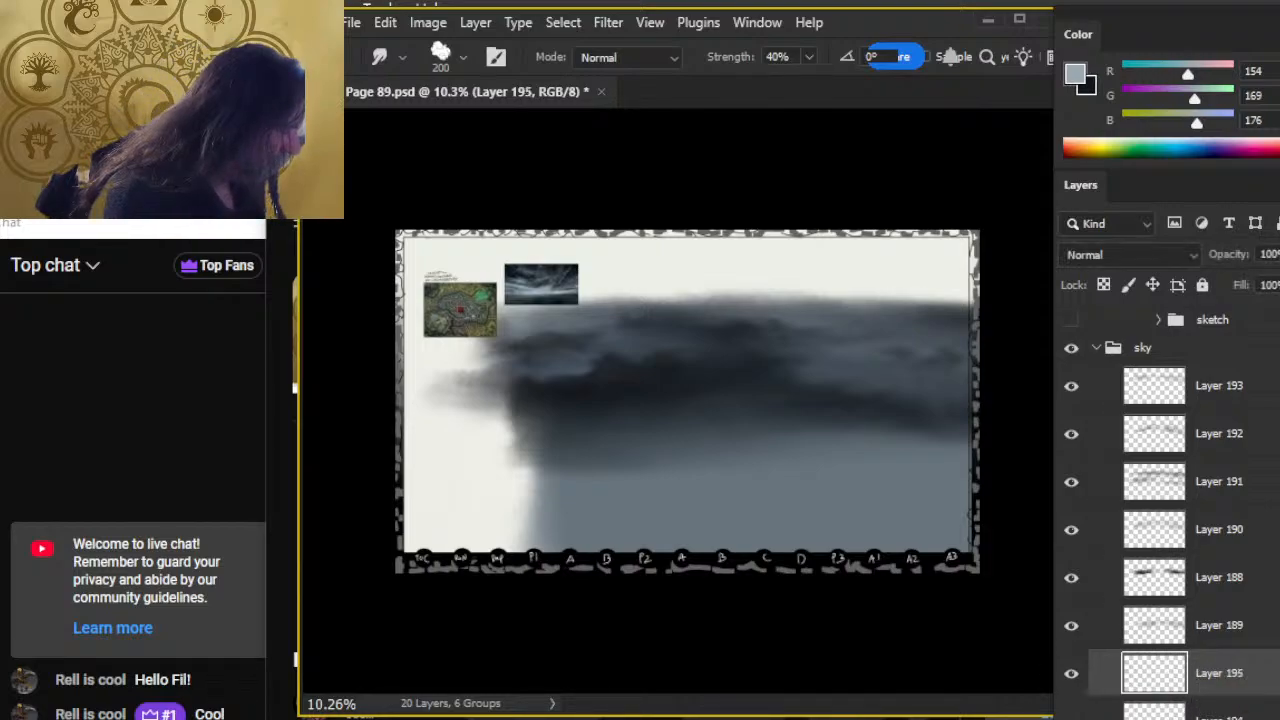
{"action": "key", "text": "z"}
{"action": "left_click_drag", "start_coordinate": [527, 290], "coordinate": [668, 304]}
{"action": "key", "text": "b"}
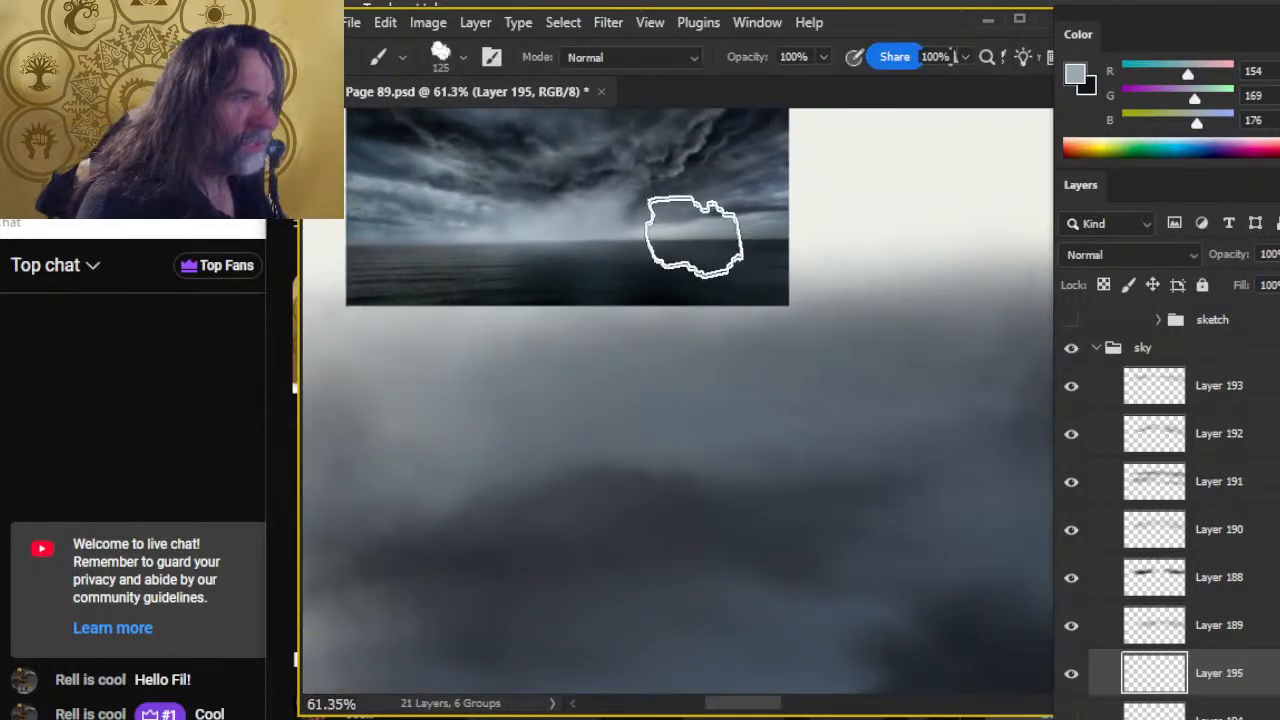
{"action": "left_click", "coordinate": [733, 200], "text": "alt"}
Paint a thick dark blue-grey band across the lower sky on Layer 195 with the 125 px brush.
{"action": "key", "text": "z"}
{"action": "left_click_drag", "start_coordinate": [960, 523], "coordinate": [757, 408]}
{"action": "key", "text": "b"}
{"action": "left_click_drag", "start_coordinate": [562, 494], "coordinate": [903, 491]}
Smudge the upper edge of the dark blue-grey band on Layer 195 at 200 px and 40% strength, pulling its left end outward.
{"action": "key", "text": "r"}
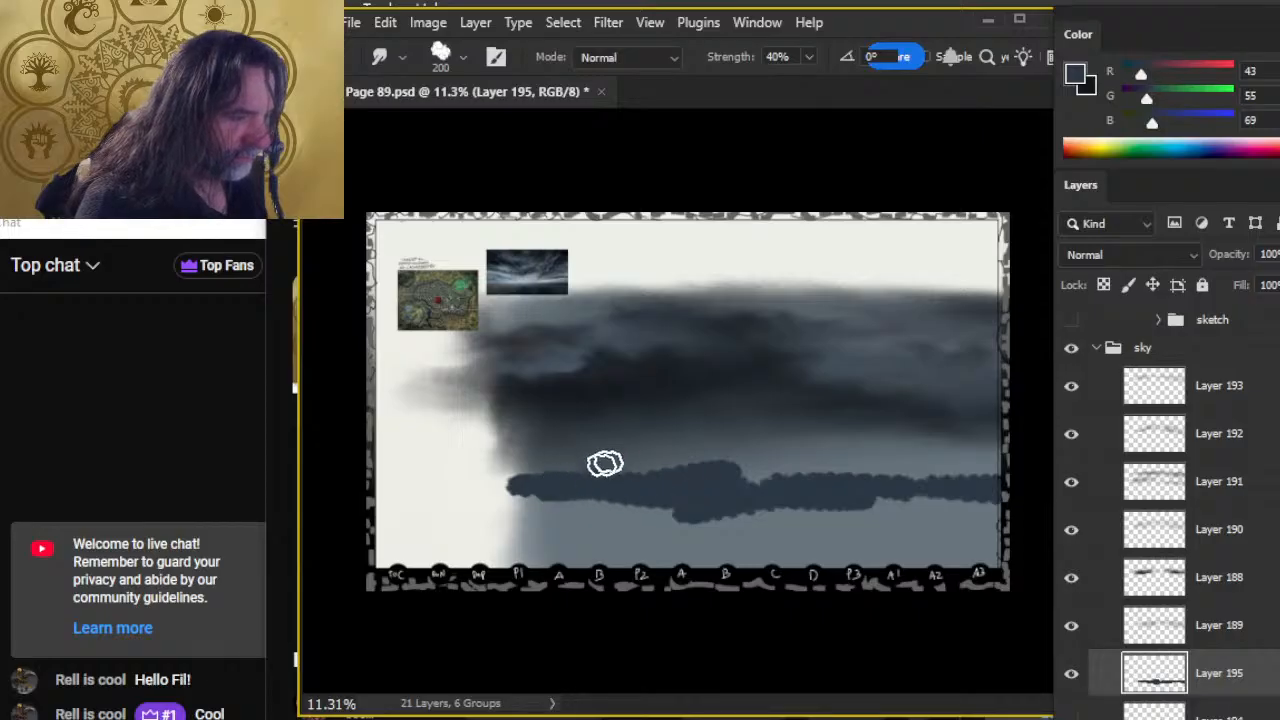
{"action": "mouse_move", "coordinate": [606, 463]}
{"action": "left_mouse_down"}
{"action": "mouse_move", "coordinate": [538, 479]}
{"action": "mouse_move", "coordinate": [465, 468]}
{"action": "left_mouse_up"}
{"action": "mouse_move", "coordinate": [613, 473]}
{"action": "left_mouse_down"}
{"action": "mouse_move", "coordinate": [591, 471]}
{"action": "mouse_move", "coordinate": [760, 474]}
{"action": "mouse_move", "coordinate": [537, 480]}
{"action": "mouse_move", "coordinate": [809, 477]}
{"action": "mouse_move", "coordinate": [529, 474]}
{"action": "mouse_move", "coordinate": [880, 480]}
{"action": "mouse_move", "coordinate": [669, 470]}
{"action": "mouse_move", "coordinate": [805, 471]}
{"action": "mouse_move", "coordinate": [934, 494]}
{"action": "left_mouse_up"}
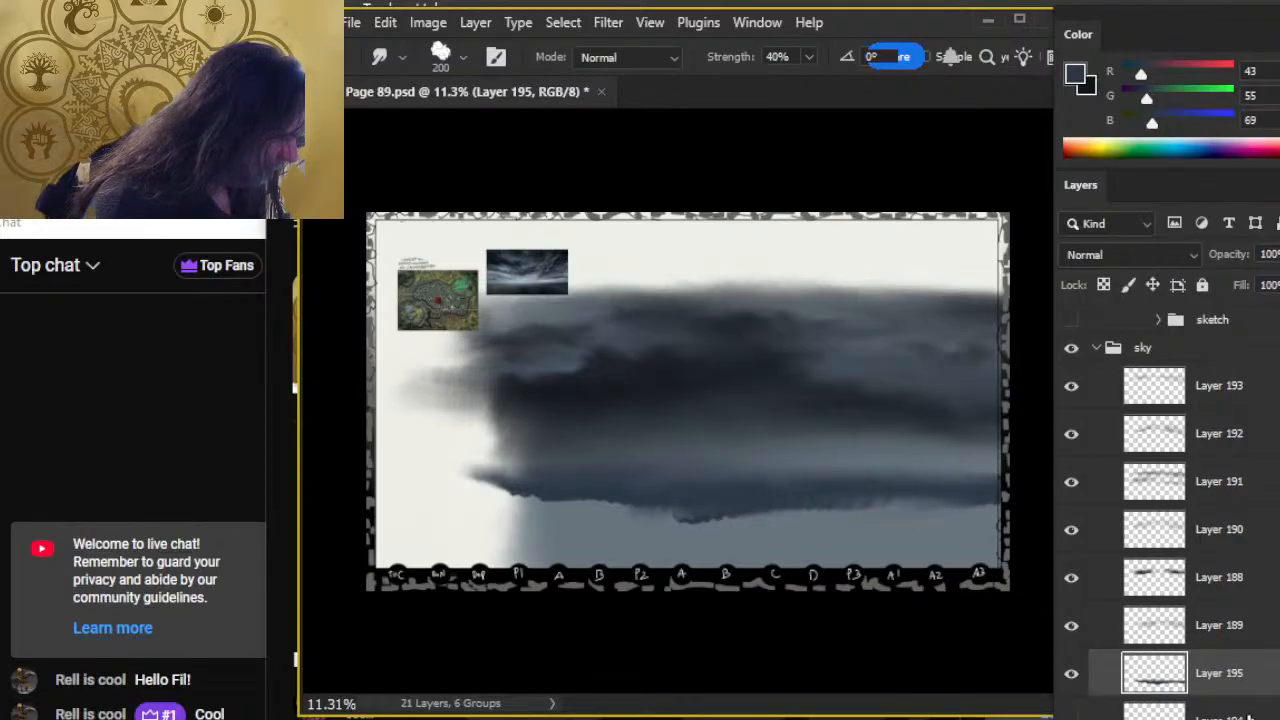
Blend the blue-grey band's lower edge and left end on Layer 195 into the sky, enlarging the Smudge tool to 300 px.
{"action": "left_click", "coordinate": [1245, 713]}
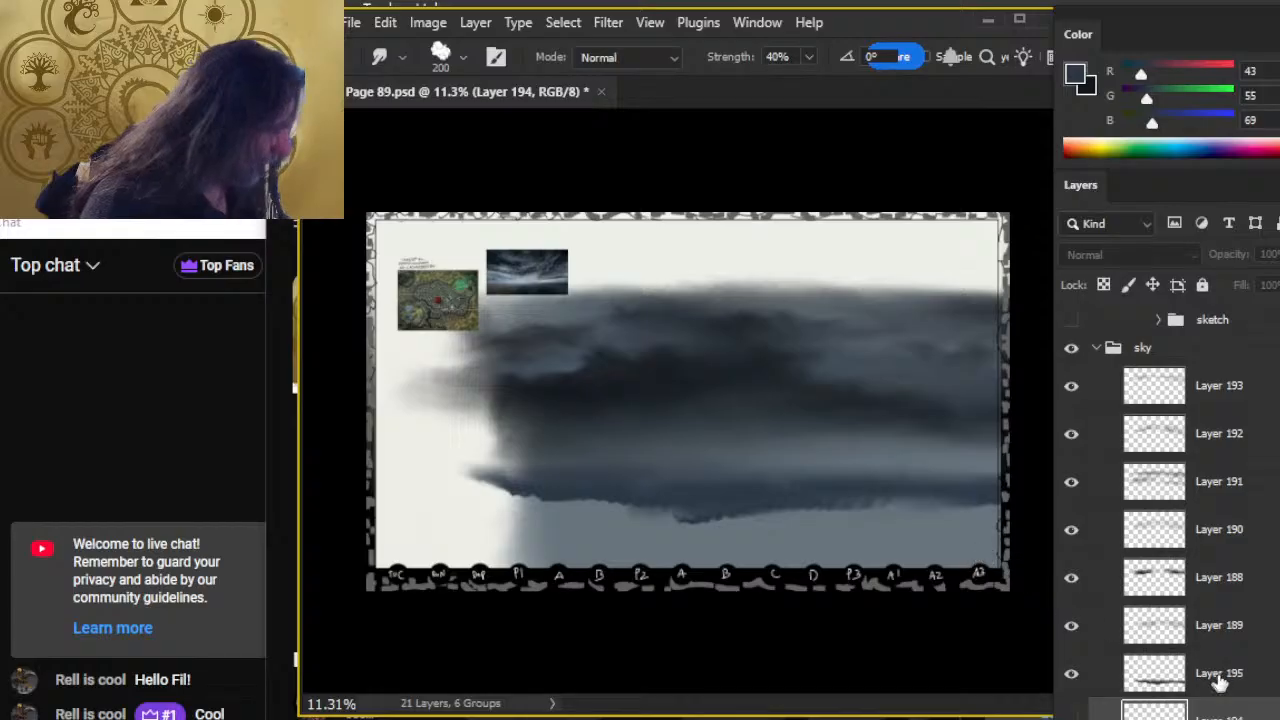
{"action": "left_click", "coordinate": [1218, 676]}
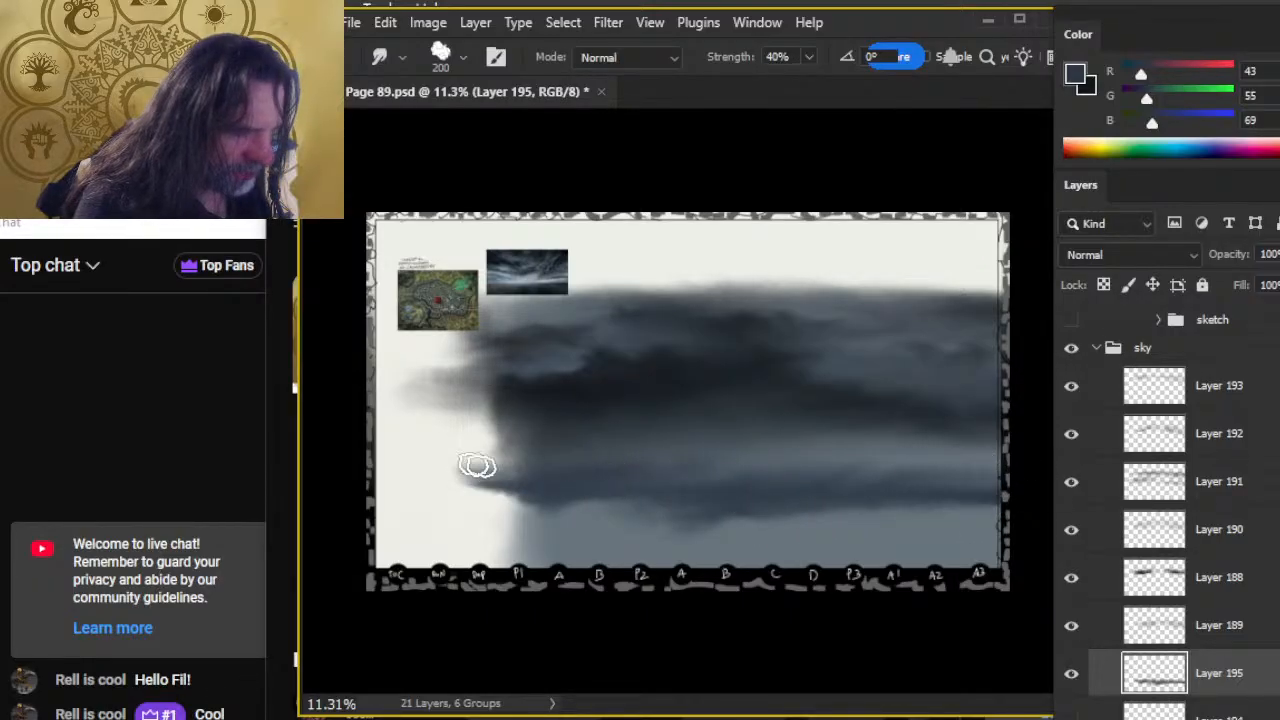
{"action": "left_click_drag", "start_coordinate": [489, 472], "coordinate": [556, 470]}
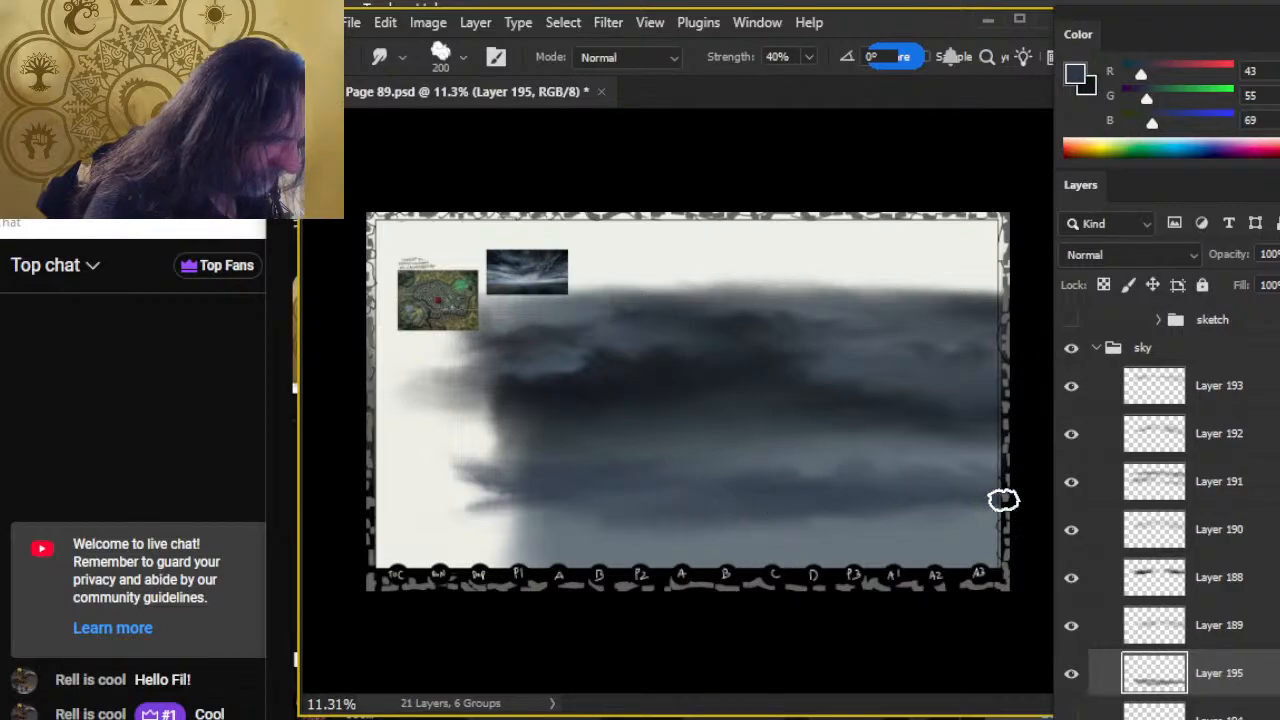
{"action": "key", "text": "bracketright"}
{"action": "key", "text": "bracketright"}
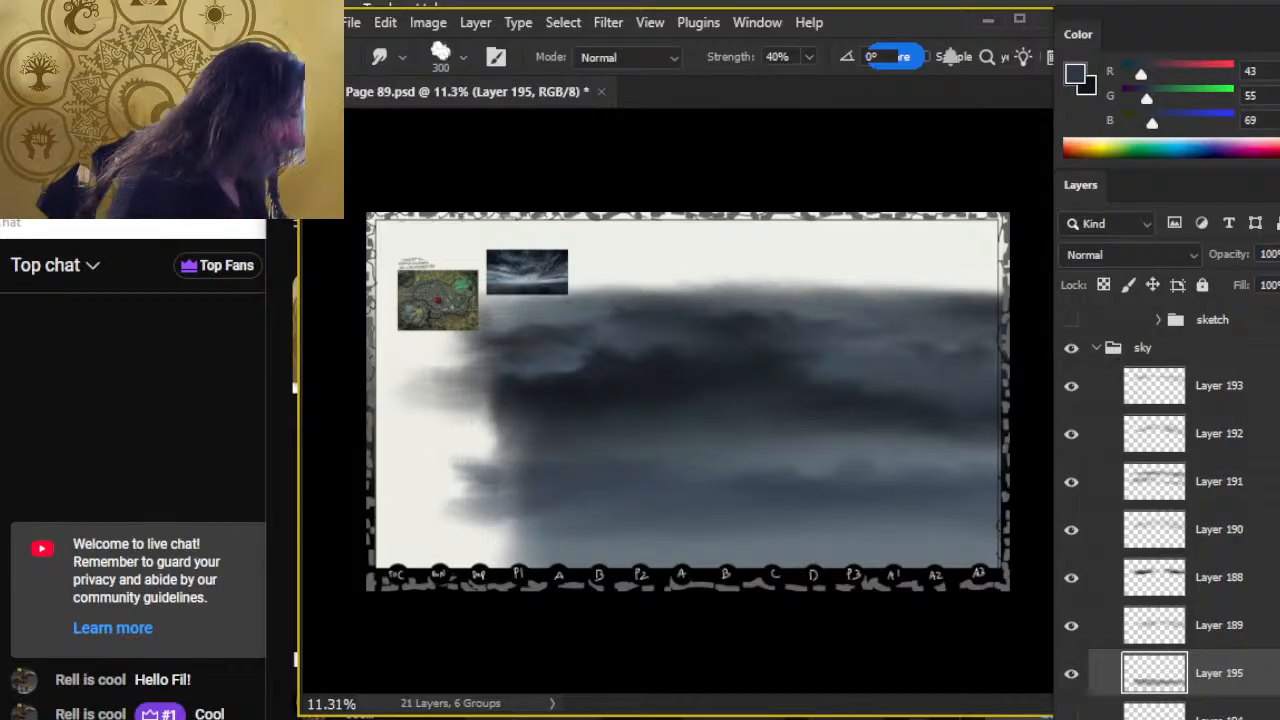
Show the txt layer and examine how the page text reads over the painted sky, close up and at full-page view.
{"action": "scroll", "coordinate": [1170, 500], "scroll_direction": "up", "scroll_amount": 1}
{"action": "left_click", "coordinate": [1070, 316]}
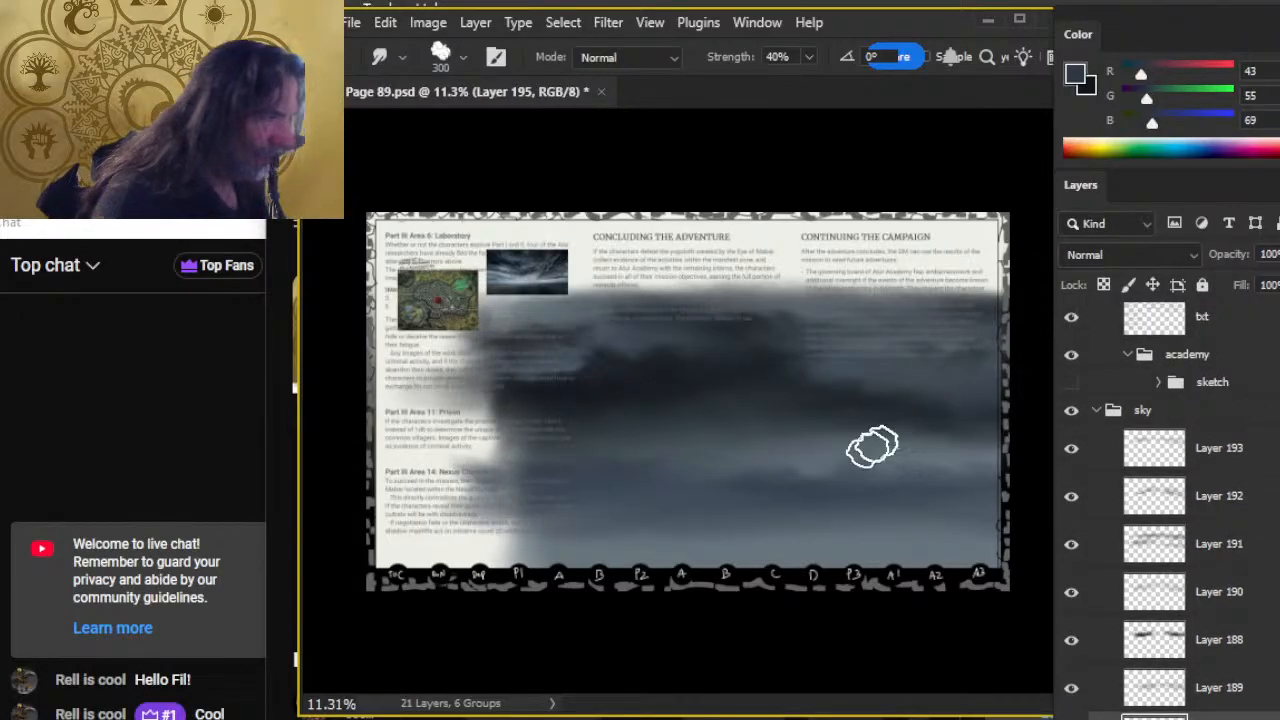
{"action": "key", "text": "z"}
{"action": "left_click_drag", "start_coordinate": [871, 371], "coordinate": [963, 380]}
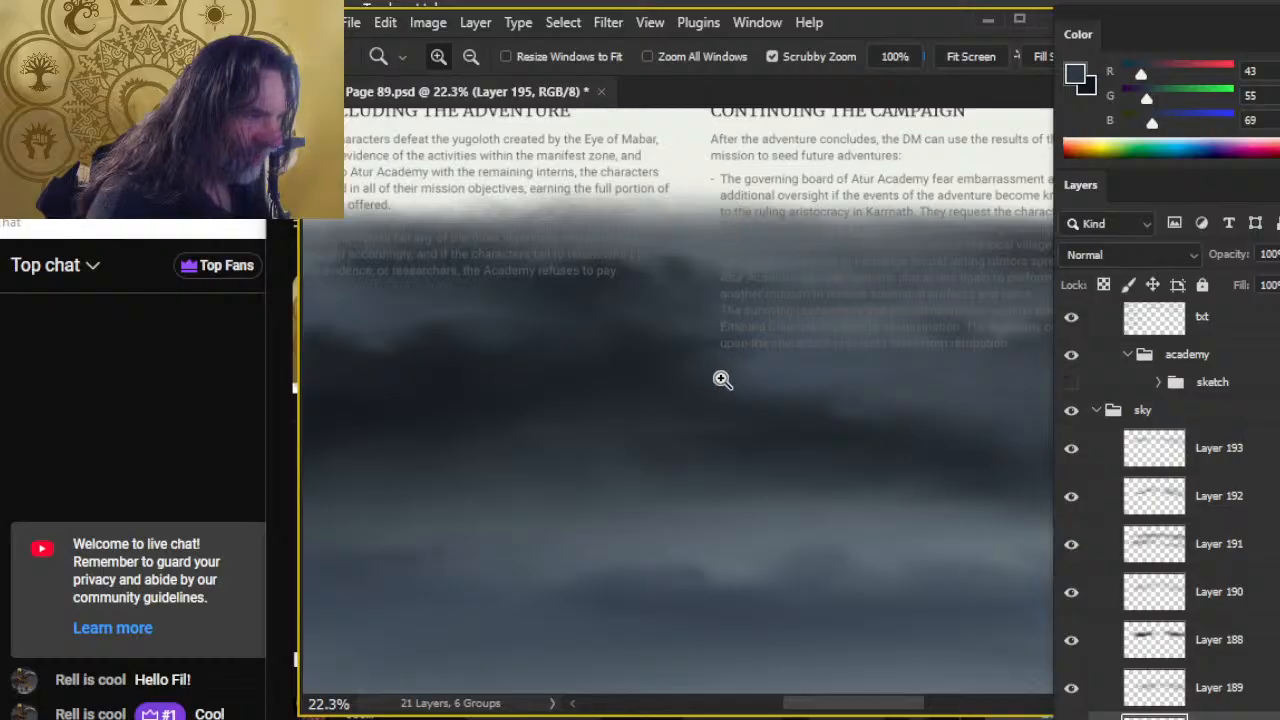
{"action": "scroll", "coordinate": [783, 420], "scroll_direction": "down", "scroll_amount": 1}
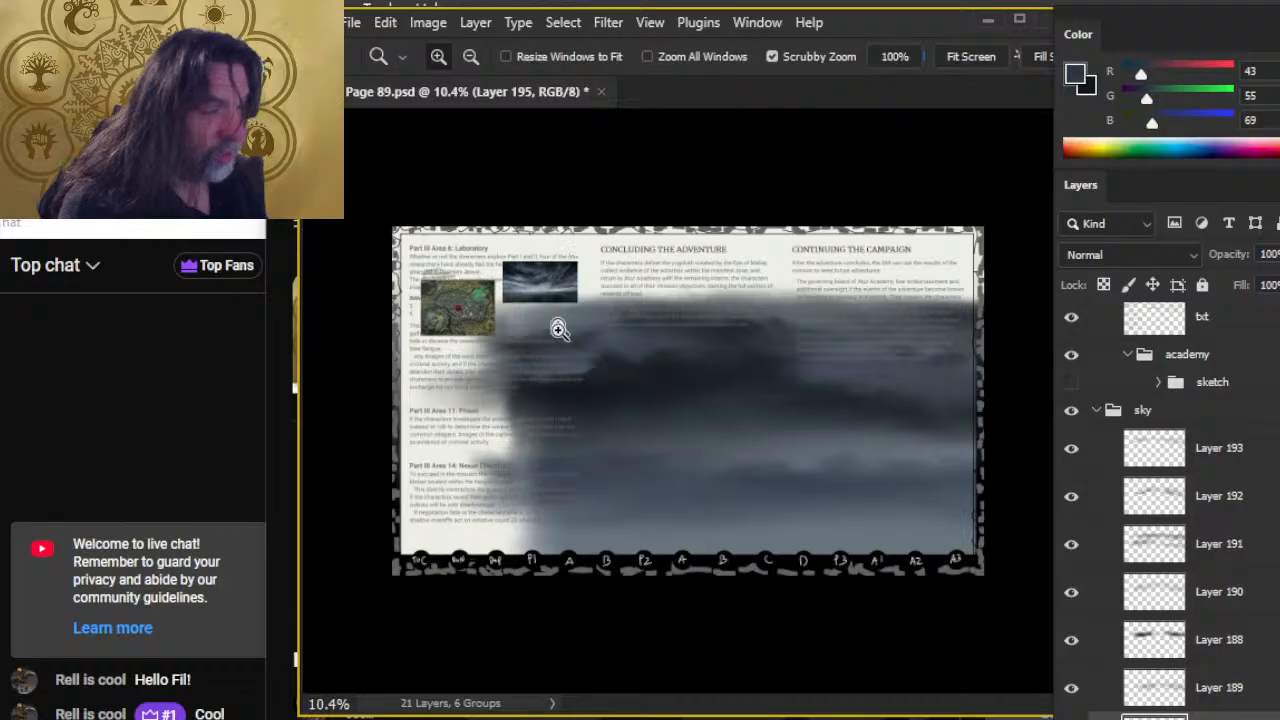
{"action": "scroll", "coordinate": [600, 400], "scroll_direction": "up", "scroll_amount": 3}
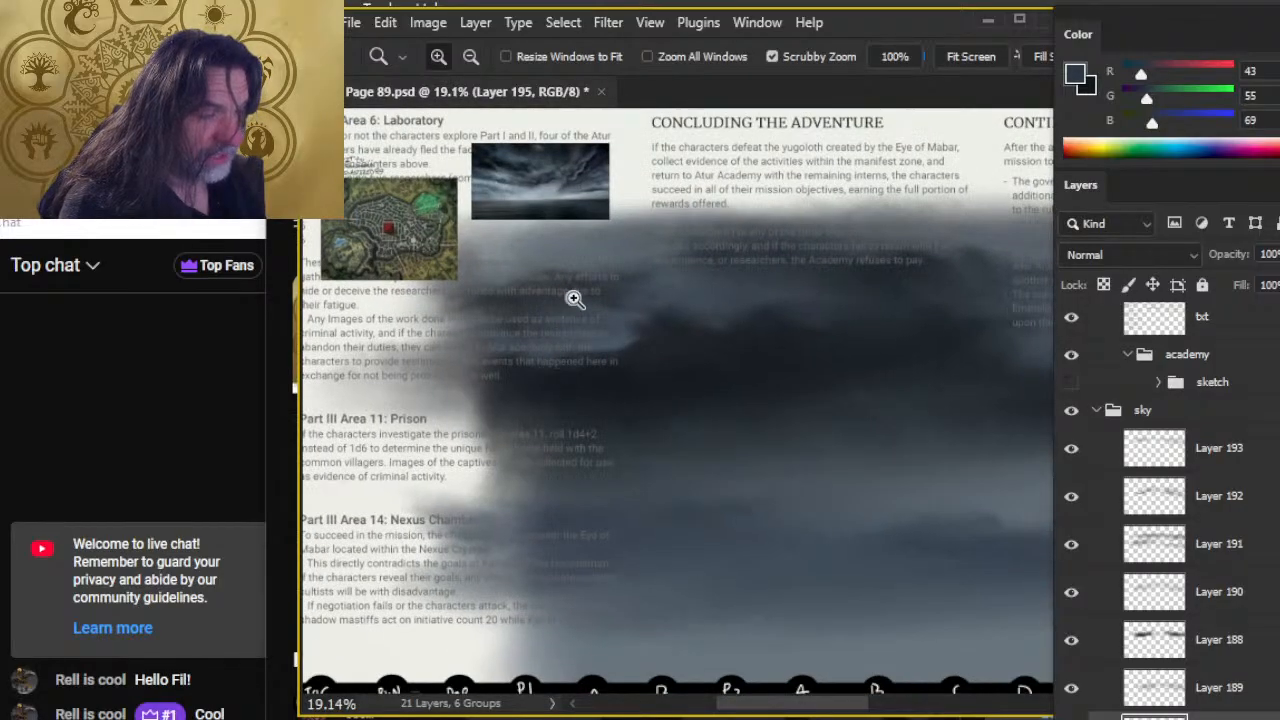
{"action": "left_click_drag", "start_coordinate": [895, 388], "coordinate": [523, 377]}
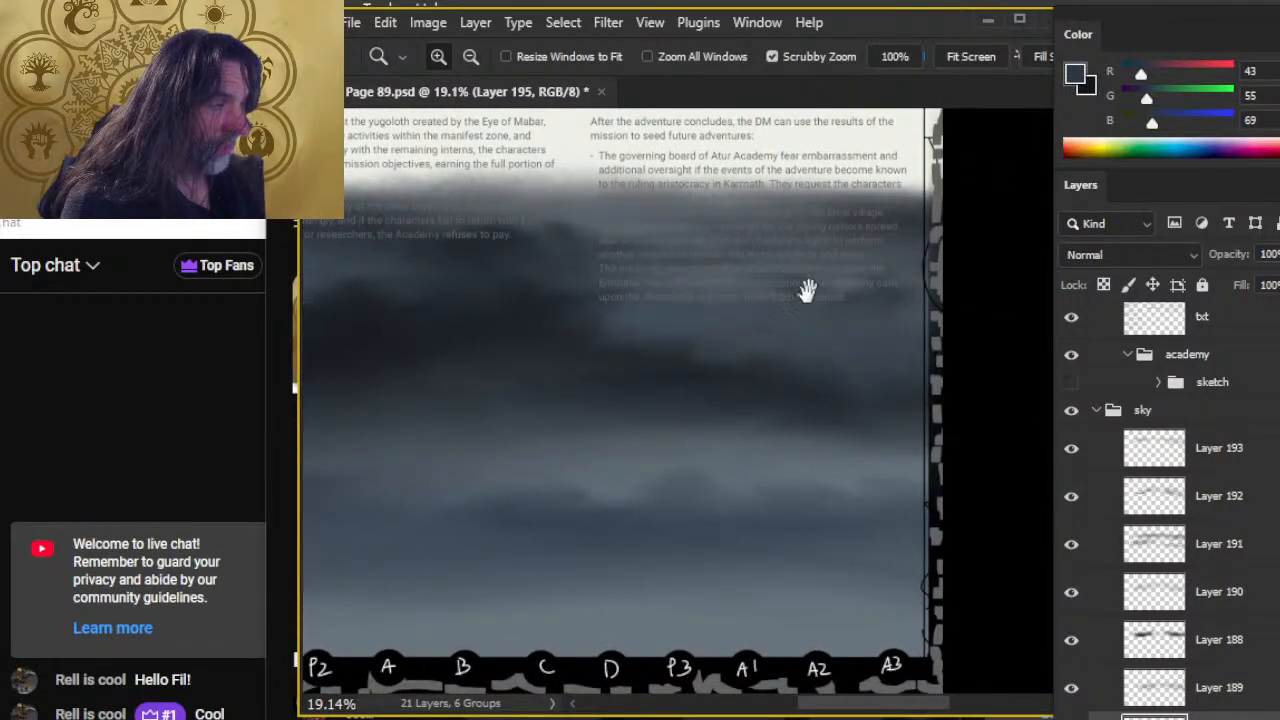
{"action": "scroll", "coordinate": [829, 400], "scroll_direction": "down", "scroll_amount": 2}
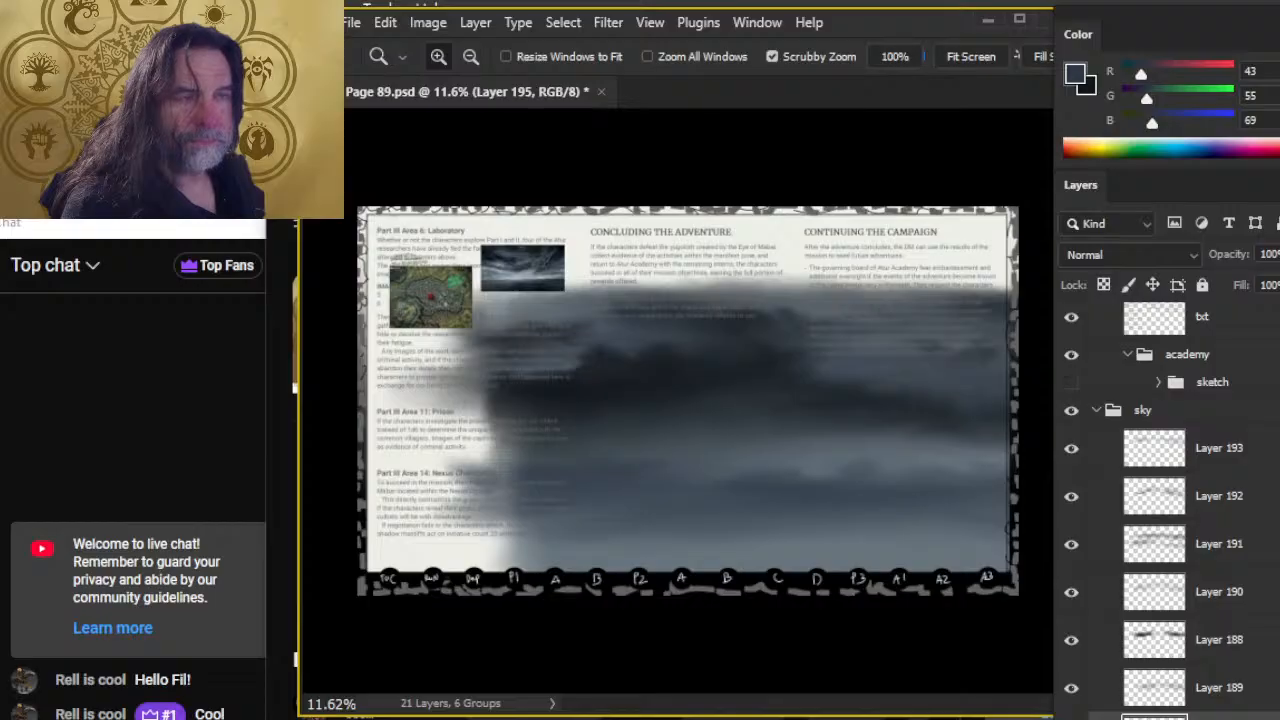
Switch to the browser to reload the live stream's YouTube page, and return to the page 89 painting in Photoshop.
{"action": "key", "text": "alt+Tab"}
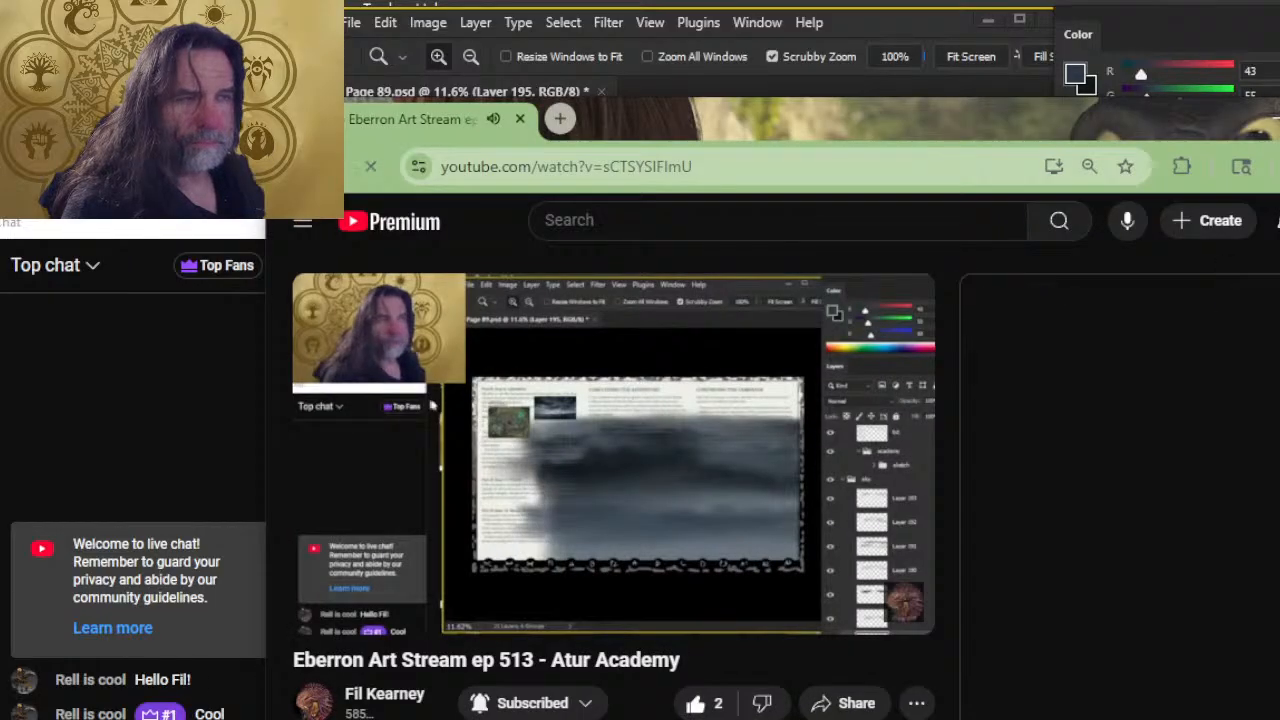
{"action": "key", "text": "F5"}
{"action": "key", "text": "alt+Tab"}
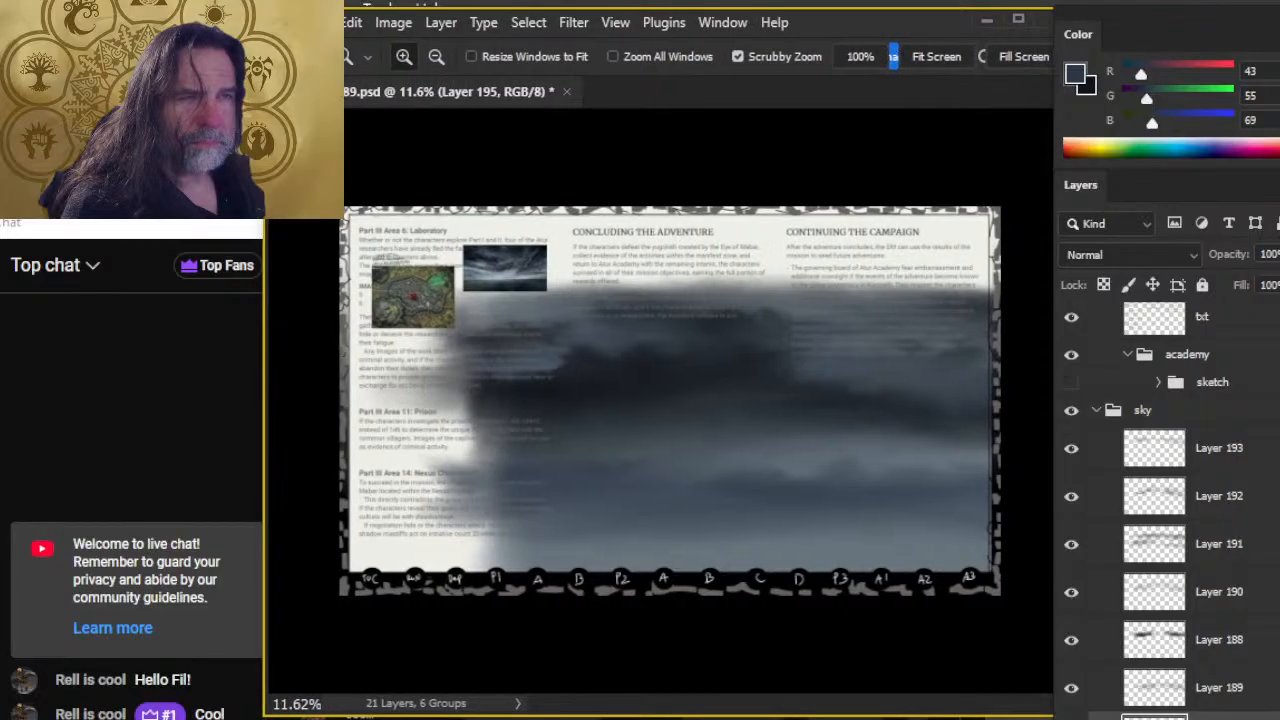
{"action": "key", "text": "alt+Tab"}
{"action": "key", "text": "alt+Tab"}
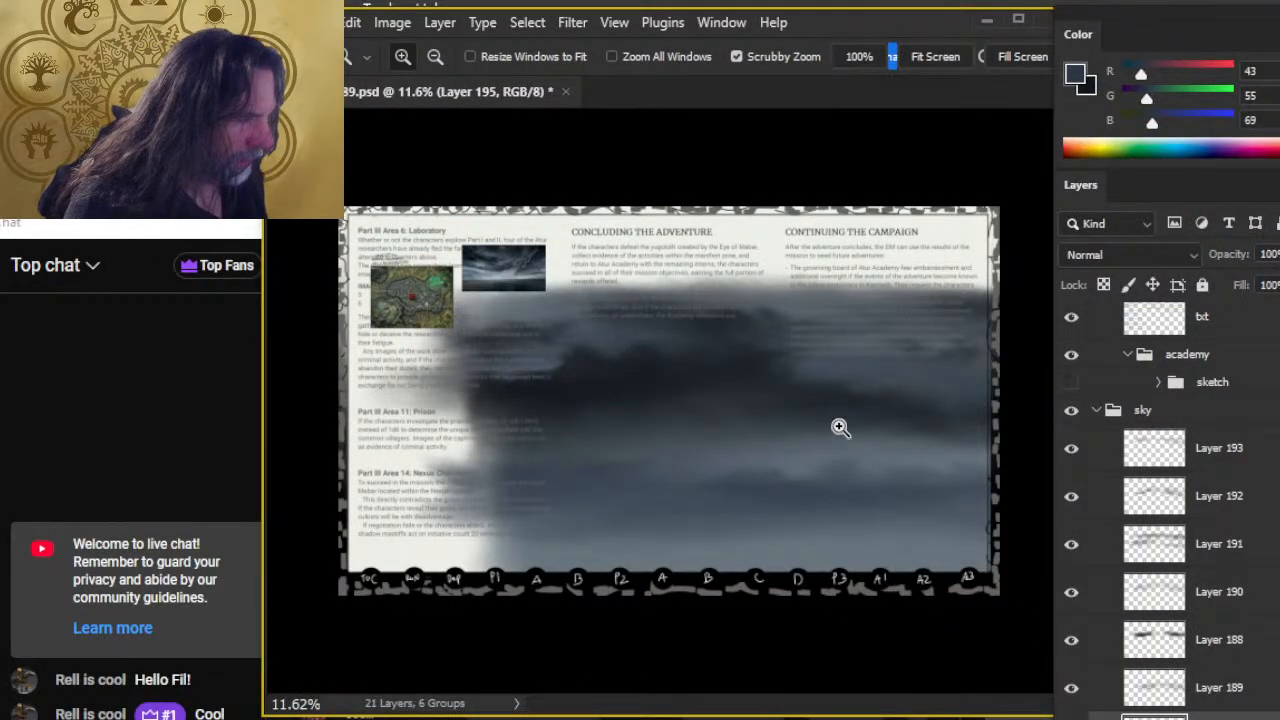
Compare the sky with and without Layers 193 and 192 by turning their visibility off and on, and select Layer 192.
{"action": "left_click_drag", "start_coordinate": [771, 449], "coordinate": [803, 443]}
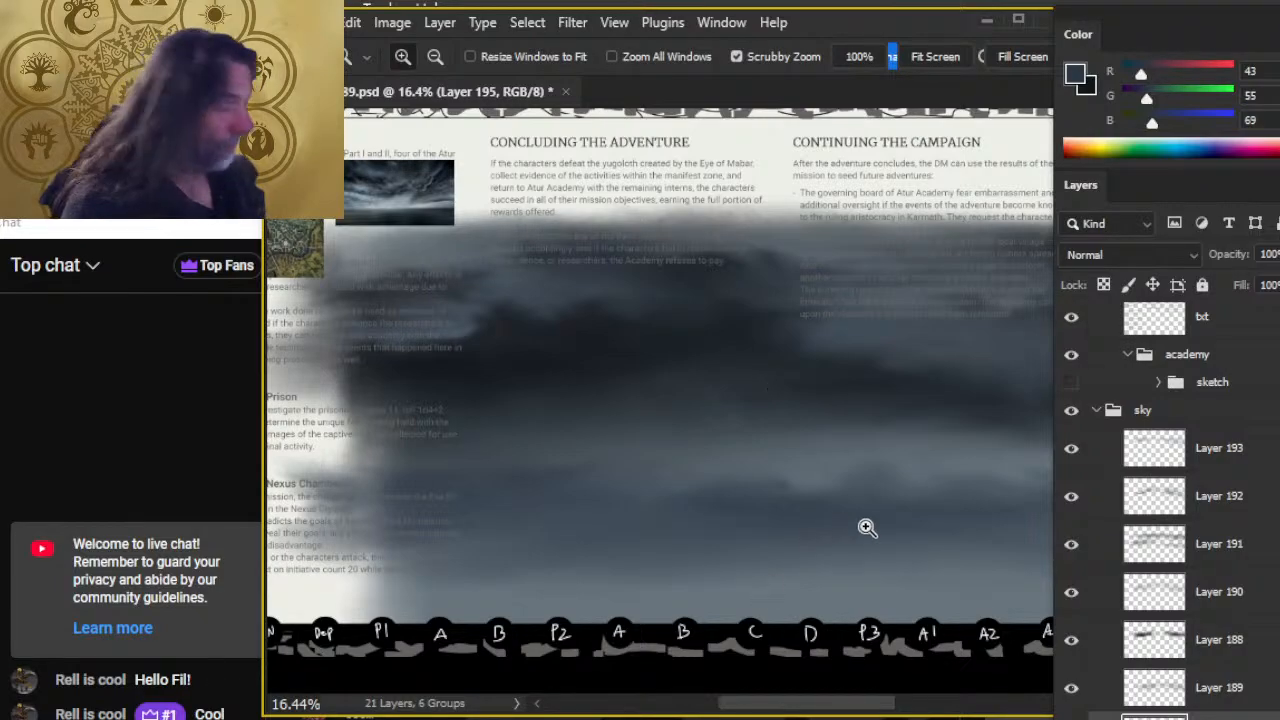
{"action": "scroll", "coordinate": [866, 526], "scroll_direction": "down", "scroll_amount": 3}
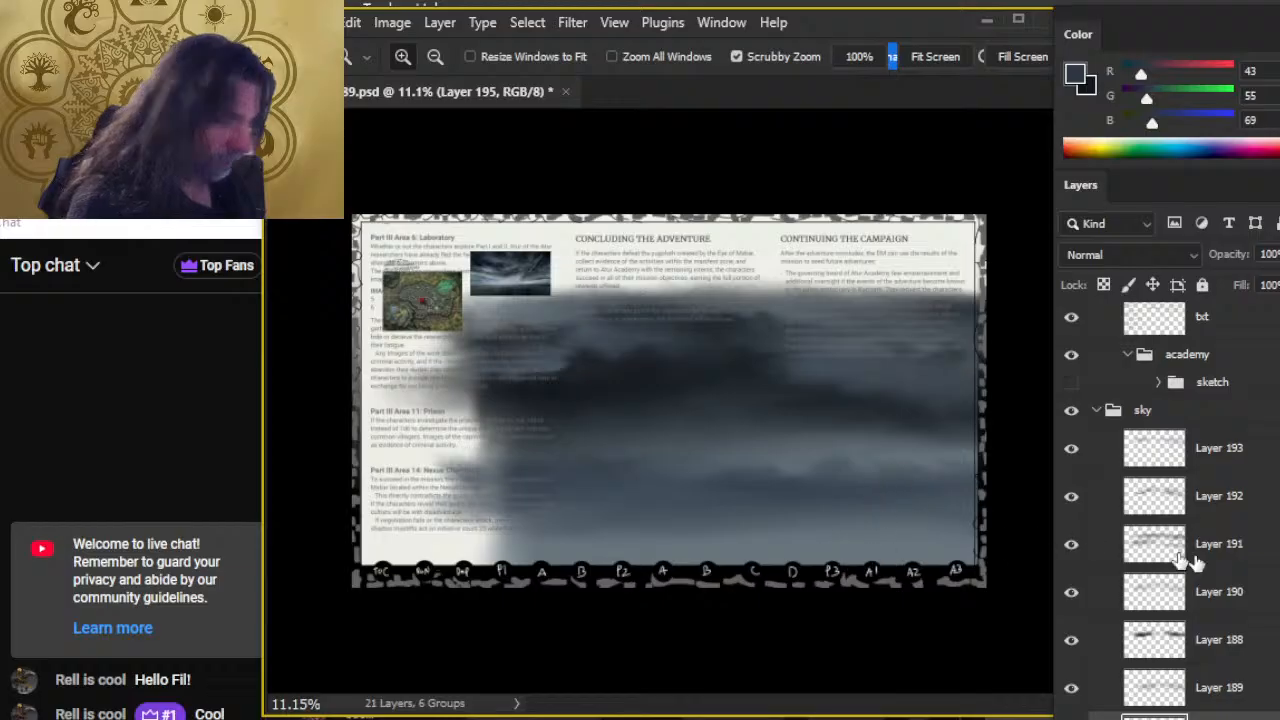
{"action": "left_click", "coordinate": [1071, 452]}
{"action": "left_click", "coordinate": [1071, 452]}
{"action": "left_click", "coordinate": [1072, 497]}
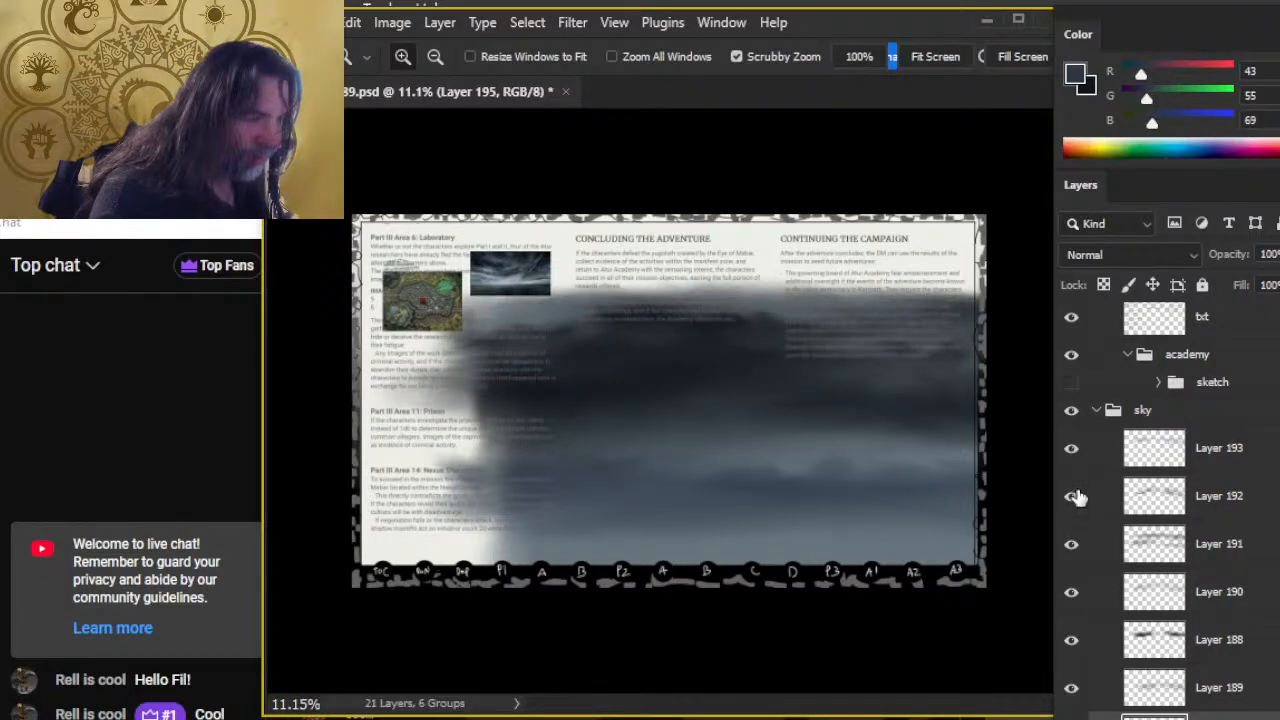
{"action": "left_click", "coordinate": [1075, 497]}
{"action": "left_click", "coordinate": [1213, 500]}
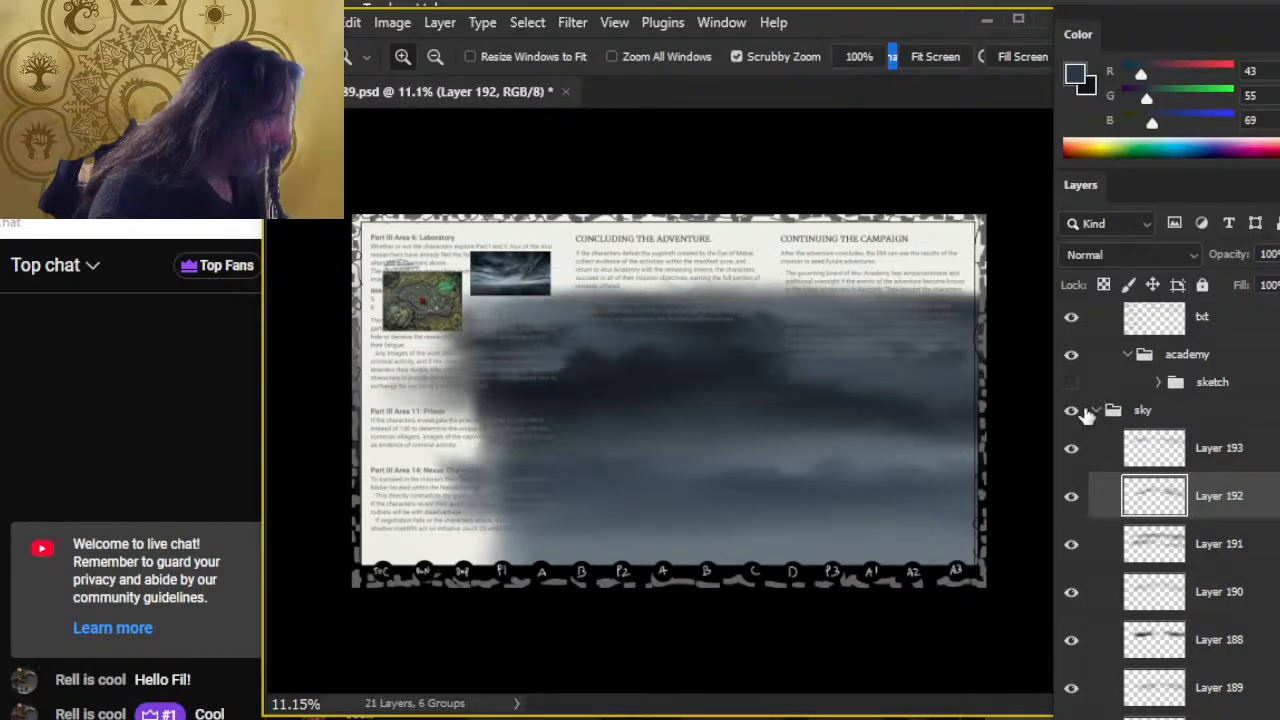
Collapse the sky group and view the academy sketch over the painted sky, toggling the visibility of the txt layer and sketch group.
{"action": "left_click", "coordinate": [1096, 414]}
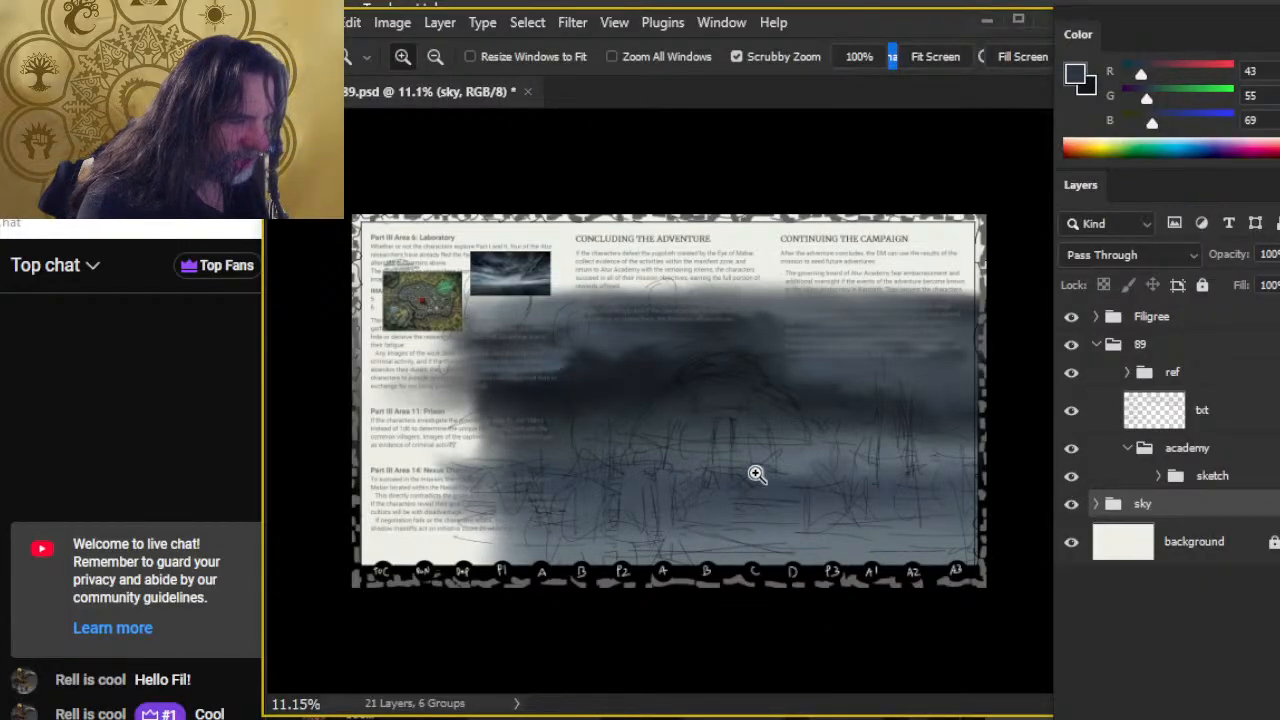
{"action": "left_click_drag", "start_coordinate": [757, 474], "coordinate": [810, 398]}
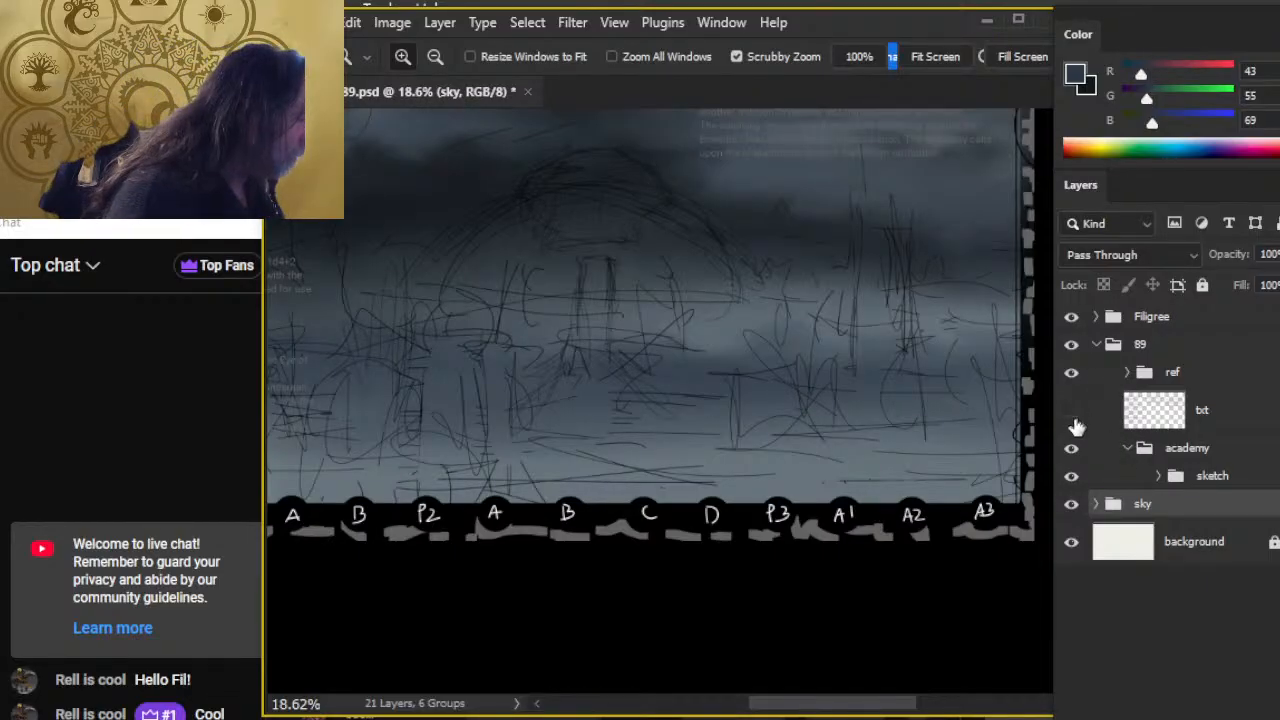
{"action": "left_click", "coordinate": [1072, 412]}
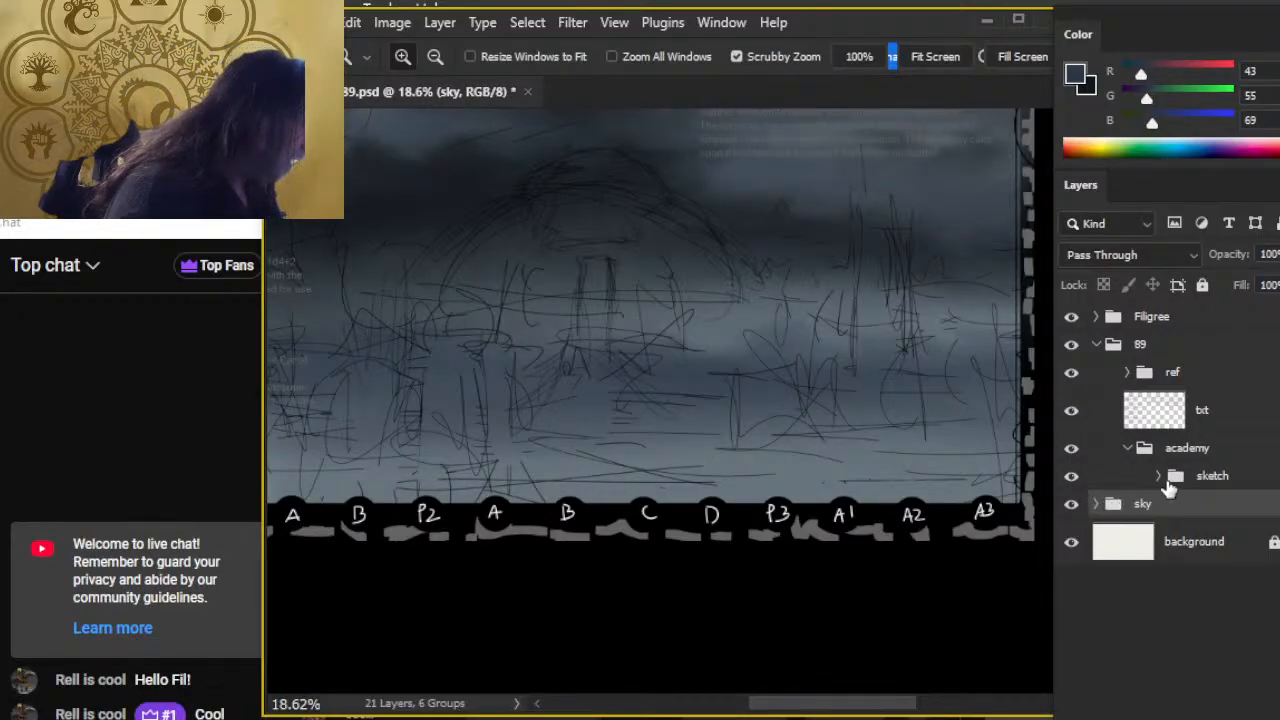
{"action": "left_click", "coordinate": [1071, 477]}
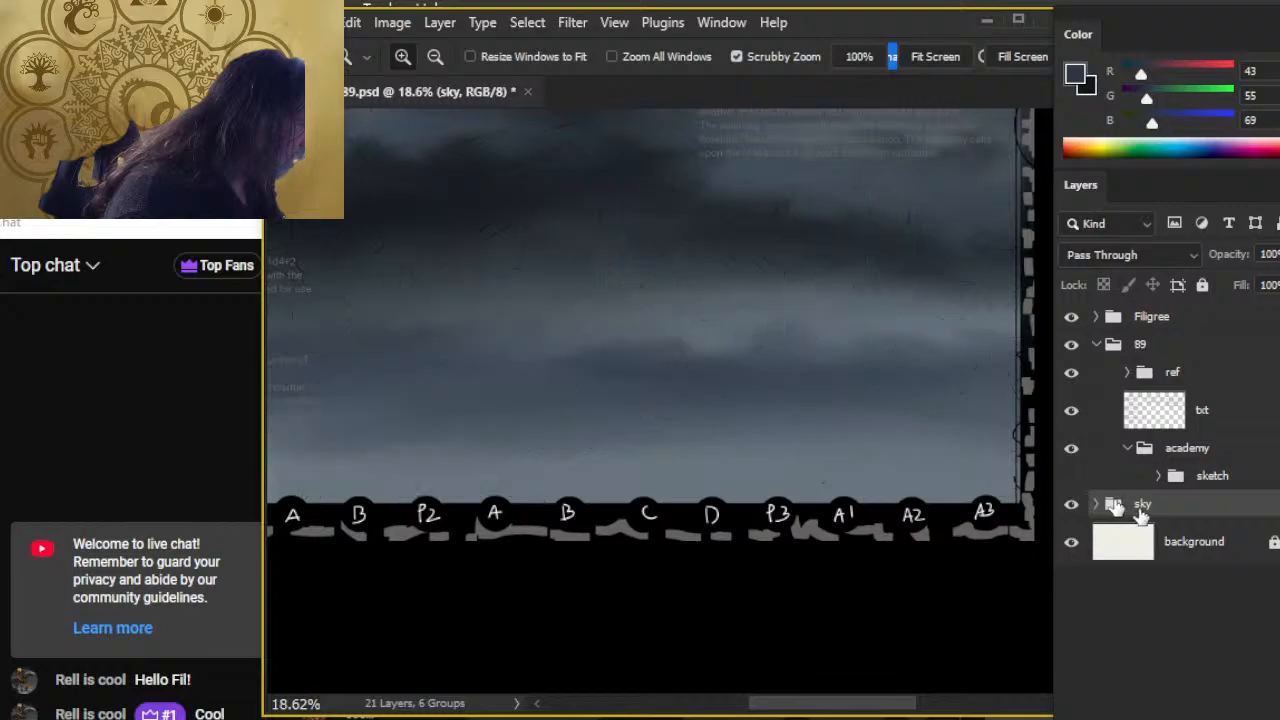
Expand and show the sketch group, hide its existing sketch layer, and add a new empty layer above it.
{"action": "left_click", "coordinate": [1200, 482]}
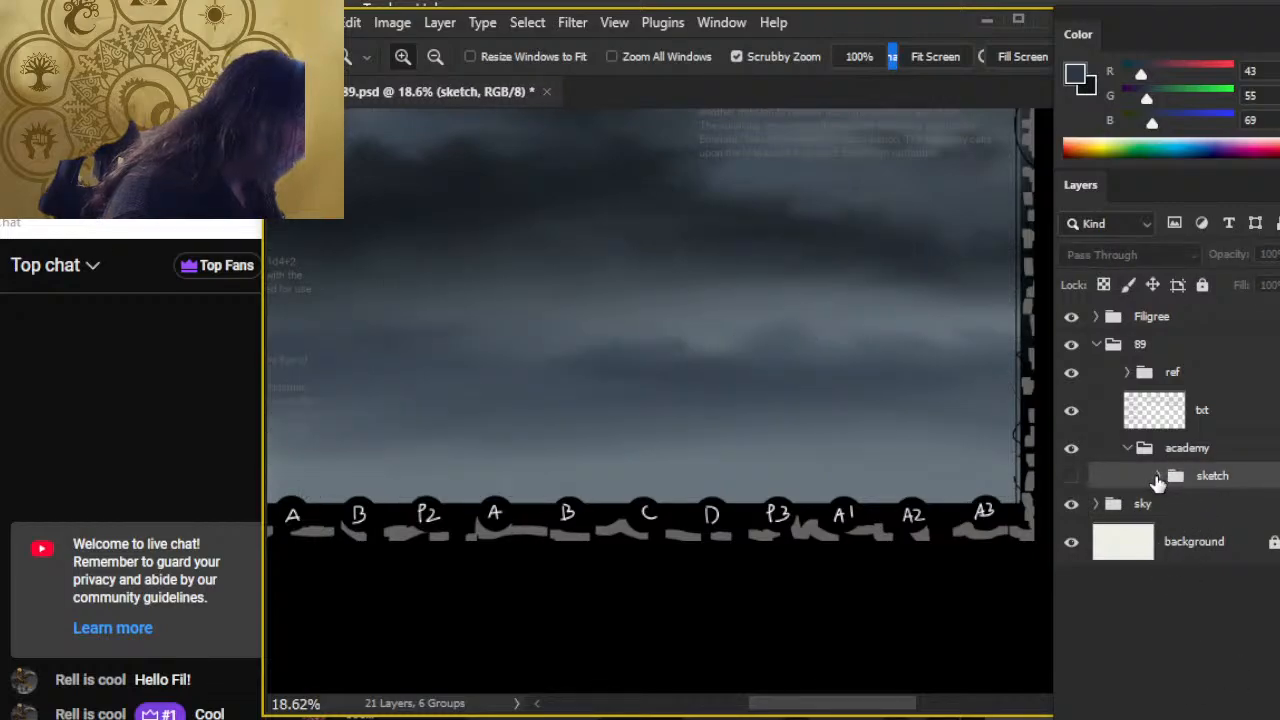
{"action": "left_click", "coordinate": [1158, 478]}
{"action": "left_click", "coordinate": [1072, 477]}
{"action": "left_click", "coordinate": [1072, 514]}
{"action": "left_click", "coordinate": [1141, 530]}
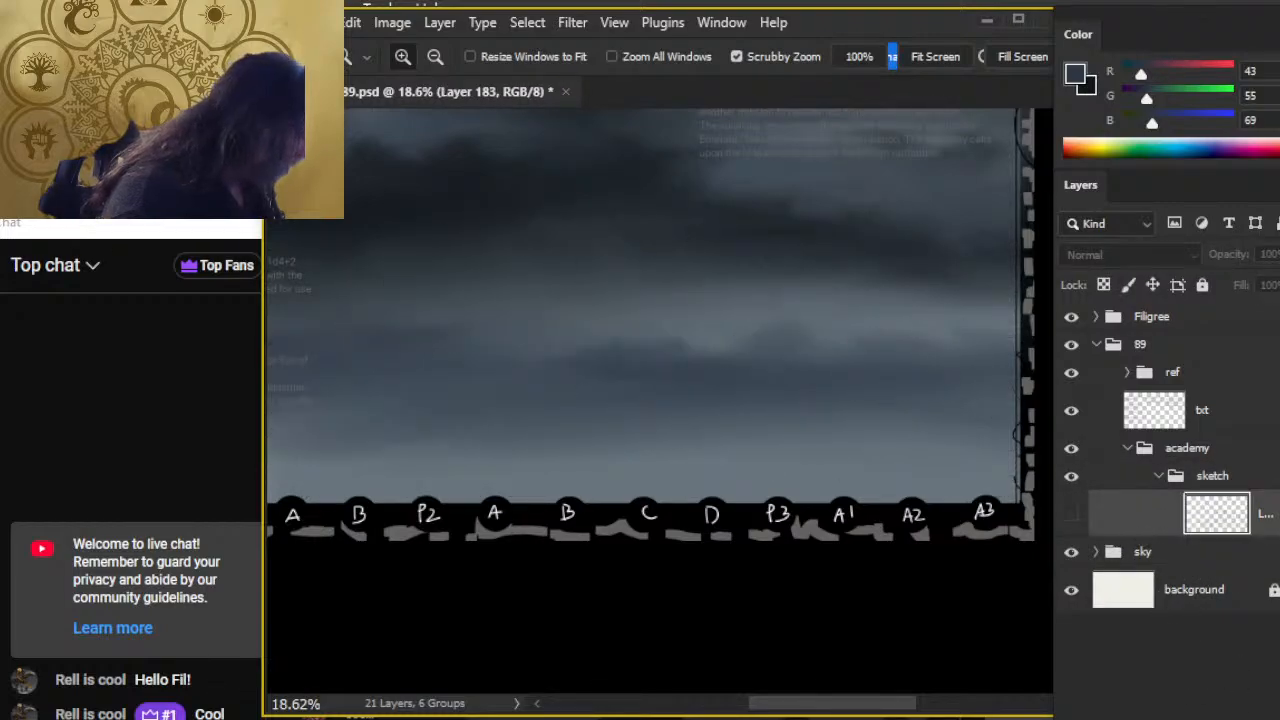
{"action": "key", "text": "ctrl+alt+shift+n"}
Hide the txt layer to uncover the handwritten credit note above the city-map reference, and inspect the note close up.
{"action": "left_click_drag", "start_coordinate": [799, 421], "coordinate": [654, 343]}
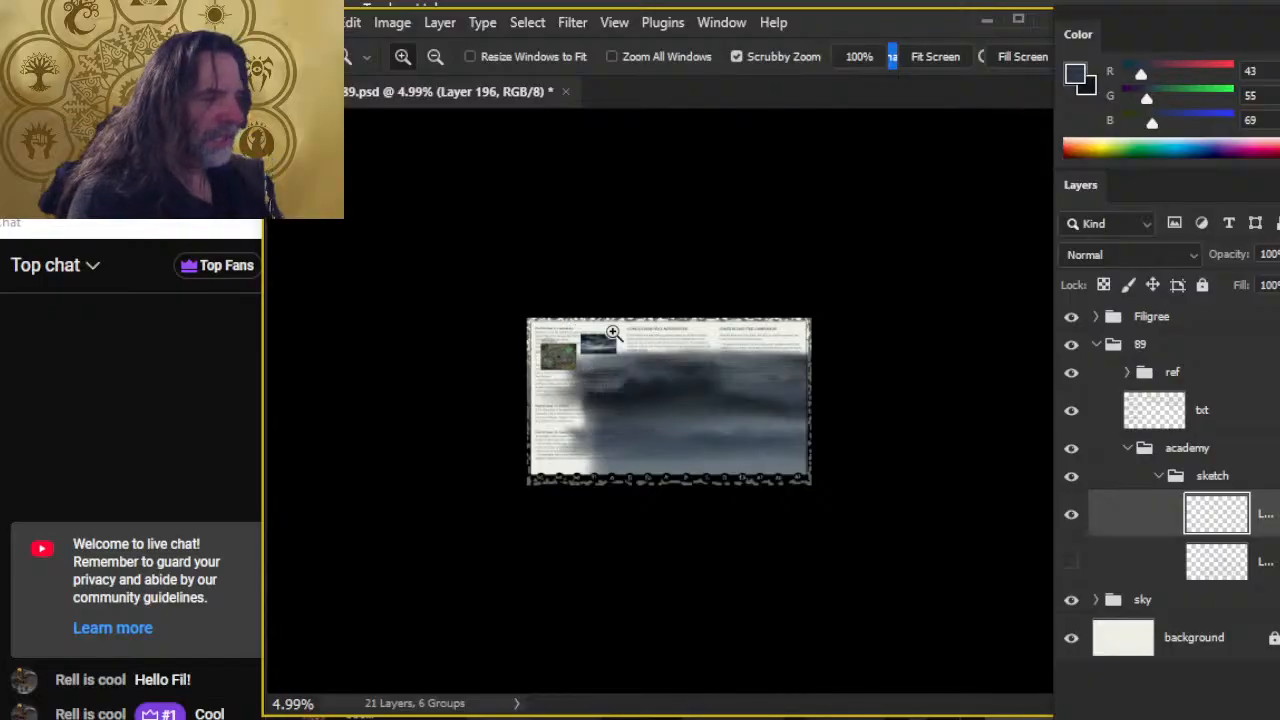
{"action": "left_click_drag", "start_coordinate": [566, 334], "coordinate": [716, 343]}
{"action": "left_click_drag", "start_coordinate": [480, 426], "coordinate": [667, 458]}
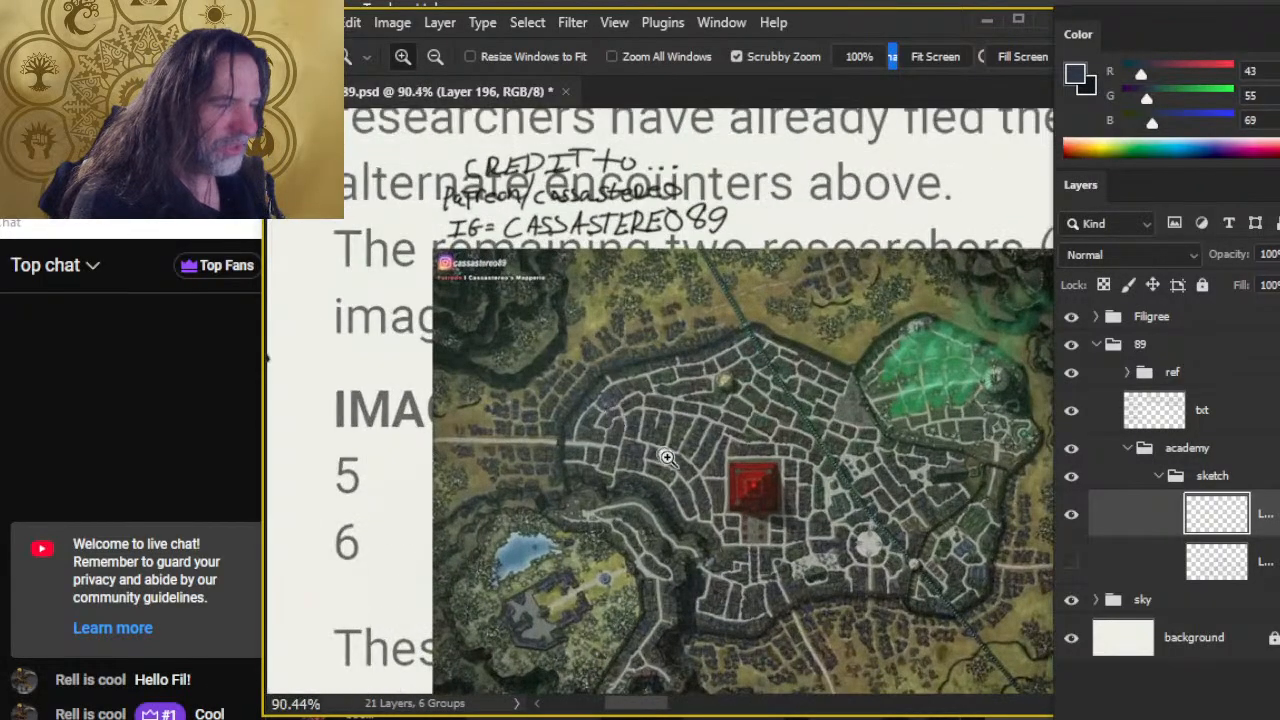
{"action": "left_click_drag", "start_coordinate": [958, 428], "coordinate": [888, 393]}
{"action": "left_click_drag", "start_coordinate": [435, 228], "coordinate": [513, 267]}
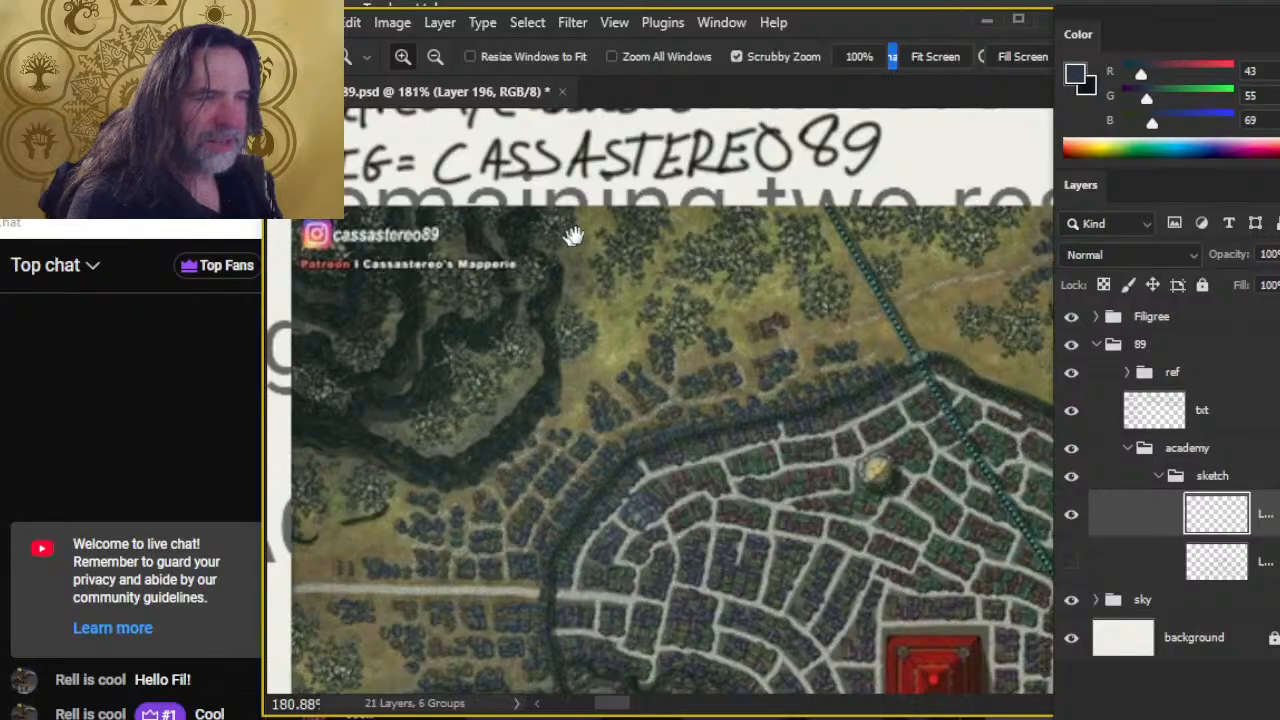
{"action": "left_click_drag", "start_coordinate": [572, 237], "coordinate": [555, 396]}
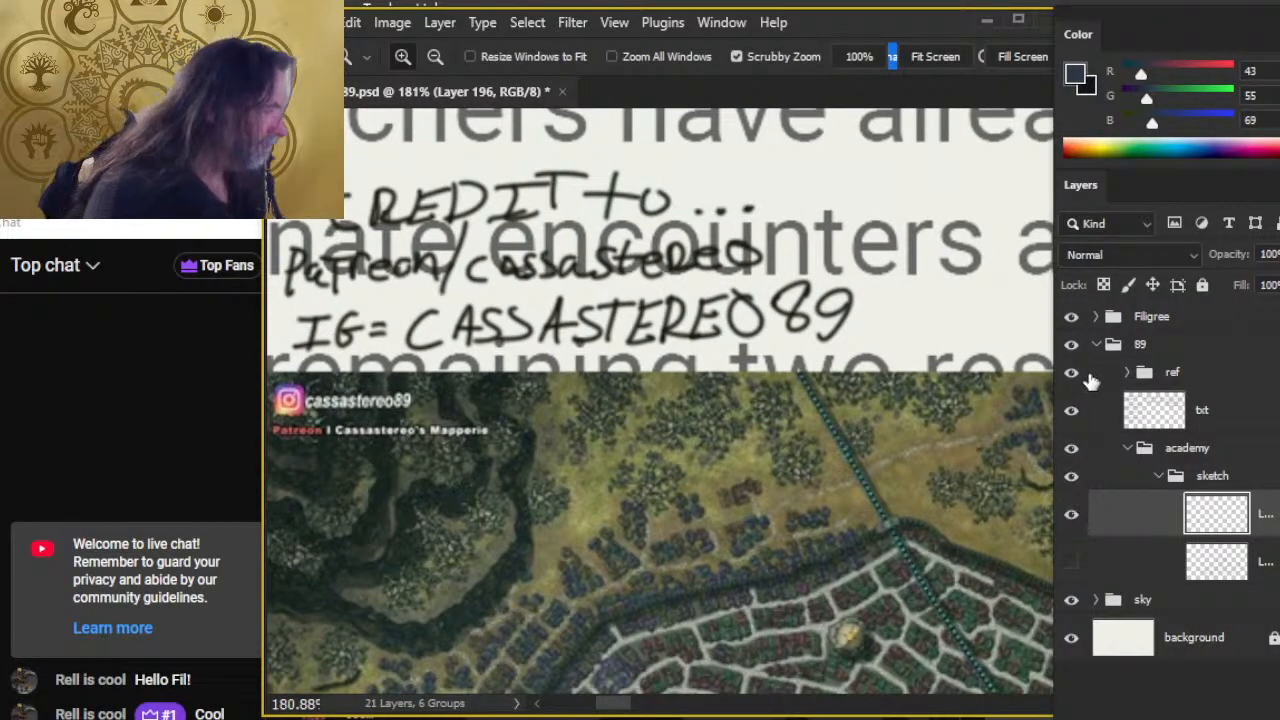
{"action": "left_click", "coordinate": [1071, 410]}
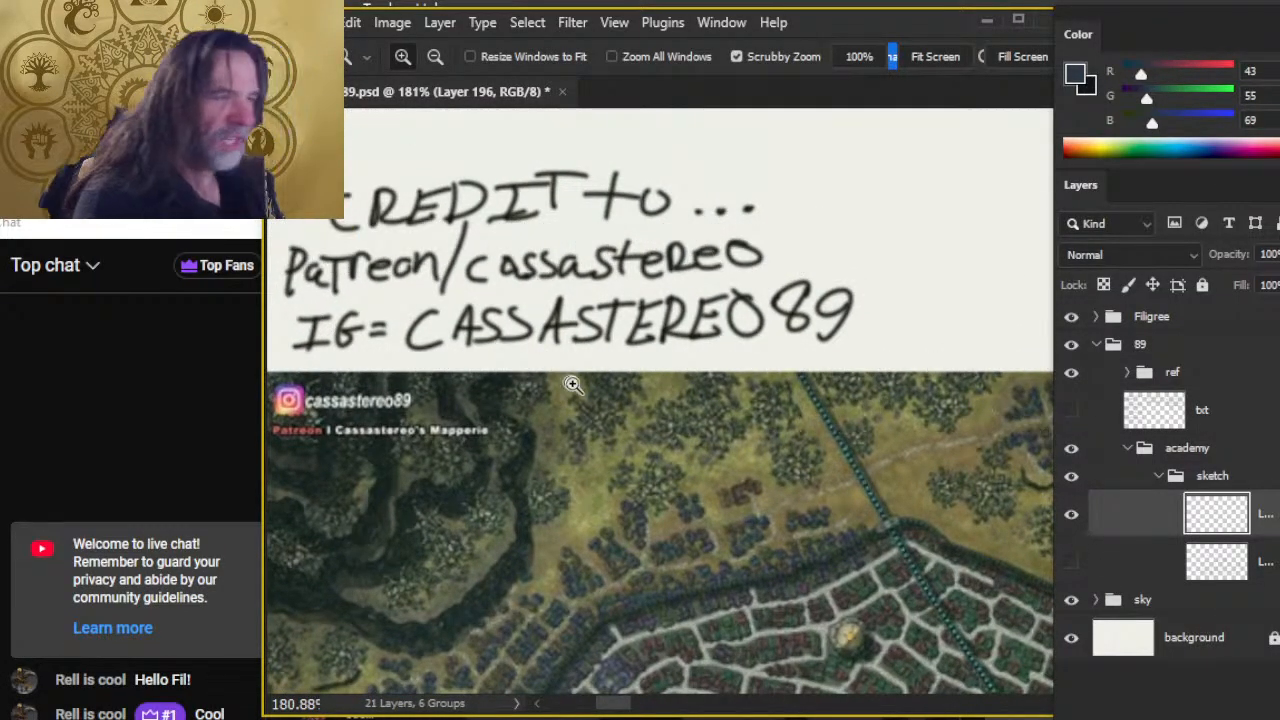
{"action": "left_click_drag", "start_coordinate": [809, 517], "coordinate": [908, 632]}
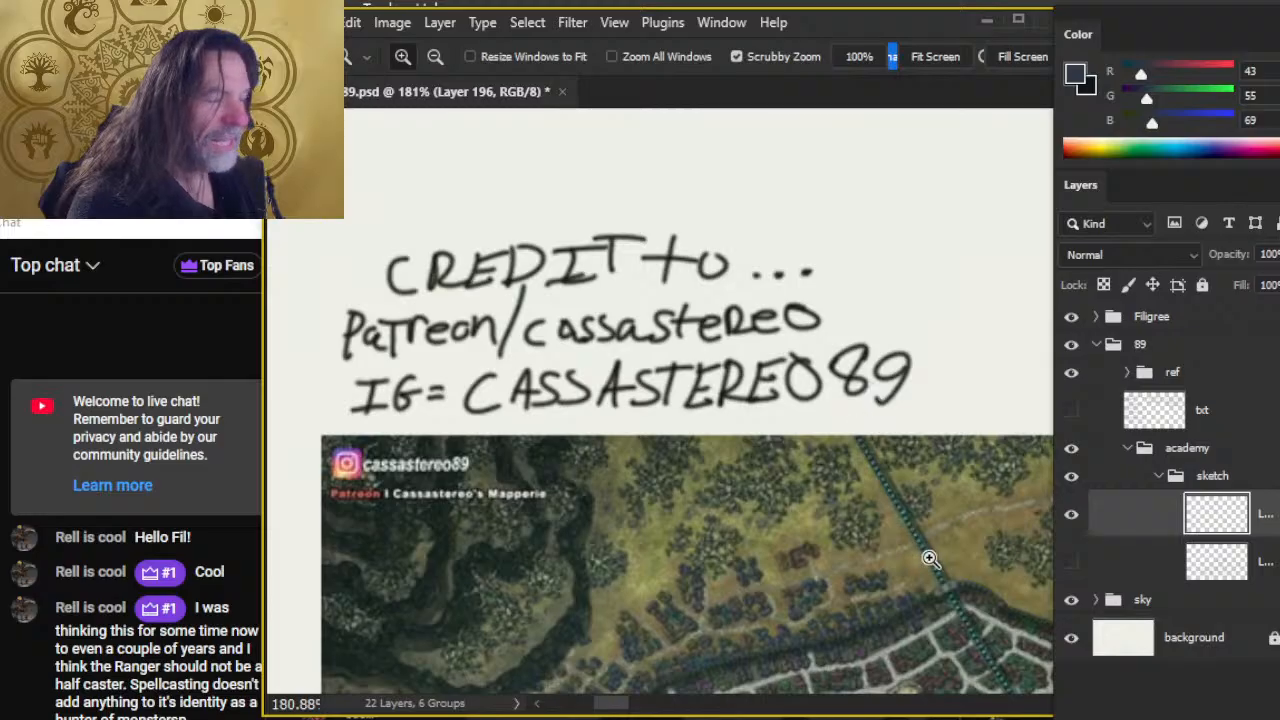
Examine the city-map reference, focusing on the green-lit walled district and its round domed building.
{"action": "left_click_drag", "start_coordinate": [932, 561], "coordinate": [636, 246]}
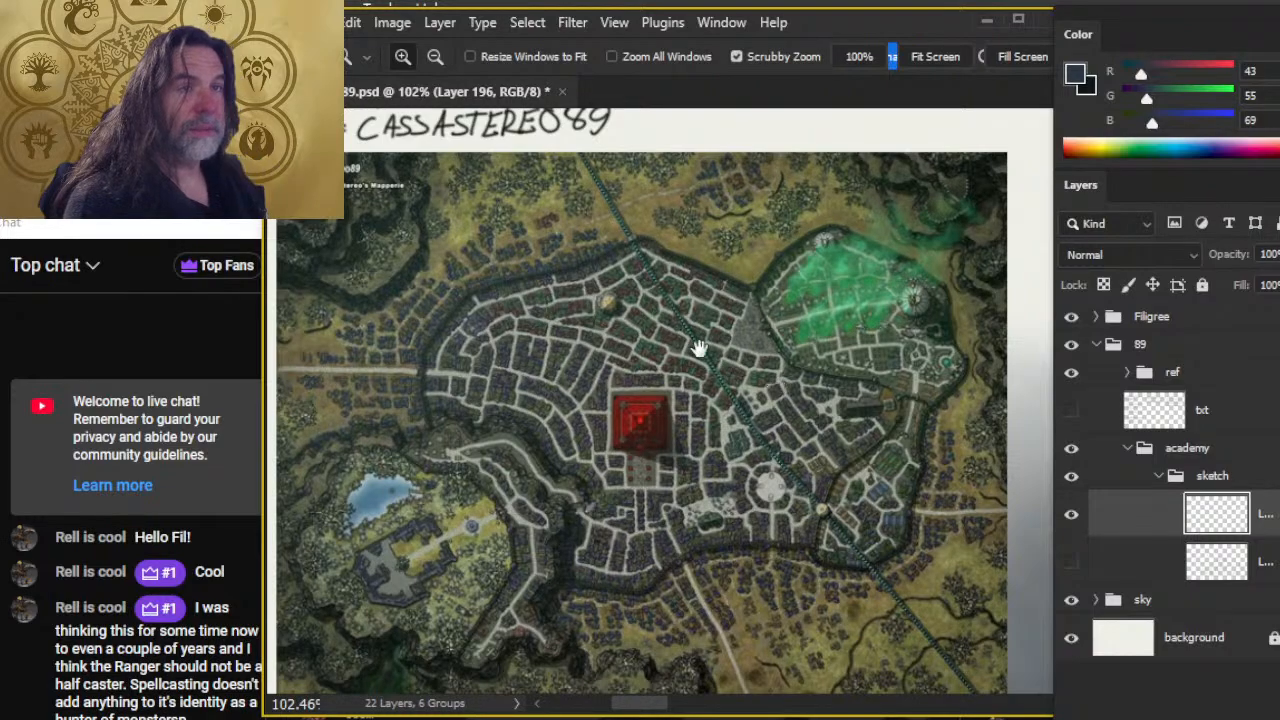
{"action": "left_click_drag", "start_coordinate": [872, 516], "coordinate": [800, 423]}
{"action": "left_click_drag", "start_coordinate": [829, 373], "coordinate": [806, 441]}
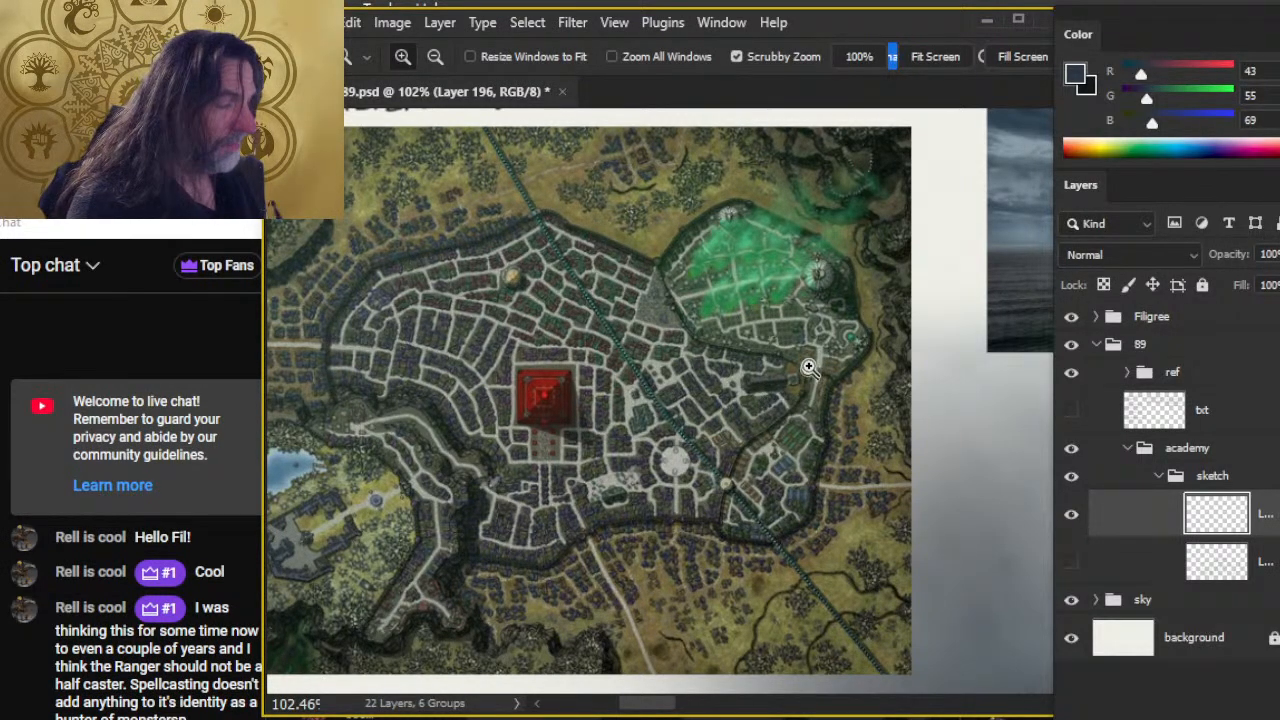
{"action": "scroll", "coordinate": [835, 298], "scroll_direction": "up", "scroll_amount": 3}
{"action": "scroll", "coordinate": [872, 268], "scroll_direction": "up", "scroll_amount": 3}
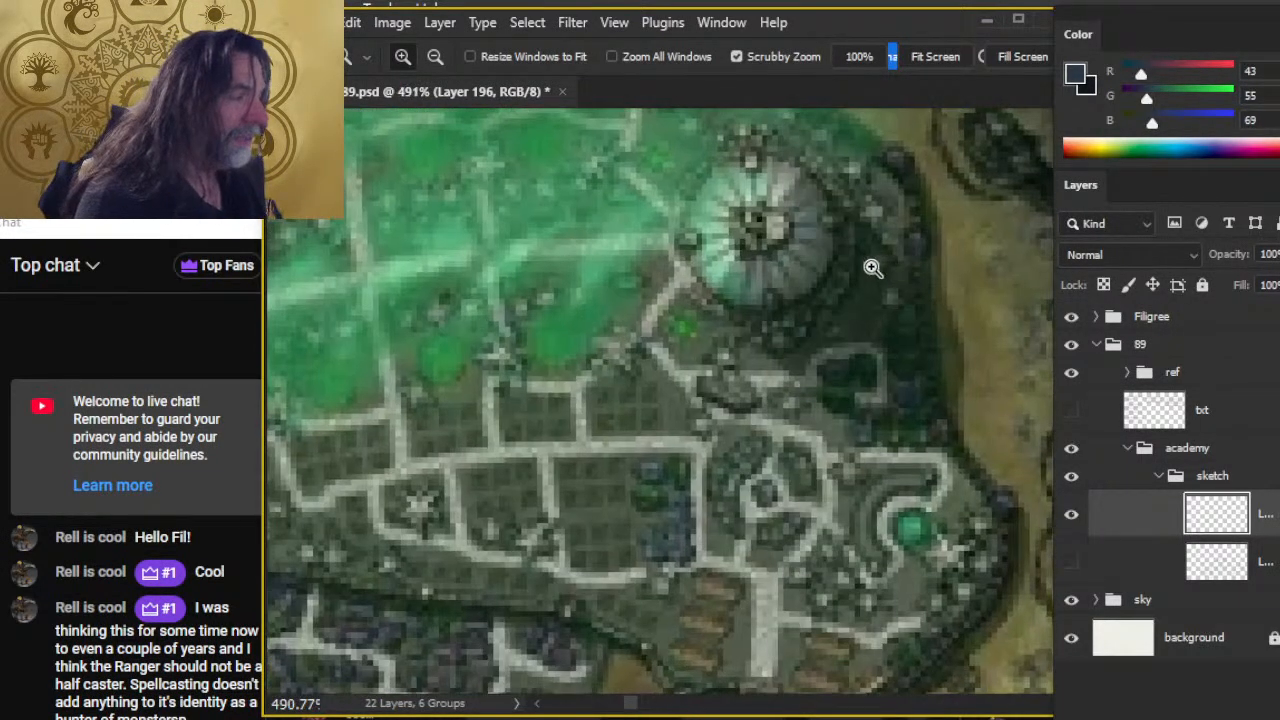
{"action": "scroll", "coordinate": [872, 268], "scroll_direction": "down", "scroll_amount": 2}
{"action": "left_click_drag", "start_coordinate": [654, 277], "coordinate": [696, 383]}
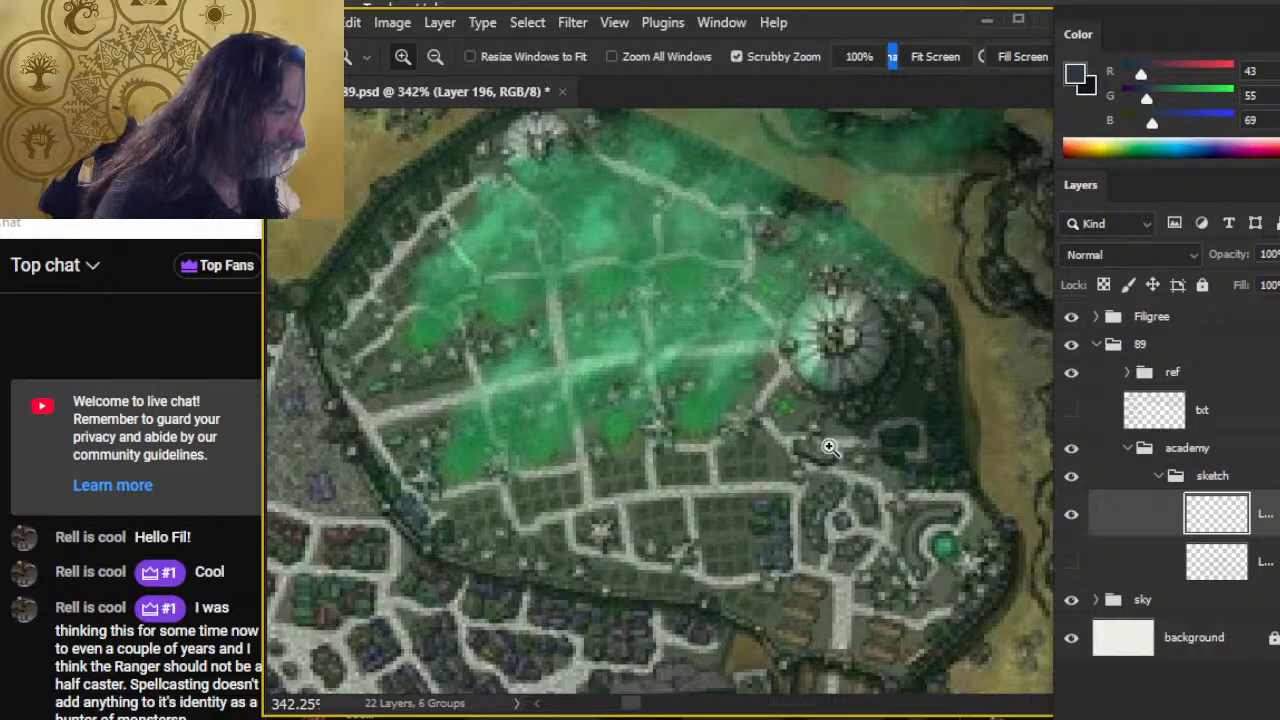
Sample a pale grey-green, RGB 165, 176, 161, from the domed building on the city map and ready the 200 px brush.
{"action": "key", "text": "b"}
{"action": "left_click", "coordinate": [857, 305], "text": "alt"}
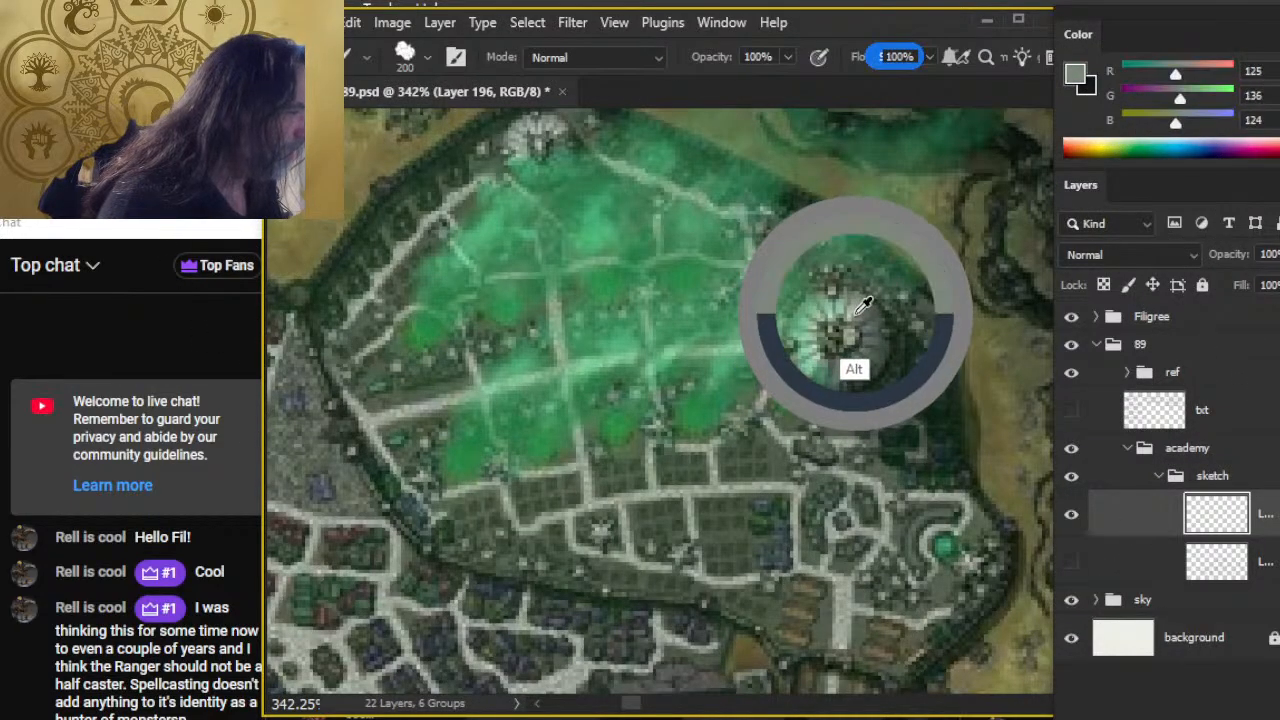
{"action": "left_click", "coordinate": [862, 301], "text": "alt"}
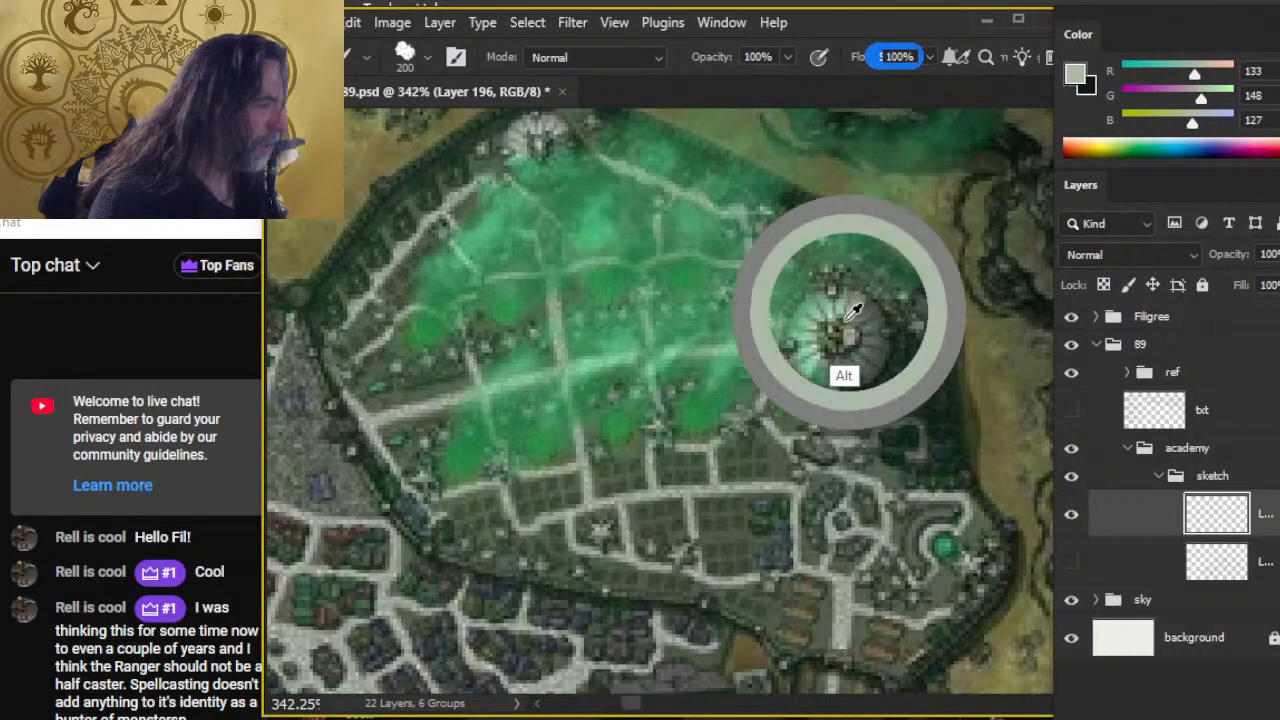
{"action": "key", "text": "z"}
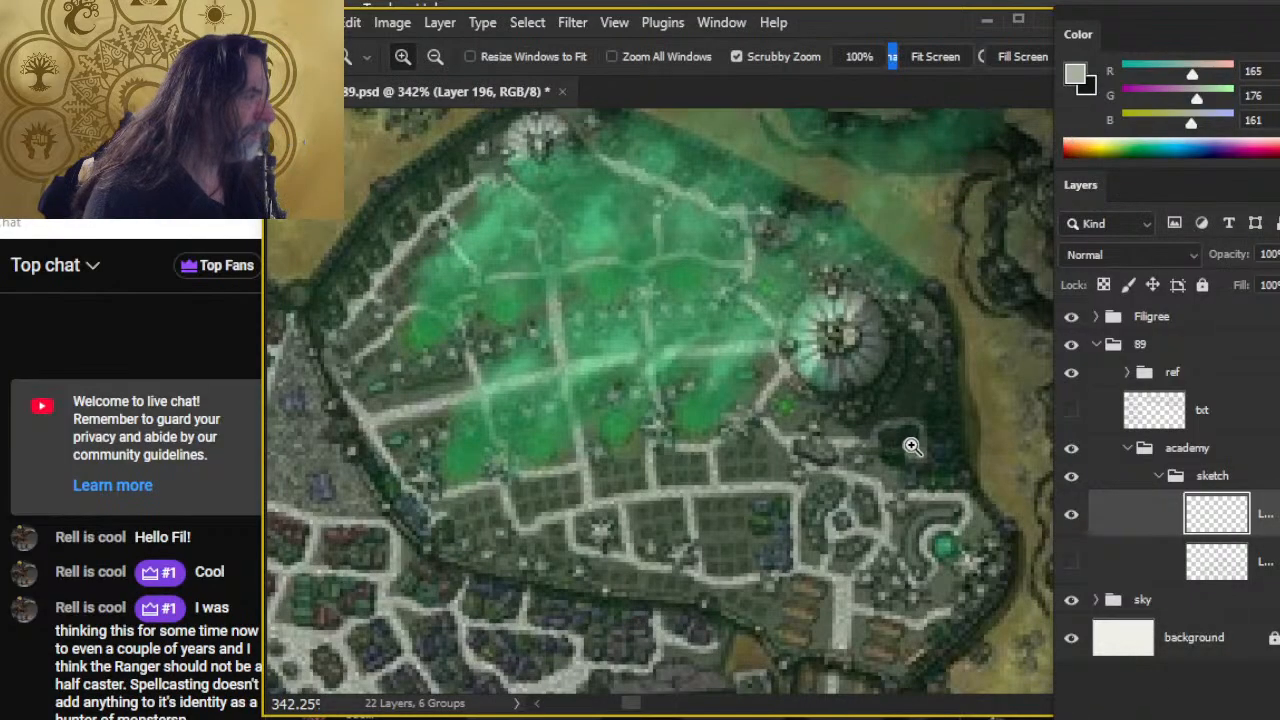
{"action": "mouse_move", "coordinate": [911, 446]}
{"action": "left_mouse_down"}
{"action": "mouse_move", "coordinate": [771, 409]}
{"action": "mouse_move", "coordinate": [768, 438]}
{"action": "left_mouse_up"}
{"action": "left_click_drag", "start_coordinate": [960, 530], "coordinate": [606, 340]}
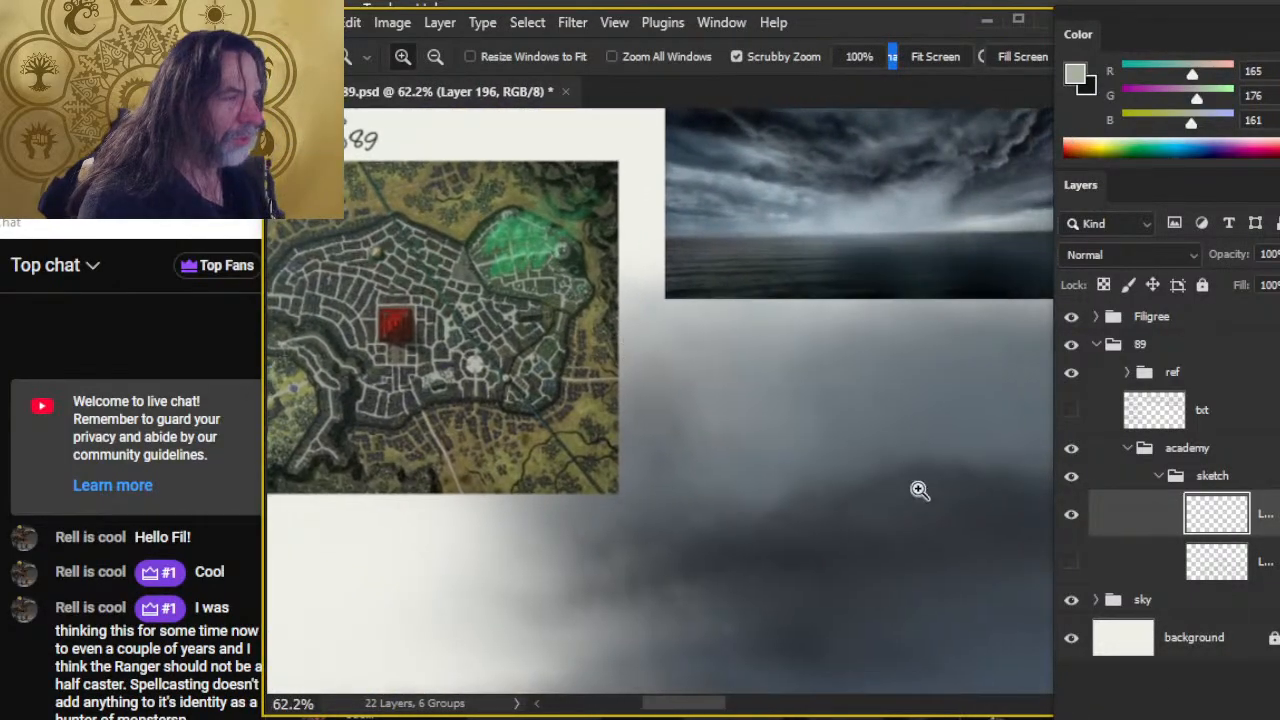
{"action": "left_click_drag", "start_coordinate": [917, 489], "coordinate": [858, 484]}
{"action": "left_click_drag", "start_coordinate": [940, 540], "coordinate": [540, 240]}
{"action": "left_click_drag", "start_coordinate": [880, 446], "coordinate": [617, 346]}
{"action": "left_click_drag", "start_coordinate": [809, 420], "coordinate": [795, 421]}
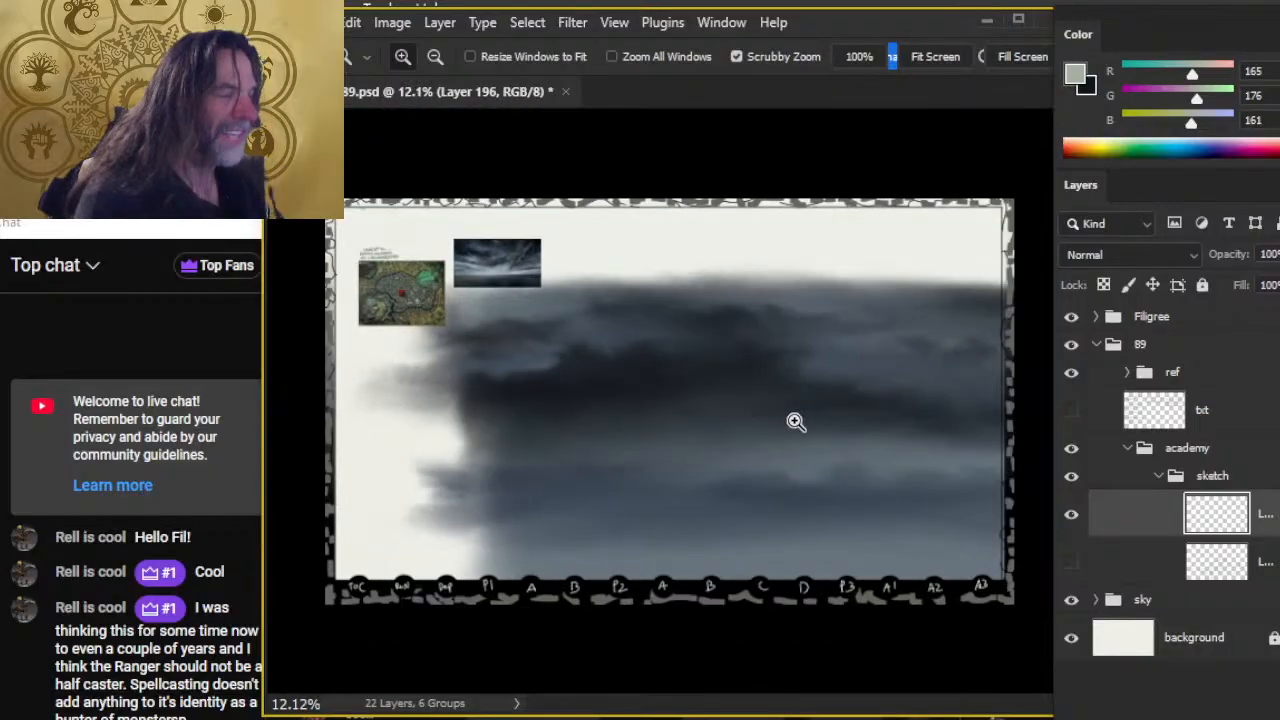
{"action": "key", "text": "b"}
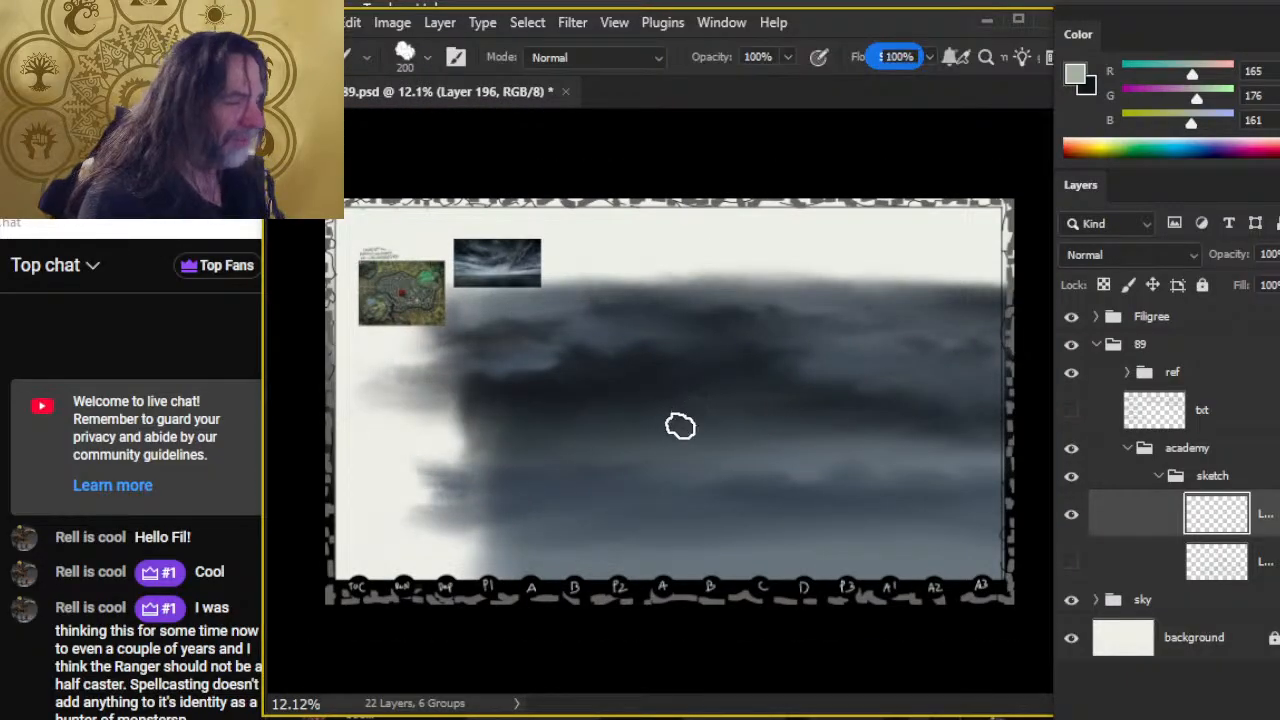
{"action": "left_click_drag", "start_coordinate": [605, 420], "coordinate": [770, 422]}
{"action": "left_click_drag", "start_coordinate": [660, 380], "coordinate": [790, 435]}
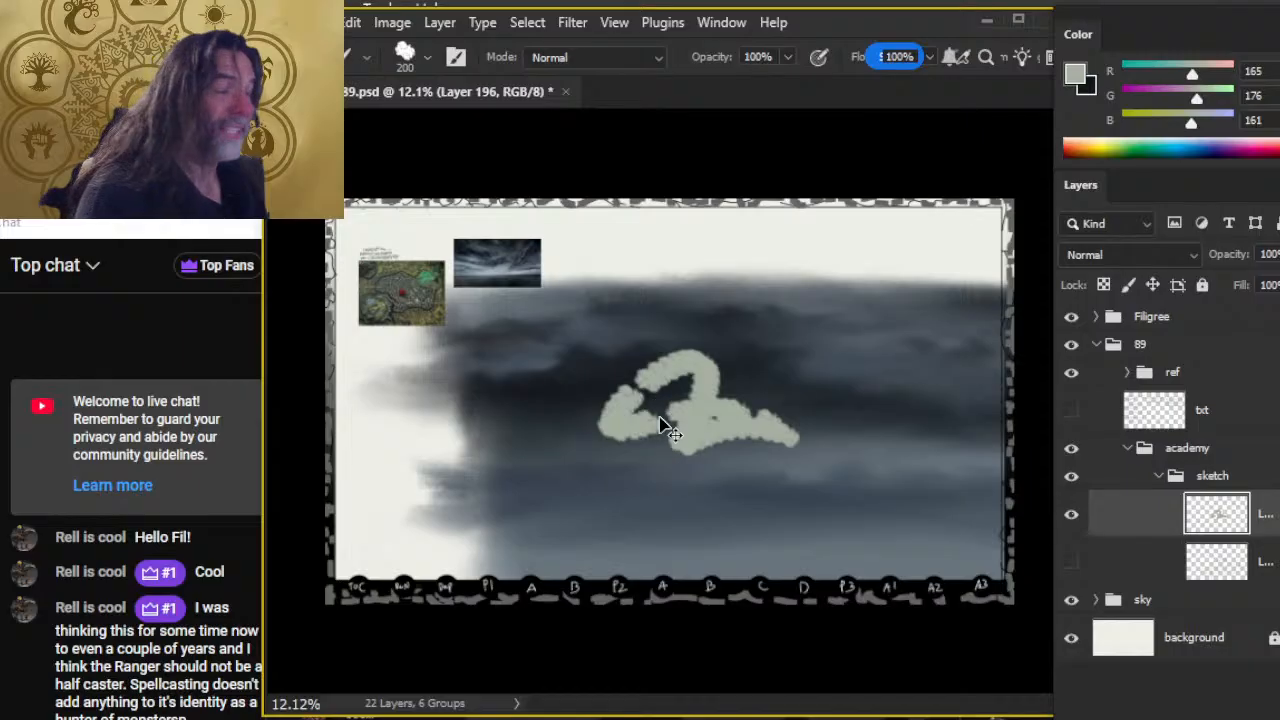
{"action": "key", "text": "Delete"}
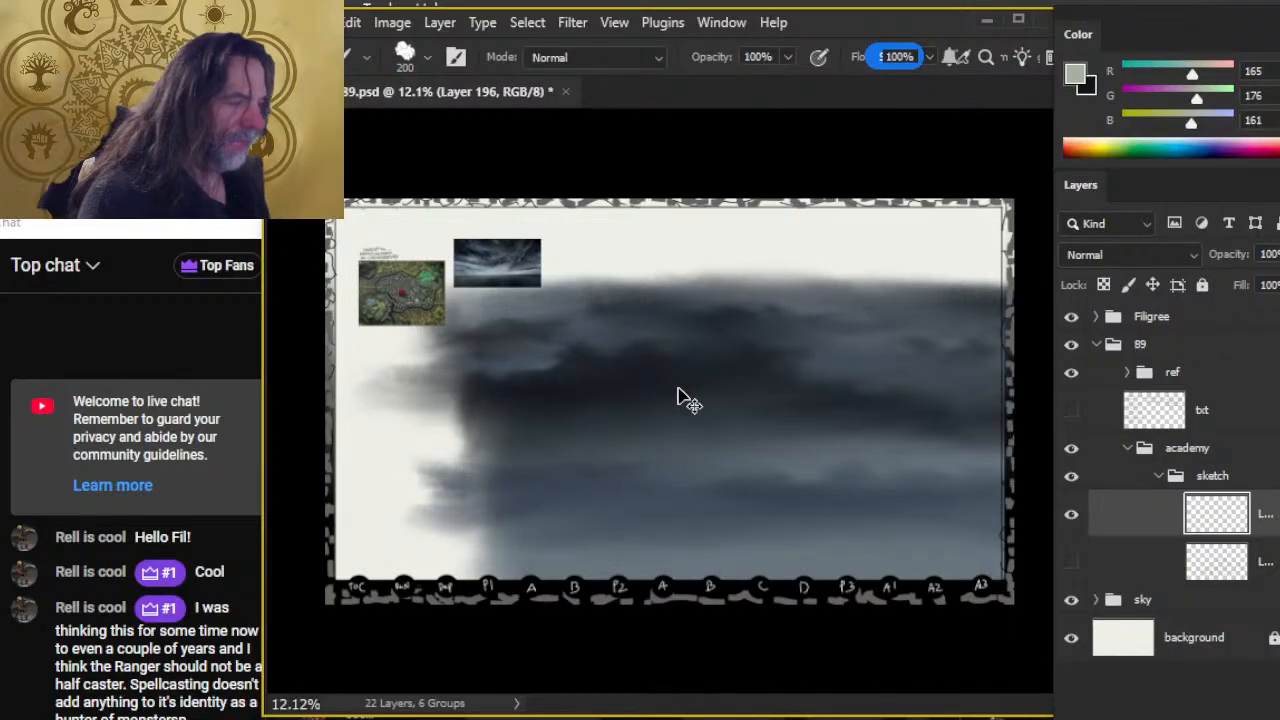
Save the document and reduce the brush size to 35 px.
{"action": "key", "text": "ctrl+s"}
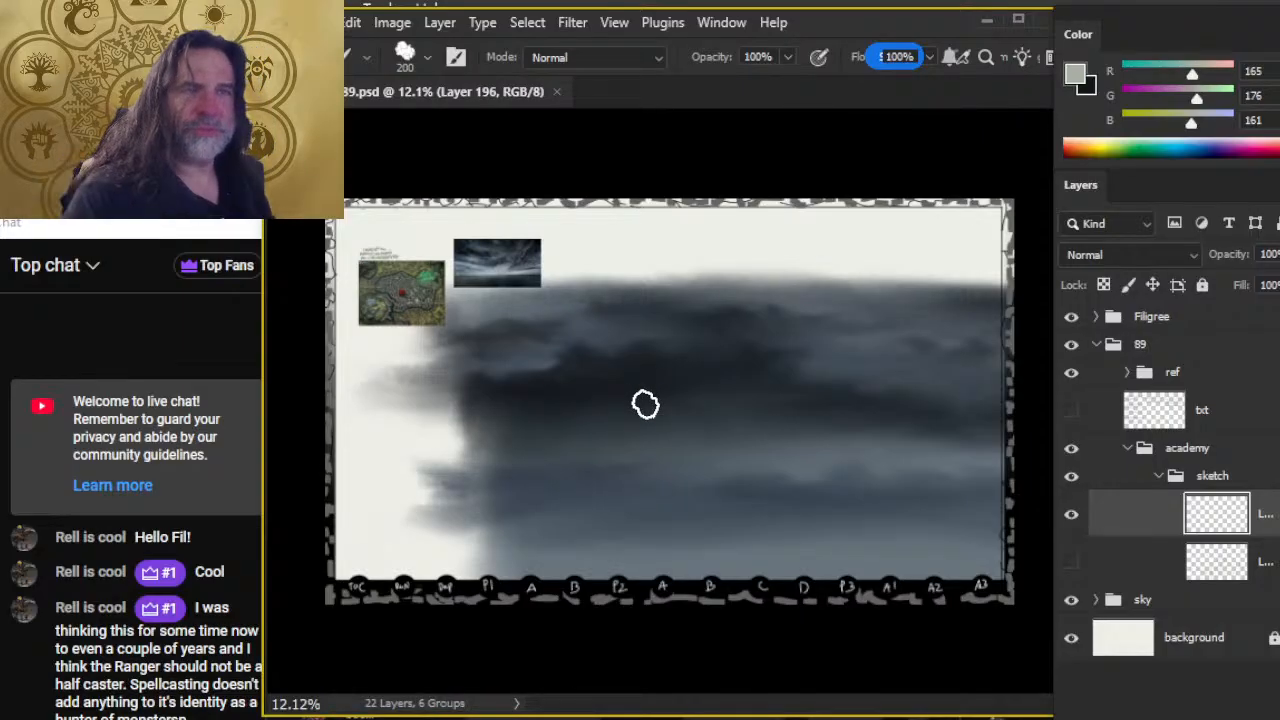
{"action": "key", "text": "bracketleft"}
{"action": "key", "text": "bracketleft"}
{"action": "key", "text": "bracketleft"}
{"action": "key", "text": "bracketleft"}
{"action": "key", "text": "bracketleft"}
{"action": "key", "text": "bracketleft"}
{"action": "key", "text": "bracketleft"}
{"action": "key", "text": "bracketleft"}
{"action": "key", "text": "bracketleft"}
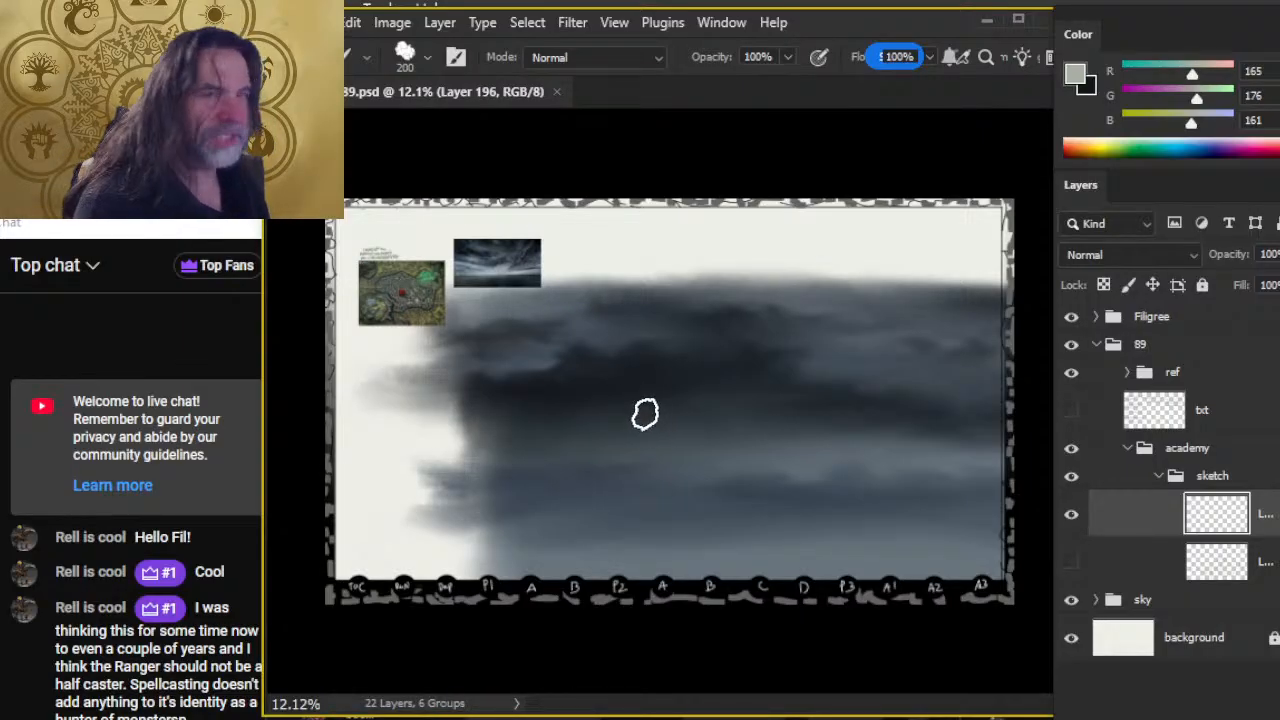
{"action": "key", "text": "bracketleft"}
{"action": "key", "text": "bracketleft"}
{"action": "key", "text": "bracketleft"}
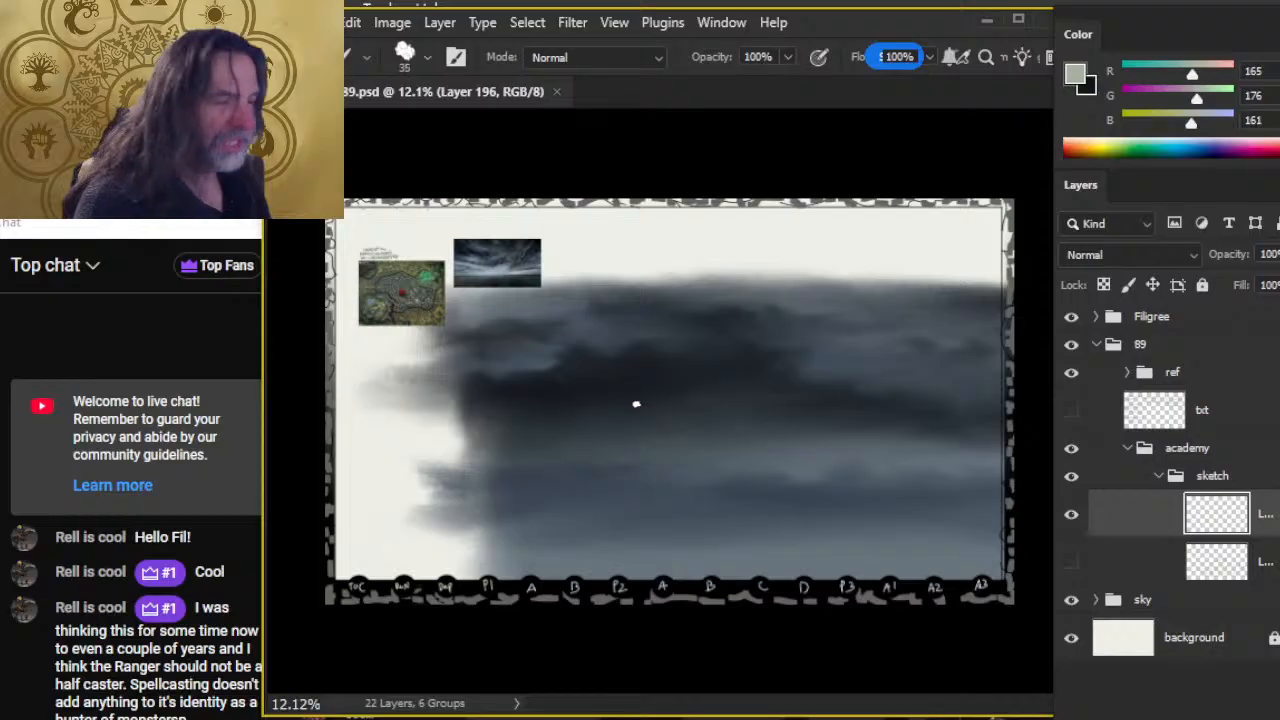
Handwrite HEAVYARMS in pale grey-green capitals across the middle of the dark sky and add a rough line beneath it.
{"action": "mouse_move", "coordinate": [630, 383]}
{"action": "left_mouse_down"}
{"action": "mouse_move", "coordinate": [632, 432]}
{"action": "mouse_move", "coordinate": [658, 436]}
{"action": "left_mouse_up"}
{"action": "mouse_move", "coordinate": [670, 380]}
{"action": "left_mouse_down"}
{"action": "mouse_move", "coordinate": [695, 418]}
{"action": "mouse_move", "coordinate": [722, 388]}
{"action": "mouse_move", "coordinate": [738, 412]}
{"action": "mouse_move", "coordinate": [760, 402]}
{"action": "mouse_move", "coordinate": [762, 436]}
{"action": "left_mouse_up"}
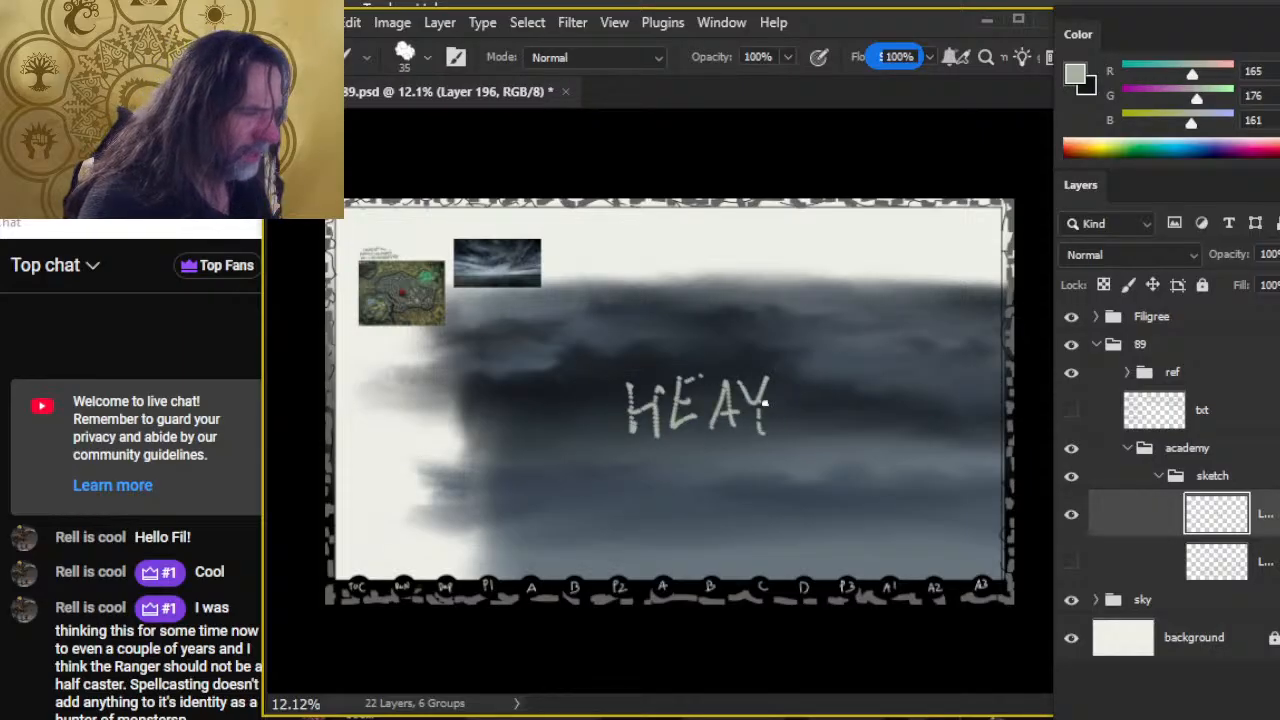
{"action": "key", "text": "ctrl+z"}
{"action": "key", "text": "ctrl+z"}
{"action": "mouse_move", "coordinate": [742, 380]}
{"action": "left_mouse_down"}
{"action": "mouse_move", "coordinate": [800, 370]}
{"action": "mouse_move", "coordinate": [792, 432]}
{"action": "mouse_move", "coordinate": [858, 410]}
{"action": "left_mouse_up"}
{"action": "left_click_drag", "start_coordinate": [856, 392], "coordinate": [856, 428]}
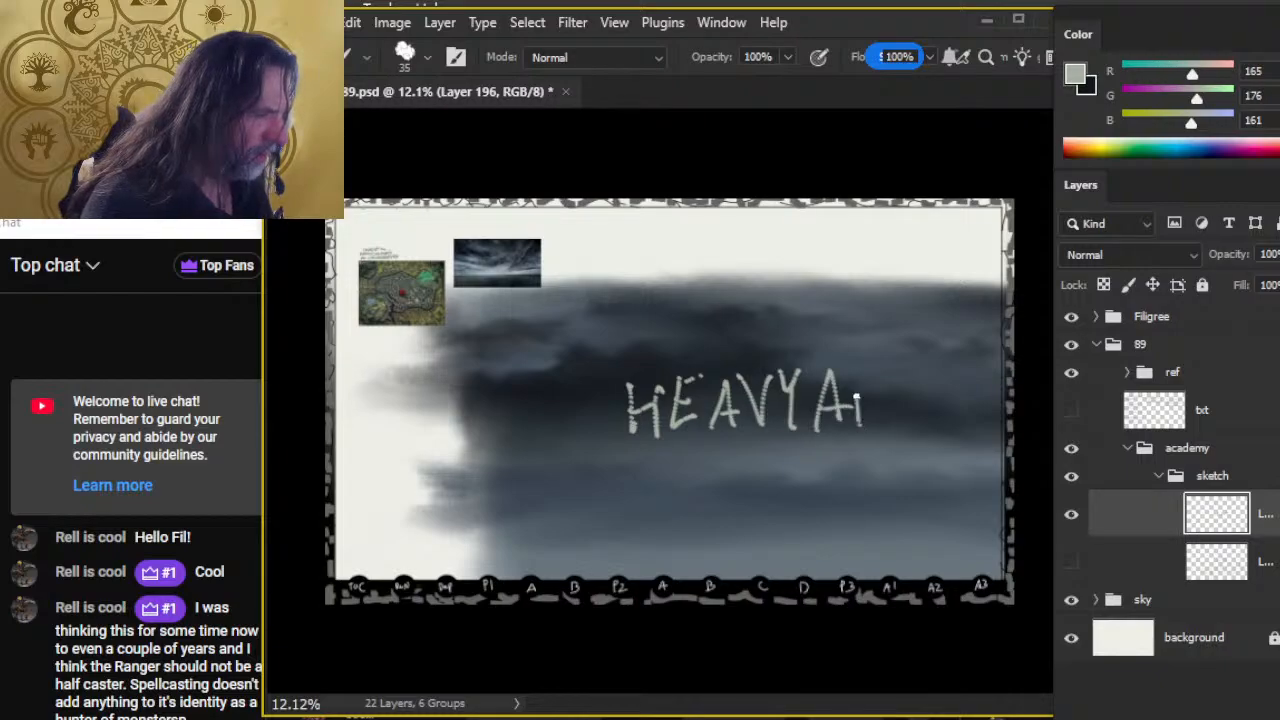
{"action": "left_click_drag", "start_coordinate": [856, 370], "coordinate": [862, 404]}
{"action": "mouse_move", "coordinate": [862, 404]}
{"action": "left_mouse_down"}
{"action": "mouse_move", "coordinate": [889, 423]}
{"action": "mouse_move", "coordinate": [904, 374]}
{"action": "left_mouse_up"}
{"action": "left_click_drag", "start_coordinate": [904, 374], "coordinate": [934, 422]}
{"action": "left_click_drag", "start_coordinate": [962, 382], "coordinate": [948, 422]}
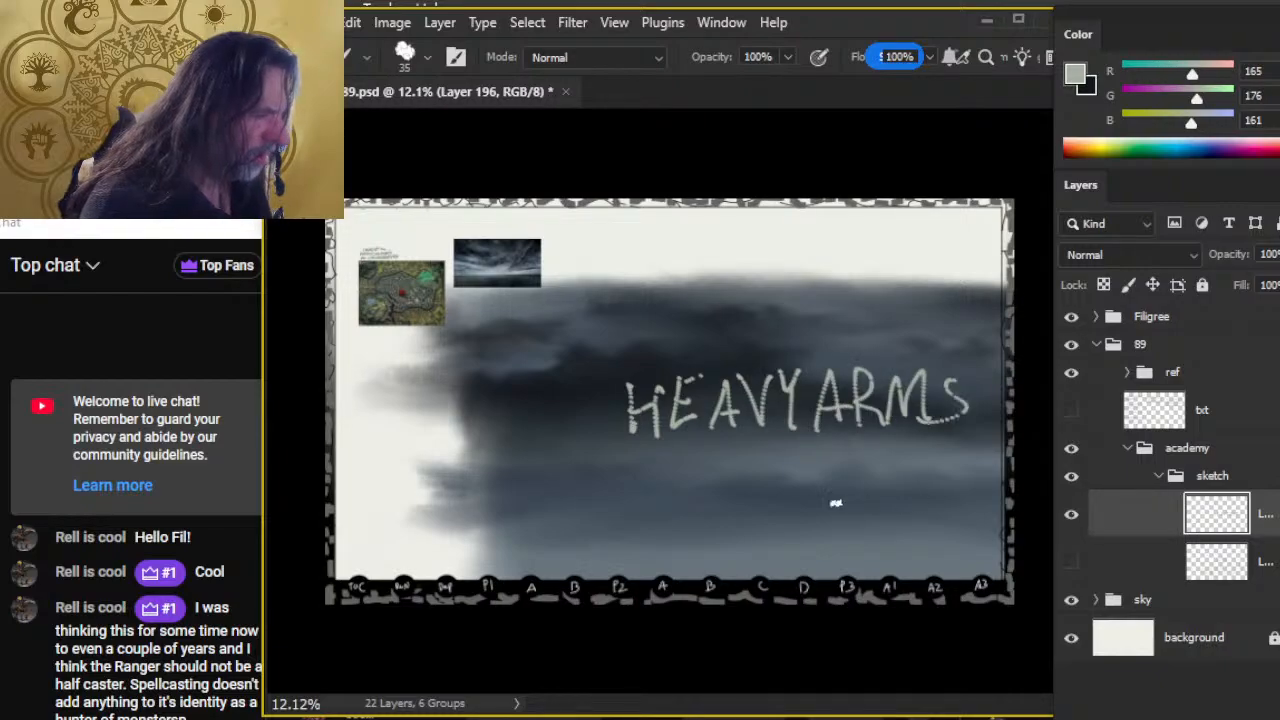
{"action": "left_click_drag", "start_coordinate": [595, 468], "coordinate": [995, 424]}
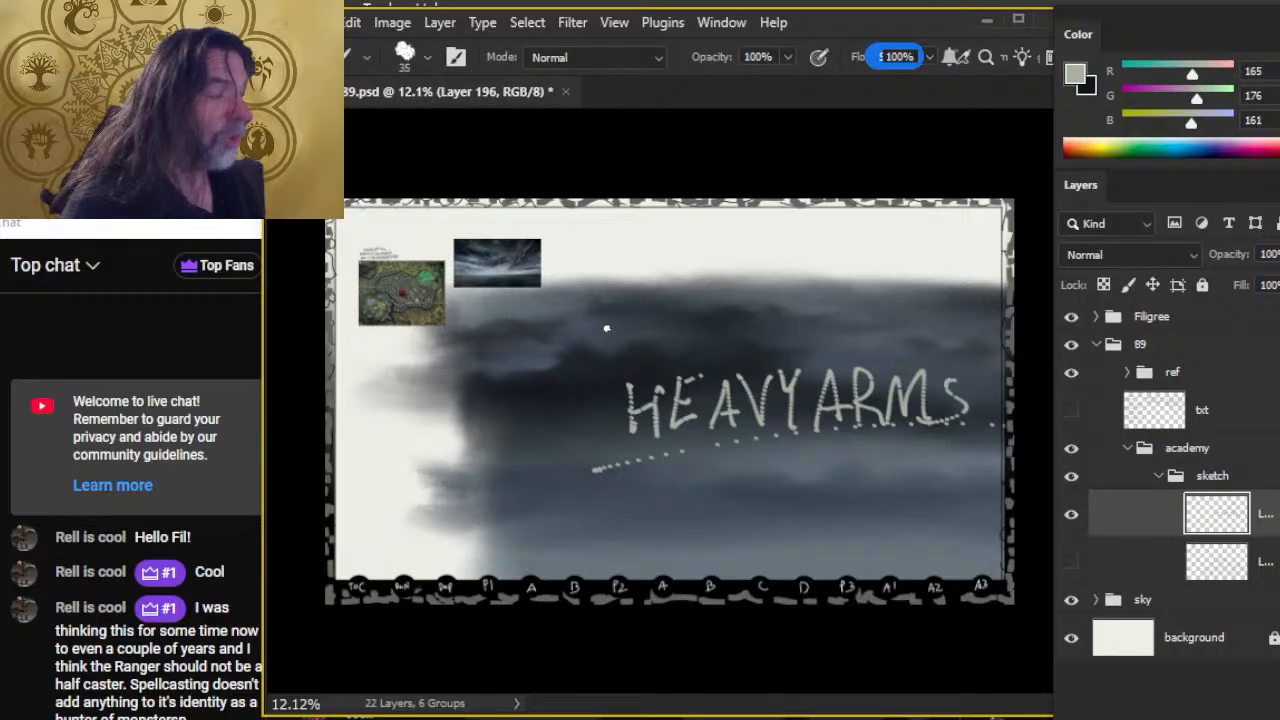
Lasso the handwritten word with its underline, delete it from the sketch layer, and clear the selection.
{"action": "key", "text": "l"}
{"action": "mouse_move", "coordinate": [677, 354]}
{"action": "left_mouse_down"}
{"action": "mouse_move", "coordinate": [1012, 530]}
{"action": "mouse_move", "coordinate": [745, 350]}
{"action": "left_mouse_up"}
{"action": "key", "text": "Delete"}
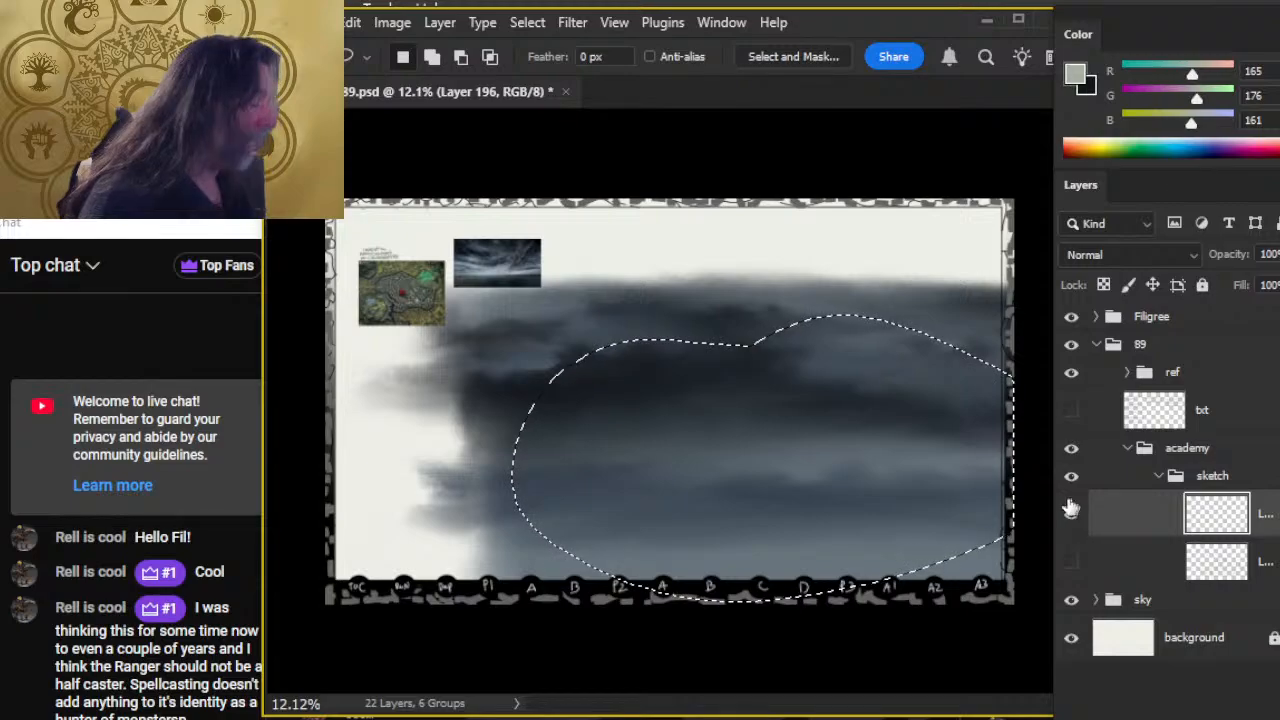
{"action": "key", "text": "ctrl+d"}
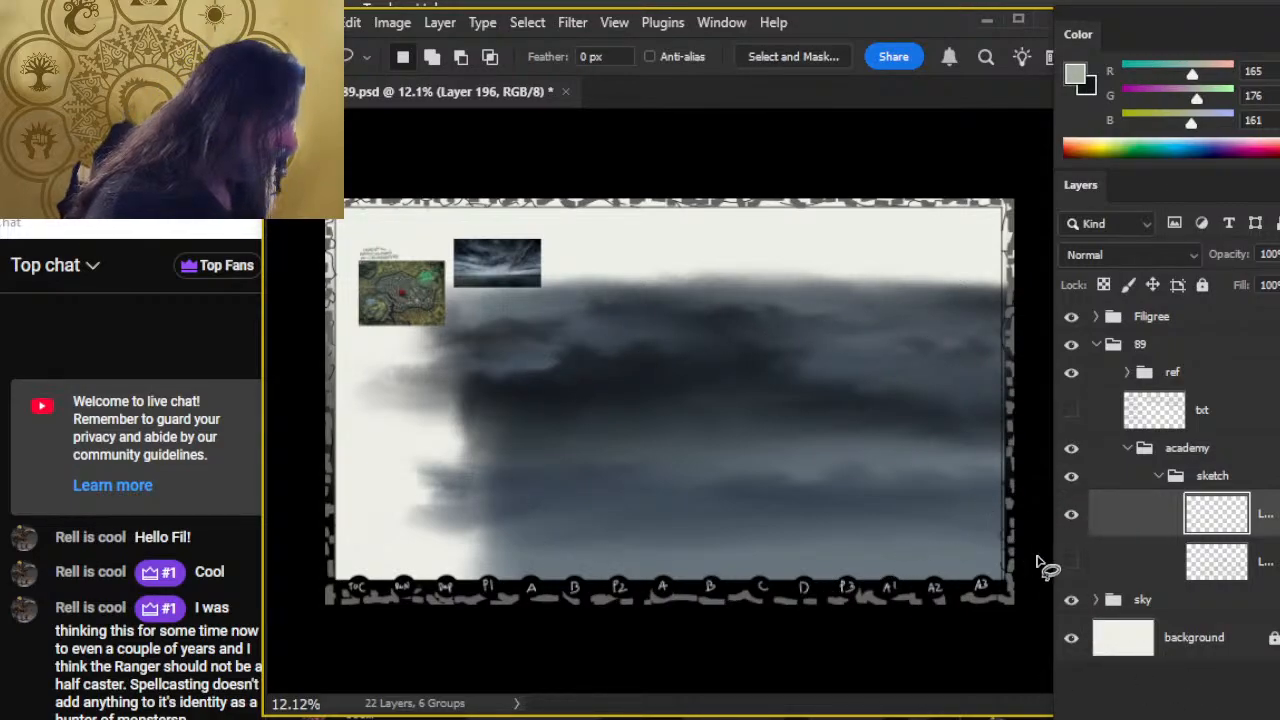
{"action": "left_click", "coordinate": [1071, 515]}
{"action": "left_click", "coordinate": [1071, 516]}
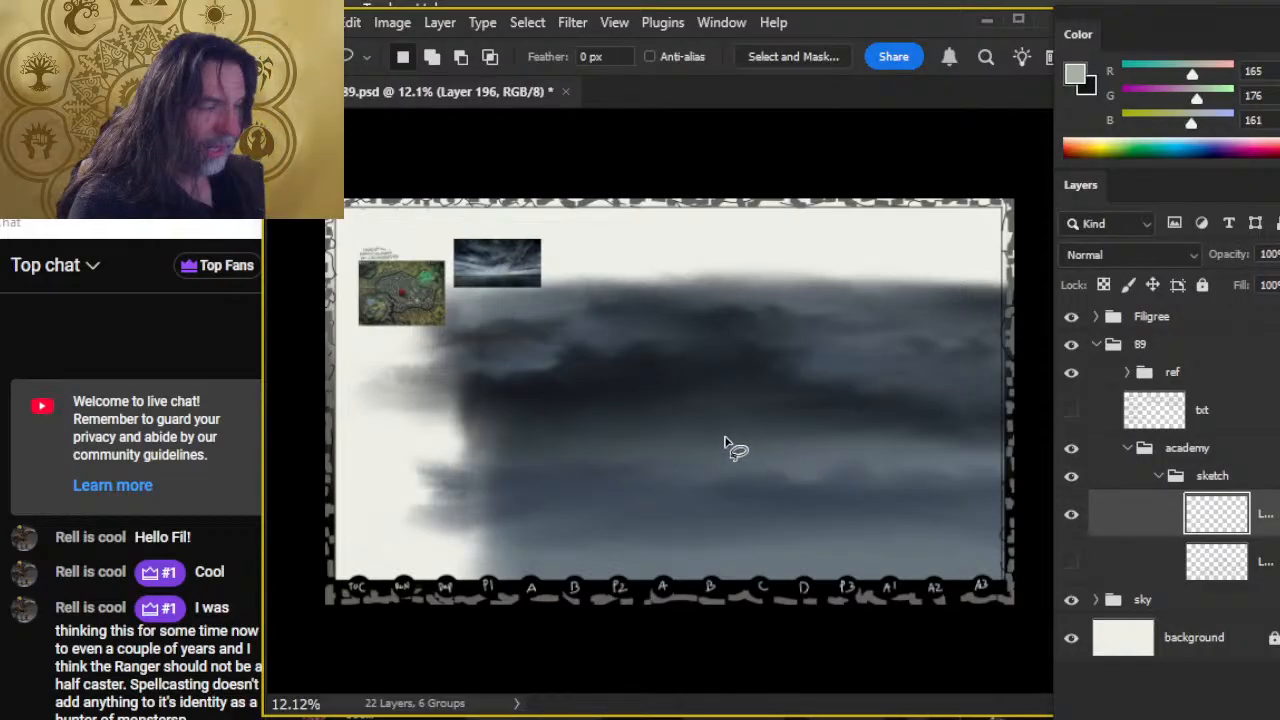
Show the txt layer so the page text overlays the painted sky, and return to the Brush tool.
{"action": "key", "text": "z"}
{"action": "left_click_drag", "start_coordinate": [660, 417], "coordinate": [726, 420]}
{"action": "key", "text": "b"}
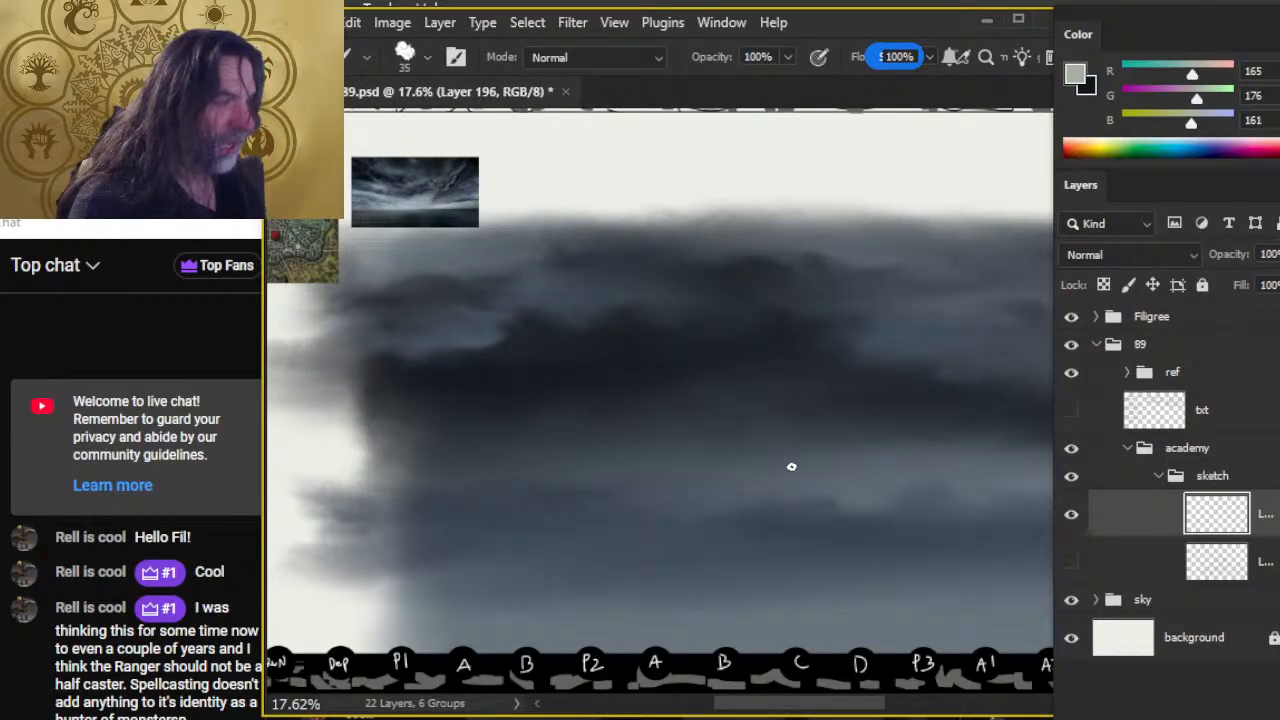
{"action": "left_click_drag", "start_coordinate": [834, 470], "coordinate": [679, 398]}
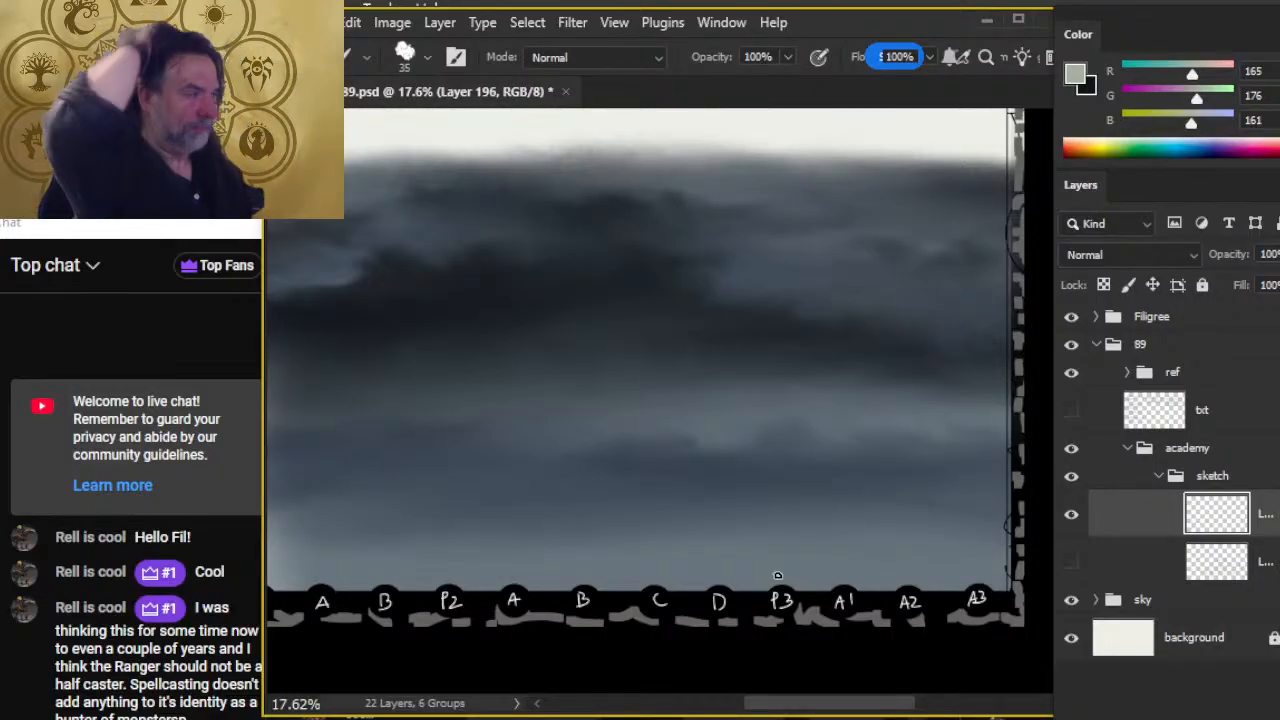
{"action": "key", "text": "z"}
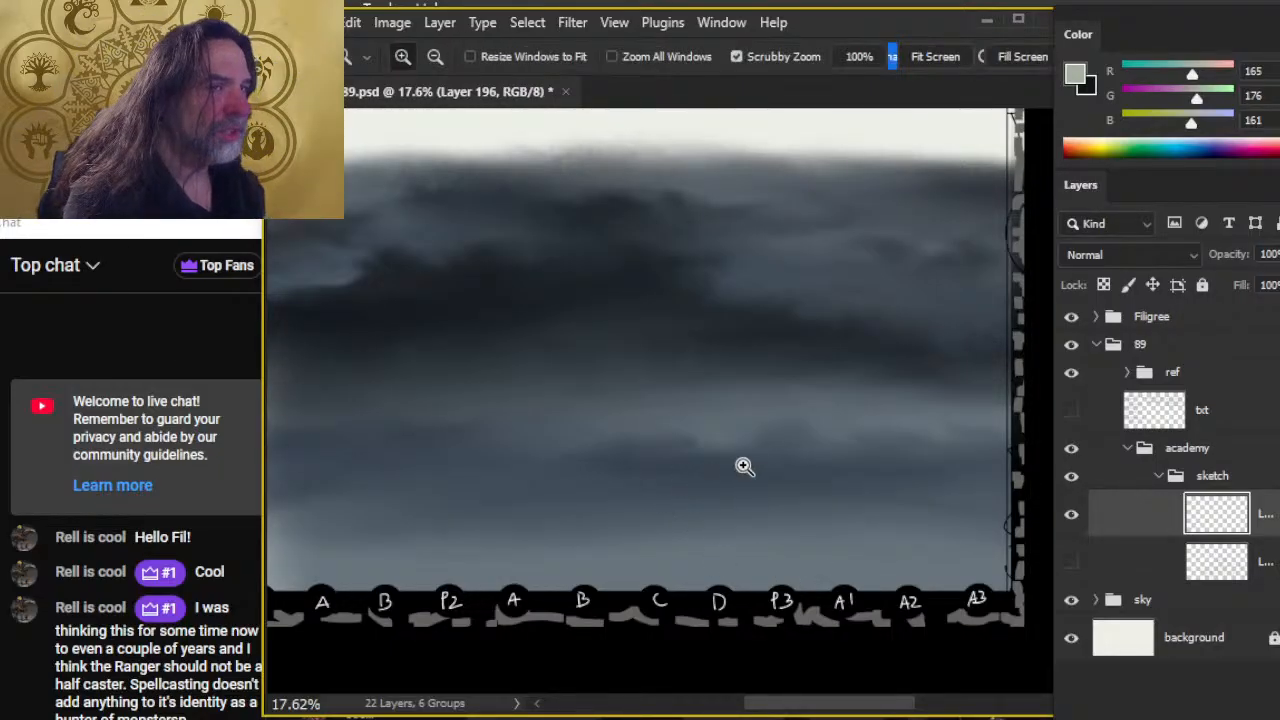
{"action": "left_click_drag", "start_coordinate": [744, 466], "coordinate": [717, 486]}
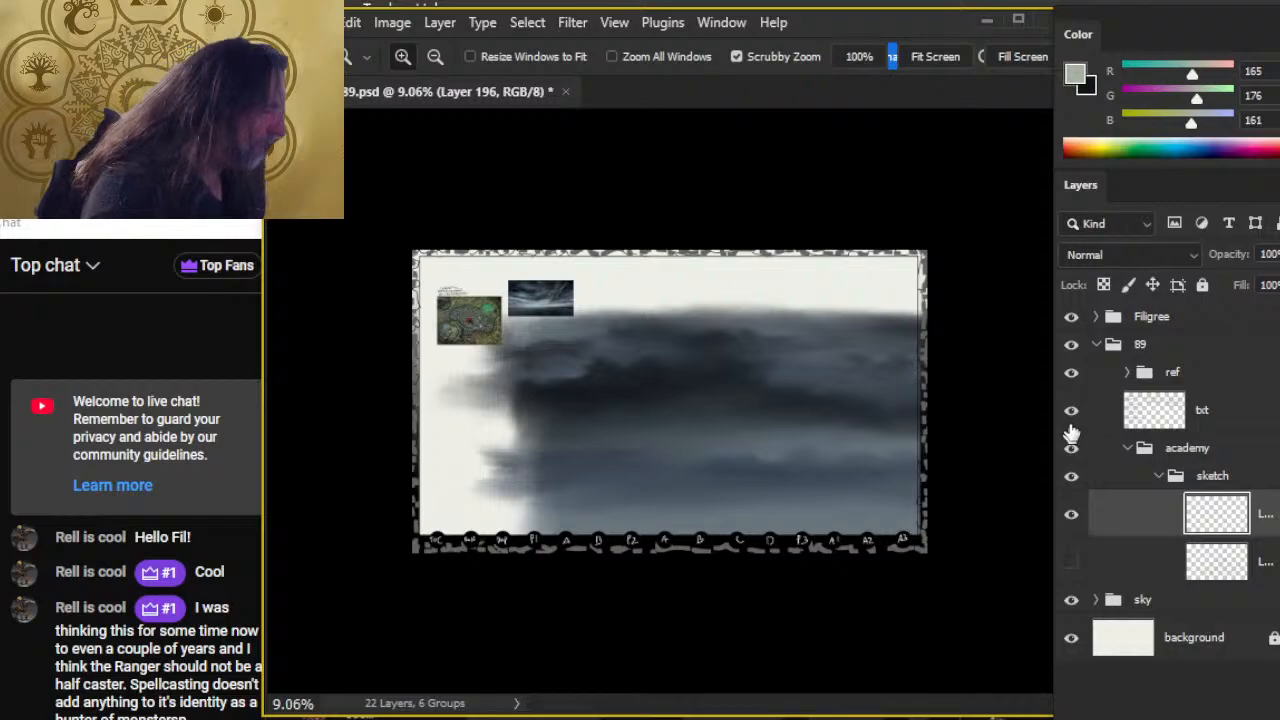
{"action": "mouse_move", "coordinate": [657, 429]}
{"action": "left_mouse_down"}
{"action": "mouse_move", "coordinate": [663, 414]}
{"action": "mouse_move", "coordinate": [757, 464]}
{"action": "mouse_move", "coordinate": [674, 391]}
{"action": "mouse_move", "coordinate": [794, 480]}
{"action": "mouse_move", "coordinate": [740, 334]}
{"action": "mouse_move", "coordinate": [695, 332]}
{"action": "left_mouse_up"}
{"action": "key", "text": "b"}
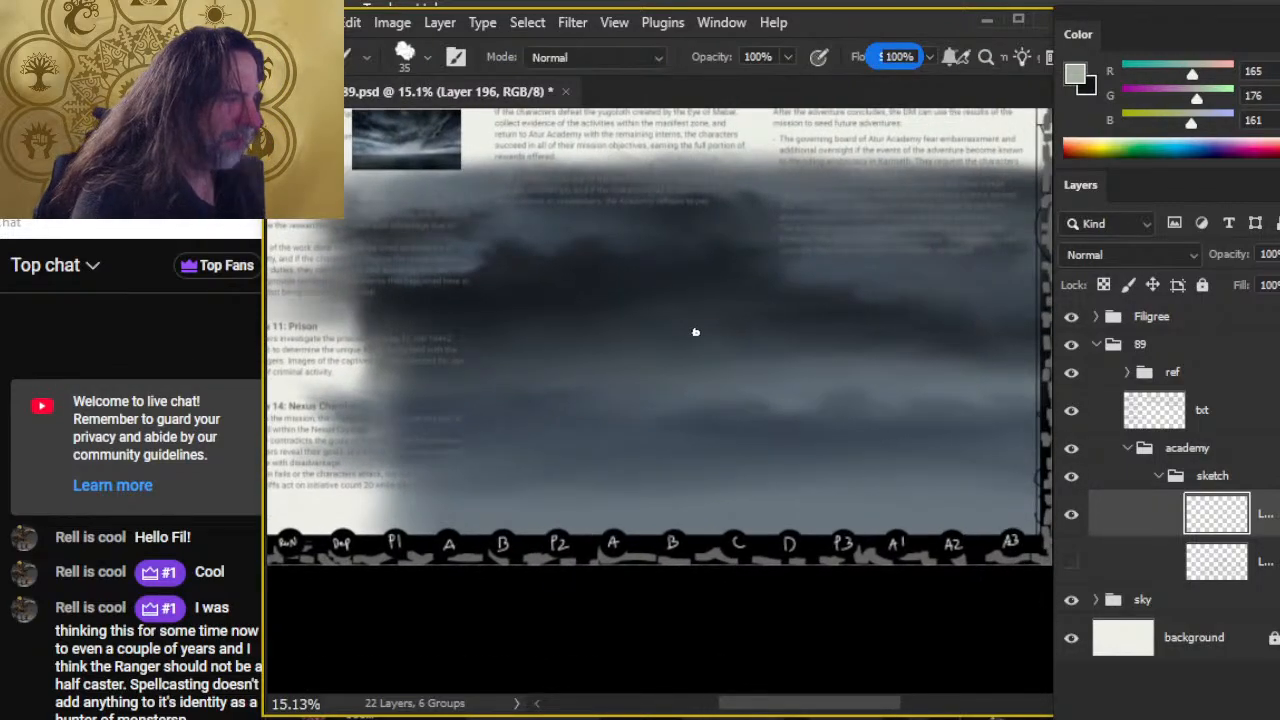
Stamp one pale grey-green disc in the lower middle of the sky using a 1400 px Hard Round brush.
{"action": "right_click", "coordinate": [692, 337]}
{"action": "left_click", "coordinate": [935, 510]}
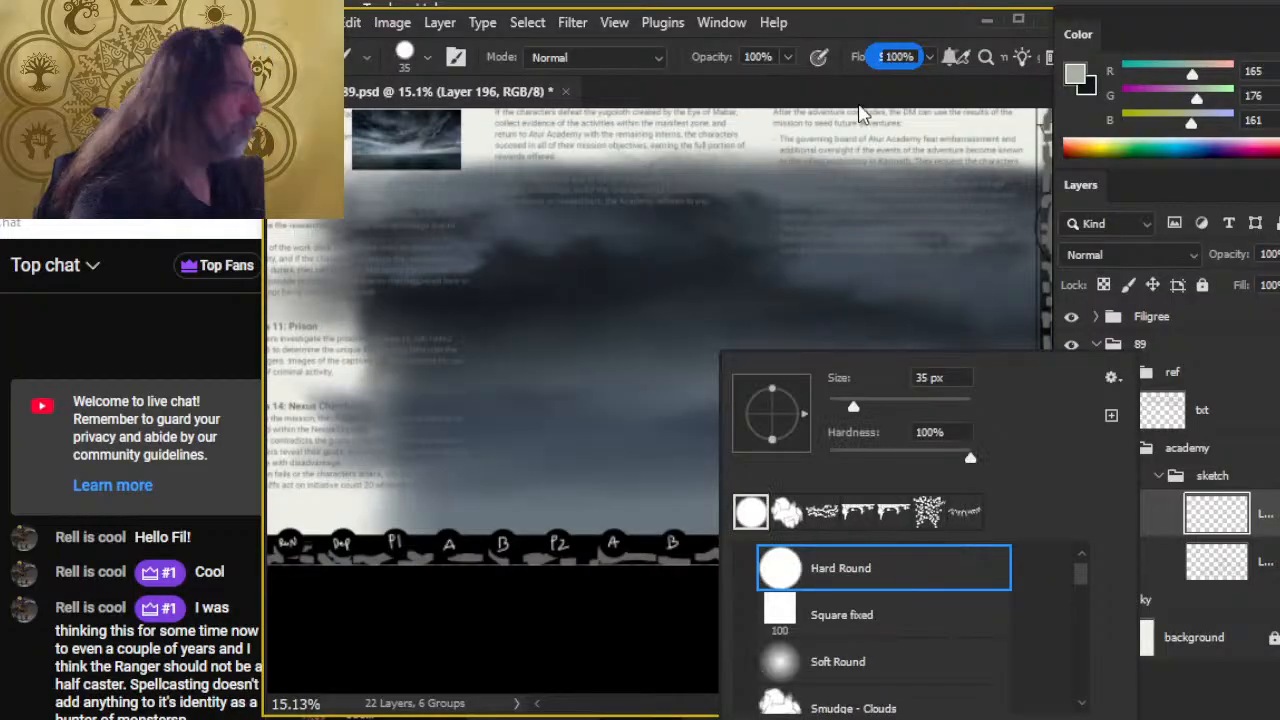
{"action": "left_click", "coordinate": [843, 38]}
{"action": "key", "text": "bracketright"}
{"action": "key", "text": "bracketright"}
{"action": "key", "text": "bracketright"}
{"action": "key", "text": "bracketright"}
{"action": "key", "text": "bracketright"}
{"action": "key", "text": "bracketright"}
{"action": "key", "text": "bracketright"}
{"action": "key", "text": "bracketright"}
{"action": "key", "text": "bracketright"}
{"action": "key", "text": "bracketright"}
{"action": "key", "text": "bracketright"}
{"action": "key", "text": "bracketright"}
{"action": "key", "text": "bracketright"}
{"action": "key", "text": "bracketright"}
{"action": "key", "text": "bracketright"}
{"action": "key", "text": "bracketright"}
{"action": "key", "text": "bracketright"}
{"action": "key", "text": "bracketright"}
{"action": "key", "text": "bracketright"}
{"action": "key", "text": "bracketright"}
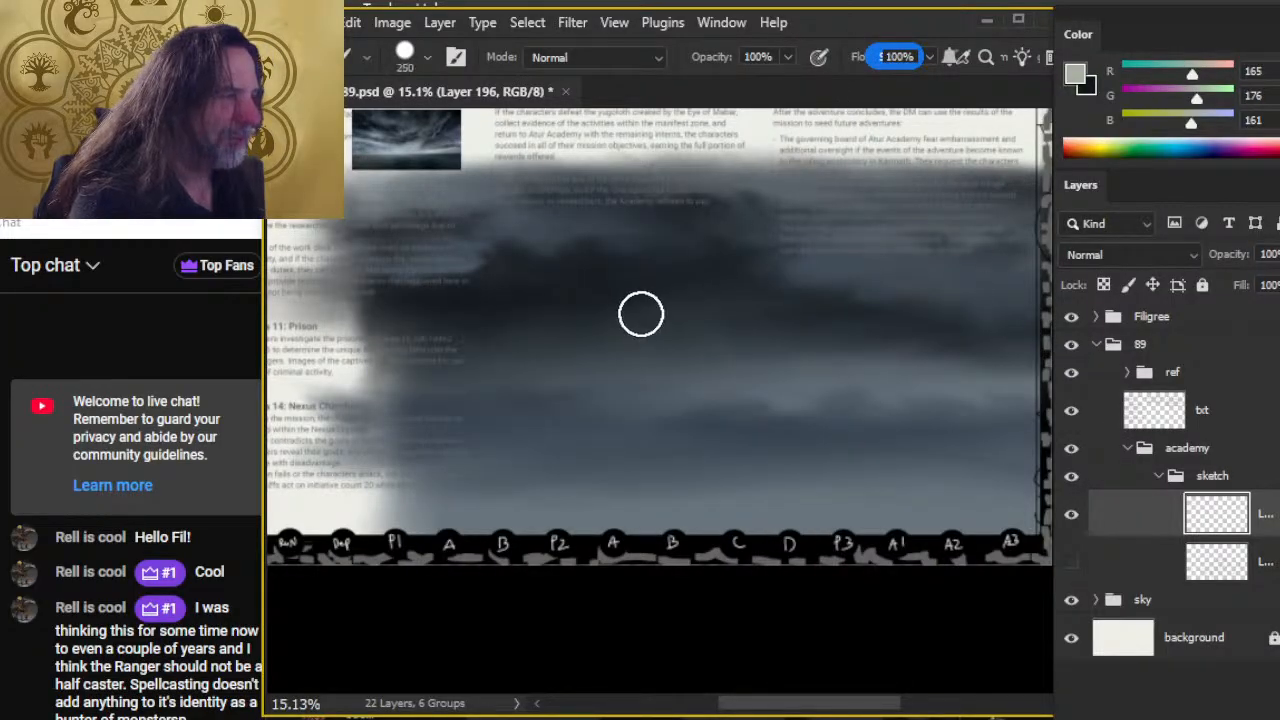
{"action": "key", "text": "bracketright"}
{"action": "key", "text": "bracketright"}
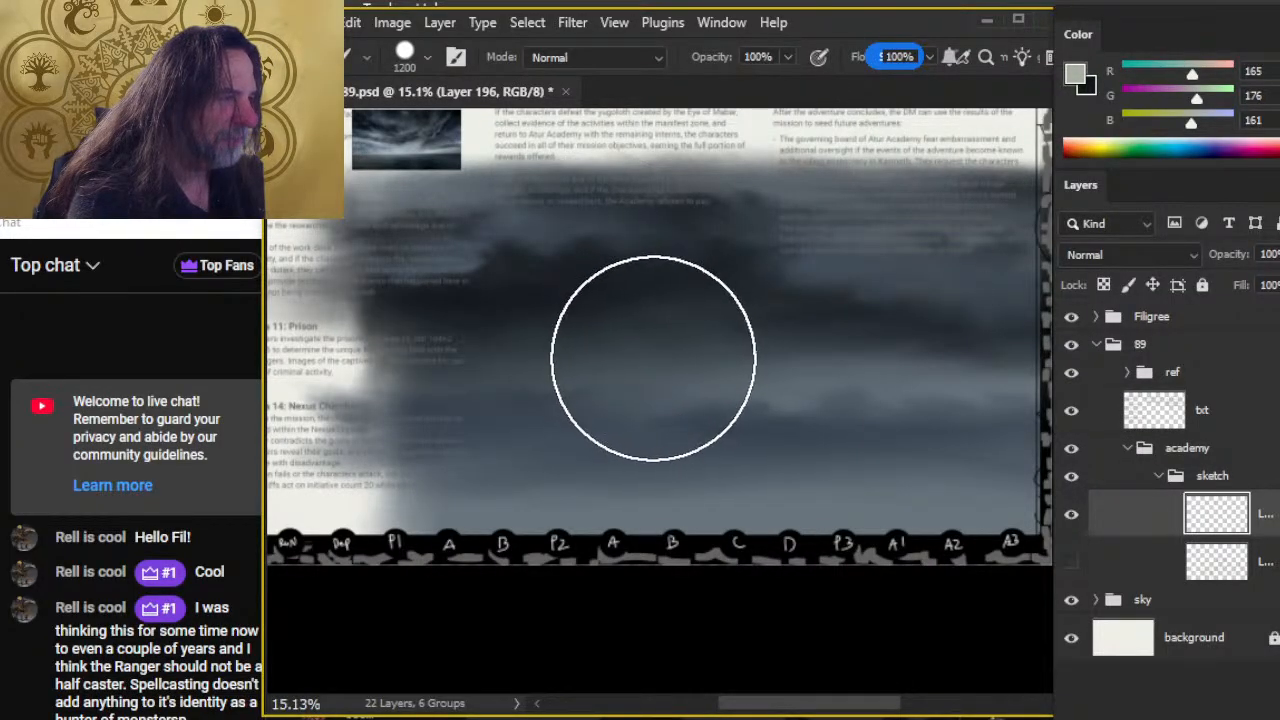
{"action": "key", "text": "bracketright"}
{"action": "key", "text": "bracketright"}
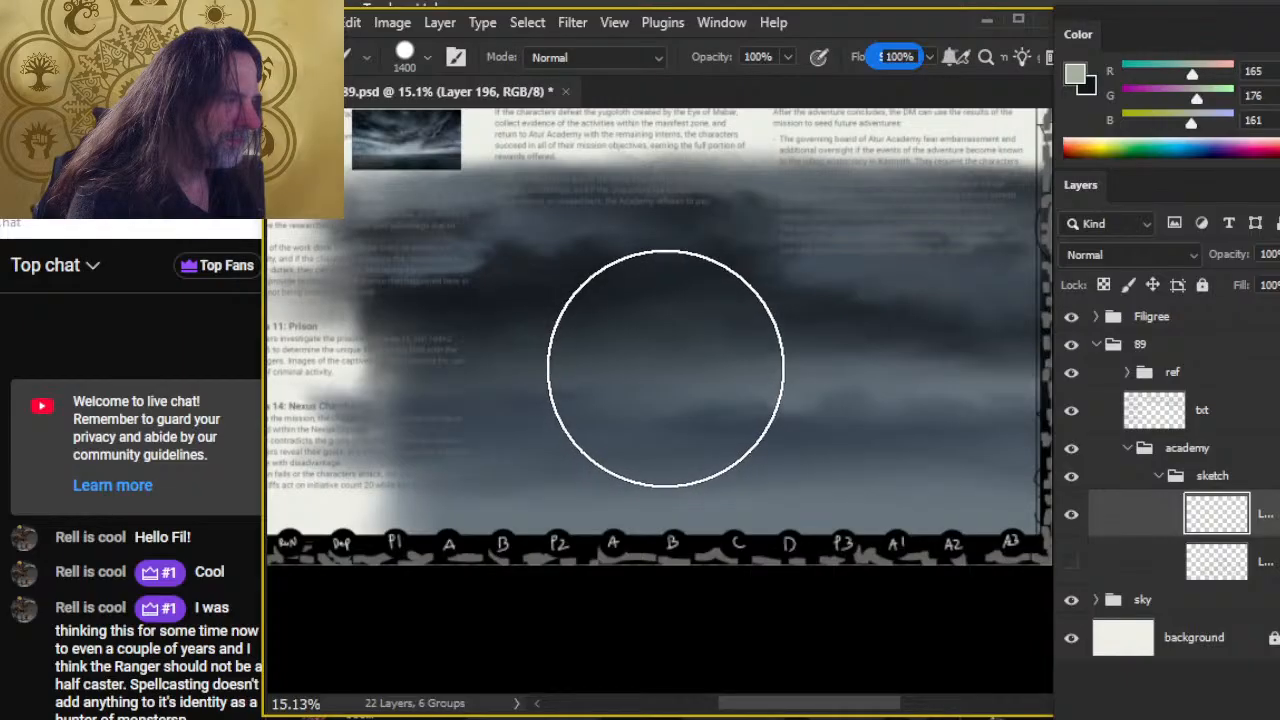
{"action": "left_click", "coordinate": [664, 367]}
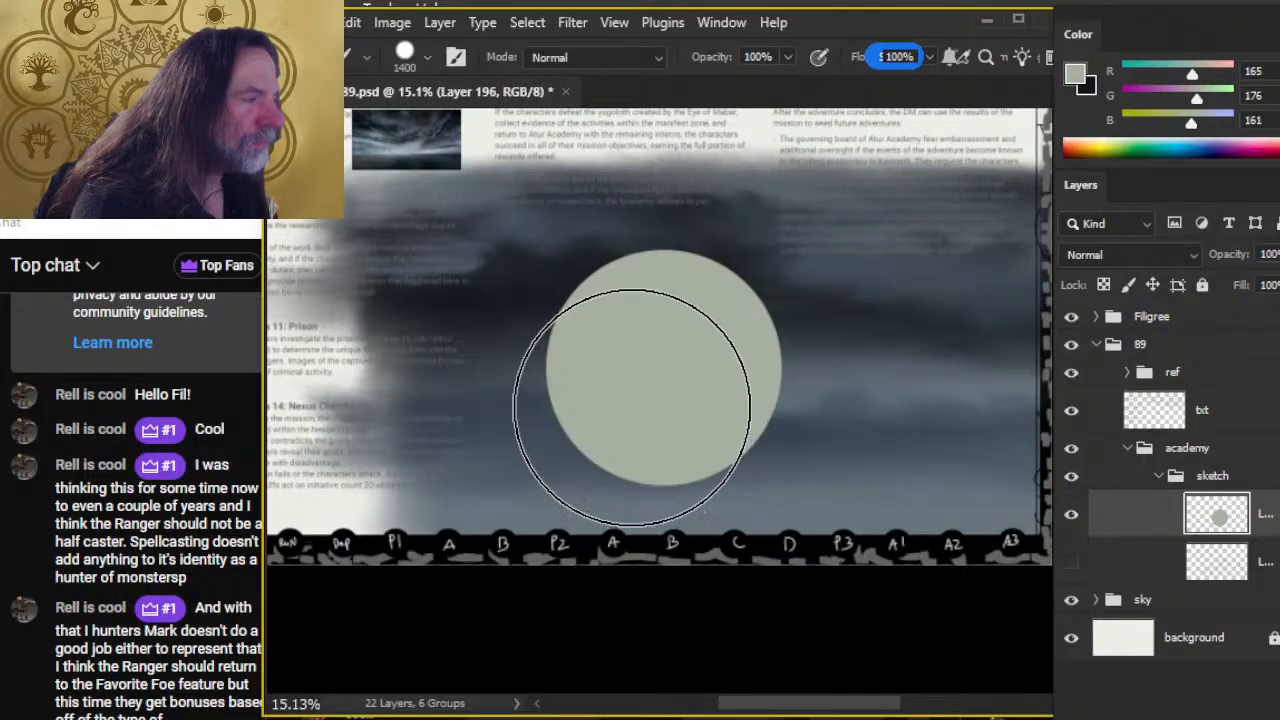
Stamp a solid grey-green circle with the round brush at 1600 px over the lower middle of the sky.
{"action": "key", "text": "bracketright"}
{"action": "left_click", "coordinate": [670, 384]}
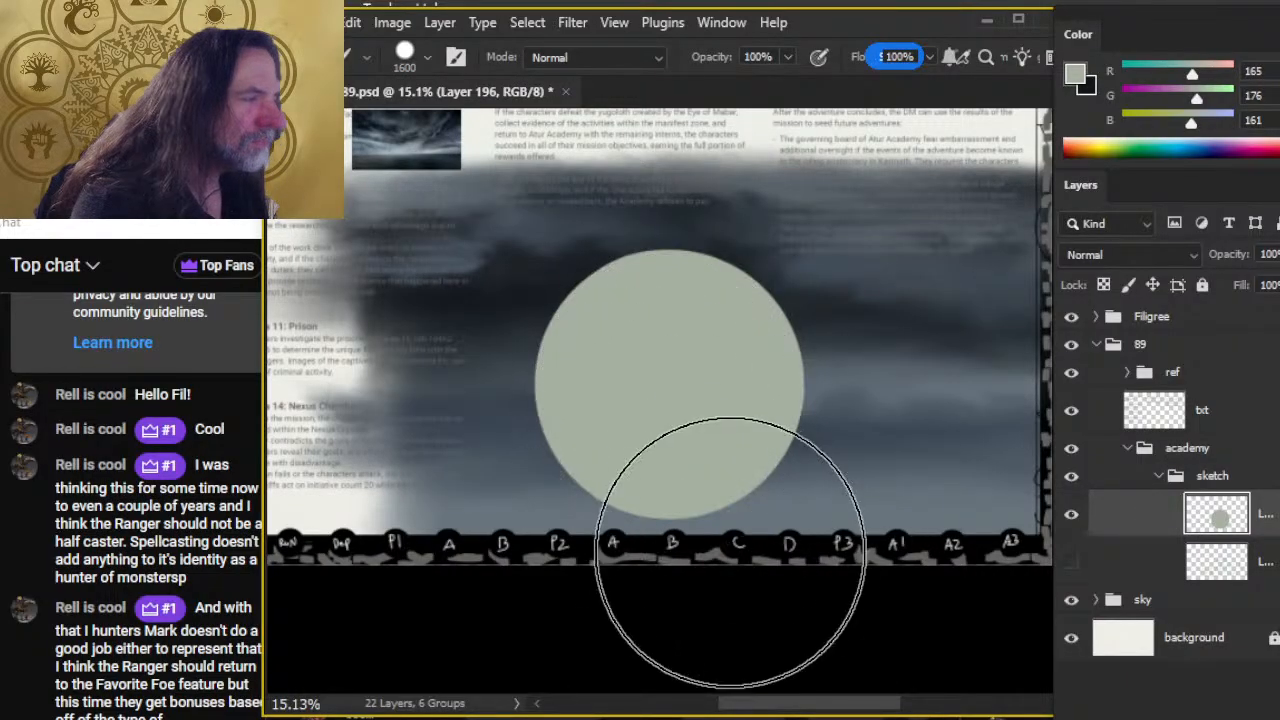
{"action": "left_click_drag", "start_coordinate": [706, 466], "coordinate": [860, 603]}
Reduce the brush to 60 px and dab the grey-green colour along the circle's upper-left edge.
{"action": "key", "text": "z"}
{"action": "left_click_drag", "start_coordinate": [396, 267], "coordinate": [640, 355]}
{"action": "mouse_move", "coordinate": [889, 451]}
{"action": "left_mouse_down"}
{"action": "mouse_move", "coordinate": [697, 369]}
{"action": "mouse_move", "coordinate": [763, 378]}
{"action": "mouse_move", "coordinate": [829, 463]}
{"action": "left_mouse_up"}
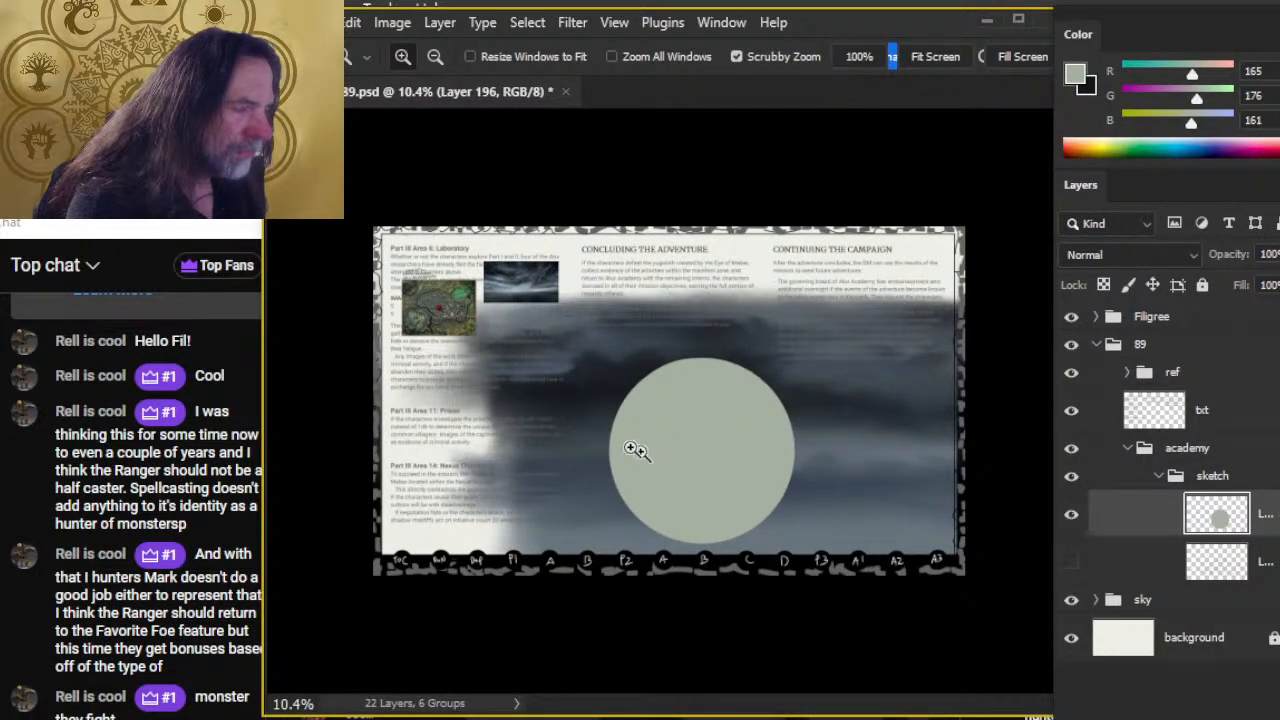
{"action": "key", "text": "b"}
{"action": "key", "text": "bracketleft"}
{"action": "key", "text": "bracketleft"}
{"action": "key", "text": "bracketleft"}
{"action": "key", "text": "bracketleft"}
{"action": "key", "text": "bracketleft"}
{"action": "key", "text": "bracketleft"}
{"action": "key", "text": "bracketleft"}
{"action": "key", "text": "bracketleft"}
{"action": "key", "text": "bracketleft"}
{"action": "key", "text": "bracketleft"}
{"action": "key", "text": "bracketleft"}
{"action": "key", "text": "bracketleft"}
{"action": "key", "text": "bracketleft"}
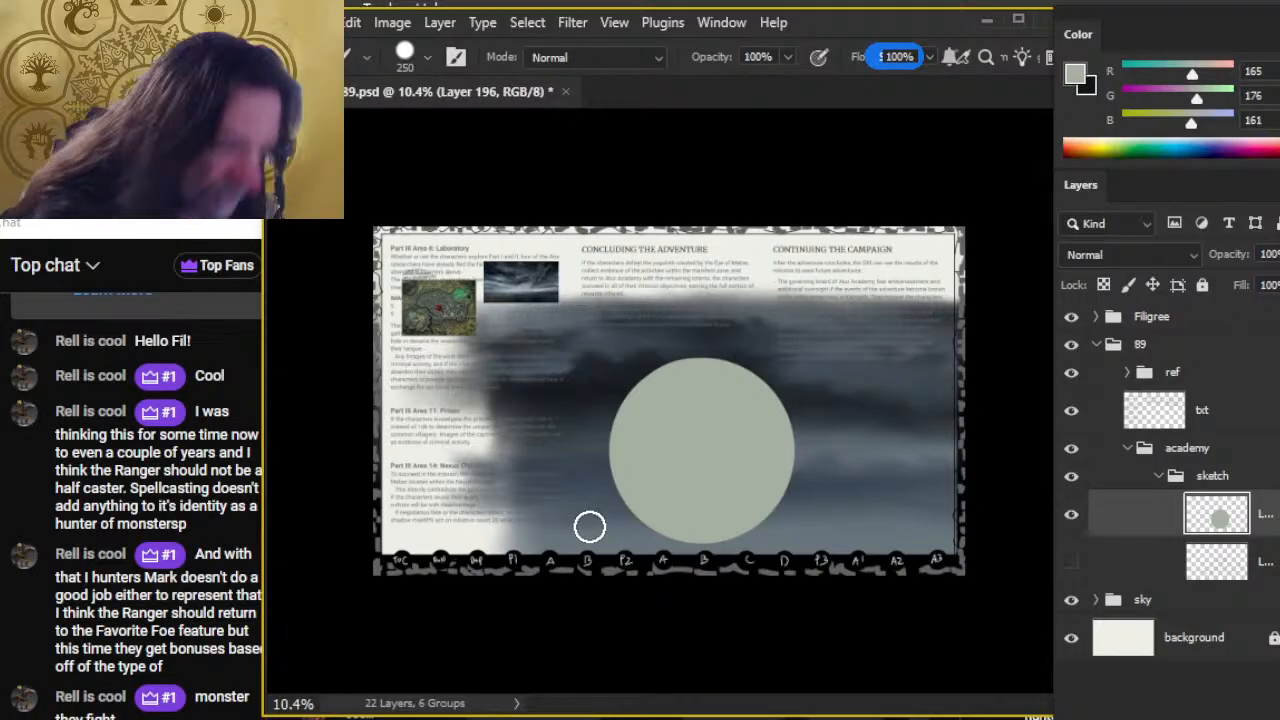
{"action": "key", "text": "bracketleft"}
{"action": "key", "text": "bracketleft"}
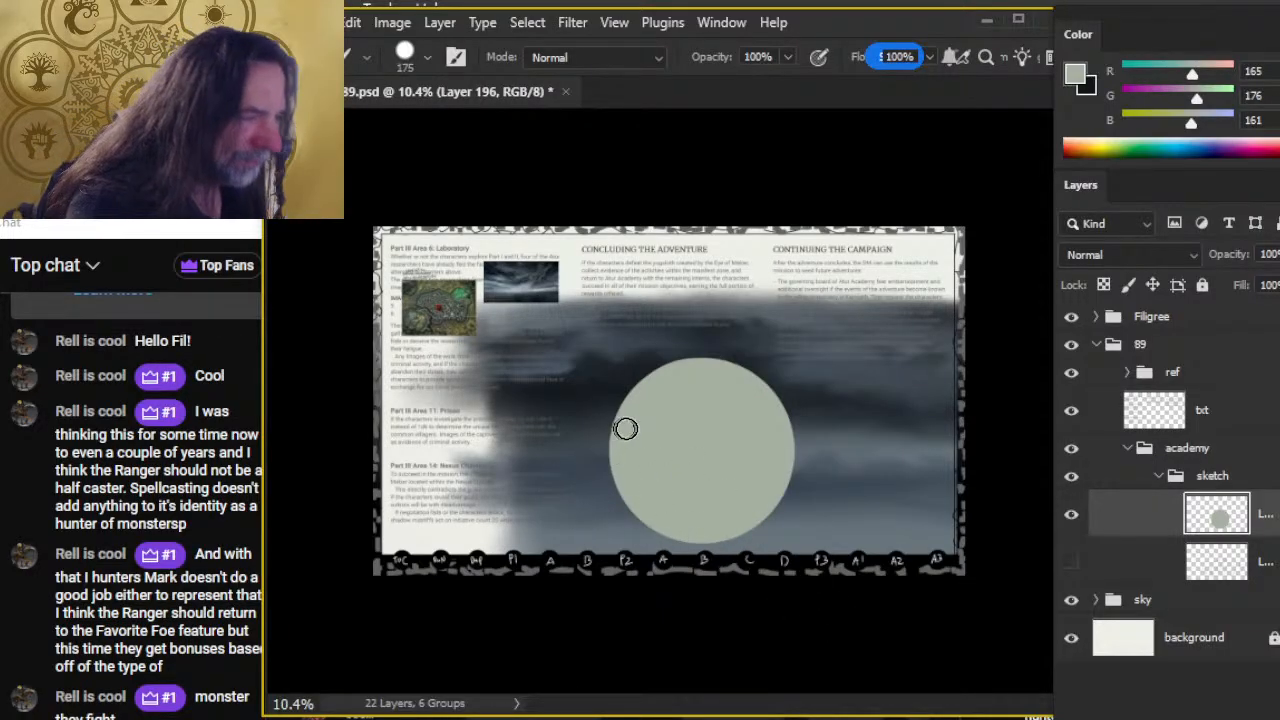
{"action": "key", "text": "bracketleft"}
{"action": "key", "text": "bracketleft"}
{"action": "key", "text": "bracketleft"}
{"action": "key", "text": "bracketleft"}
{"action": "key", "text": "bracketleft"}
{"action": "key", "text": "bracketleft"}
{"action": "key", "text": "bracketleft"}
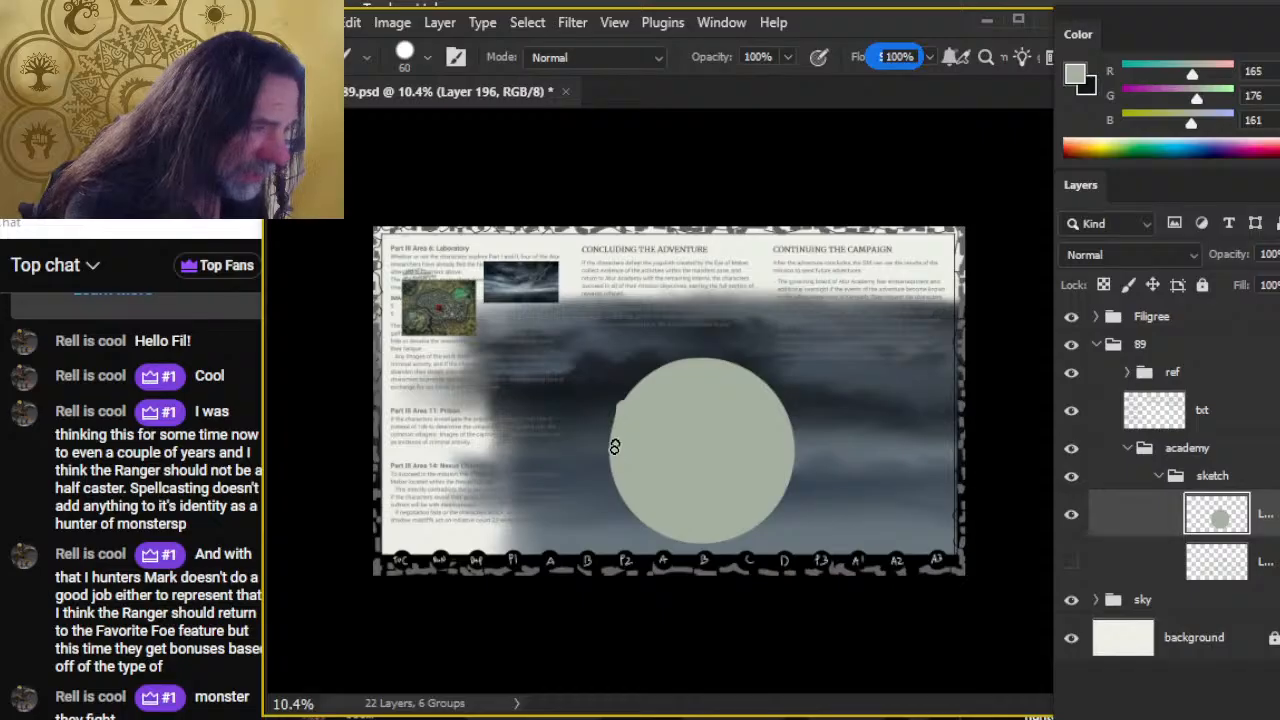
Switch the eraser to the solid round tip at 400 px and trim the circle's left edge.
{"action": "key", "text": "e"}
{"action": "right_click", "coordinate": [575, 428]}
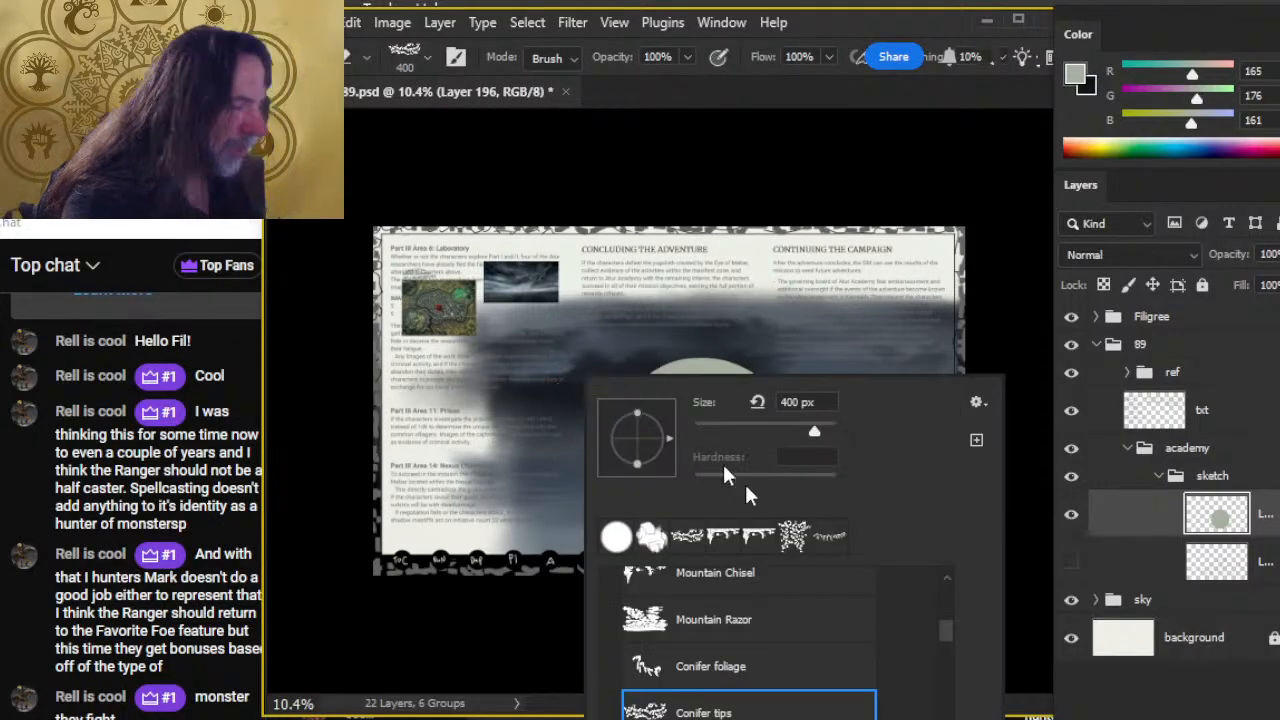
{"action": "left_click", "coordinate": [616, 540]}
{"action": "left_click", "coordinate": [486, 657]}
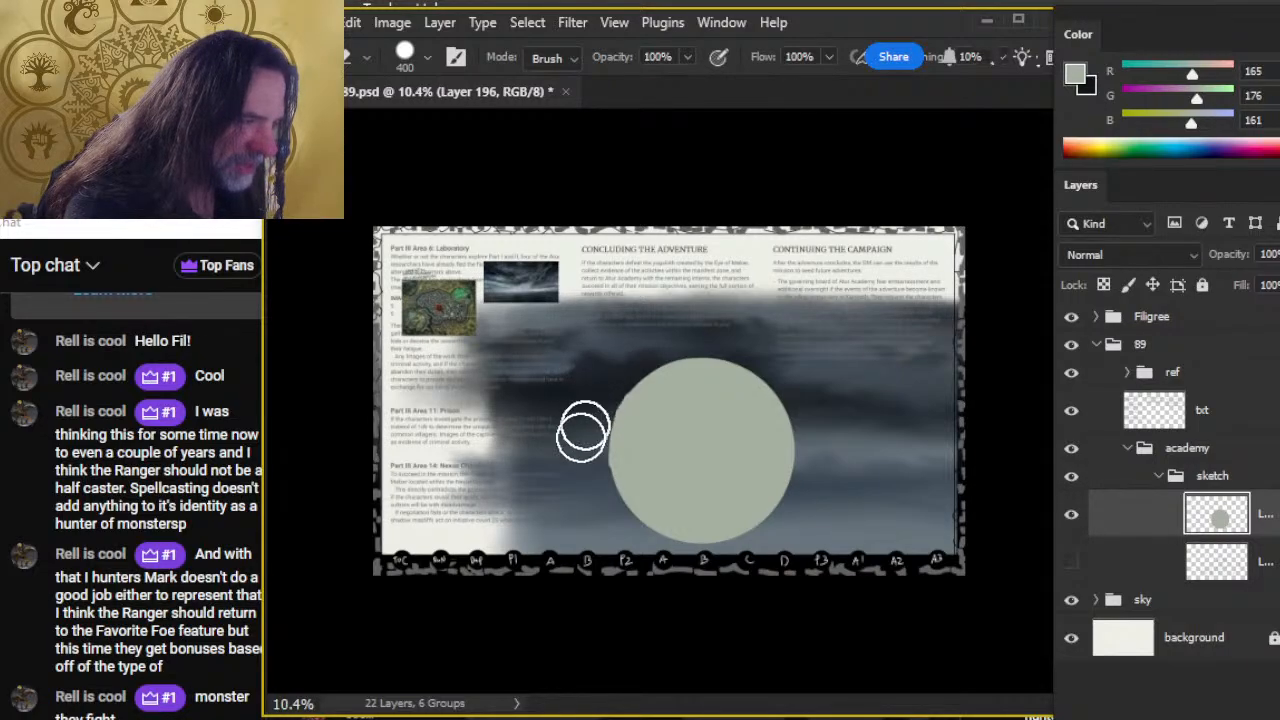
Extend the circle's left side with short downward-sloping 60 px strokes, alternating with the eraser to shape the outline.
{"action": "key", "text": "b"}
{"action": "mouse_move", "coordinate": [610, 466]}
{"action": "left_mouse_down"}
{"action": "mouse_move", "coordinate": [631, 408]}
{"action": "mouse_move", "coordinate": [609, 456]}
{"action": "left_mouse_up"}
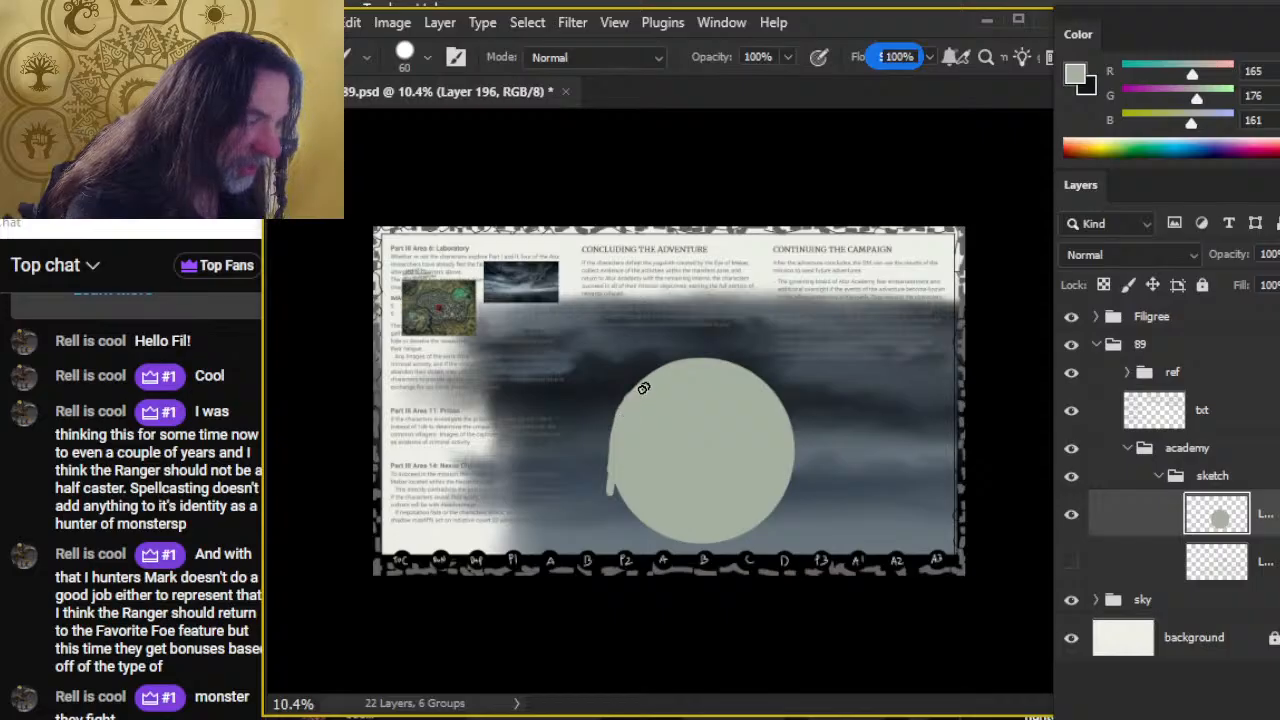
{"action": "key", "text": "e"}
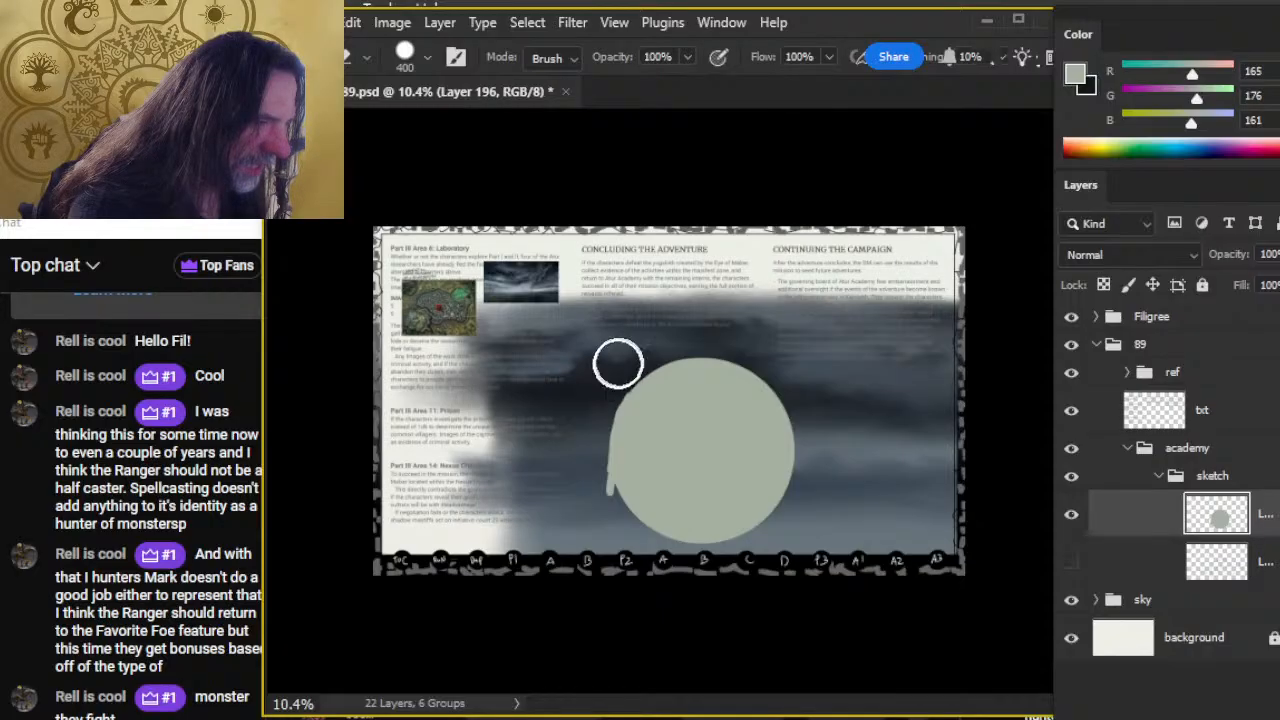
{"action": "key", "text": "b"}
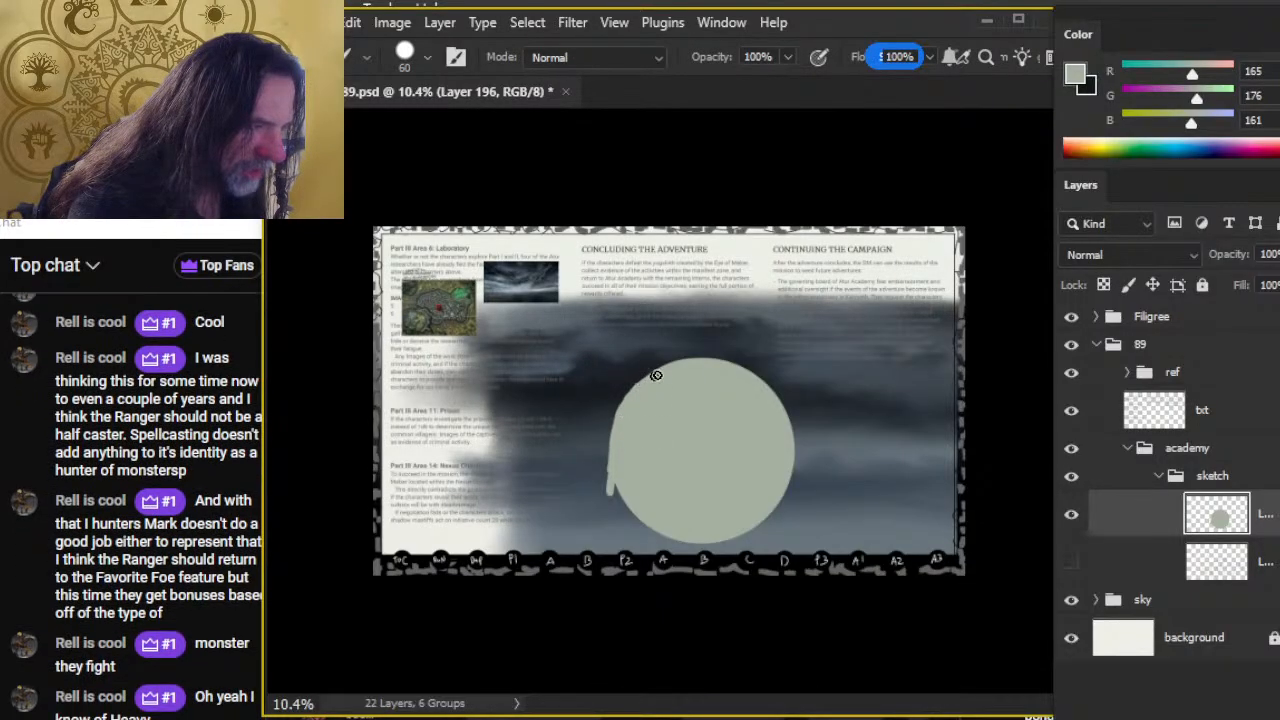
{"action": "mouse_move", "coordinate": [629, 405]}
{"action": "left_mouse_down"}
{"action": "mouse_move", "coordinate": [606, 498]}
{"action": "mouse_move", "coordinate": [617, 426]}
{"action": "left_mouse_up"}
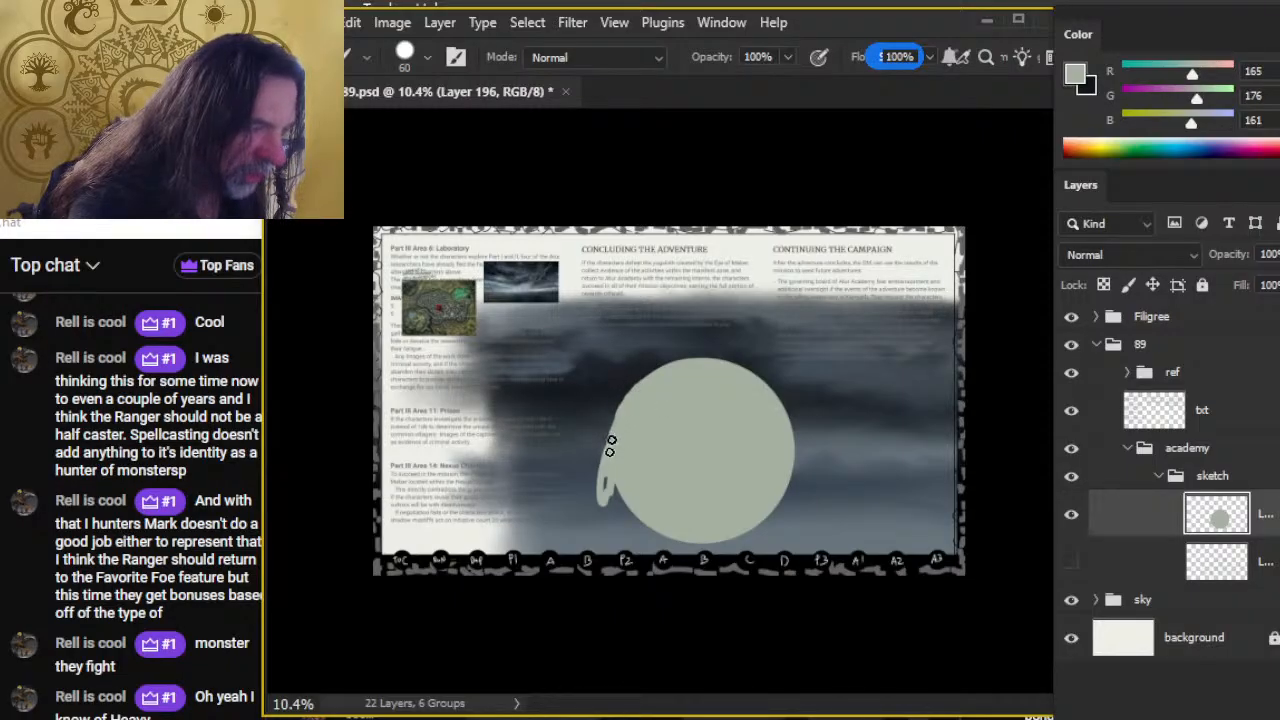
{"action": "left_click_drag", "start_coordinate": [609, 455], "coordinate": [604, 482]}
{"action": "key", "text": "e"}
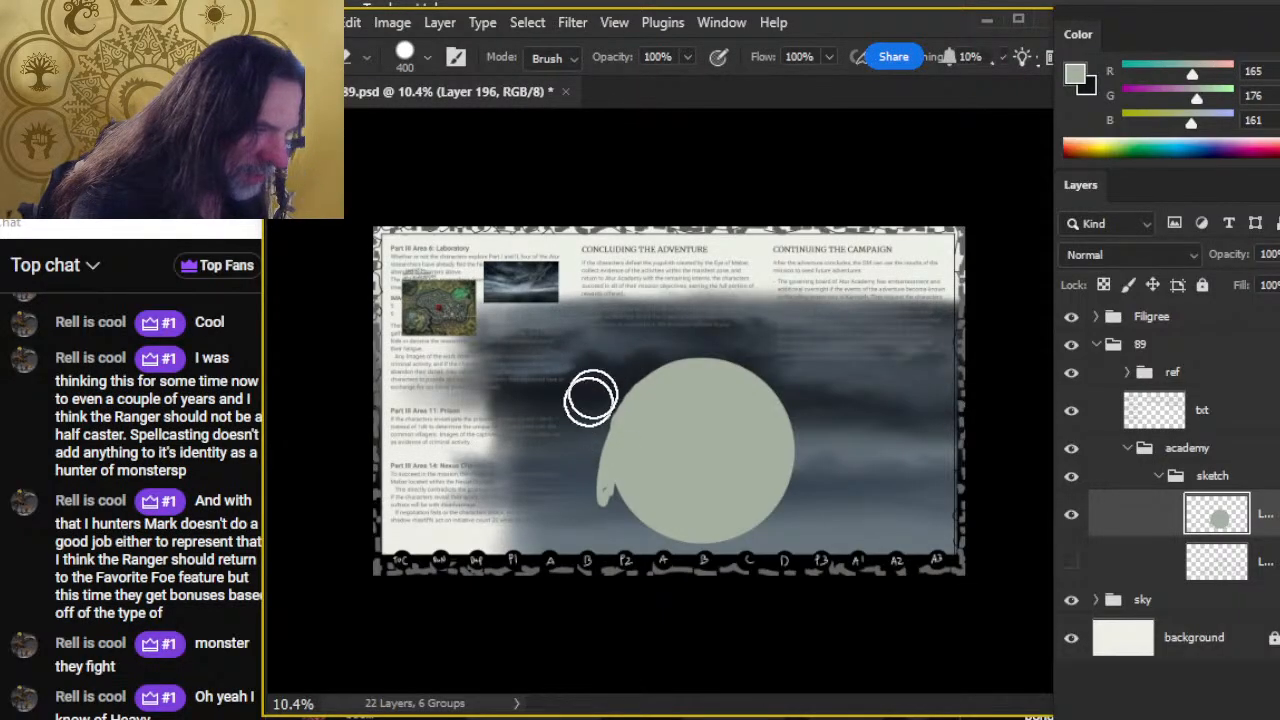
{"action": "key", "text": "b"}
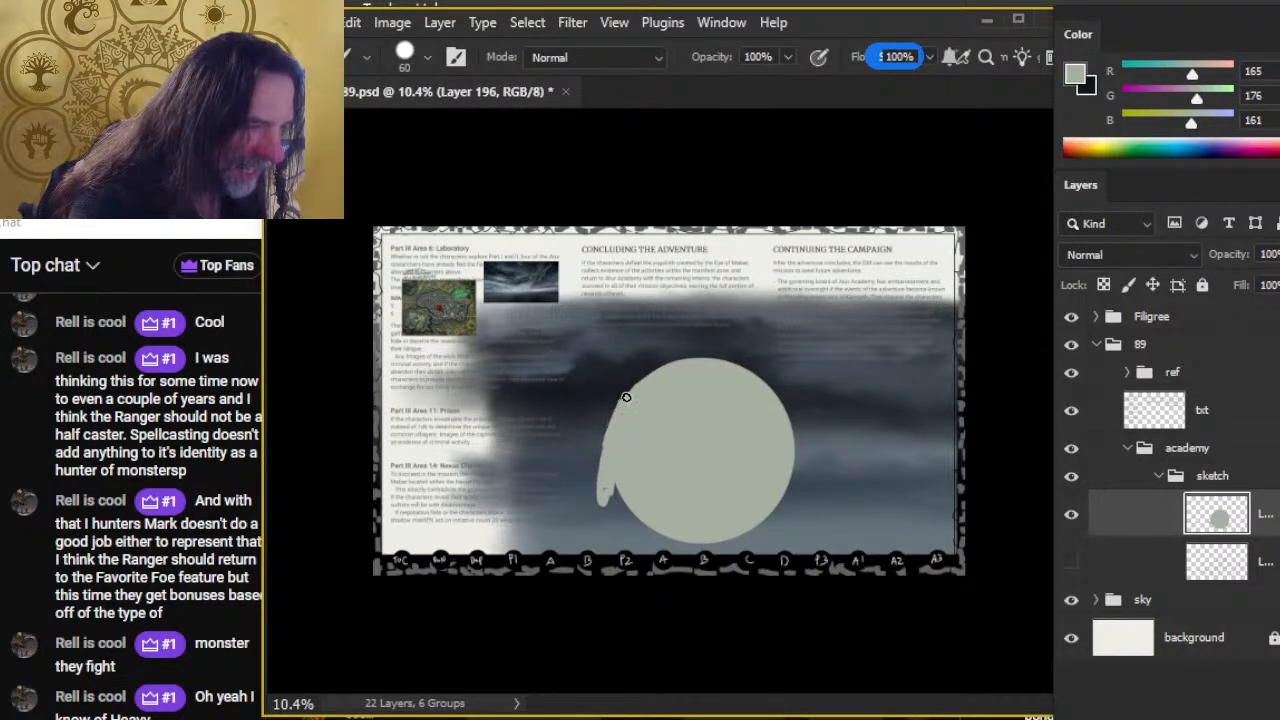
{"action": "key", "text": "e"}
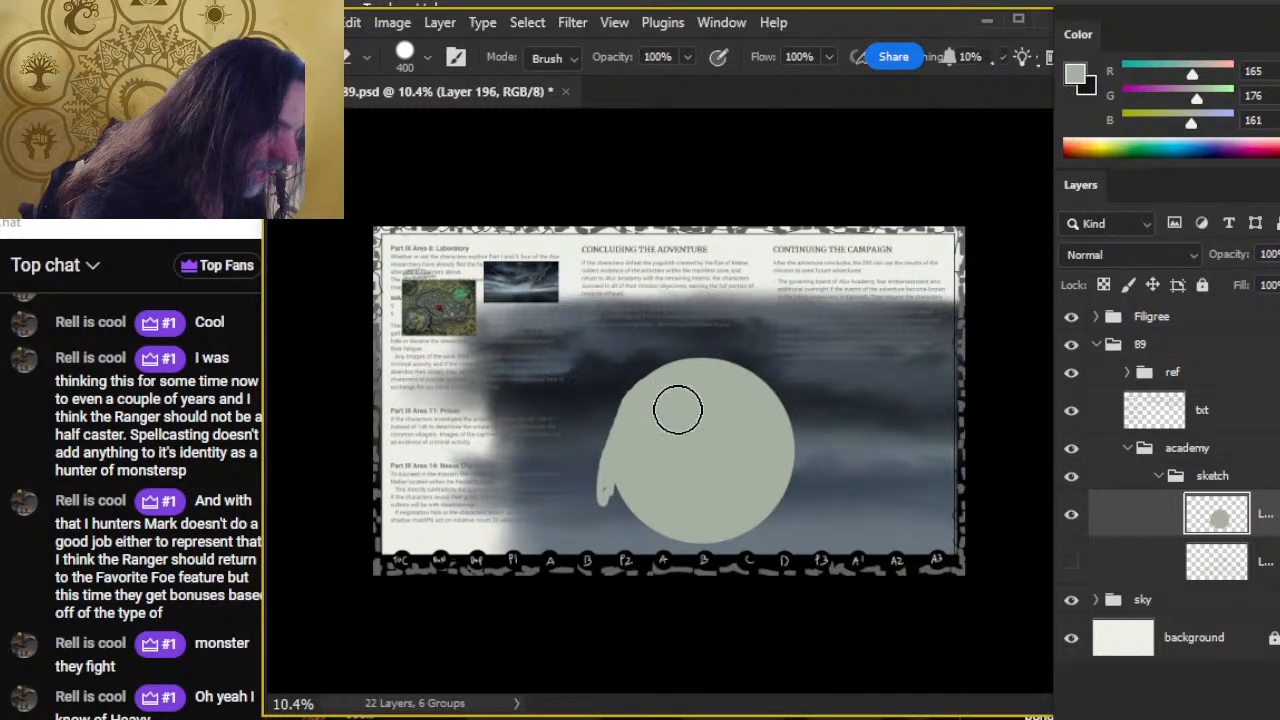
{"action": "key", "text": "b"}
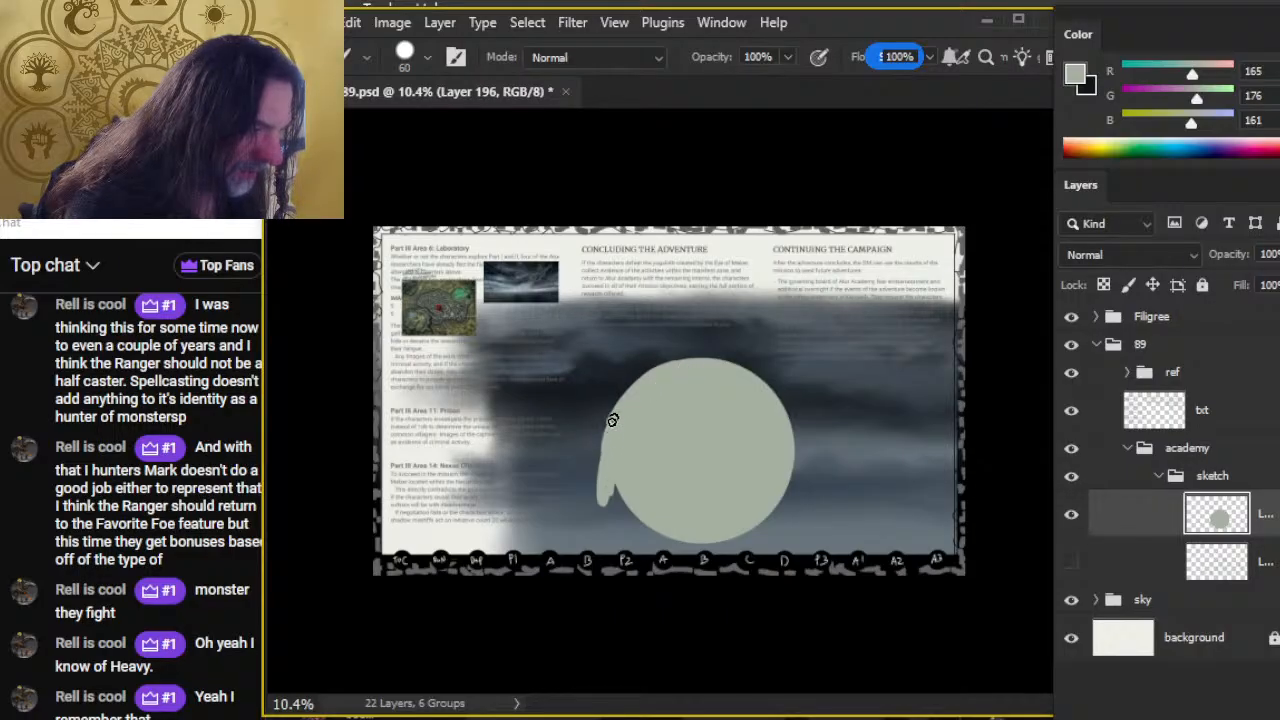
Continue the left side down to the page's bottom border and thicken it into a solid leg.
{"action": "mouse_move", "coordinate": [600, 480]}
{"action": "left_mouse_down"}
{"action": "mouse_move", "coordinate": [596, 541]}
{"action": "mouse_move", "coordinate": [618, 437]}
{"action": "mouse_move", "coordinate": [591, 541]}
{"action": "mouse_move", "coordinate": [618, 426]}
{"action": "mouse_move", "coordinate": [592, 564]}
{"action": "left_mouse_up"}
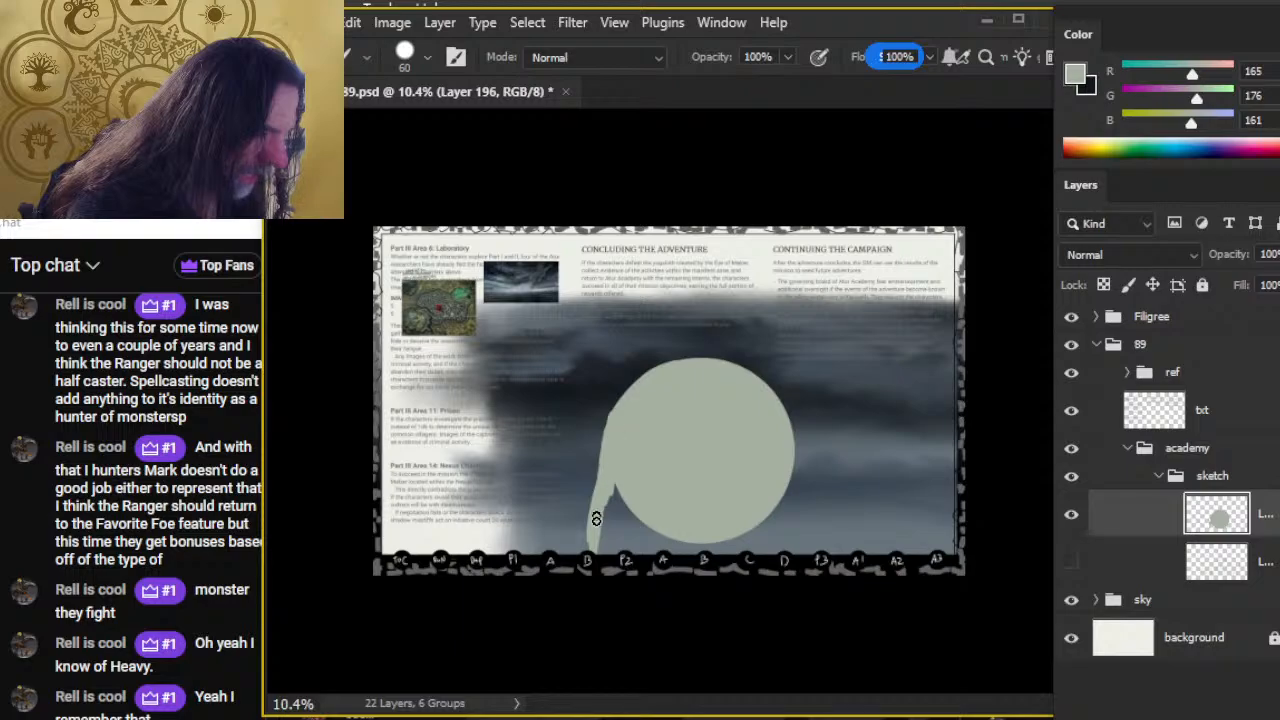
{"action": "left_click_drag", "start_coordinate": [598, 455], "coordinate": [592, 518]}
{"action": "key", "text": "e"}
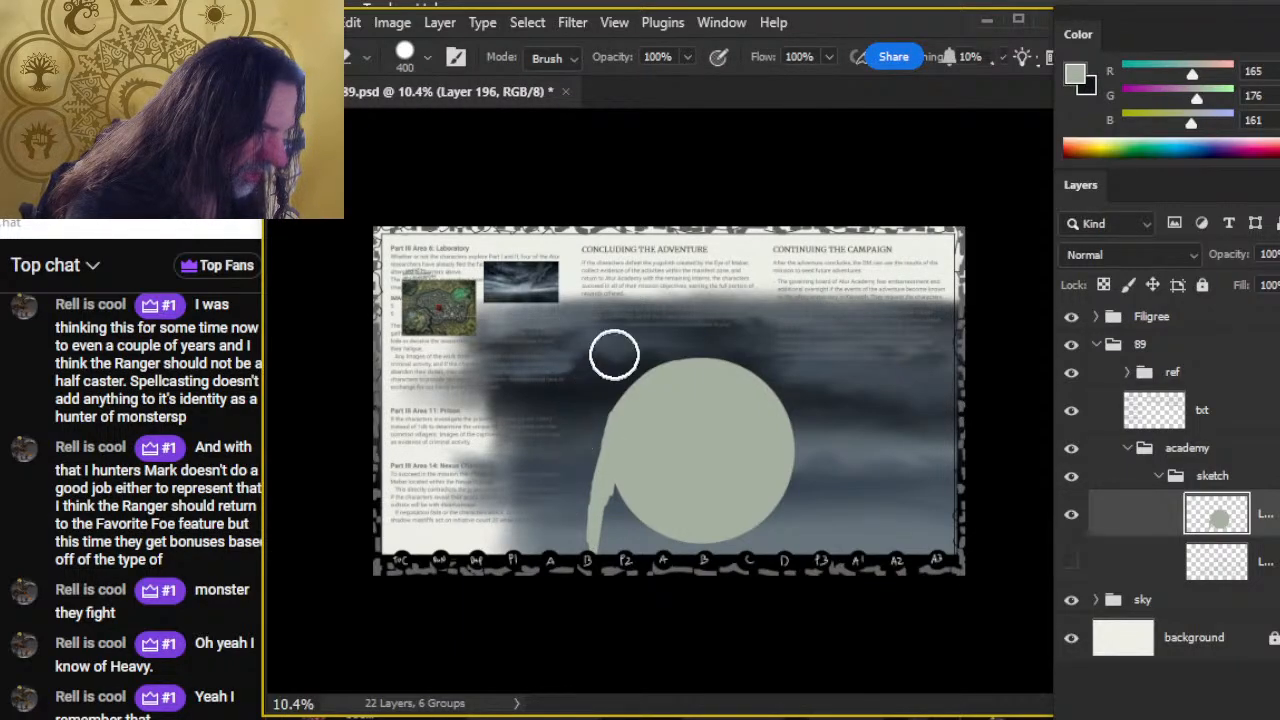
{"action": "key", "text": "b"}
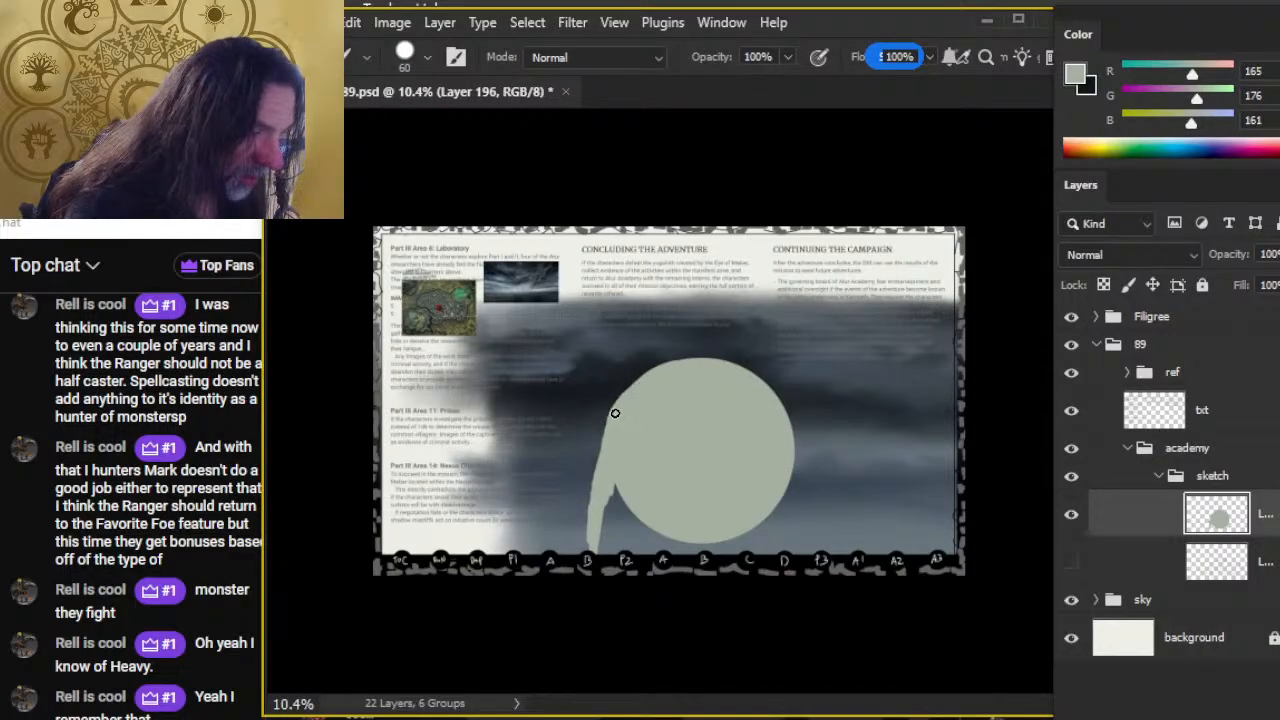
{"action": "mouse_move", "coordinate": [626, 396]}
{"action": "left_mouse_down"}
{"action": "mouse_move", "coordinate": [592, 484]}
{"action": "mouse_move", "coordinate": [624, 410]}
{"action": "mouse_move", "coordinate": [594, 473]}
{"action": "mouse_move", "coordinate": [610, 445]}
{"action": "mouse_move", "coordinate": [587, 560]}
{"action": "mouse_move", "coordinate": [601, 460]}
{"action": "mouse_move", "coordinate": [590, 545]}
{"action": "mouse_move", "coordinate": [617, 471]}
{"action": "mouse_move", "coordinate": [604, 586]}
{"action": "mouse_move", "coordinate": [626, 455]}
{"action": "mouse_move", "coordinate": [606, 591]}
{"action": "left_mouse_up"}
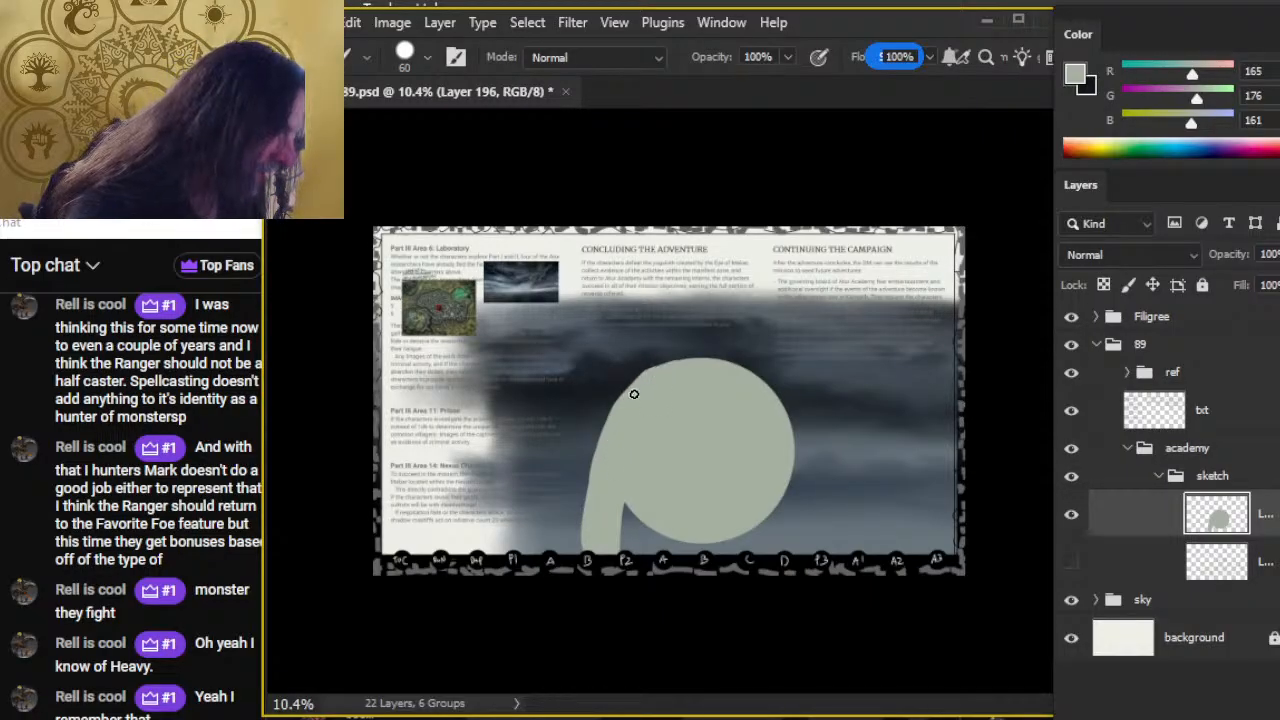
Smooth the shape's left shoulder by trimming the bulges with the eraser and repainting the outer edge.
{"action": "key", "text": "e"}
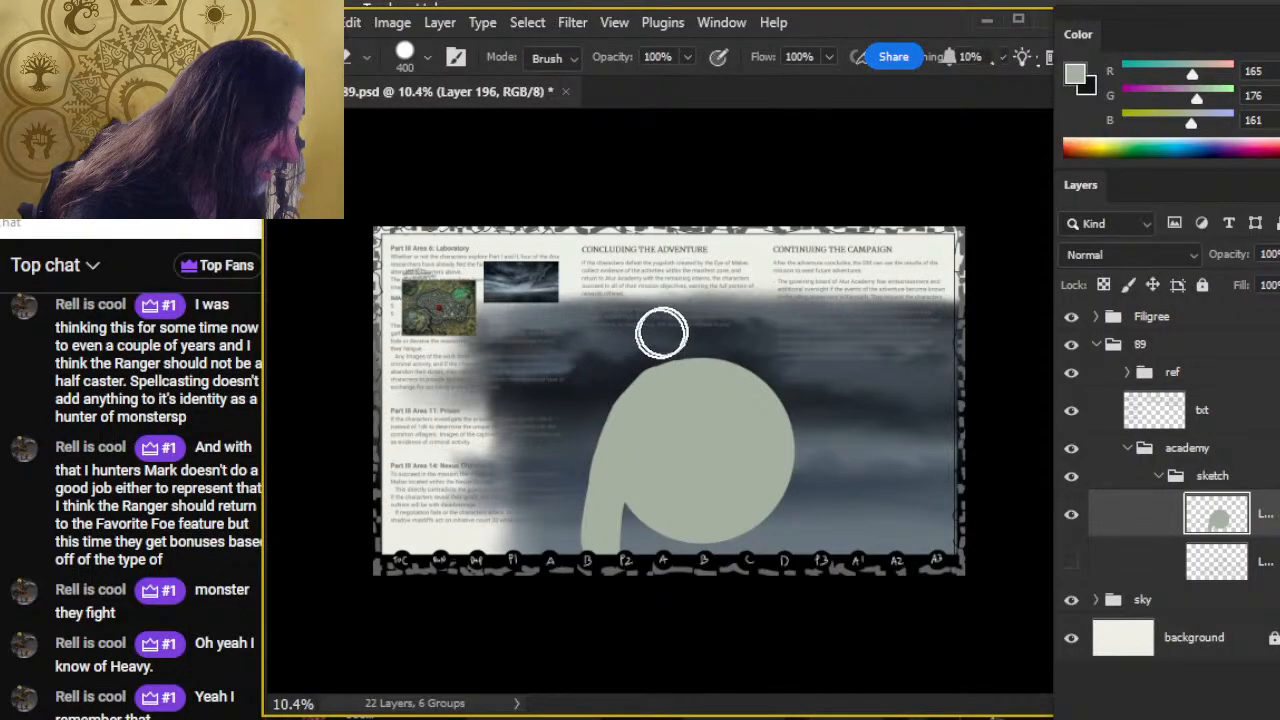
{"action": "key", "text": "b"}
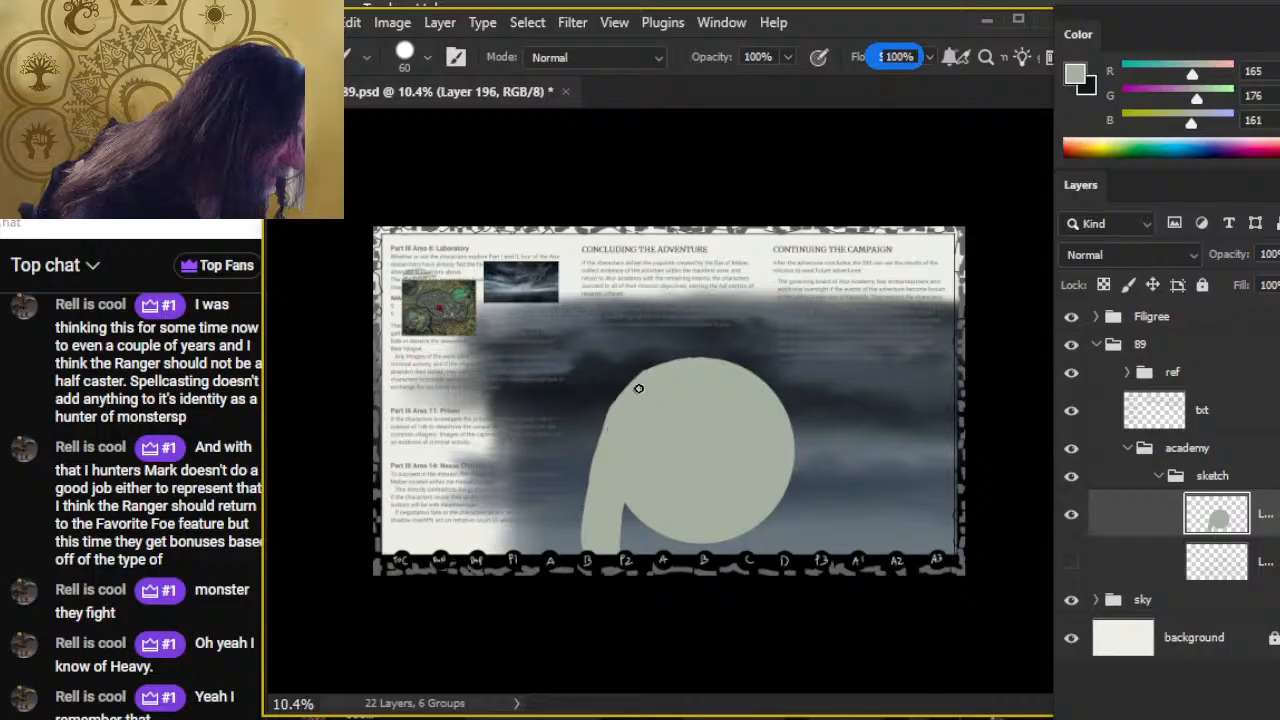
{"action": "key", "text": "e"}
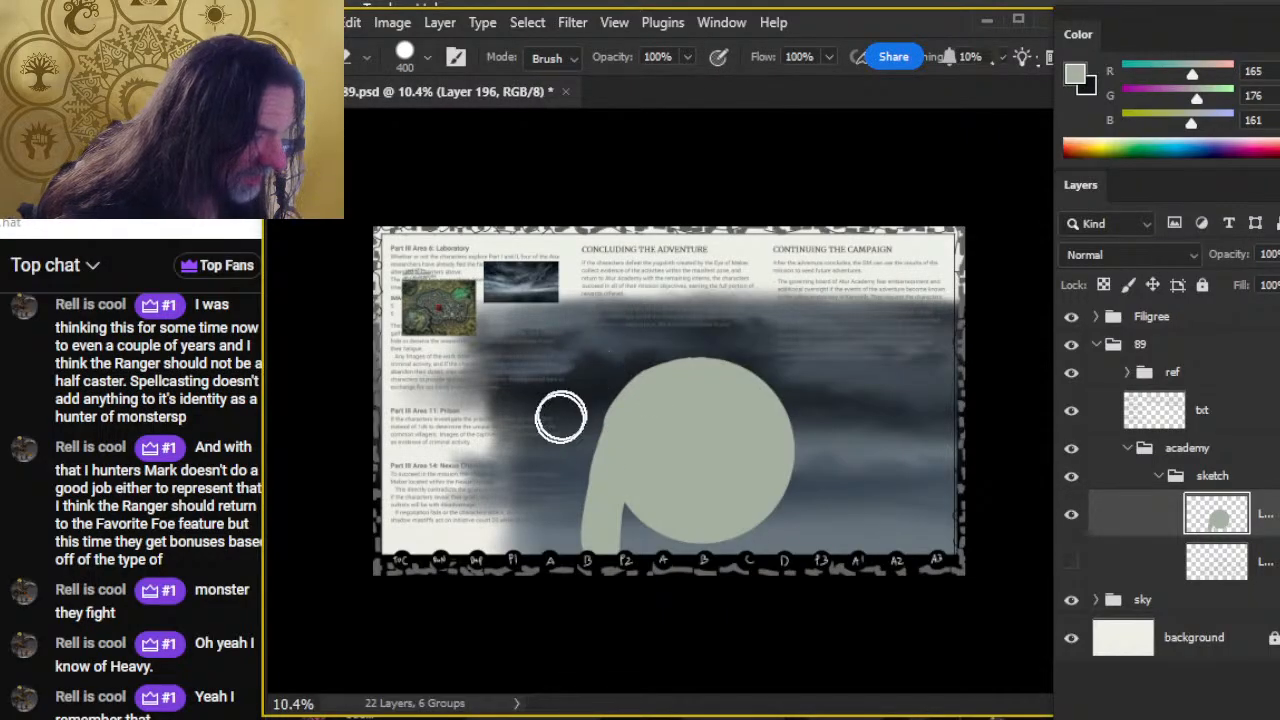
{"action": "mouse_move", "coordinate": [560, 417]}
{"action": "left_mouse_down"}
{"action": "mouse_move", "coordinate": [625, 347]}
{"action": "mouse_move", "coordinate": [602, 371]}
{"action": "mouse_move", "coordinate": [661, 330]}
{"action": "mouse_move", "coordinate": [635, 346]}
{"action": "mouse_move", "coordinate": [693, 325]}
{"action": "mouse_move", "coordinate": [632, 350]}
{"action": "mouse_move", "coordinate": [709, 325]}
{"action": "mouse_move", "coordinate": [617, 356]}
{"action": "mouse_move", "coordinate": [683, 330]}
{"action": "mouse_move", "coordinate": [609, 456]}
{"action": "left_mouse_up"}
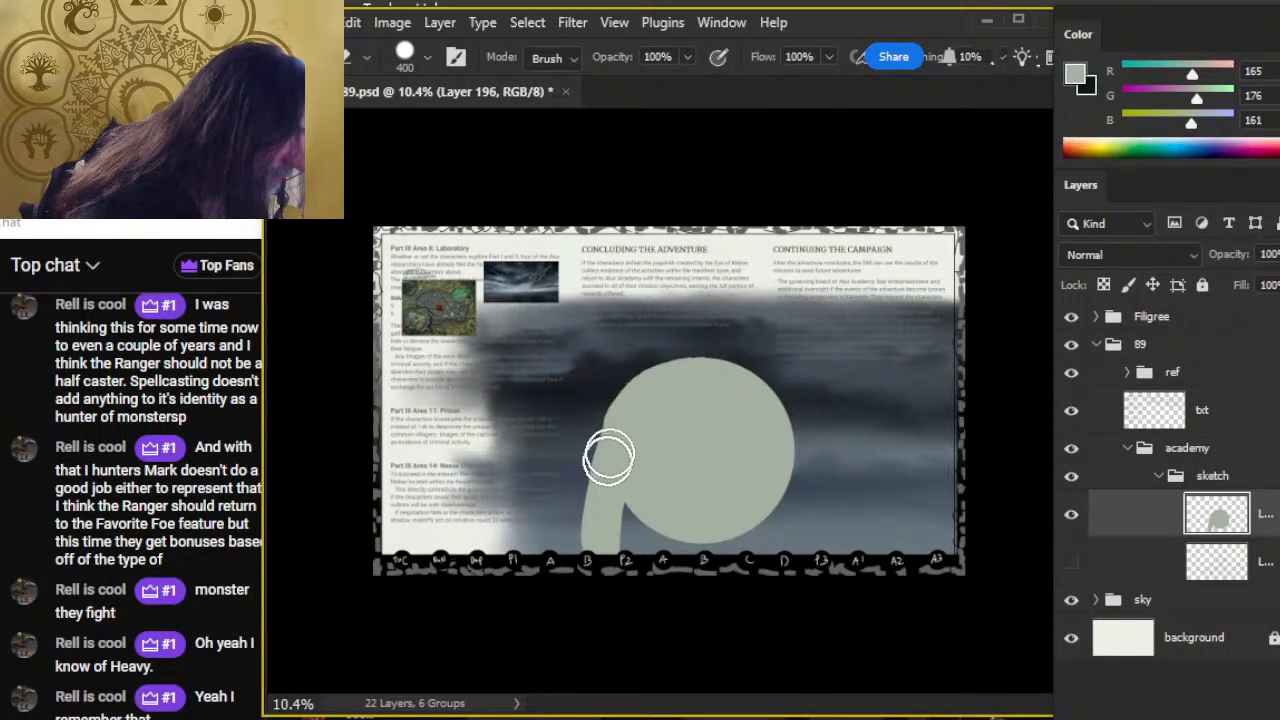
{"action": "key", "text": "b"}
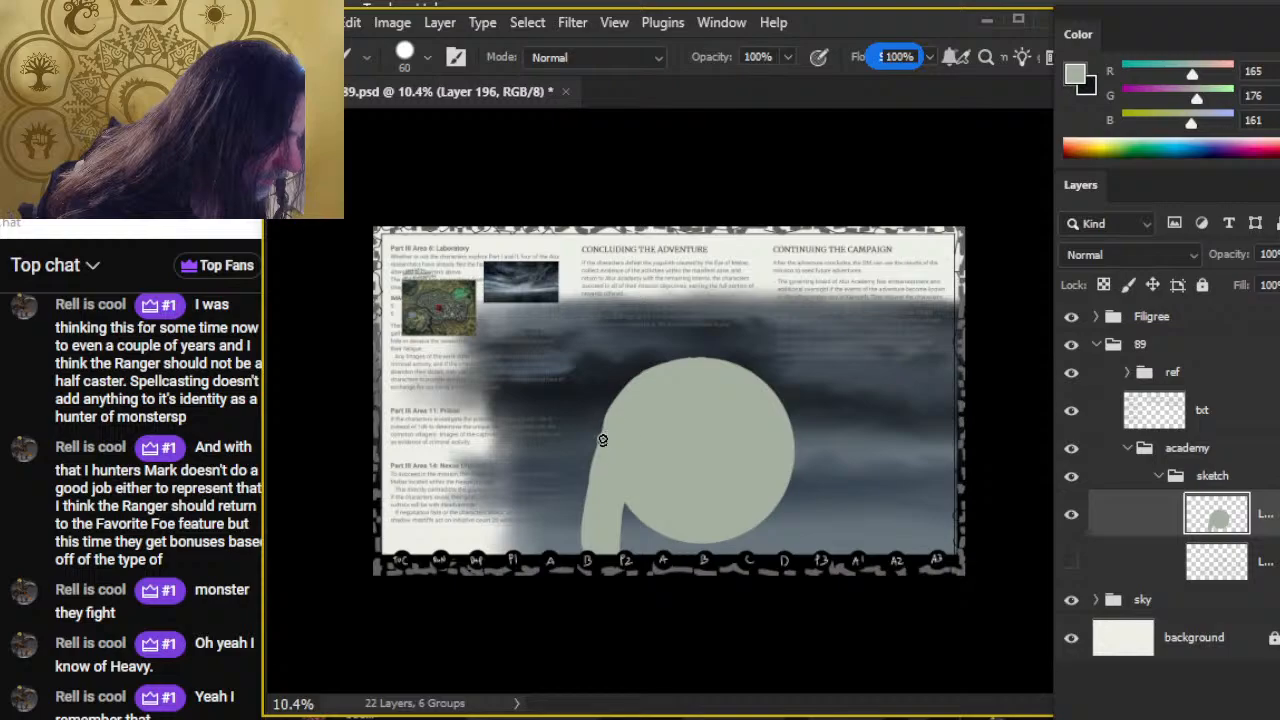
{"action": "mouse_move", "coordinate": [599, 451]}
{"action": "left_mouse_down"}
{"action": "mouse_move", "coordinate": [586, 509]}
{"action": "mouse_move", "coordinate": [600, 441]}
{"action": "left_mouse_up"}
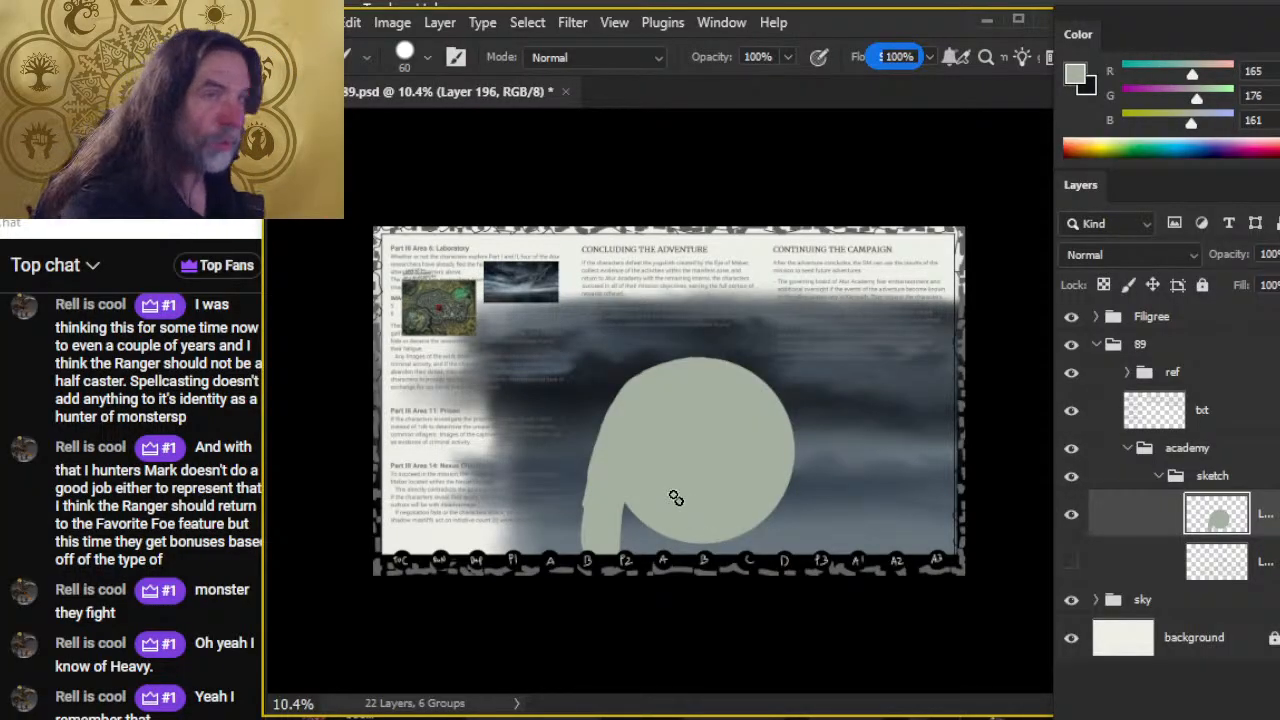
Enlarge the brush to 90 px, fill the gap beneath the circle's left half and widen the left base.
{"action": "key", "text": "bracketright"}
{"action": "key", "text": "bracketright"}
{"action": "key", "text": "bracketright"}
{"action": "mouse_move", "coordinate": [624, 512]}
{"action": "left_mouse_down"}
{"action": "mouse_move", "coordinate": [632, 540]}
{"action": "mouse_move", "coordinate": [650, 530]}
{"action": "left_mouse_up"}
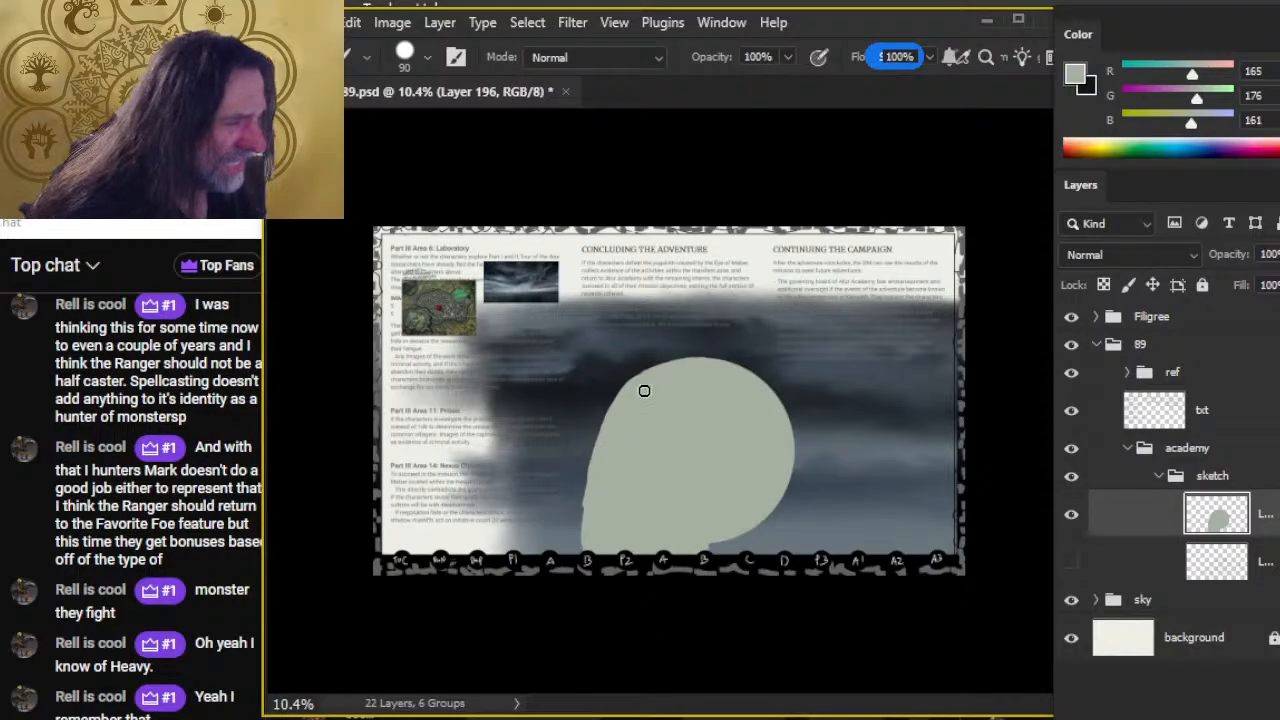
{"action": "left_click_drag", "start_coordinate": [592, 455], "coordinate": [586, 545]}
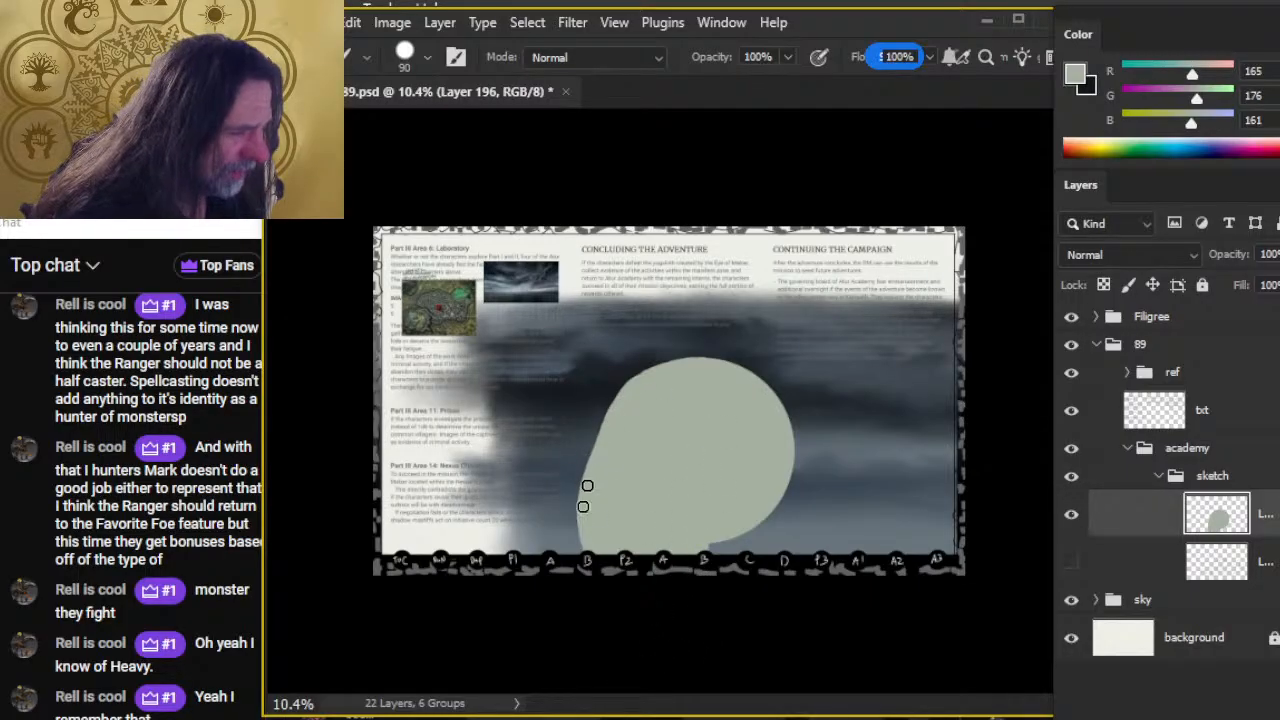
{"action": "key", "text": "e"}
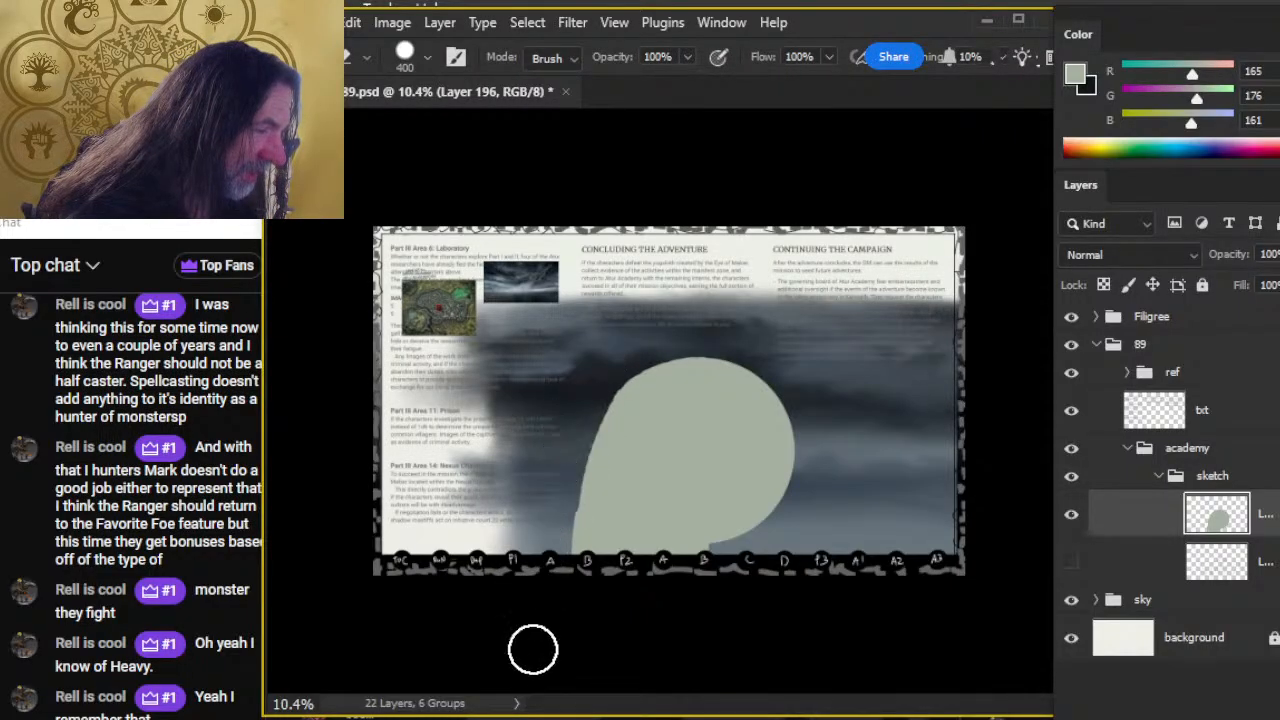
Paint the shape's right side sloping down towards the bottom border and broaden the left side to match.
{"action": "key", "text": "b"}
{"action": "mouse_move", "coordinate": [757, 391]}
{"action": "left_mouse_down"}
{"action": "mouse_move", "coordinate": [812, 459]}
{"action": "mouse_move", "coordinate": [818, 500]}
{"action": "left_mouse_up"}
{"action": "mouse_move", "coordinate": [786, 425]}
{"action": "left_mouse_down"}
{"action": "mouse_move", "coordinate": [824, 492]}
{"action": "mouse_move", "coordinate": [835, 540]}
{"action": "left_mouse_up"}
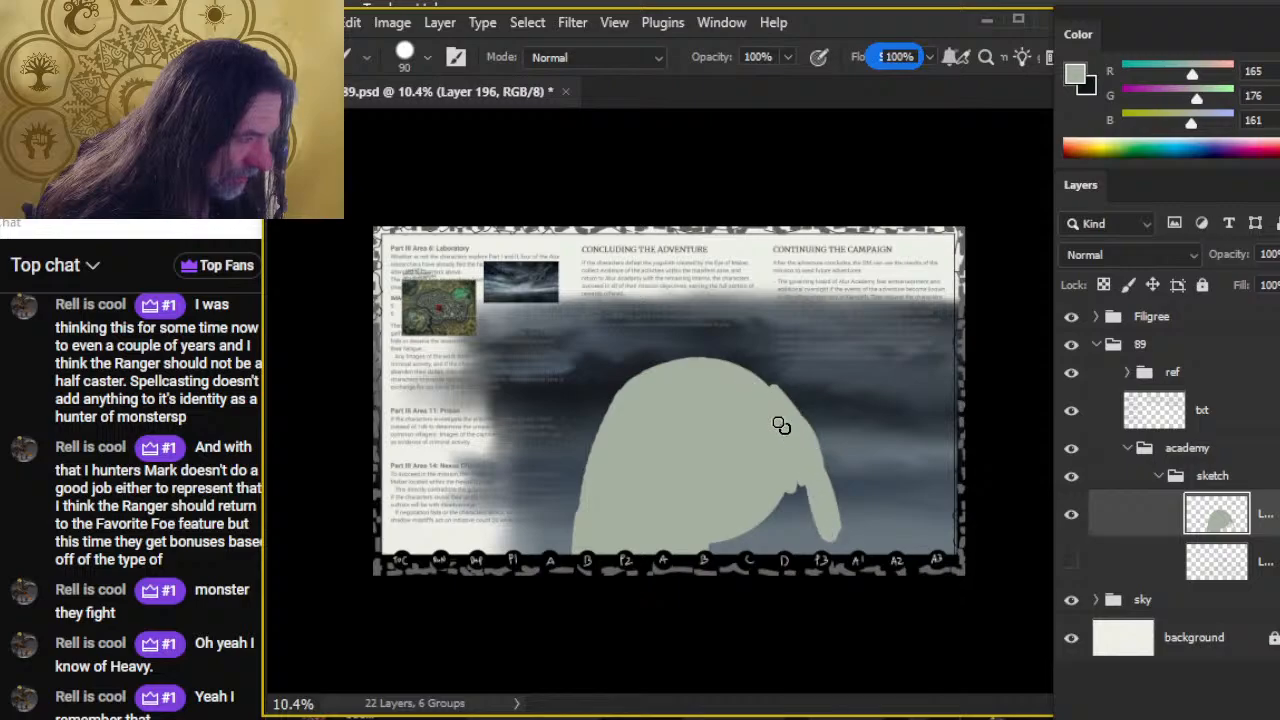
{"action": "left_click_drag", "start_coordinate": [795, 450], "coordinate": [812, 548]}
{"action": "left_click_drag", "start_coordinate": [795, 475], "coordinate": [805, 550]}
{"action": "mouse_move", "coordinate": [585, 448]}
{"action": "left_mouse_down"}
{"action": "mouse_move", "coordinate": [591, 543]}
{"action": "mouse_move", "coordinate": [572, 552]}
{"action": "mouse_move", "coordinate": [586, 449]}
{"action": "mouse_move", "coordinate": [574, 497]}
{"action": "mouse_move", "coordinate": [628, 397]}
{"action": "left_mouse_up"}
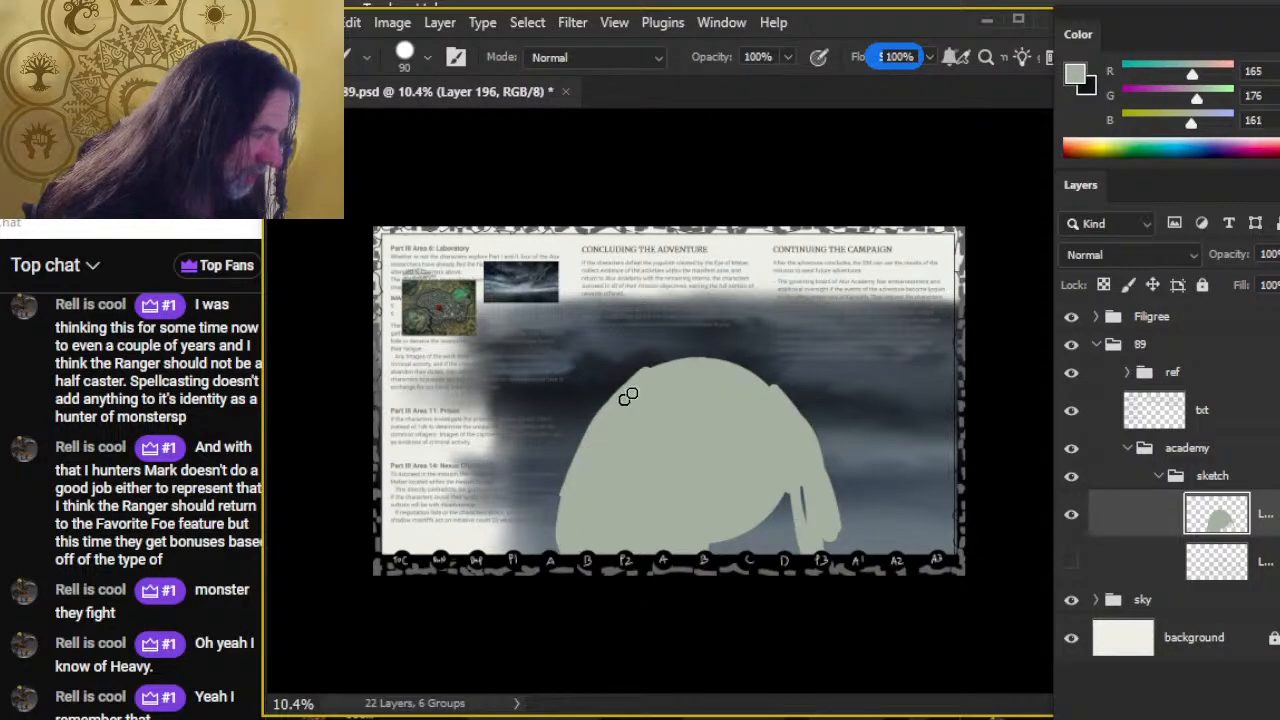
Enlarge the brush to 150 px and fill the remaining gap at the lower right of the dome.
{"action": "key", "text": "bracketright"}
{"action": "key", "text": "bracketright"}
{"action": "key", "text": "bracketright"}
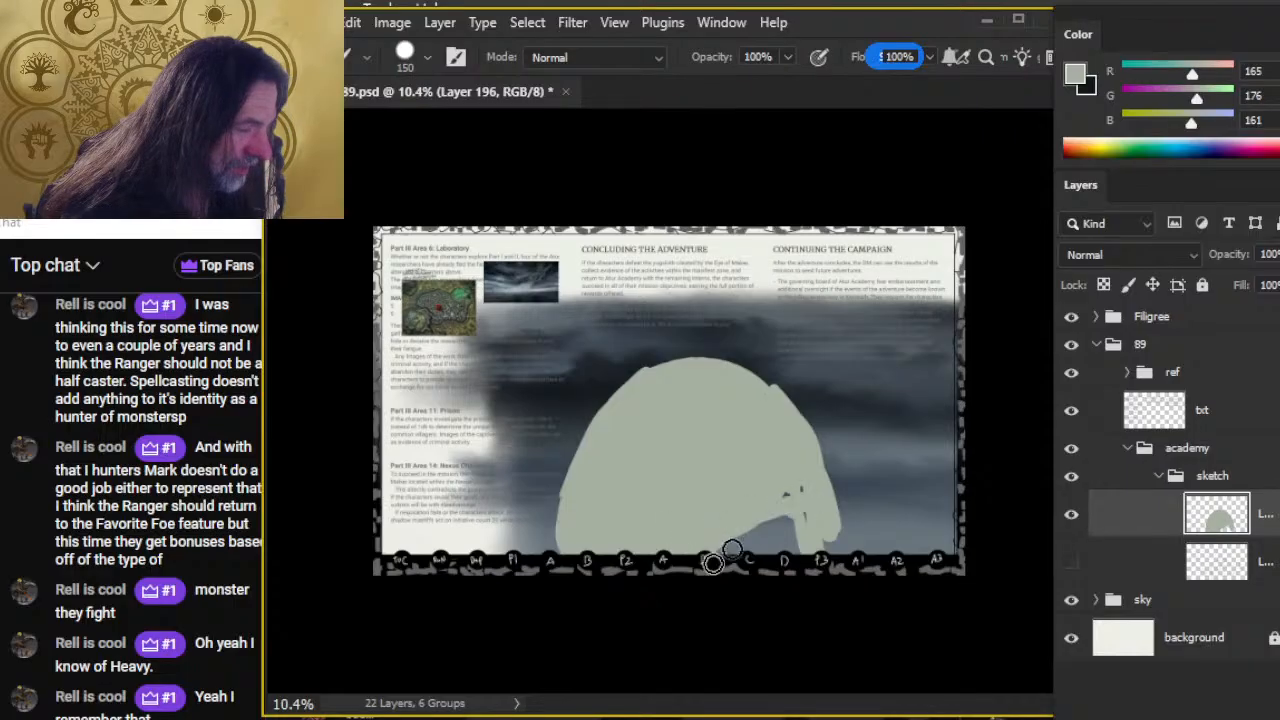
{"action": "mouse_move", "coordinate": [713, 563]}
{"action": "left_mouse_down"}
{"action": "mouse_move", "coordinate": [761, 561]}
{"action": "mouse_move", "coordinate": [801, 494]}
{"action": "mouse_move", "coordinate": [803, 540]}
{"action": "mouse_move", "coordinate": [834, 569]}
{"action": "left_mouse_up"}
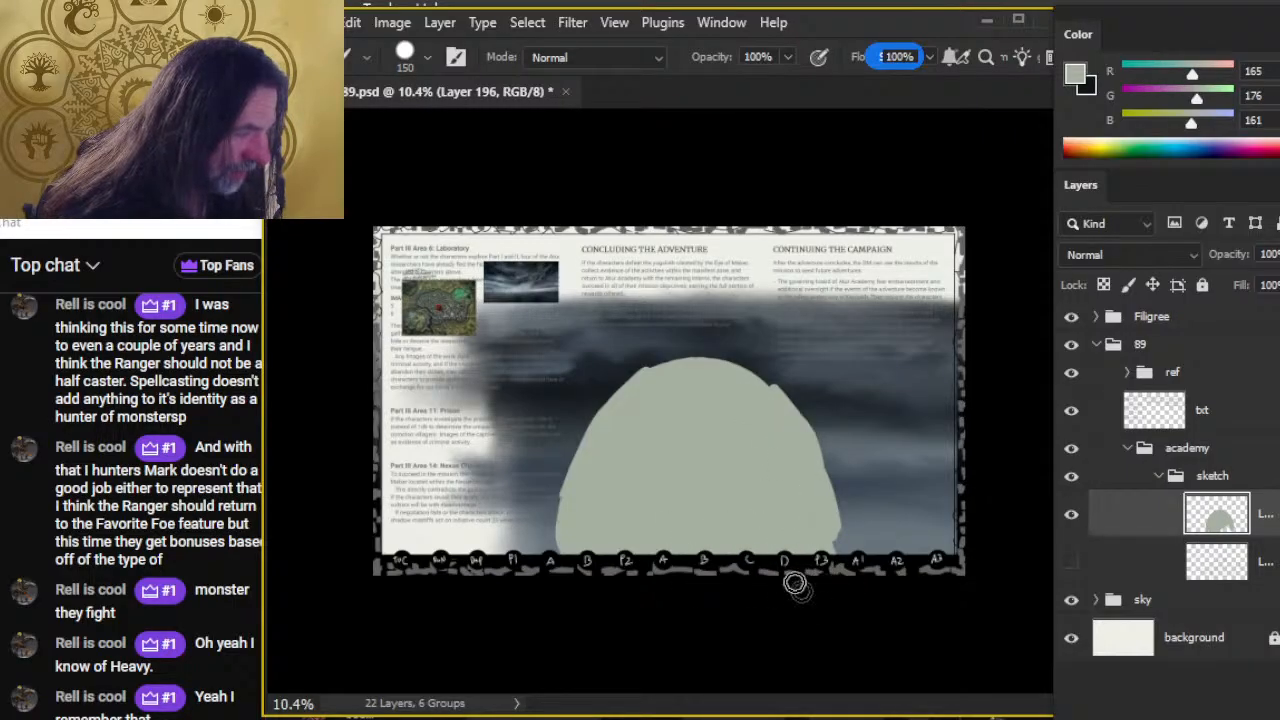
Sample a dark green (RGB 55, 93, 69) from the domed building in the map reference as the painting colour.
{"action": "key", "text": "z"}
{"action": "mouse_move", "coordinate": [490, 299]}
{"action": "left_mouse_down"}
{"action": "mouse_move", "coordinate": [568, 303]}
{"action": "mouse_move", "coordinate": [657, 337]}
{"action": "mouse_move", "coordinate": [686, 380]}
{"action": "left_mouse_up"}
{"action": "mouse_move", "coordinate": [409, 360]}
{"action": "left_mouse_down"}
{"action": "mouse_move", "coordinate": [462, 369]}
{"action": "mouse_move", "coordinate": [368, 270]}
{"action": "mouse_move", "coordinate": [432, 331]}
{"action": "left_mouse_up"}
{"action": "key", "text": "b"}
{"action": "left_click", "coordinate": [485, 283], "text": "alt"}
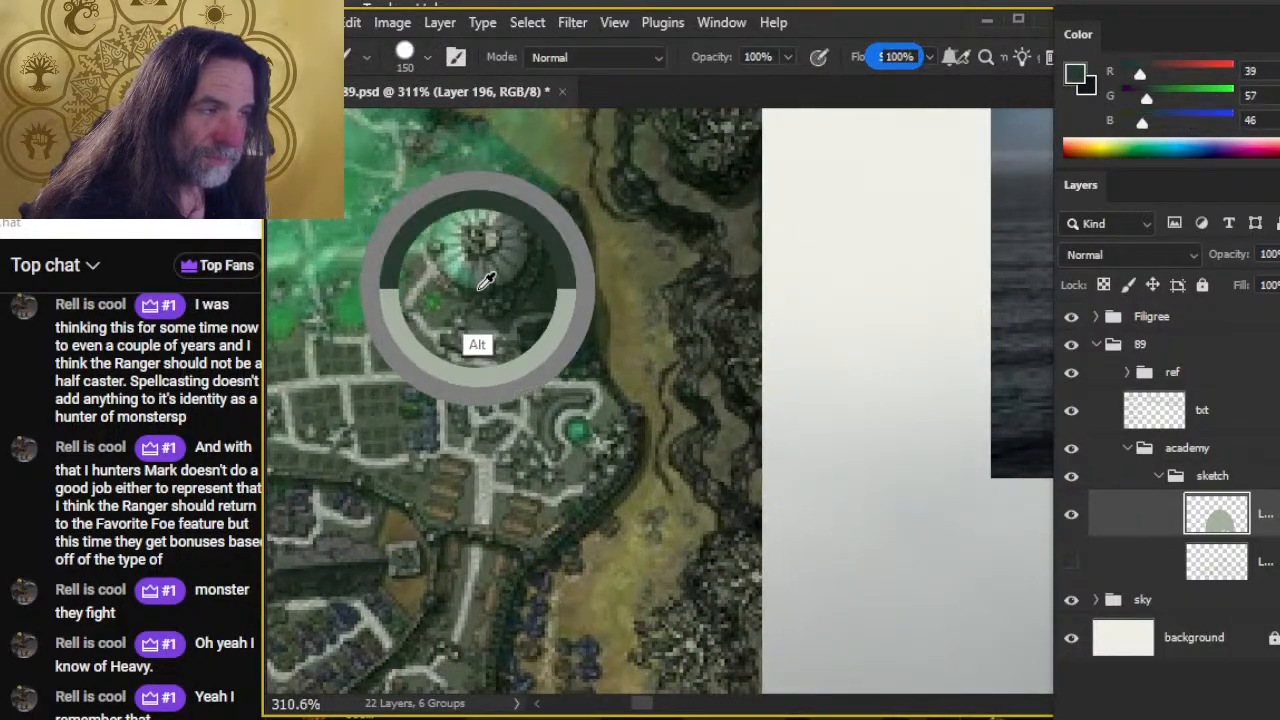
{"action": "left_click_drag", "start_coordinate": [485, 283], "coordinate": [466, 276]}
{"action": "key", "text": "z"}
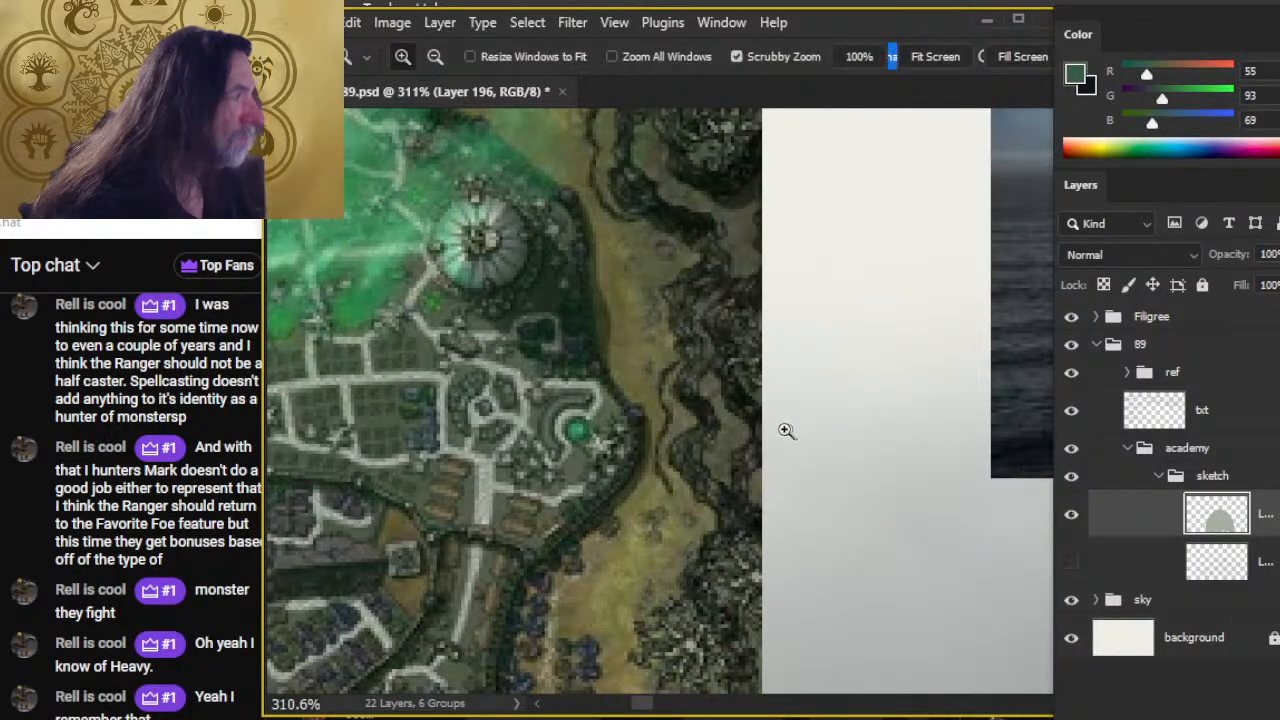
{"action": "left_click_drag", "start_coordinate": [785, 430], "coordinate": [661, 436]}
{"action": "left_click_drag", "start_coordinate": [842, 542], "coordinate": [446, 266]}
{"action": "left_click_drag", "start_coordinate": [790, 465], "coordinate": [670, 446]}
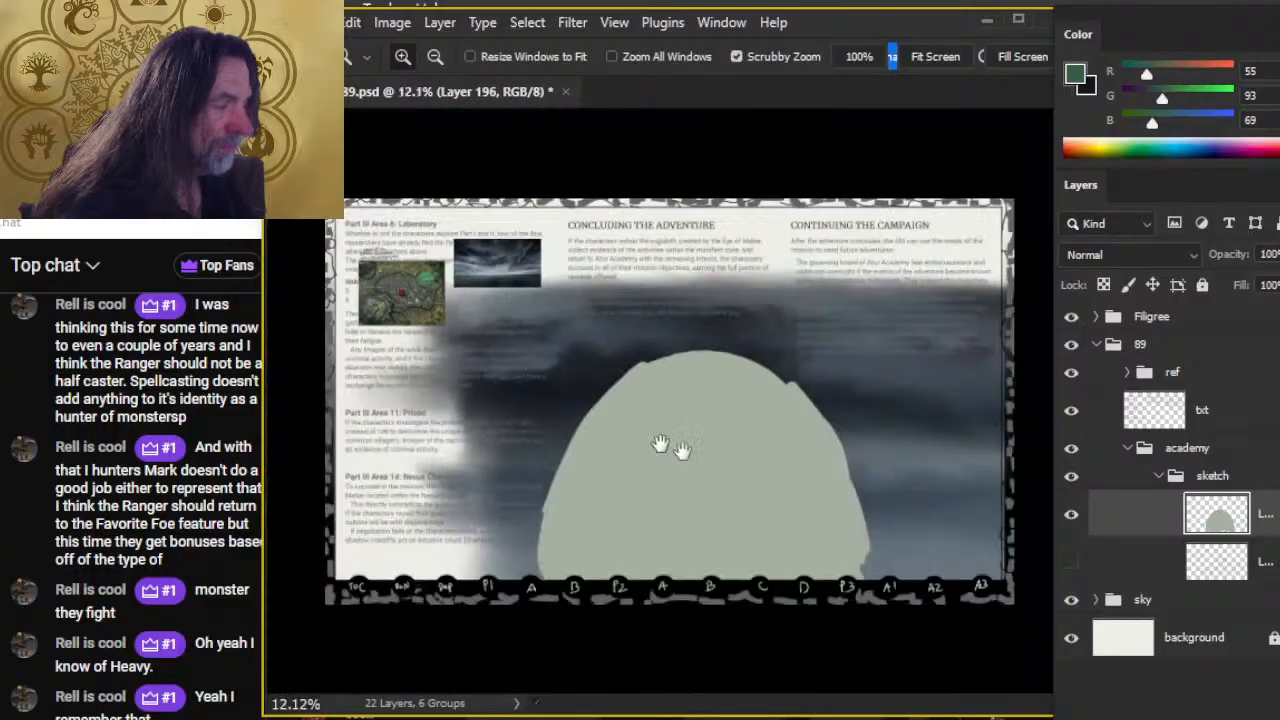
With a 40 px brush, draw a curved band across the dome and outline a central tower down to the bottom border.
{"action": "key", "text": "b"}
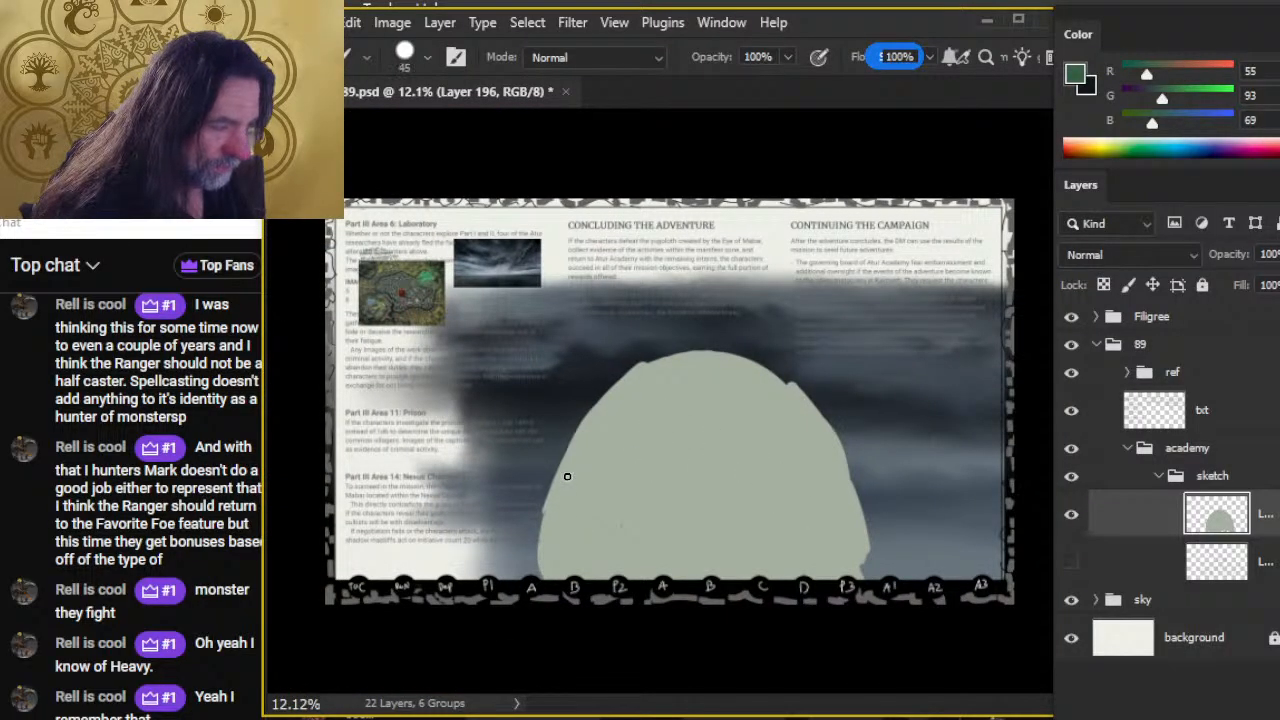
{"action": "mouse_move", "coordinate": [567, 476]}
{"action": "left_mouse_down"}
{"action": "mouse_move", "coordinate": [816, 459]}
{"action": "mouse_move", "coordinate": [743, 455]}
{"action": "mouse_move", "coordinate": [829, 470]}
{"action": "mouse_move", "coordinate": [794, 461]}
{"action": "mouse_move", "coordinate": [827, 473]}
{"action": "left_mouse_up"}
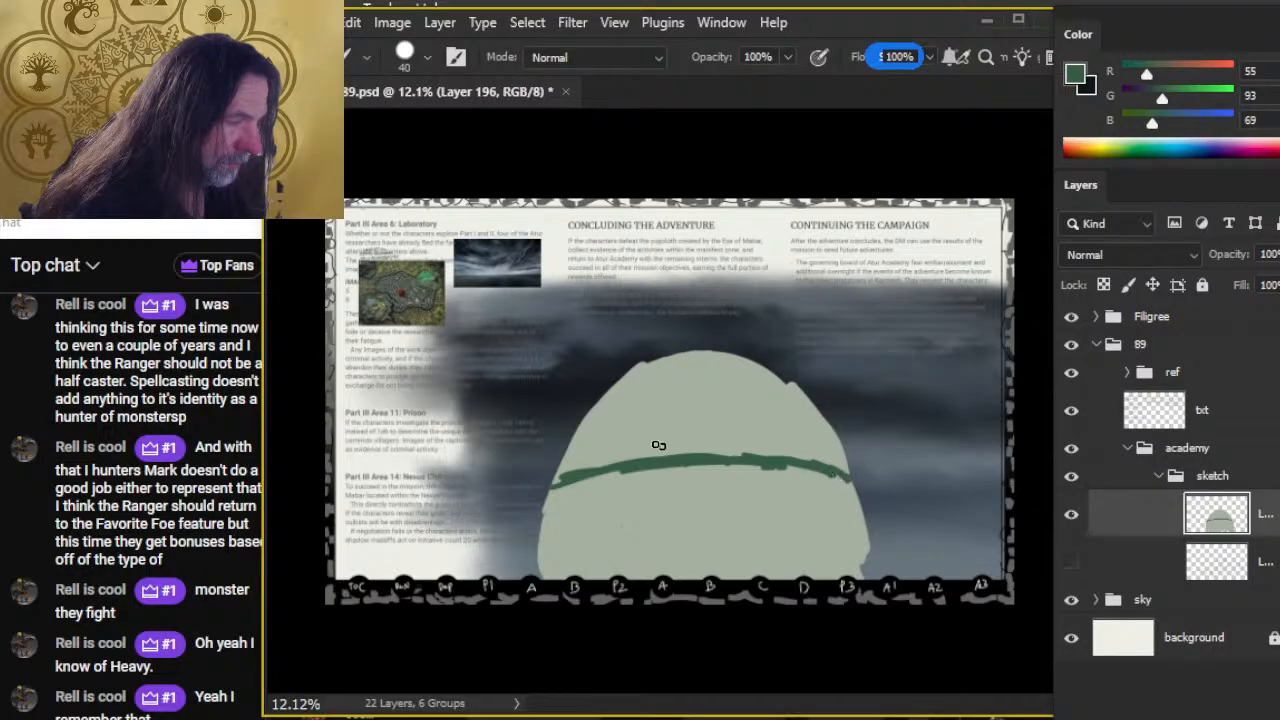
{"action": "mouse_move", "coordinate": [684, 435]}
{"action": "left_mouse_down"}
{"action": "mouse_move", "coordinate": [683, 459]}
{"action": "mouse_move", "coordinate": [715, 425]}
{"action": "mouse_move", "coordinate": [723, 478]}
{"action": "left_mouse_up"}
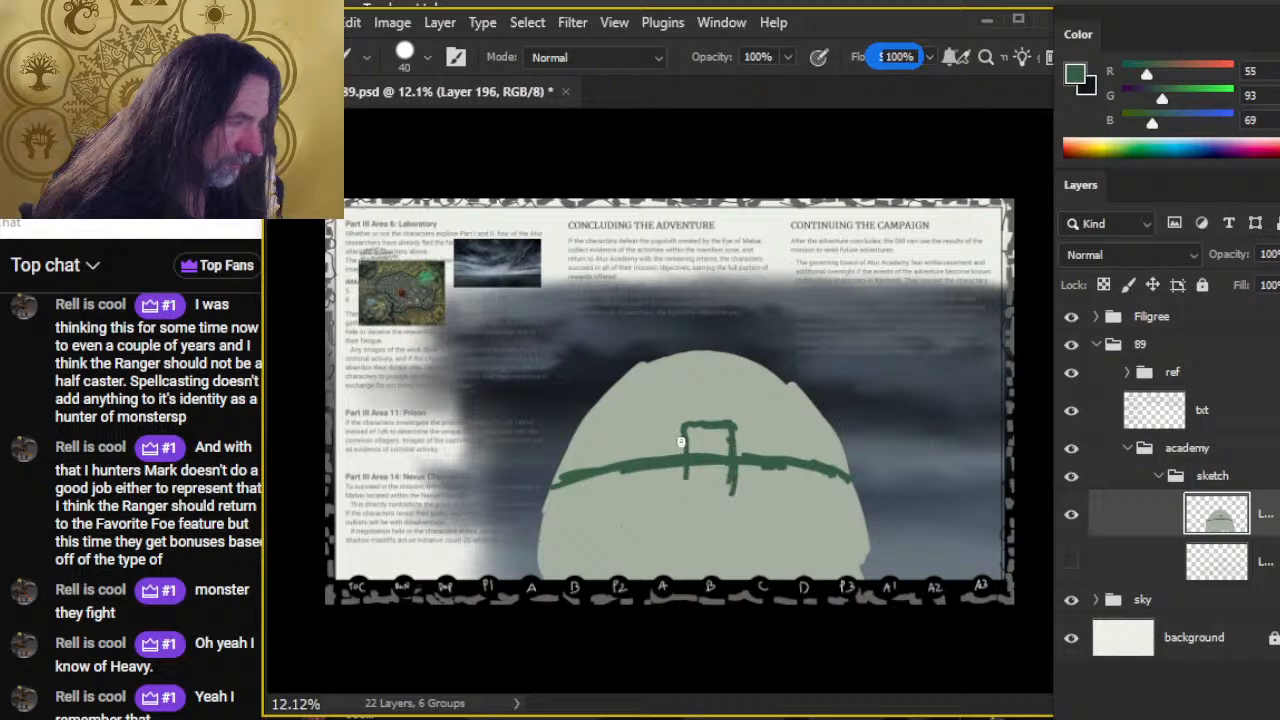
{"action": "mouse_move", "coordinate": [681, 441]}
{"action": "left_mouse_down"}
{"action": "mouse_move", "coordinate": [687, 530]}
{"action": "mouse_move", "coordinate": [683, 441]}
{"action": "mouse_move", "coordinate": [666, 572]}
{"action": "left_mouse_up"}
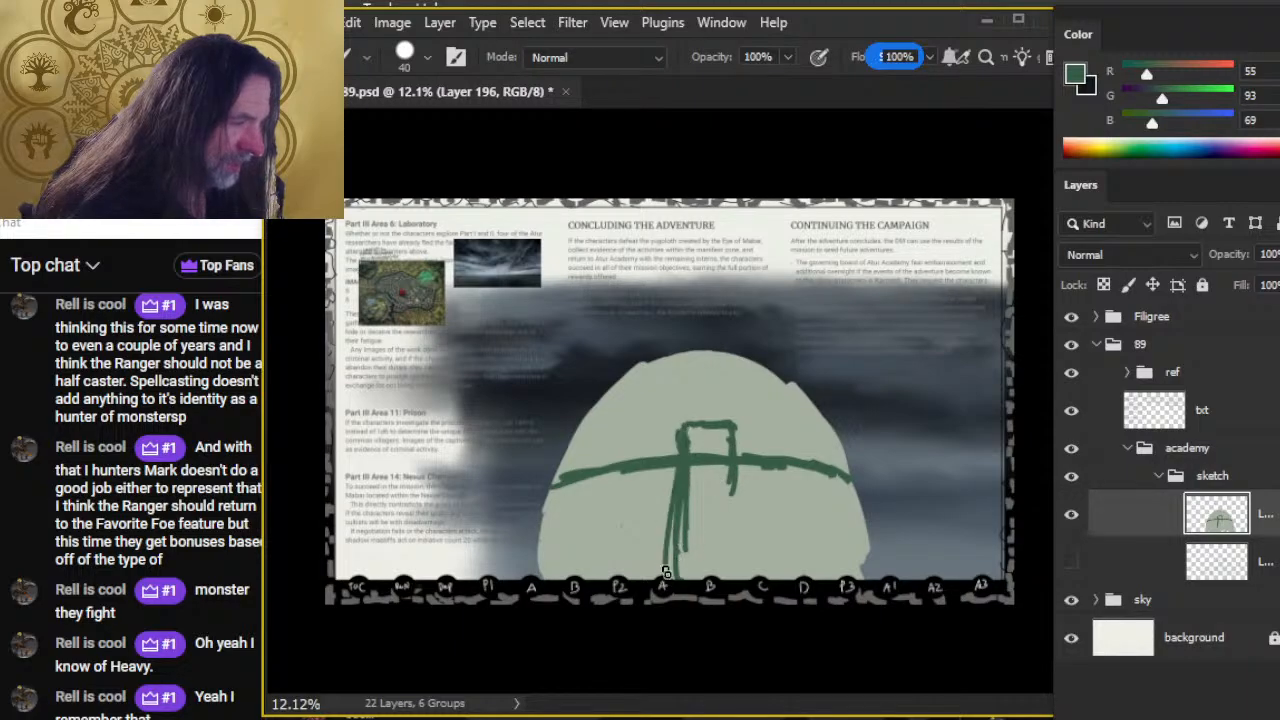
{"action": "mouse_move", "coordinate": [731, 445]}
{"action": "left_mouse_down"}
{"action": "mouse_move", "coordinate": [745, 530]}
{"action": "mouse_move", "coordinate": [731, 425]}
{"action": "mouse_move", "coordinate": [762, 566]}
{"action": "left_mouse_up"}
{"action": "left_click_drag", "start_coordinate": [688, 428], "coordinate": [674, 569]}
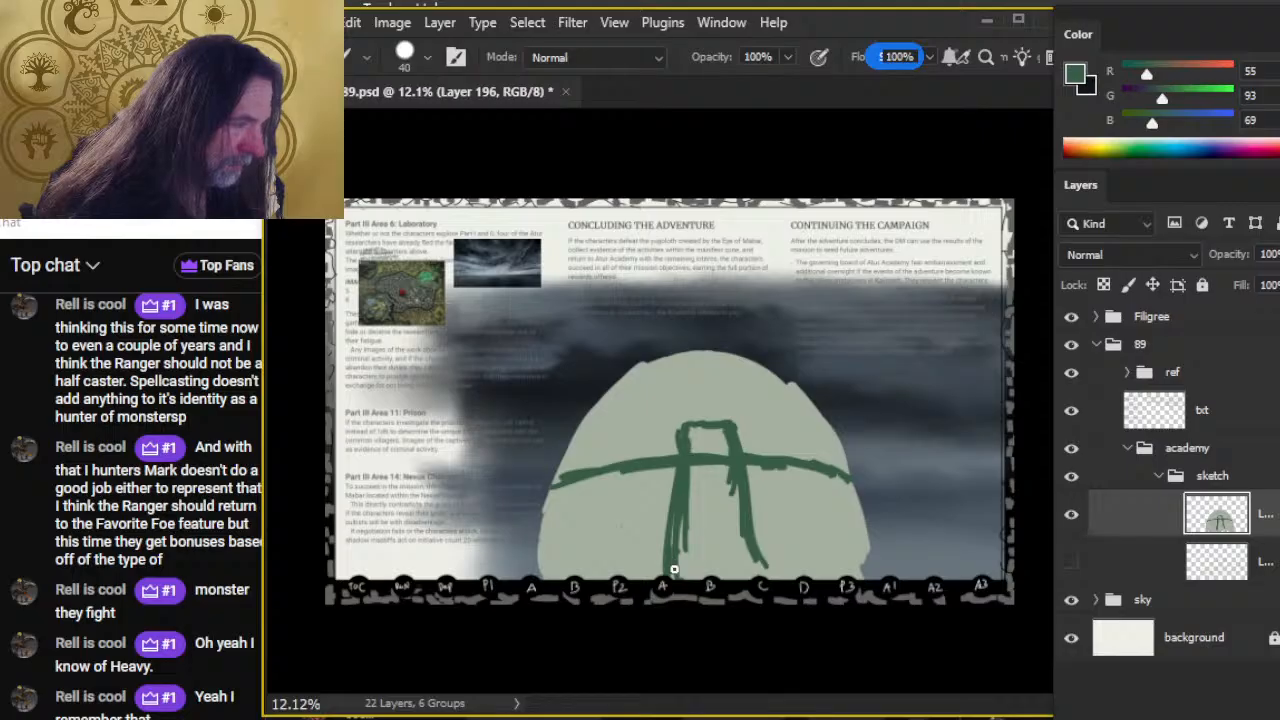
Smudge the inside of the central tower downward at 40% strength to blend away the band crossing it.
{"action": "key", "text": "e"}
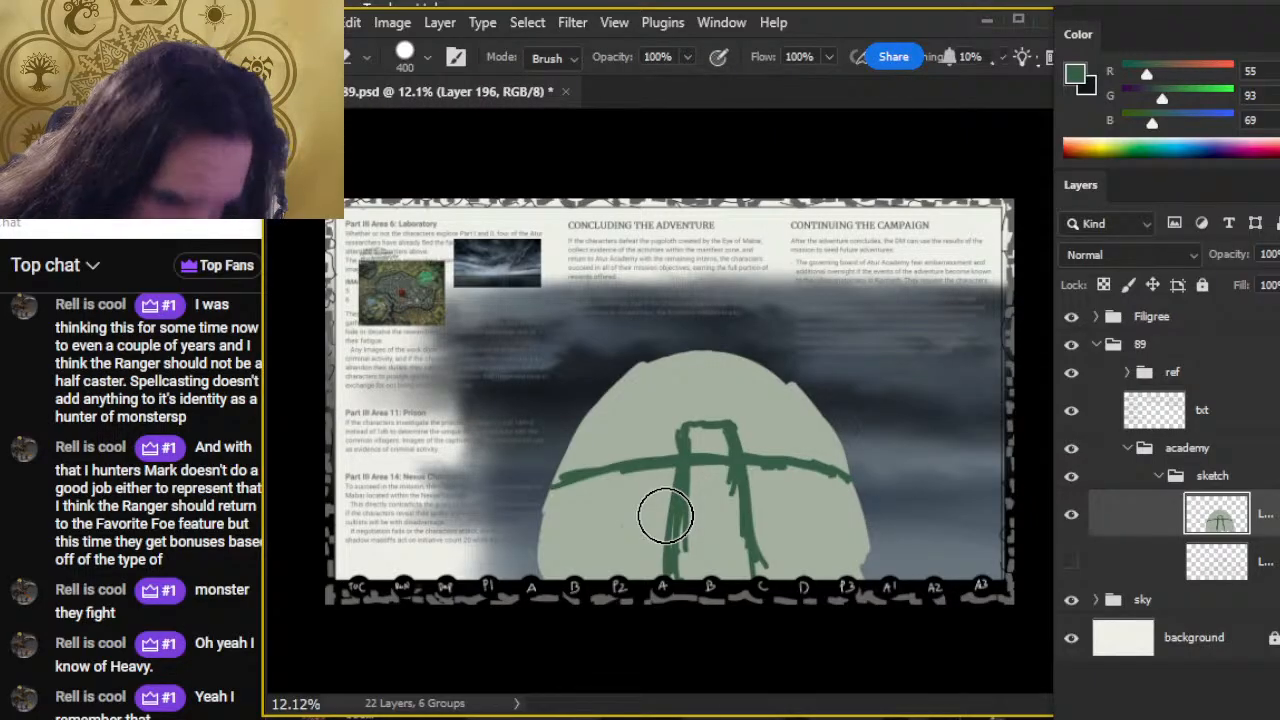
{"action": "key", "text": "r"}
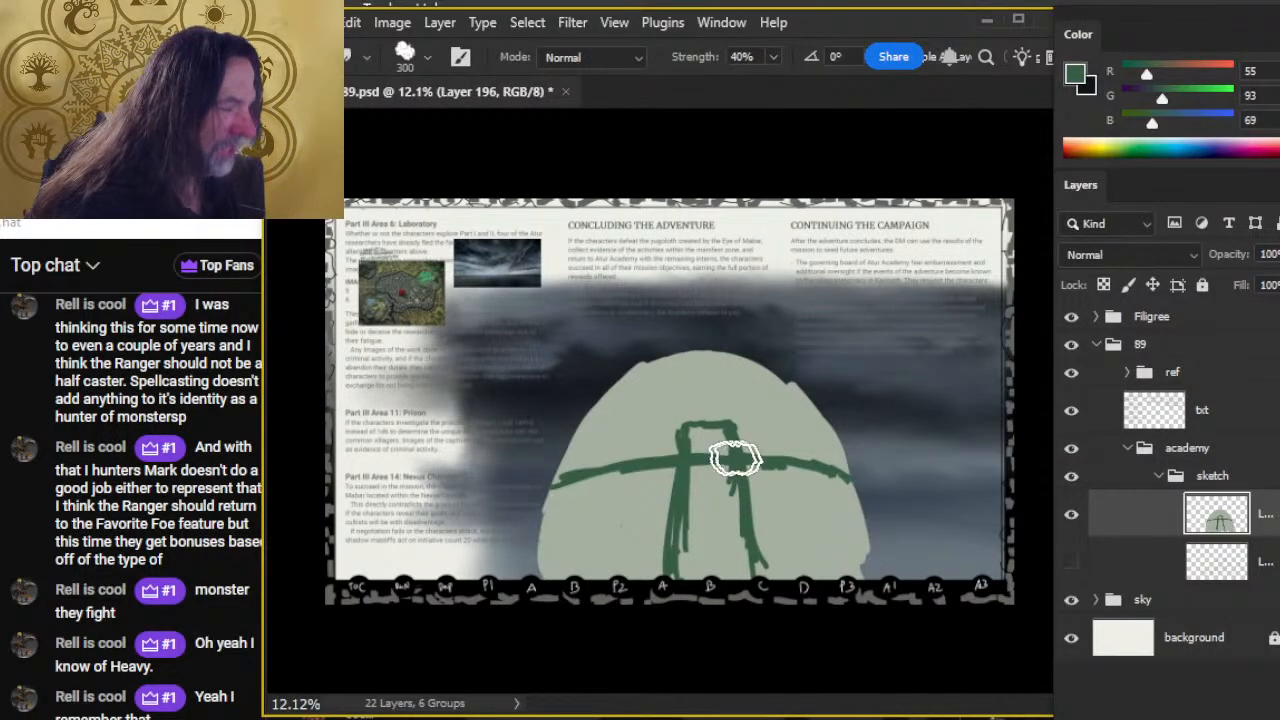
{"action": "mouse_move", "coordinate": [703, 460]}
{"action": "left_mouse_down"}
{"action": "mouse_move", "coordinate": [717, 450]}
{"action": "mouse_move", "coordinate": [704, 505]}
{"action": "mouse_move", "coordinate": [705, 447]}
{"action": "mouse_move", "coordinate": [702, 520]}
{"action": "mouse_move", "coordinate": [722, 502]}
{"action": "mouse_move", "coordinate": [726, 534]}
{"action": "mouse_move", "coordinate": [696, 578]}
{"action": "left_mouse_up"}
Draw side tower outlines in dark green beyond the dome's left and right edges, running down to the bottom border.
{"action": "key", "text": "b"}
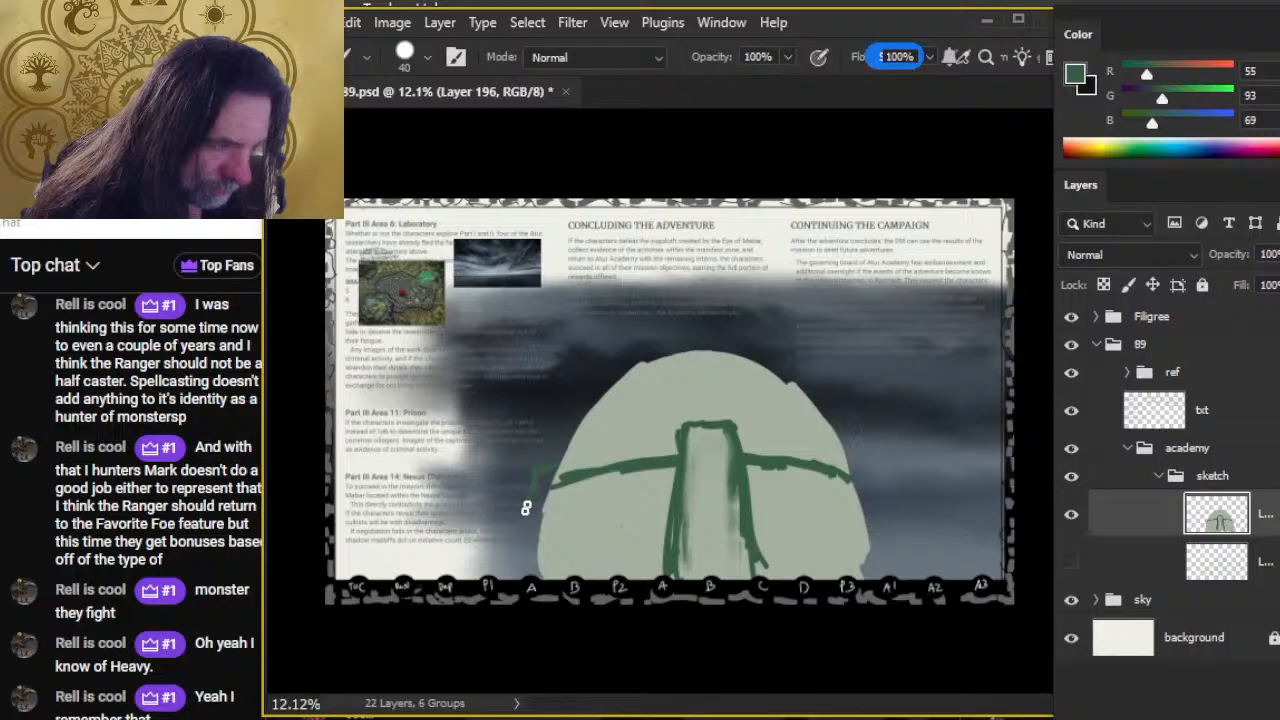
{"action": "left_click_drag", "start_coordinate": [515, 555], "coordinate": [532, 477]}
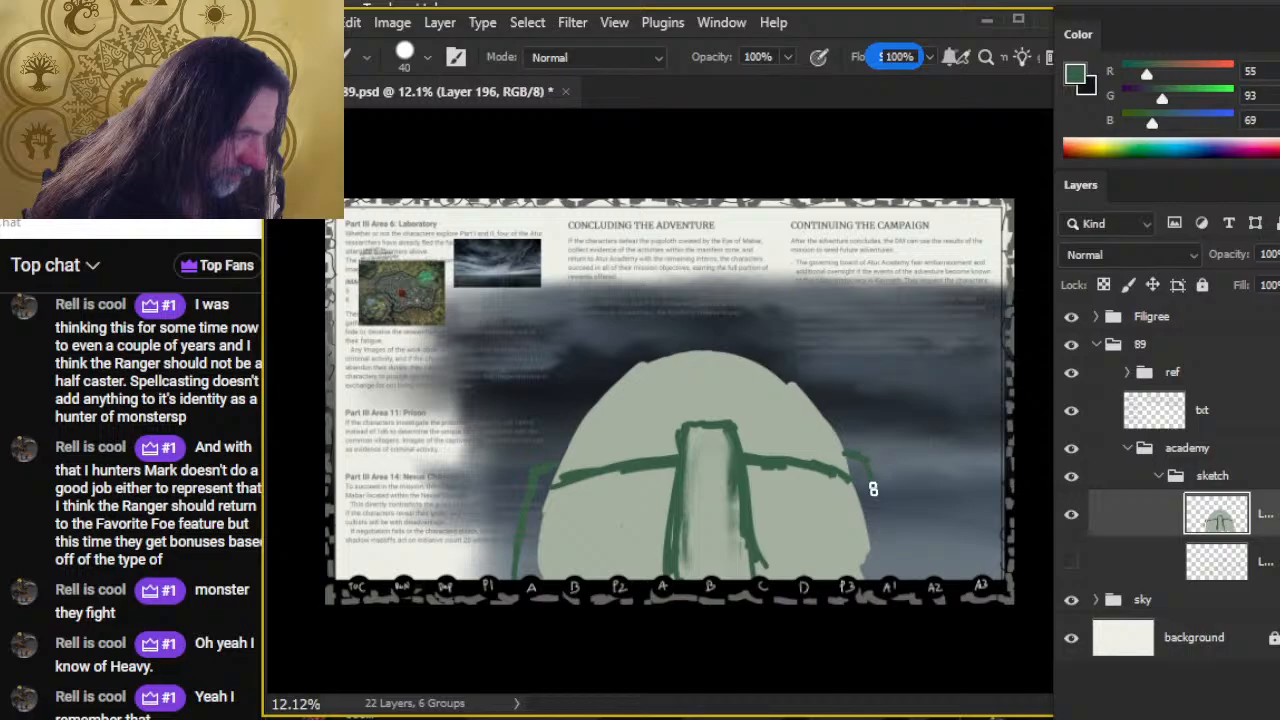
{"action": "left_click_drag", "start_coordinate": [867, 474], "coordinate": [884, 548]}
{"action": "left_click_drag", "start_coordinate": [873, 493], "coordinate": [885, 578]}
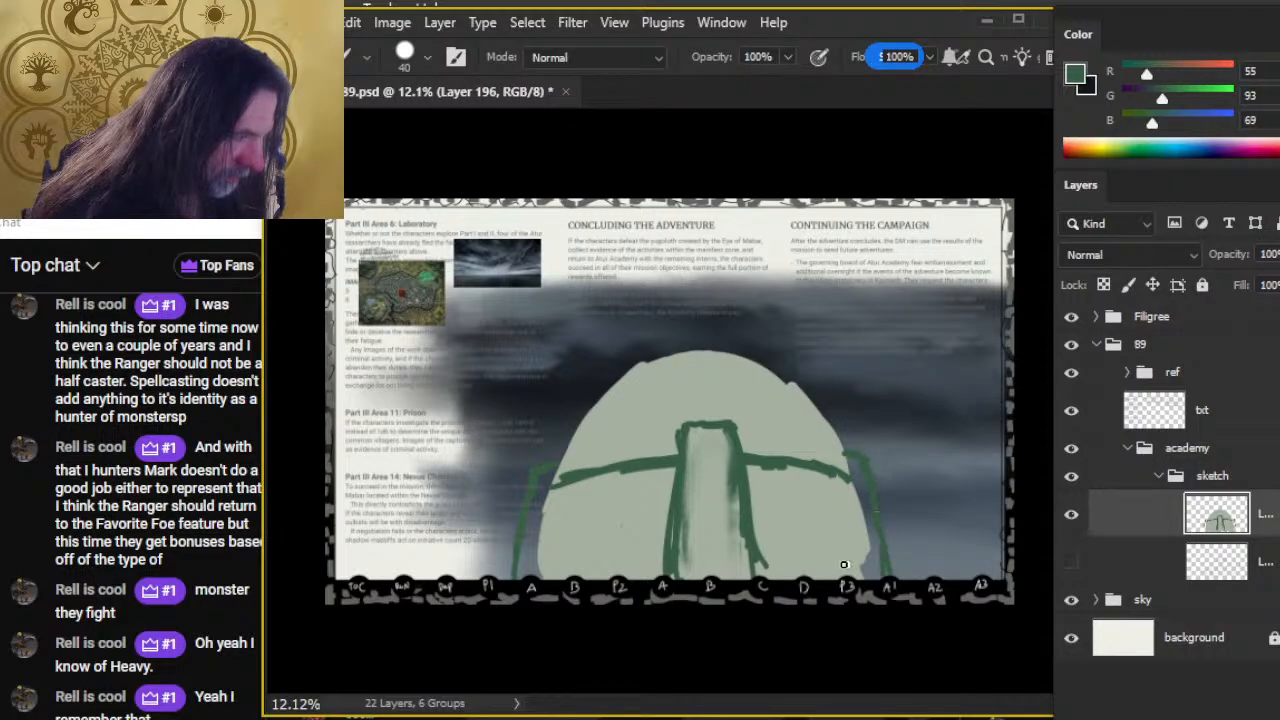
Sample a lighter green (RGB 127, 162, 132) from the domed building in the map reference.
{"action": "key", "text": "z"}
{"action": "left_click_drag", "start_coordinate": [374, 297], "coordinate": [531, 314]}
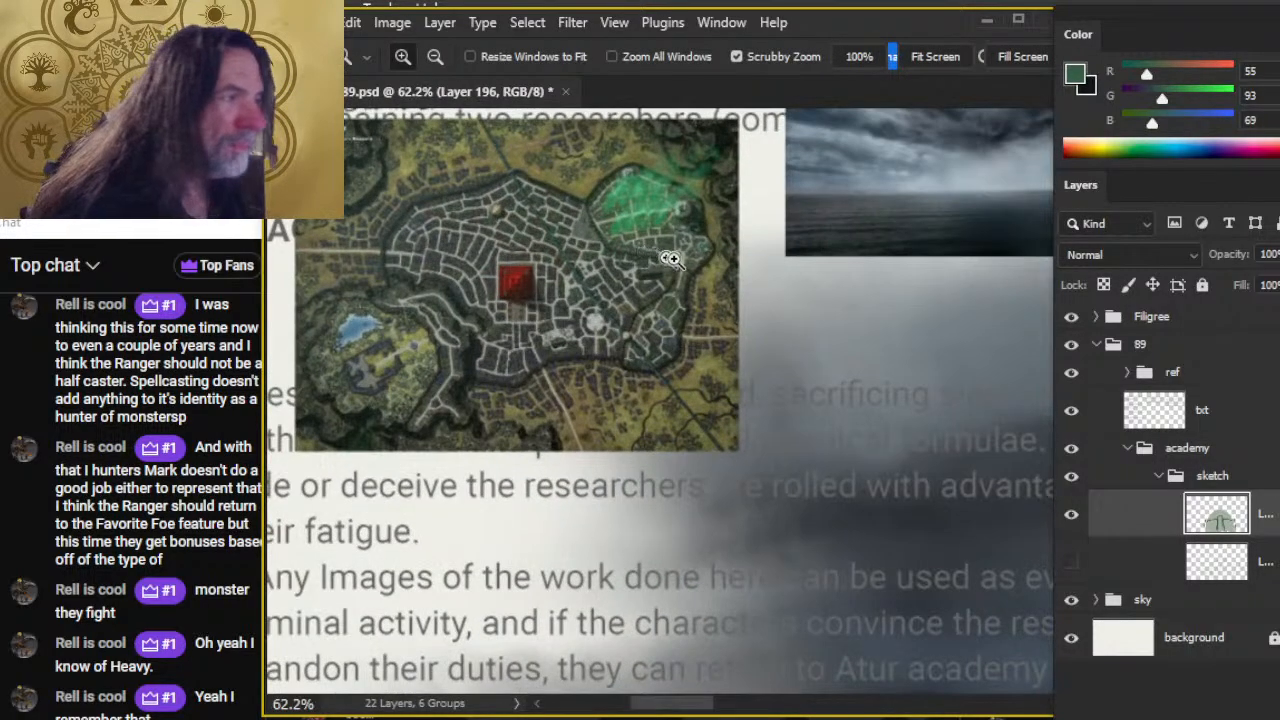
{"action": "mouse_move", "coordinate": [657, 258]}
{"action": "left_mouse_down"}
{"action": "mouse_move", "coordinate": [793, 281]}
{"action": "mouse_move", "coordinate": [705, 406]}
{"action": "left_mouse_up"}
{"action": "left_click_drag", "start_coordinate": [697, 261], "coordinate": [743, 268]}
{"action": "key", "text": "b"}
{"action": "left_click", "coordinate": [606, 208], "text": "alt"}
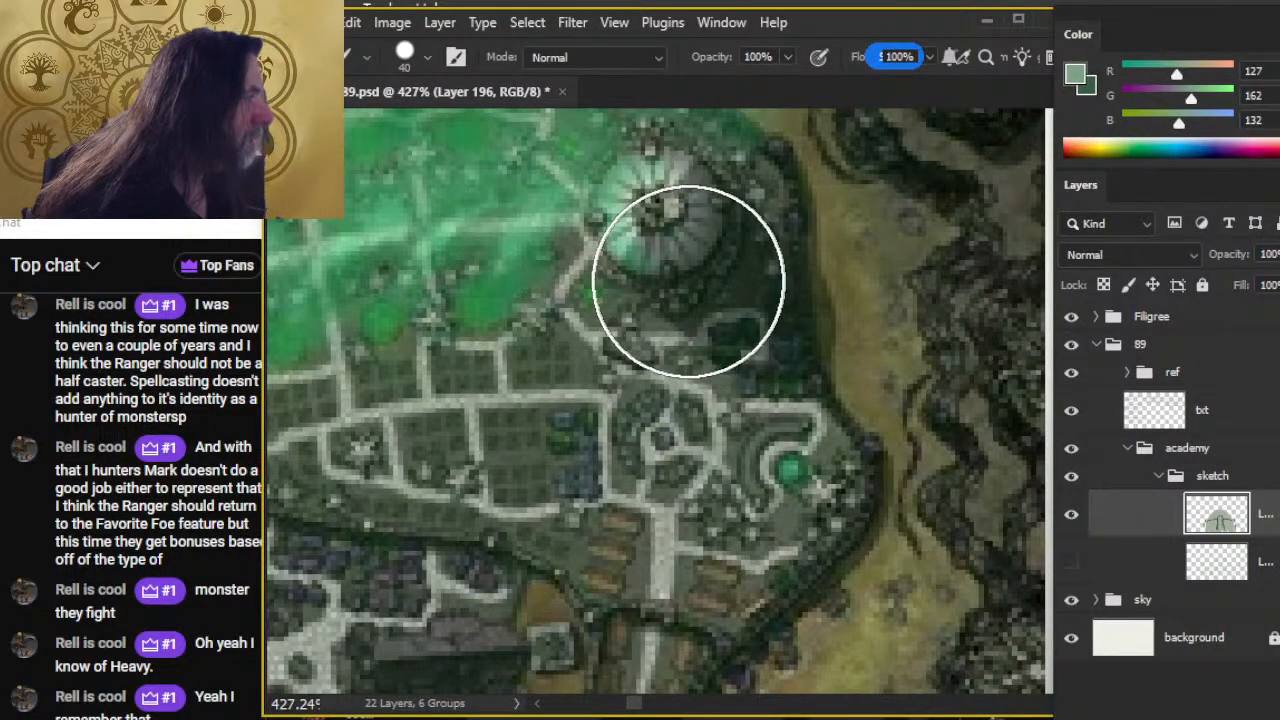
Examine the domed building and the surrounding city districts and terrain on the map reference.
{"action": "key", "text": "z"}
{"action": "left_click_drag", "start_coordinate": [830, 447], "coordinate": [783, 430]}
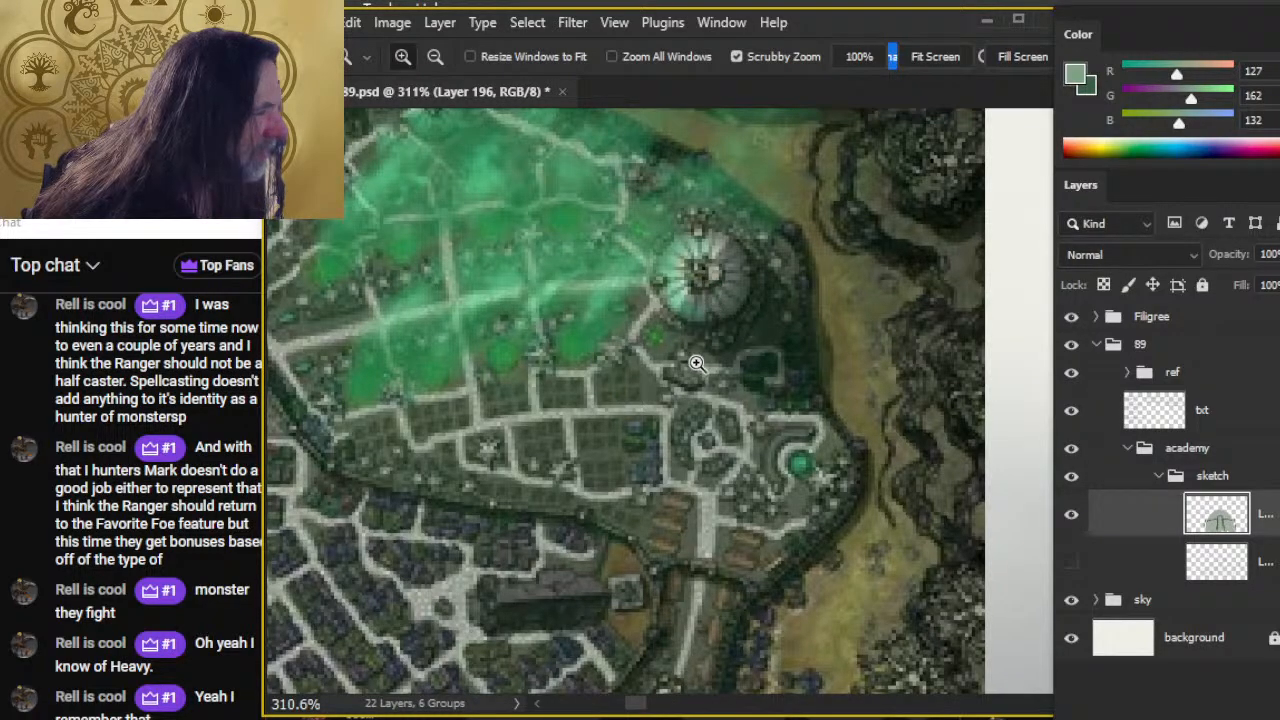
{"action": "left_click_drag", "start_coordinate": [700, 300], "coordinate": [720, 349]}
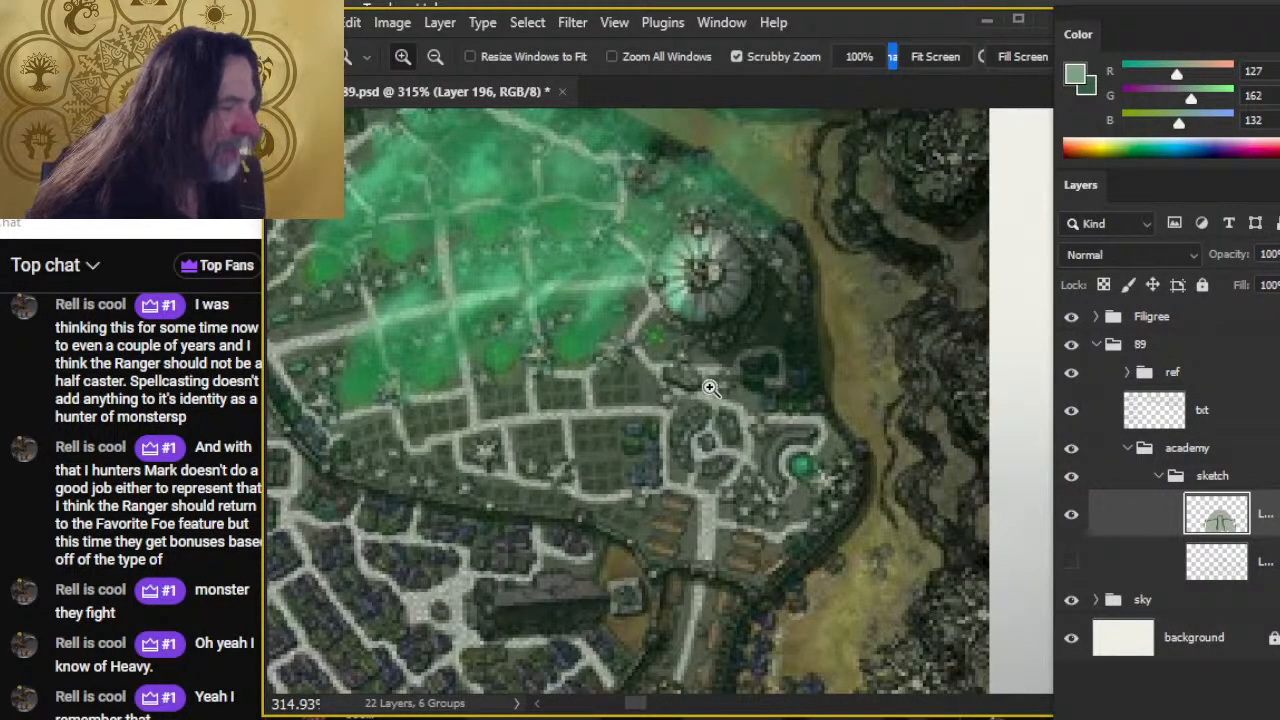
{"action": "left_click_drag", "start_coordinate": [771, 363], "coordinate": [744, 367]}
{"action": "left_click_drag", "start_coordinate": [553, 589], "coordinate": [666, 486]}
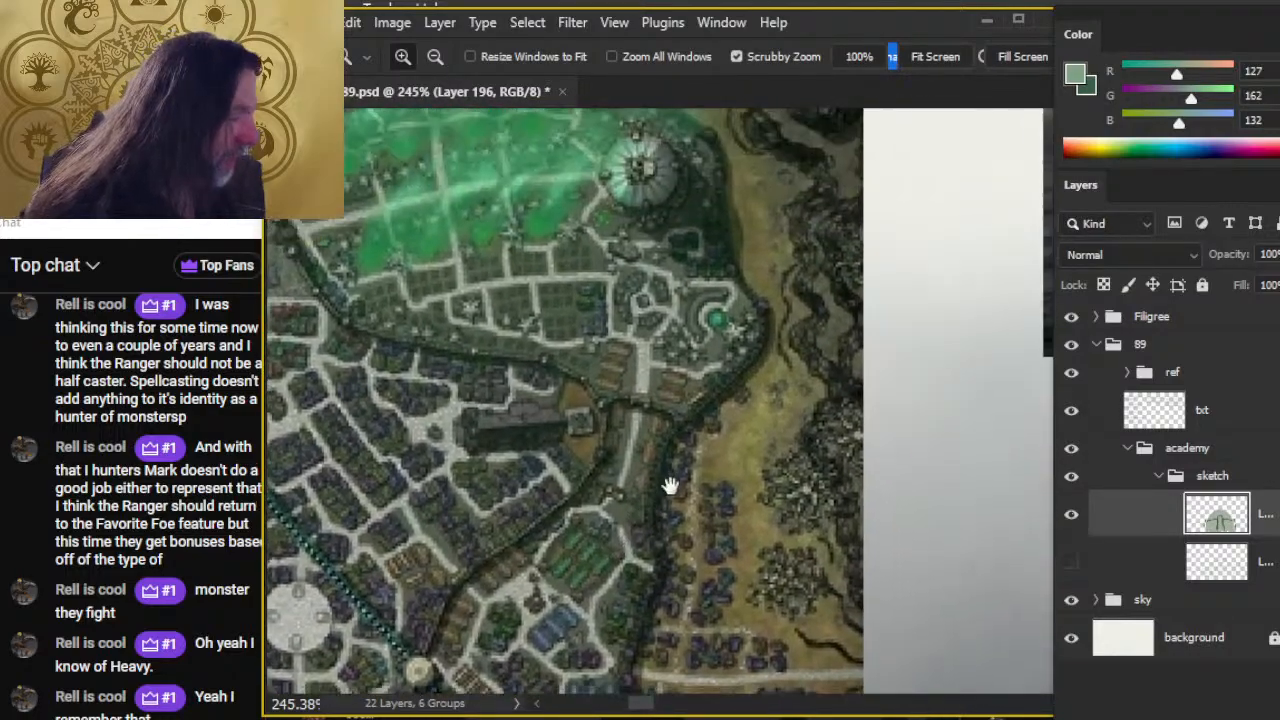
{"action": "left_click_drag", "start_coordinate": [729, 294], "coordinate": [713, 425]}
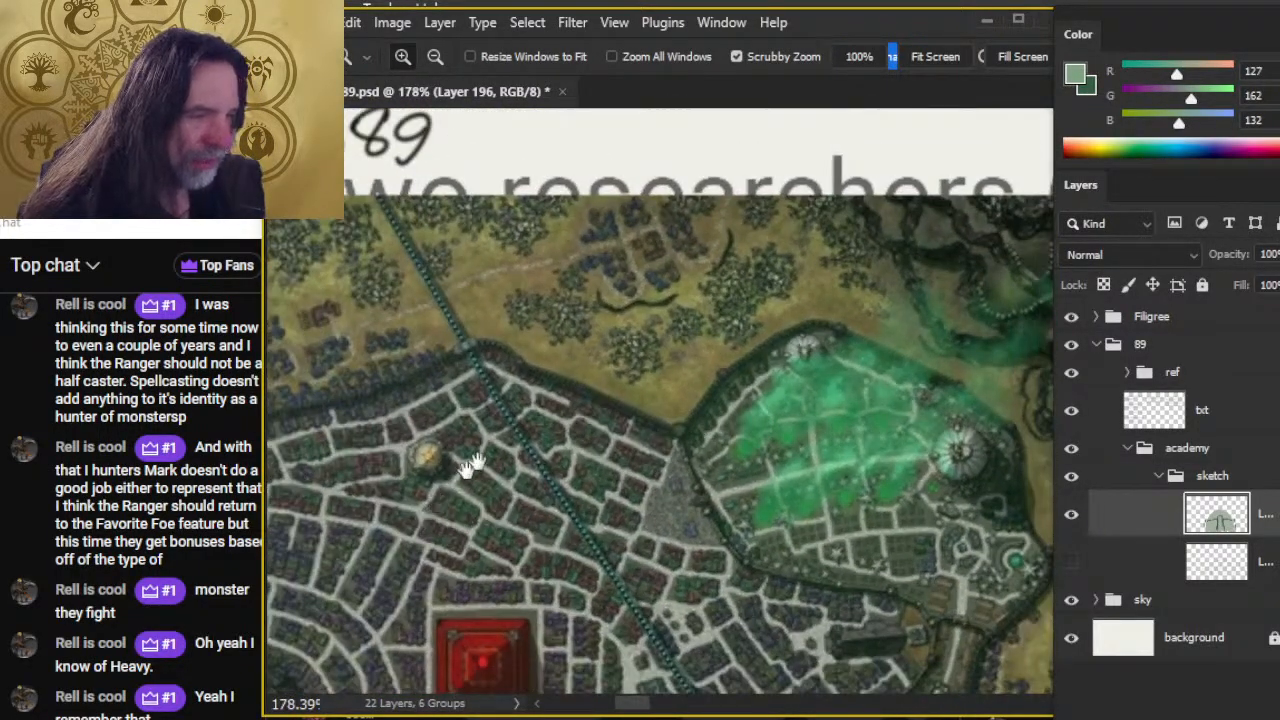
{"action": "left_click_drag", "start_coordinate": [470, 465], "coordinate": [340, 440]}
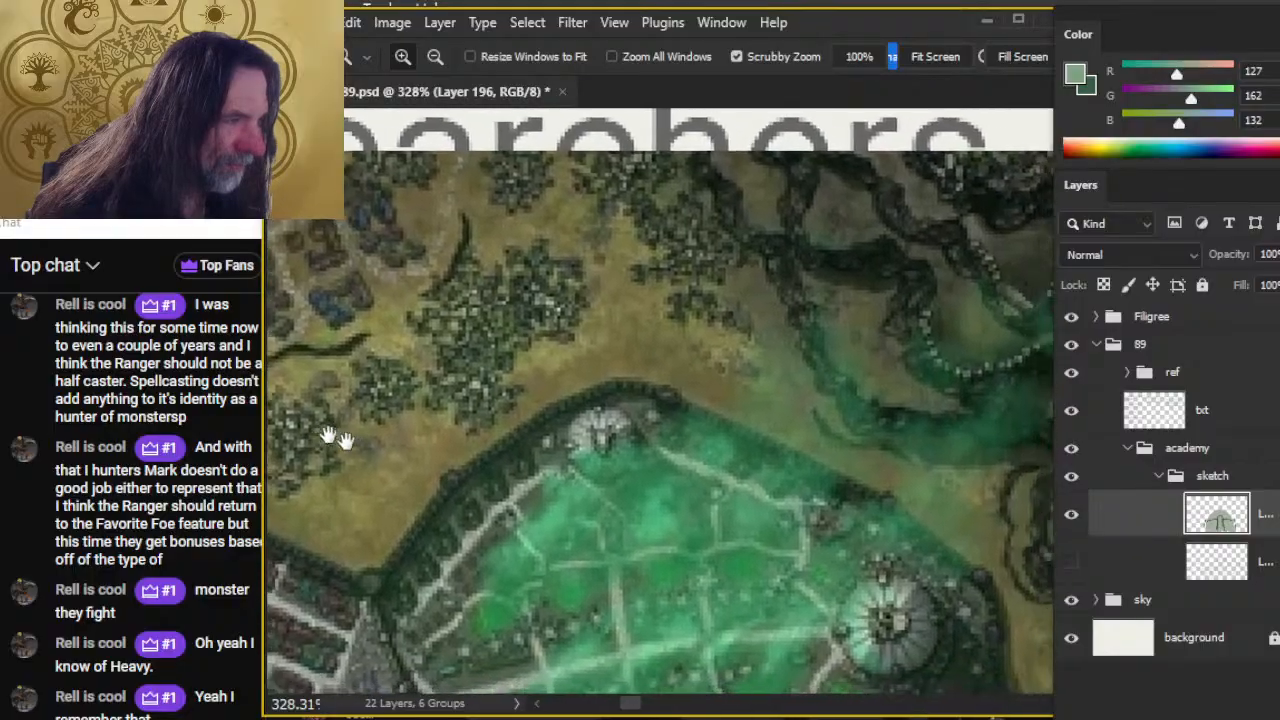
{"action": "left_click_drag", "start_coordinate": [914, 480], "coordinate": [608, 297]}
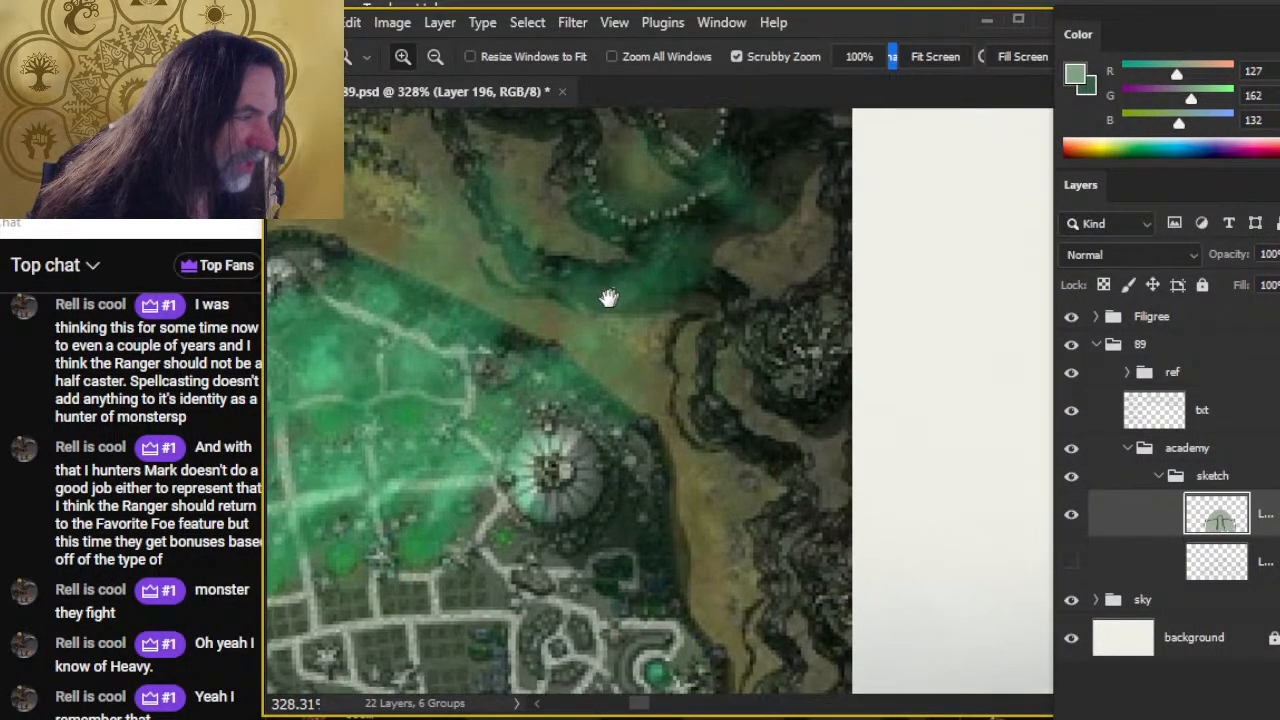
{"action": "left_click_drag", "start_coordinate": [606, 410], "coordinate": [615, 387]}
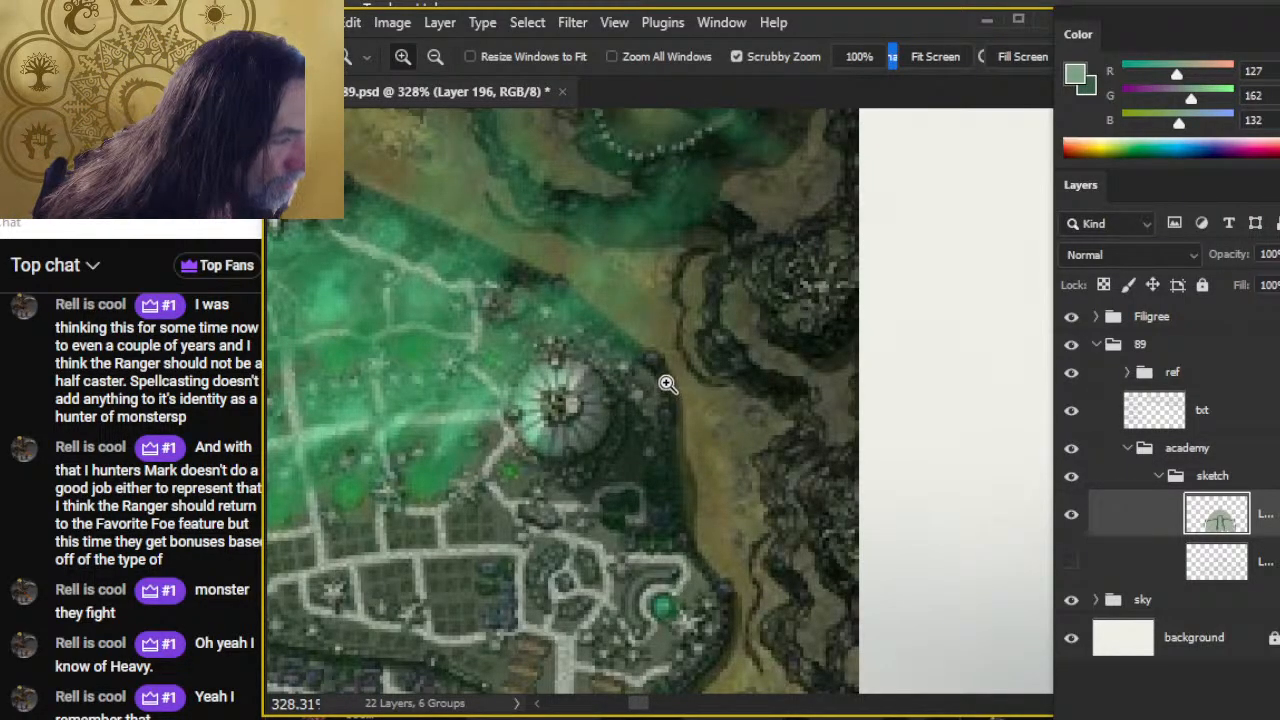
{"action": "scroll", "coordinate": [708, 426], "scroll_direction": "down", "scroll_amount": 8}
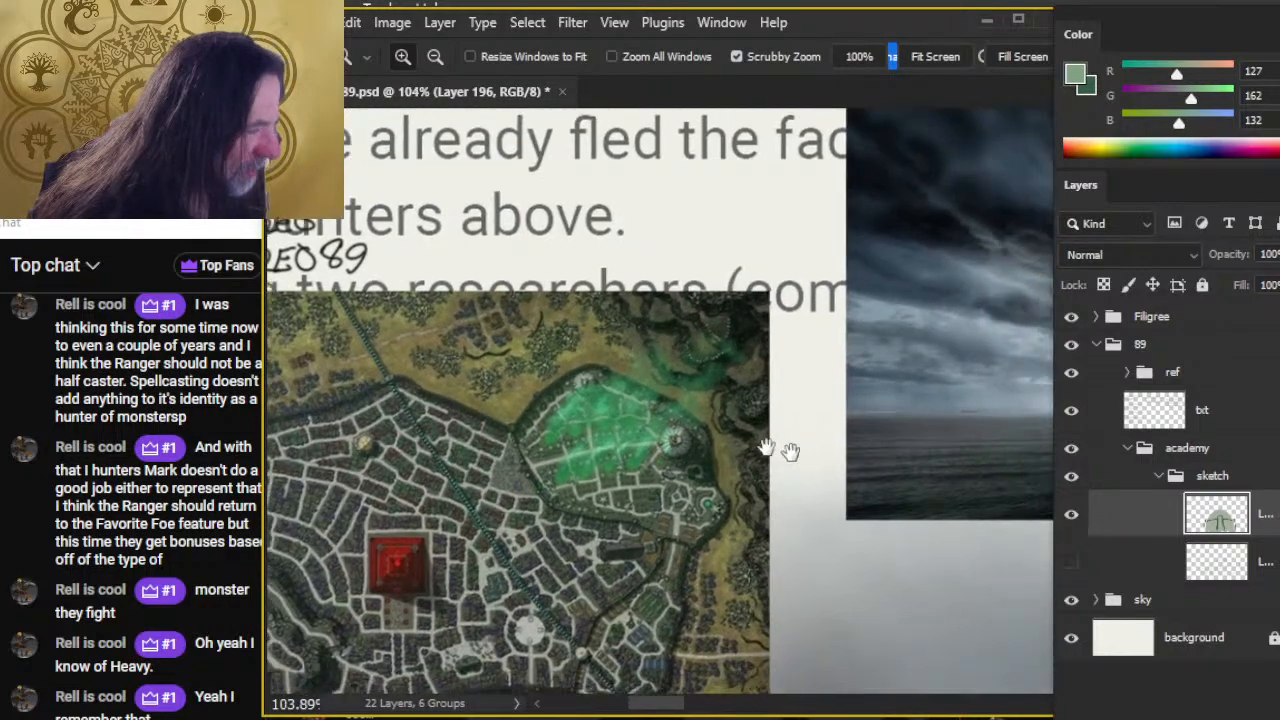
Swap back to the dark green and draw 10 px rib lines down the centre and left part of the dome's upper section.
{"action": "left_click_drag", "start_coordinate": [790, 452], "coordinate": [591, 406]}
{"action": "left_click_drag", "start_coordinate": [831, 466], "coordinate": [786, 374]}
{"action": "scroll", "coordinate": [851, 486], "scroll_direction": "down", "scroll_amount": 4}
{"action": "left_click_drag", "start_coordinate": [763, 471], "coordinate": [567, 347]}
{"action": "left_click_drag", "start_coordinate": [931, 543], "coordinate": [751, 489]}
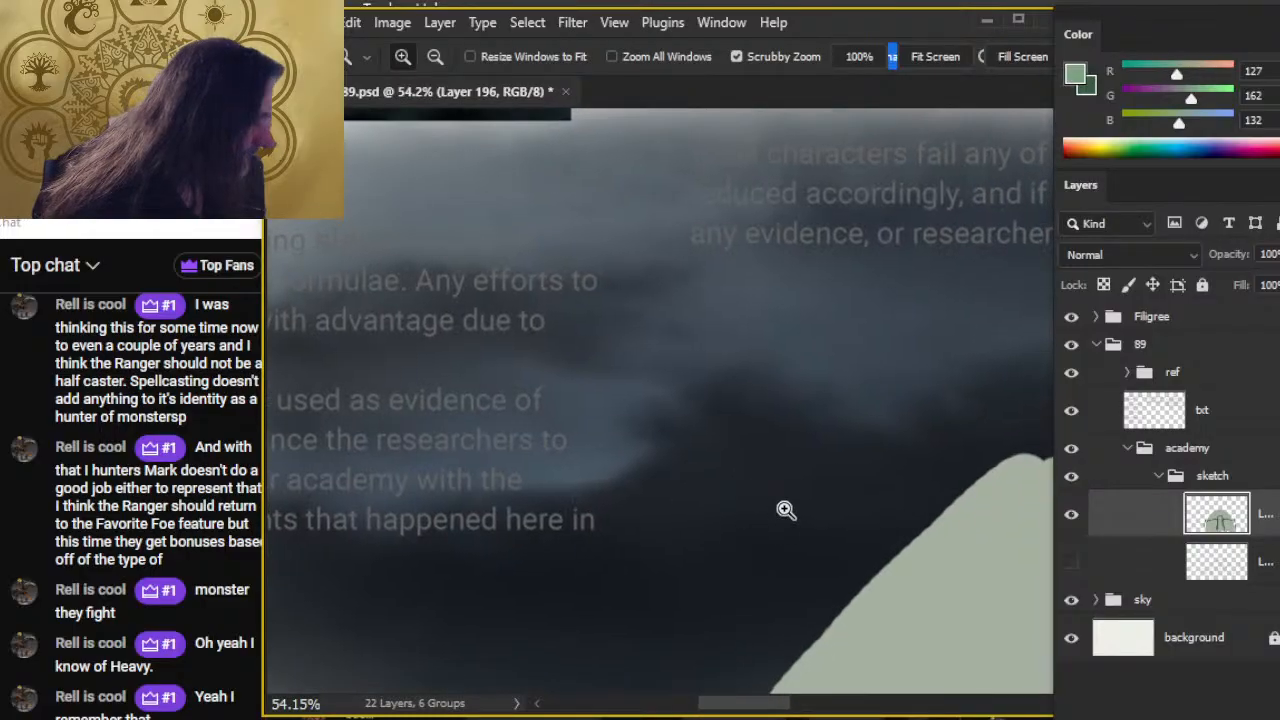
{"action": "scroll", "coordinate": [1000, 571], "scroll_direction": "down", "scroll_amount": 4}
{"action": "left_click_drag", "start_coordinate": [1000, 571], "coordinate": [603, 354]}
{"action": "key", "text": "x"}
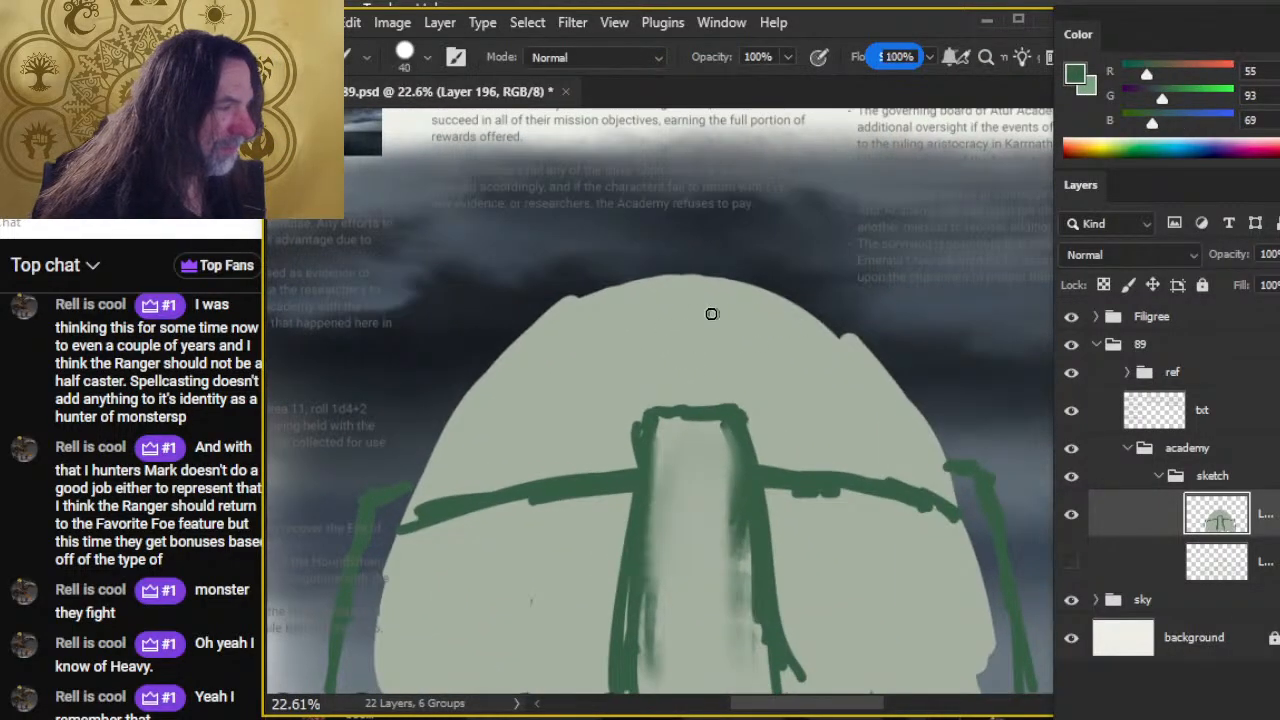
{"action": "left_click_drag", "start_coordinate": [683, 273], "coordinate": [697, 405]}
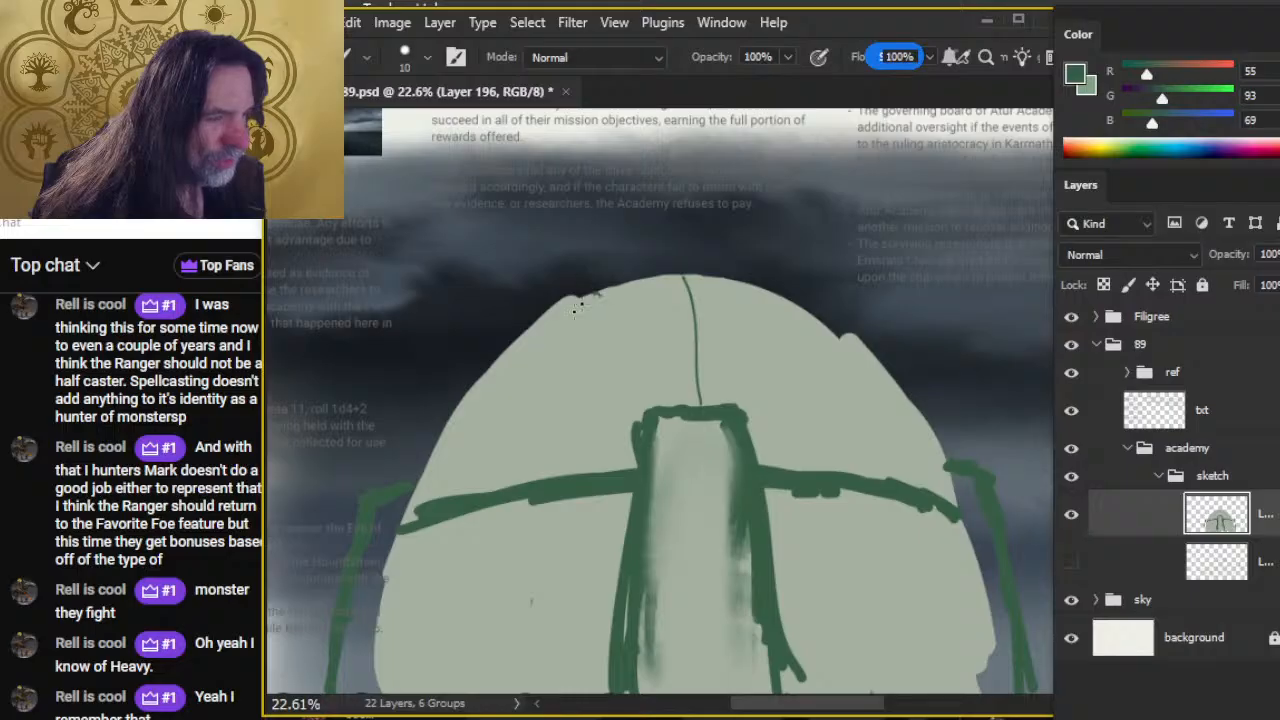
{"action": "left_click_drag", "start_coordinate": [595, 293], "coordinate": [495, 445]}
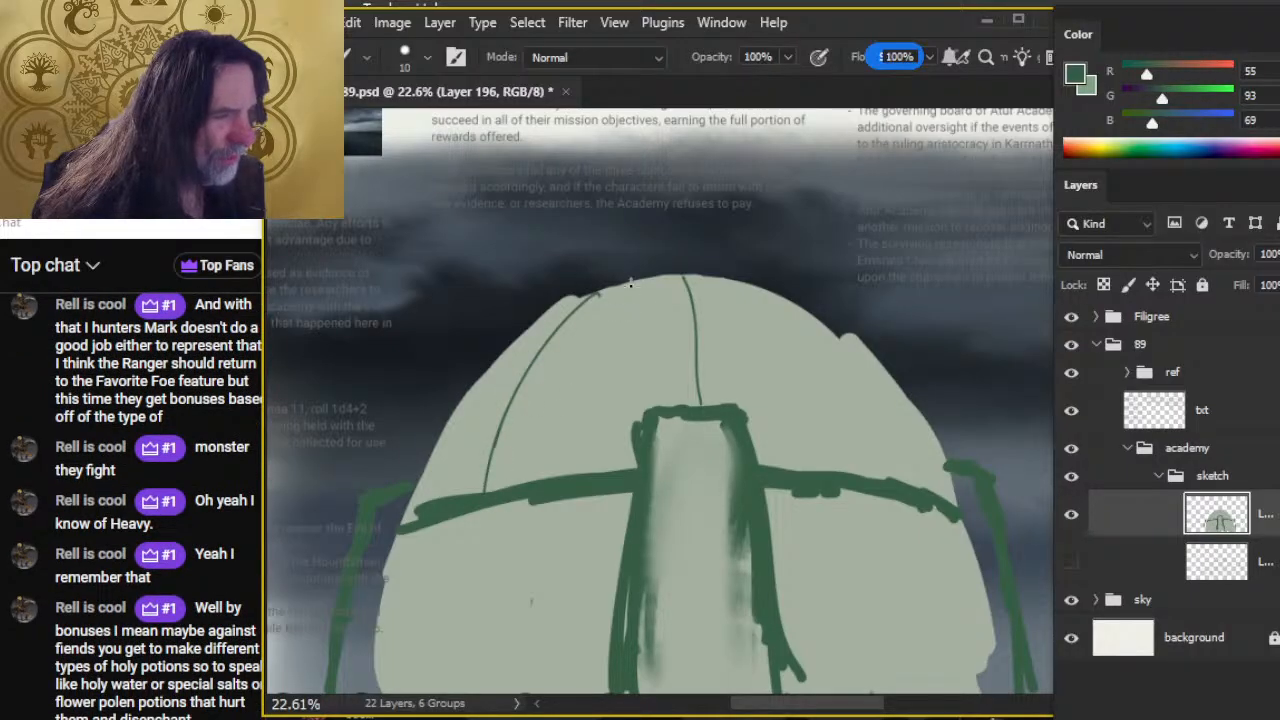
{"action": "left_click_drag", "start_coordinate": [630, 285], "coordinate": [574, 438]}
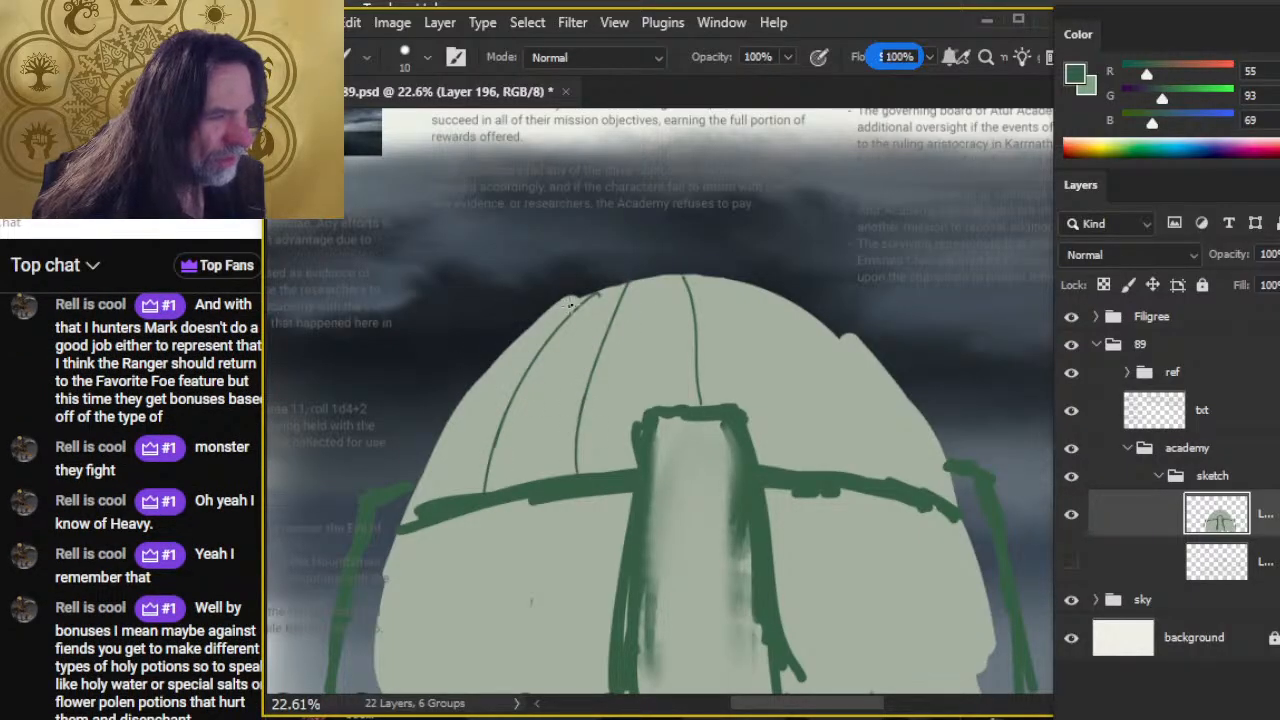
{"action": "left_click_drag", "start_coordinate": [493, 365], "coordinate": [440, 472]}
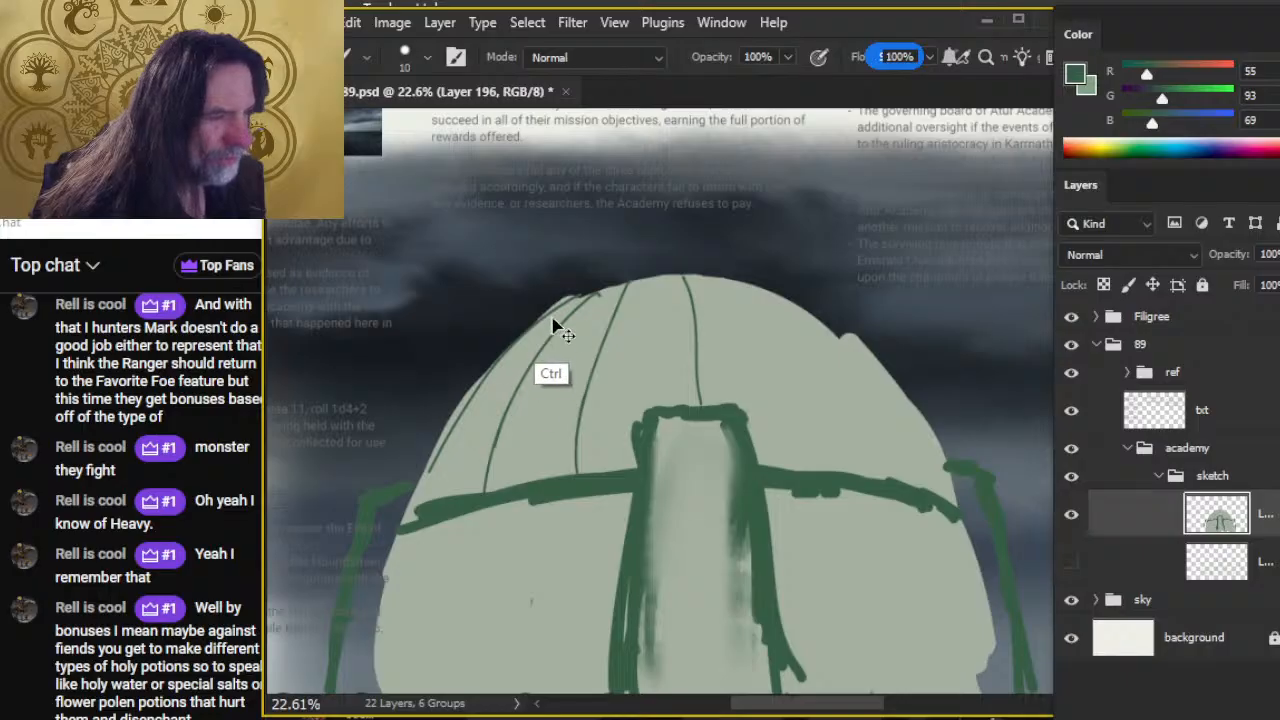
{"action": "key", "text": "ctrl+z"}
{"action": "left_click_drag", "start_coordinate": [582, 292], "coordinate": [436, 496]}
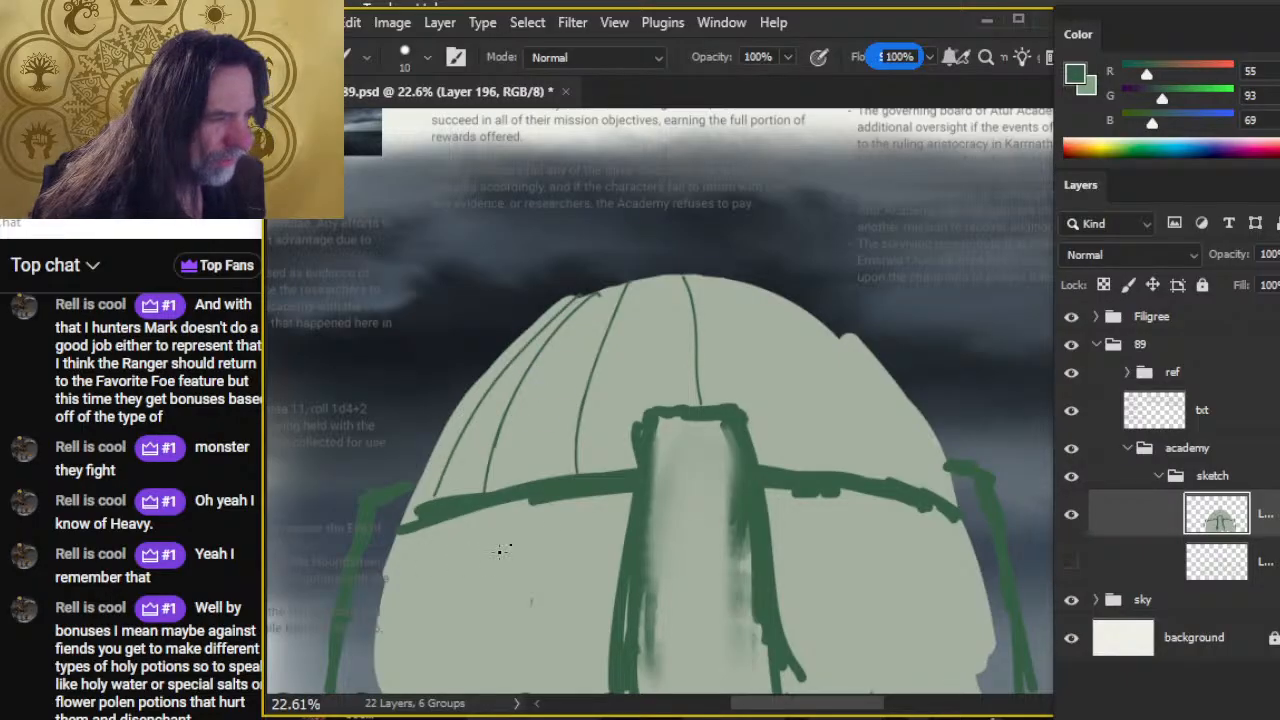
{"action": "key", "text": "ctrl+z"}
Draw the outermost left rib curving from the dome's upper left down to the left end of the band.
{"action": "left_click_drag", "start_coordinate": [587, 291], "coordinate": [420, 504]}
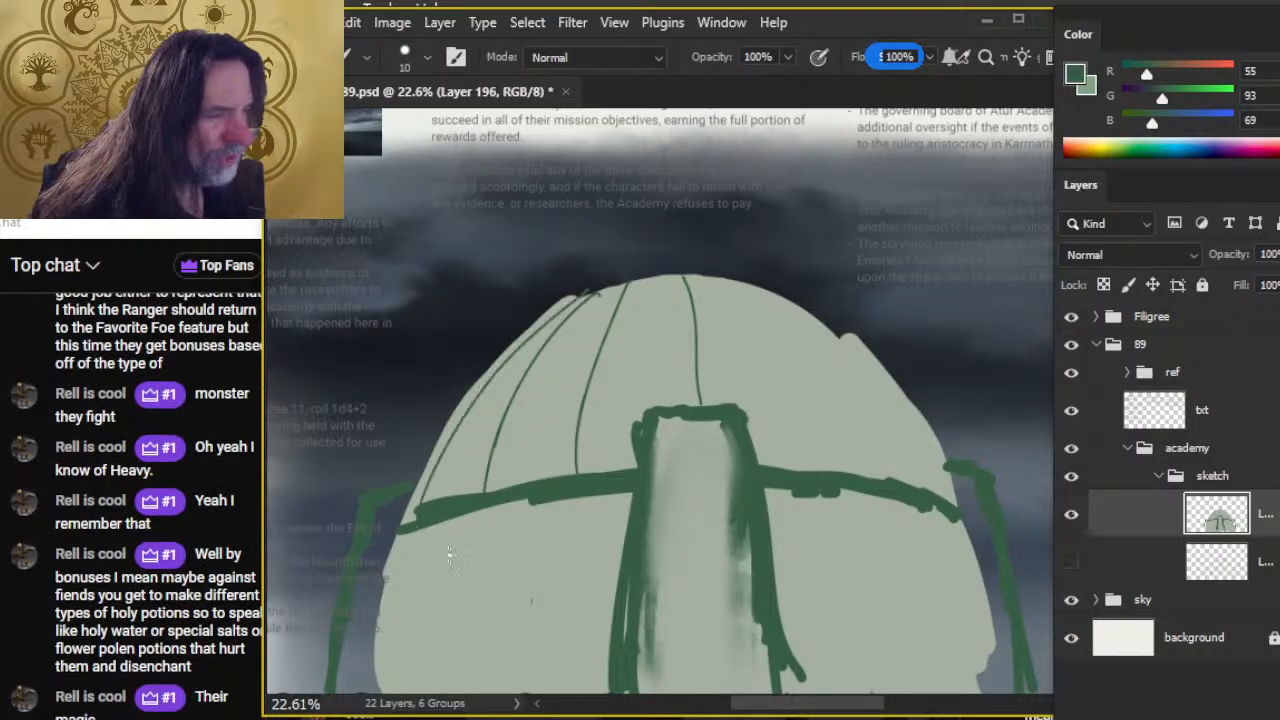
{"action": "key", "text": "z"}
{"action": "scroll", "coordinate": [712, 481], "scroll_direction": "down", "scroll_amount": 4}
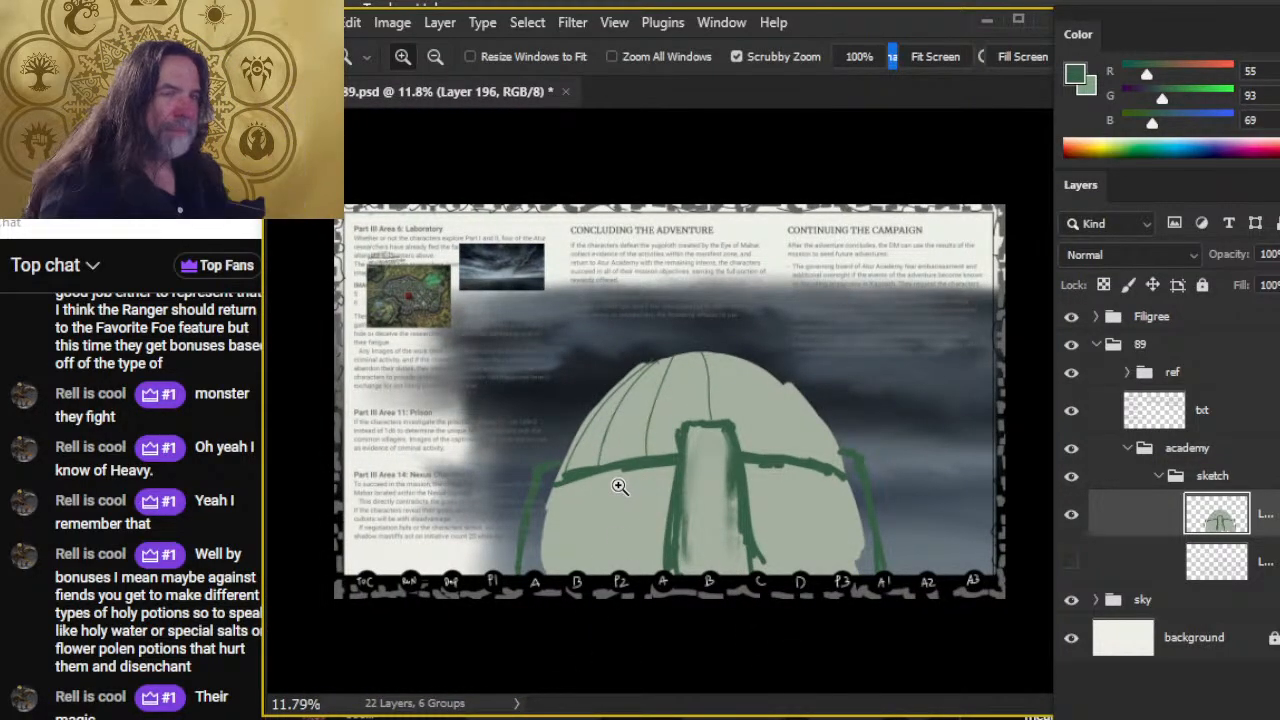
Lasso the left half of the dome and copy it to a new layer.
{"action": "key", "text": "l"}
{"action": "mouse_move", "coordinate": [536, 315]}
{"action": "left_mouse_down"}
{"action": "mouse_move", "coordinate": [670, 690]}
{"action": "mouse_move", "coordinate": [722, 572]}
{"action": "mouse_move", "coordinate": [703, 292]}
{"action": "mouse_move", "coordinate": [508, 347]}
{"action": "left_mouse_up"}
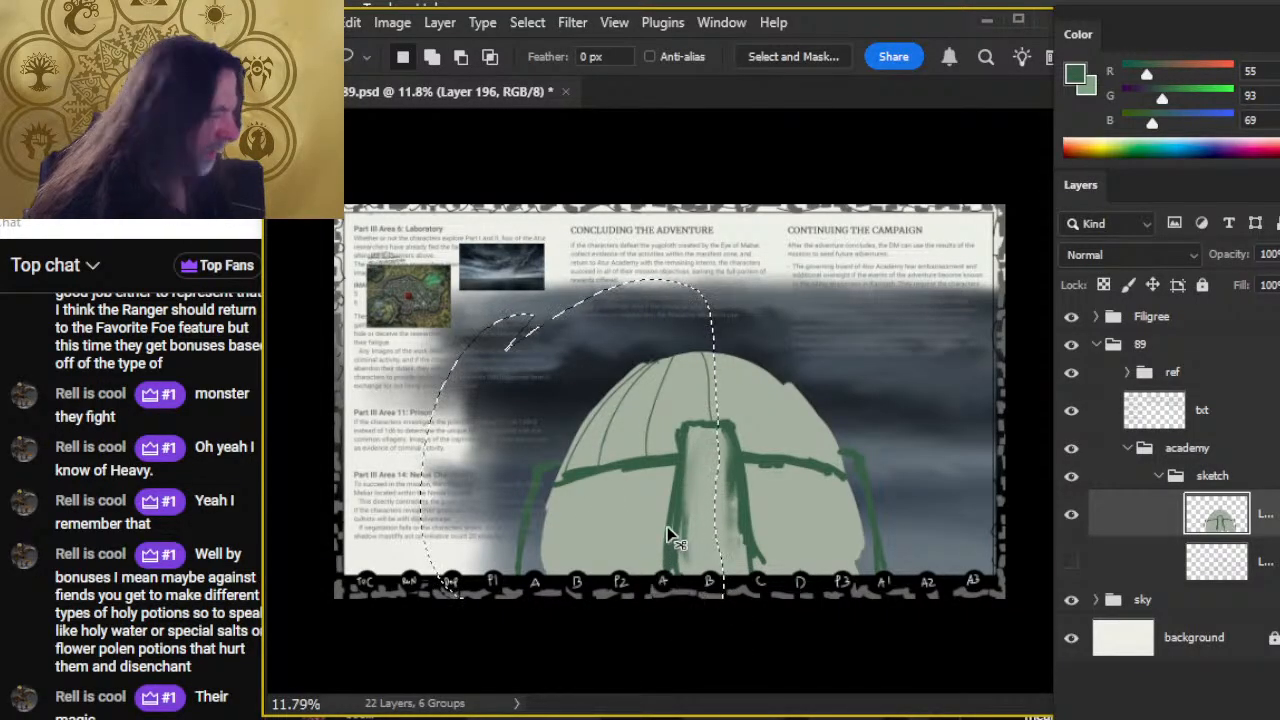
{"action": "key", "text": "ctrl+j"}
Flip the copied dome half horizontally using Free Transform.
{"action": "right_click", "coordinate": [638, 450]}
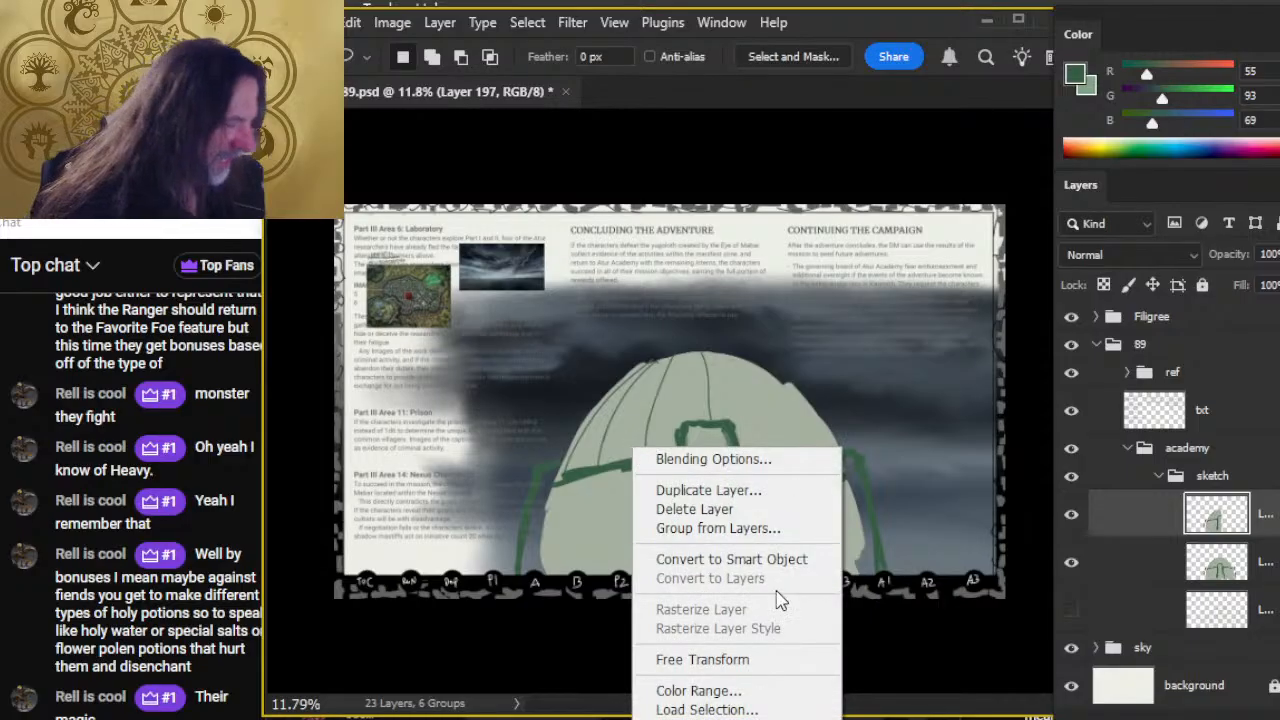
{"action": "left_click", "coordinate": [730, 664]}
{"action": "right_click", "coordinate": [695, 312]}
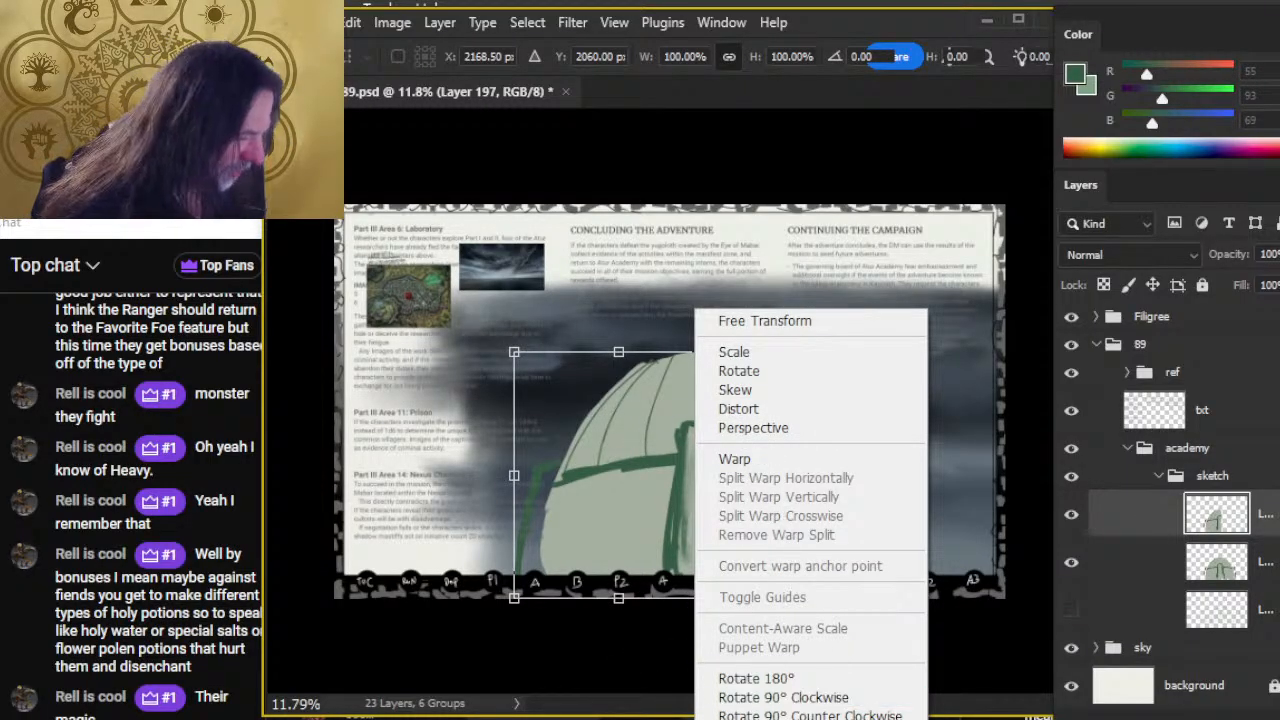
{"action": "left_click", "coordinate": [764, 719]}
{"action": "key", "text": "Return"}
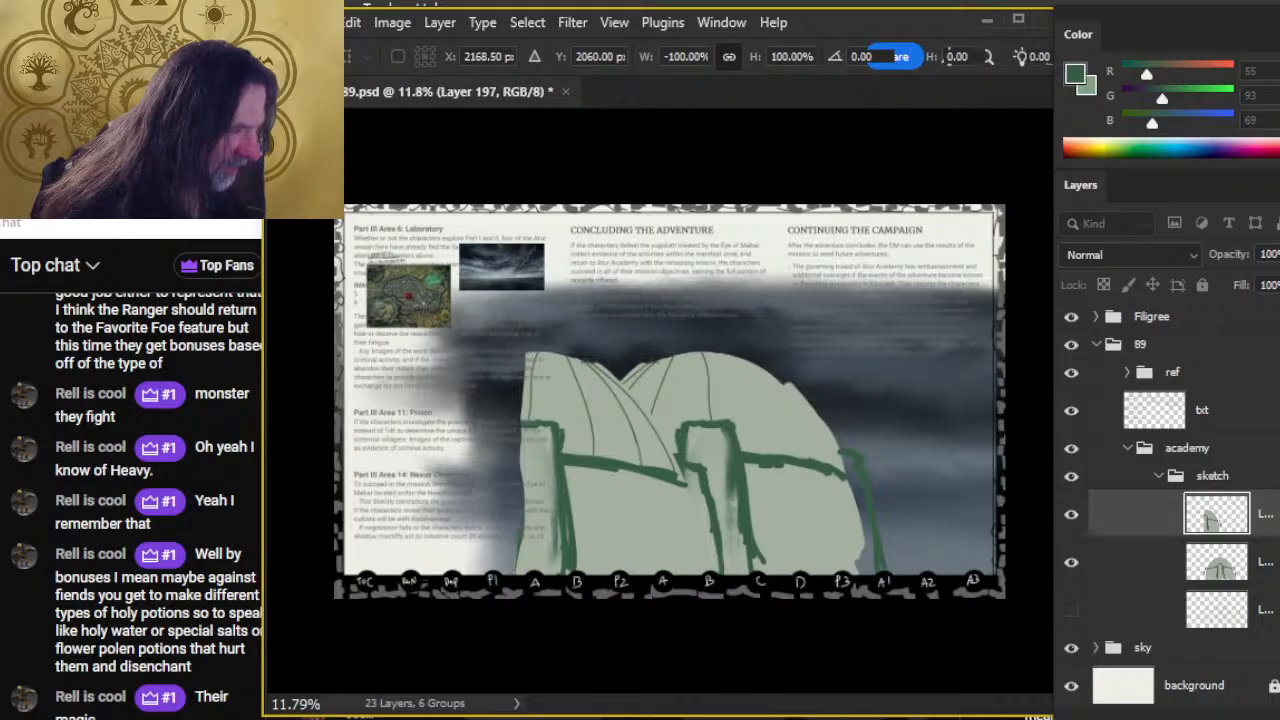
Move the flipped dome half right until it lines up as the dome's mirrored right half.
{"action": "key", "text": "v"}
{"action": "key", "text": "shift+Right"}
{"action": "key", "text": "shift+Right"}
{"action": "key", "text": "shift+Right"}
{"action": "key", "text": "shift+Right"}
{"action": "key", "text": "shift+Right"}
{"action": "key", "text": "shift+Right"}
{"action": "key", "text": "shift+Right"}
{"action": "key", "text": "shift+Right"}
{"action": "key", "text": "shift+Right"}
{"action": "key", "text": "shift+Right"}
{"action": "key", "text": "shift+Right"}
{"action": "key", "text": "shift+Right"}
{"action": "key", "text": "shift+Right"}
{"action": "key", "text": "shift+Right"}
{"action": "key", "text": "shift+Right"}
{"action": "key", "text": "shift+Right"}
{"action": "key", "text": "shift+Right"}
{"action": "key", "text": "shift+Right"}
{"action": "key", "text": "shift+Right"}
{"action": "key", "text": "shift+Right"}
{"action": "key", "text": "shift+Right"}
{"action": "key", "text": "shift+Right"}
{"action": "key", "text": "shift+Right"}
{"action": "key", "text": "shift+Right"}
{"action": "key", "text": "shift+Right"}
{"action": "key", "text": "shift+Right"}
{"action": "key", "text": "shift+Right"}
{"action": "key", "text": "shift+Right"}
{"action": "key", "text": "shift+Right"}
{"action": "key", "text": "shift+Right"}
{"action": "key", "text": "shift+Right"}
{"action": "key", "text": "shift+Right"}
{"action": "key", "text": "shift+Right"}
{"action": "key", "text": "shift+Right"}
{"action": "key", "text": "shift+Right"}
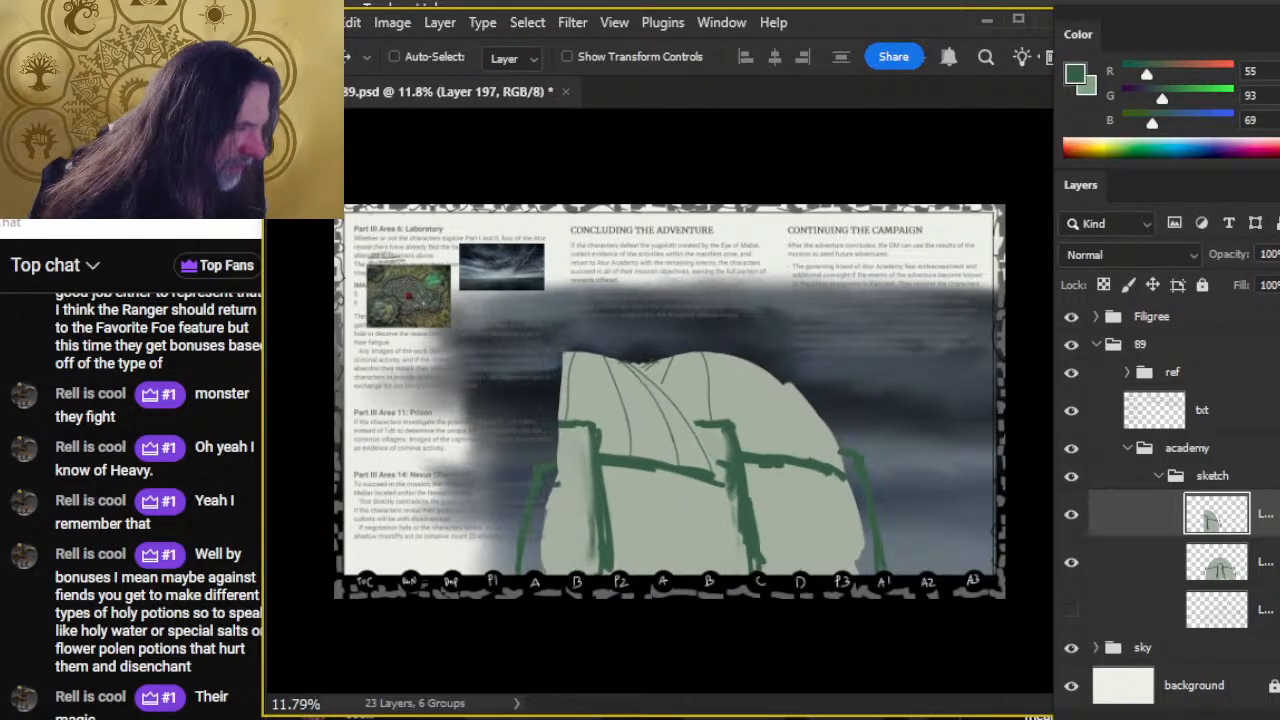
{"action": "key", "text": "shift+Right"}
{"action": "key", "text": "shift+Right"}
{"action": "key", "text": "shift+Right"}
{"action": "key", "text": "shift+Right"}
{"action": "key", "text": "shift+Right"}
{"action": "key", "text": "shift+Right"}
{"action": "key", "text": "shift+Right"}
{"action": "key", "text": "shift+Right"}
{"action": "key", "text": "shift+Right"}
{"action": "key", "text": "shift+Right"}
{"action": "key", "text": "shift+Right"}
{"action": "key", "text": "shift+Right"}
{"action": "key", "text": "shift+Right"}
{"action": "key", "text": "shift+Right"}
{"action": "key", "text": "shift+Right"}
{"action": "key", "text": "shift+Right"}
{"action": "key", "text": "shift+Right"}
{"action": "key", "text": "shift+Right"}
{"action": "key", "text": "shift+Right"}
{"action": "key", "text": "shift+Right"}
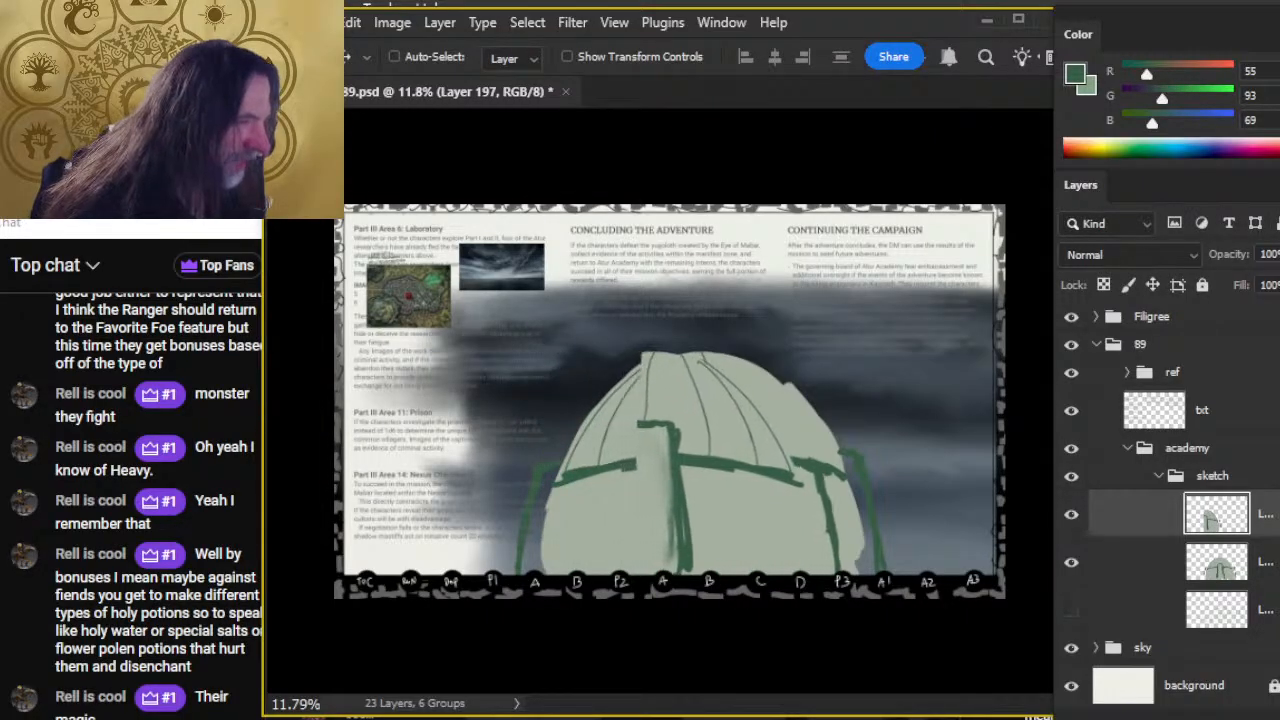
{"action": "key", "text": "Right"}
{"action": "key", "text": "Right"}
{"action": "key", "text": "Right"}
{"action": "key", "text": "Right"}
{"action": "key", "text": "Right"}
{"action": "key", "text": "Right"}
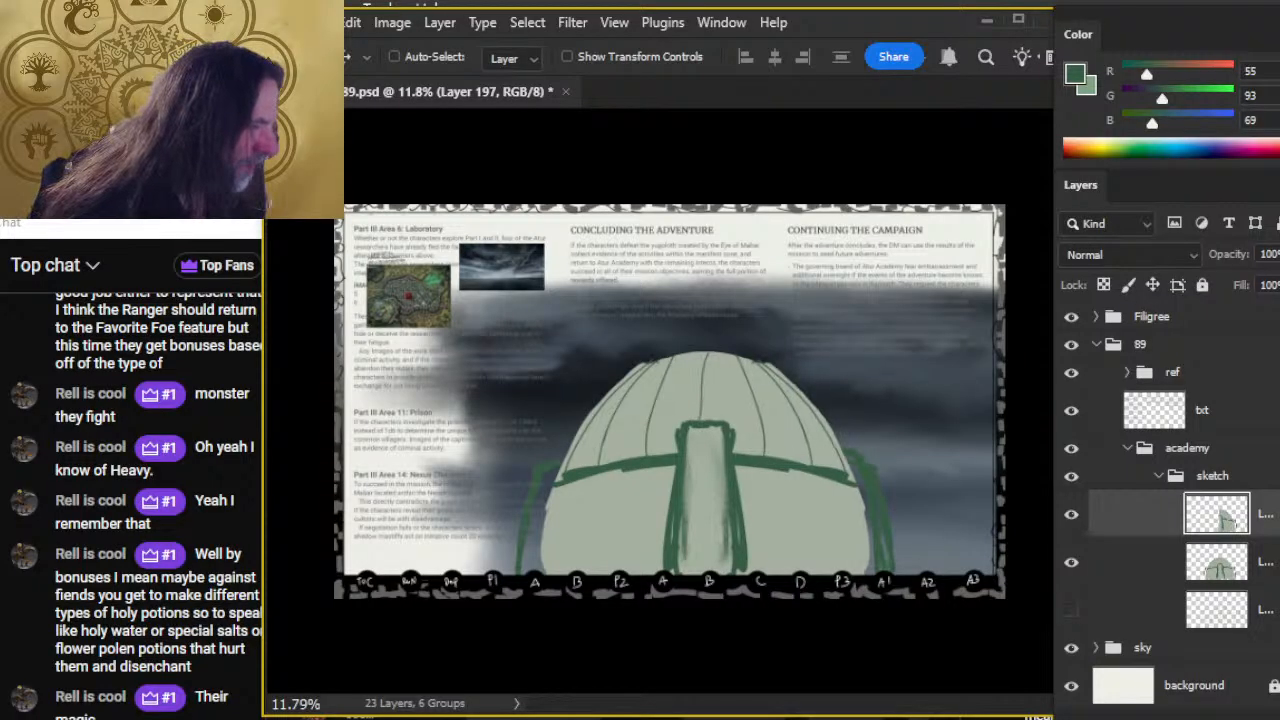
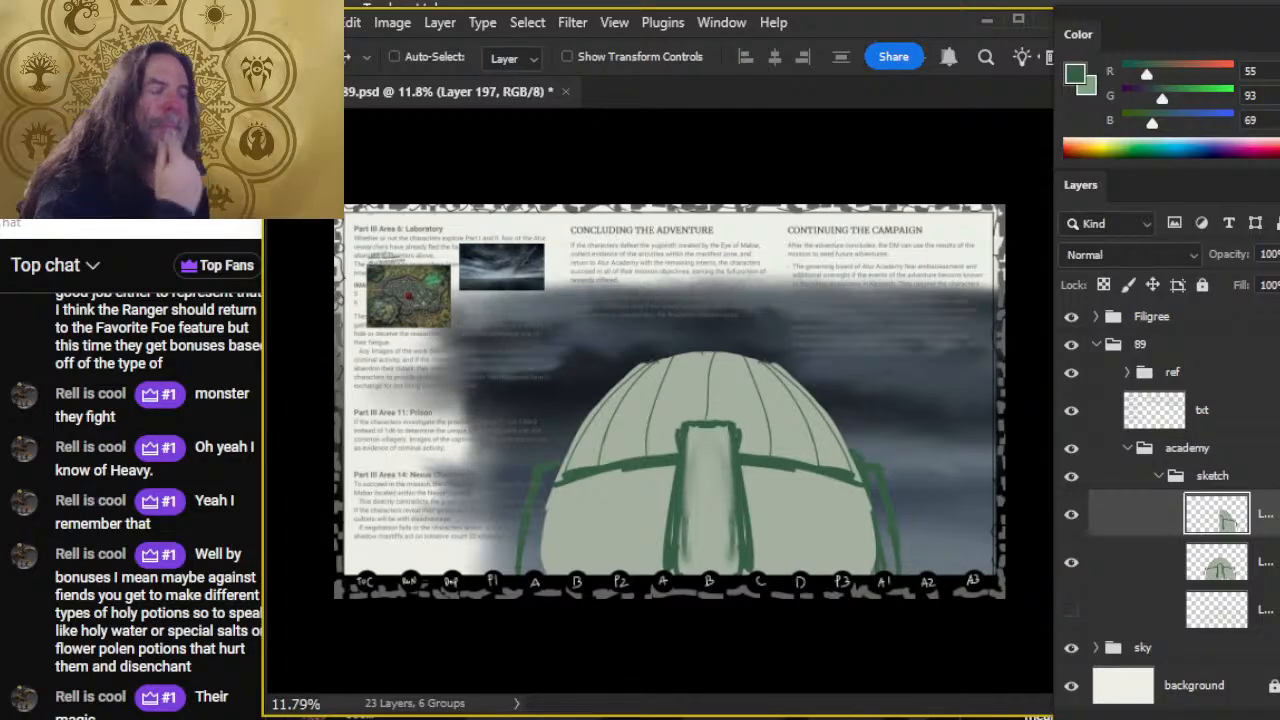
Delete the flipped copy's layer and scale the dome sketch to 85.78% width and 74.97% height with Free Transform.
{"action": "key", "text": "Delete"}
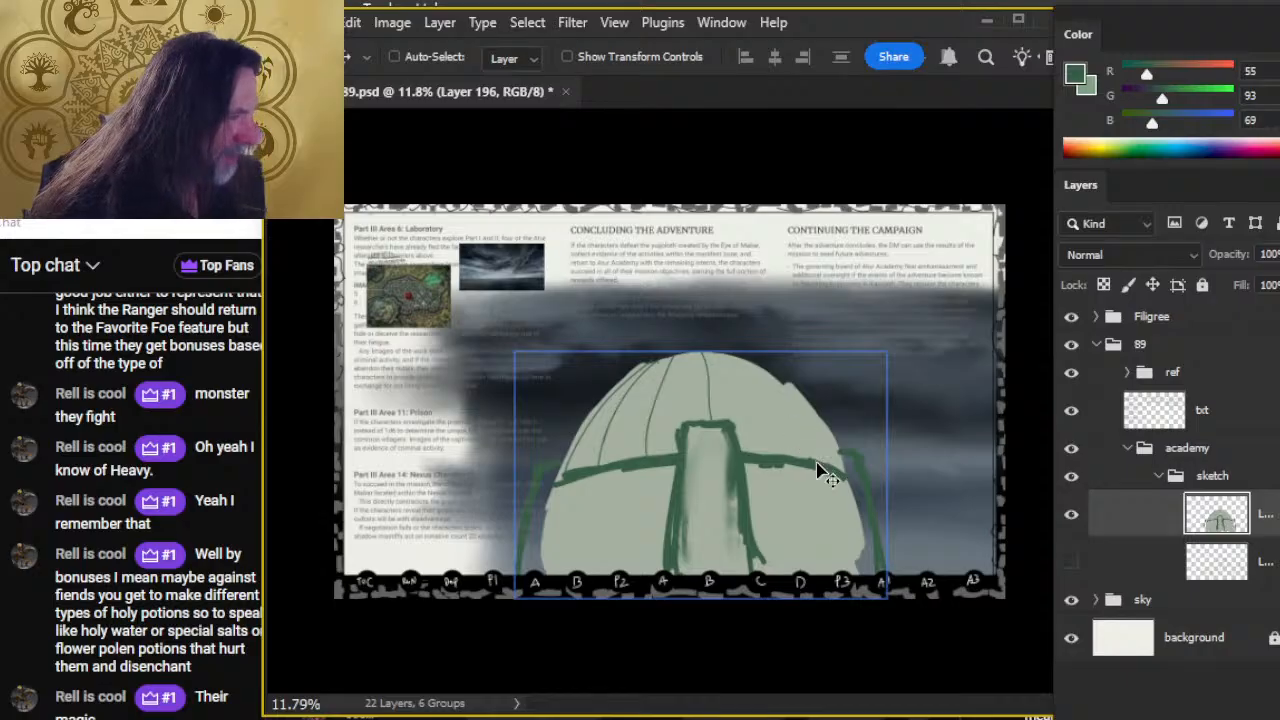
{"action": "key", "text": "l"}
{"action": "right_click", "coordinate": [922, 466]}
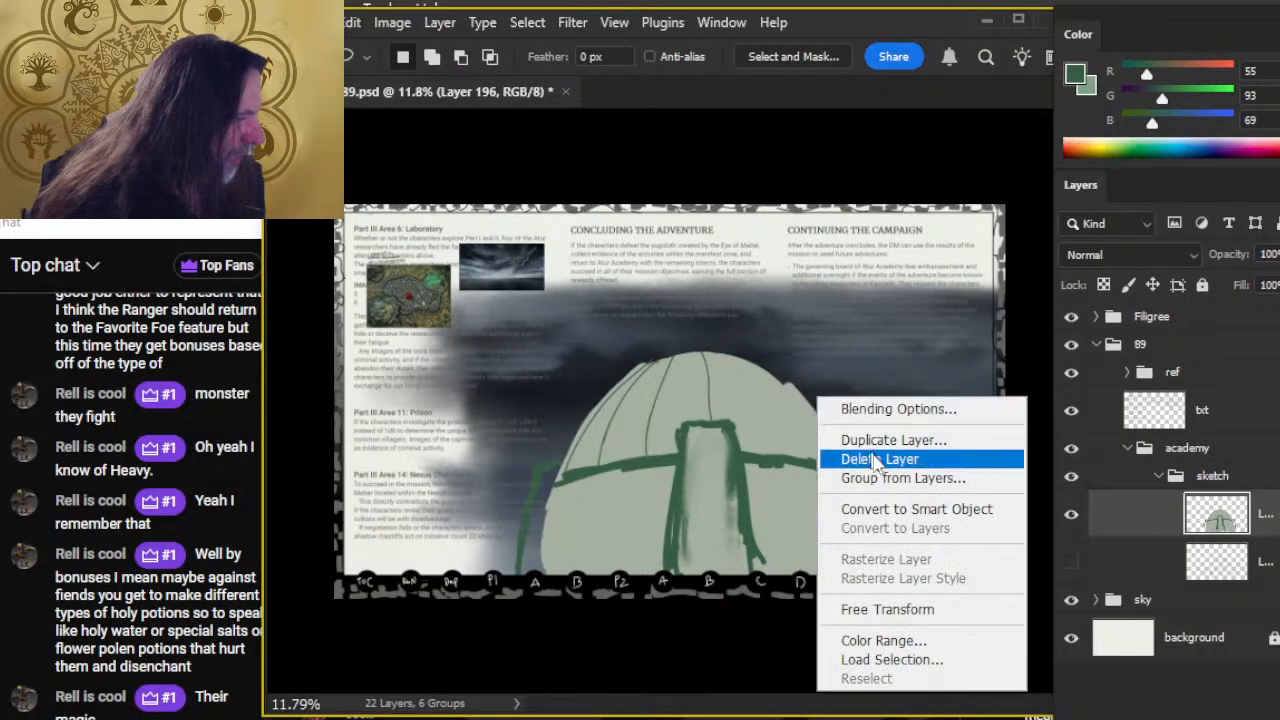
{"action": "left_click", "coordinate": [940, 610]}
{"action": "left_click_drag", "start_coordinate": [700, 598], "coordinate": [700, 567]}
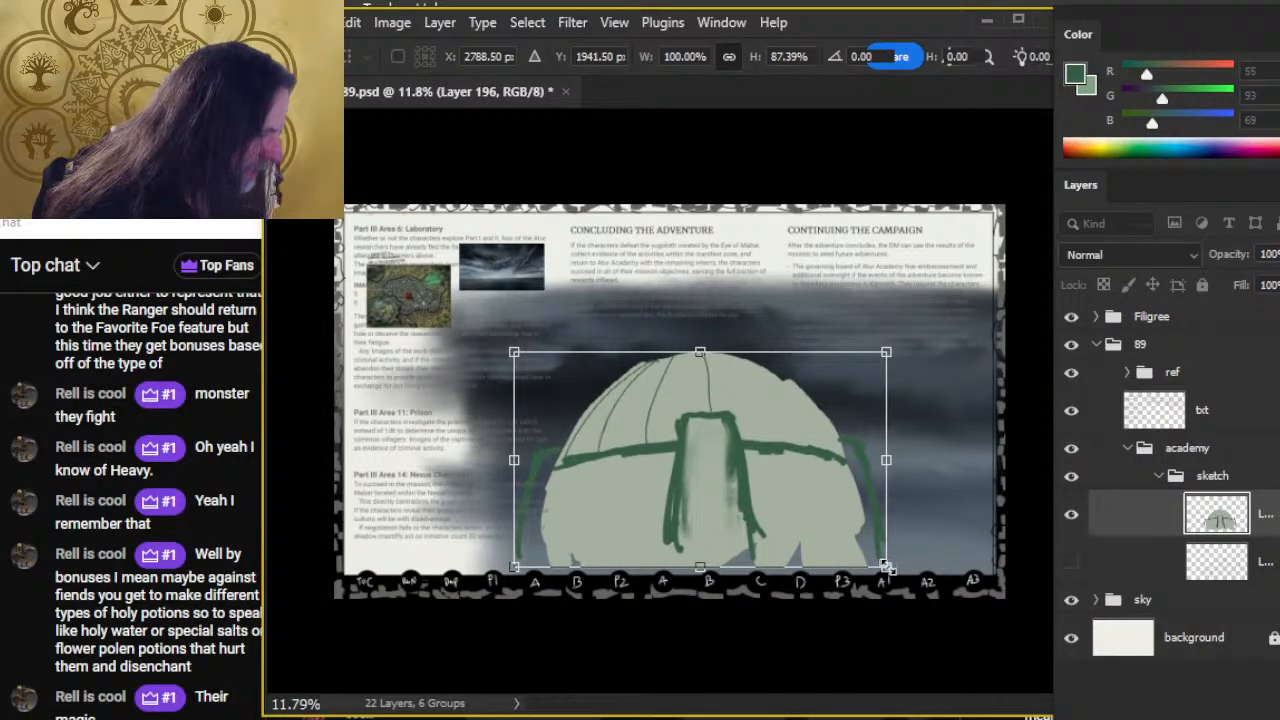
{"action": "mouse_move", "coordinate": [884, 566]}
{"action": "left_mouse_down"}
{"action": "mouse_move", "coordinate": [866, 505]}
{"action": "mouse_move", "coordinate": [789, 504]}
{"action": "mouse_move", "coordinate": [790, 522]}
{"action": "mouse_move", "coordinate": [795, 488]}
{"action": "mouse_move", "coordinate": [797, 512]}
{"action": "left_mouse_up"}
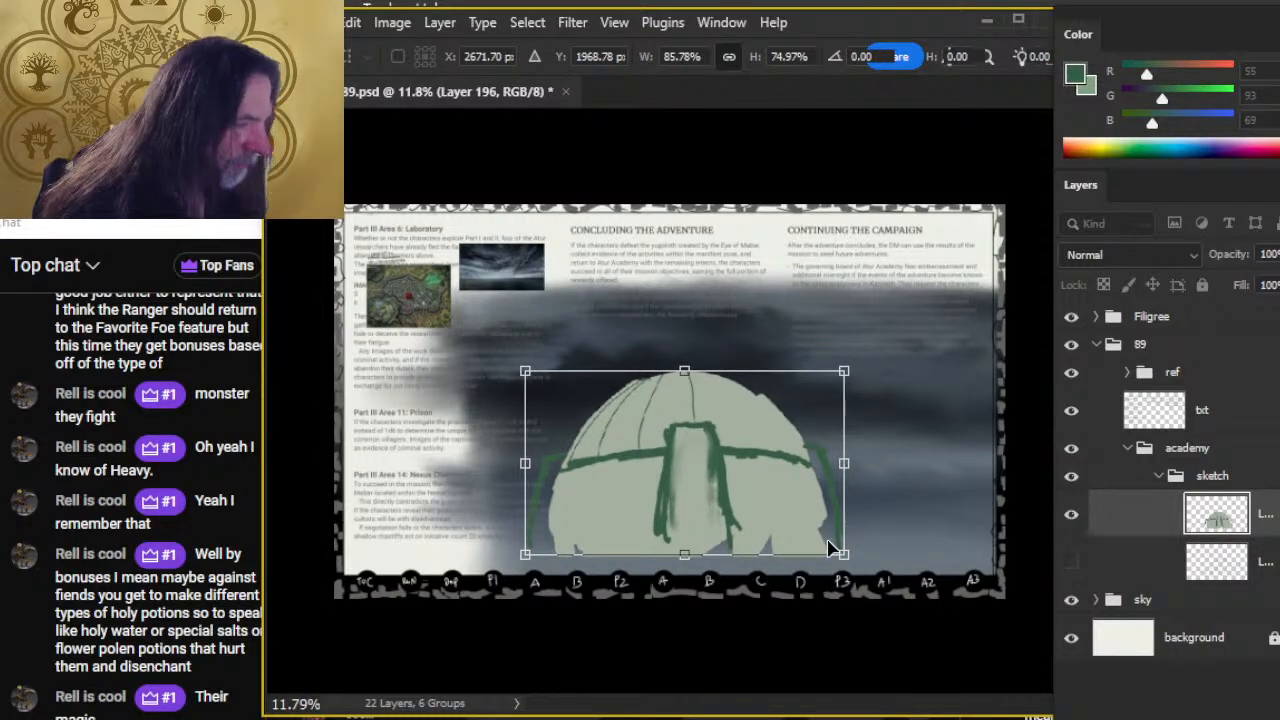
{"action": "key", "text": "Return"}
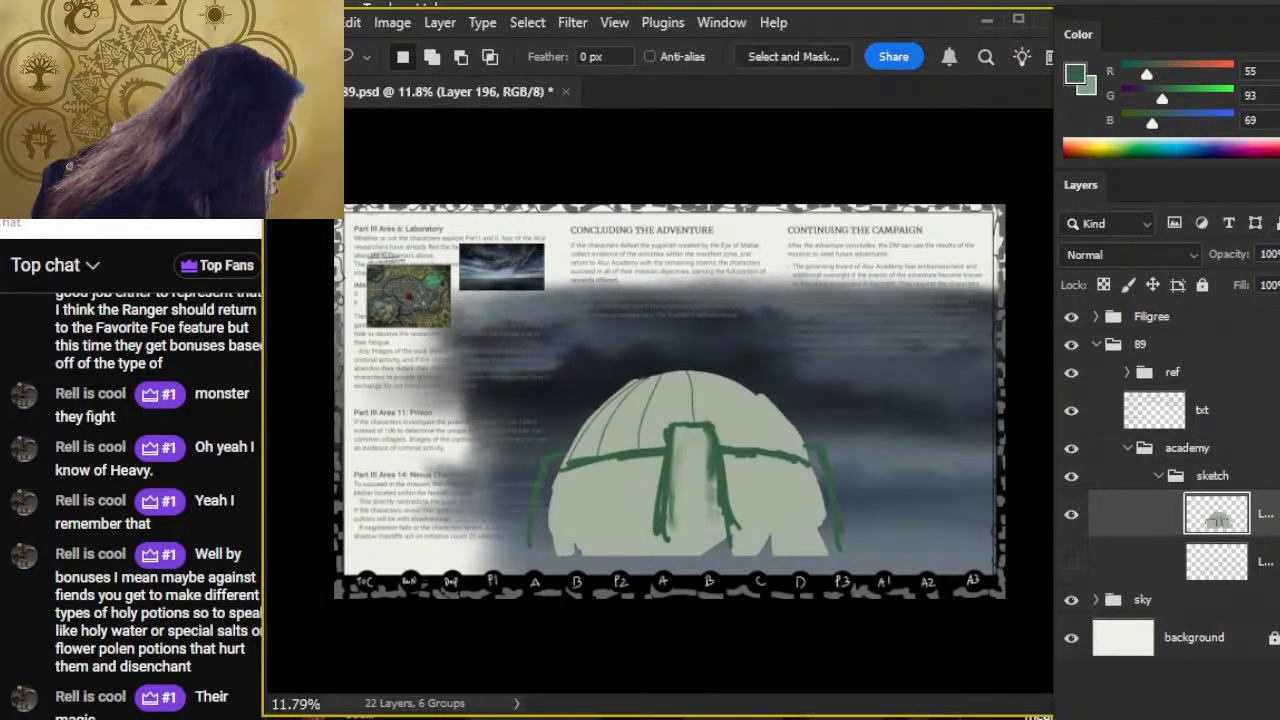
Add a new layer above the dome sketch and examine the round domed building on the map reference.
{"action": "key", "text": "ctrl+shift+alt+n"}
{"action": "key", "text": "b"}
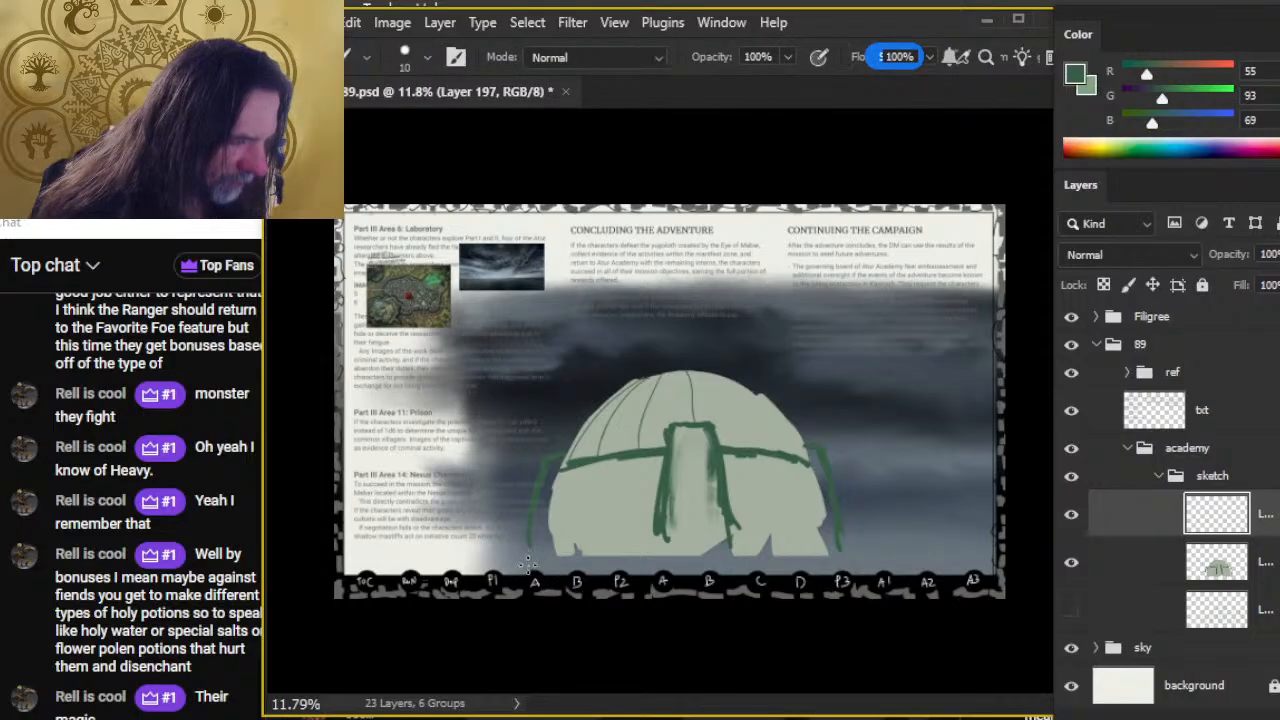
{"action": "key", "text": "z"}
{"action": "mouse_move", "coordinate": [419, 299]}
{"action": "left_mouse_down"}
{"action": "mouse_move", "coordinate": [514, 309]}
{"action": "mouse_move", "coordinate": [504, 329]}
{"action": "left_mouse_up"}
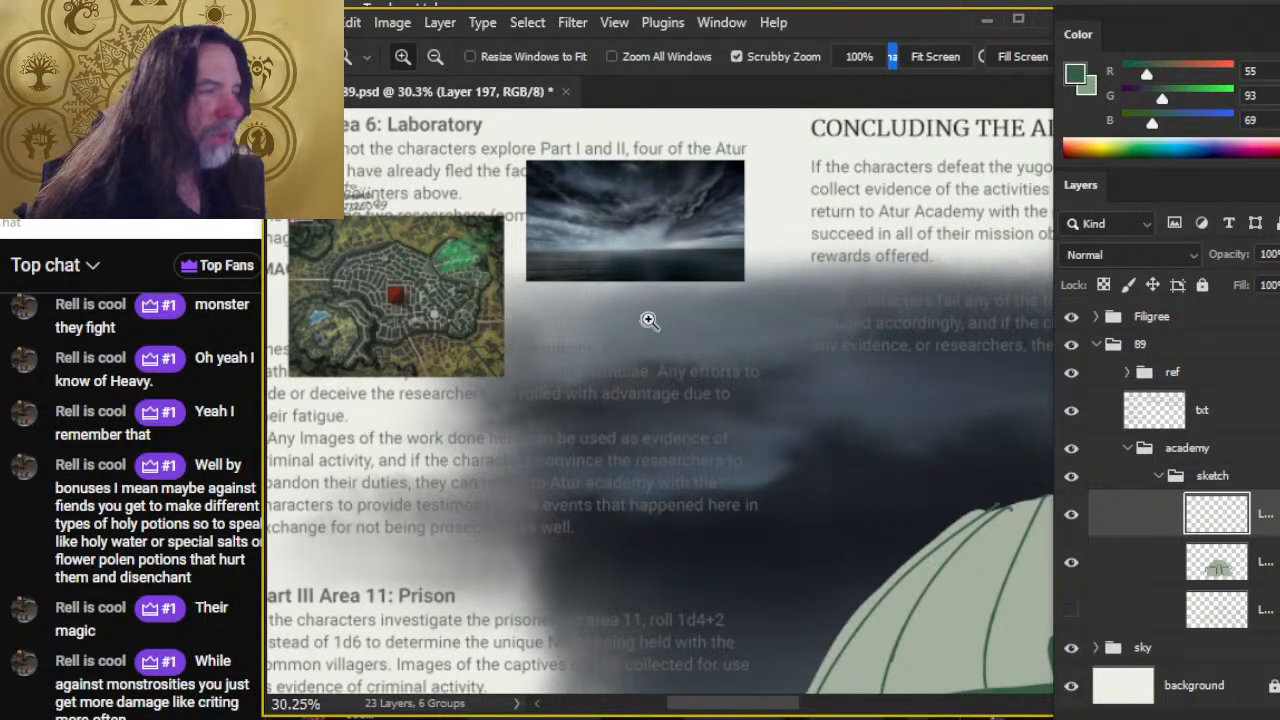
{"action": "left_click_drag", "start_coordinate": [612, 232], "coordinate": [612, 365]}
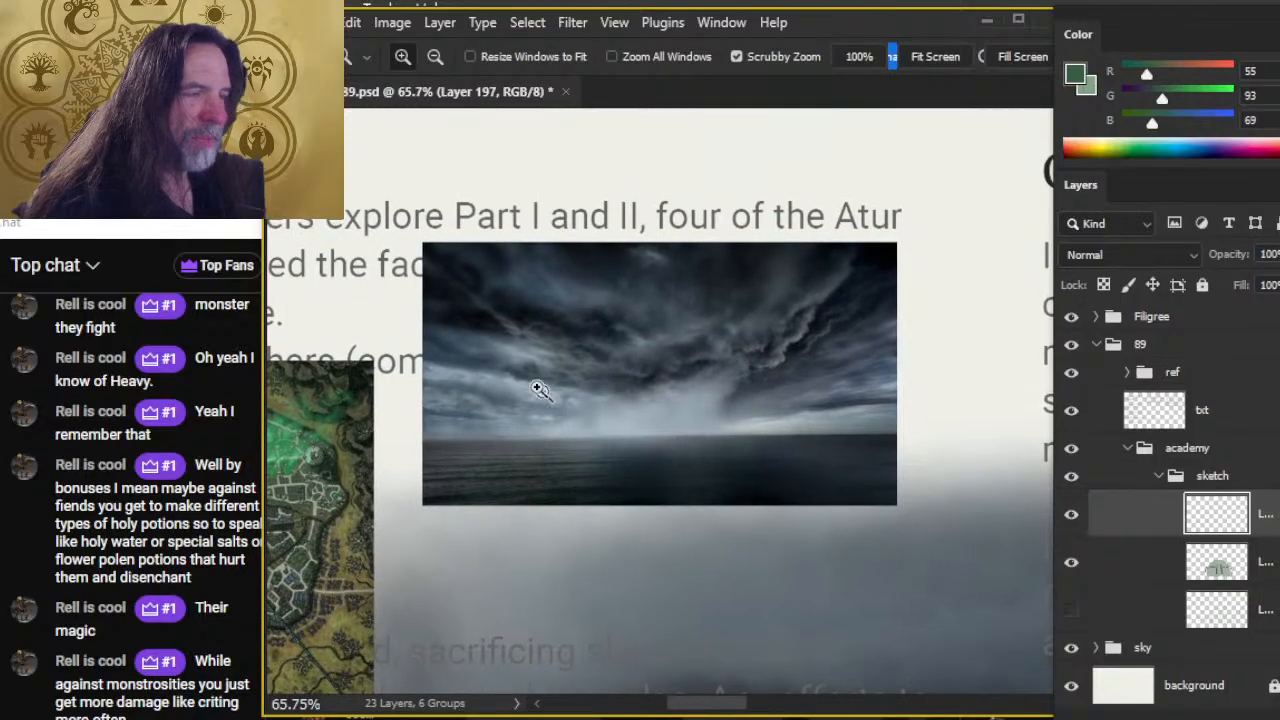
{"action": "left_click_drag", "start_coordinate": [455, 501], "coordinate": [720, 405]}
{"action": "left_click_drag", "start_coordinate": [575, 368], "coordinate": [700, 420]}
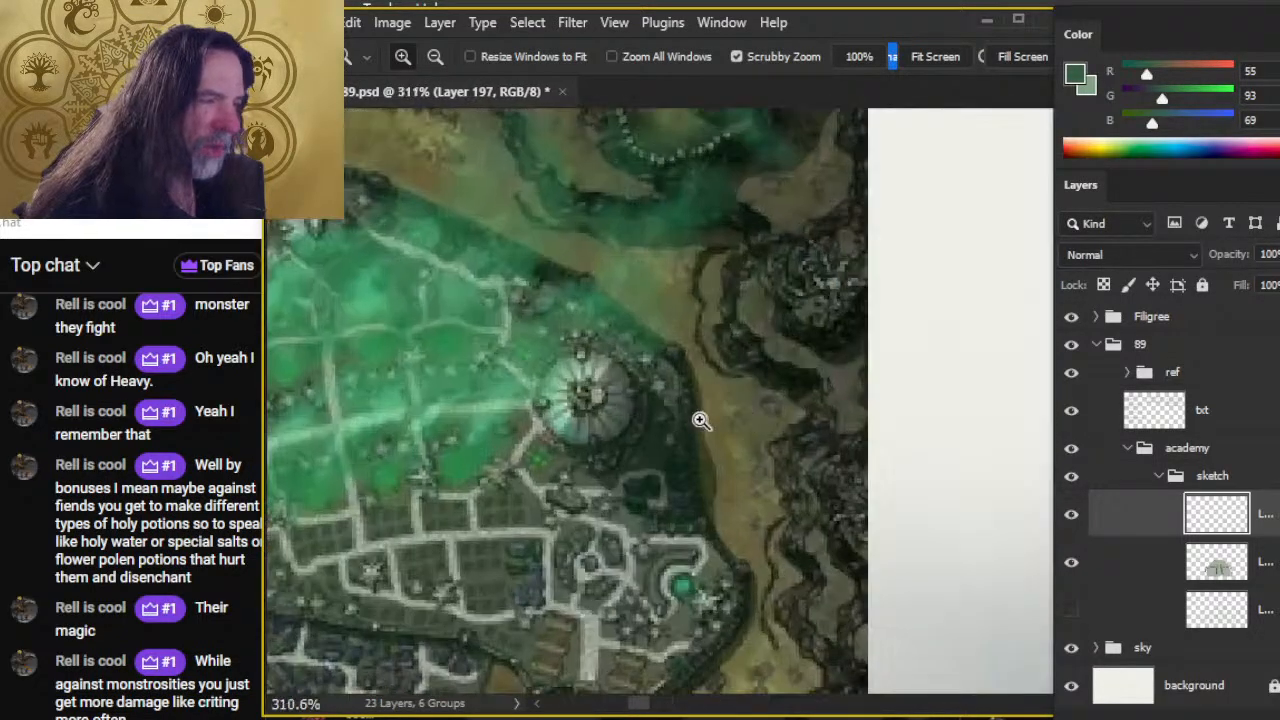
{"action": "key", "text": "b"}
{"action": "left_click", "coordinate": [655, 460], "text": "alt"}
{"action": "left_click_drag", "start_coordinate": [655, 460], "coordinate": [594, 426]}
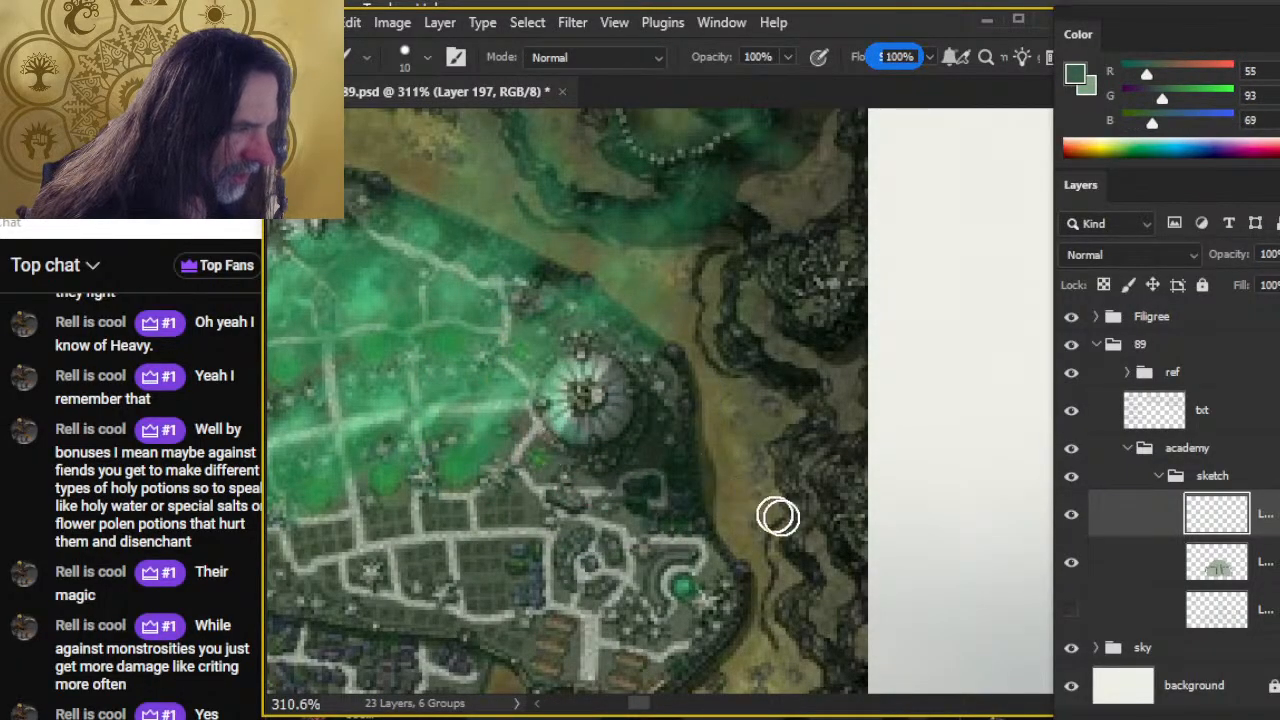
Enlarge the brush to 40 px and thicken the dark green tower at the dome's left edge.
{"action": "key", "text": "z"}
{"action": "left_click_drag", "start_coordinate": [823, 534], "coordinate": [669, 360]}
{"action": "scroll", "coordinate": [749, 443], "scroll_direction": "down", "scroll_amount": 5}
{"action": "left_click_drag", "start_coordinate": [749, 443], "coordinate": [534, 234]}
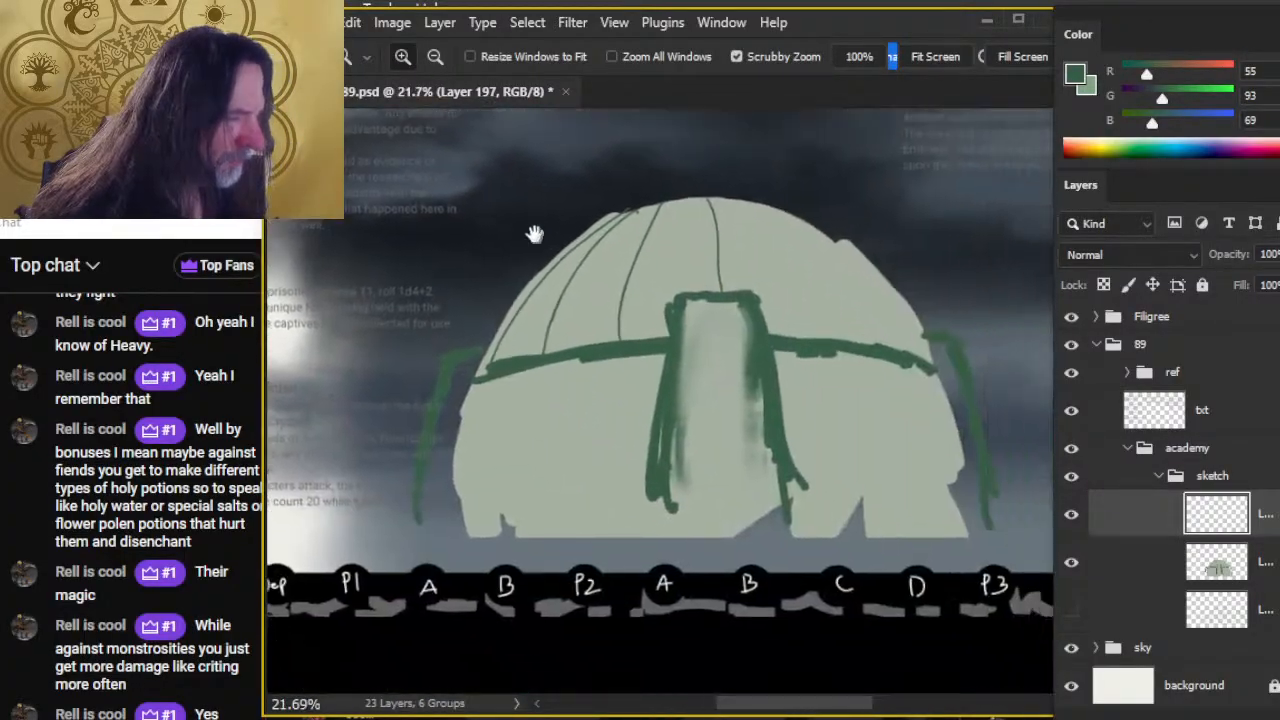
{"action": "mouse_move", "coordinate": [723, 443]}
{"action": "left_mouse_down"}
{"action": "mouse_move", "coordinate": [990, 535]}
{"action": "mouse_move", "coordinate": [648, 355]}
{"action": "mouse_move", "coordinate": [594, 309]}
{"action": "left_mouse_up"}
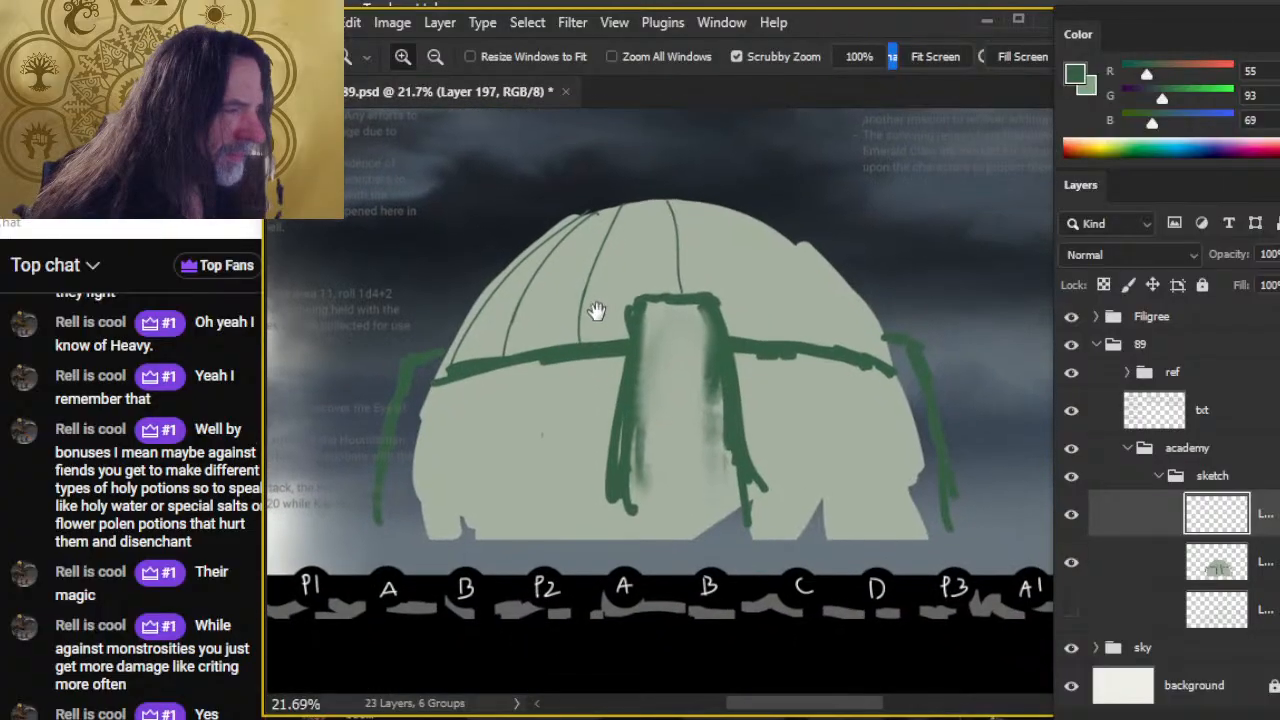
{"action": "key", "text": "b"}
{"action": "left_click", "coordinate": [590, 343], "text": "alt"}
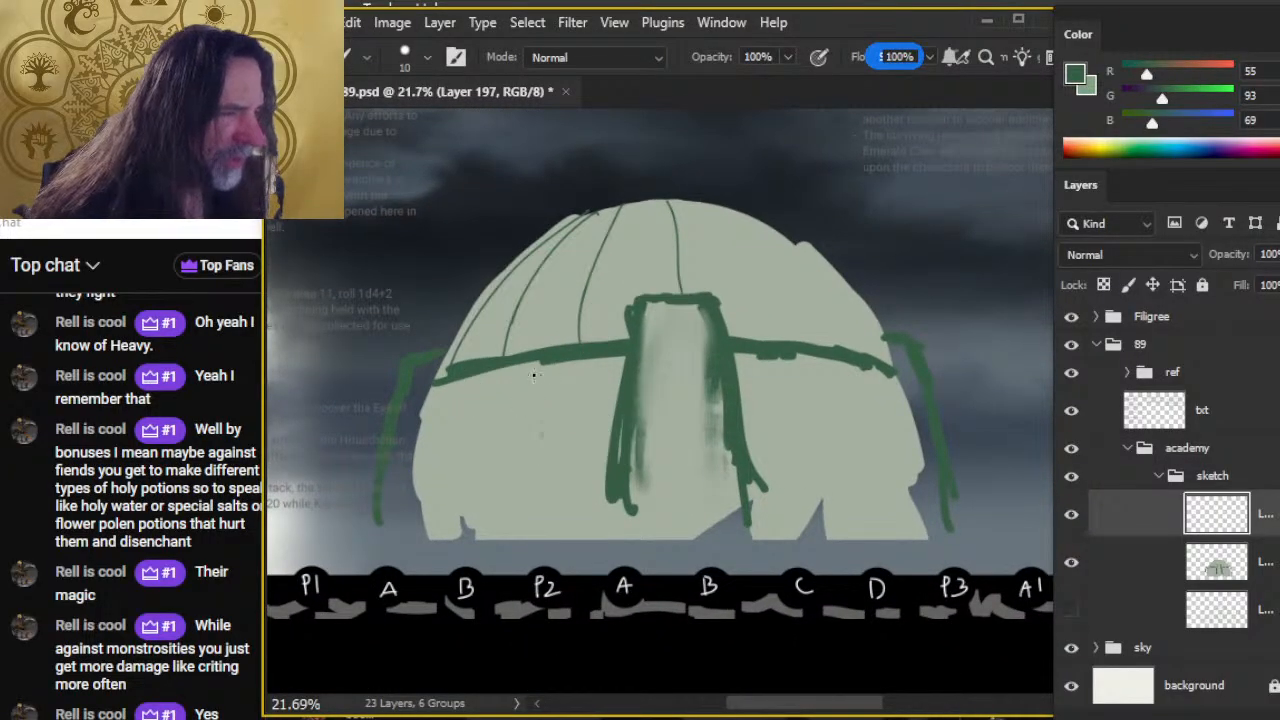
{"action": "key", "text": "bracketright"}
{"action": "key", "text": "bracketright"}
{"action": "key", "text": "bracketright"}
{"action": "key", "text": "bracketright"}
{"action": "key", "text": "bracketright"}
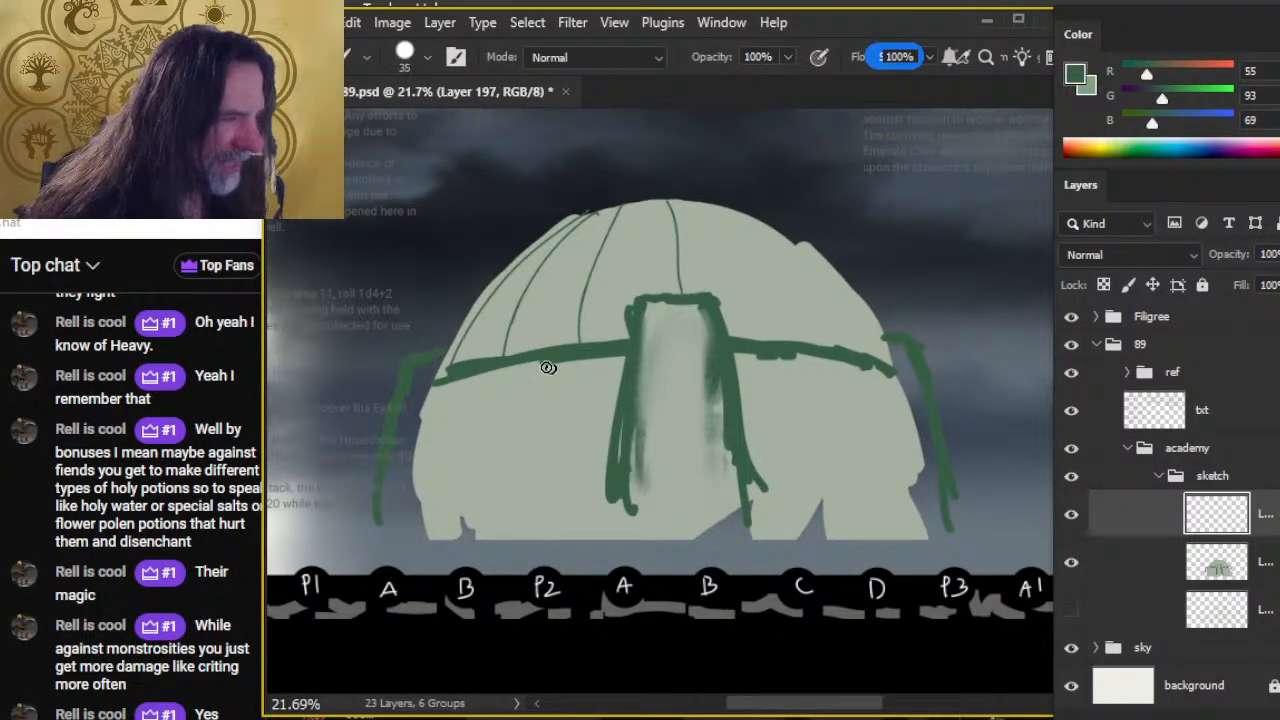
{"action": "mouse_move", "coordinate": [420, 380]}
{"action": "left_mouse_down"}
{"action": "mouse_move", "coordinate": [407, 523]}
{"action": "mouse_move", "coordinate": [384, 495]}
{"action": "mouse_move", "coordinate": [406, 553]}
{"action": "left_mouse_up"}
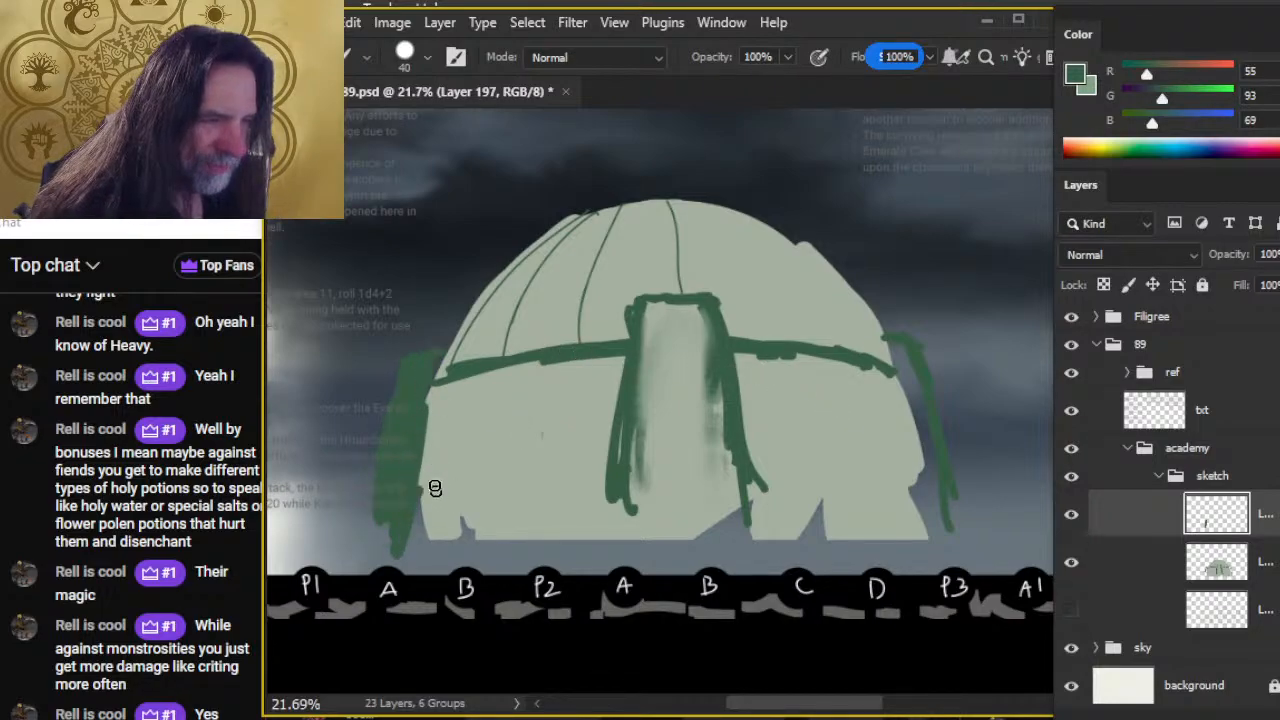
Draw dark green vertical columns from the band down to the ground across the left half of the lower wall.
{"action": "left_click_drag", "start_coordinate": [449, 385], "coordinate": [450, 556]}
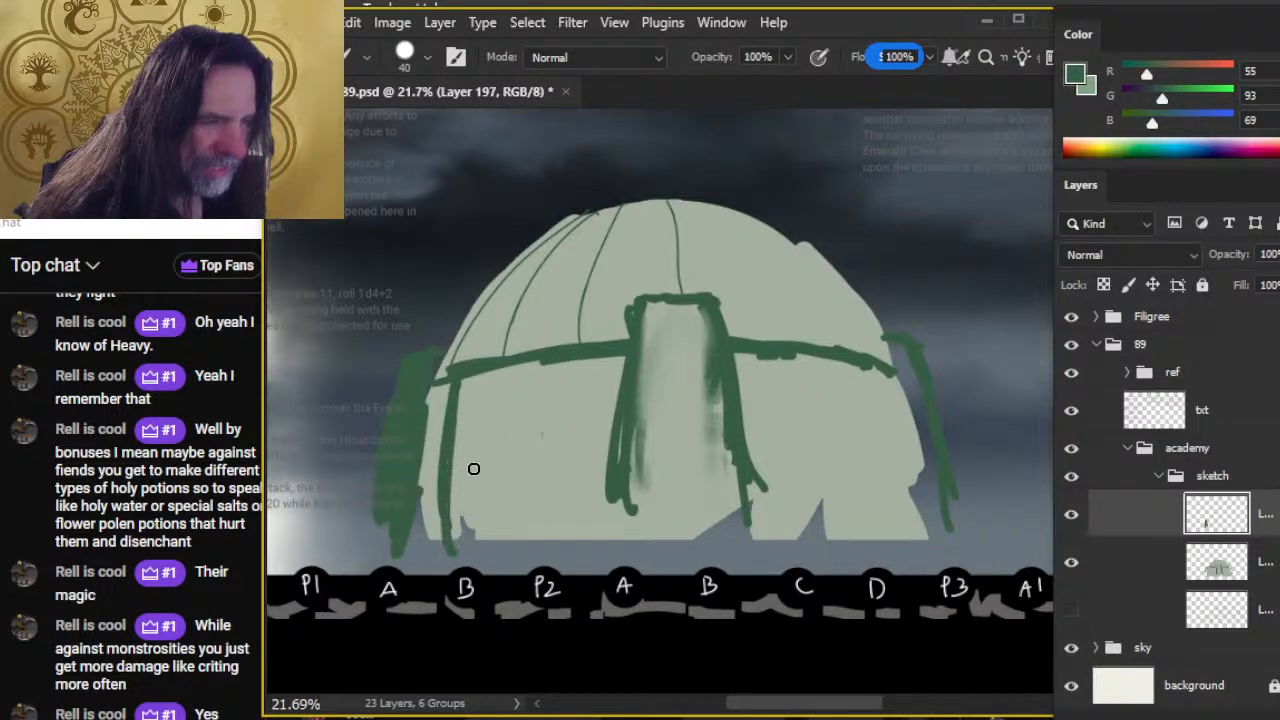
{"action": "left_click_drag", "start_coordinate": [452, 412], "coordinate": [454, 552]}
{"action": "left_click_drag", "start_coordinate": [499, 385], "coordinate": [508, 485]}
{"action": "mouse_move", "coordinate": [518, 358]}
{"action": "left_mouse_down"}
{"action": "mouse_move", "coordinate": [508, 571]}
{"action": "mouse_move", "coordinate": [517, 457]}
{"action": "left_mouse_up"}
{"action": "mouse_move", "coordinate": [578, 365]}
{"action": "left_mouse_down"}
{"action": "mouse_move", "coordinate": [567, 502]}
{"action": "mouse_move", "coordinate": [577, 360]}
{"action": "mouse_move", "coordinate": [576, 570]}
{"action": "left_mouse_up"}
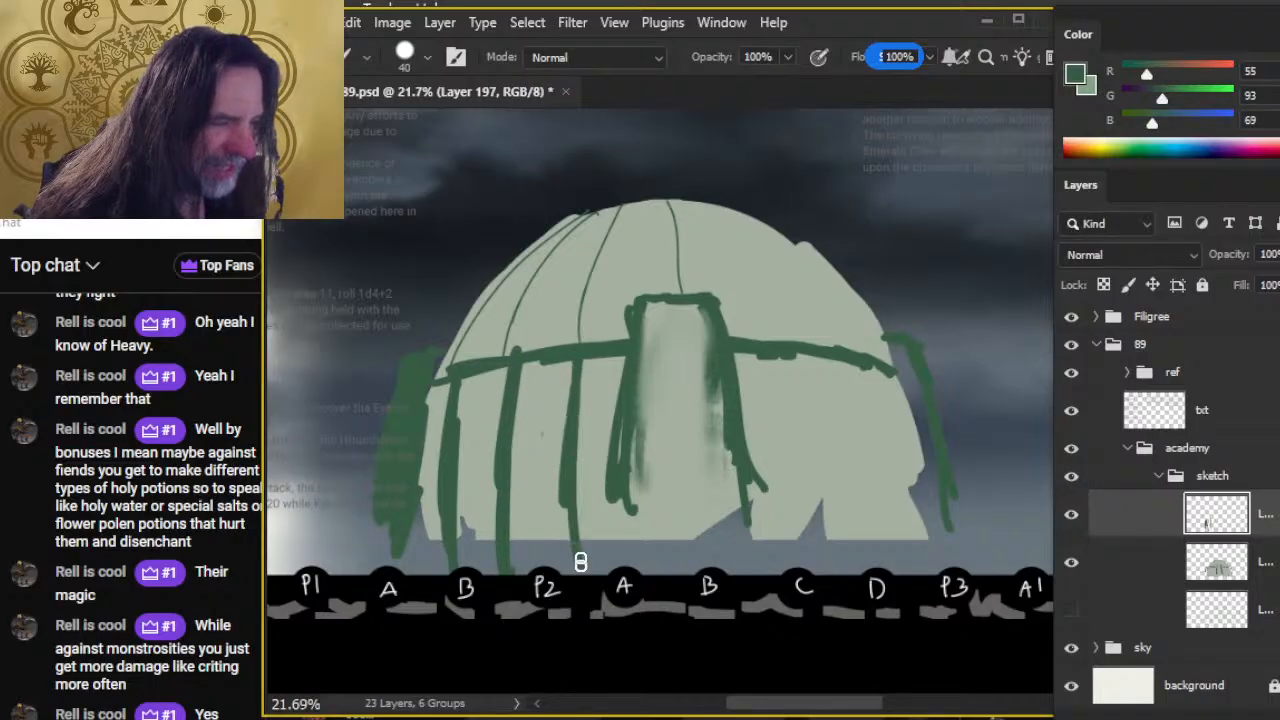
{"action": "left_click_drag", "start_coordinate": [575, 402], "coordinate": [570, 572]}
{"action": "left_click_drag", "start_coordinate": [623, 431], "coordinate": [627, 550]}
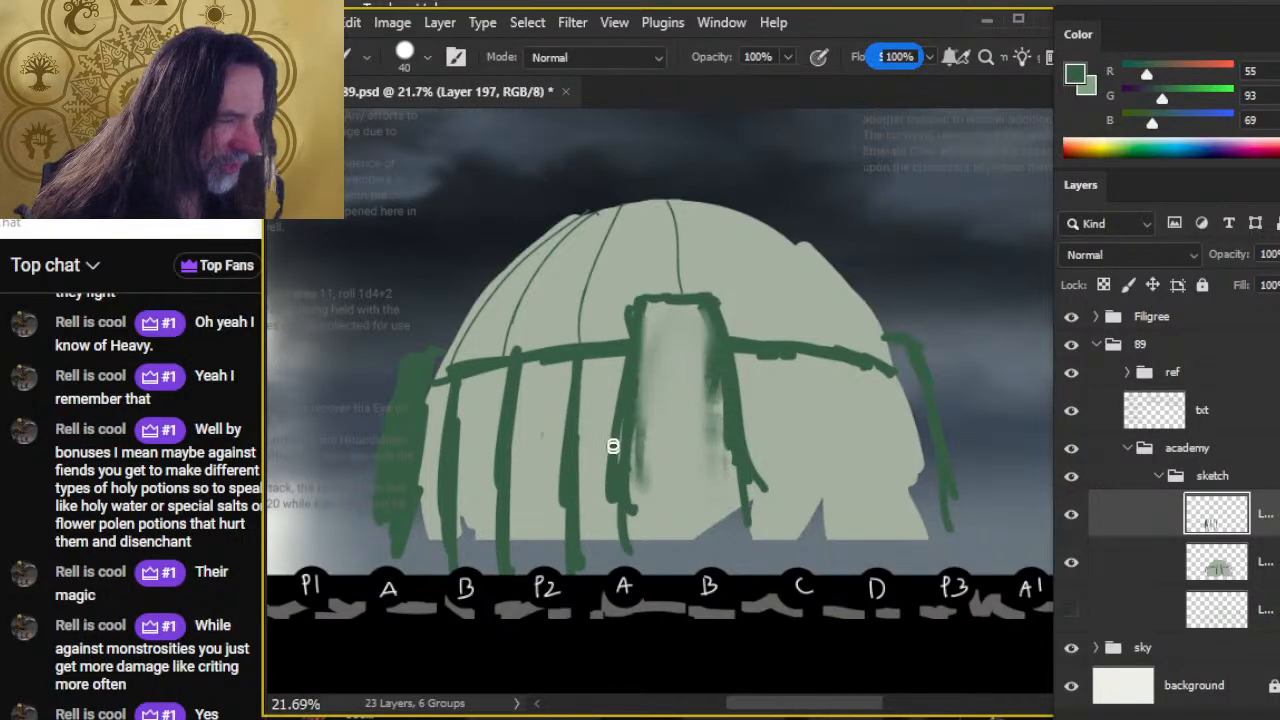
Smudge the dome layer's ragged base down to the ground line with the 250 px Smudge tool at 40% strength.
{"action": "key", "text": "r"}
{"action": "key", "text": "bracketleft"}
{"action": "key", "text": "bracketleft"}
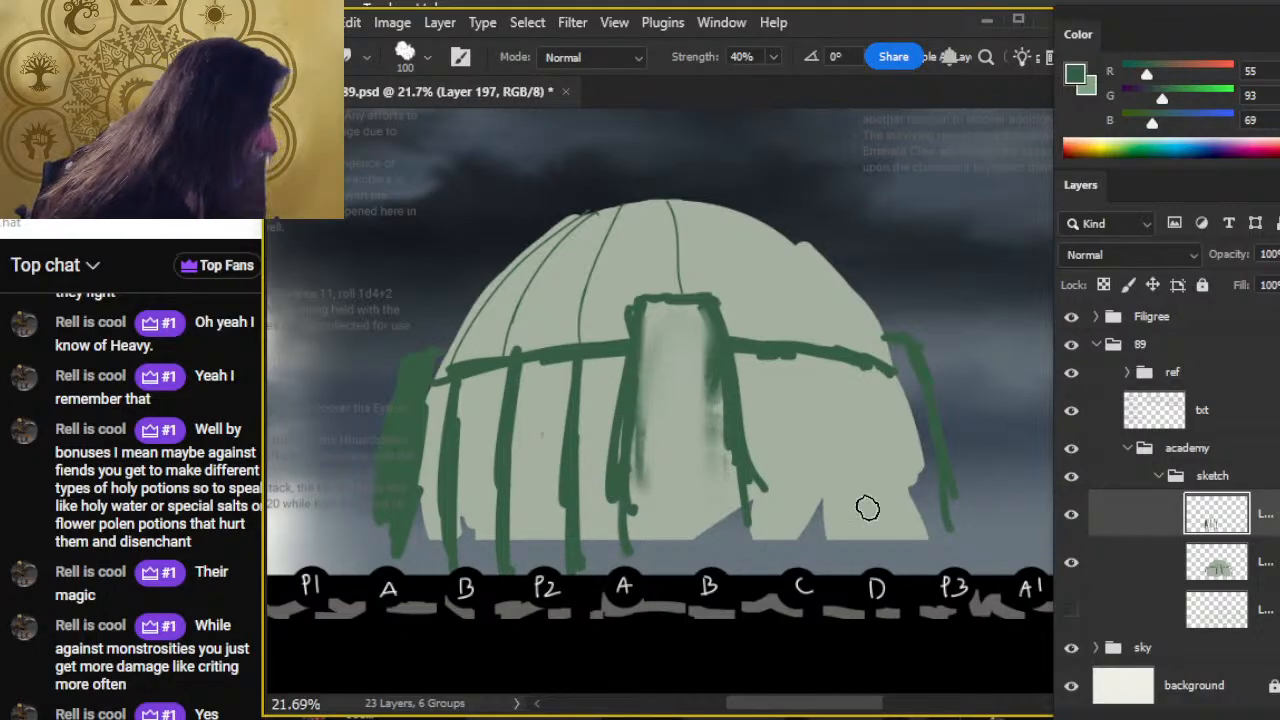
{"action": "left_click", "coordinate": [1072, 515]}
{"action": "left_click", "coordinate": [1075, 515]}
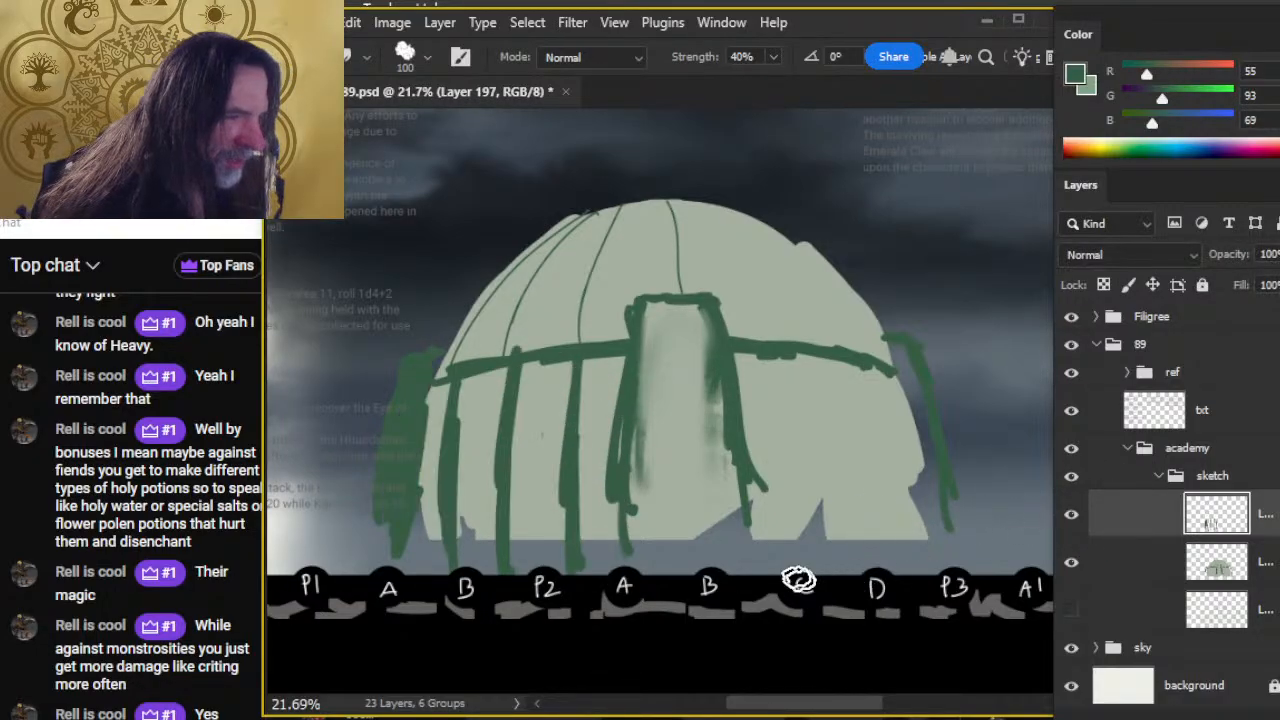
{"action": "key", "text": "b"}
{"action": "left_click", "coordinate": [1125, 570]}
{"action": "key", "text": "r"}
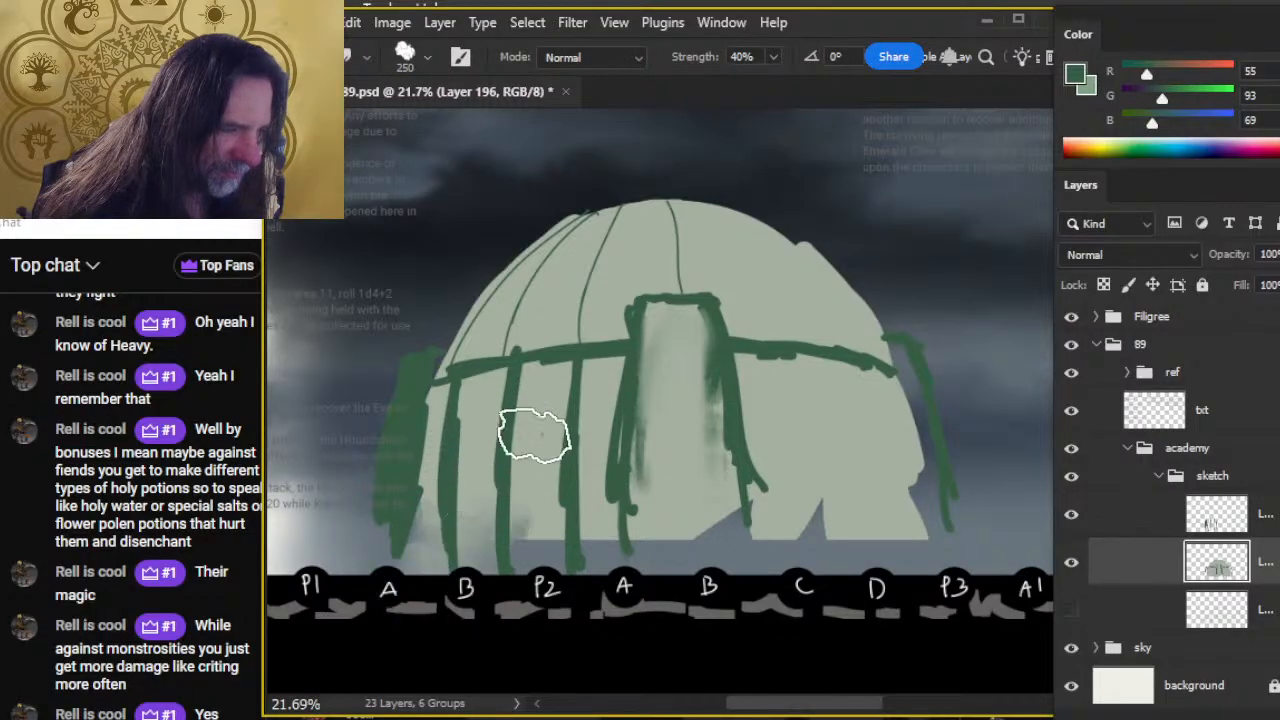
{"action": "mouse_move", "coordinate": [612, 457]}
{"action": "left_mouse_down"}
{"action": "mouse_move", "coordinate": [616, 541]}
{"action": "mouse_move", "coordinate": [640, 594]}
{"action": "mouse_move", "coordinate": [678, 613]}
{"action": "mouse_move", "coordinate": [703, 603]}
{"action": "mouse_move", "coordinate": [719, 528]}
{"action": "mouse_move", "coordinate": [706, 429]}
{"action": "mouse_move", "coordinate": [727, 423]}
{"action": "mouse_move", "coordinate": [788, 543]}
{"action": "mouse_move", "coordinate": [847, 431]}
{"action": "mouse_move", "coordinate": [882, 403]}
{"action": "mouse_move", "coordinate": [913, 593]}
{"action": "mouse_move", "coordinate": [831, 524]}
{"action": "mouse_move", "coordinate": [886, 583]}
{"action": "left_mouse_up"}
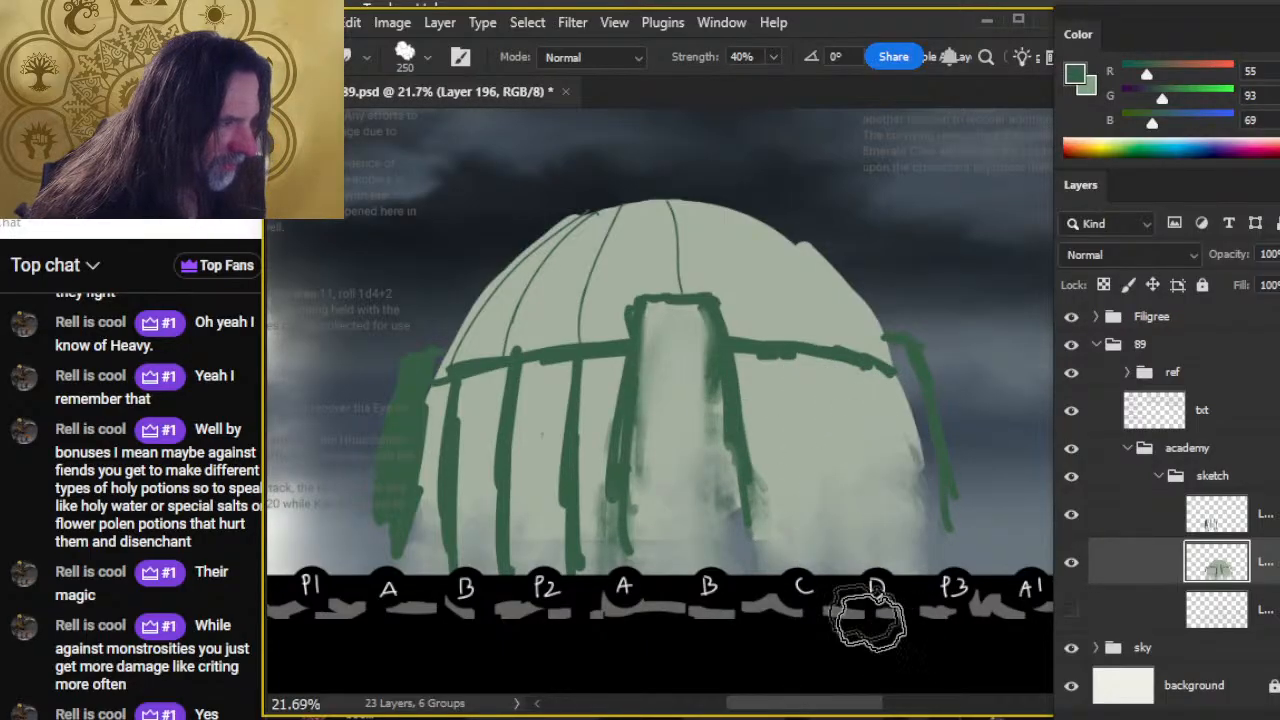
On the column layer, draw rows of short dark green horizontal strokes between the left columns with the 40 px brush.
{"action": "key", "text": "ctrl+space"}
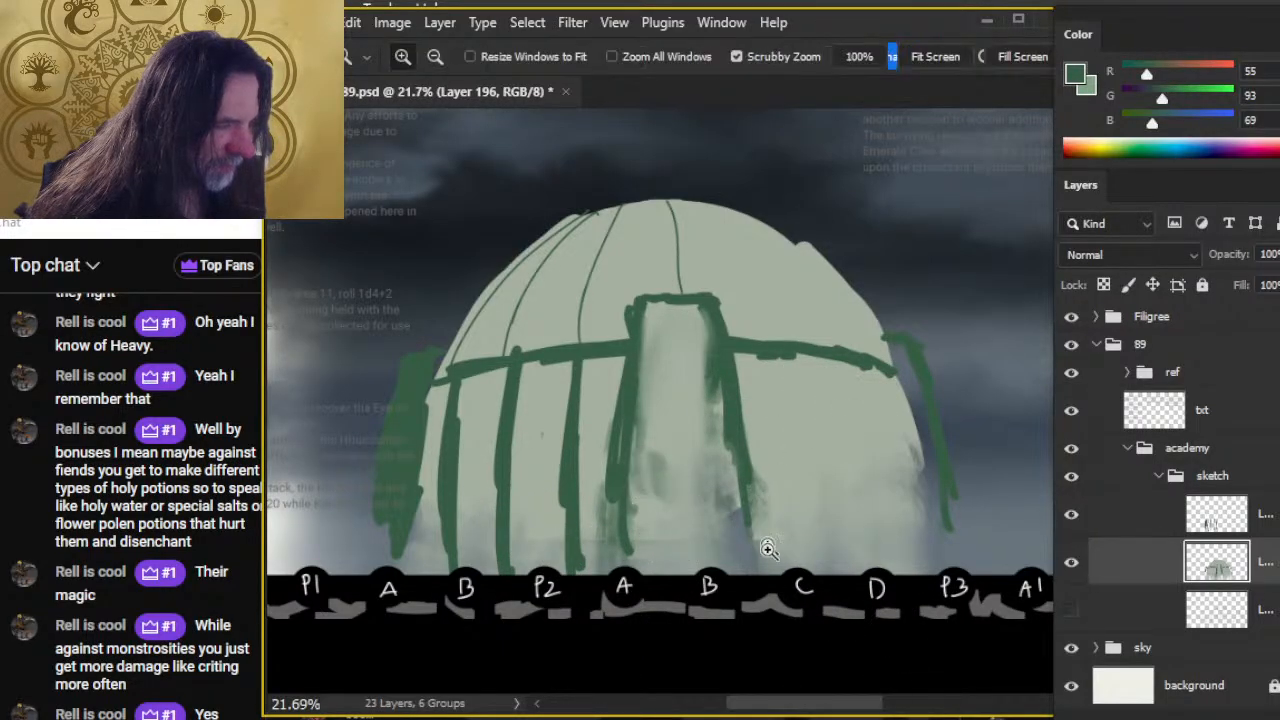
{"action": "left_click_drag", "start_coordinate": [763, 543], "coordinate": [734, 529]}
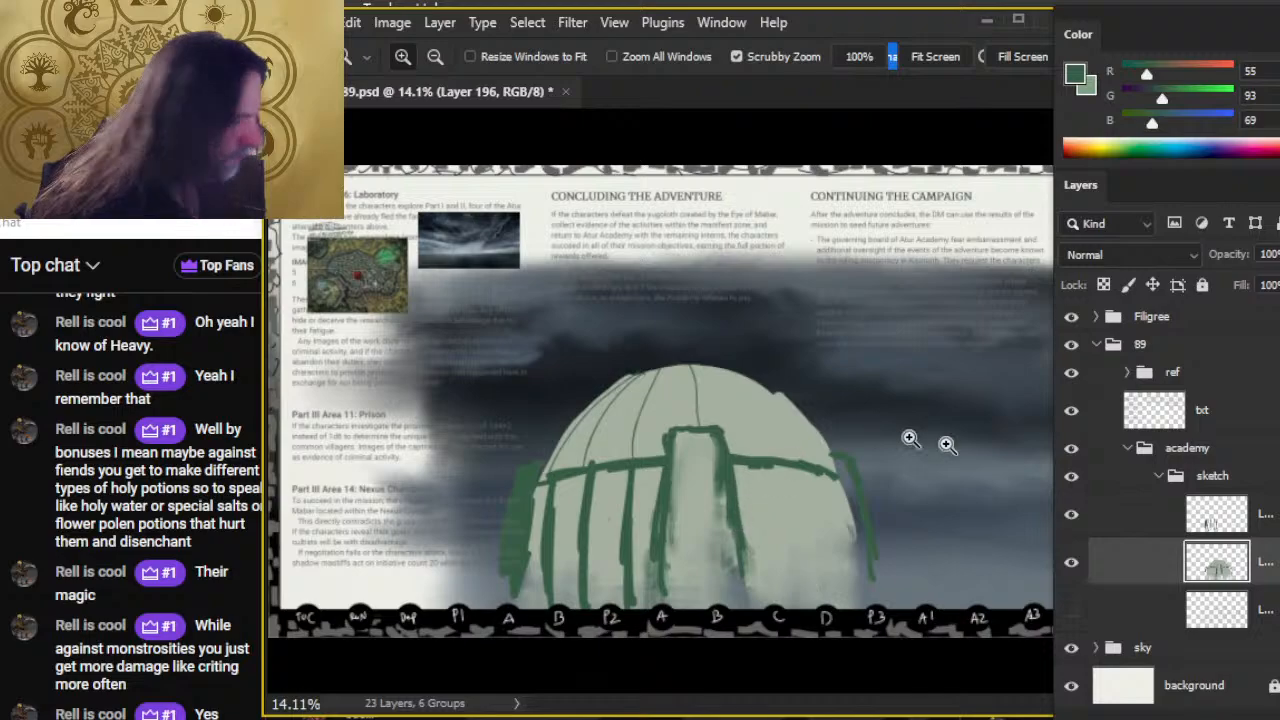
{"action": "left_click", "coordinate": [1143, 520]}
{"action": "key", "text": "b"}
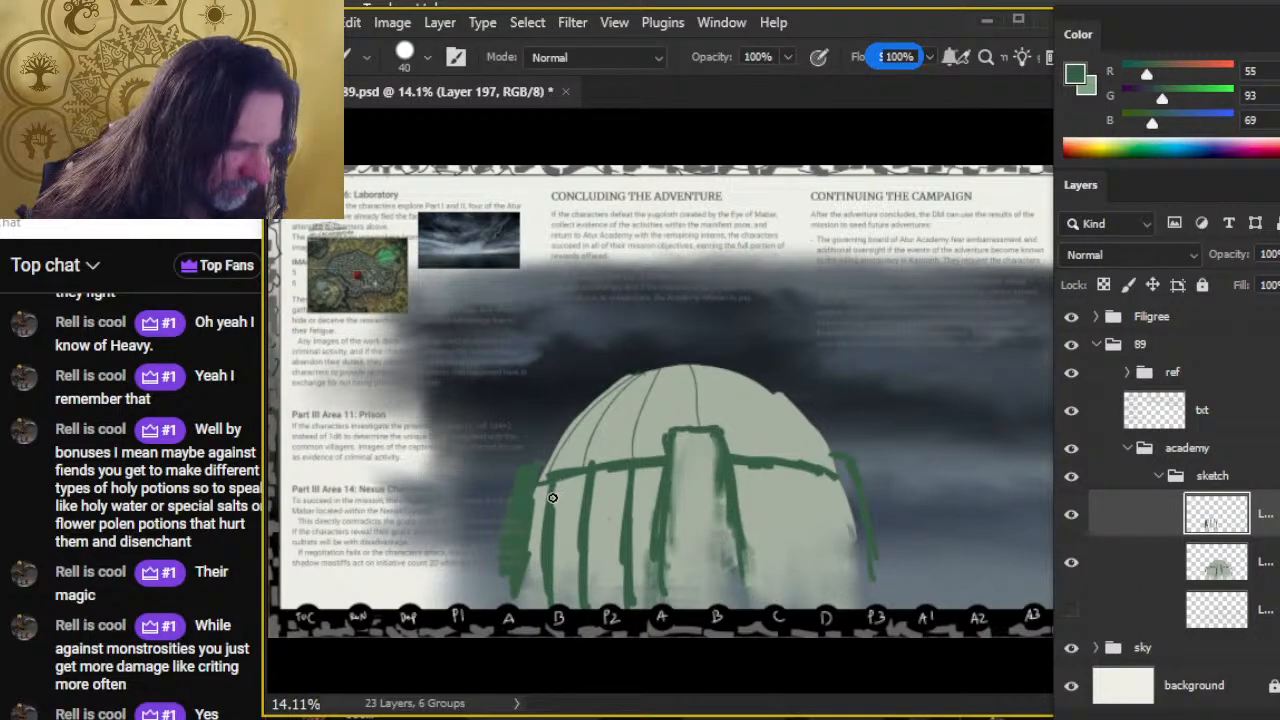
{"action": "left_click_drag", "start_coordinate": [552, 505], "coordinate": [575, 504]}
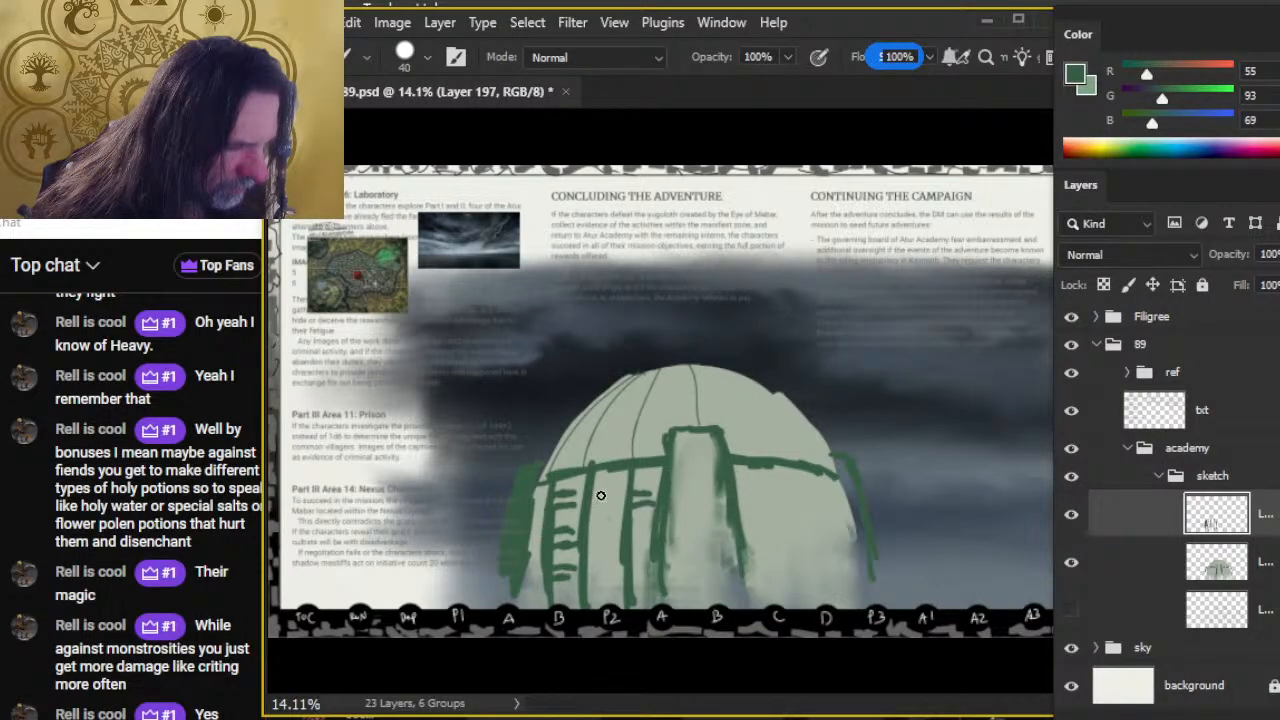
{"action": "mouse_move", "coordinate": [599, 505]}
{"action": "left_mouse_down"}
{"action": "mouse_move", "coordinate": [624, 512]}
{"action": "mouse_move", "coordinate": [620, 528]}
{"action": "left_mouse_up"}
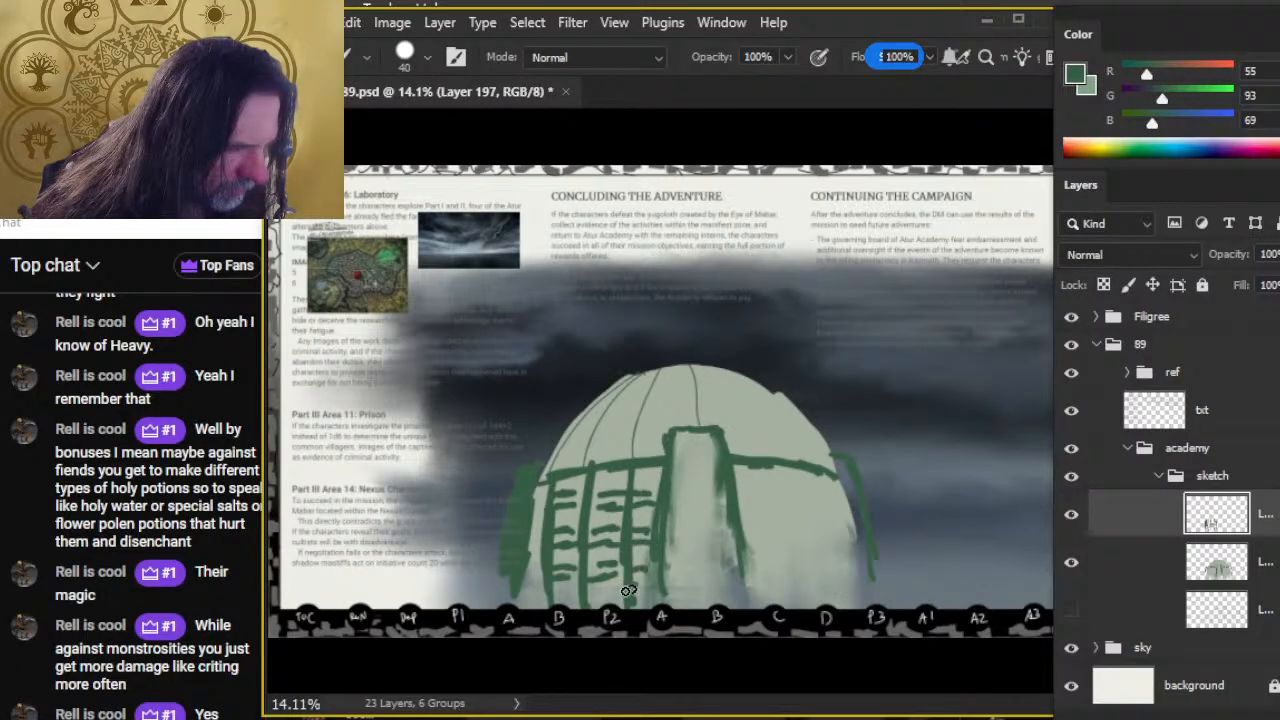
{"action": "left_click_drag", "start_coordinate": [525, 549], "coordinate": [532, 571]}
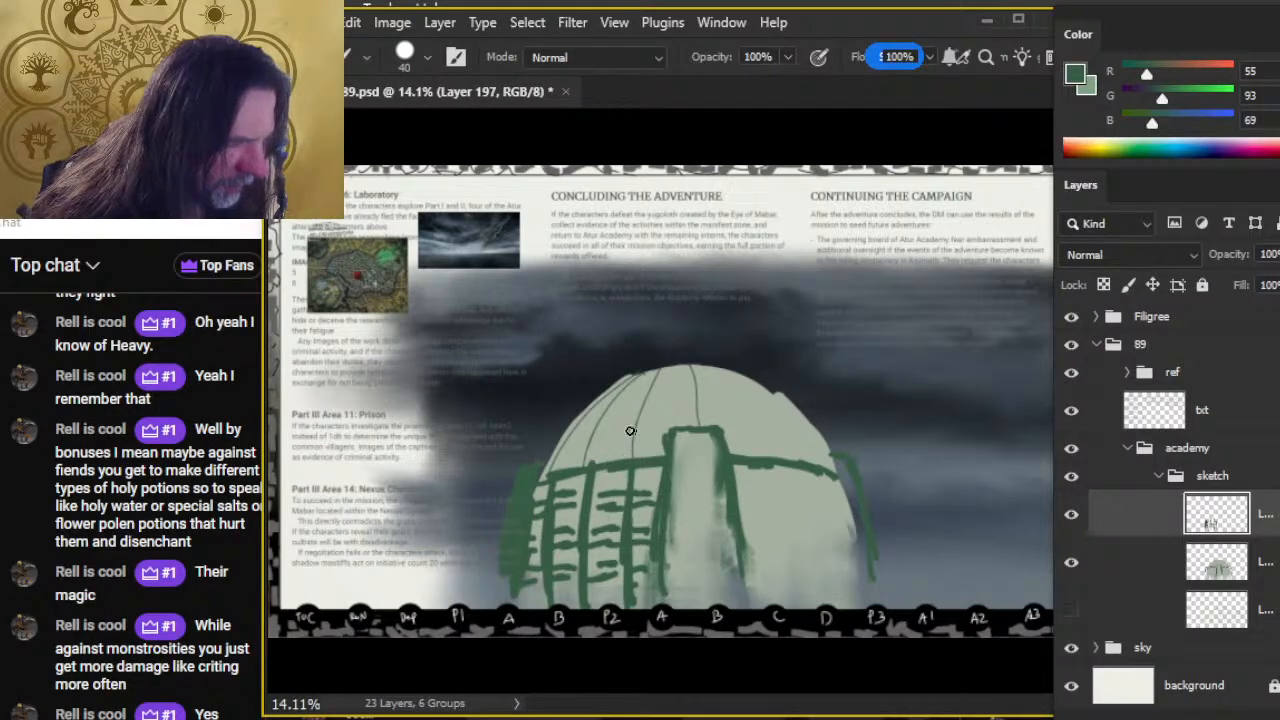
Paint a dark green cap over the top of the dome with the 40 px brush.
{"action": "left_click", "coordinate": [674, 377], "text": "alt"}
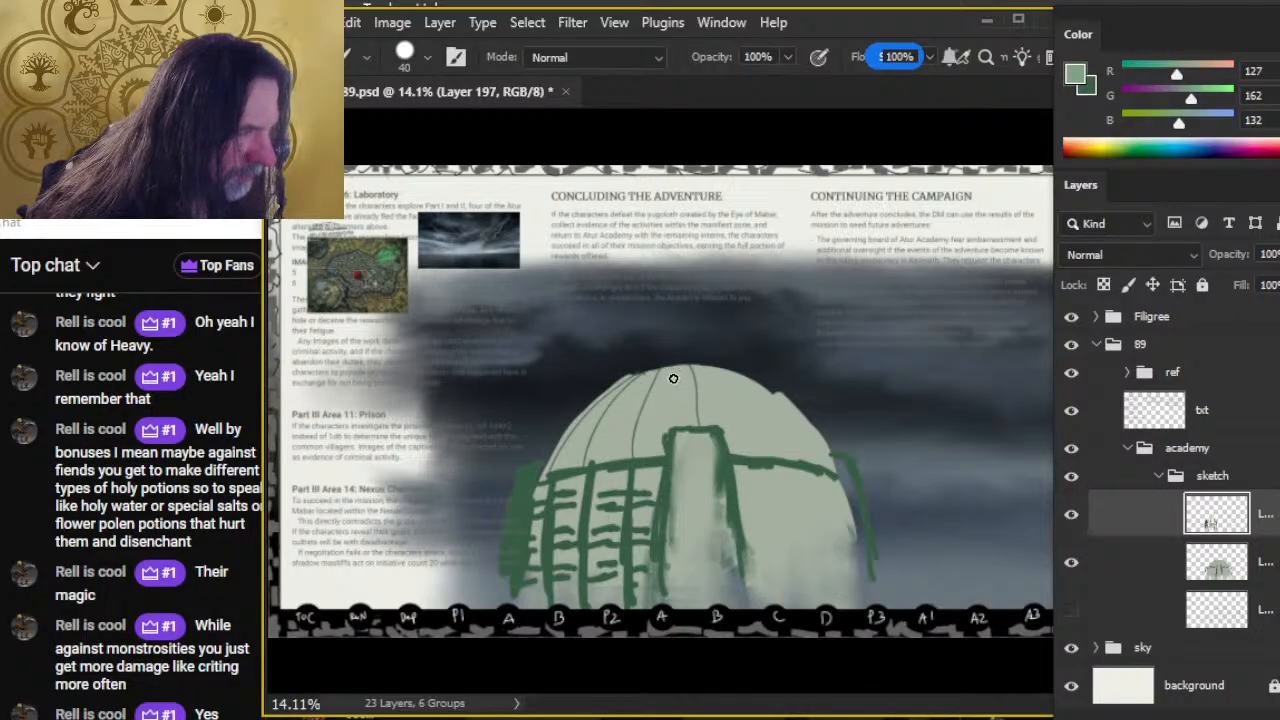
{"action": "key", "text": "x"}
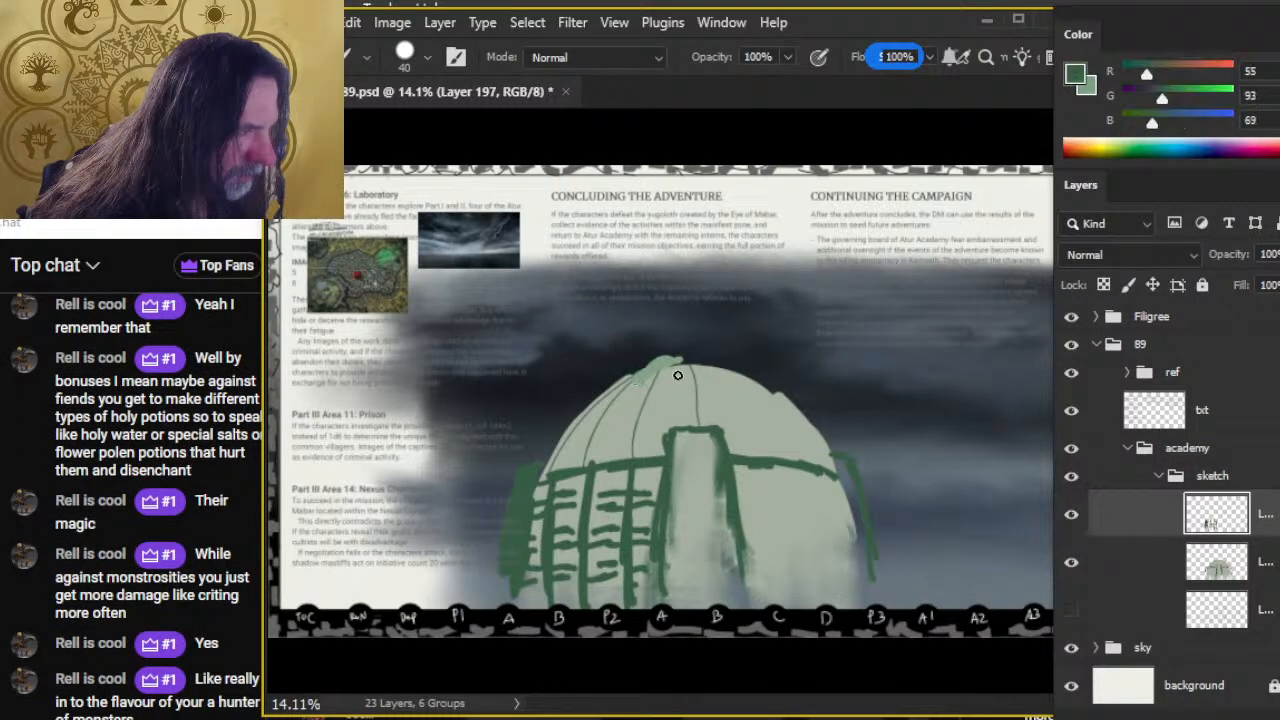
{"action": "mouse_move", "coordinate": [680, 362]}
{"action": "left_mouse_down"}
{"action": "mouse_move", "coordinate": [637, 383]}
{"action": "mouse_move", "coordinate": [682, 360]}
{"action": "mouse_move", "coordinate": [644, 367]}
{"action": "mouse_move", "coordinate": [651, 359]}
{"action": "mouse_move", "coordinate": [629, 381]}
{"action": "mouse_move", "coordinate": [670, 354]}
{"action": "mouse_move", "coordinate": [723, 362]}
{"action": "mouse_move", "coordinate": [660, 367]}
{"action": "mouse_move", "coordinate": [628, 389]}
{"action": "mouse_move", "coordinate": [704, 395]}
{"action": "mouse_move", "coordinate": [682, 397]}
{"action": "mouse_move", "coordinate": [662, 385]}
{"action": "mouse_move", "coordinate": [669, 376]}
{"action": "mouse_move", "coordinate": [652, 392]}
{"action": "mouse_move", "coordinate": [690, 369]}
{"action": "mouse_move", "coordinate": [690, 382]}
{"action": "mouse_move", "coordinate": [683, 369]}
{"action": "mouse_move", "coordinate": [711, 386]}
{"action": "left_mouse_up"}
Trim the cap's lower edge and carve gaps into its left half, reducing the Eraser to 70 px.
{"action": "key", "text": "e"}
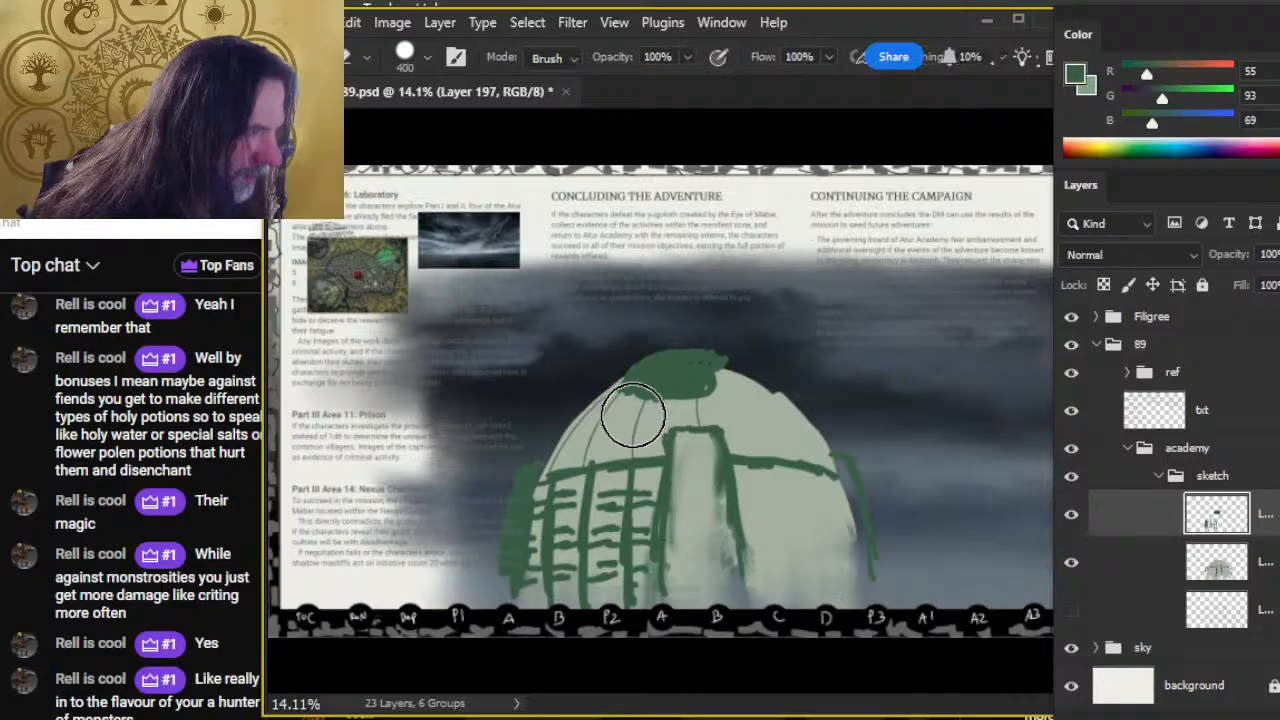
{"action": "mouse_move", "coordinate": [634, 417]}
{"action": "left_mouse_down"}
{"action": "mouse_move", "coordinate": [608, 440]}
{"action": "mouse_move", "coordinate": [634, 409]}
{"action": "mouse_move", "coordinate": [635, 369]}
{"action": "mouse_move", "coordinate": [623, 382]}
{"action": "mouse_move", "coordinate": [706, 400]}
{"action": "left_mouse_up"}
{"action": "key", "text": "b"}
{"action": "key", "text": "e"}
{"action": "key", "text": "bracketleft"}
{"action": "key", "text": "bracketleft"}
{"action": "key", "text": "bracketleft"}
{"action": "key", "text": "bracketleft"}
{"action": "key", "text": "bracketleft"}
{"action": "key", "text": "bracketleft"}
{"action": "key", "text": "bracketleft"}
{"action": "key", "text": "bracketleft"}
{"action": "key", "text": "bracketleft"}
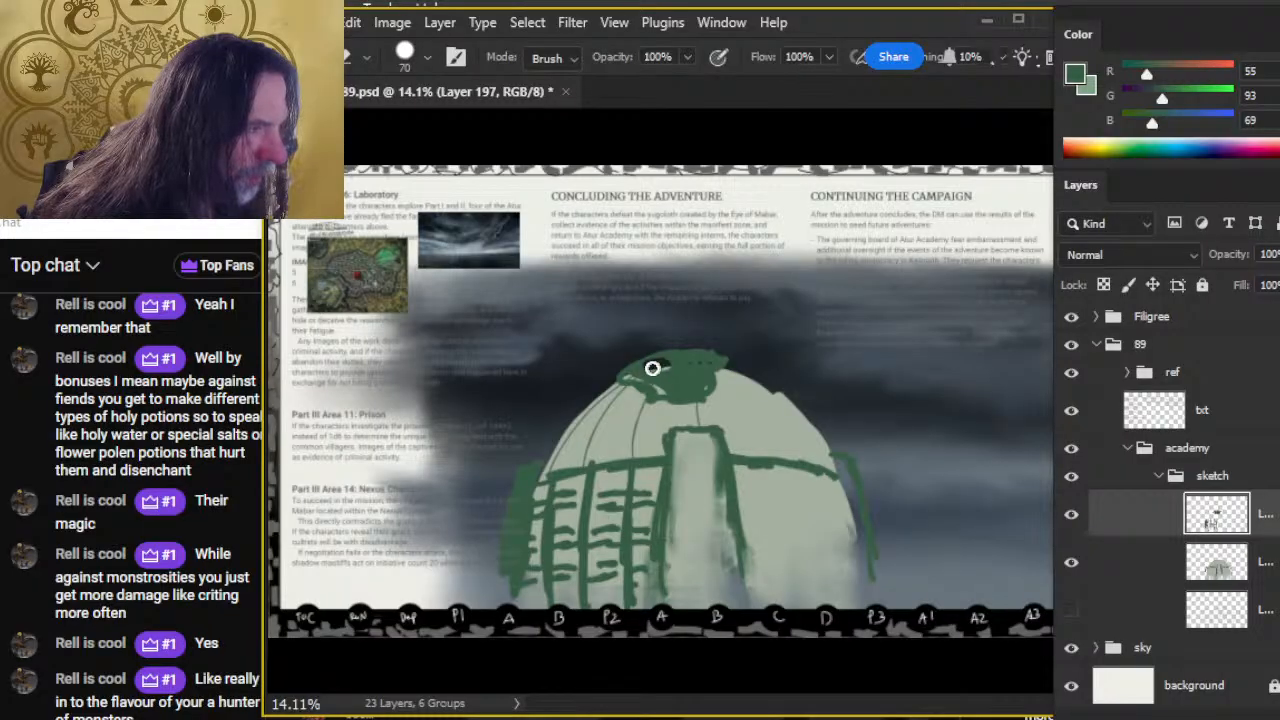
Paint light green highlights inside the dark green cap with the 40 px brush.
{"action": "key", "text": "b"}
{"action": "key", "text": "x"}
{"action": "left_click_drag", "start_coordinate": [665, 363], "coordinate": [656, 369]}
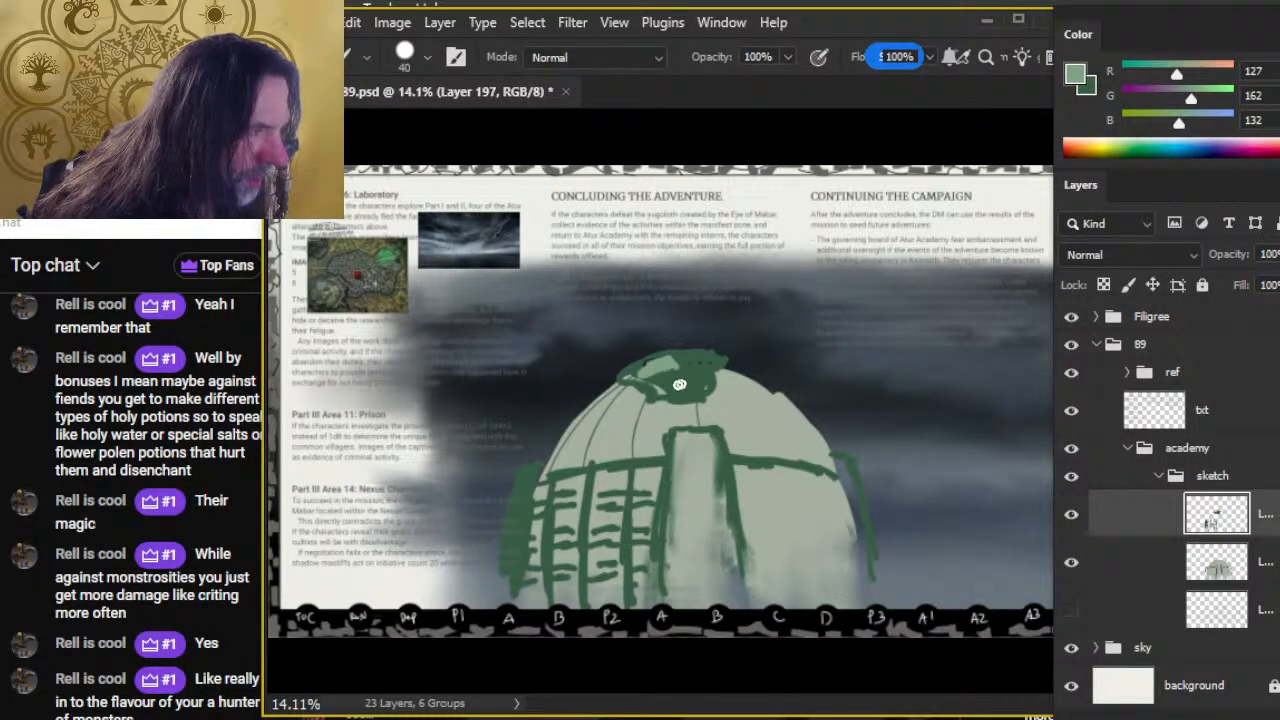
{"action": "key", "text": "x"}
{"action": "key", "text": "x"}
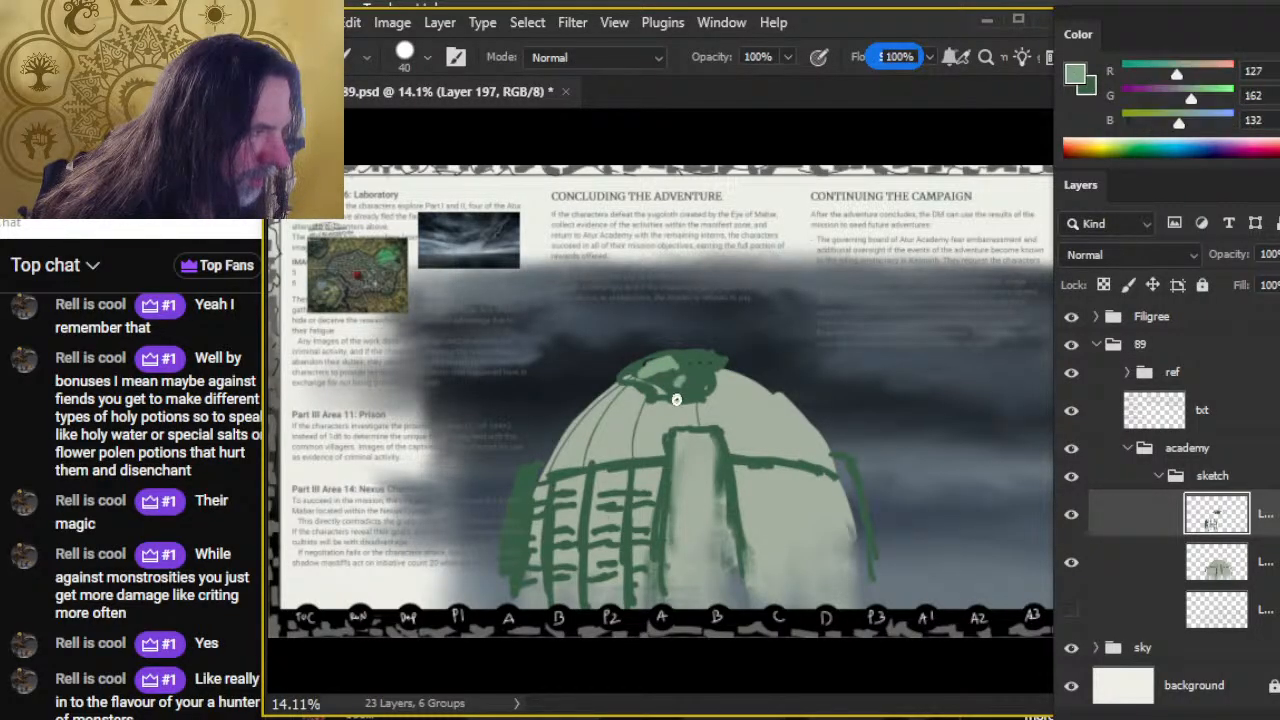
{"action": "key", "text": "x"}
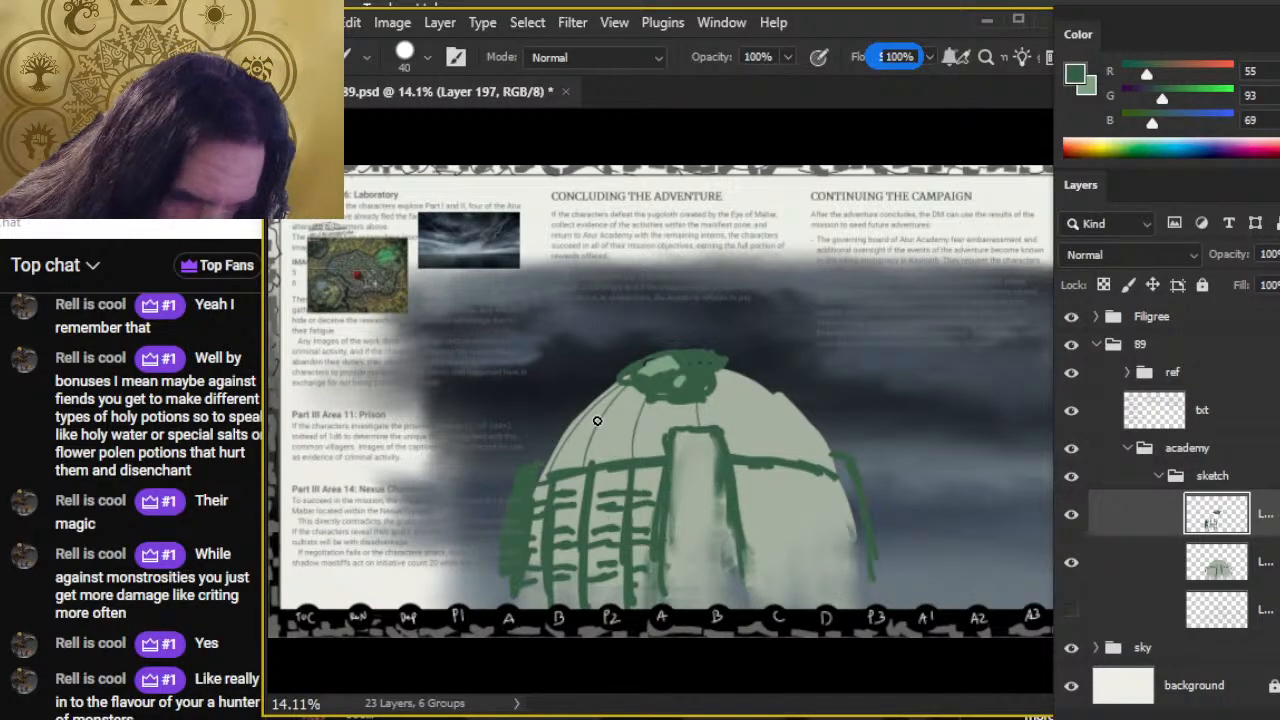
Smudge the cap's highlights at 40% strength and touch up its left half with dark green.
{"action": "key", "text": "r"}
{"action": "left_click_drag", "start_coordinate": [640, 372], "coordinate": [685, 405]}
{"action": "key", "text": "b"}
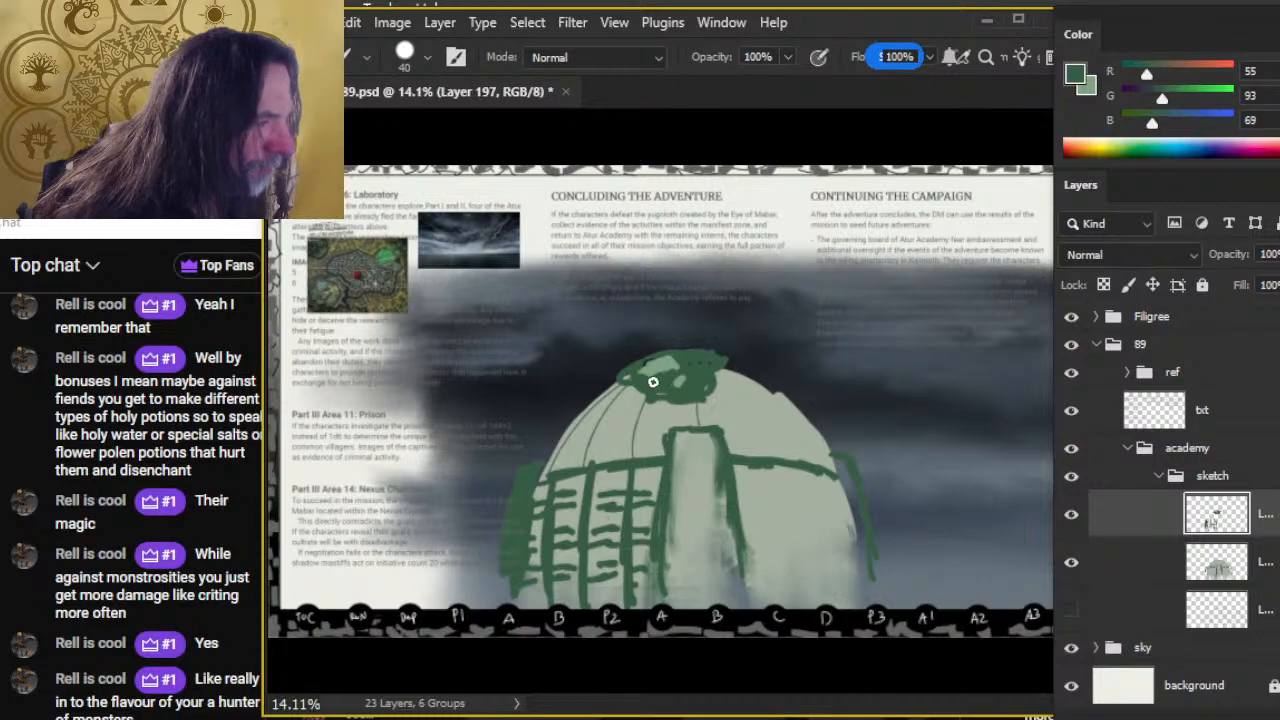
{"action": "key", "text": "r"}
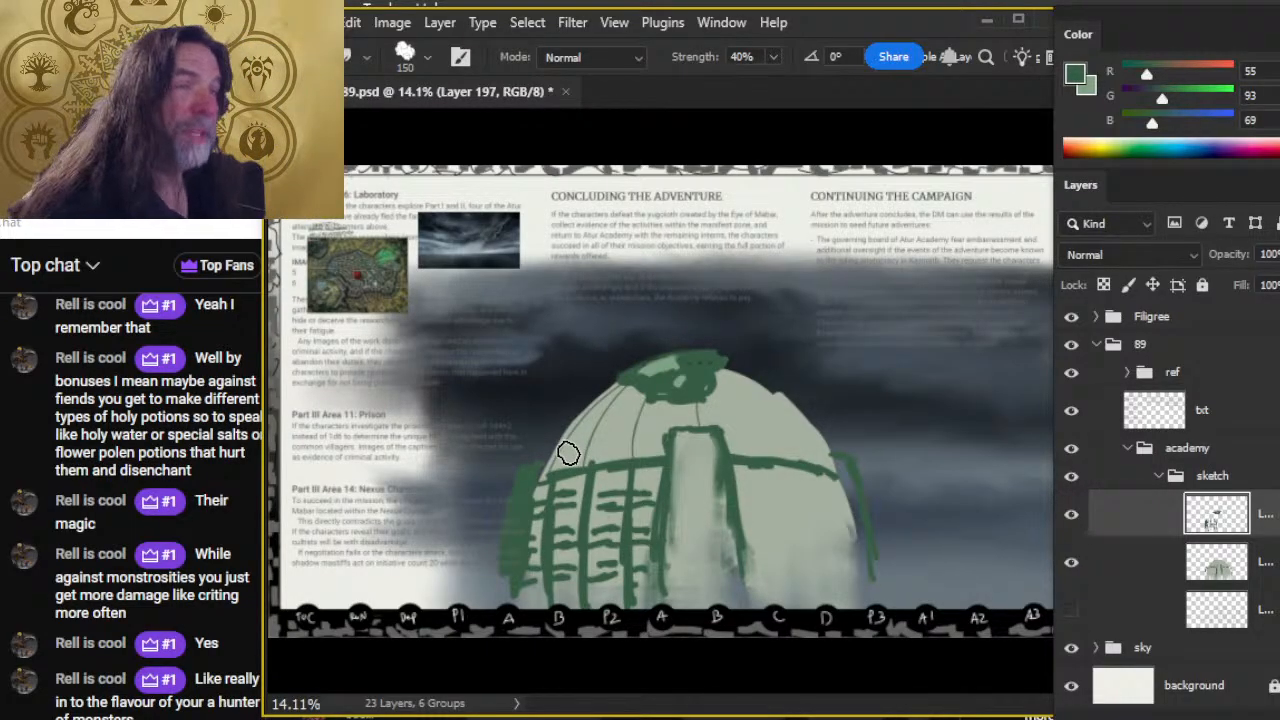
{"action": "key", "text": "b"}
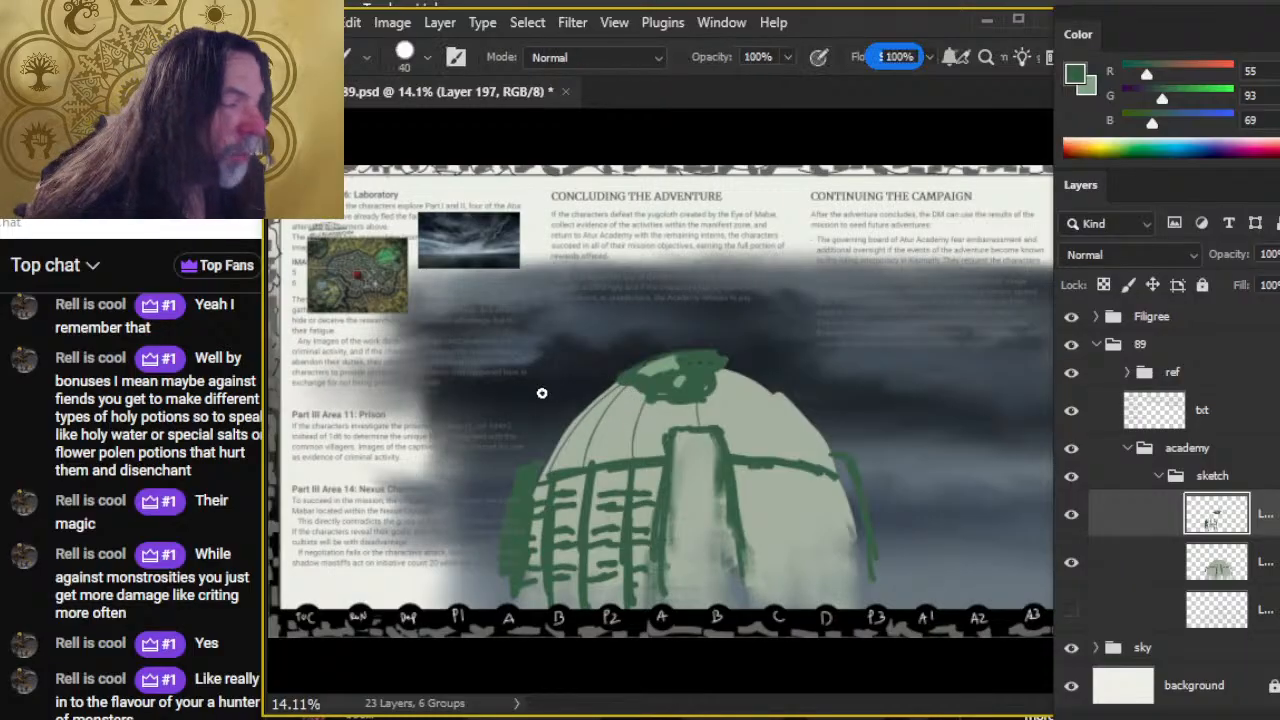
{"action": "key", "text": "alt"}
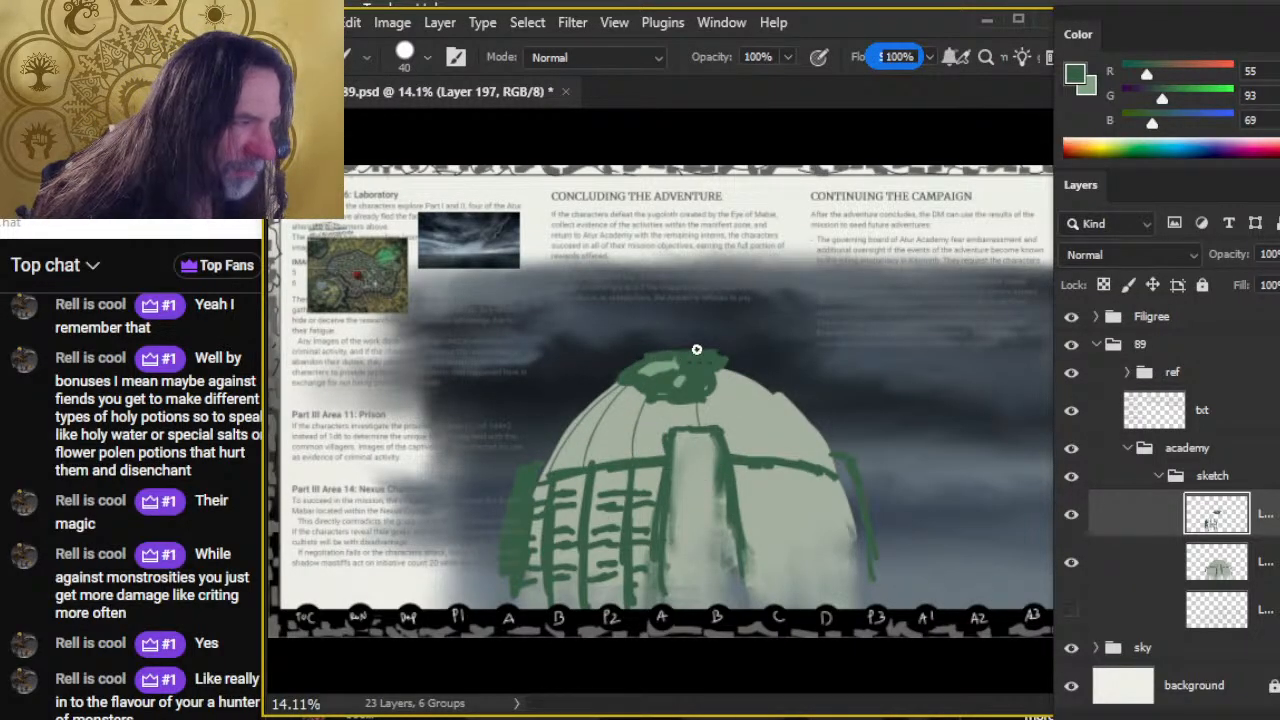
Clean up the cap's left outline, alternating the 70 px Eraser with the 40 px dark green brush.
{"action": "key", "text": "e"}
{"action": "mouse_move", "coordinate": [629, 347]}
{"action": "left_mouse_down"}
{"action": "mouse_move", "coordinate": [600, 374]}
{"action": "mouse_move", "coordinate": [623, 388]}
{"action": "left_mouse_up"}
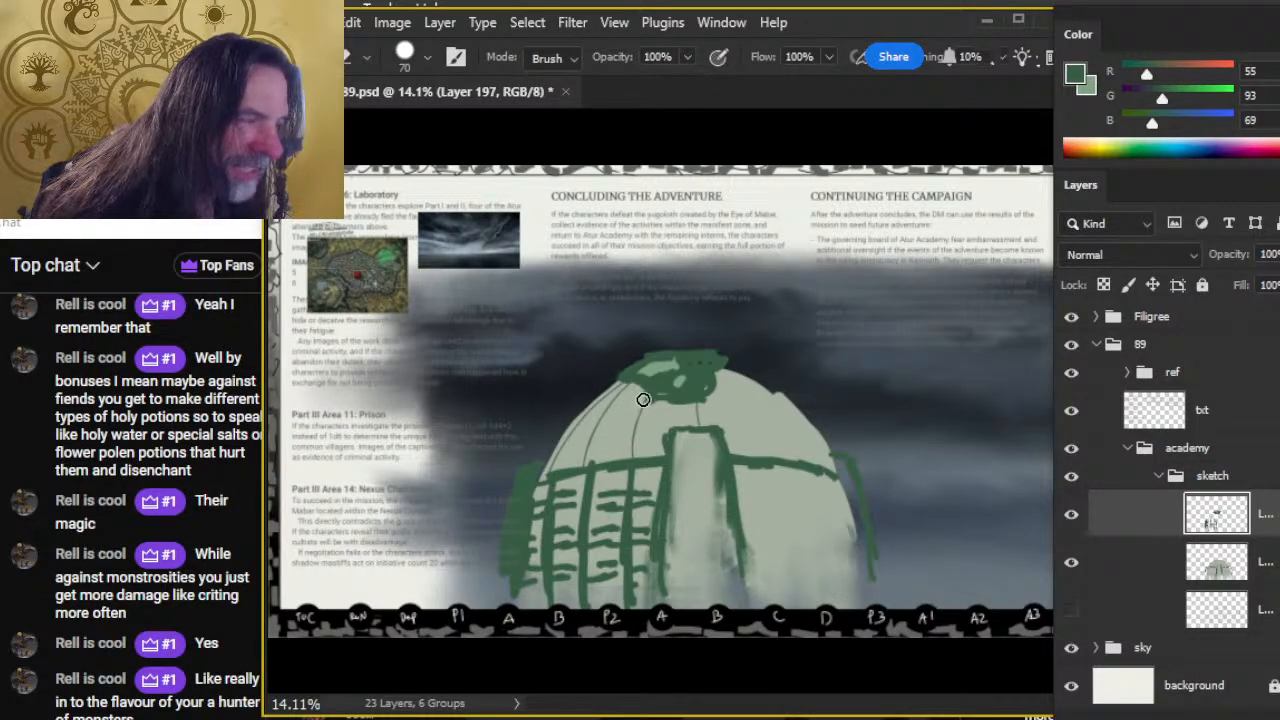
{"action": "key", "text": "b"}
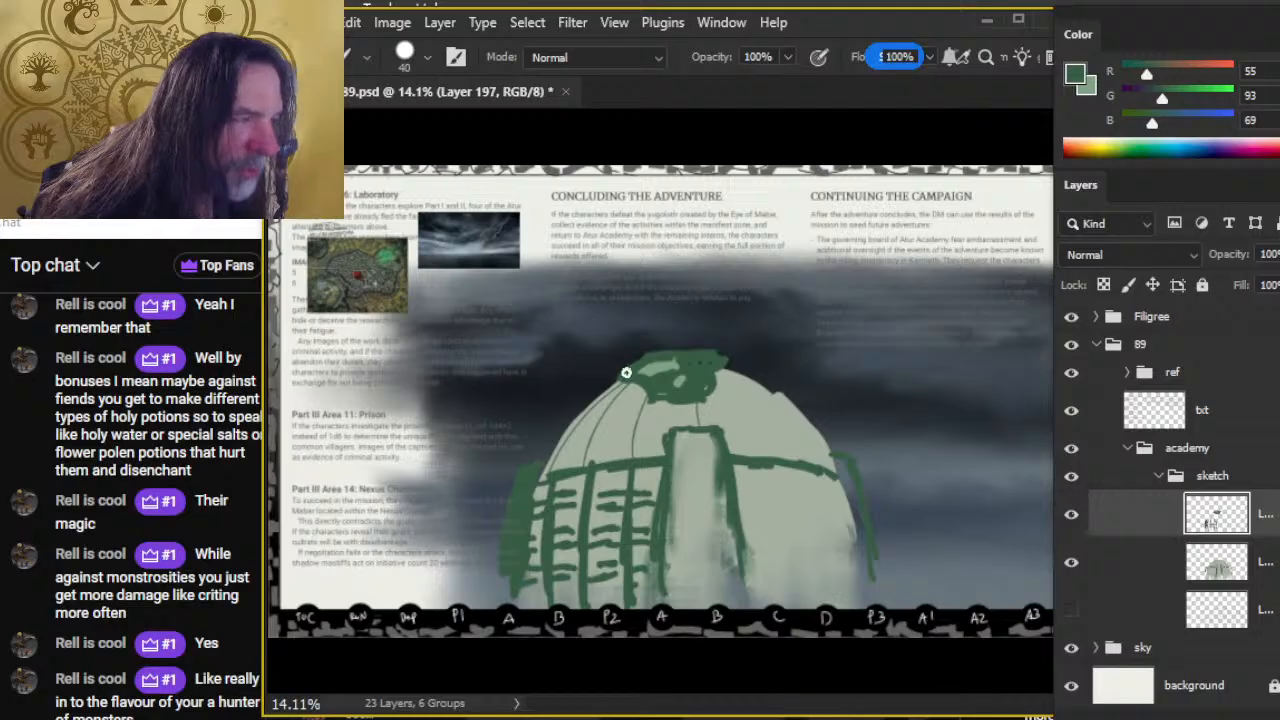
{"action": "key", "text": "e"}
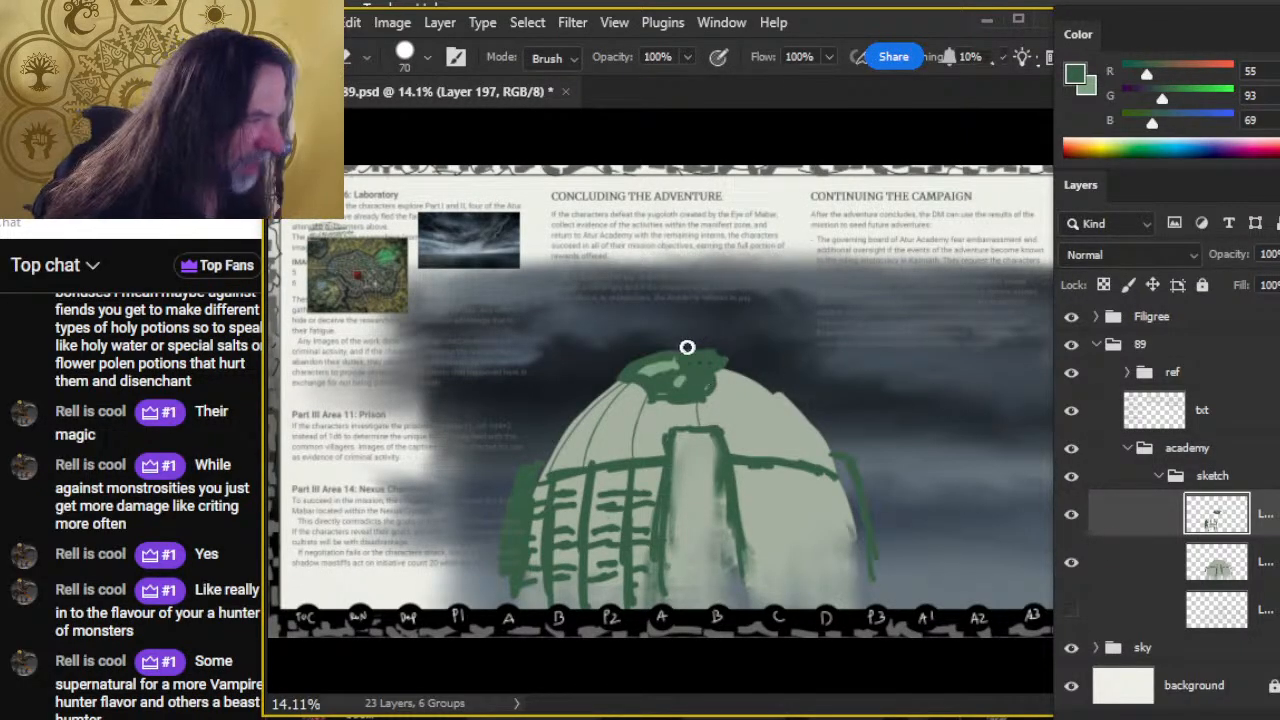
Lasso the green cap at the dome's top and separate it onto its own layer above the columns.
{"action": "key", "text": "l"}
{"action": "mouse_move", "coordinate": [675, 325]}
{"action": "left_mouse_down"}
{"action": "mouse_move", "coordinate": [690, 425]}
{"action": "mouse_move", "coordinate": [790, 378]}
{"action": "mouse_move", "coordinate": [735, 310]}
{"action": "left_mouse_up"}
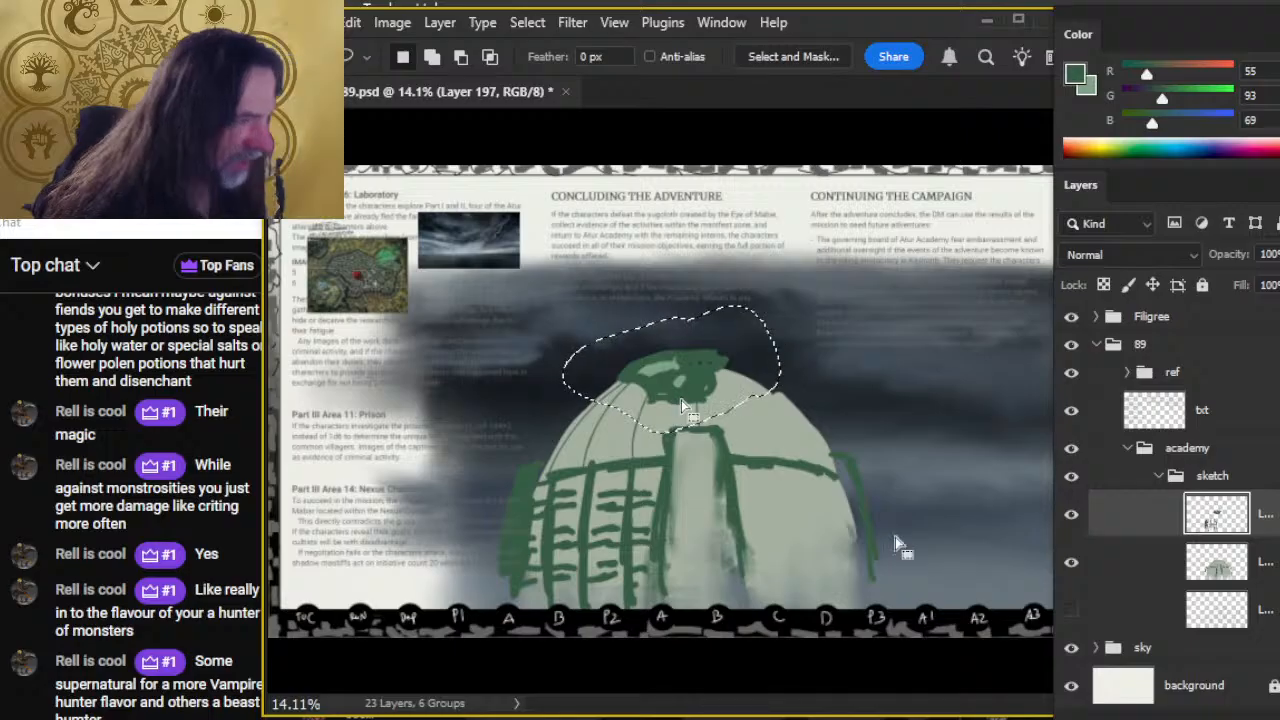
{"action": "key", "text": "ctrl+j"}
{"action": "key", "text": "v"}
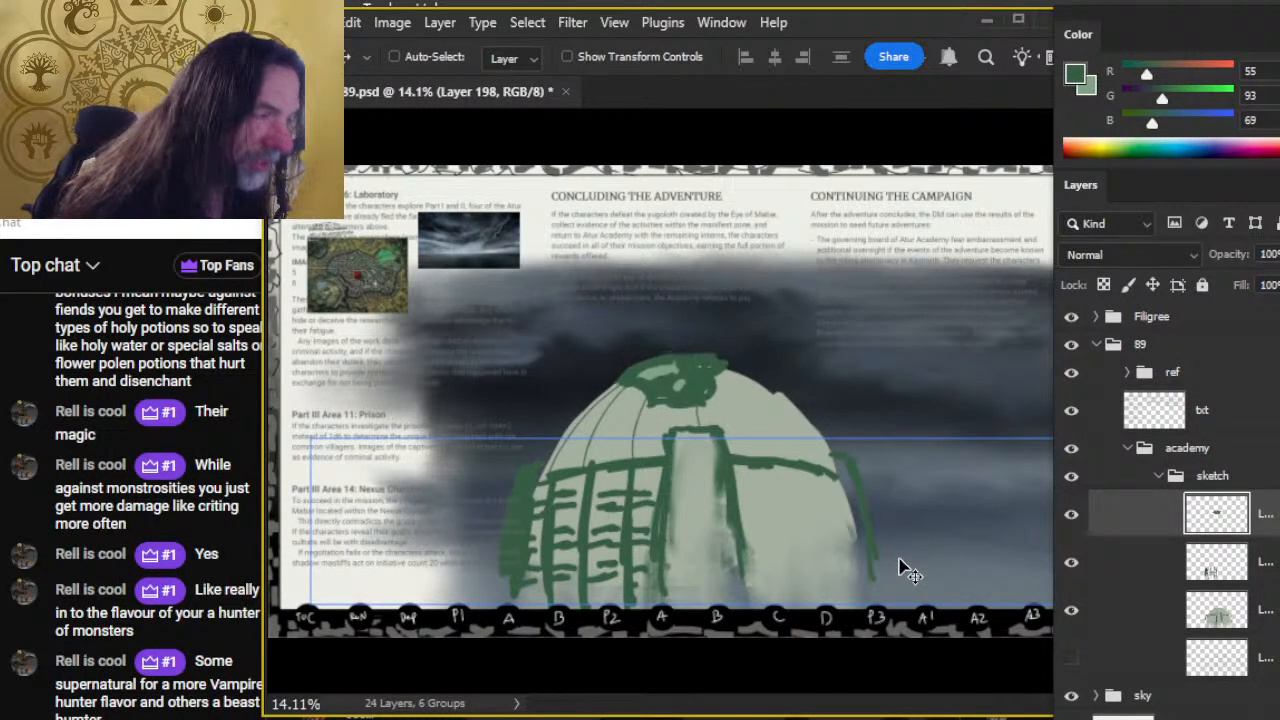
{"action": "left_click", "coordinate": [640, 385], "text": "ctrl"}
Dab sampled light green onto the cap and blend it into the dark green with the Smudge tool at 40% strength.
{"action": "key", "text": "b"}
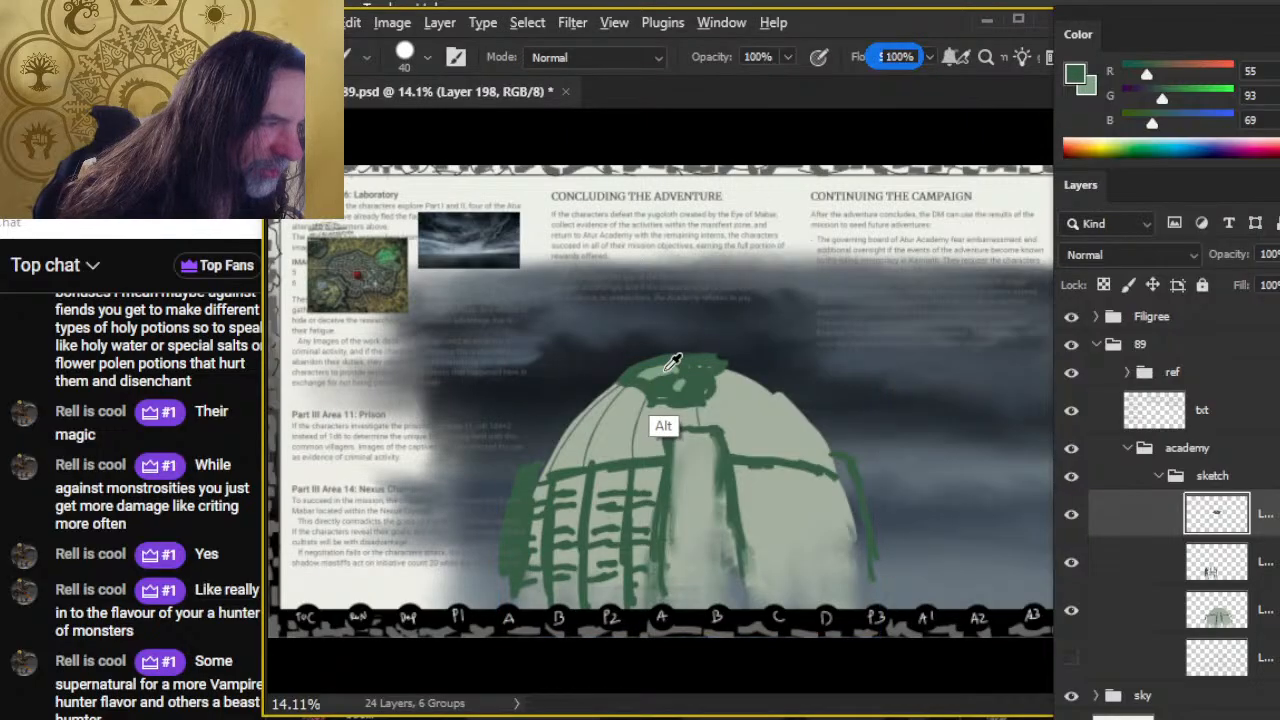
{"action": "left_click", "coordinate": [672, 368], "text": "alt"}
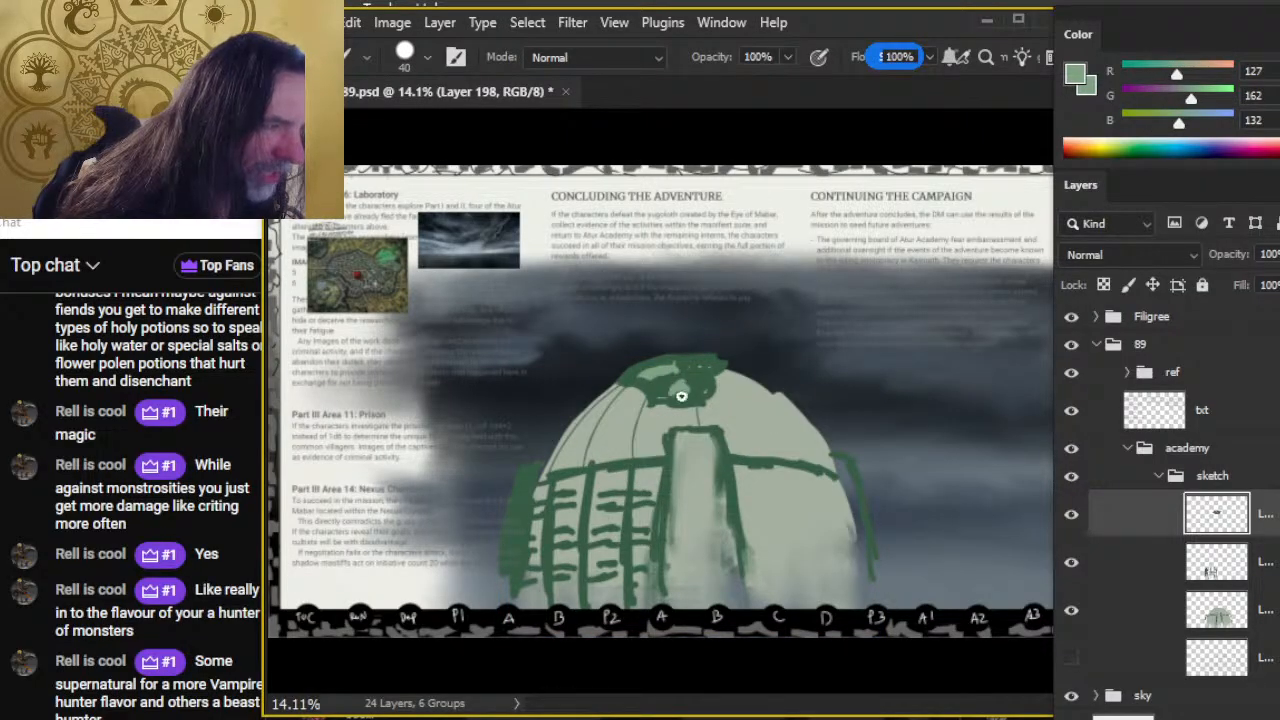
{"action": "key", "text": "r"}
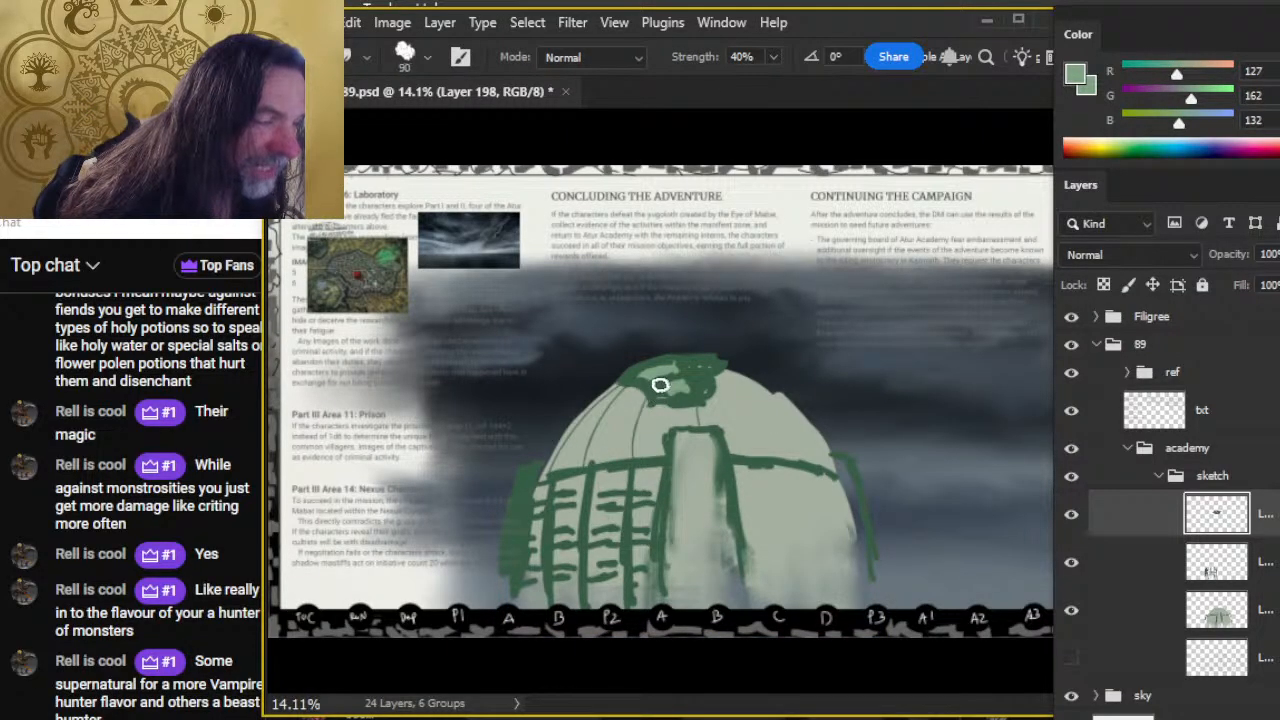
{"action": "mouse_move", "coordinate": [658, 388]}
{"action": "left_mouse_down"}
{"action": "mouse_move", "coordinate": [708, 378]}
{"action": "mouse_move", "coordinate": [691, 397]}
{"action": "mouse_move", "coordinate": [676, 386]}
{"action": "mouse_move", "coordinate": [675, 408]}
{"action": "mouse_move", "coordinate": [664, 385]}
{"action": "mouse_move", "coordinate": [678, 377]}
{"action": "mouse_move", "coordinate": [679, 406]}
{"action": "mouse_move", "coordinate": [662, 372]}
{"action": "left_mouse_up"}
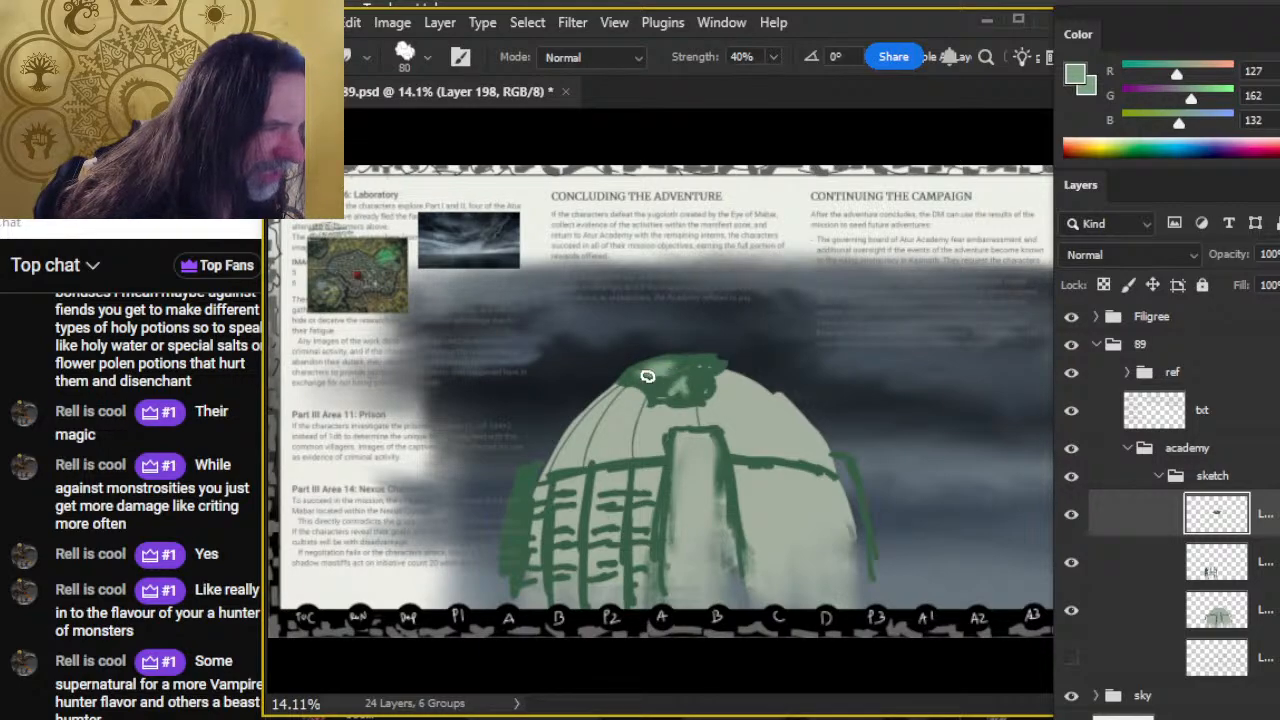
Paint a sampled light green highlight in the cap's centre and smudge it at 80 px.
{"action": "key", "text": "b"}
{"action": "left_click", "coordinate": [669, 362], "text": "alt"}
{"action": "left_click_drag", "start_coordinate": [669, 362], "coordinate": [674, 369]}
{"action": "key", "text": "r"}
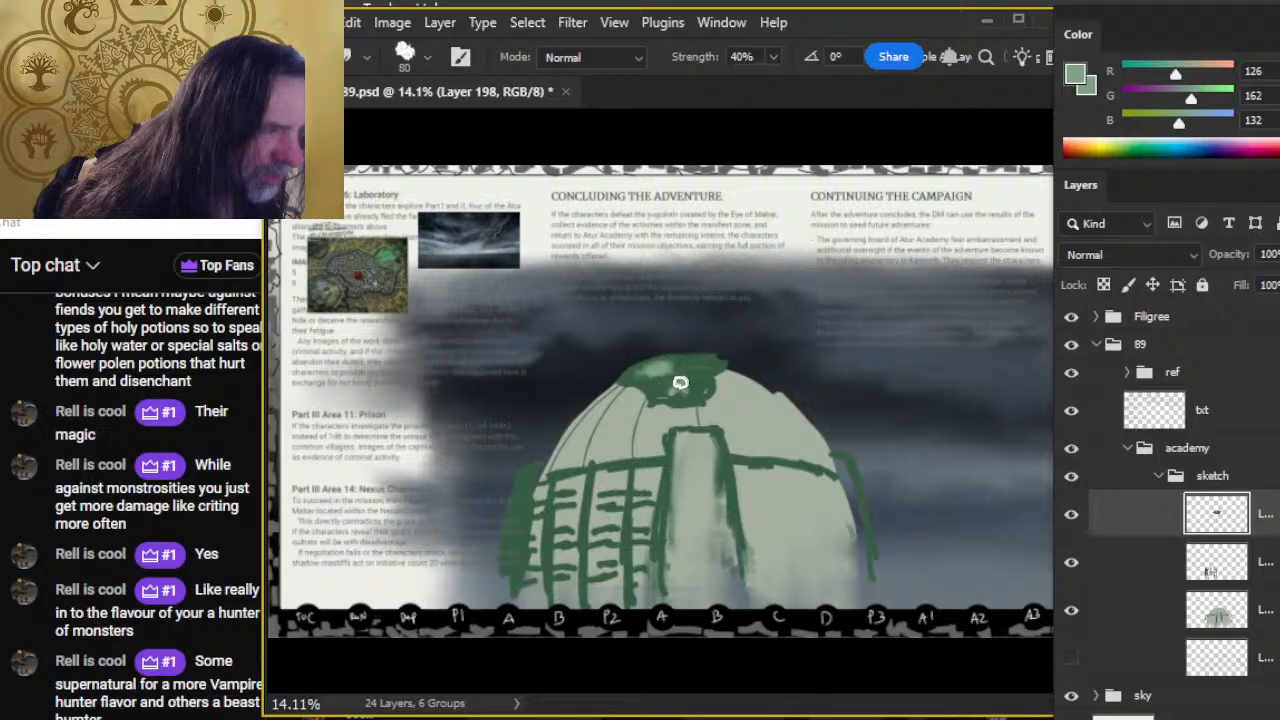
{"action": "left_click_drag", "start_coordinate": [689, 391], "coordinate": [674, 396]}
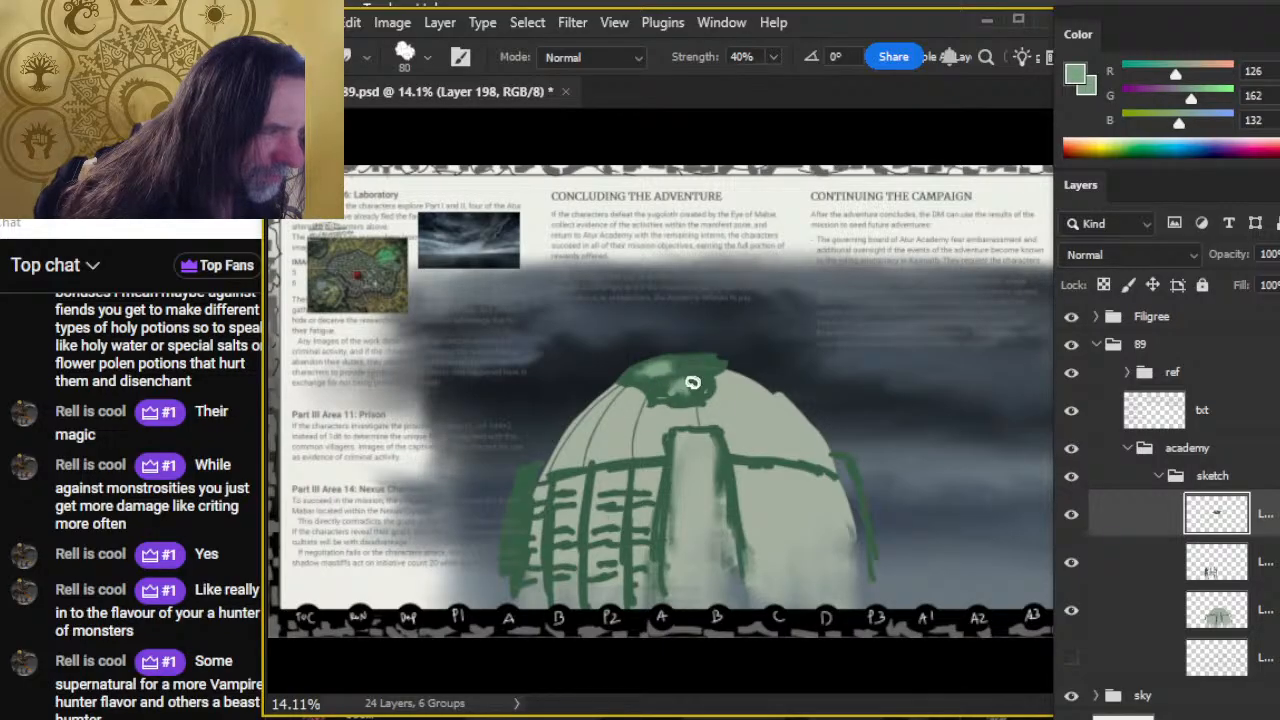
Darken the area between the cap's highlights with sampled dark green and smudge it down to the lower edge.
{"action": "key", "text": "b"}
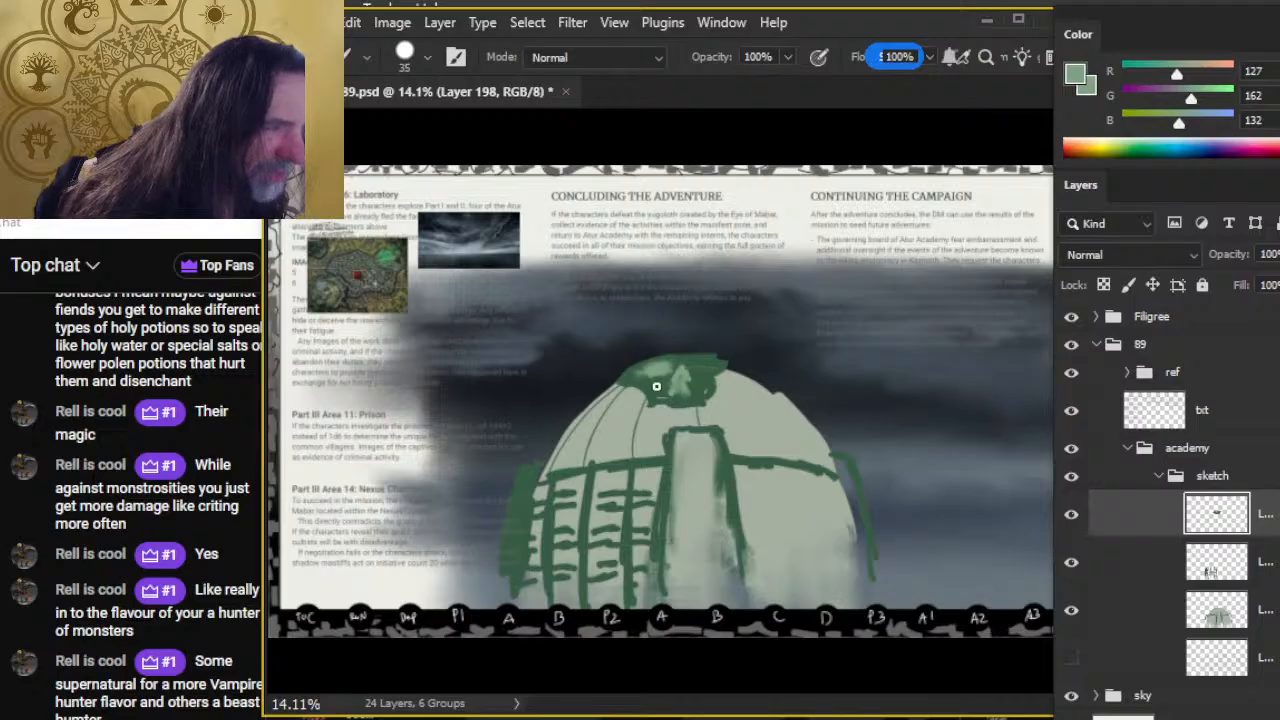
{"action": "left_click", "coordinate": [661, 396], "text": "alt"}
{"action": "key", "text": "r"}
{"action": "left_click_drag", "start_coordinate": [680, 394], "coordinate": [680, 375]}
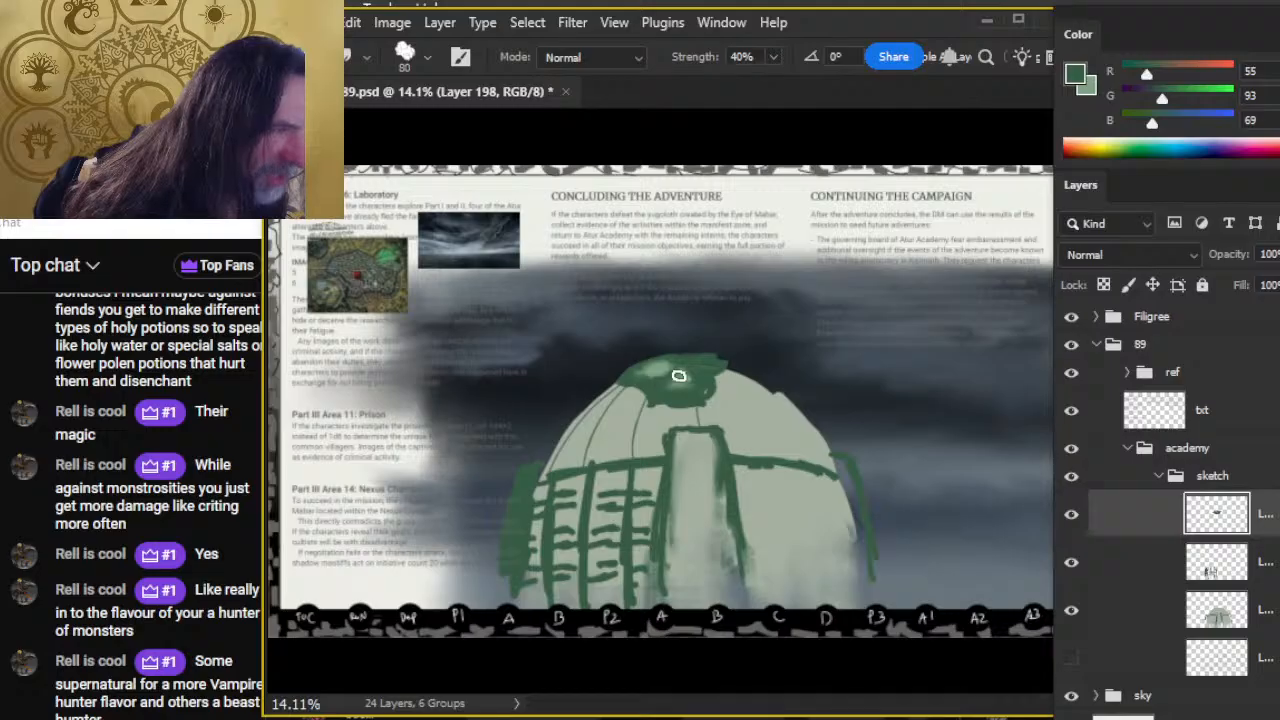
{"action": "mouse_move", "coordinate": [686, 400]}
{"action": "left_mouse_down"}
{"action": "mouse_move", "coordinate": [648, 386]}
{"action": "mouse_move", "coordinate": [641, 353]}
{"action": "mouse_move", "coordinate": [618, 371]}
{"action": "mouse_move", "coordinate": [634, 401]}
{"action": "mouse_move", "coordinate": [620, 396]}
{"action": "mouse_move", "coordinate": [689, 401]}
{"action": "mouse_move", "coordinate": [655, 400]}
{"action": "mouse_move", "coordinate": [693, 402]}
{"action": "left_mouse_up"}
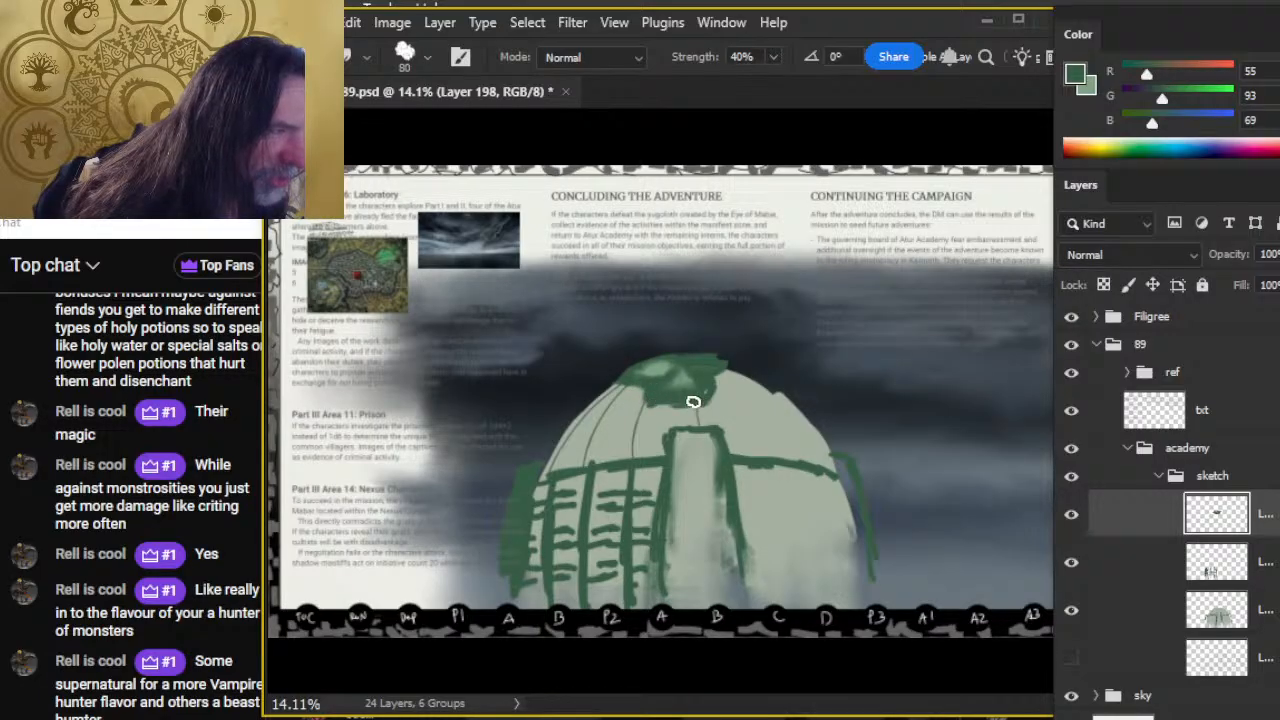
Rework the cap's left lobe with dark green edges and a sampled light green highlight, blending them at 80 px.
{"action": "key", "text": "b"}
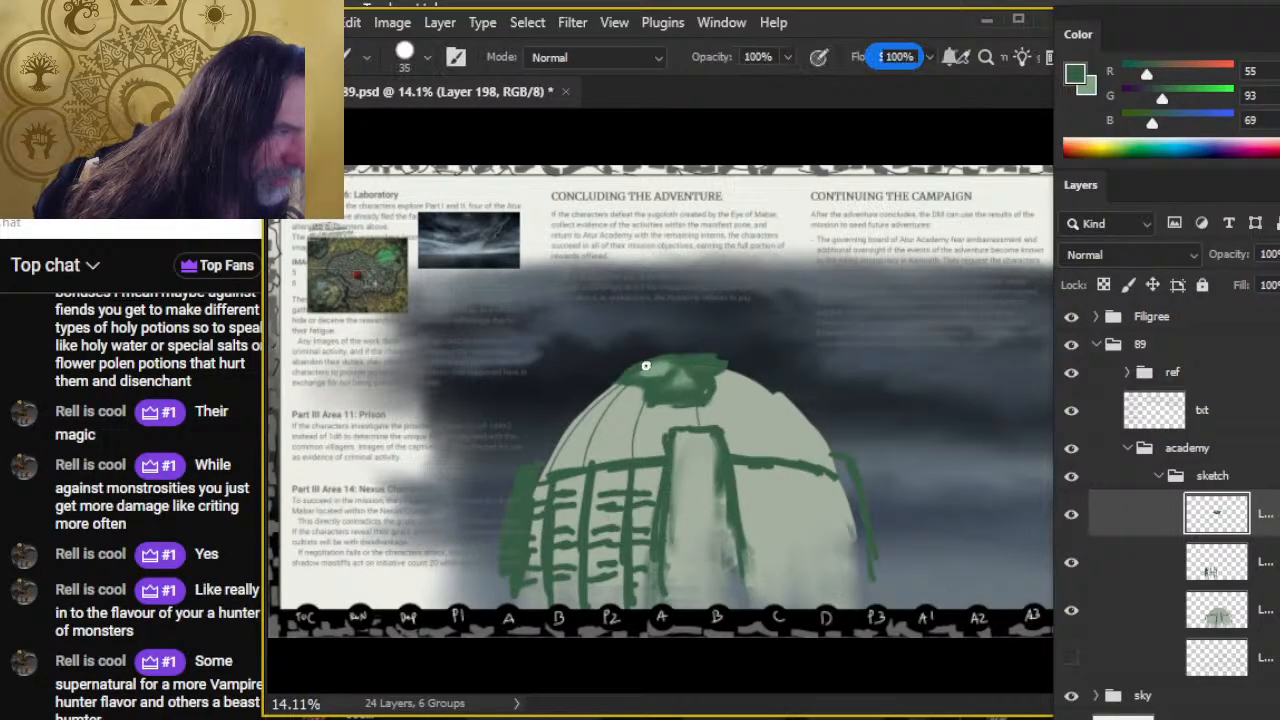
{"action": "key", "text": "r"}
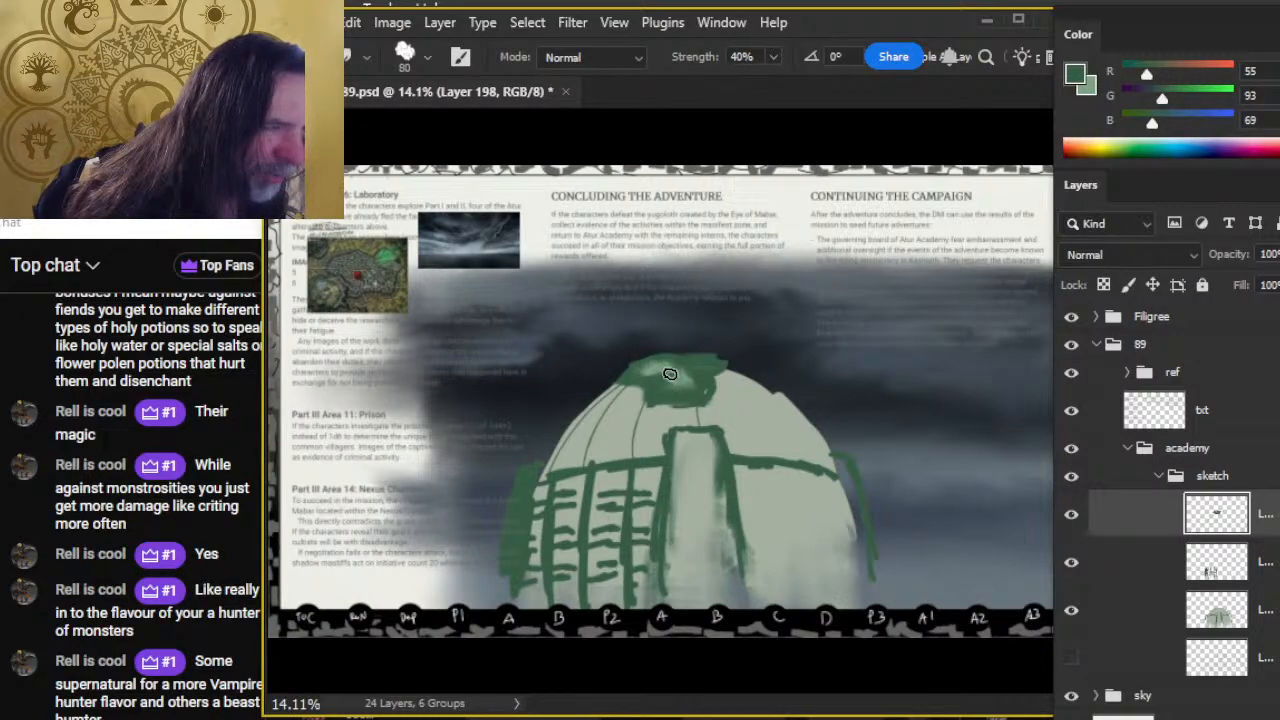
{"action": "key", "text": "b"}
{"action": "left_click", "coordinate": [656, 365], "text": "alt"}
{"action": "left_click_drag", "start_coordinate": [660, 368], "coordinate": [622, 358]}
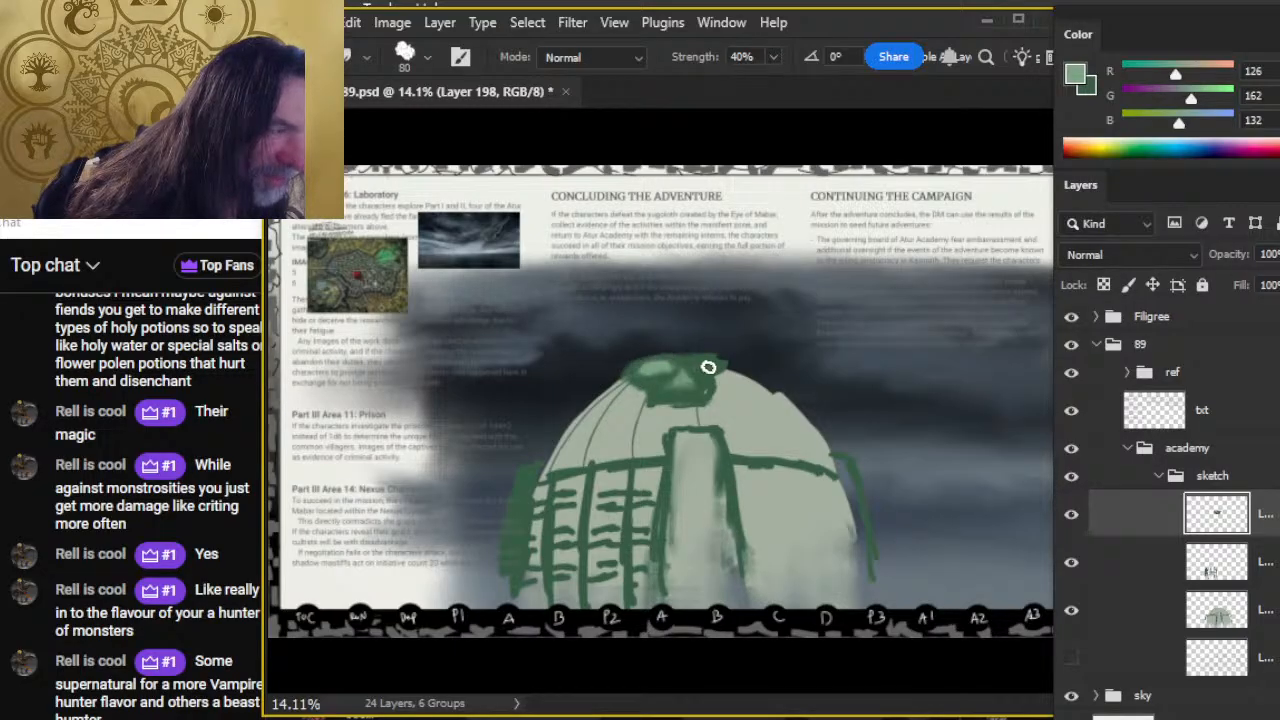
Shape a light triangular highlight in the cap's centre, edge it with dark green and smudge it at 60 px.
{"action": "key", "text": "b"}
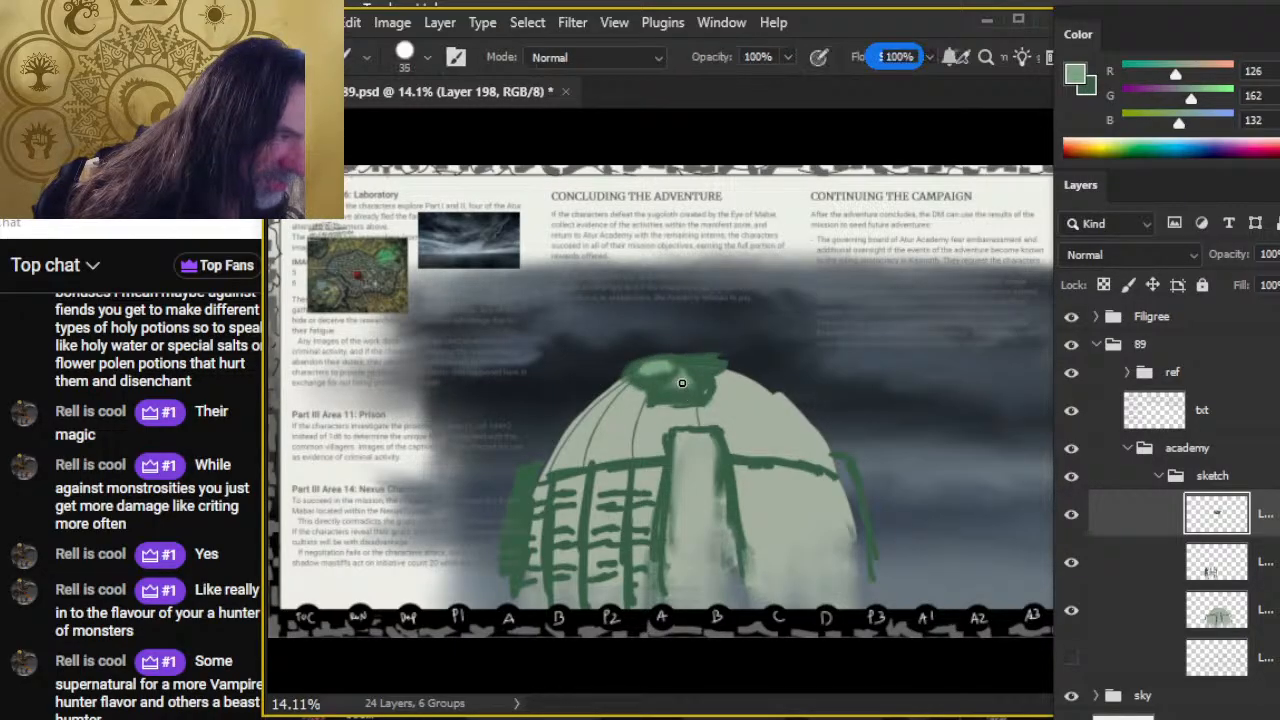
{"action": "key", "text": "r"}
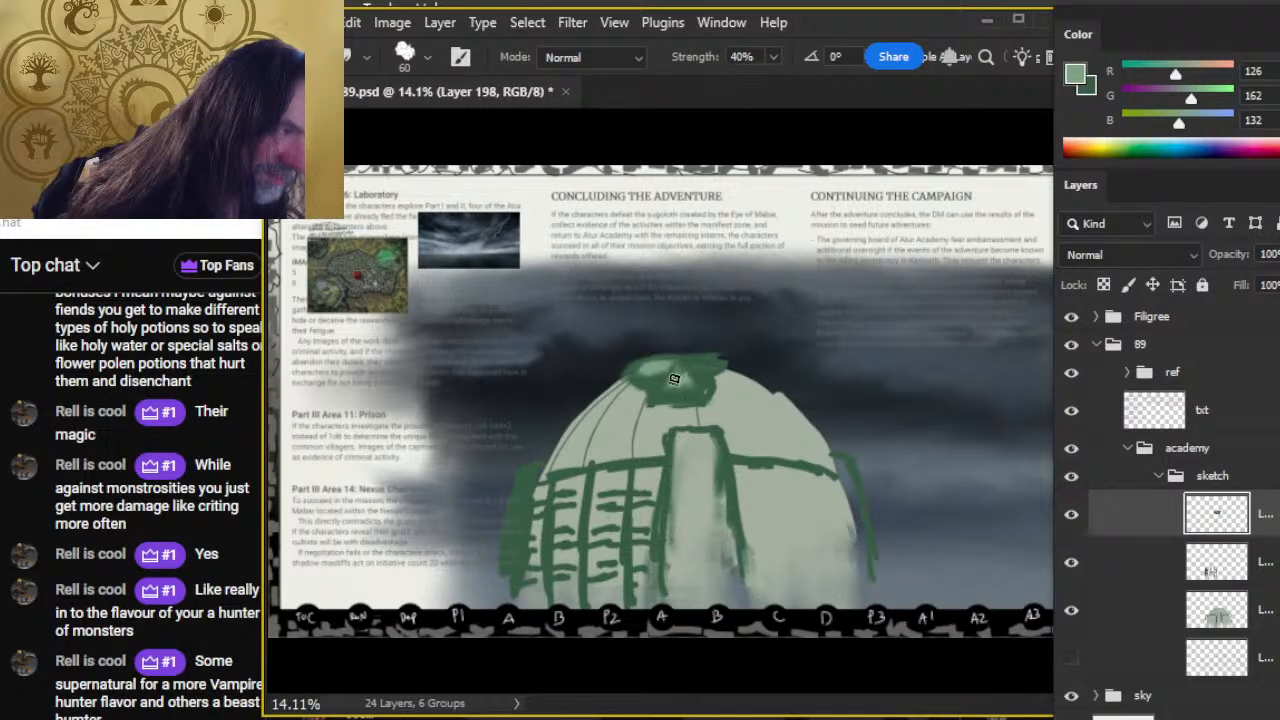
{"action": "key", "text": "b"}
{"action": "left_click", "coordinate": [675, 370], "text": "alt"}
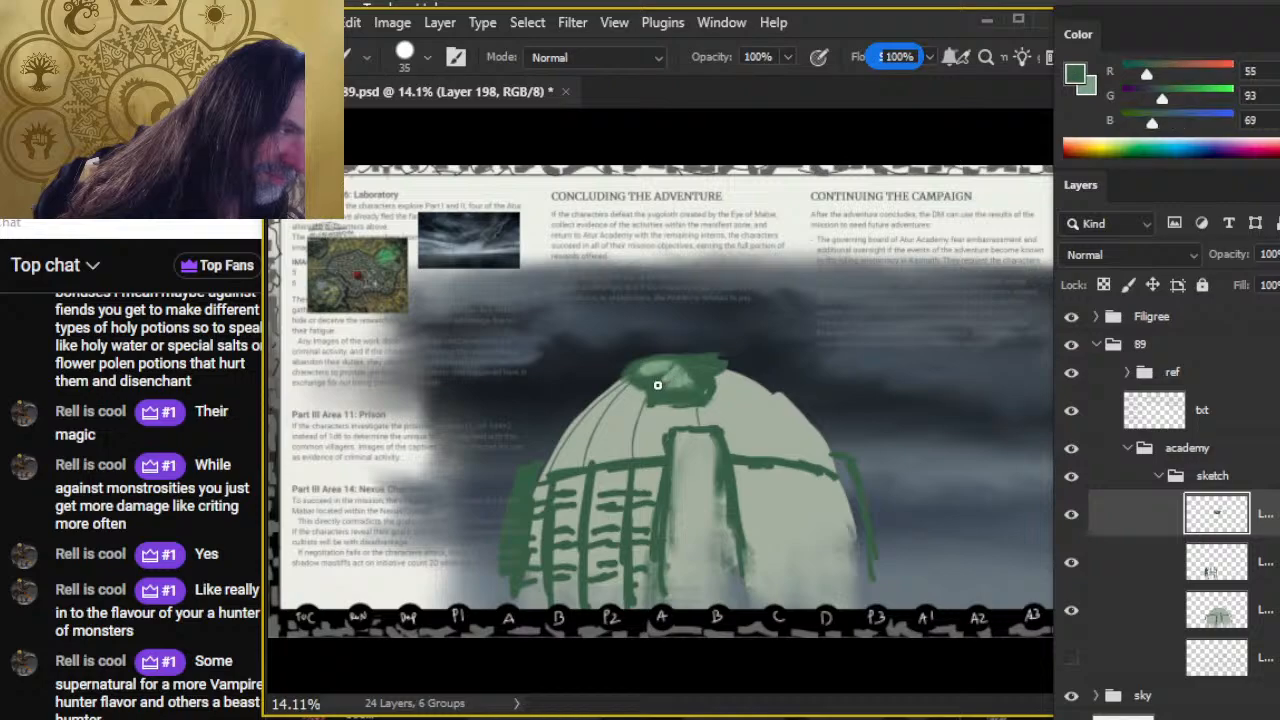
{"action": "key", "text": "r"}
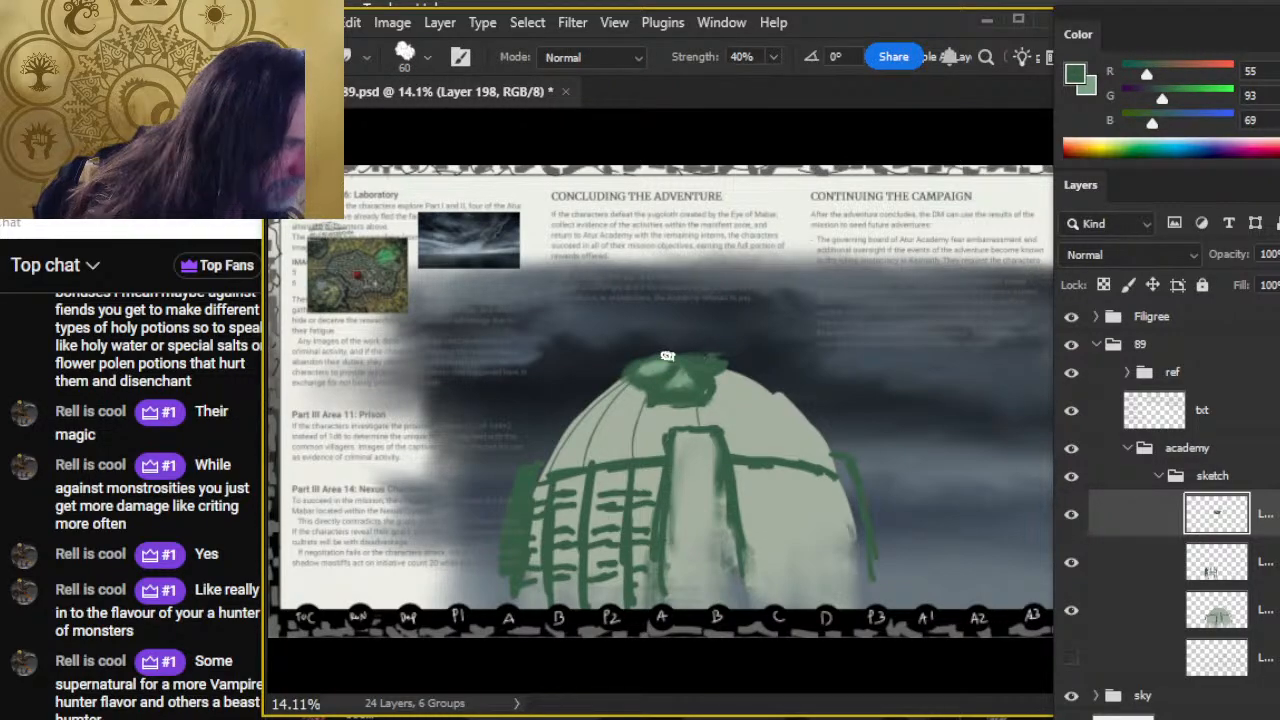
Lasso the green cap and shift it slightly to the right on top of the dome.
{"action": "key", "text": "v"}
{"action": "key", "text": "l"}
{"action": "mouse_move", "coordinate": [600, 362]}
{"action": "left_mouse_down"}
{"action": "mouse_move", "coordinate": [708, 423]}
{"action": "mouse_move", "coordinate": [615, 408]}
{"action": "left_mouse_up"}
{"action": "key", "text": "v"}
{"action": "mouse_move", "coordinate": [708, 391]}
{"action": "left_mouse_down"}
{"action": "mouse_move", "coordinate": [723, 366]}
{"action": "mouse_move", "coordinate": [717, 414]}
{"action": "mouse_move", "coordinate": [686, 363]}
{"action": "mouse_move", "coordinate": [669, 371]}
{"action": "left_mouse_up"}
Sample the cap's dark green, fill in its top edge with the 35 px brush and smudge the centre at 60 px.
{"action": "key", "text": "b"}
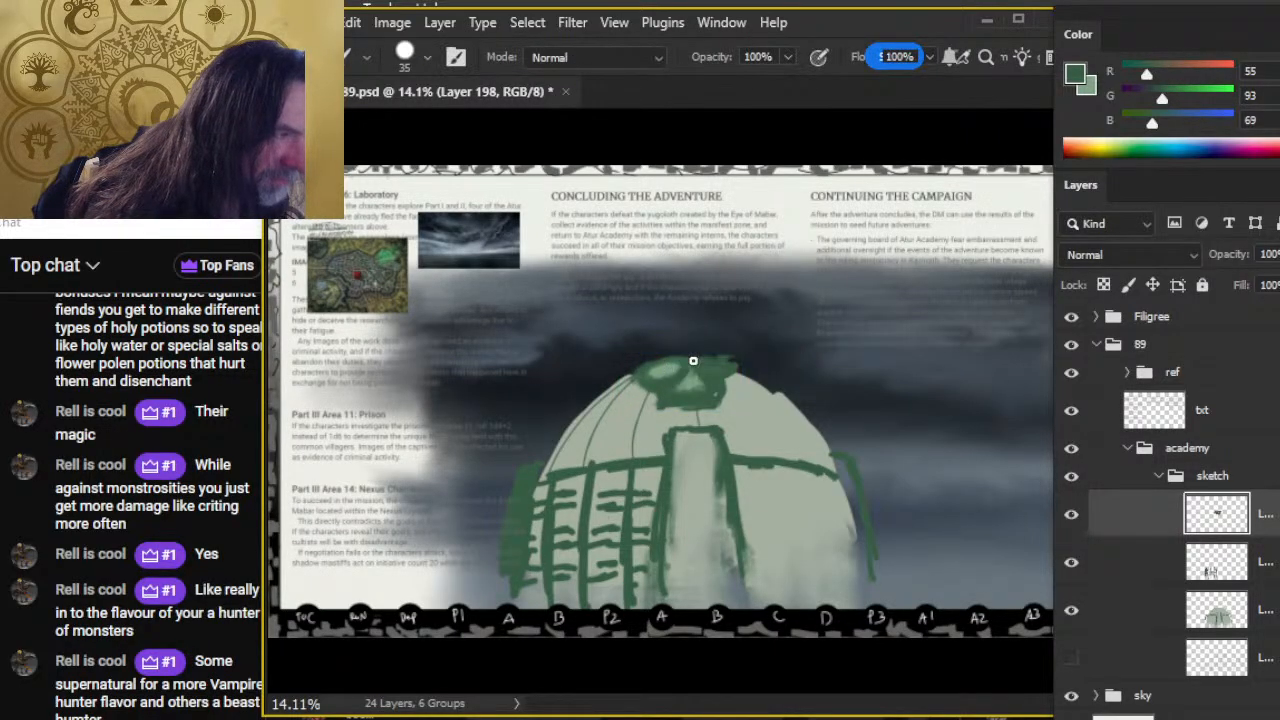
{"action": "left_click", "coordinate": [698, 357], "text": "alt"}
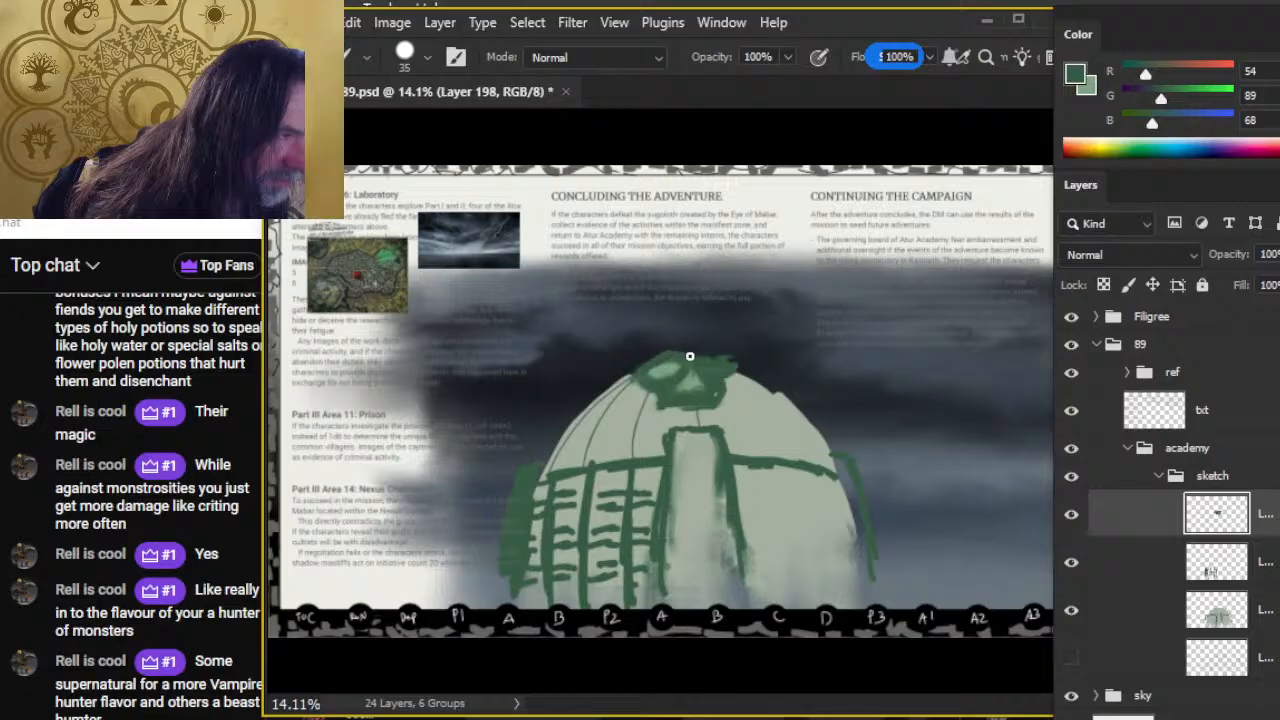
{"action": "key", "text": "r"}
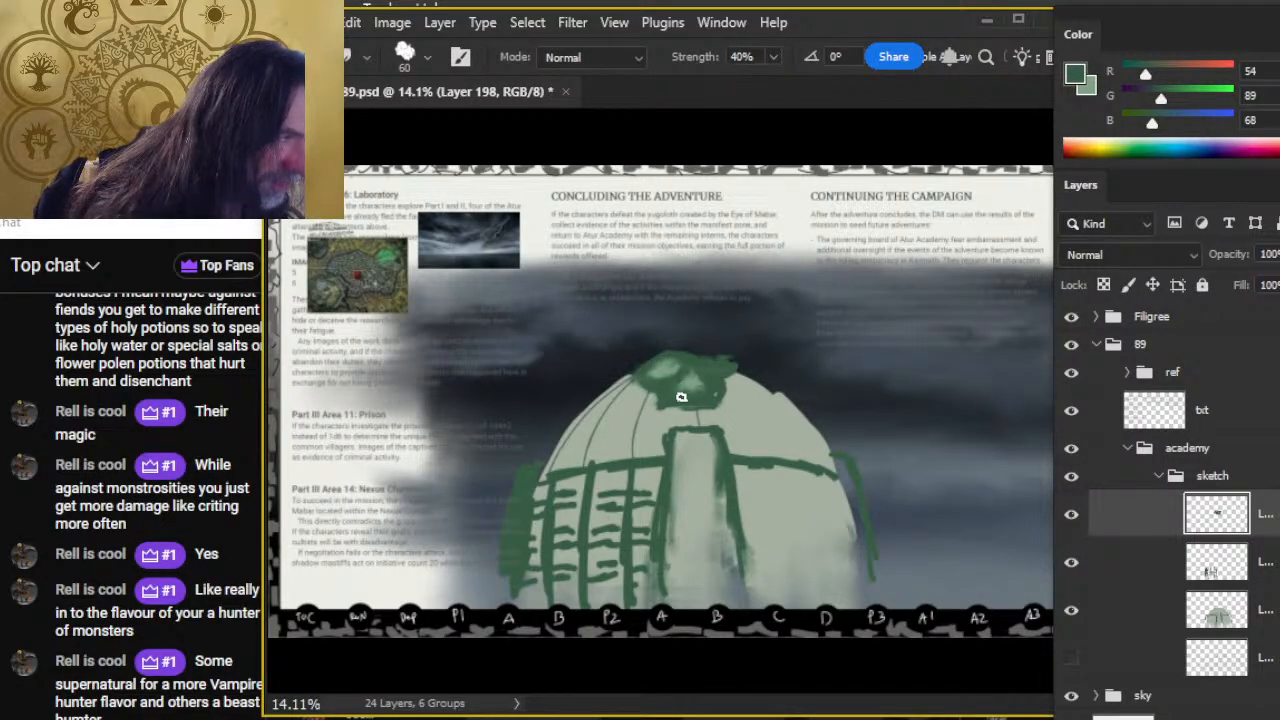
Smudge the green cap's highlight and lower edge at 60 px with 40% strength.
{"action": "key", "text": "z"}
{"action": "mouse_move", "coordinate": [707, 437]}
{"action": "left_mouse_down"}
{"action": "mouse_move", "coordinate": [651, 434]}
{"action": "mouse_move", "coordinate": [700, 427]}
{"action": "left_mouse_up"}
{"action": "key", "text": "r"}
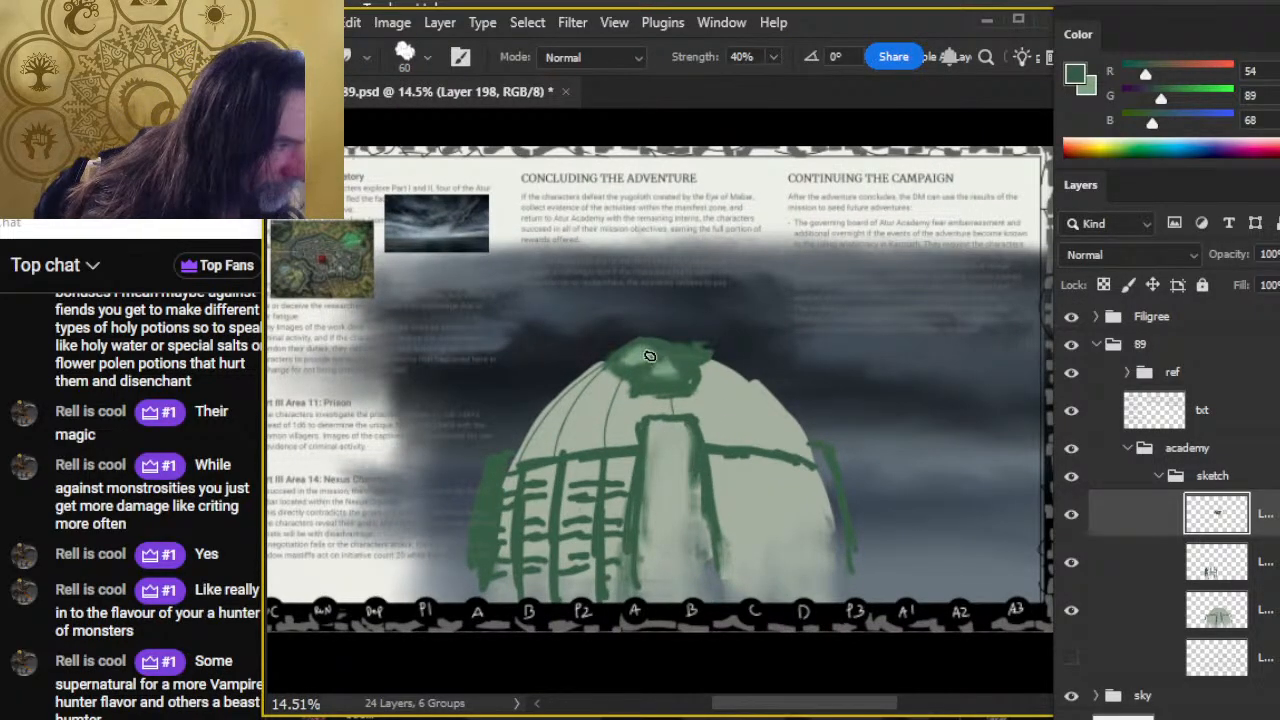
{"action": "mouse_move", "coordinate": [637, 345]}
{"action": "left_mouse_down"}
{"action": "mouse_move", "coordinate": [648, 352]}
{"action": "mouse_move", "coordinate": [629, 363]}
{"action": "mouse_move", "coordinate": [654, 346]}
{"action": "mouse_move", "coordinate": [652, 405]}
{"action": "left_mouse_up"}
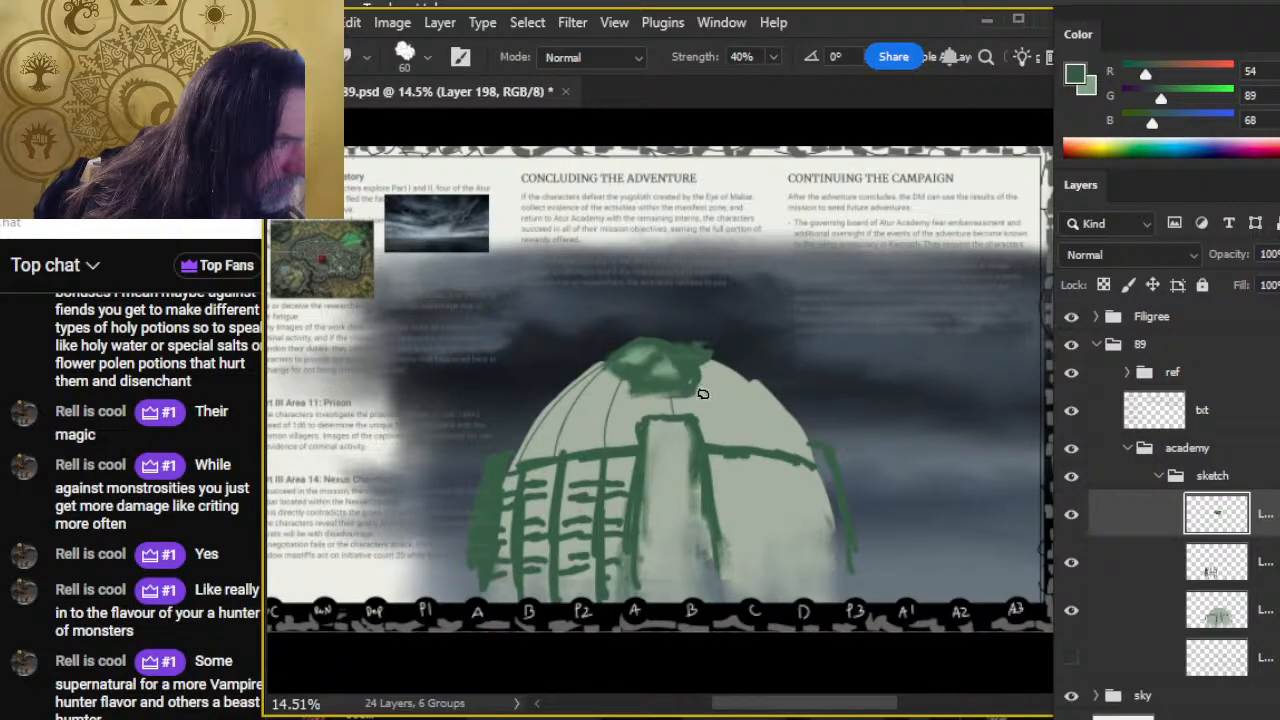
{"action": "key", "text": "b"}
{"action": "key", "text": "r"}
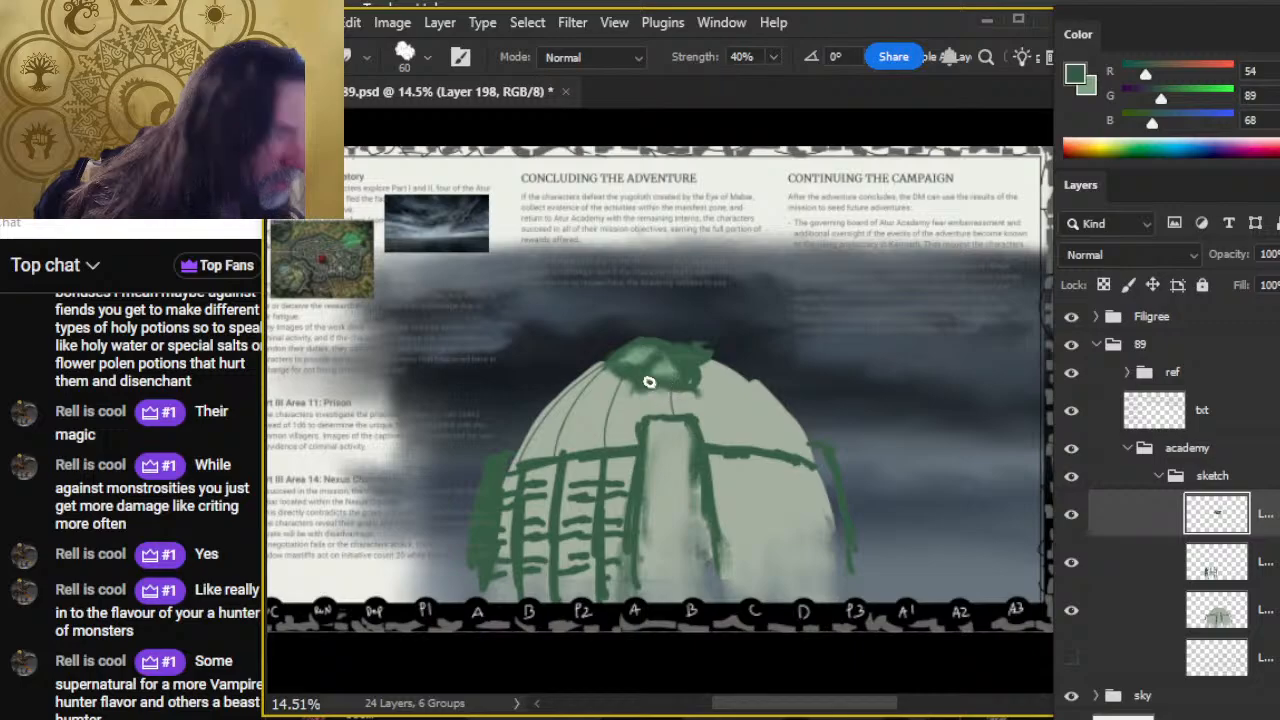
Sample the dark sky colour, hide the green cap layer and add a new layer, with the brush reduced to 9 px.
{"action": "key", "text": "z"}
{"action": "mouse_move", "coordinate": [365, 268]}
{"action": "left_mouse_down"}
{"action": "mouse_move", "coordinate": [468, 261]}
{"action": "mouse_move", "coordinate": [535, 287]}
{"action": "mouse_move", "coordinate": [400, 304]}
{"action": "left_mouse_up"}
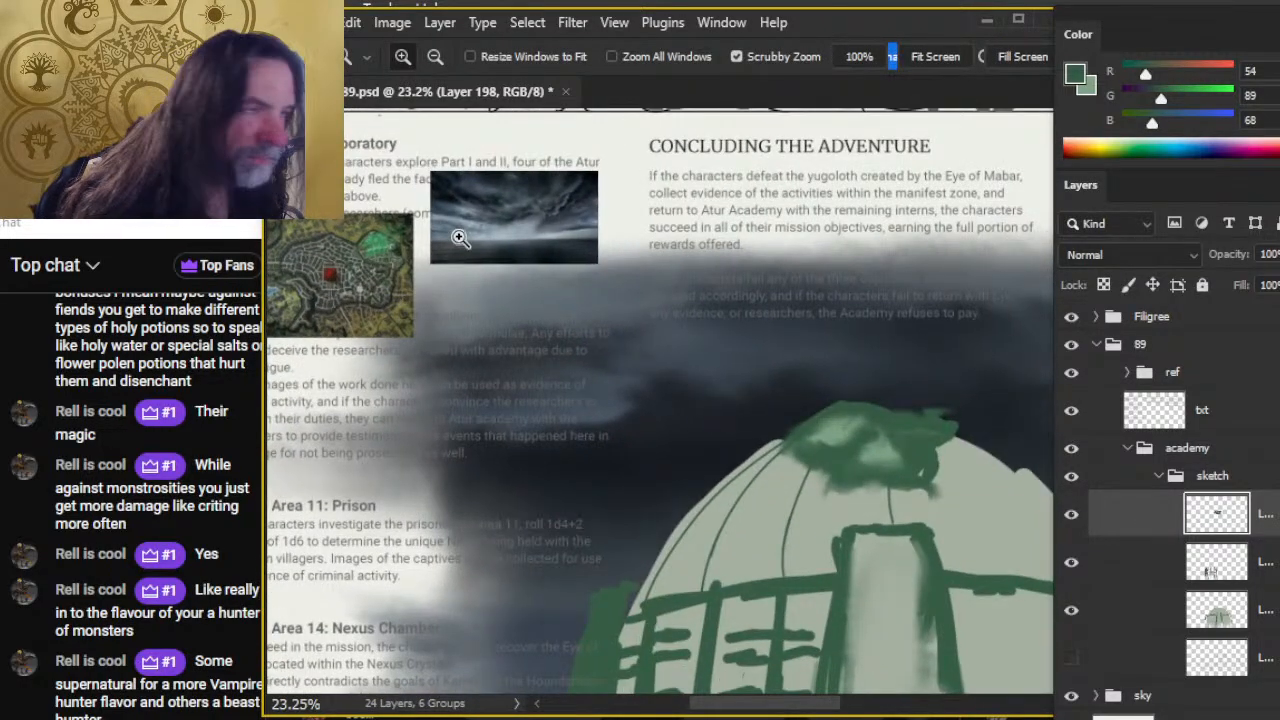
{"action": "left_click_drag", "start_coordinate": [881, 478], "coordinate": [598, 339]}
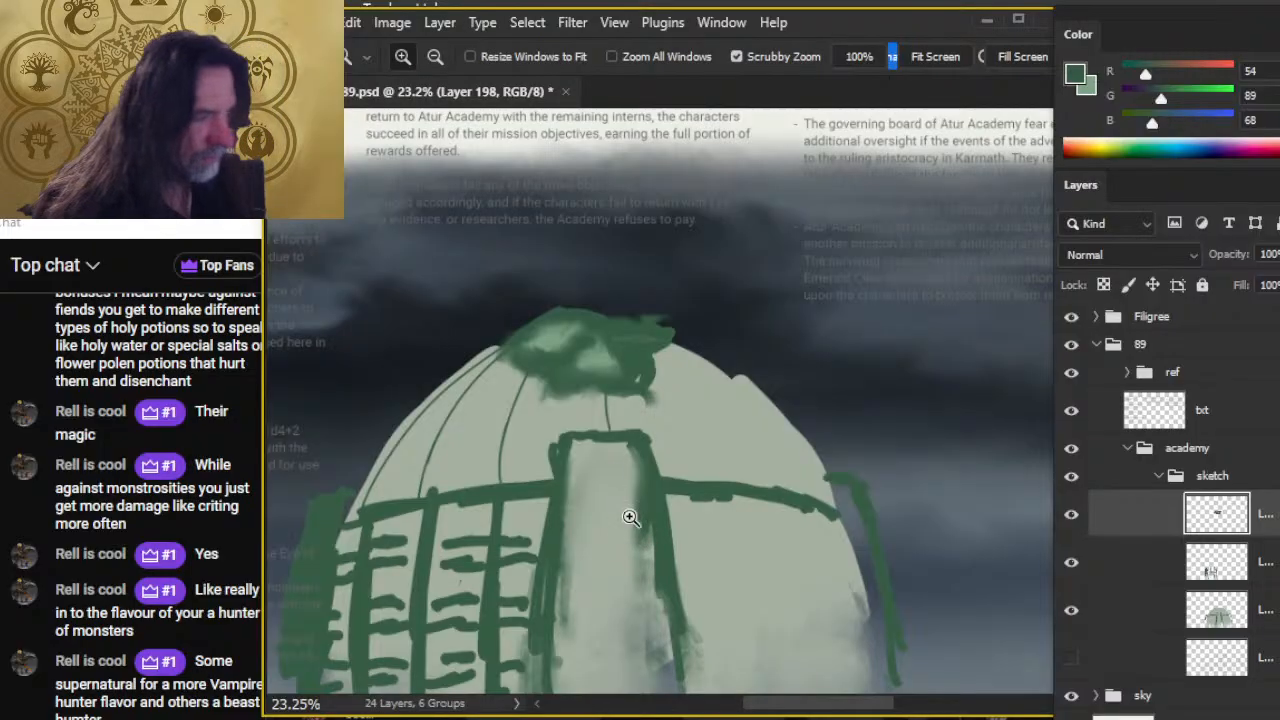
{"action": "key", "text": "b"}
{"action": "left_click", "coordinate": [526, 395], "text": "alt"}
{"action": "left_click", "coordinate": [382, 328], "text": "alt"}
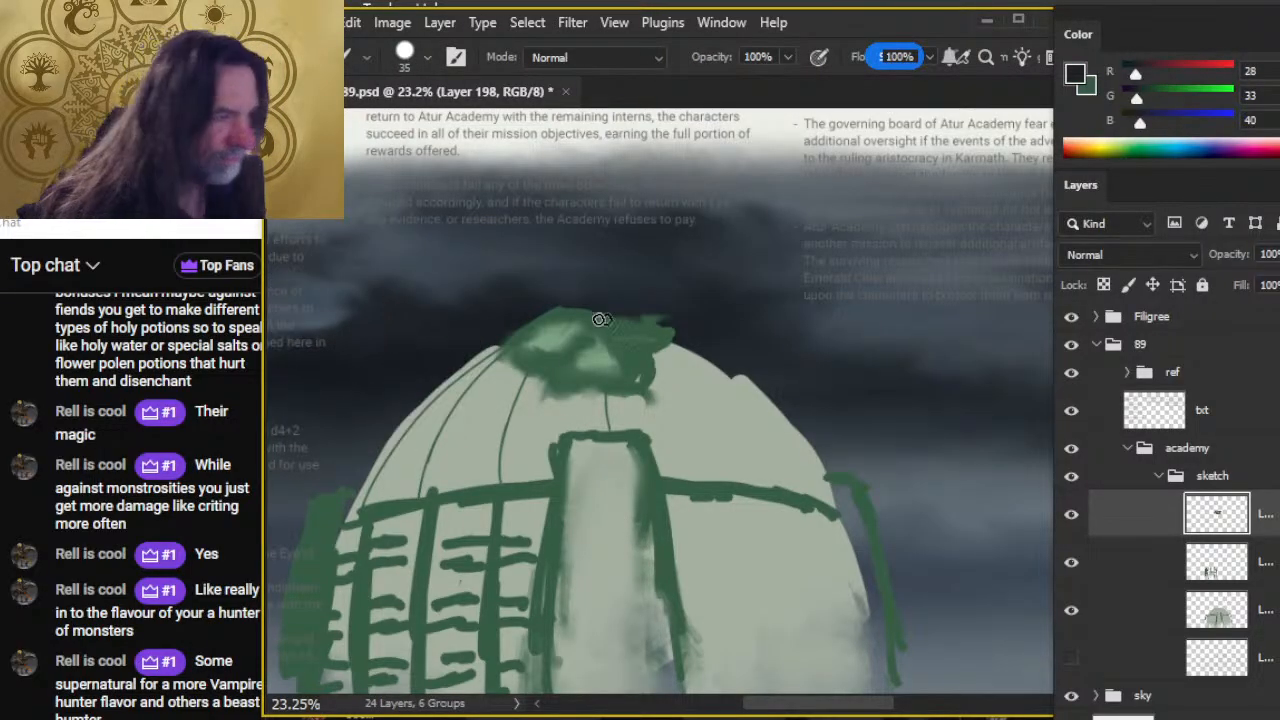
{"action": "left_click", "coordinate": [1071, 514]}
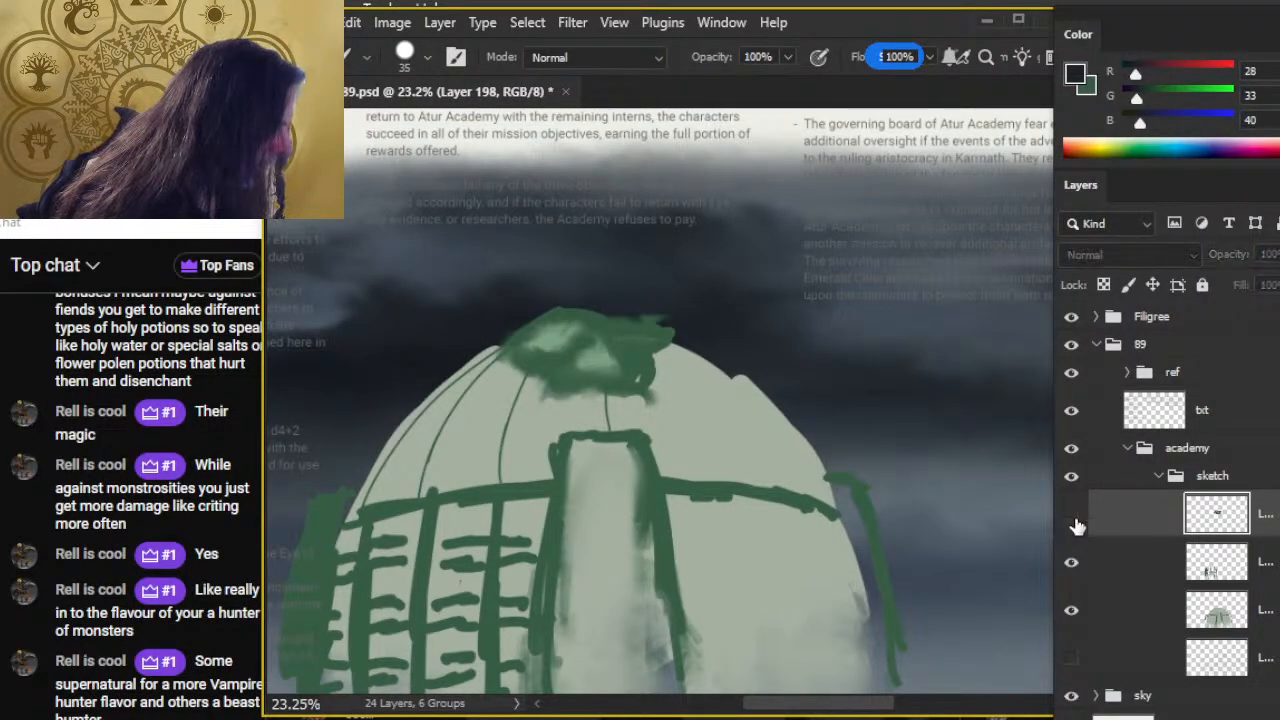
{"action": "key", "text": "bracketleft"}
{"action": "key", "text": "bracketleft"}
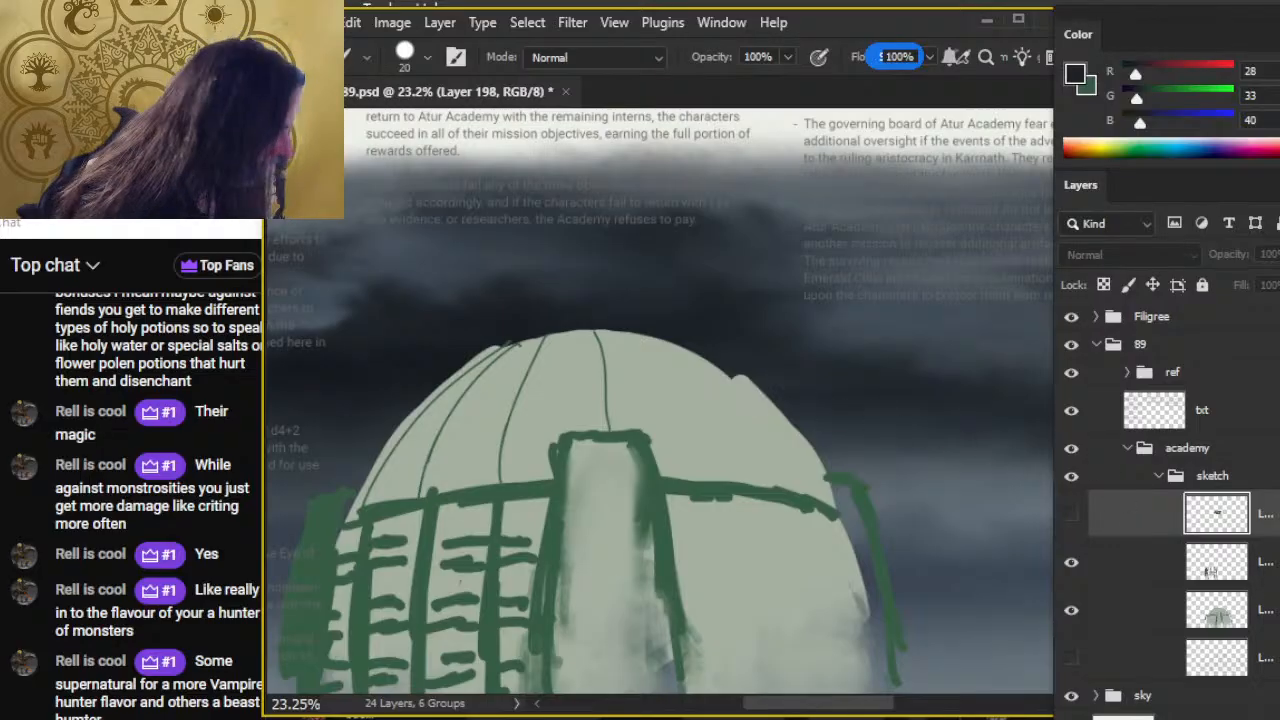
{"action": "key", "text": "ctrl+shift+alt+n"}
{"action": "key", "text": "bracketleft"}
{"action": "key", "text": "bracketleft"}
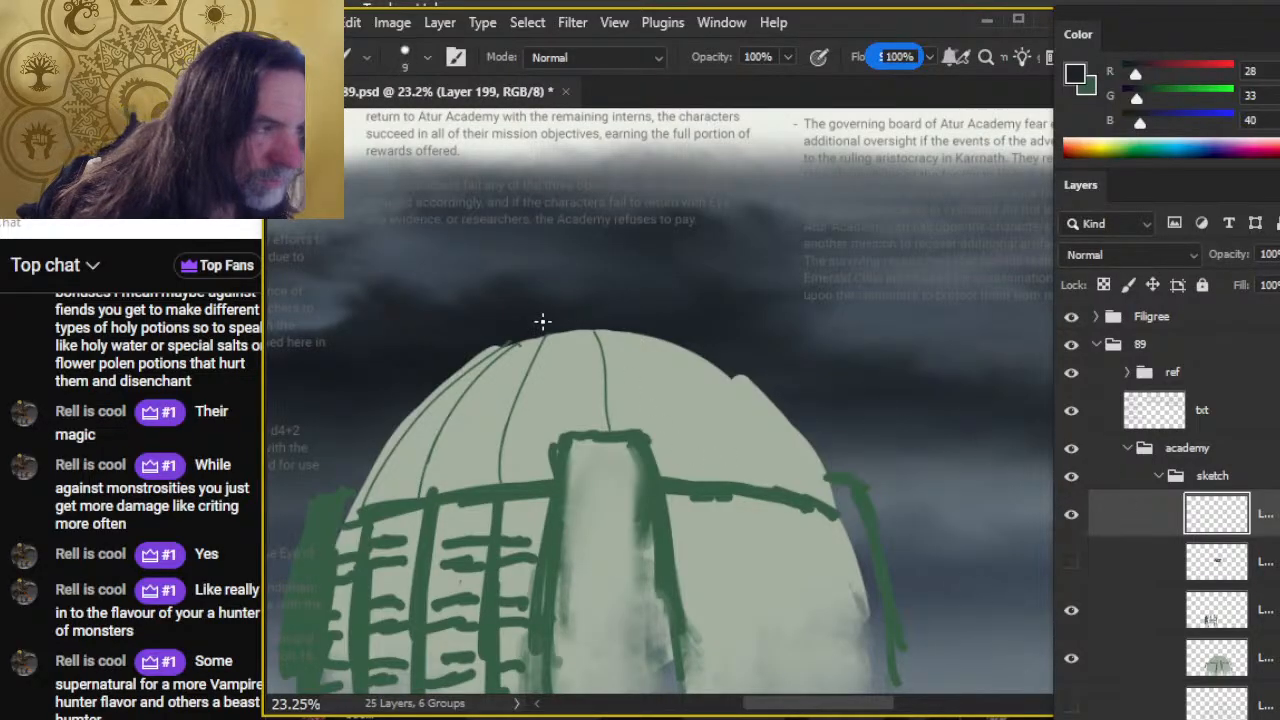
Outline the left half of a stepped ornament on the dome's top at 9 px and fill it with the dark sky colour.
{"action": "left_click_drag", "start_coordinate": [478, 366], "coordinate": [490, 348]}
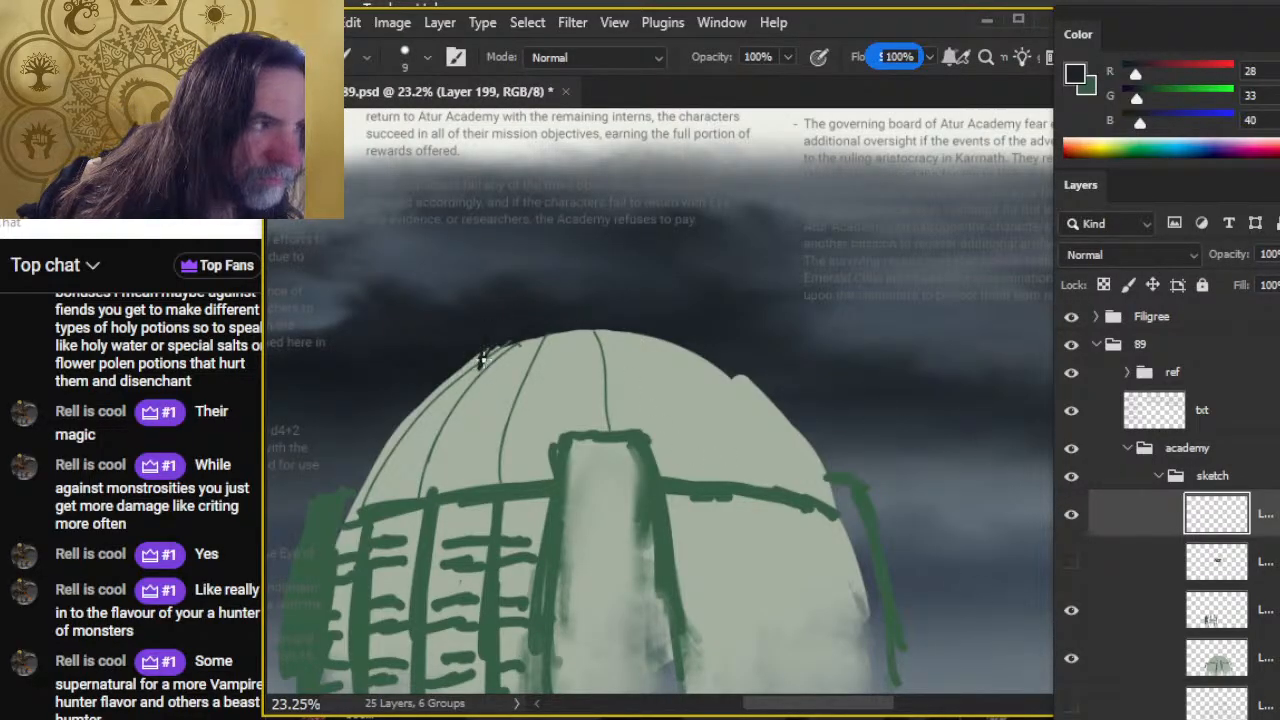
{"action": "mouse_move", "coordinate": [505, 368]}
{"action": "left_mouse_down"}
{"action": "mouse_move", "coordinate": [586, 392]}
{"action": "mouse_move", "coordinate": [550, 388]}
{"action": "mouse_move", "coordinate": [614, 390]}
{"action": "mouse_move", "coordinate": [480, 362]}
{"action": "mouse_move", "coordinate": [545, 375]}
{"action": "left_mouse_up"}
{"action": "key", "text": "e"}
{"action": "key", "text": "b"}
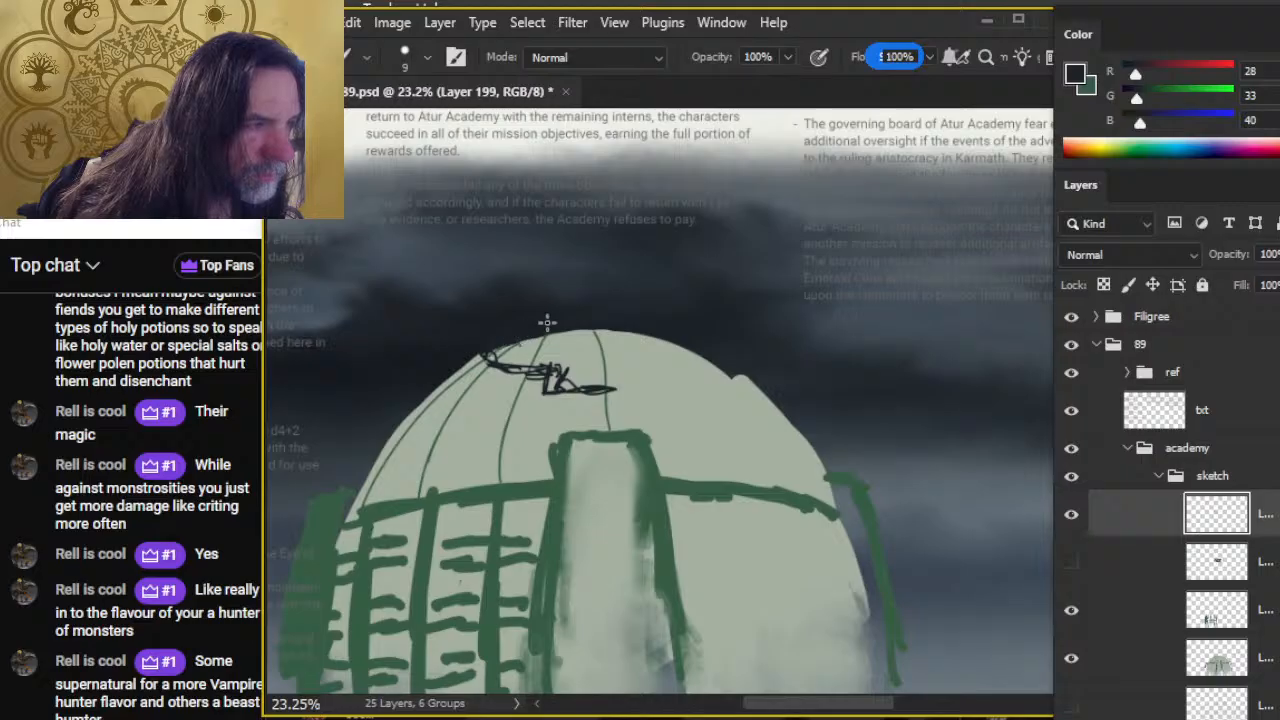
{"action": "key", "text": "e"}
{"action": "key", "text": "b"}
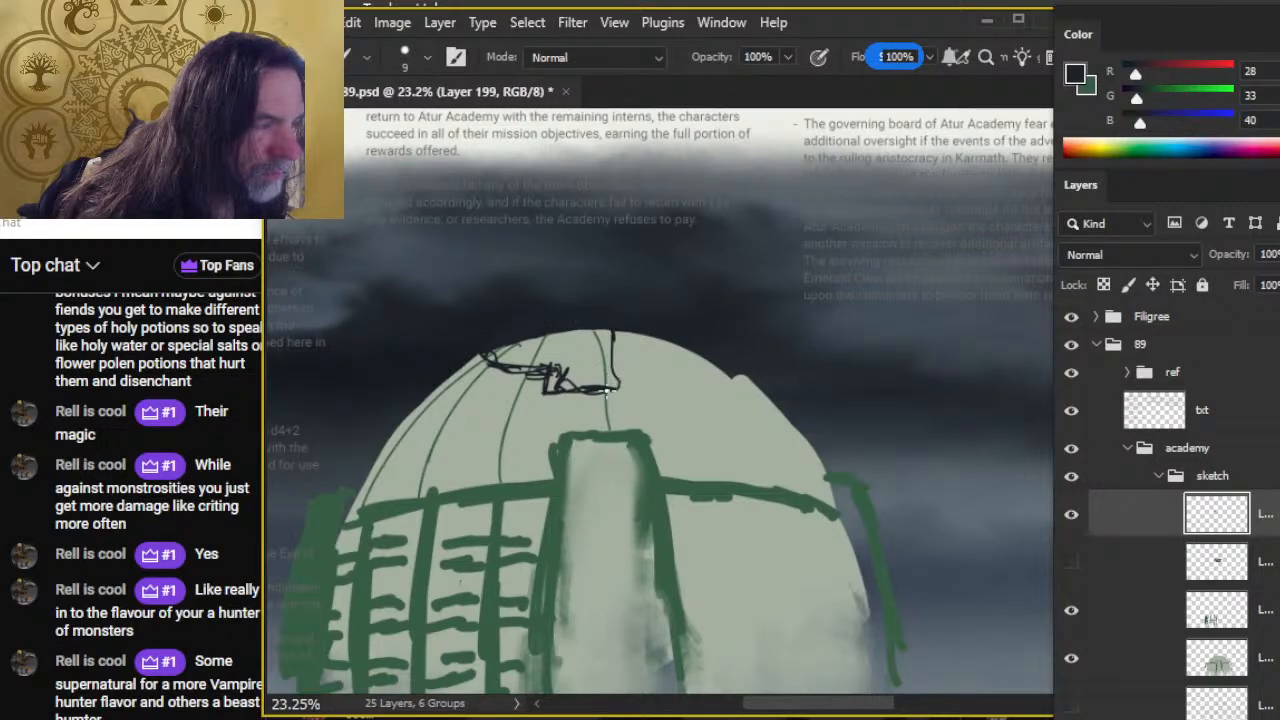
{"action": "key", "text": "g"}
{"action": "left_click", "coordinate": [583, 353]}
Sample the dome's light green and draw a curved rim, inner contours and short vertical details over the dark half-ornament.
{"action": "key", "text": "b"}
{"action": "key", "text": "x"}
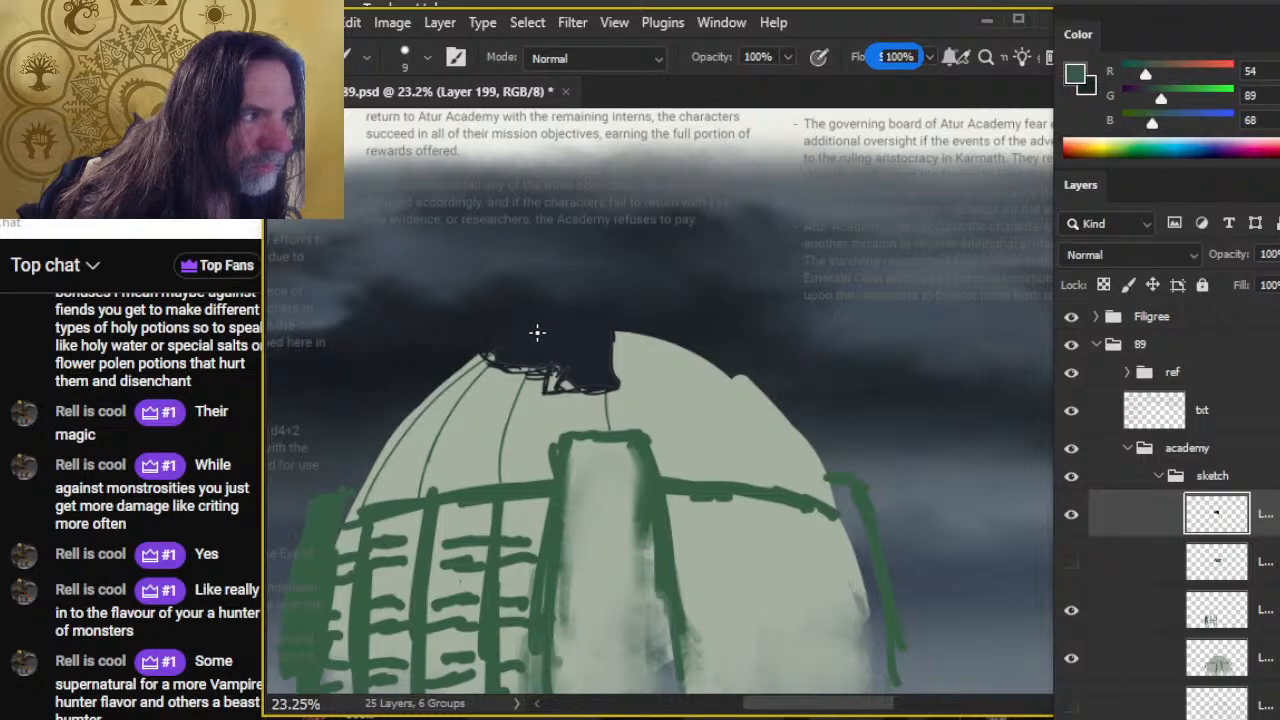
{"action": "left_click", "coordinate": [485, 424], "text": "alt"}
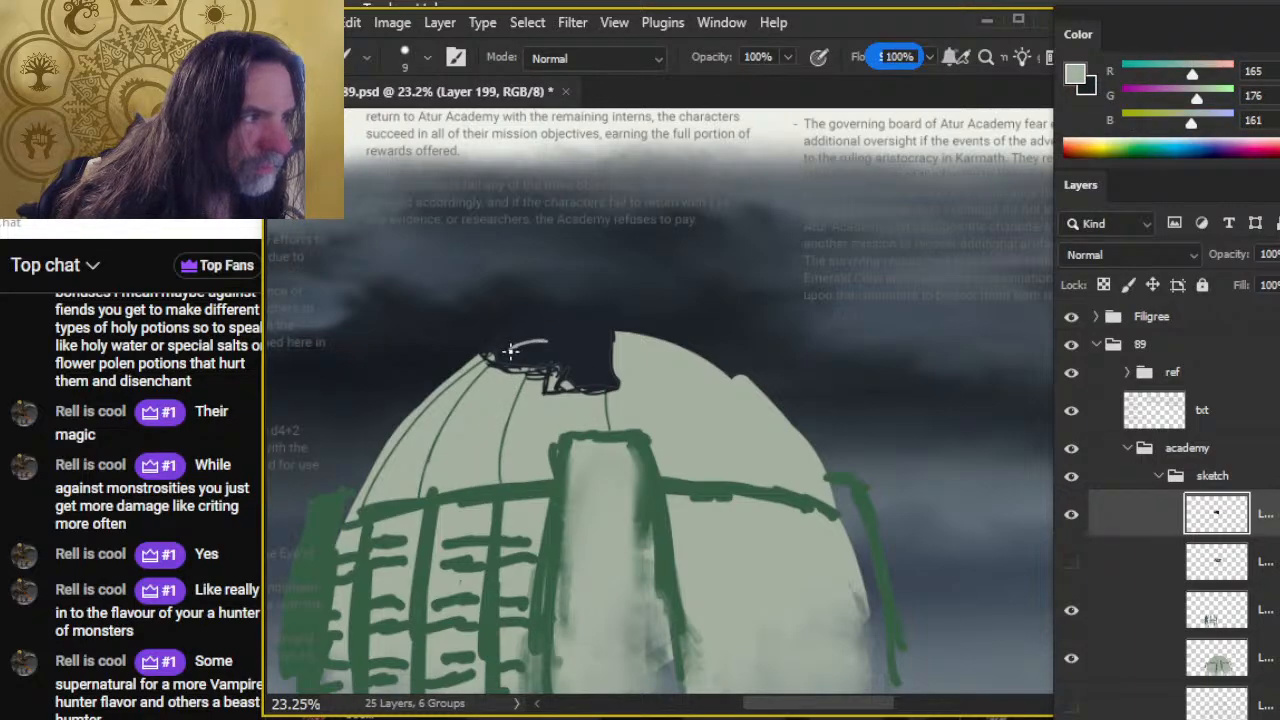
{"action": "mouse_move", "coordinate": [510, 350]}
{"action": "left_mouse_down"}
{"action": "mouse_move", "coordinate": [560, 342]}
{"action": "mouse_move", "coordinate": [534, 325]}
{"action": "mouse_move", "coordinate": [518, 338]}
{"action": "mouse_move", "coordinate": [563, 318]}
{"action": "mouse_move", "coordinate": [499, 339]}
{"action": "mouse_move", "coordinate": [538, 315]}
{"action": "mouse_move", "coordinate": [600, 309]}
{"action": "mouse_move", "coordinate": [499, 336]}
{"action": "mouse_move", "coordinate": [501, 358]}
{"action": "mouse_move", "coordinate": [534, 358]}
{"action": "mouse_move", "coordinate": [590, 323]}
{"action": "mouse_move", "coordinate": [586, 309]}
{"action": "mouse_move", "coordinate": [601, 320]}
{"action": "mouse_move", "coordinate": [587, 366]}
{"action": "mouse_move", "coordinate": [584, 336]}
{"action": "mouse_move", "coordinate": [578, 348]}
{"action": "mouse_move", "coordinate": [599, 321]}
{"action": "mouse_move", "coordinate": [542, 351]}
{"action": "mouse_move", "coordinate": [570, 372]}
{"action": "left_mouse_up"}
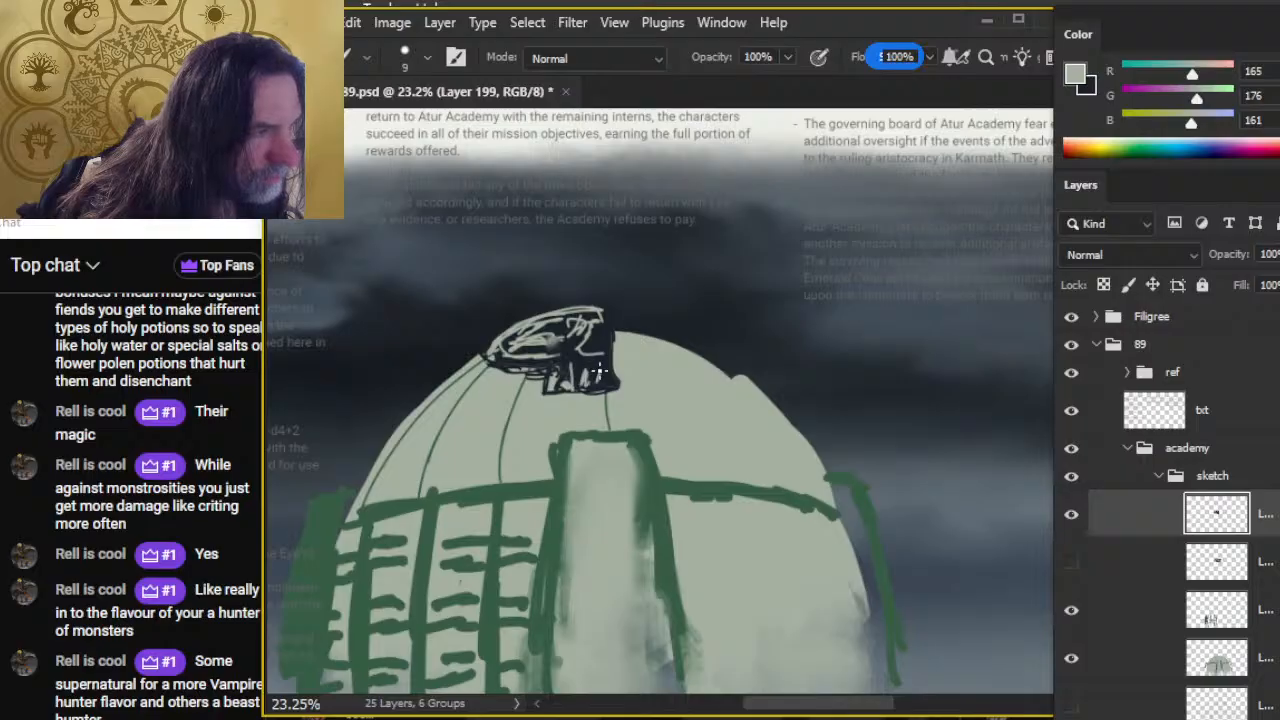
Copy the half-ornament to a new layer, flip it horizontally and place it as the matching right half.
{"action": "key", "text": "l"}
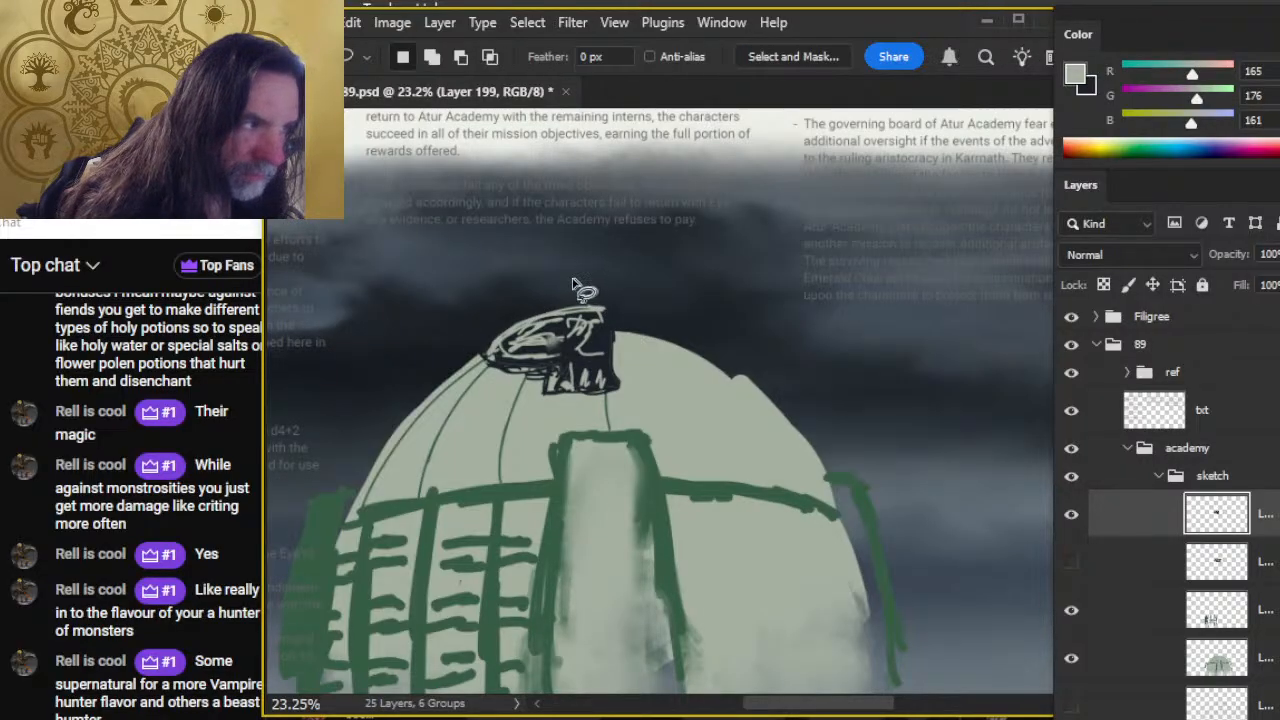
{"action": "mouse_move", "coordinate": [575, 275]}
{"action": "left_mouse_down"}
{"action": "mouse_move", "coordinate": [632, 401]}
{"action": "mouse_move", "coordinate": [578, 262]}
{"action": "left_mouse_up"}
{"action": "key", "text": "ctrl+j"}
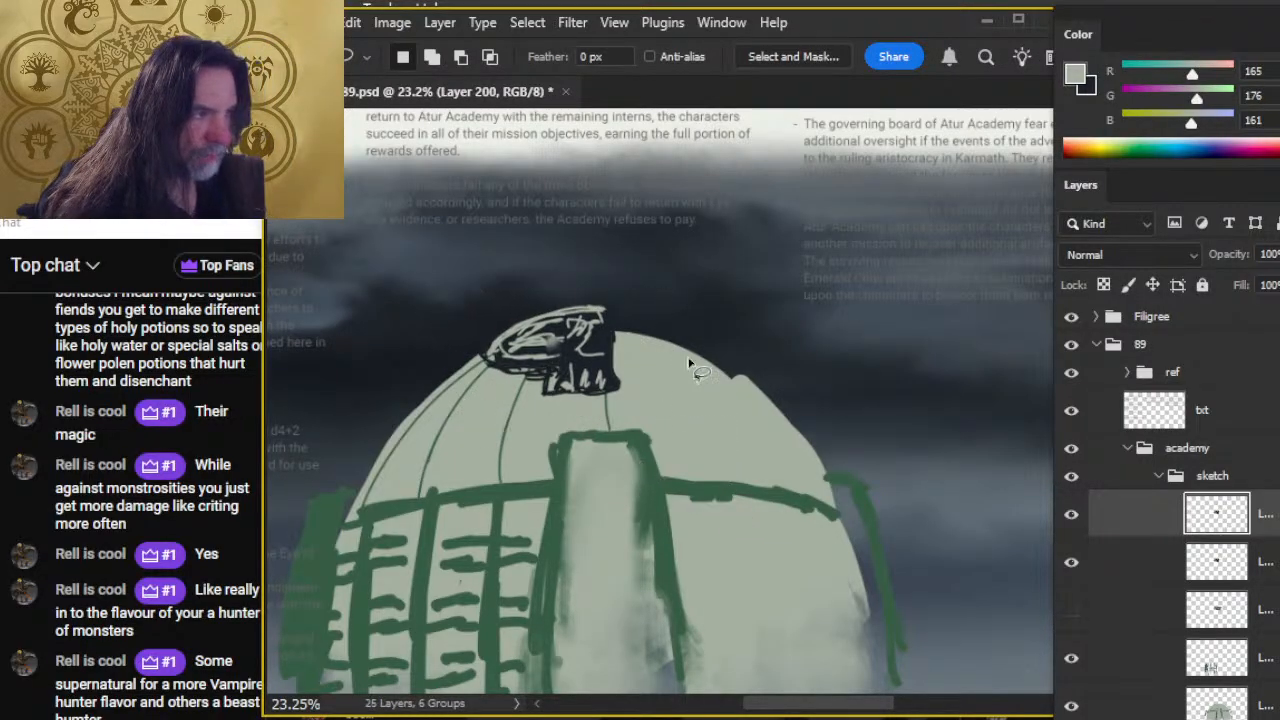
{"action": "right_click", "coordinate": [695, 358]}
{"action": "left_click", "coordinate": [839, 576]}
{"action": "right_click", "coordinate": [660, 350]}
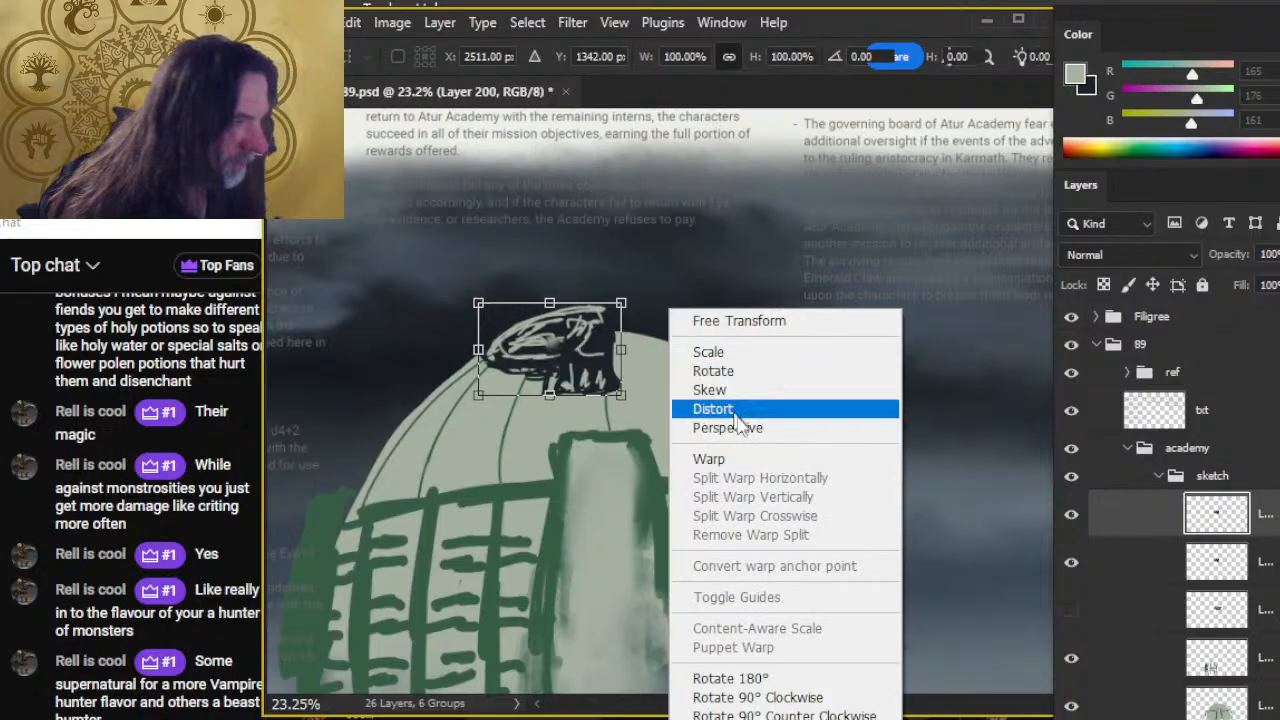
{"action": "key", "text": "Escape"}
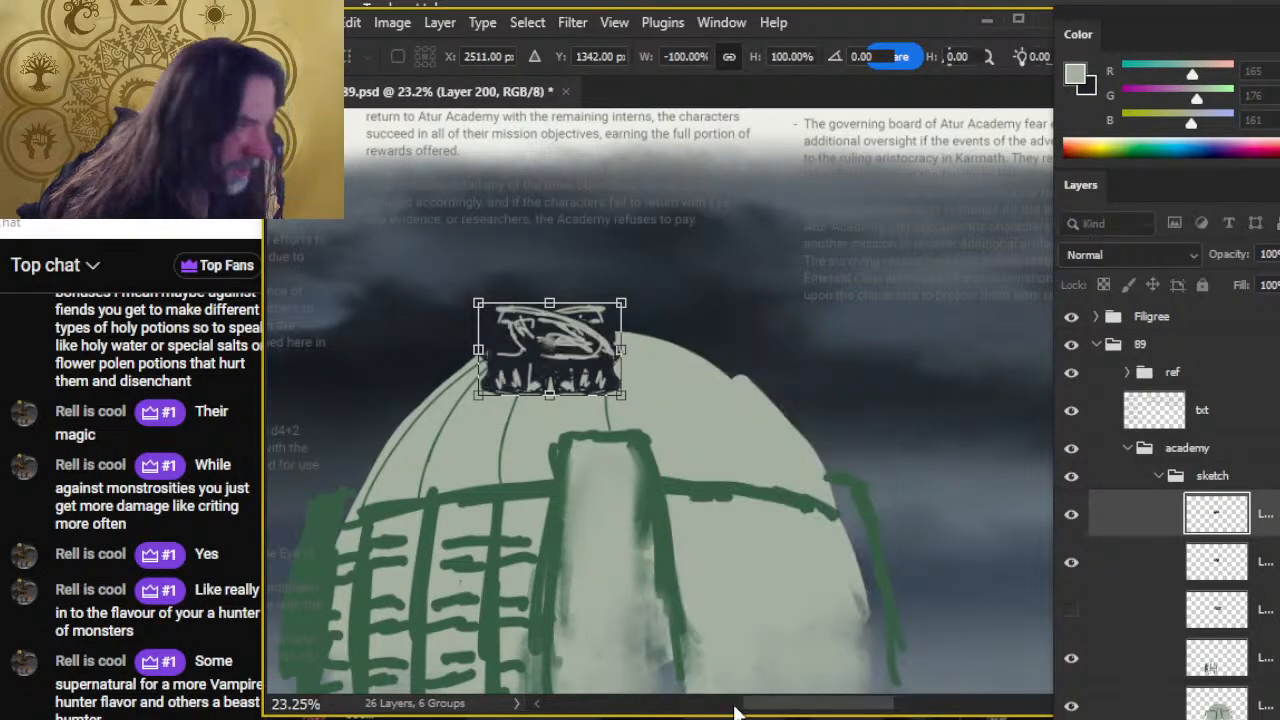
{"action": "key", "text": "Return"}
{"action": "key", "text": "v"}
{"action": "mouse_move", "coordinate": [734, 574]}
{"action": "left_mouse_down"}
{"action": "mouse_move", "coordinate": [790, 478]}
{"action": "mouse_move", "coordinate": [860, 491]}
{"action": "left_mouse_up"}
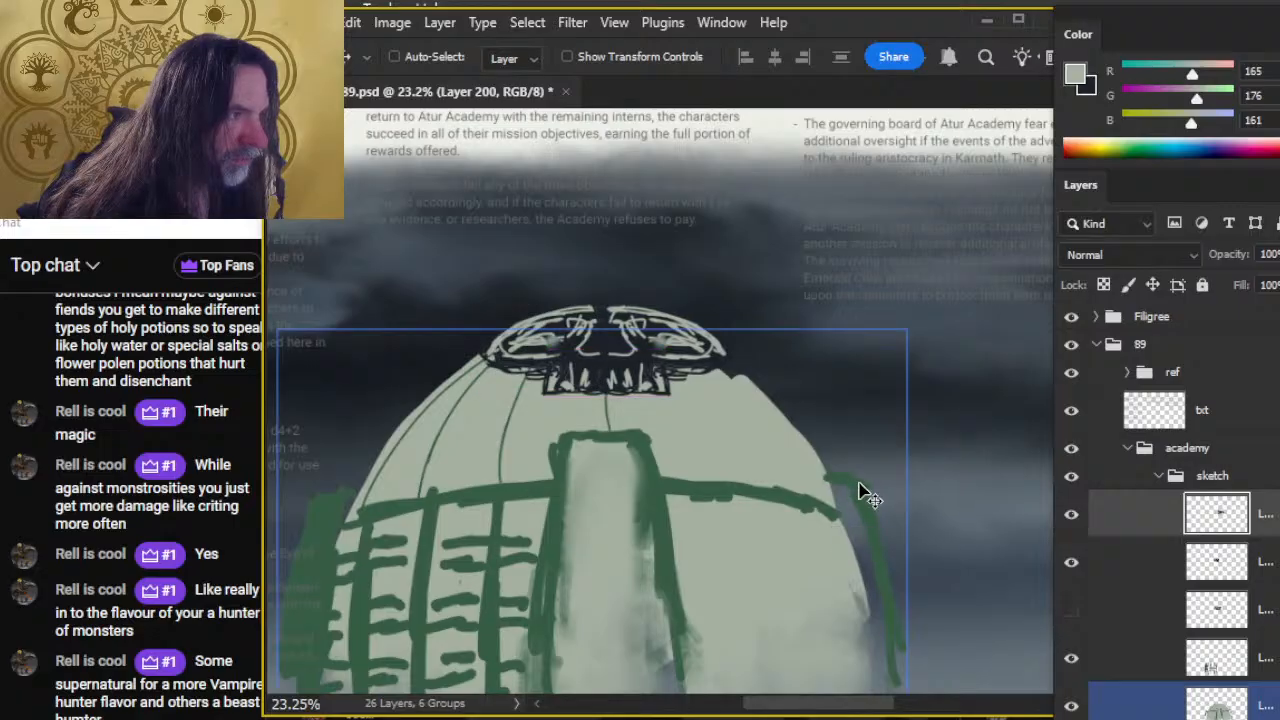
Merge the mirrored half down into the original half-ornament's layer.
{"action": "right_click", "coordinate": [1190, 506]}
{"action": "right_click", "coordinate": [1152, 522]}
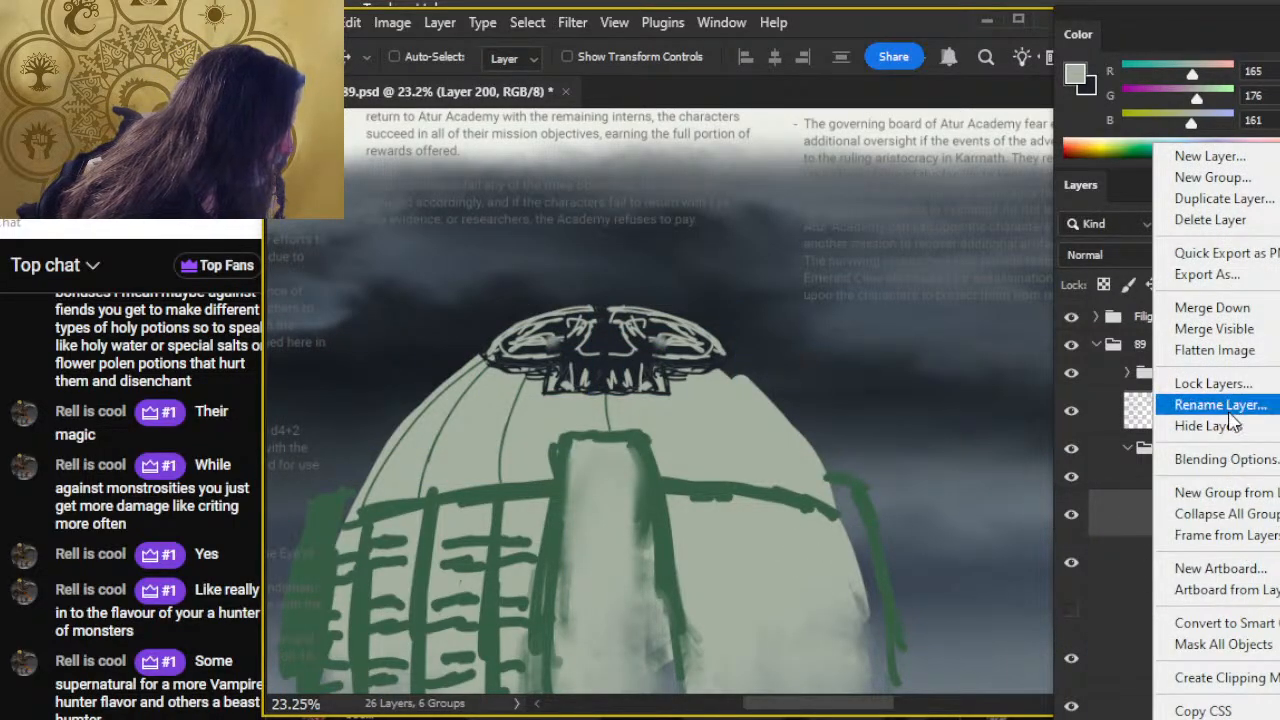
{"action": "left_click", "coordinate": [1215, 307]}
Scale the full ornament to about 80.84% width and 94.41% height and nudge it into place on the dome's top.
{"action": "right_click", "coordinate": [710, 403]}
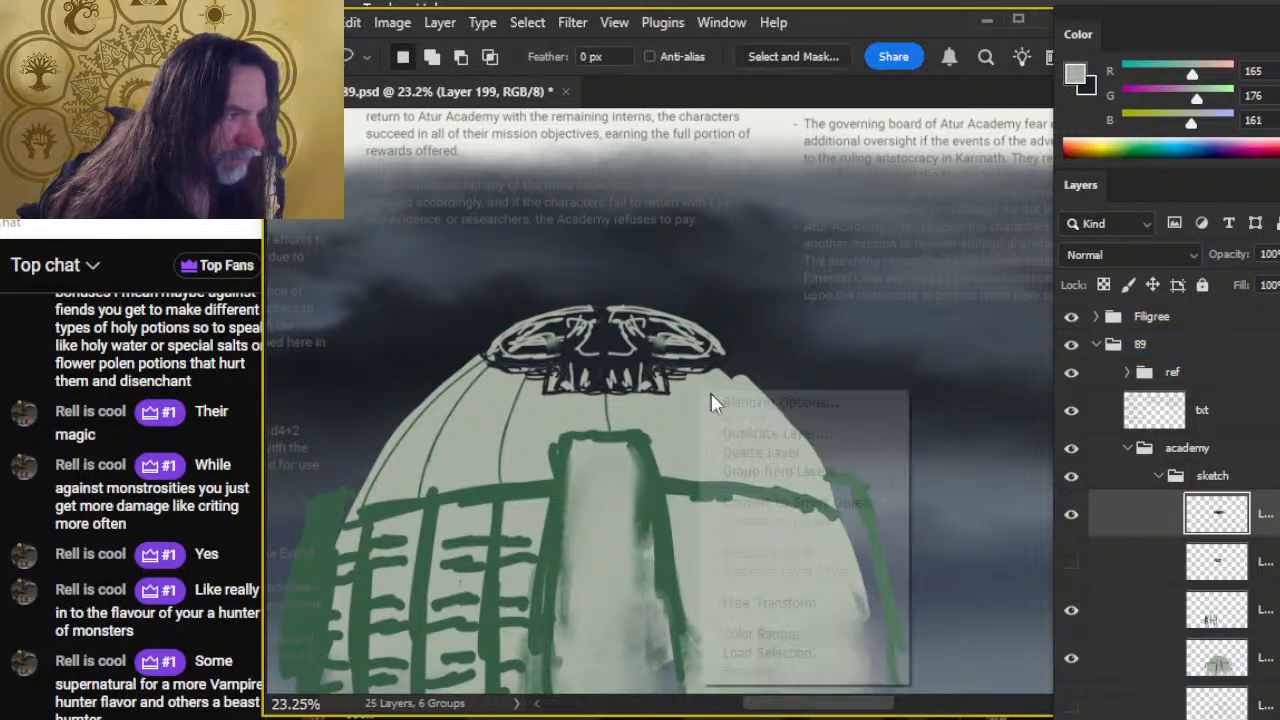
{"action": "left_click", "coordinate": [860, 603]}
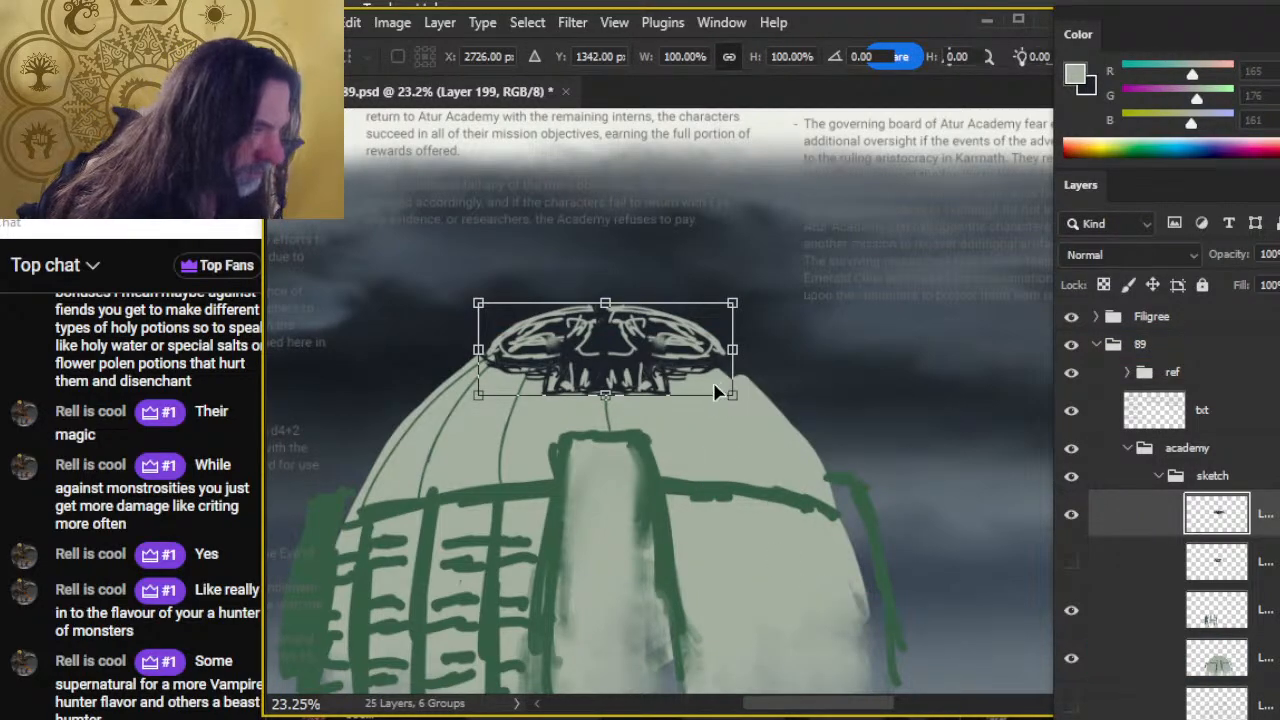
{"action": "mouse_move", "coordinate": [733, 349]}
{"action": "left_mouse_down"}
{"action": "mouse_move", "coordinate": [673, 342]}
{"action": "mouse_move", "coordinate": [693, 341]}
{"action": "left_mouse_up"}
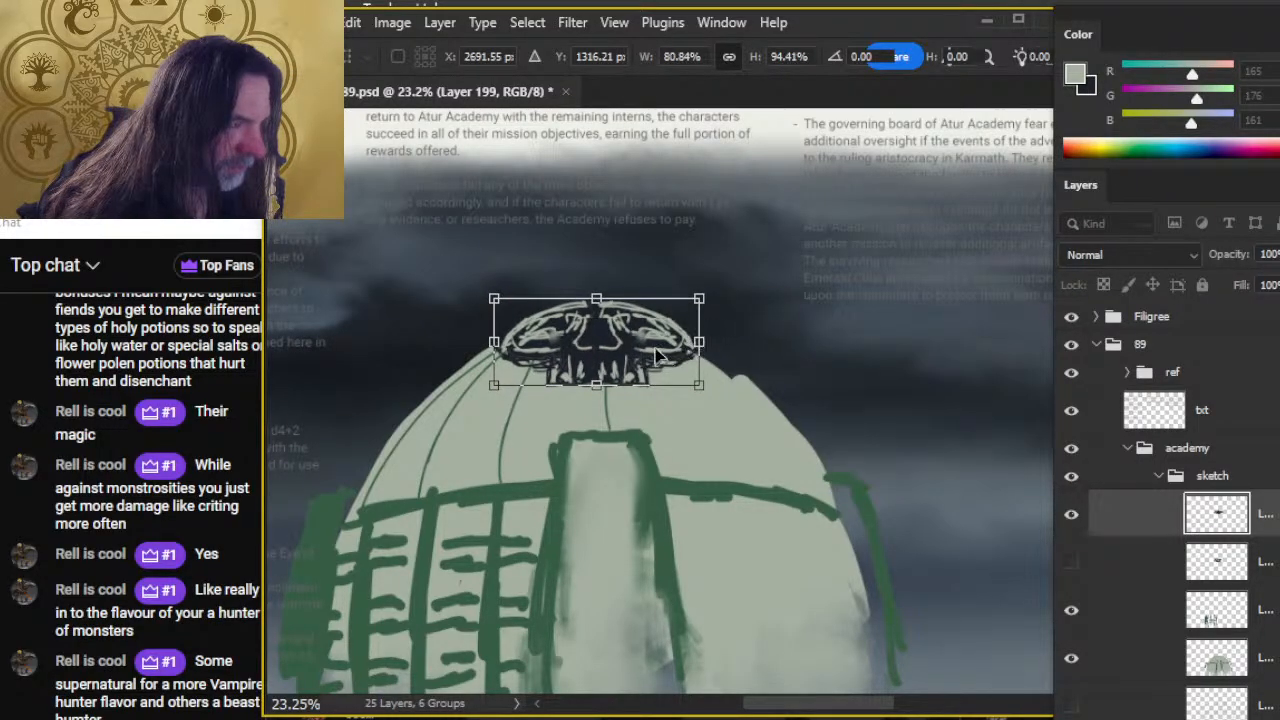
{"action": "left_click_drag", "start_coordinate": [612, 352], "coordinate": [615, 350]}
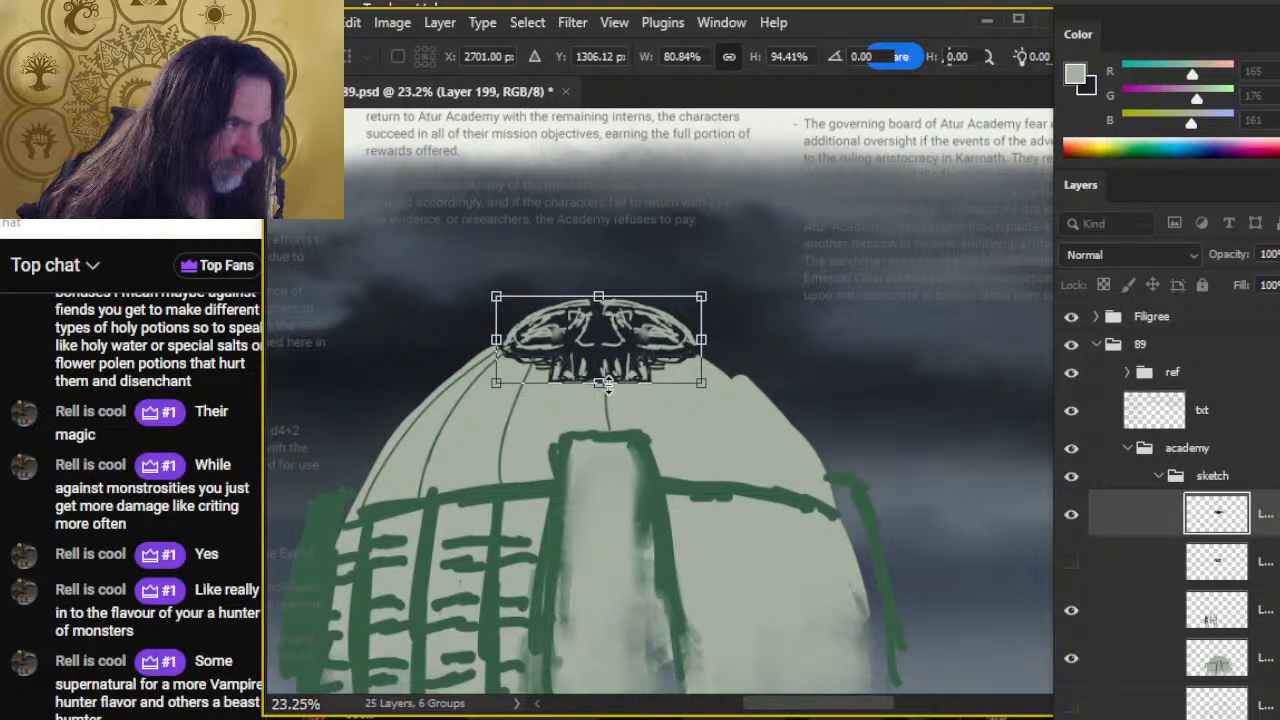
{"action": "key", "text": "Return"}
{"action": "key", "text": "v"}
{"action": "left_click", "coordinate": [610, 392]}
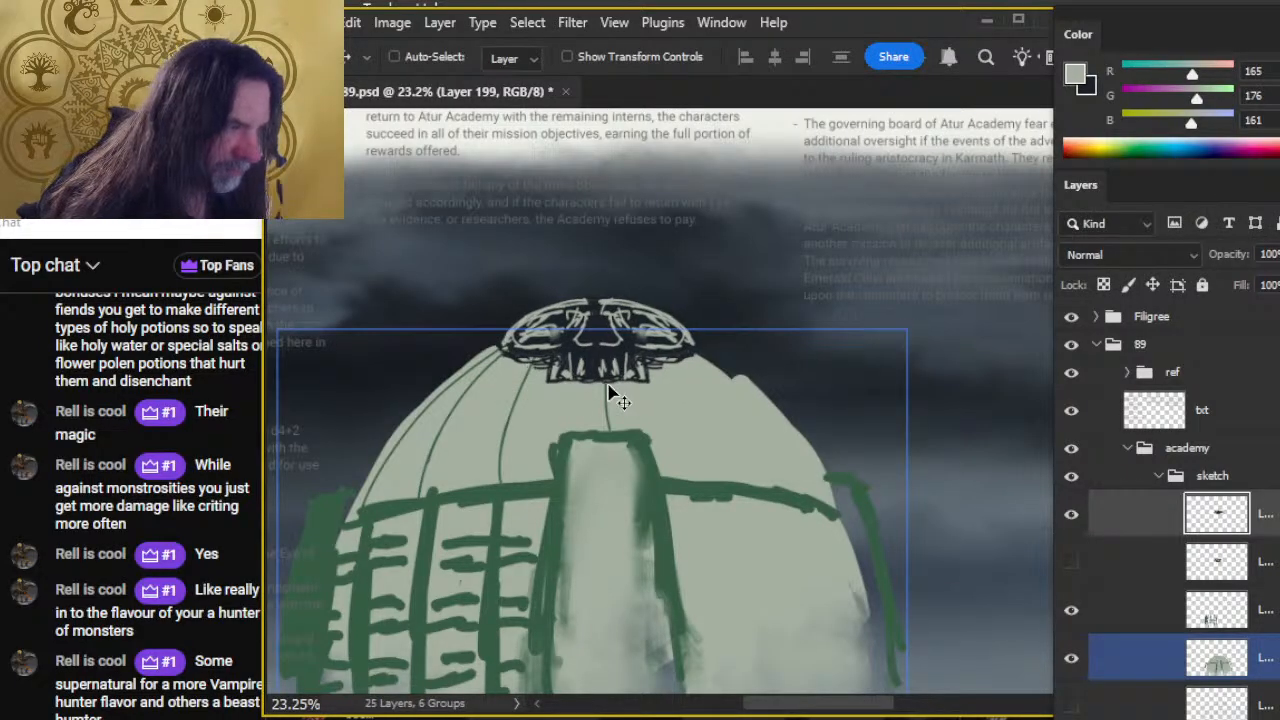
{"action": "key", "text": "shift+Up"}
{"action": "key", "text": "shift+Up"}
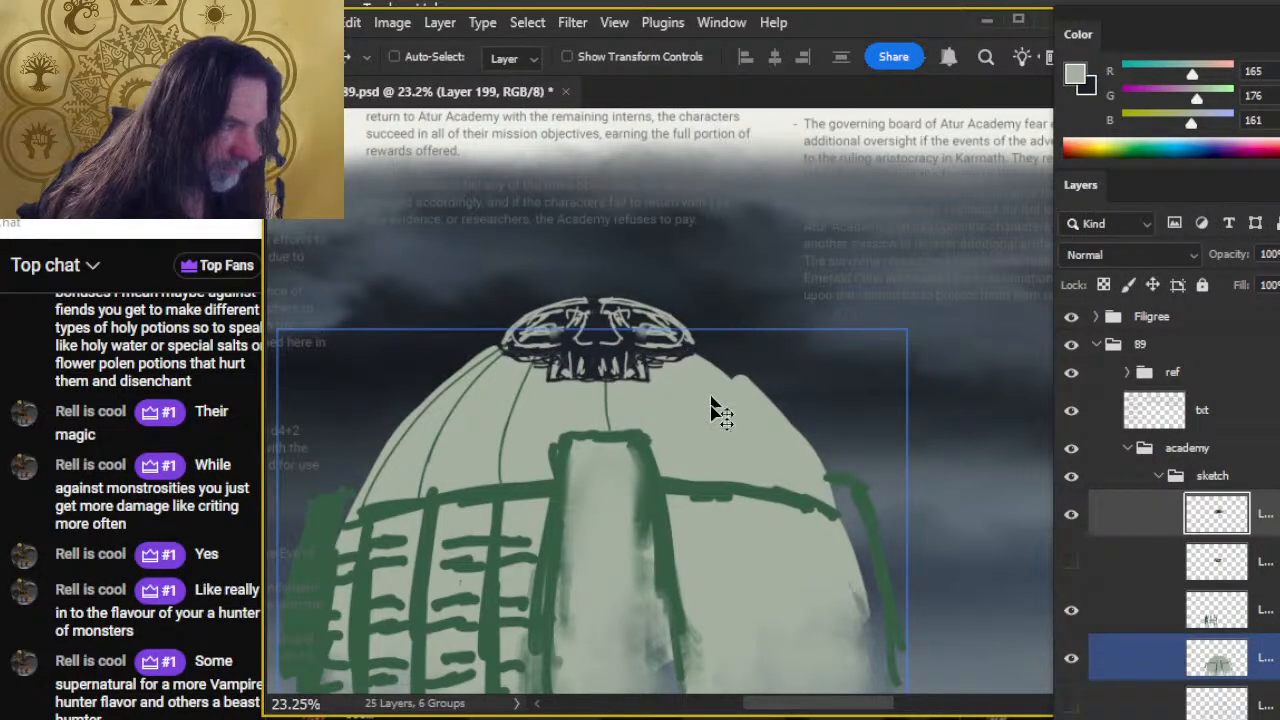
Shrink the ornament slightly further and reposition it on the dome's top.
{"action": "key", "text": "l"}
{"action": "right_click", "coordinate": [690, 404]}
{"action": "left_click", "coordinate": [778, 618]}
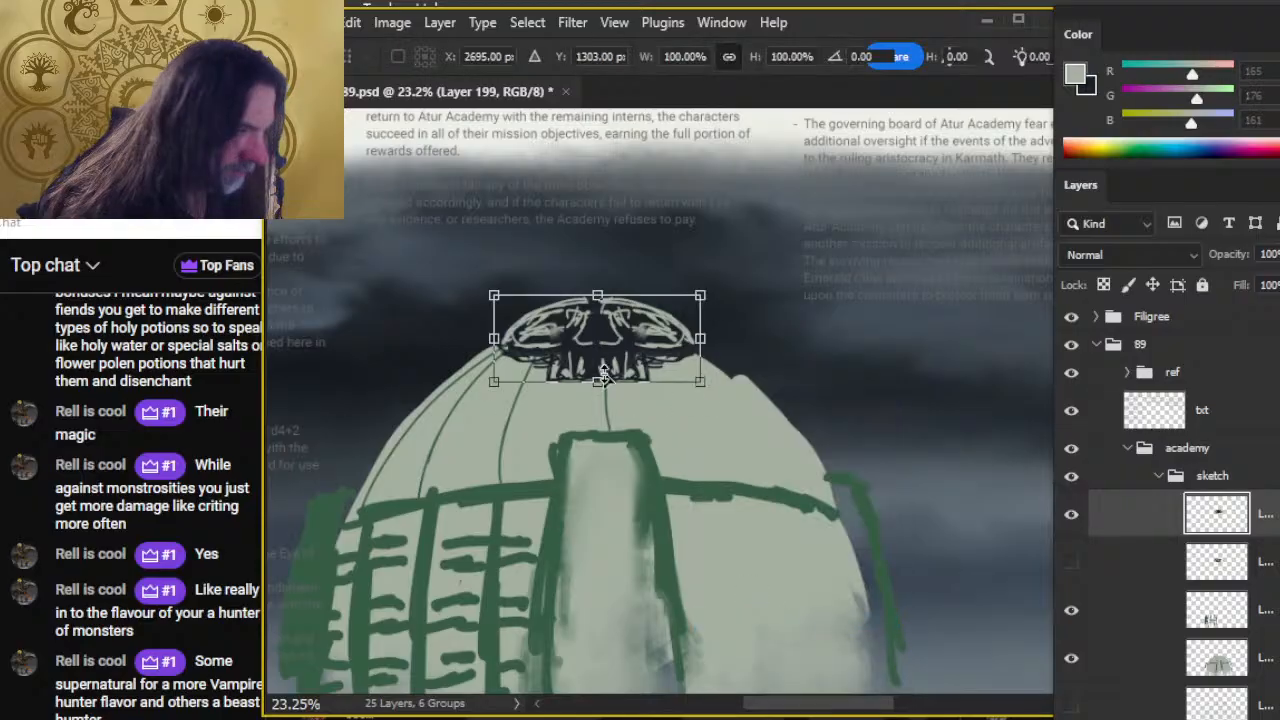
{"action": "left_click_drag", "start_coordinate": [597, 382], "coordinate": [597, 372]}
{"action": "left_click_drag", "start_coordinate": [613, 329], "coordinate": [612, 334]}
{"action": "key", "text": "Return"}
Cover the light marks in the dome ornament's centre with dark paint and sketch a small light-grey chevron there.
{"action": "key", "text": "z"}
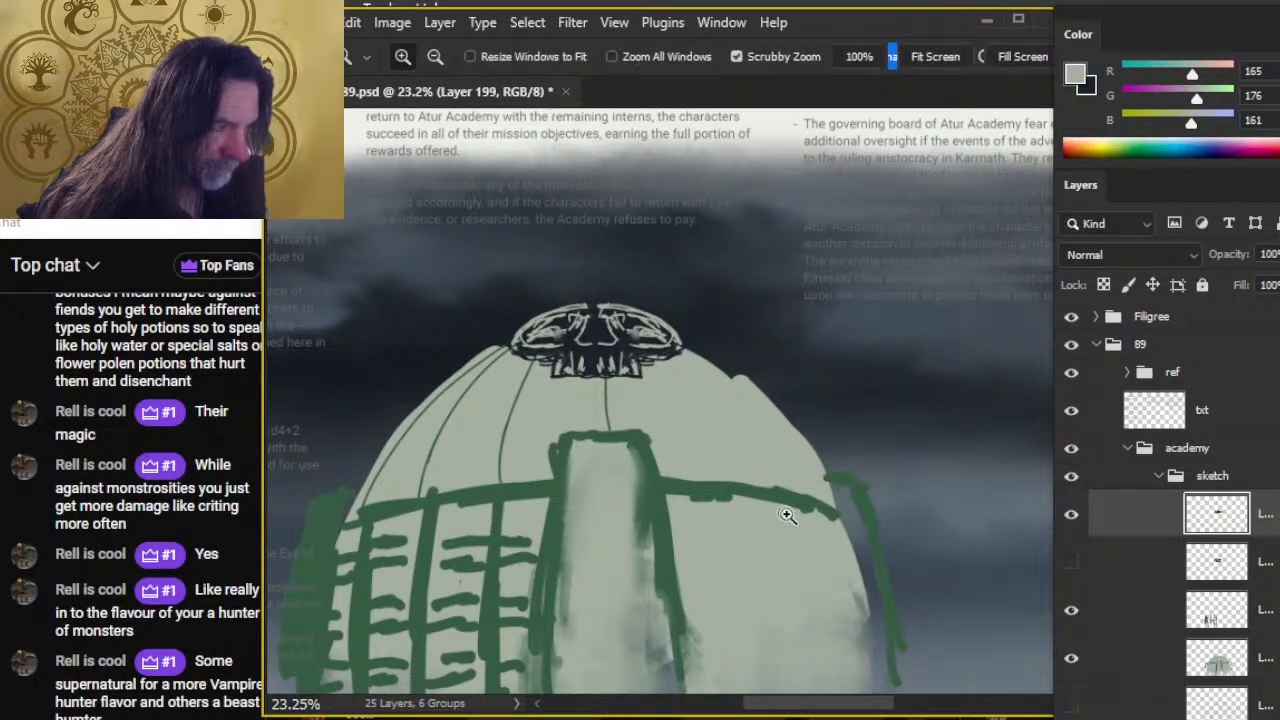
{"action": "mouse_move", "coordinate": [789, 514]}
{"action": "left_mouse_down"}
{"action": "mouse_move", "coordinate": [731, 487]}
{"action": "mouse_move", "coordinate": [717, 503]}
{"action": "left_mouse_up"}
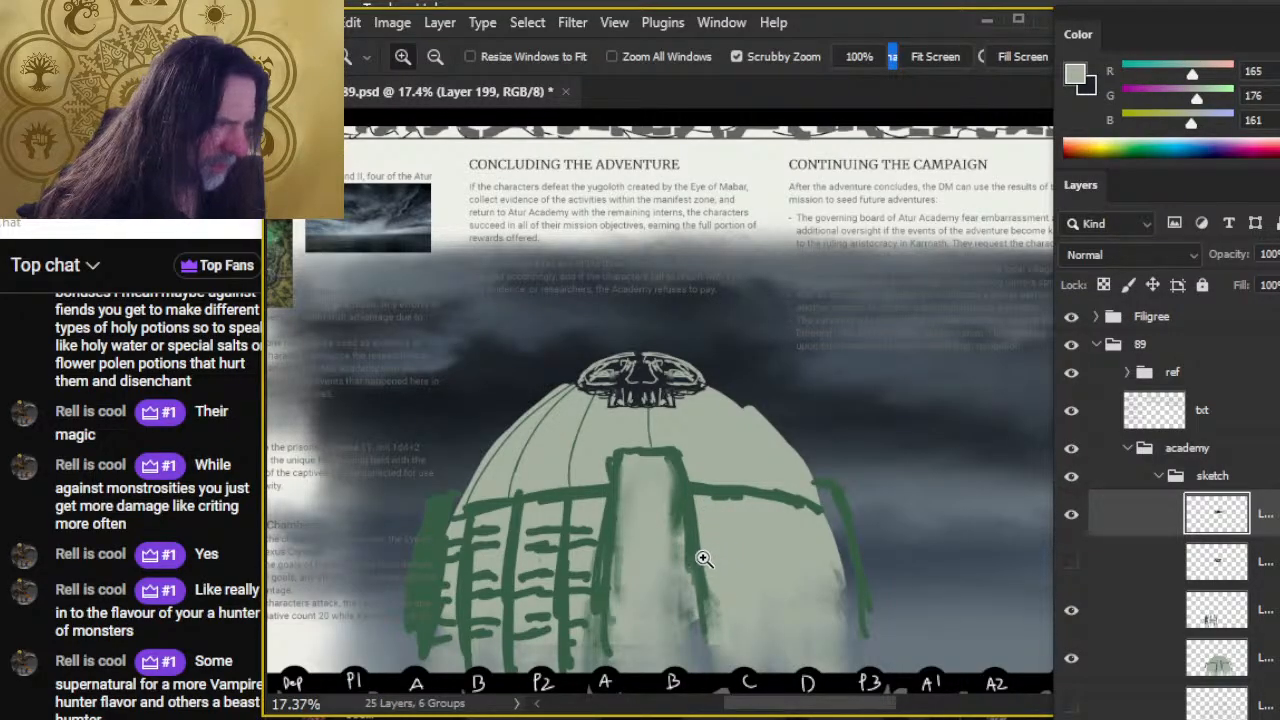
{"action": "left_click_drag", "start_coordinate": [653, 397], "coordinate": [711, 466]}
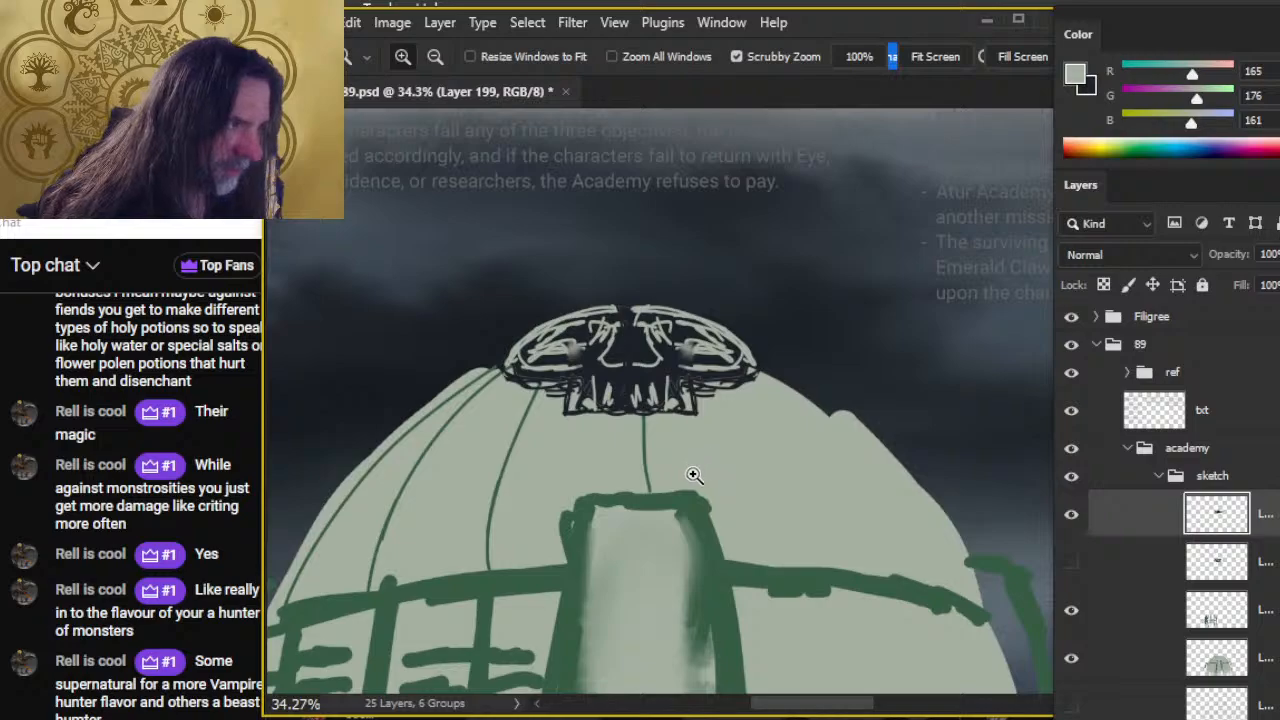
{"action": "key", "text": "b"}
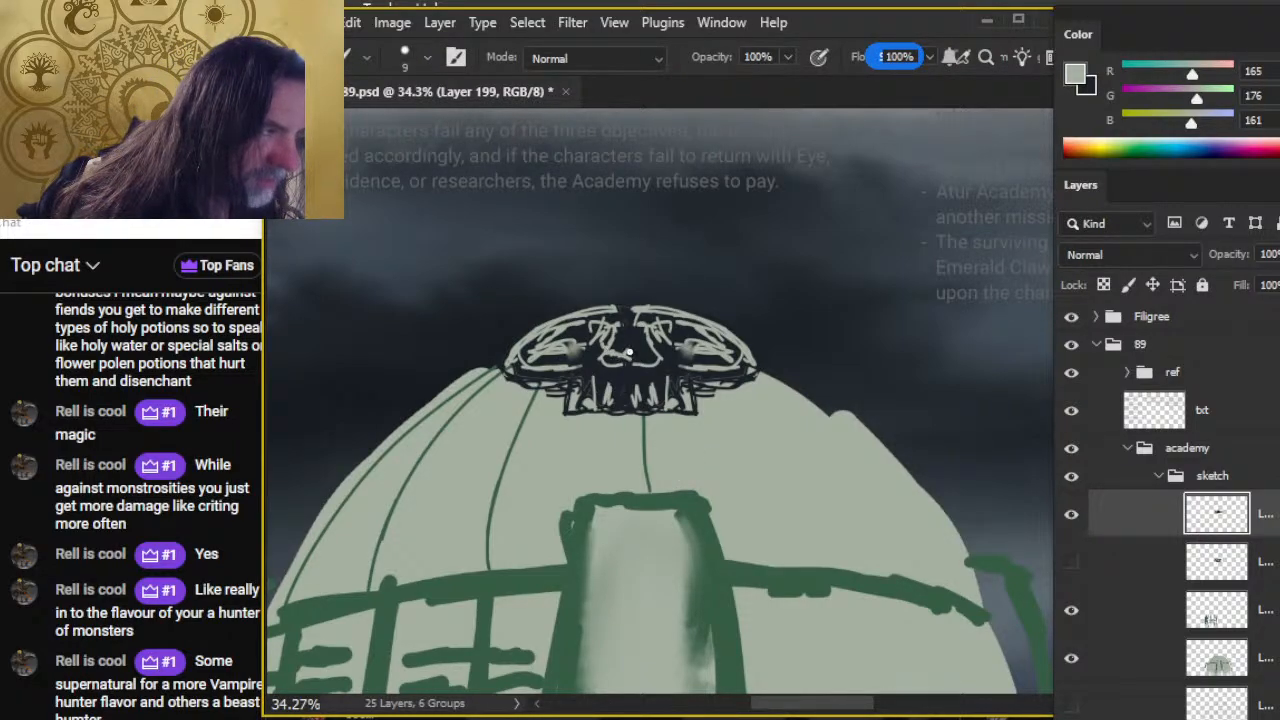
{"action": "left_click", "coordinate": [636, 373], "text": "alt"}
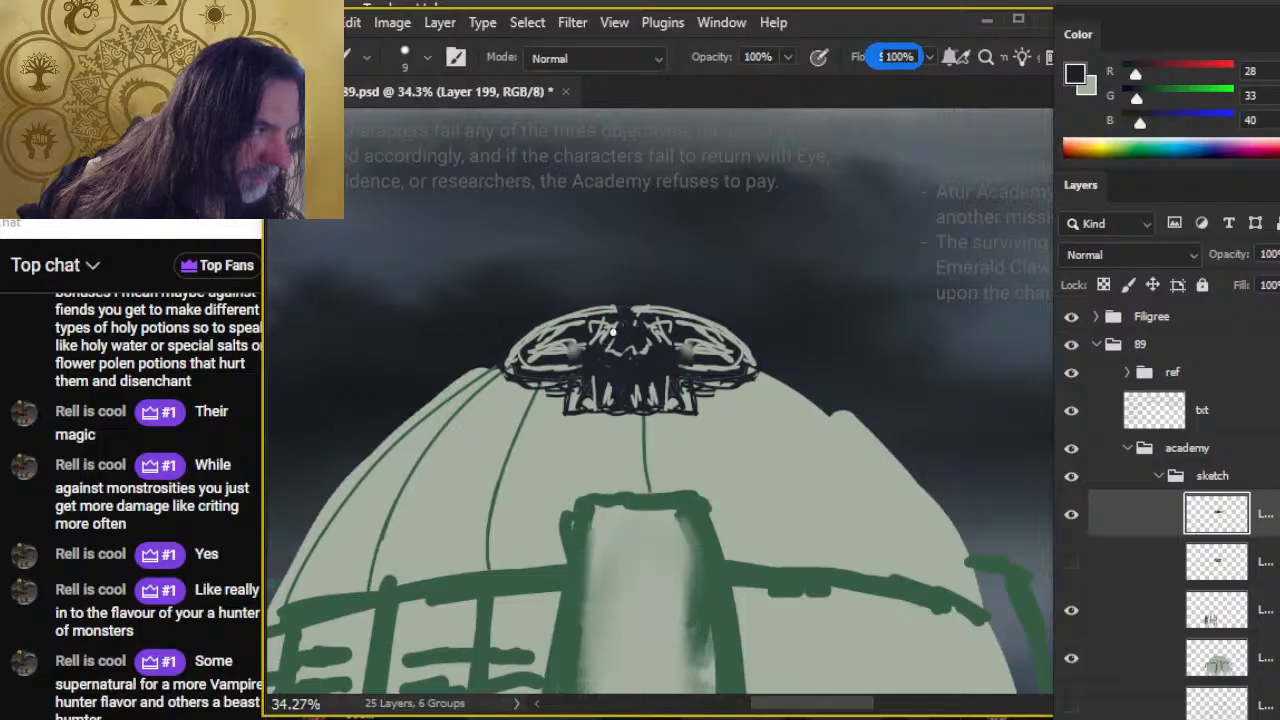
{"action": "key", "text": "x"}
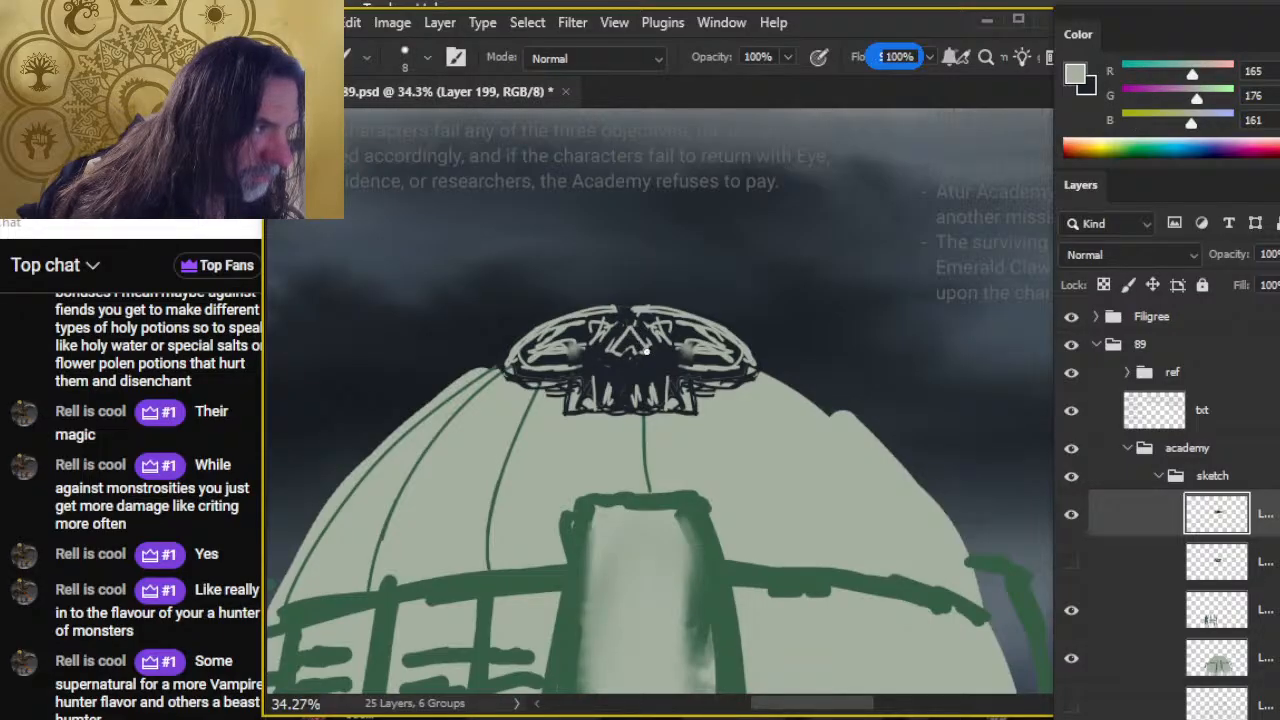
Darken the ornament's two side lobes and redraw their light-grey detail lines with the 8 px brush.
{"action": "key", "text": "x"}
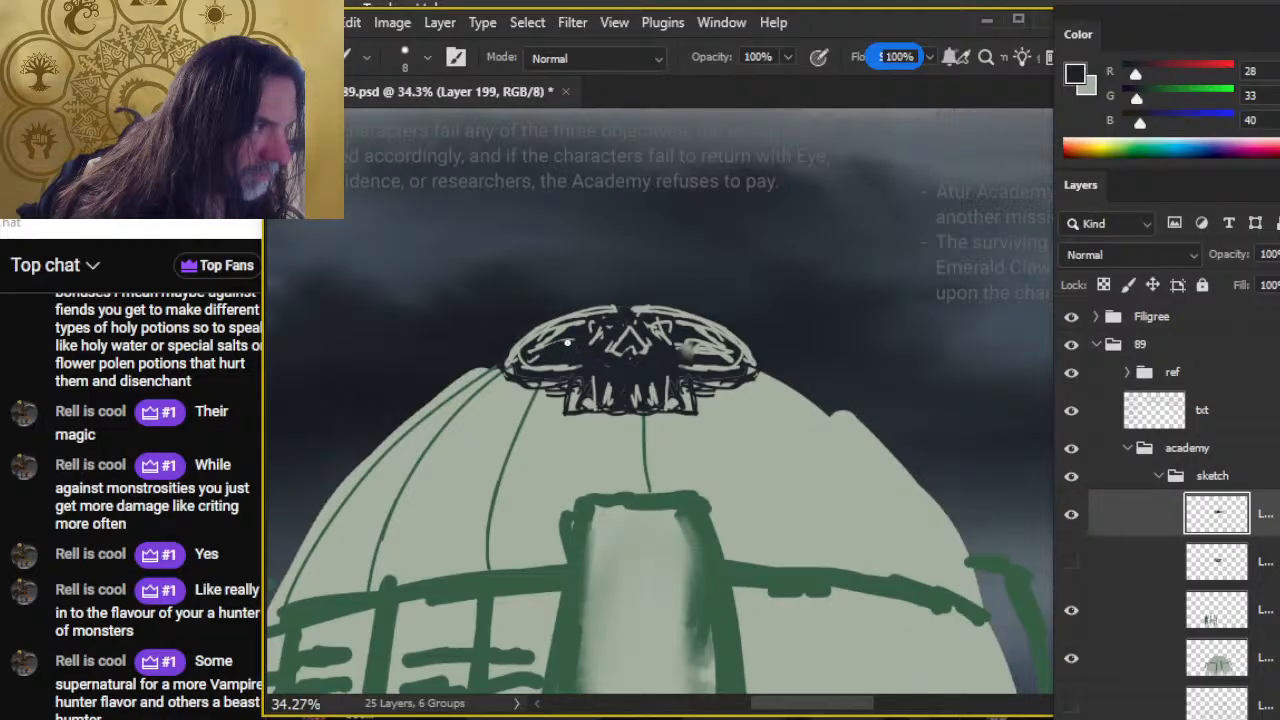
{"action": "left_click", "coordinate": [705, 346], "text": "alt"}
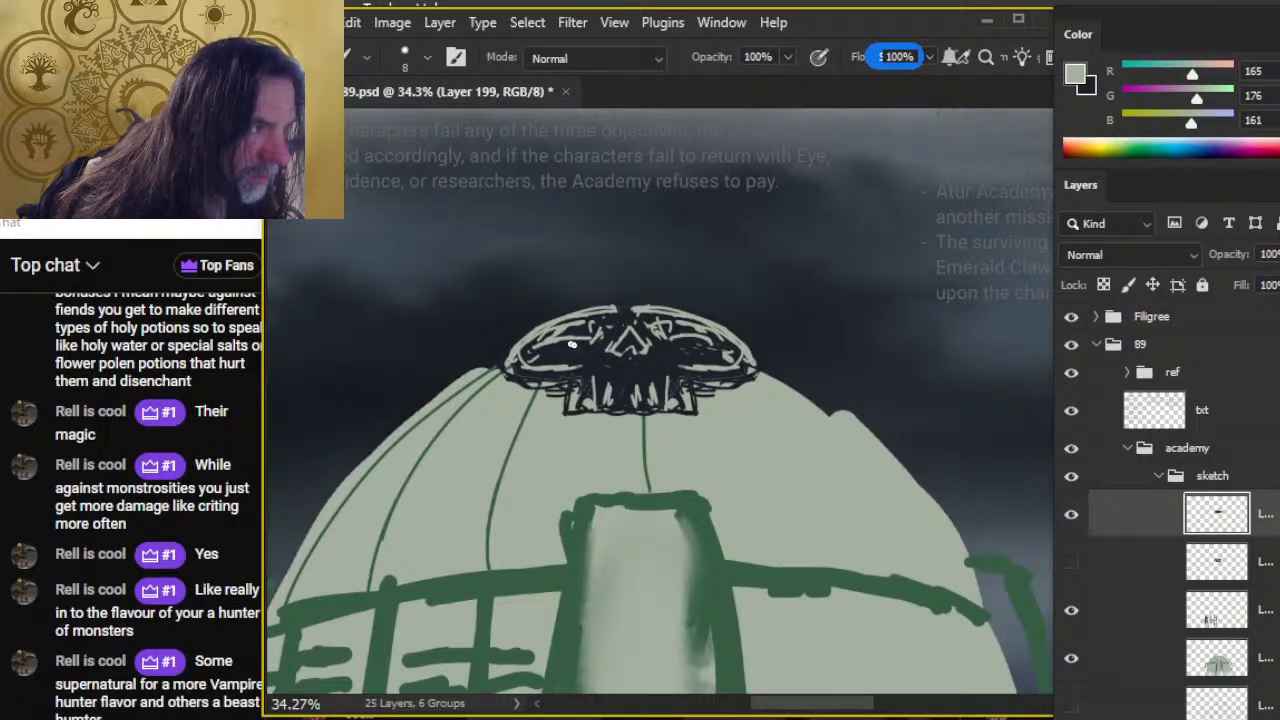
{"action": "key", "text": "x"}
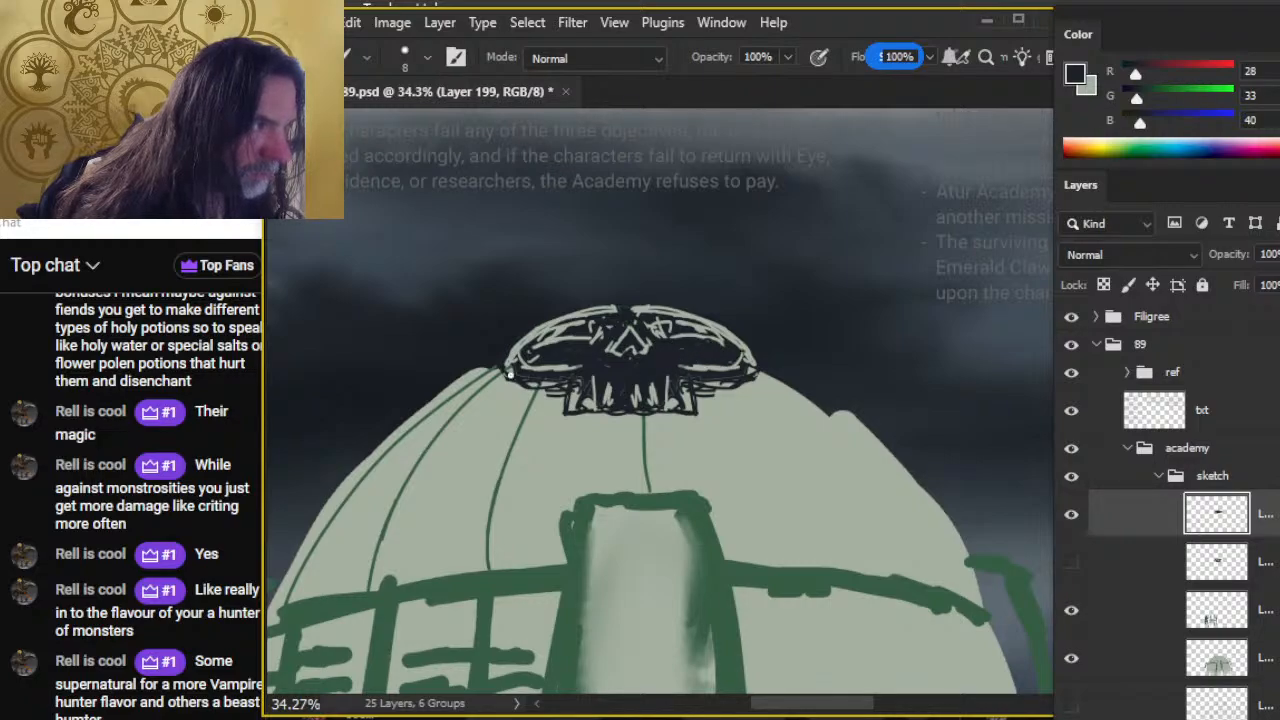
{"action": "key", "text": "x"}
{"action": "mouse_move", "coordinate": [565, 364]}
{"action": "left_mouse_down"}
{"action": "mouse_move", "coordinate": [725, 336]}
{"action": "mouse_move", "coordinate": [667, 342]}
{"action": "mouse_move", "coordinate": [725, 347]}
{"action": "left_mouse_up"}
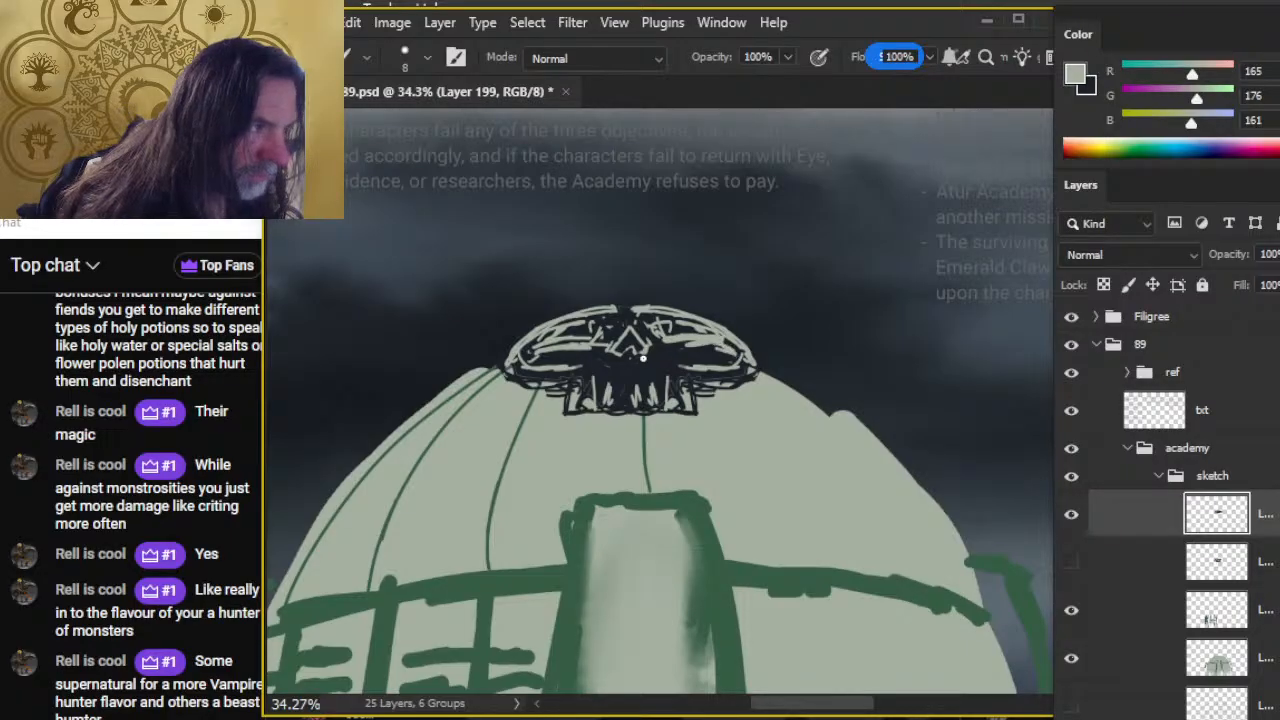
Close the gap in the ornament's upper rim with a light-grey arc, undoing the first stroke.
{"action": "left_click_drag", "start_coordinate": [600, 312], "coordinate": [659, 314]}
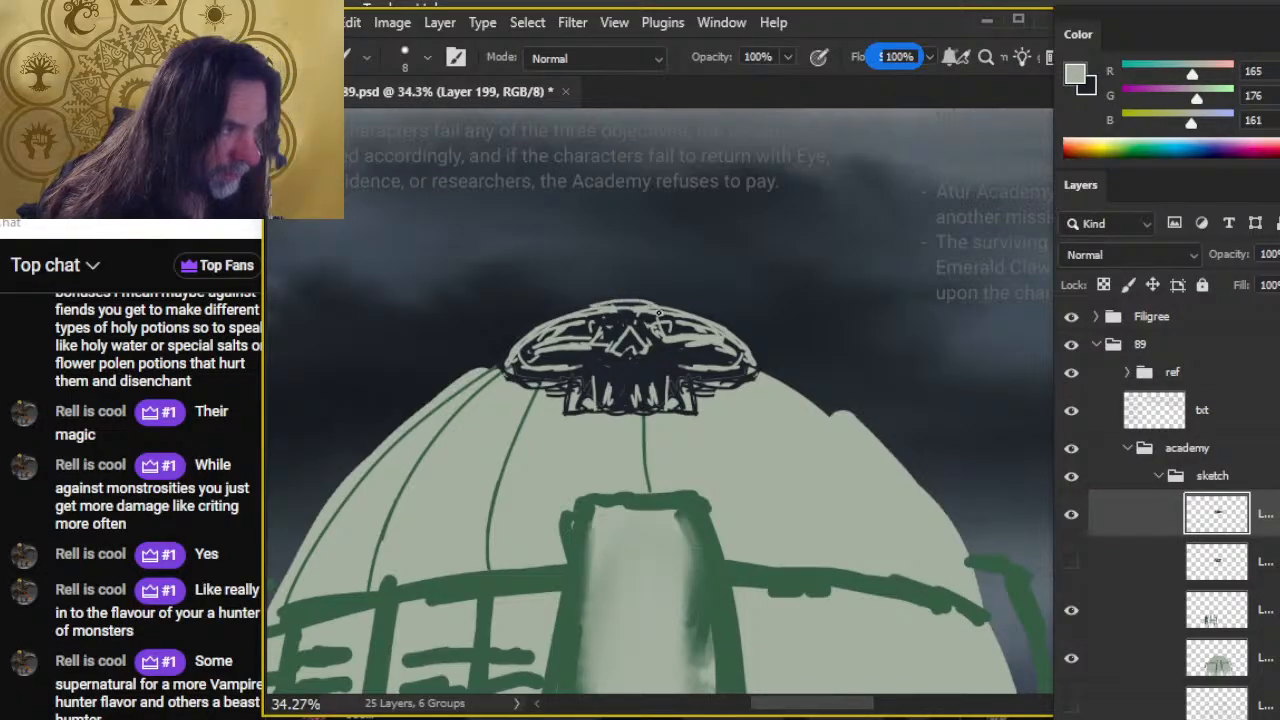
{"action": "key", "text": "ctrl+z"}
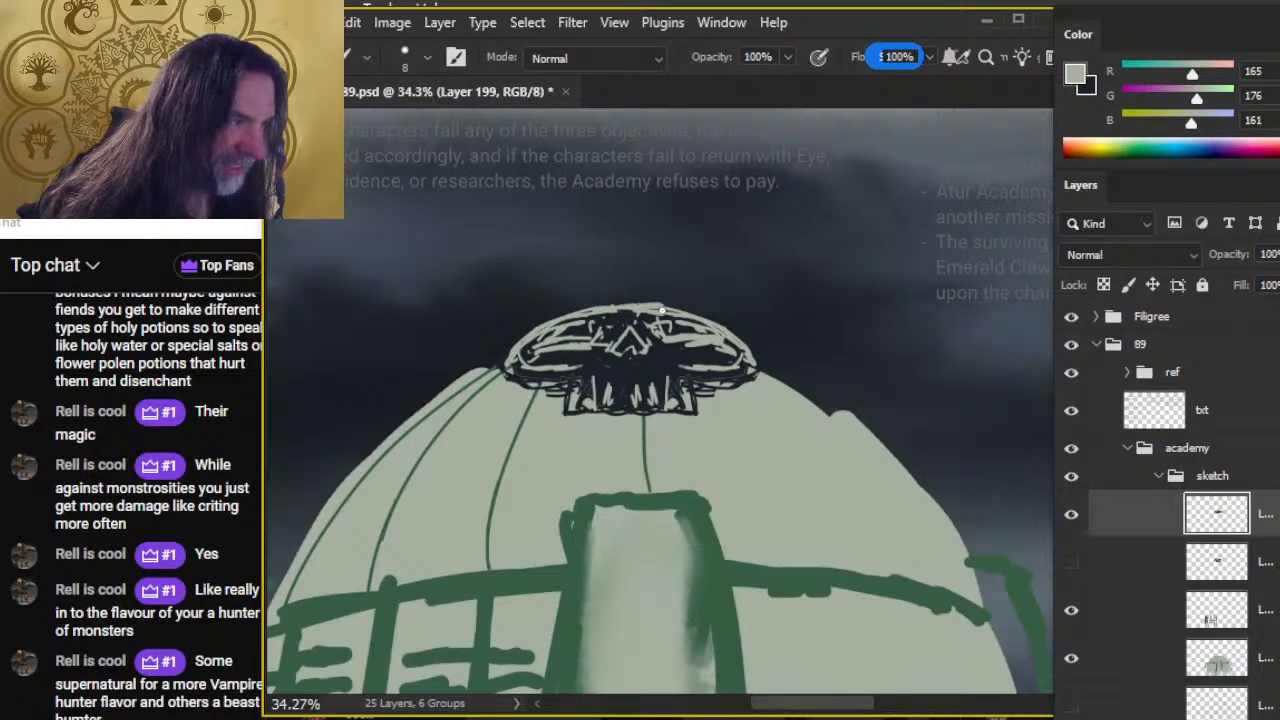
{"action": "left_click", "coordinate": [650, 310], "text": "alt"}
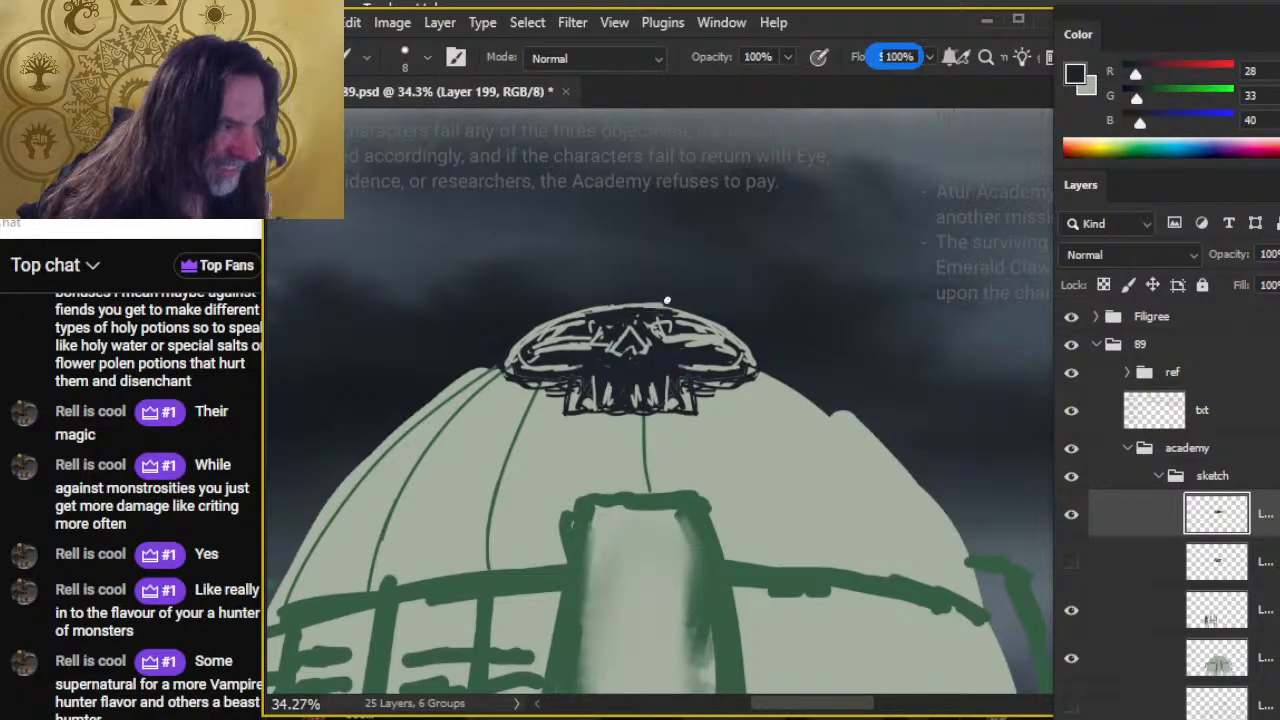
Merge the layer holding the green columns down into the dome's layer below it.
{"action": "key", "text": "z"}
{"action": "left_click_drag", "start_coordinate": [751, 271], "coordinate": [630, 266]}
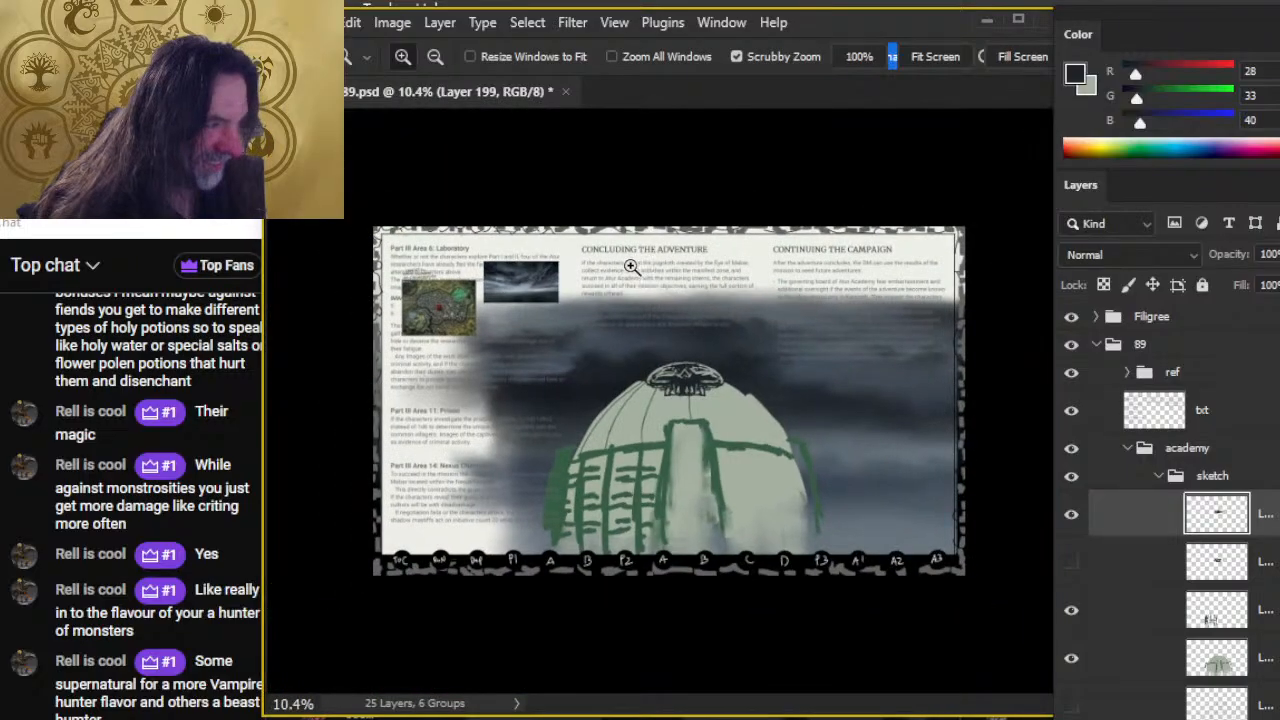
{"action": "left_click_drag", "start_coordinate": [703, 449], "coordinate": [705, 494]}
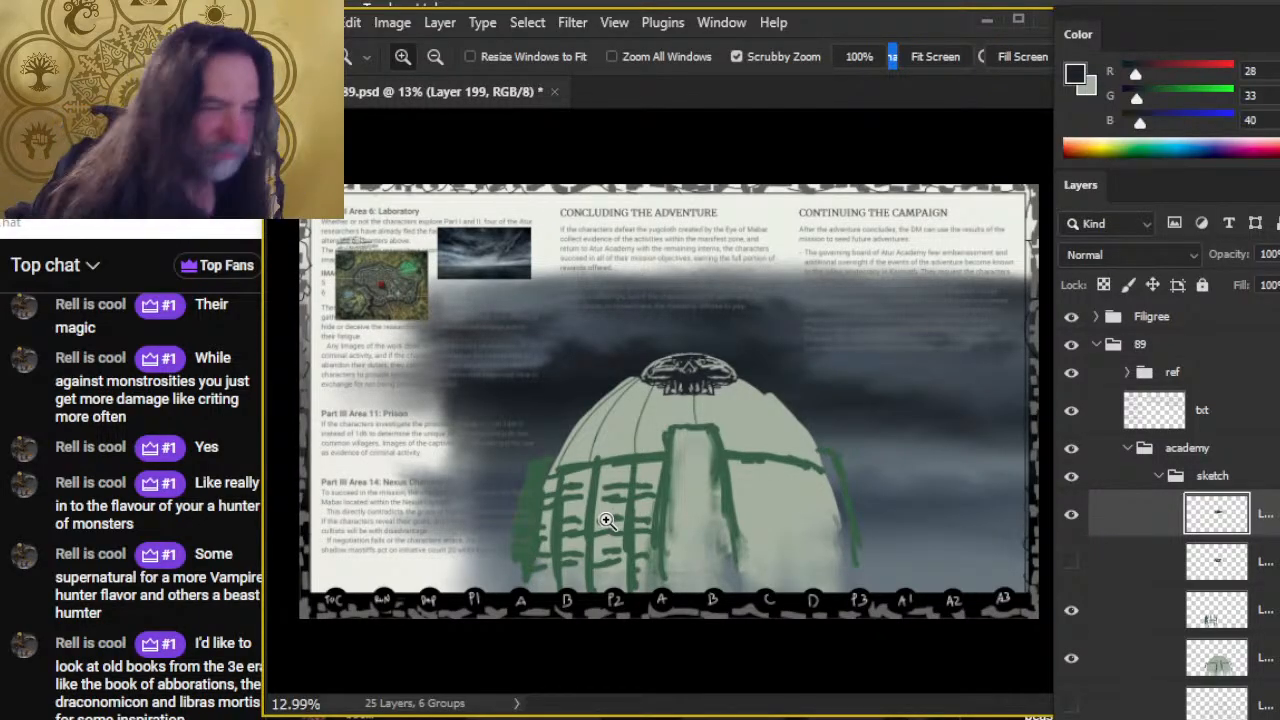
{"action": "left_click", "coordinate": [1075, 660]}
{"action": "left_click", "coordinate": [1080, 658]}
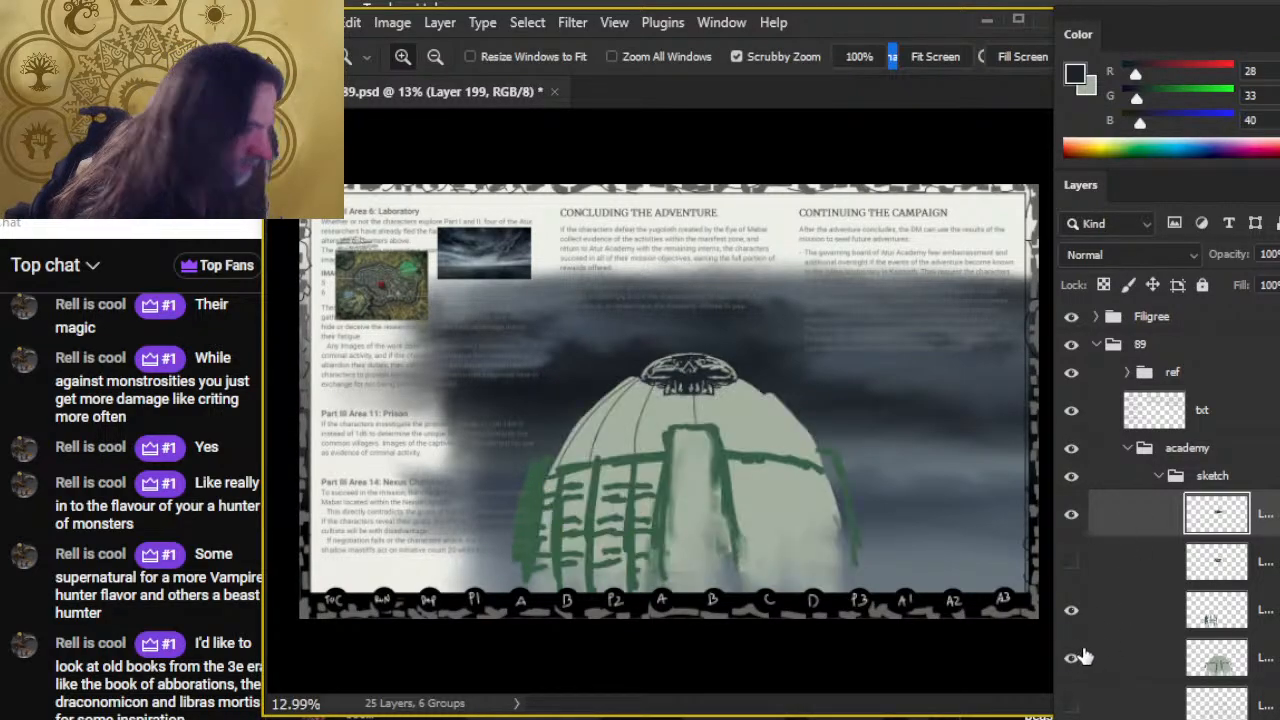
{"action": "left_click", "coordinate": [1075, 612]}
{"action": "right_click", "coordinate": [1118, 608]}
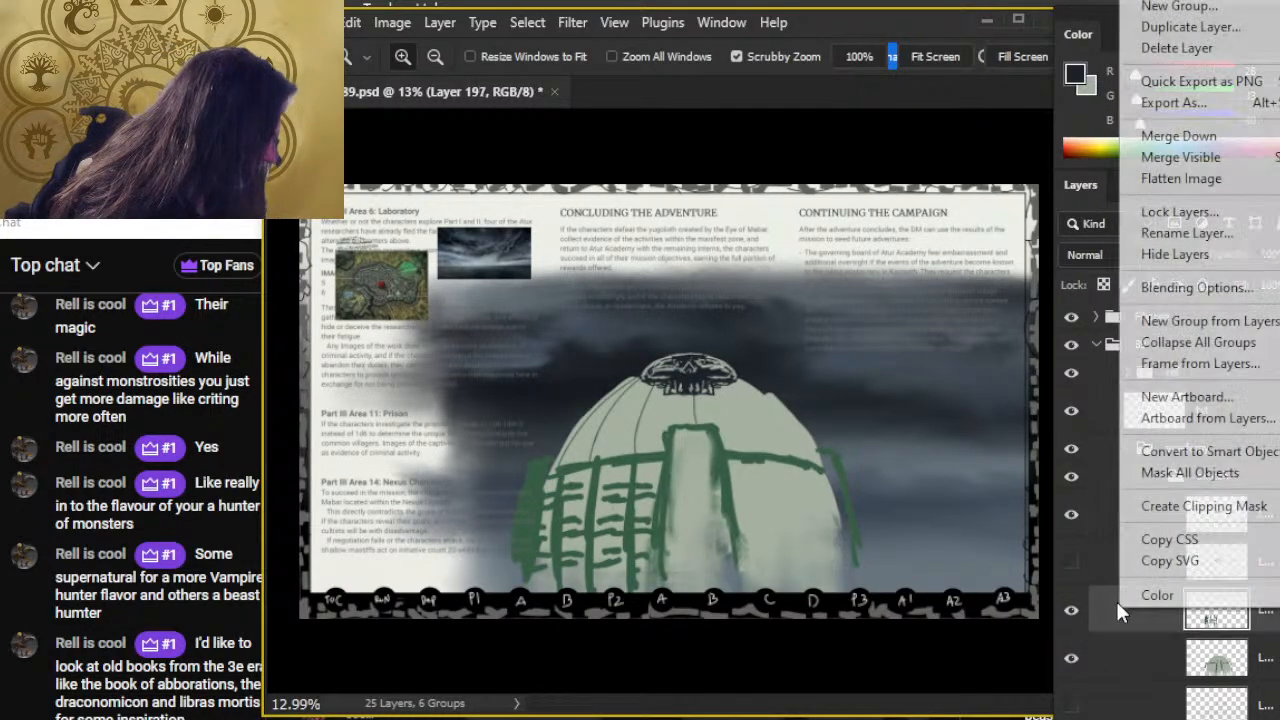
{"action": "left_click", "coordinate": [1232, 137]}
Widen the merged building sketch to about 111% with Free Transform and recentre it beneath the dome's ornament.
{"action": "key", "text": "l"}
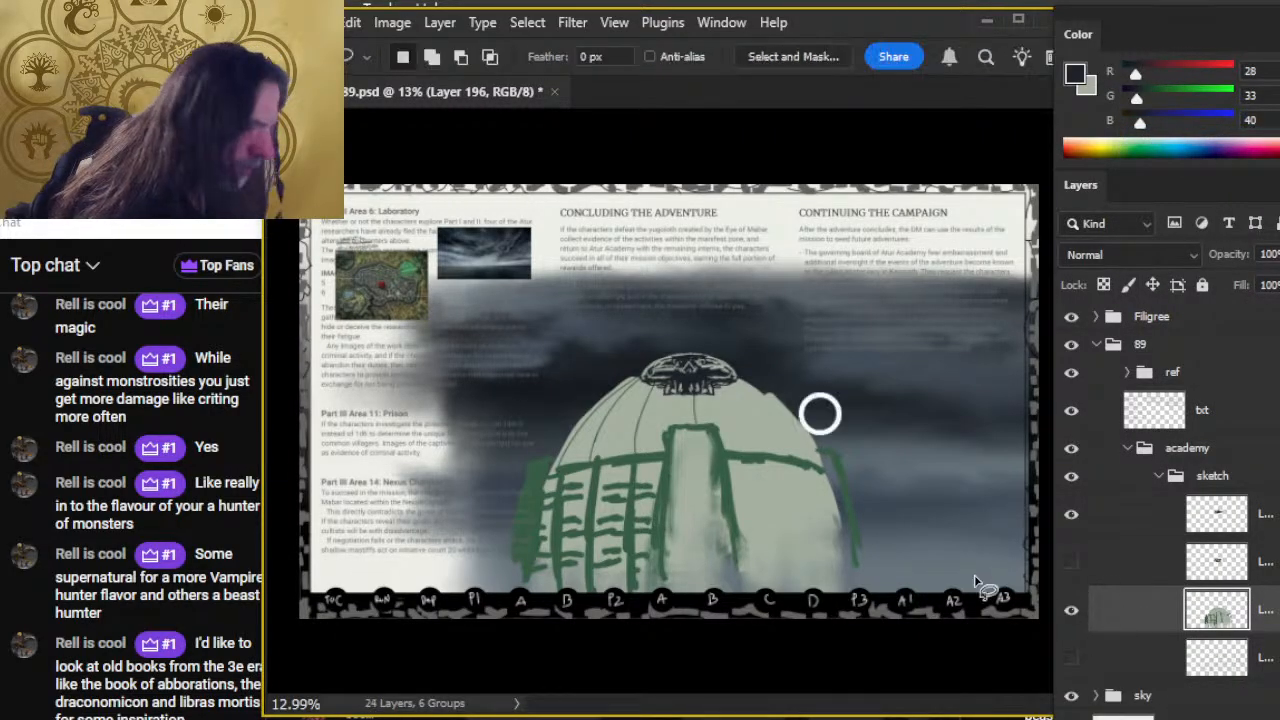
{"action": "right_click", "coordinate": [823, 416]}
{"action": "left_click", "coordinate": [932, 626]}
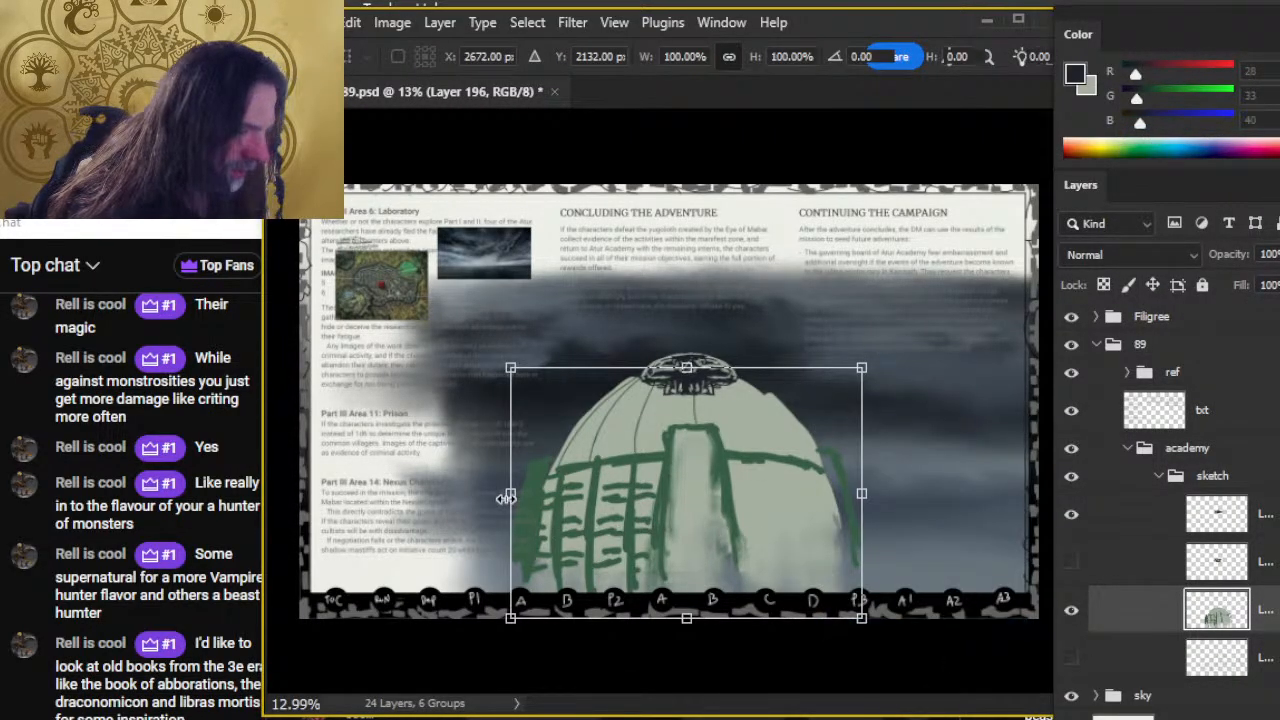
{"action": "left_click_drag", "start_coordinate": [510, 493], "coordinate": [474, 485]}
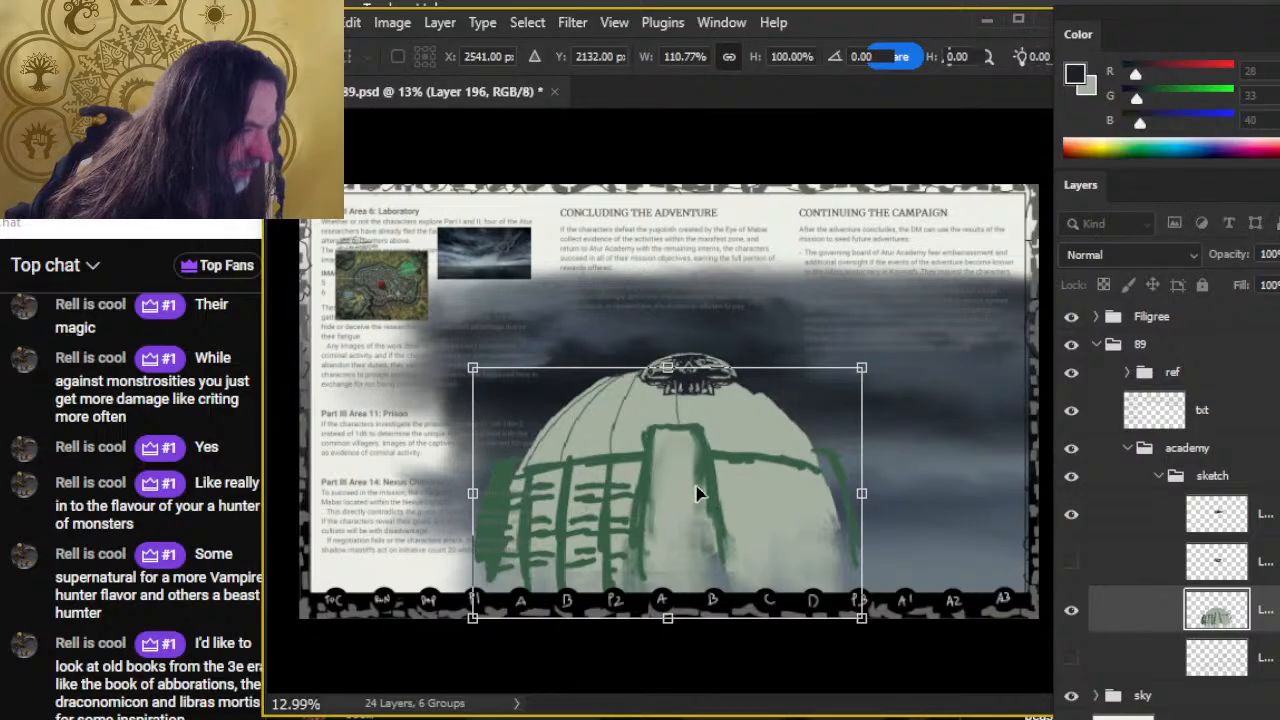
{"action": "left_click_drag", "start_coordinate": [691, 489], "coordinate": [711, 486]}
{"action": "left_click_drag", "start_coordinate": [490, 491], "coordinate": [486, 491]}
{"action": "left_click_drag", "start_coordinate": [726, 440], "coordinate": [730, 480]}
{"action": "key", "text": "Return"}
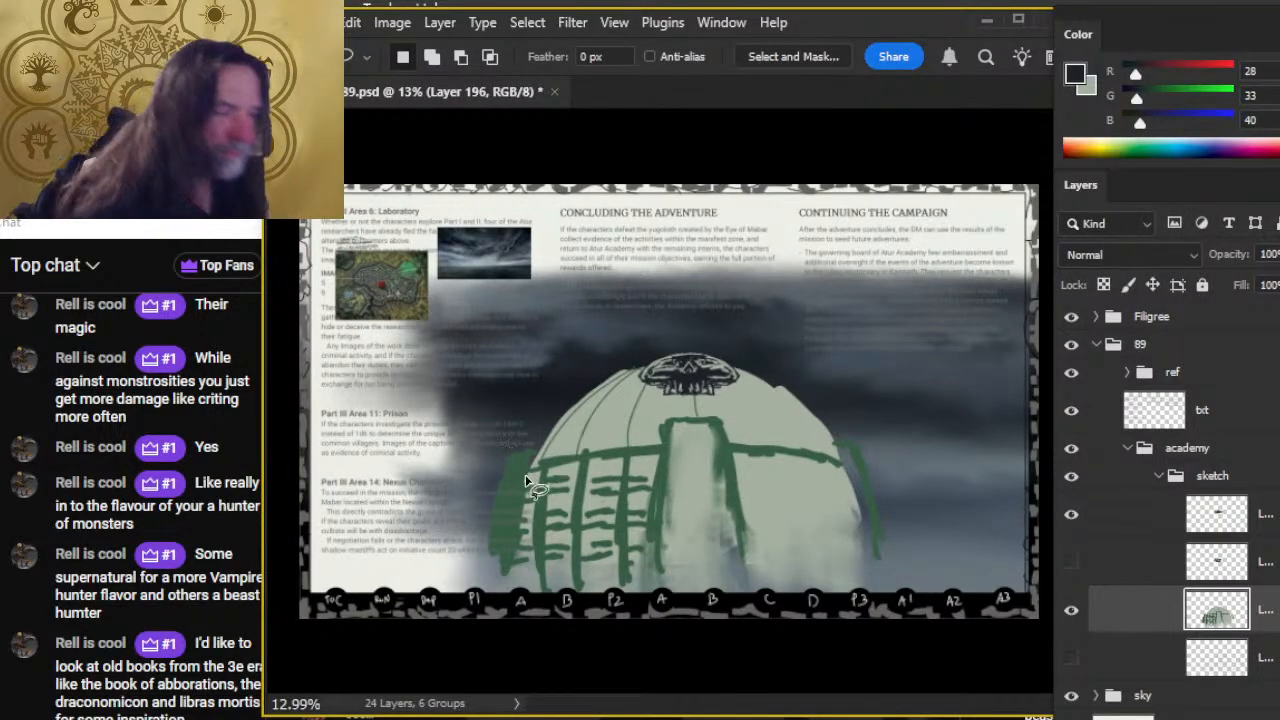
Slim the building's far-left green column by erasing its outer edge with the 70 px eraser.
{"action": "key", "text": "b"}
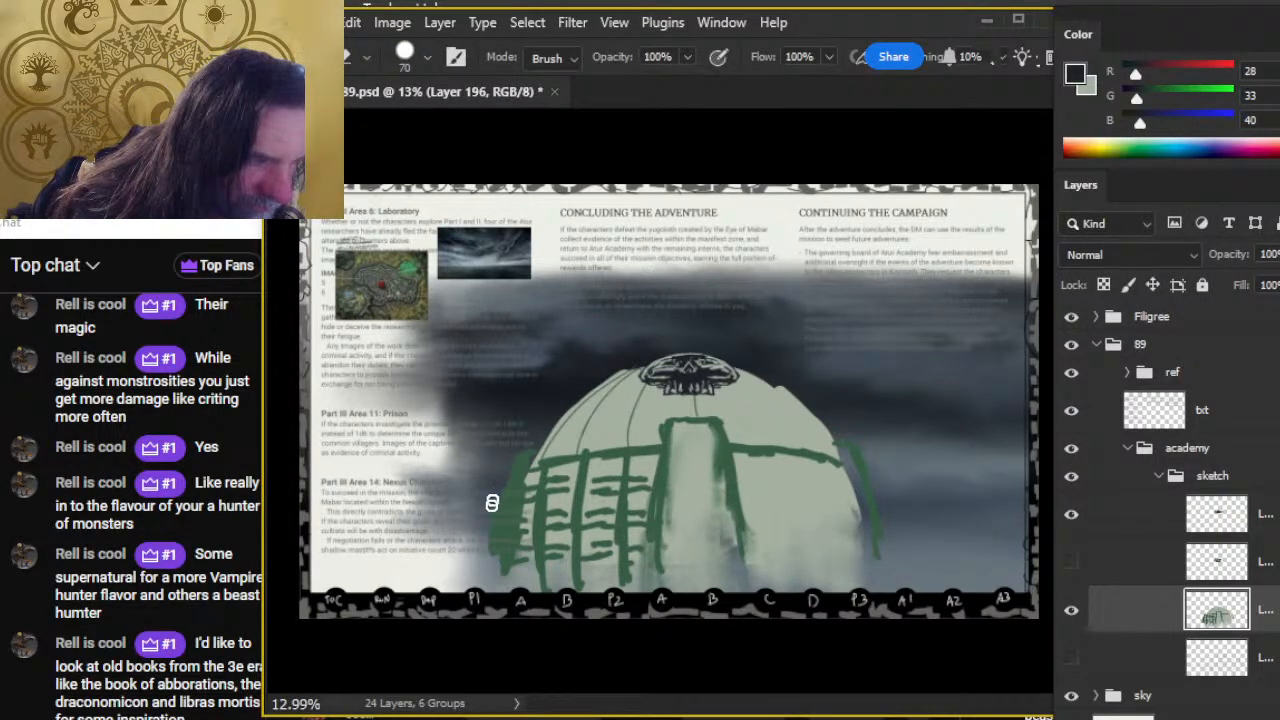
{"action": "key", "text": "r"}
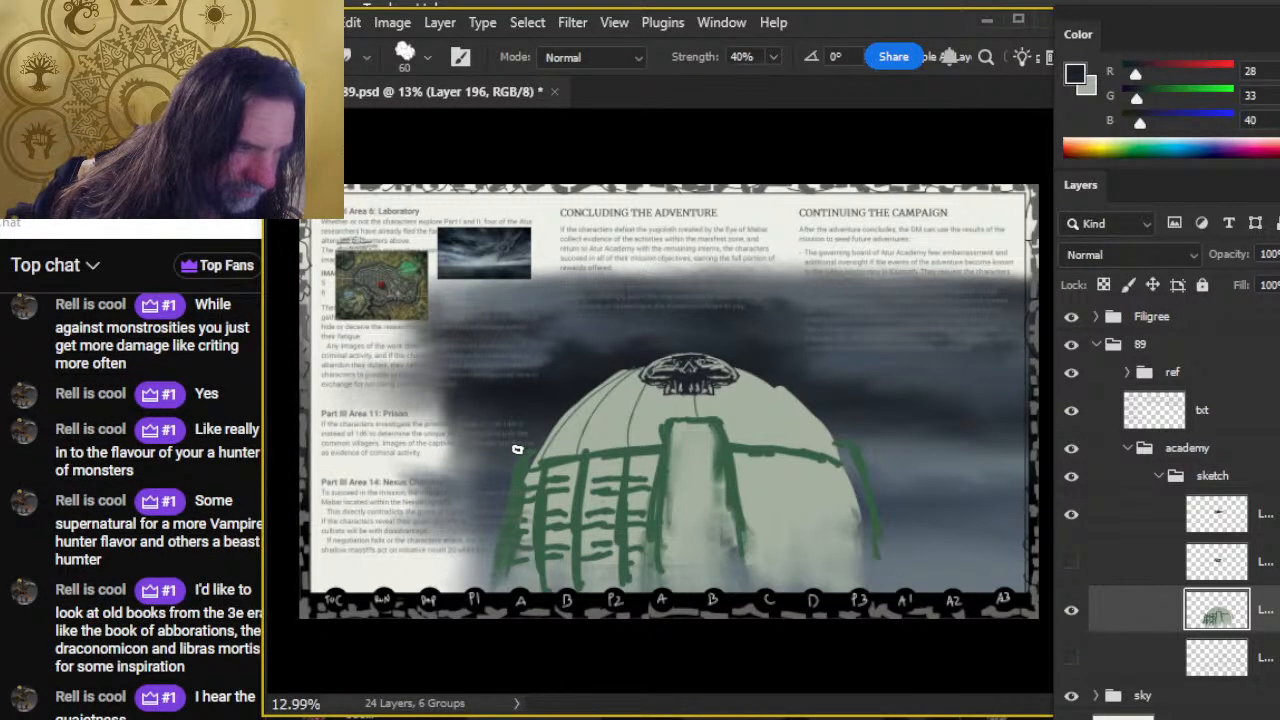
{"action": "key", "text": "b"}
Review the whole page and examine the domed building on the city map reference image up close.
{"action": "key", "text": "z"}
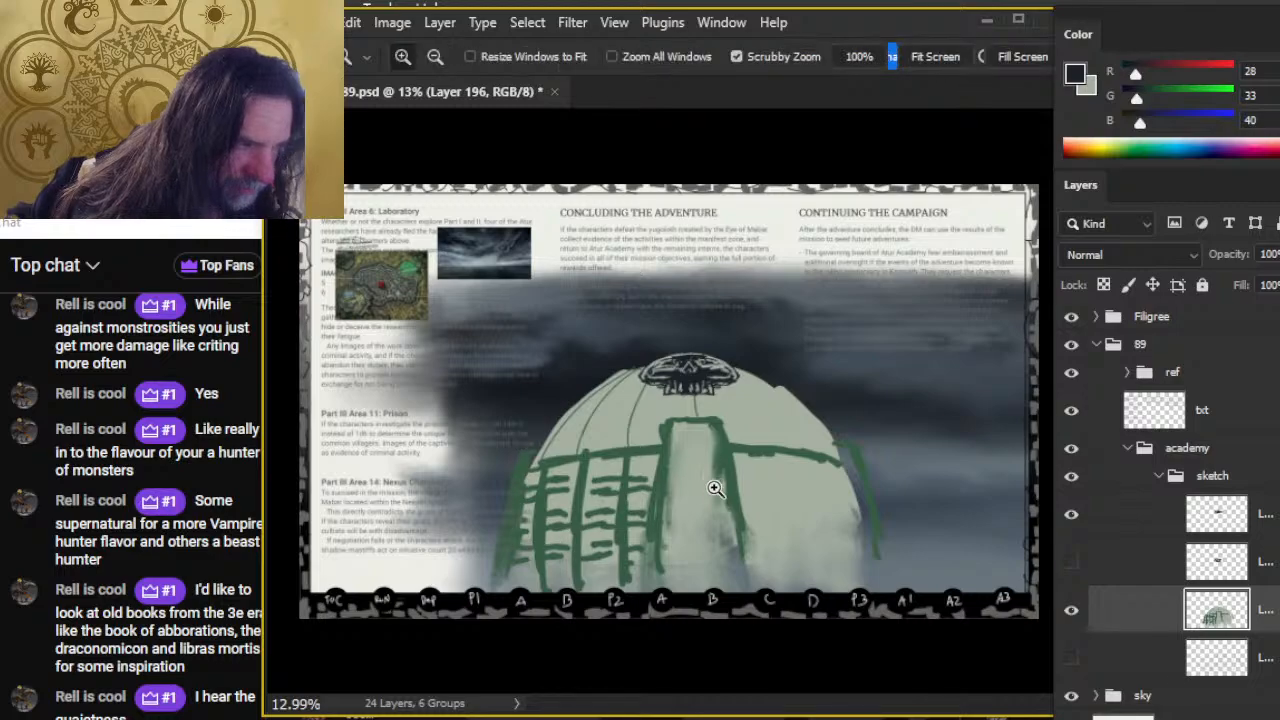
{"action": "scroll", "coordinate": [669, 396], "scroll_direction": "down", "scroll_amount": 1}
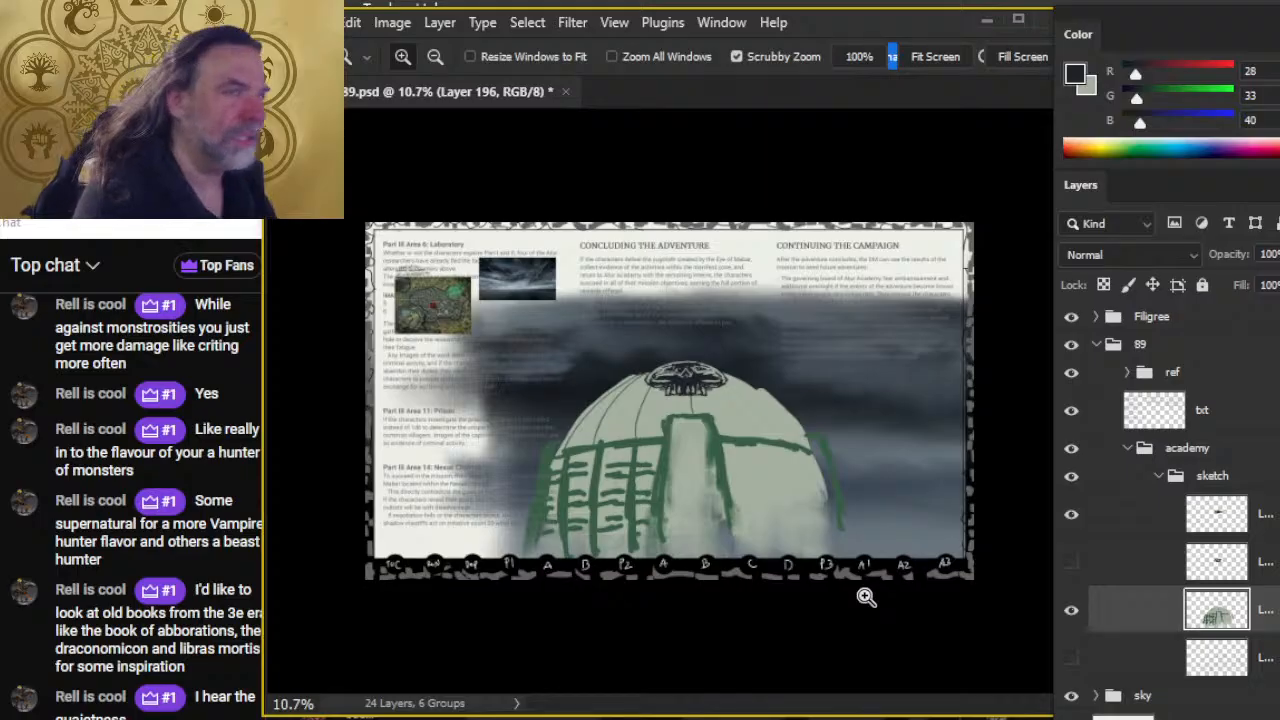
{"action": "key", "text": "b"}
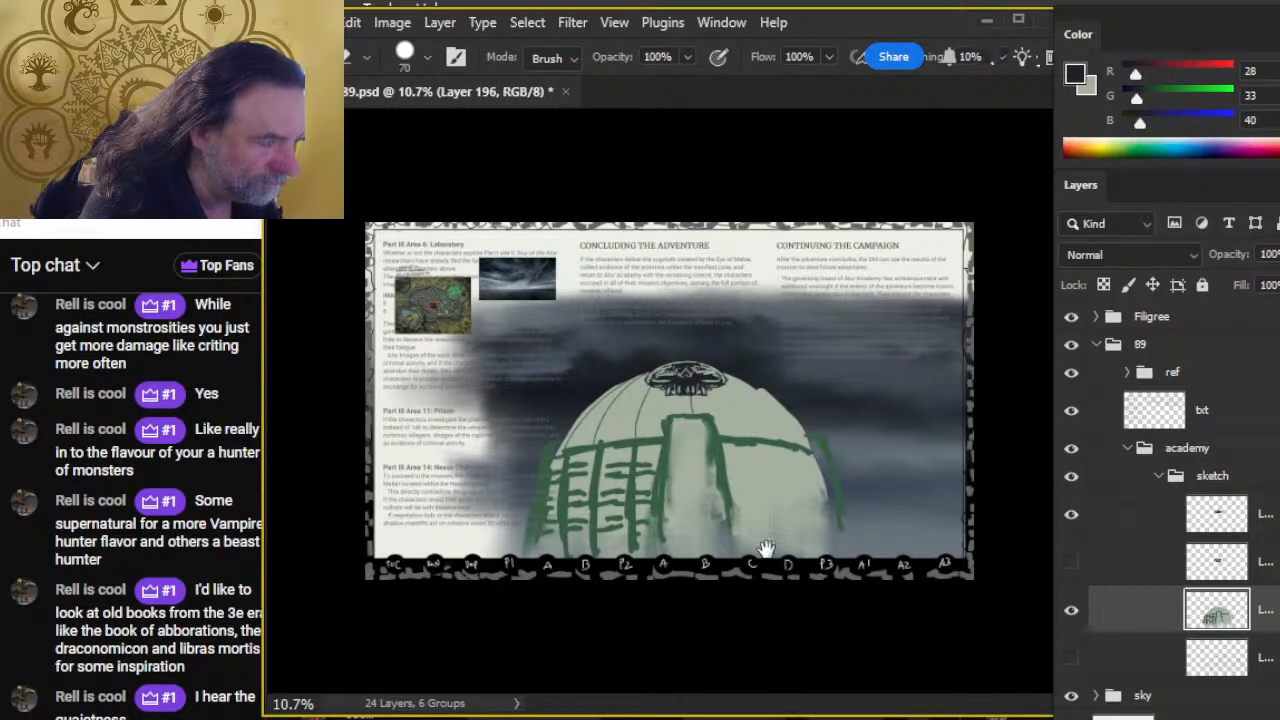
{"action": "key", "text": "b"}
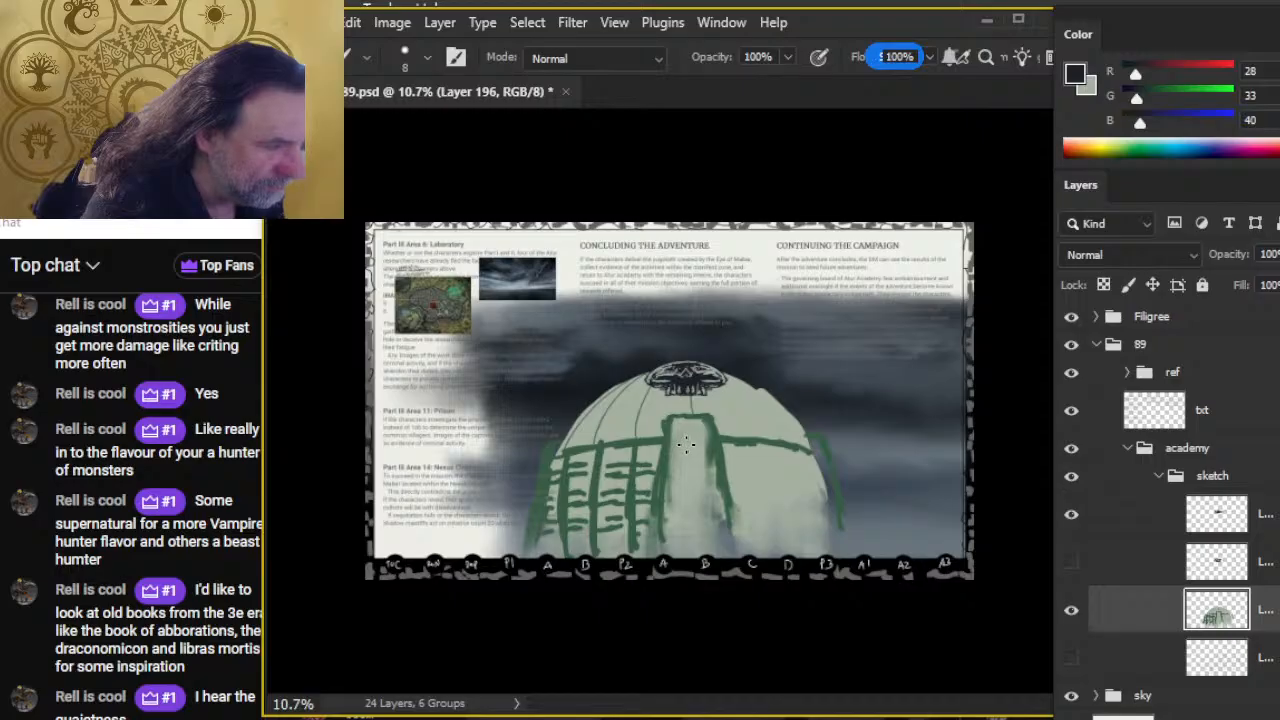
{"action": "key", "text": "z"}
{"action": "left_click_drag", "start_coordinate": [405, 303], "coordinate": [758, 286]}
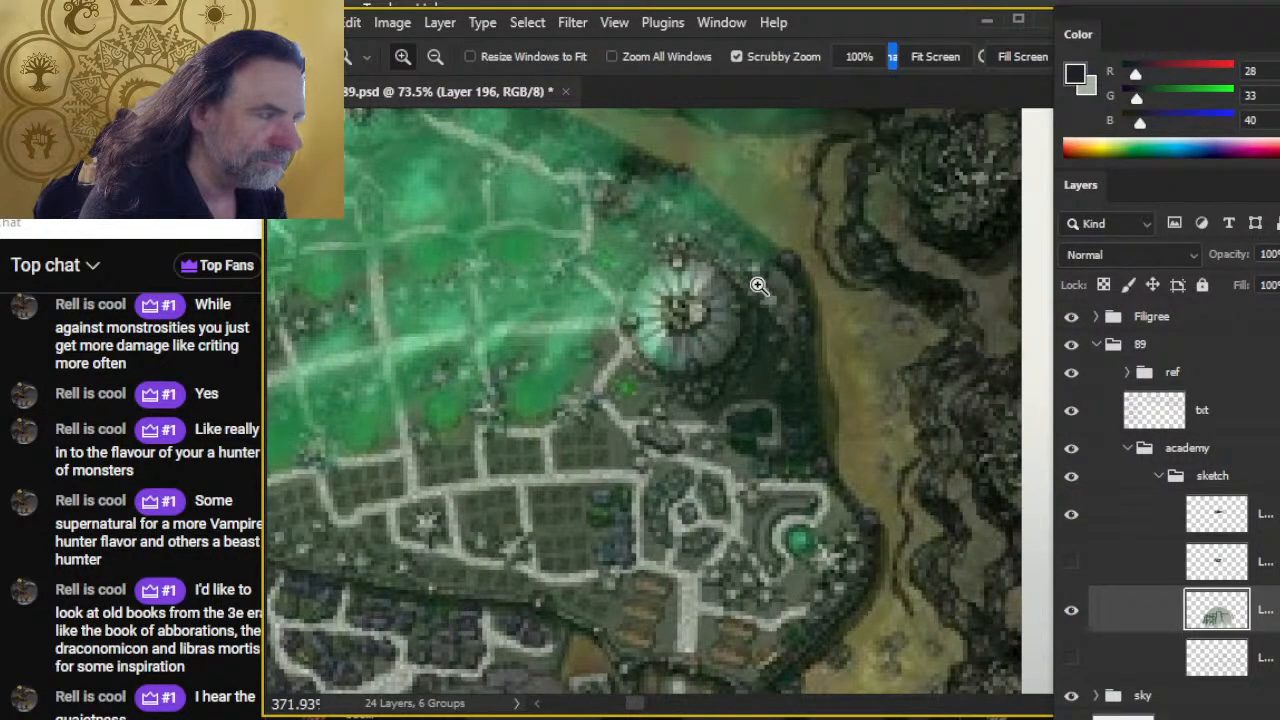
{"action": "mouse_move", "coordinate": [758, 286]}
{"action": "left_mouse_down"}
{"action": "mouse_move", "coordinate": [567, 296]}
{"action": "mouse_move", "coordinate": [829, 457]}
{"action": "mouse_move", "coordinate": [491, 191]}
{"action": "mouse_move", "coordinate": [814, 434]}
{"action": "mouse_move", "coordinate": [627, 287]}
{"action": "left_mouse_up"}
Sample the dark green of the columns and fill the central tower's front with it.
{"action": "key", "text": "i"}
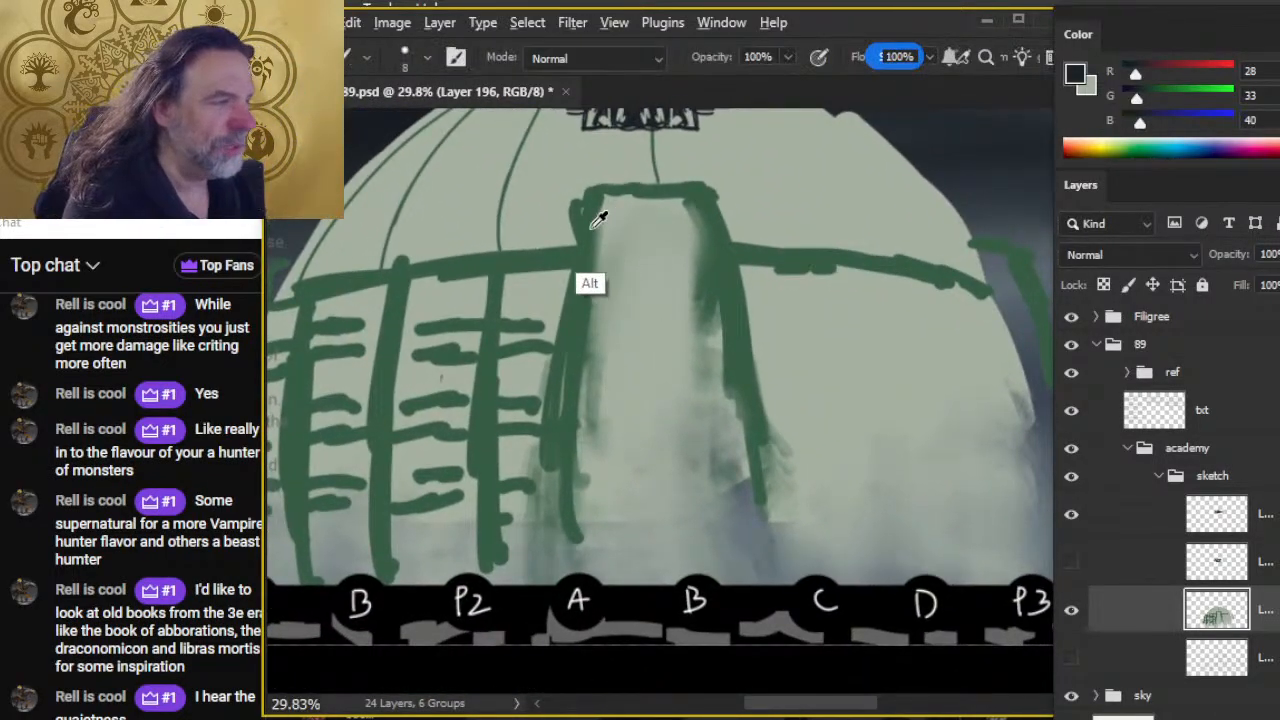
{"action": "left_click", "coordinate": [589, 240]}
{"action": "key", "text": "g"}
{"action": "left_click", "coordinate": [651, 243]}
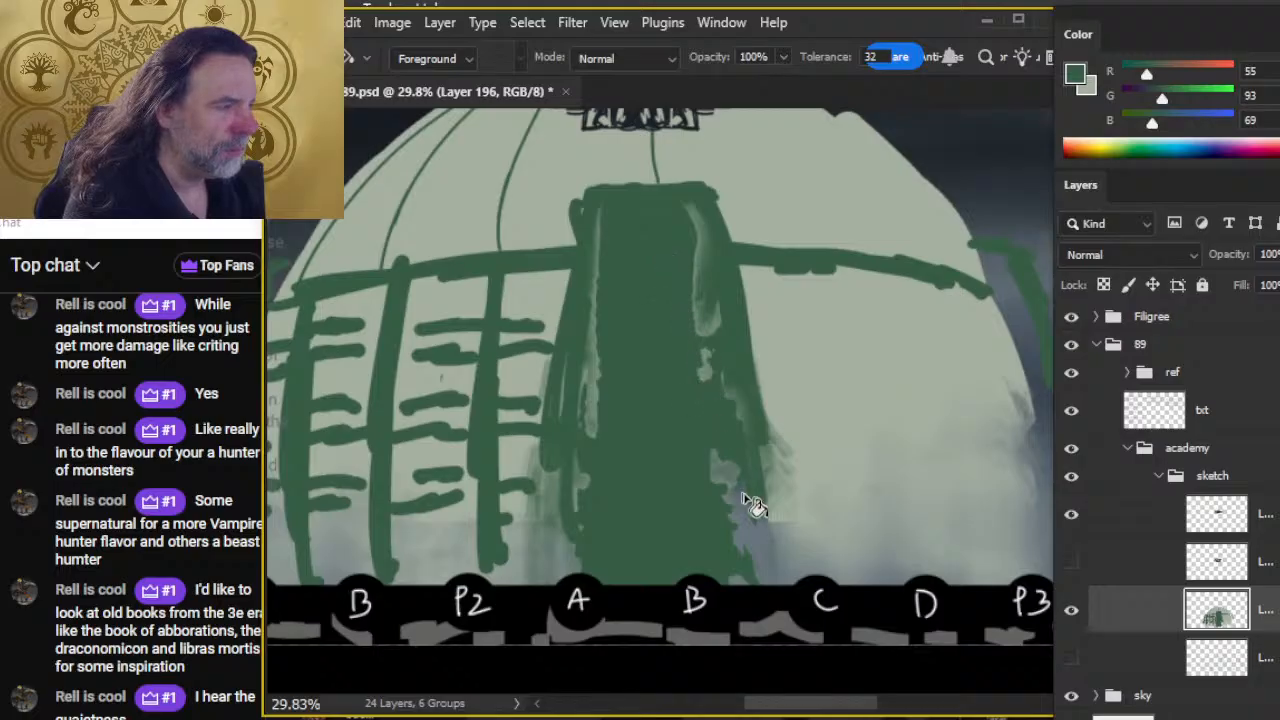
Paint the far-right column solid dark green with a 40 px brush, joining it to the ledge and extending it to the page border.
{"action": "key", "text": "z"}
{"action": "mouse_move", "coordinate": [749, 506]}
{"action": "left_mouse_down"}
{"action": "mouse_move", "coordinate": [623, 506]}
{"action": "mouse_move", "coordinate": [701, 451]}
{"action": "left_mouse_up"}
{"action": "key", "text": "l"}
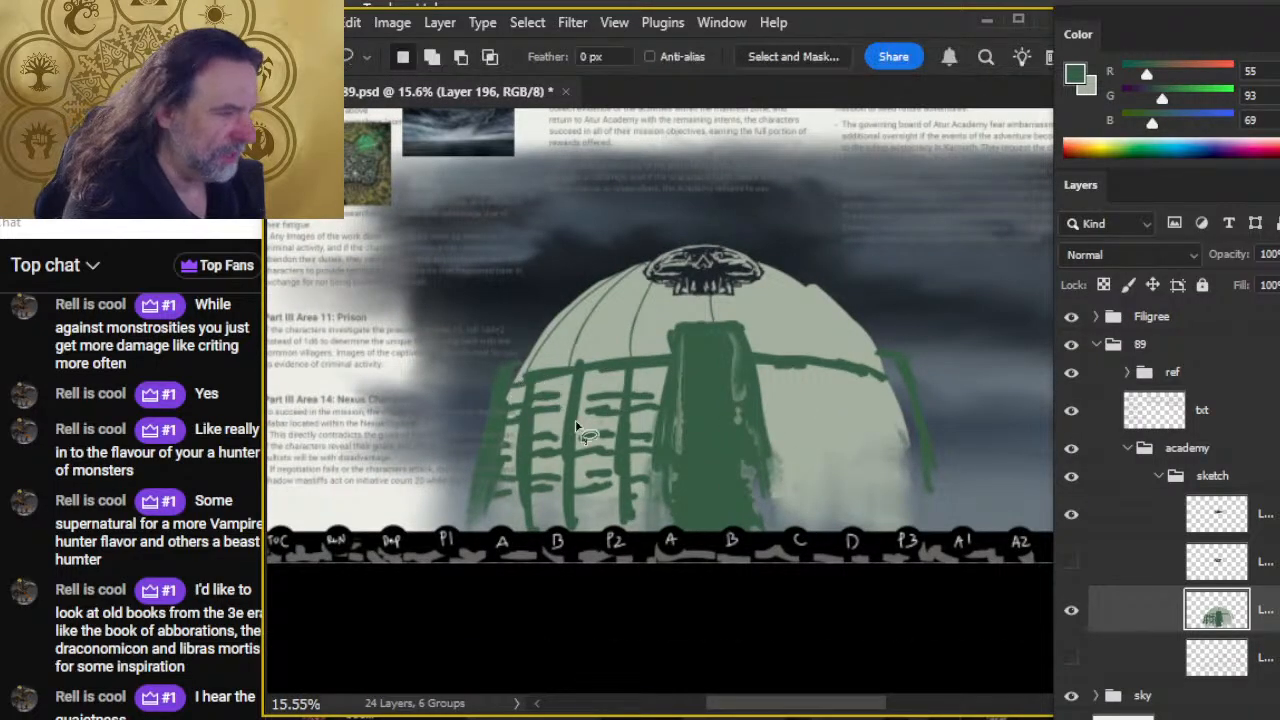
{"action": "scroll", "coordinate": [777, 386], "scroll_direction": "right", "scroll_amount": 3}
{"action": "scroll", "coordinate": [777, 386], "scroll_direction": "down", "scroll_amount": 2}
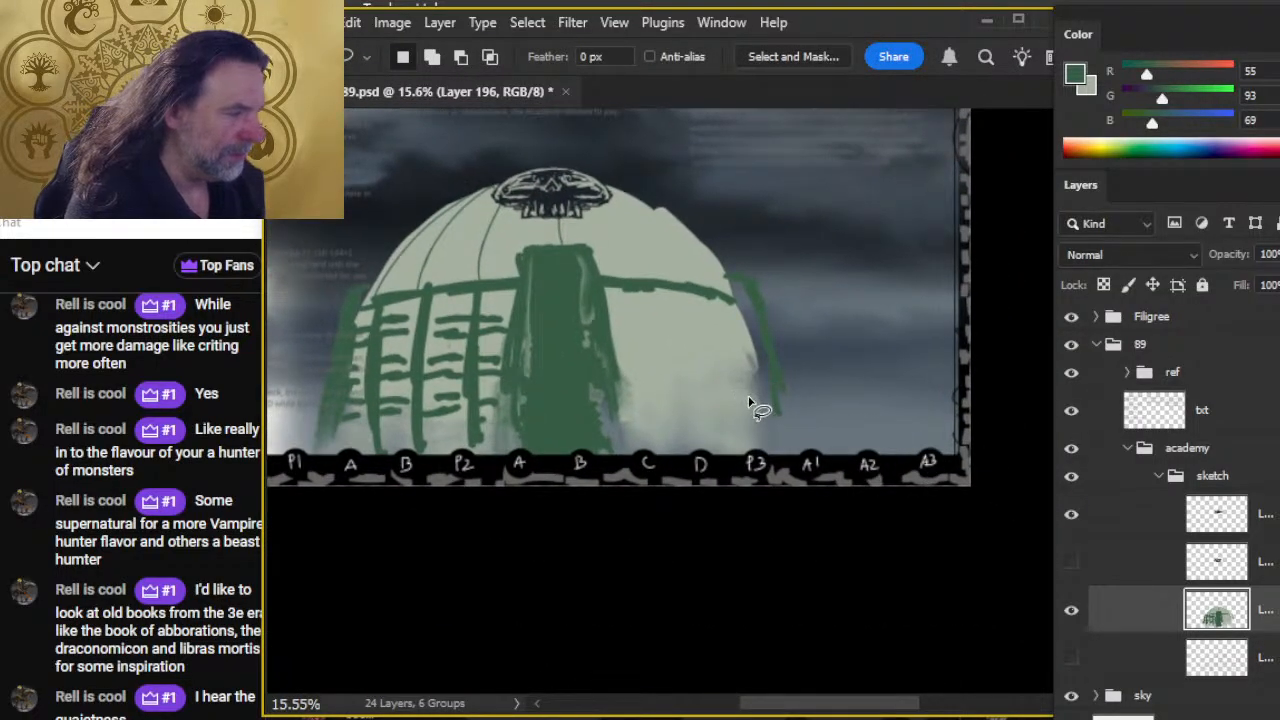
{"action": "key", "text": "b"}
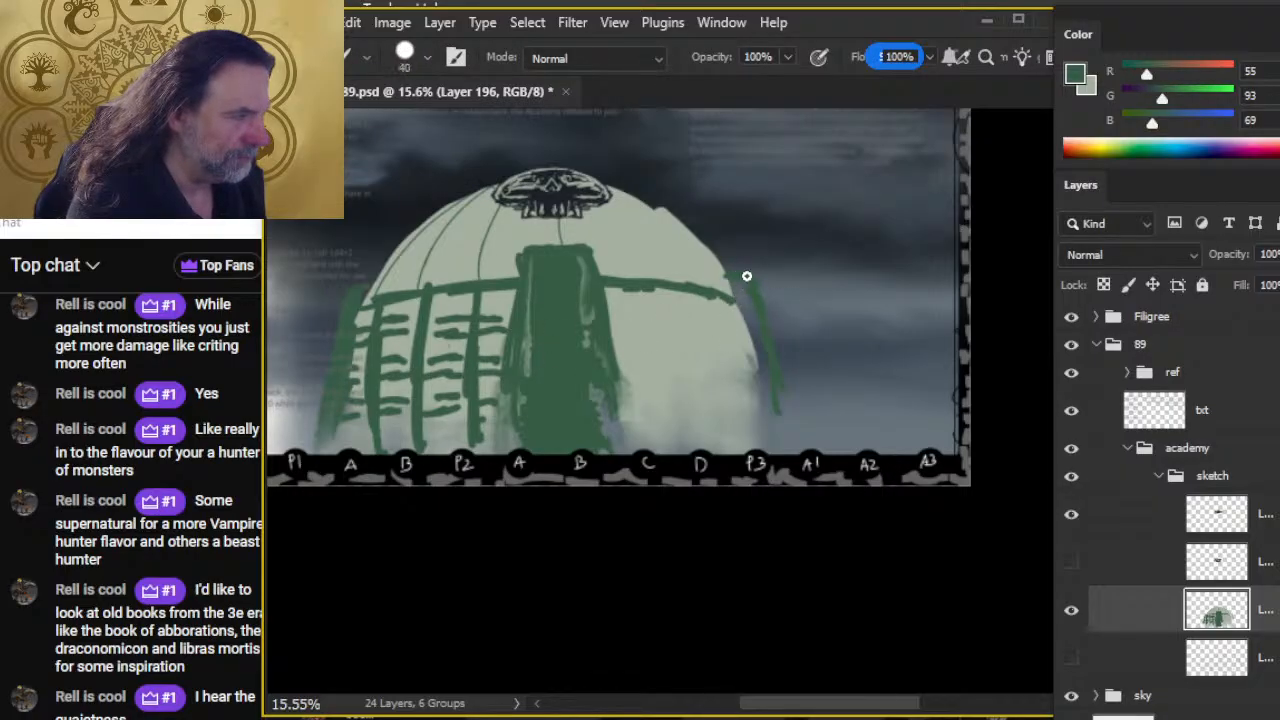
{"action": "left_click_drag", "start_coordinate": [728, 298], "coordinate": [744, 282]}
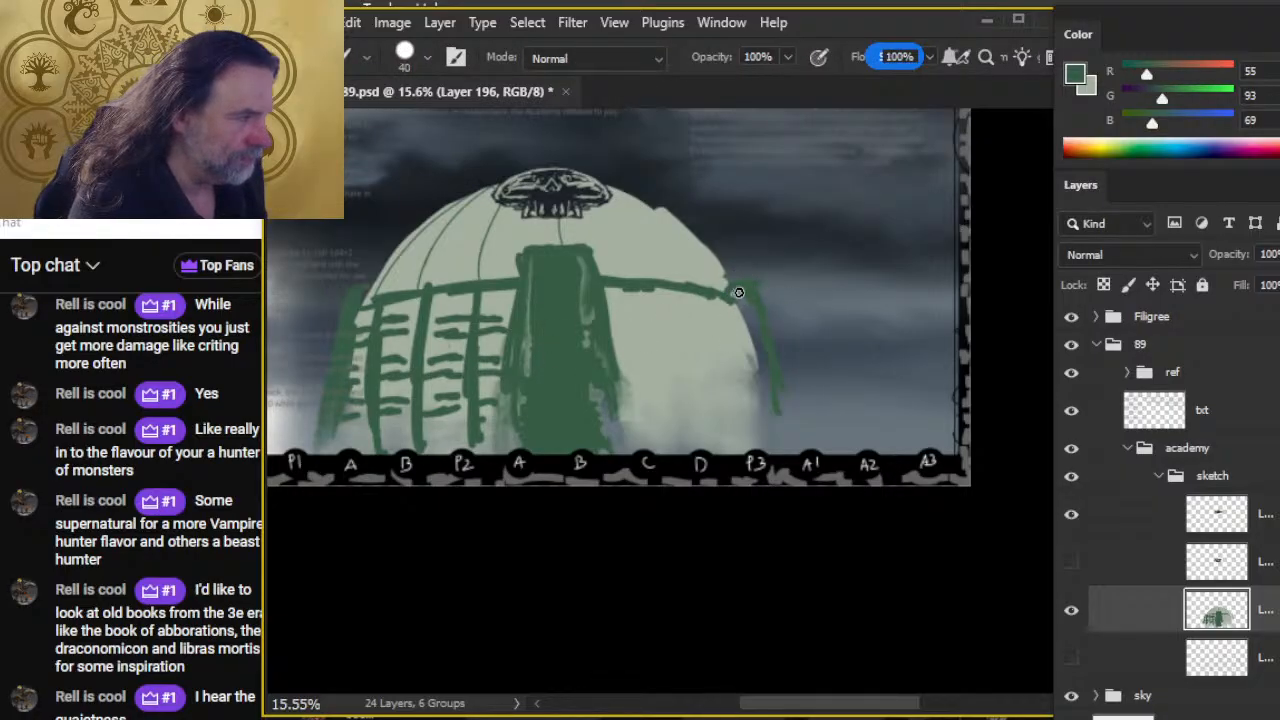
{"action": "left_click_drag", "start_coordinate": [775, 357], "coordinate": [789, 455]}
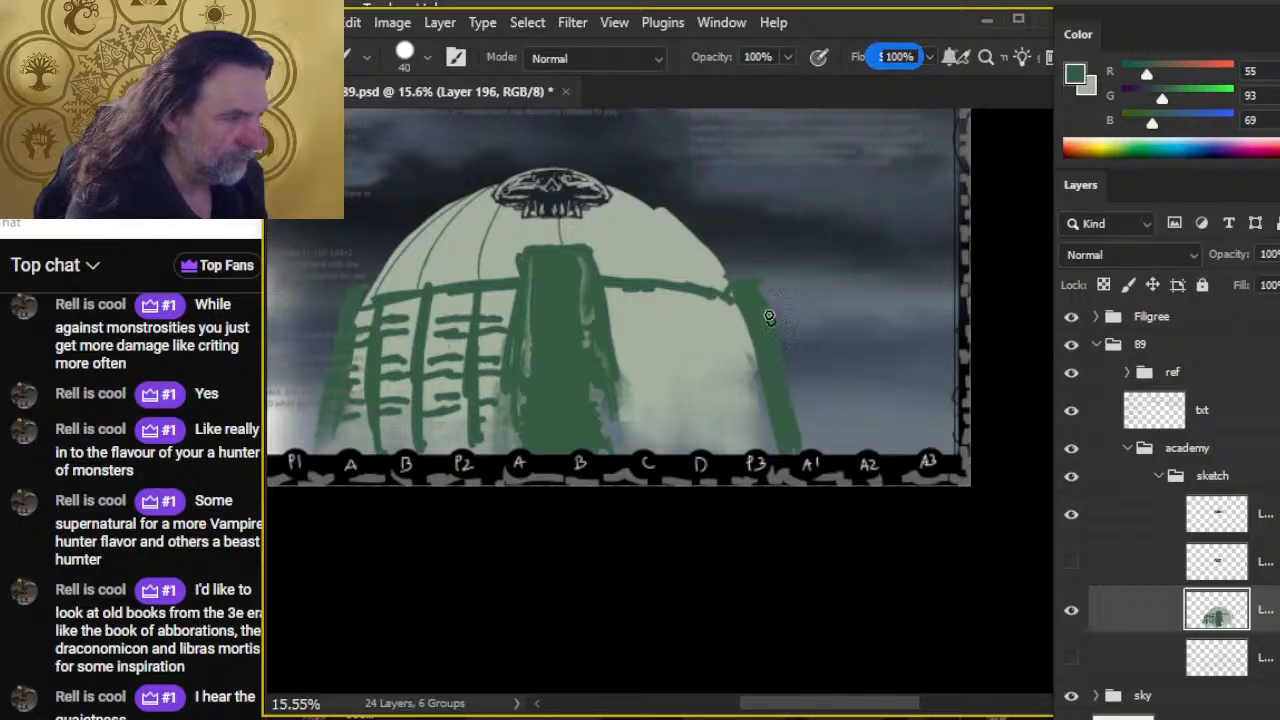
Finish the far-right column's stroke and copy the building's lassoed left half of columns and windows to a new layer.
{"action": "left_click_drag", "start_coordinate": [769, 317], "coordinate": [775, 456]}
{"action": "key", "text": "l"}
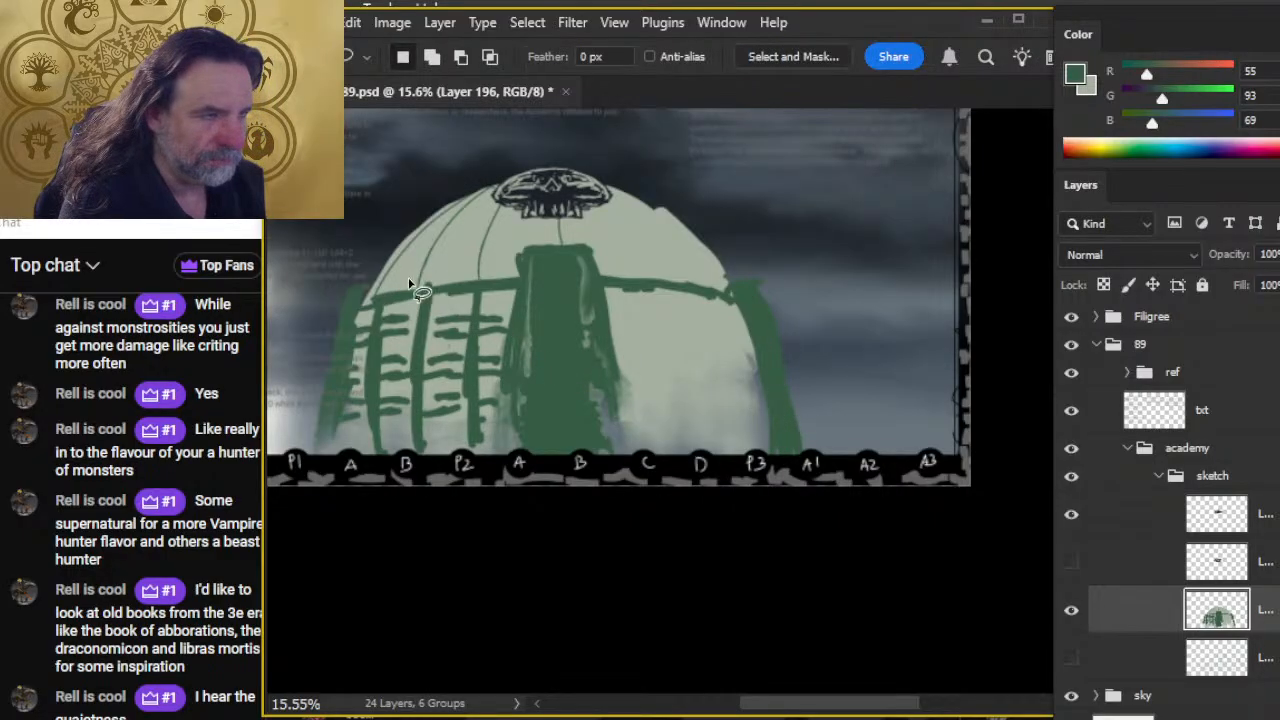
{"action": "mouse_move", "coordinate": [405, 270]}
{"action": "left_mouse_down"}
{"action": "mouse_move", "coordinate": [295, 470]}
{"action": "mouse_move", "coordinate": [551, 337]}
{"action": "mouse_move", "coordinate": [490, 258]}
{"action": "mouse_move", "coordinate": [405, 270]}
{"action": "left_mouse_up"}
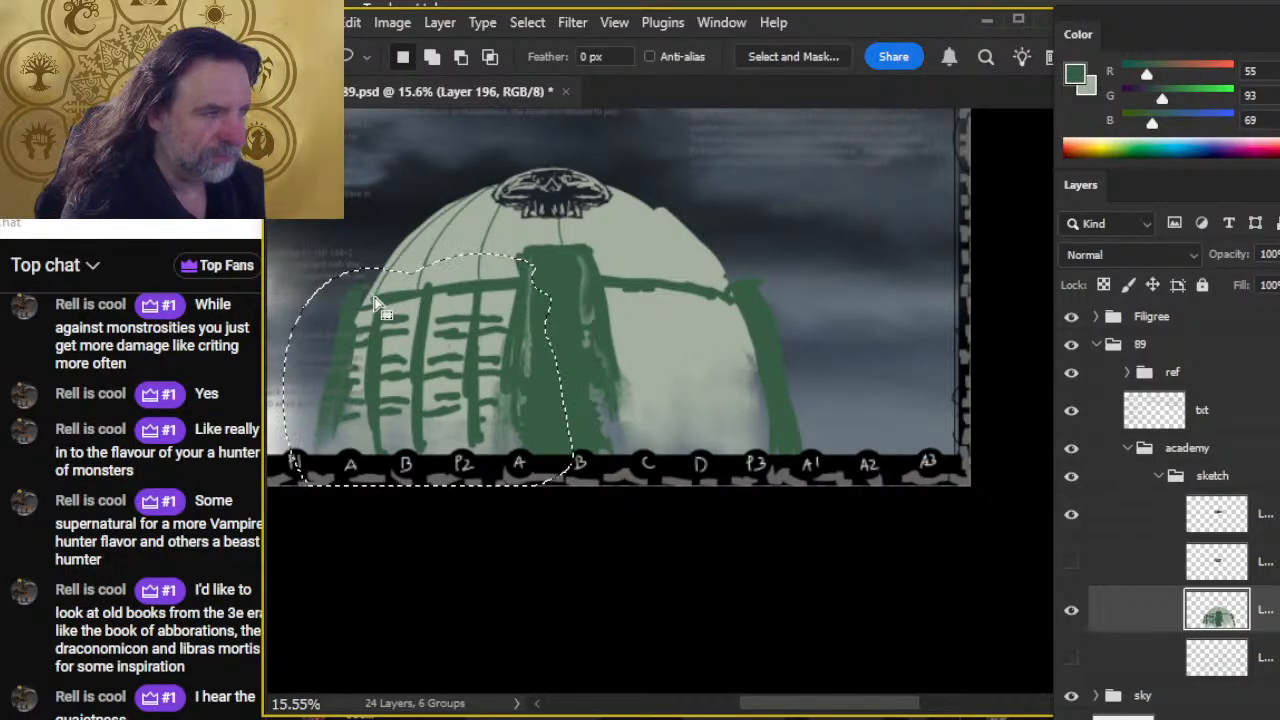
{"action": "key", "text": "ctrl+j"}
Flip the copied half of the building horizontally with Free Transform.
{"action": "right_click", "coordinate": [632, 318]}
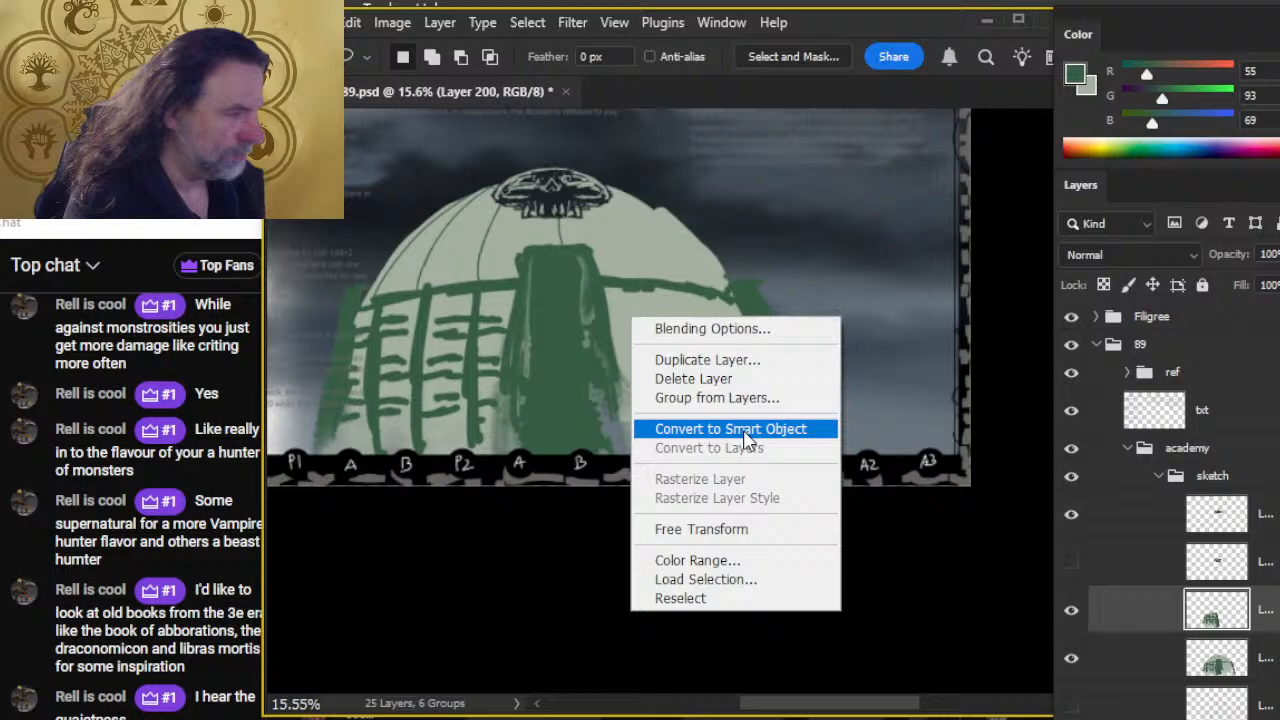
{"action": "left_click", "coordinate": [735, 529]}
{"action": "right_click", "coordinate": [669, 309]}
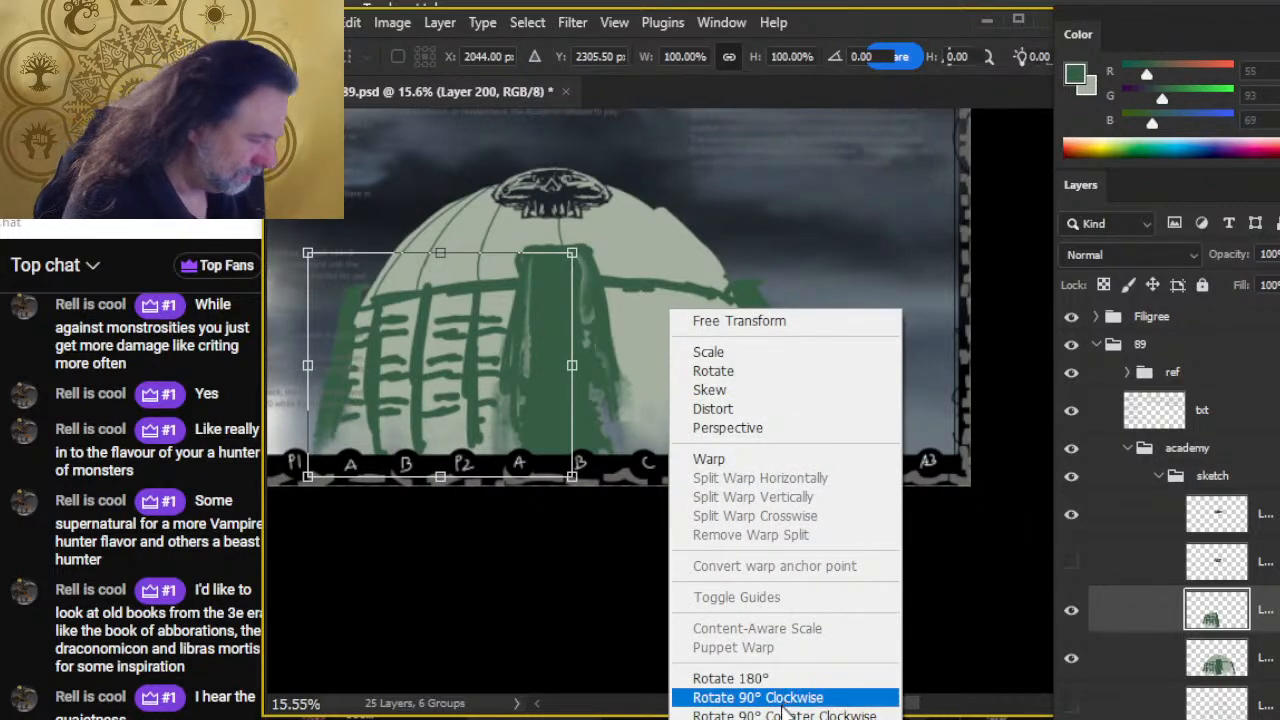
{"action": "left_click", "coordinate": [760, 710]}
{"action": "key", "text": "Return"}
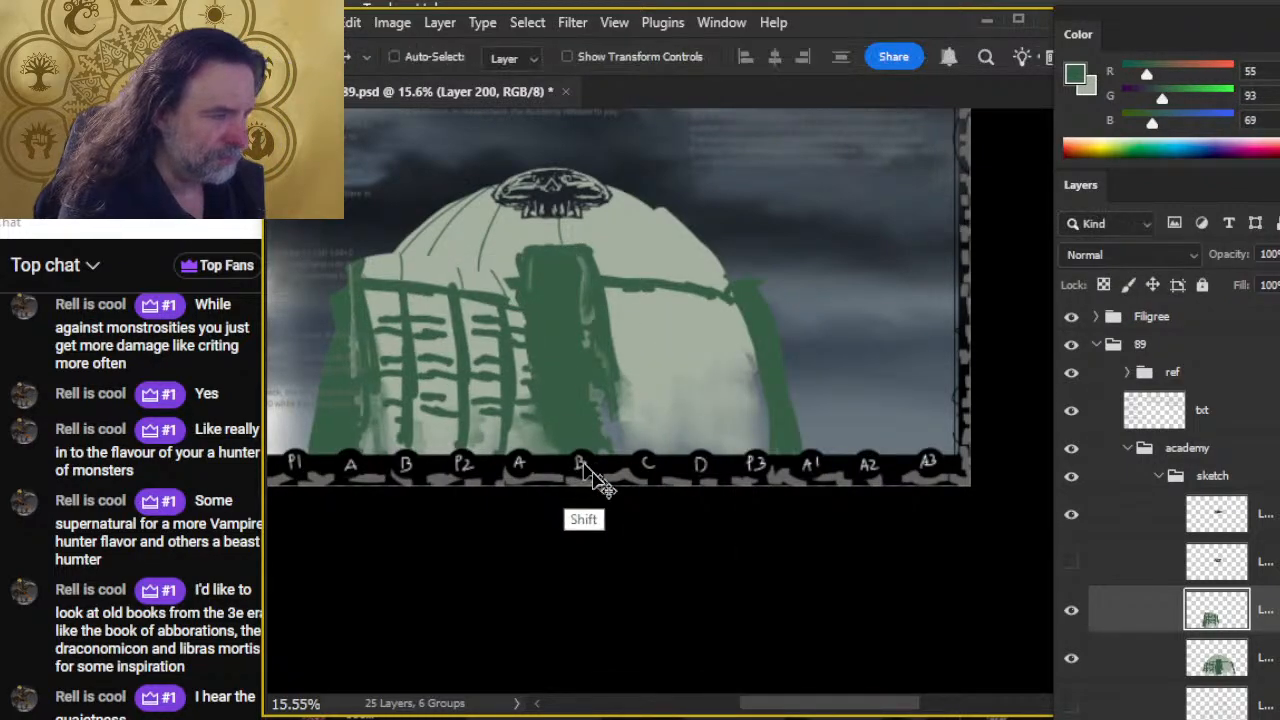
Place the mirrored half over the building's right side and merge it down into the building layer.
{"action": "left_click_drag", "start_coordinate": [591, 474], "coordinate": [849, 512]}
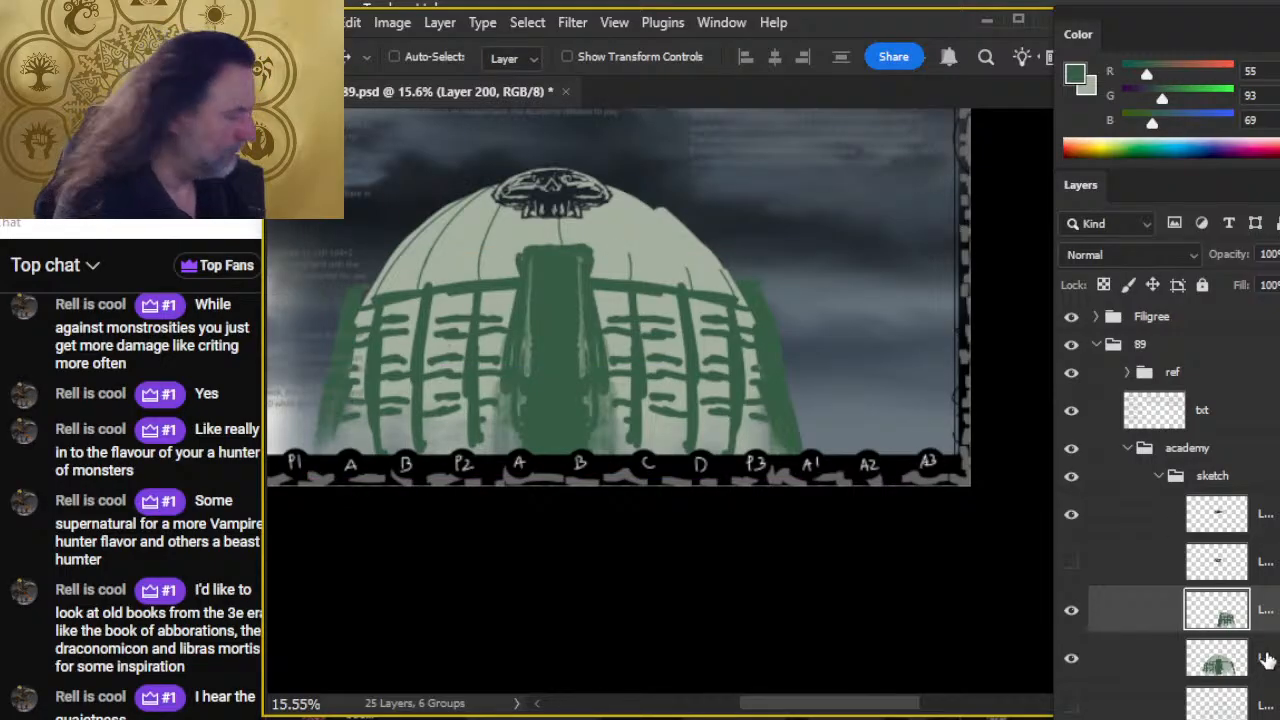
{"action": "right_click", "coordinate": [1168, 616]}
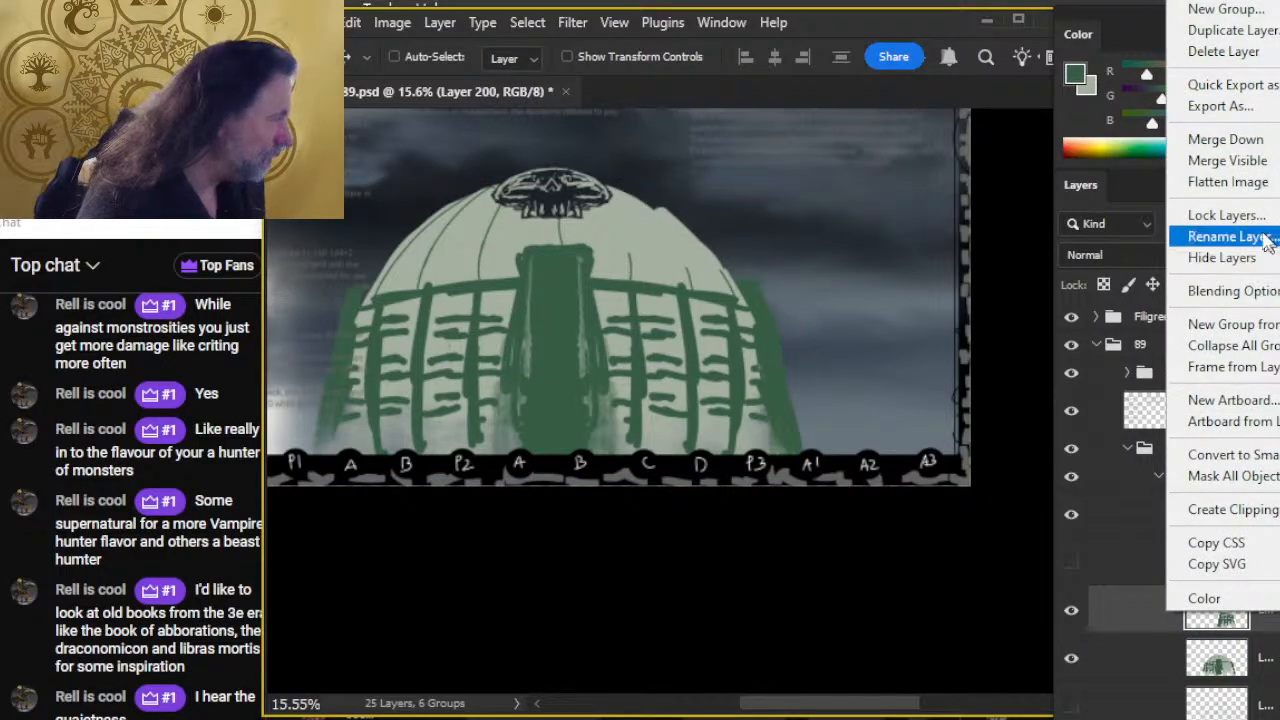
{"action": "left_click", "coordinate": [1250, 139]}
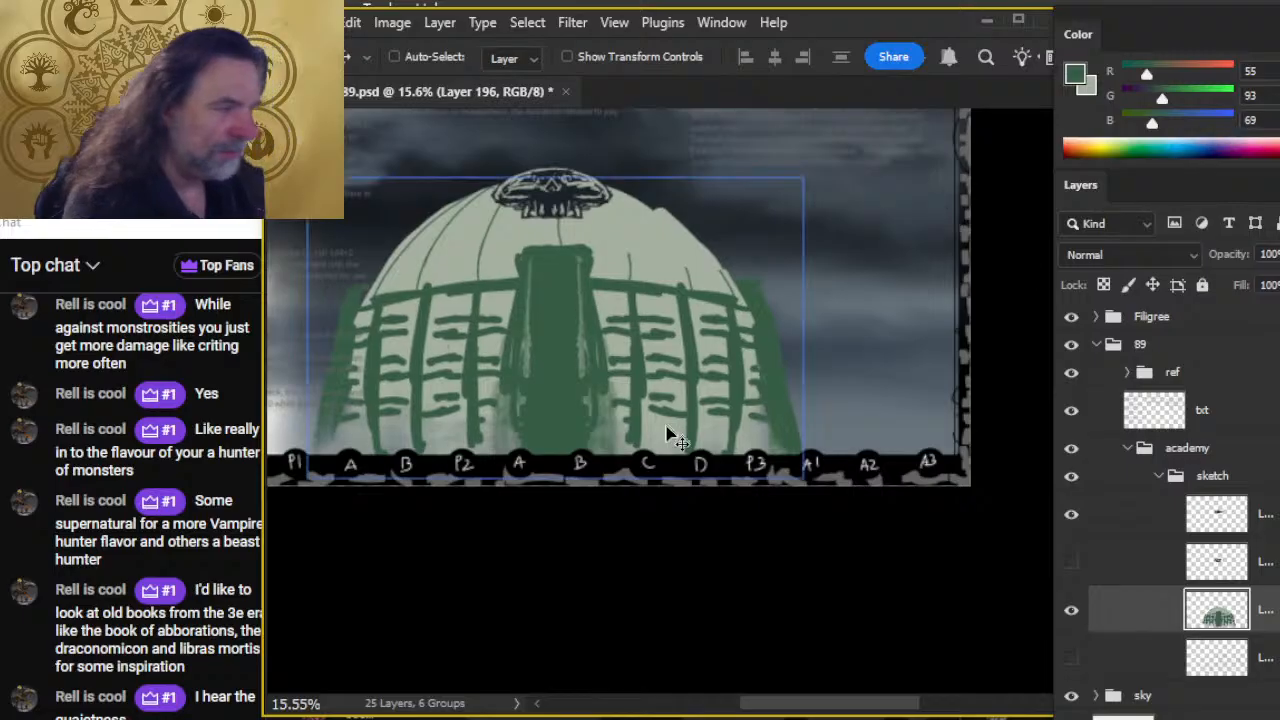
{"action": "key", "text": "r"}
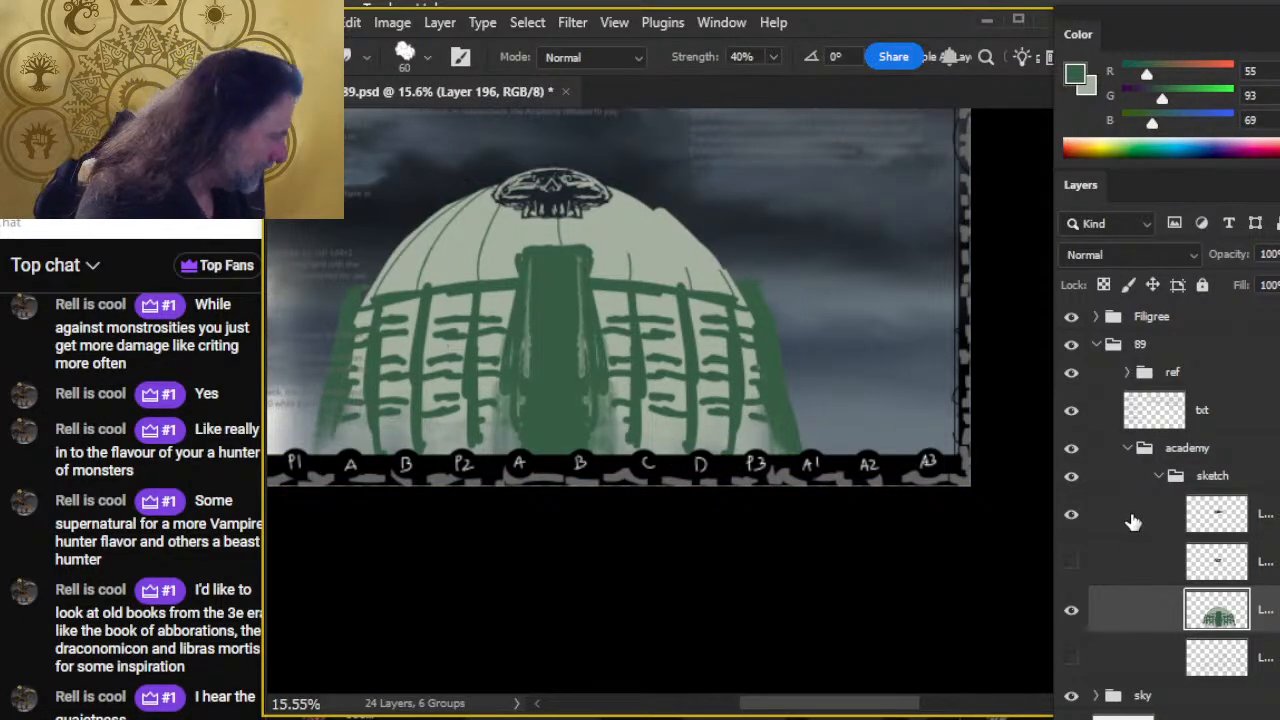
Check the hidden layers in the sketch group and delete the unused hidden ornament layer.
{"action": "left_click", "coordinate": [1071, 655]}
{"action": "left_click", "coordinate": [1071, 655]}
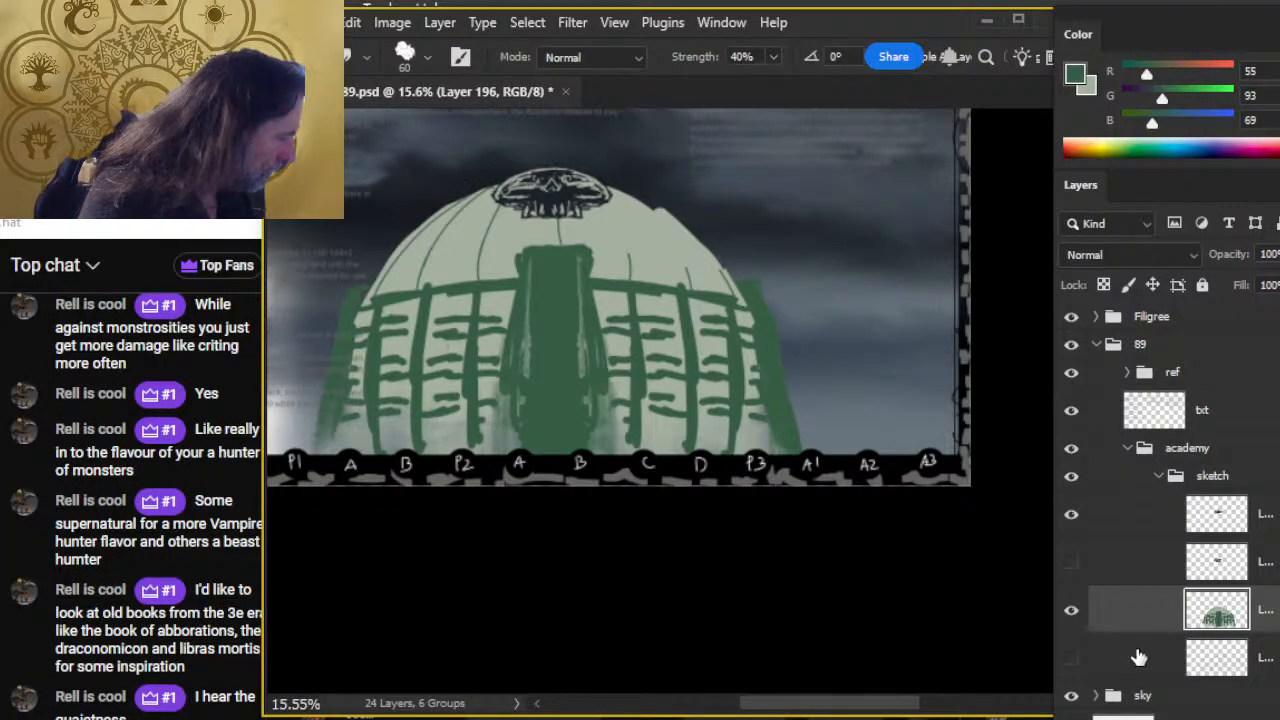
{"action": "left_click", "coordinate": [1071, 563]}
{"action": "left_click", "coordinate": [1071, 563]}
{"action": "left_click", "coordinate": [1124, 567]}
{"action": "key", "text": "Delete"}
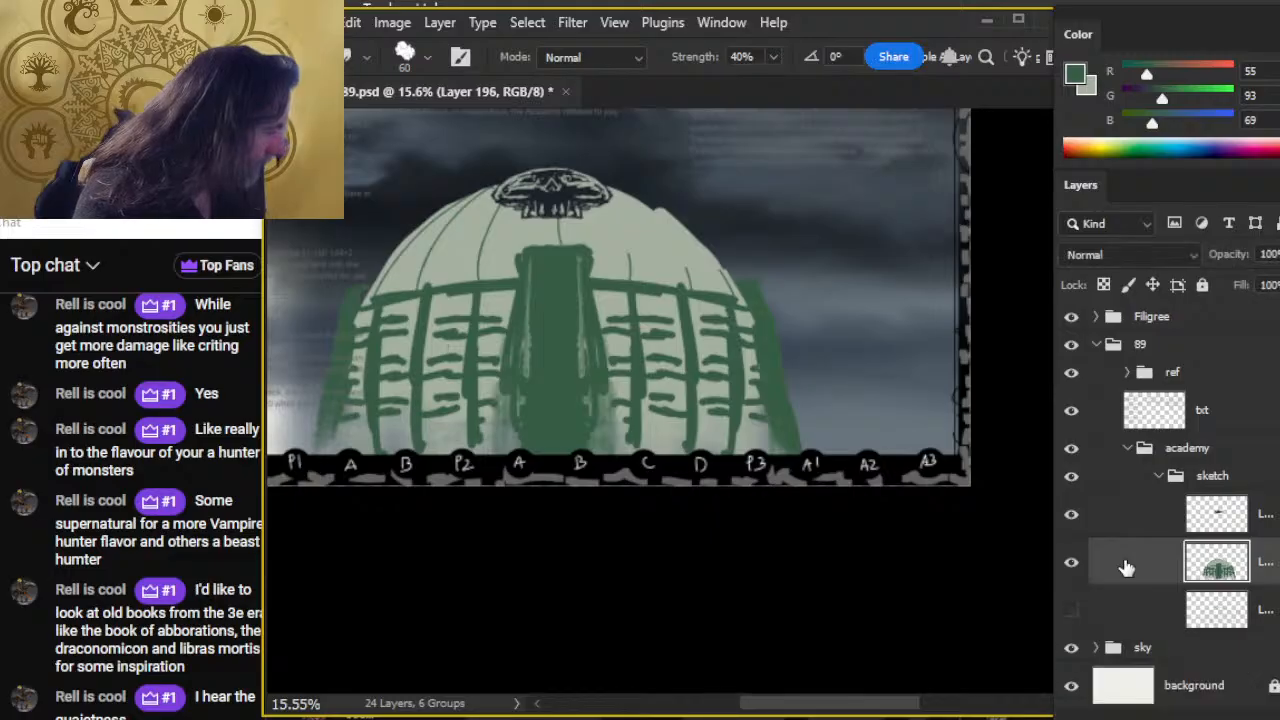
Group the ornament and building layers and move the group out of the sketch group.
{"action": "left_click", "coordinate": [1134, 522], "text": "ctrl"}
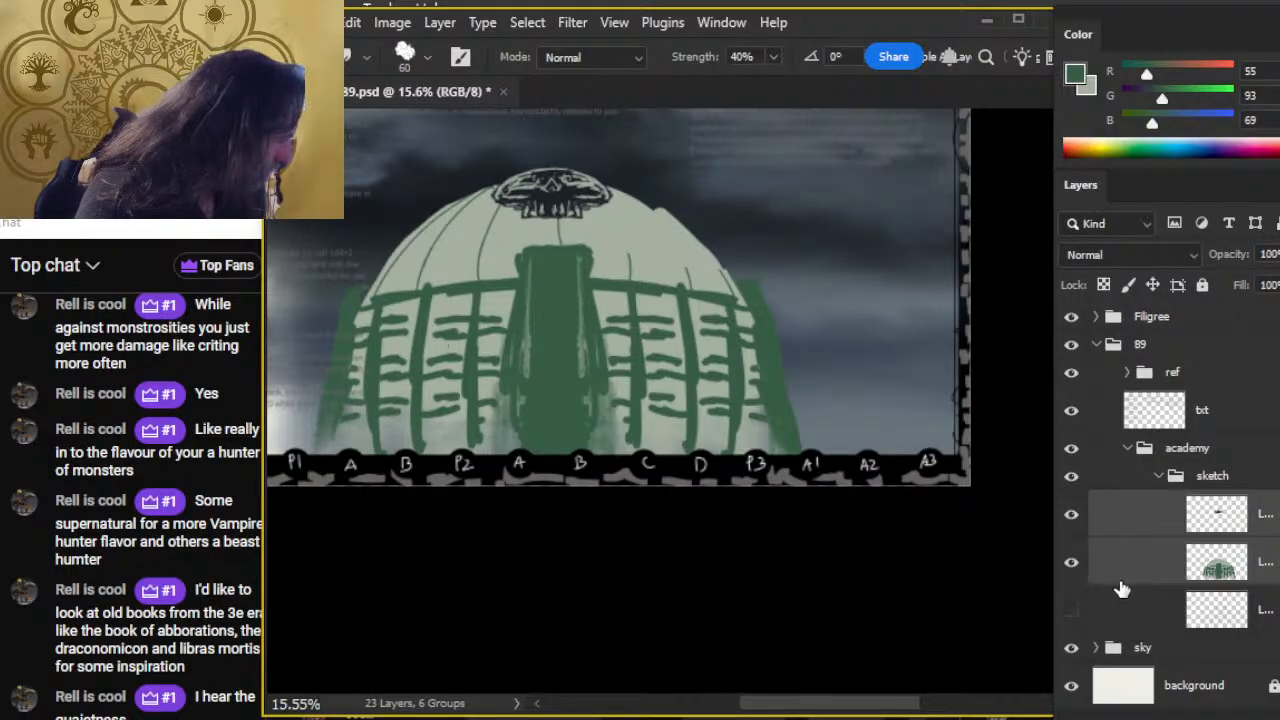
{"action": "left_click", "coordinate": [1142, 647]}
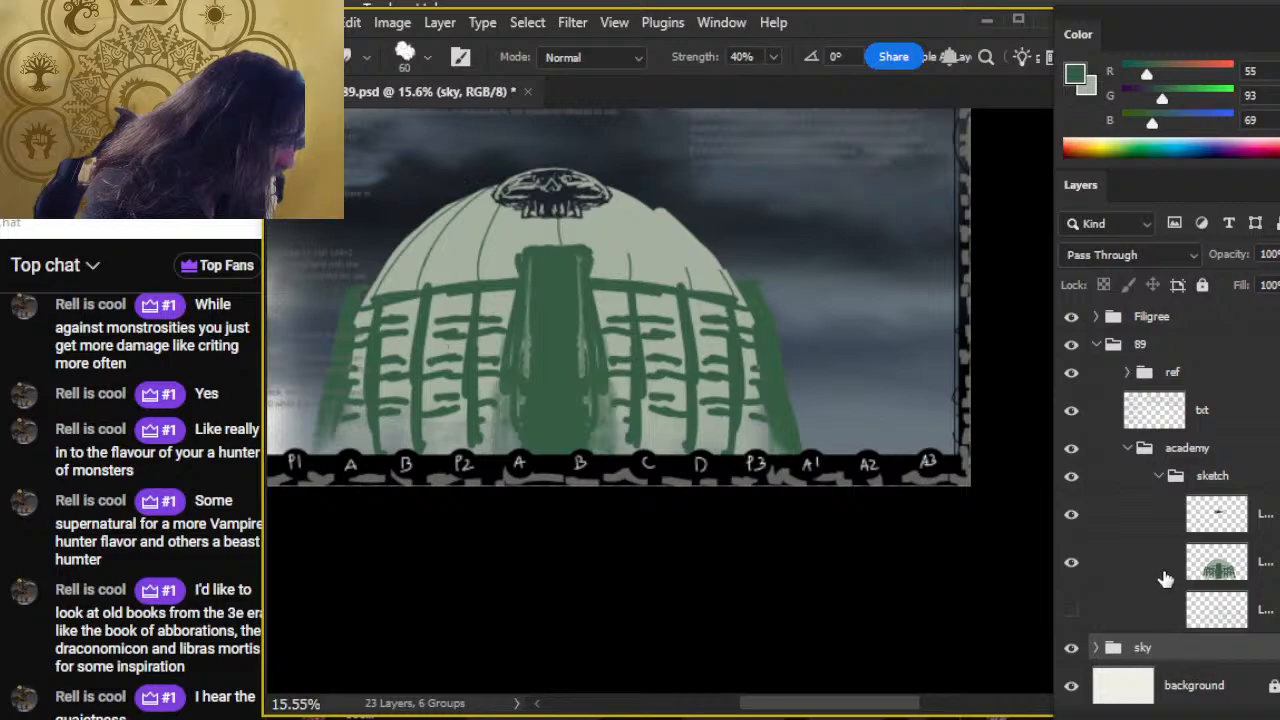
{"action": "left_click", "coordinate": [1152, 523]}
{"action": "left_click", "coordinate": [1154, 569], "text": "shift"}
{"action": "key", "text": "ctrl+g"}
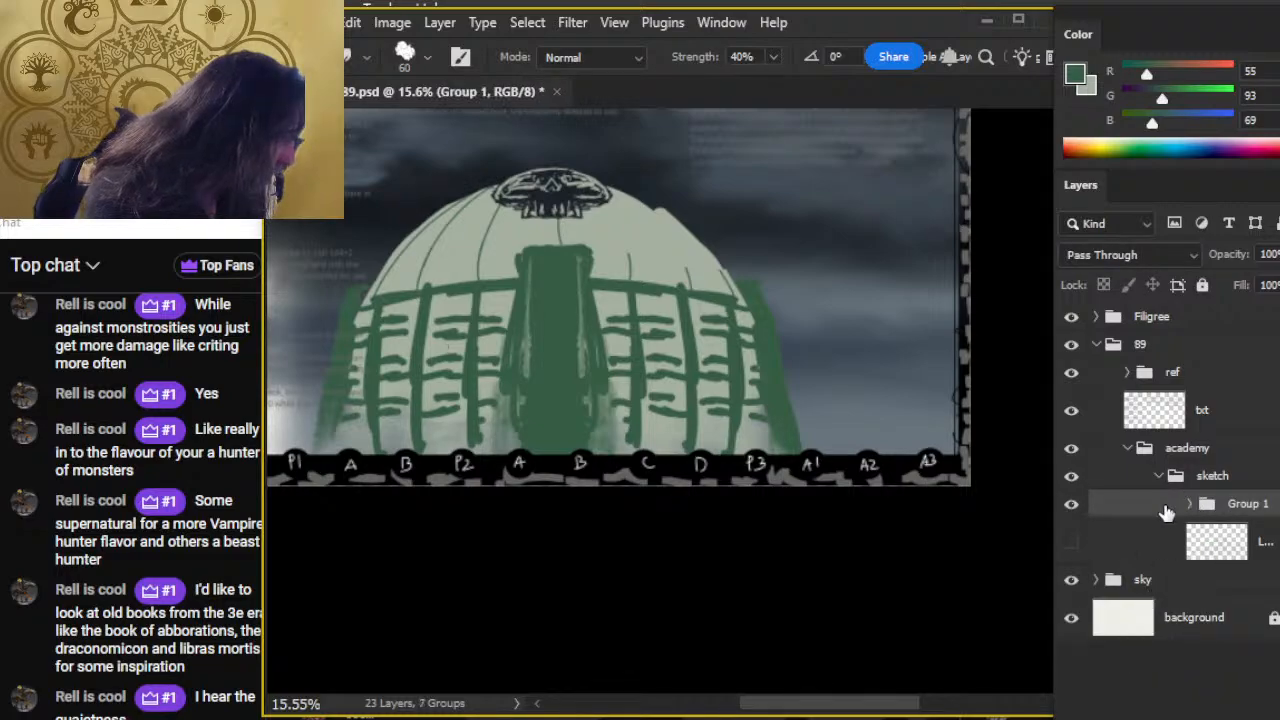
{"action": "left_click_drag", "start_coordinate": [1166, 509], "coordinate": [1145, 458]}
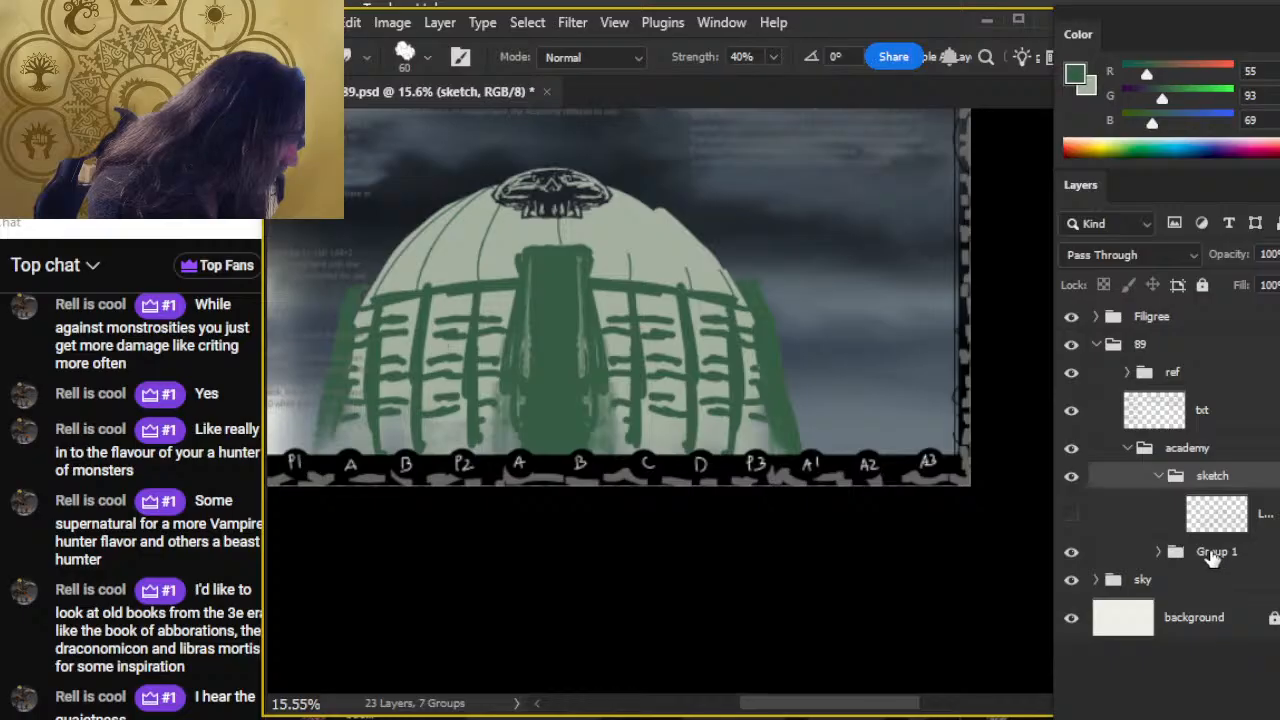
Rename the new group "dome" and move it out of the academy group, directly above the sky group.
{"action": "double_click", "coordinate": [1214, 553]}
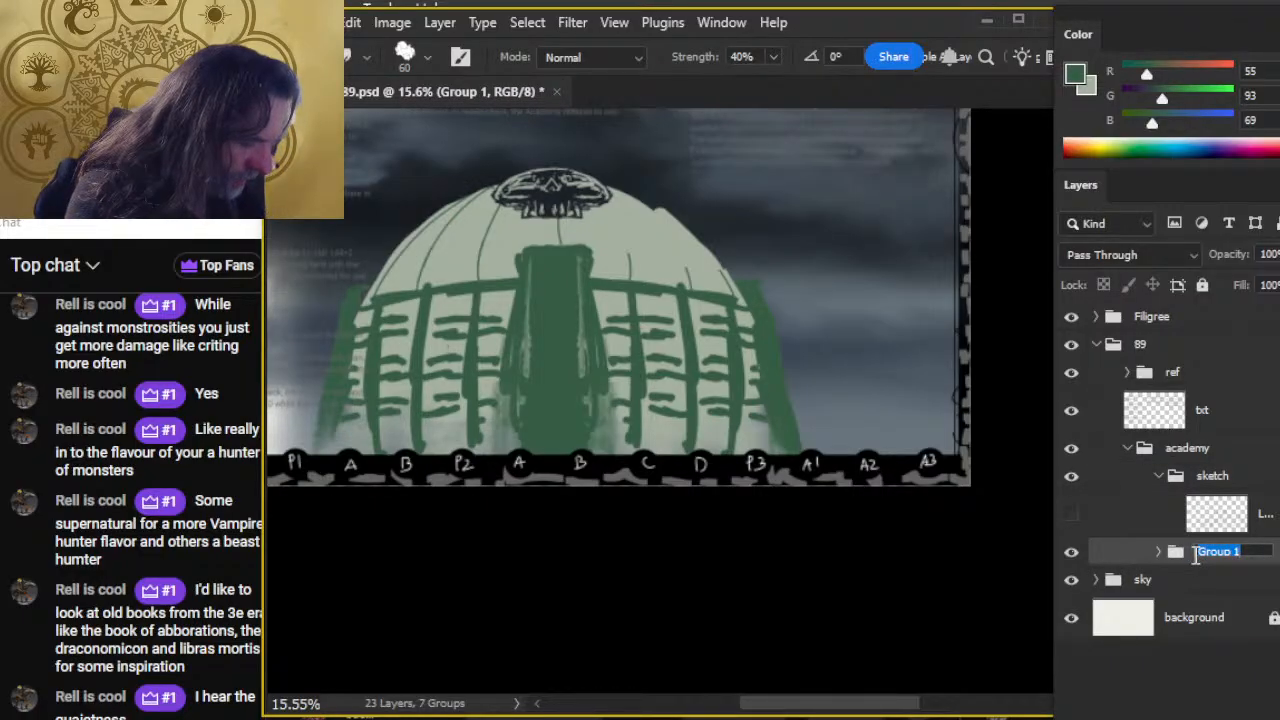
{"action": "type", "text": "dome"}
{"action": "key", "text": "Return"}
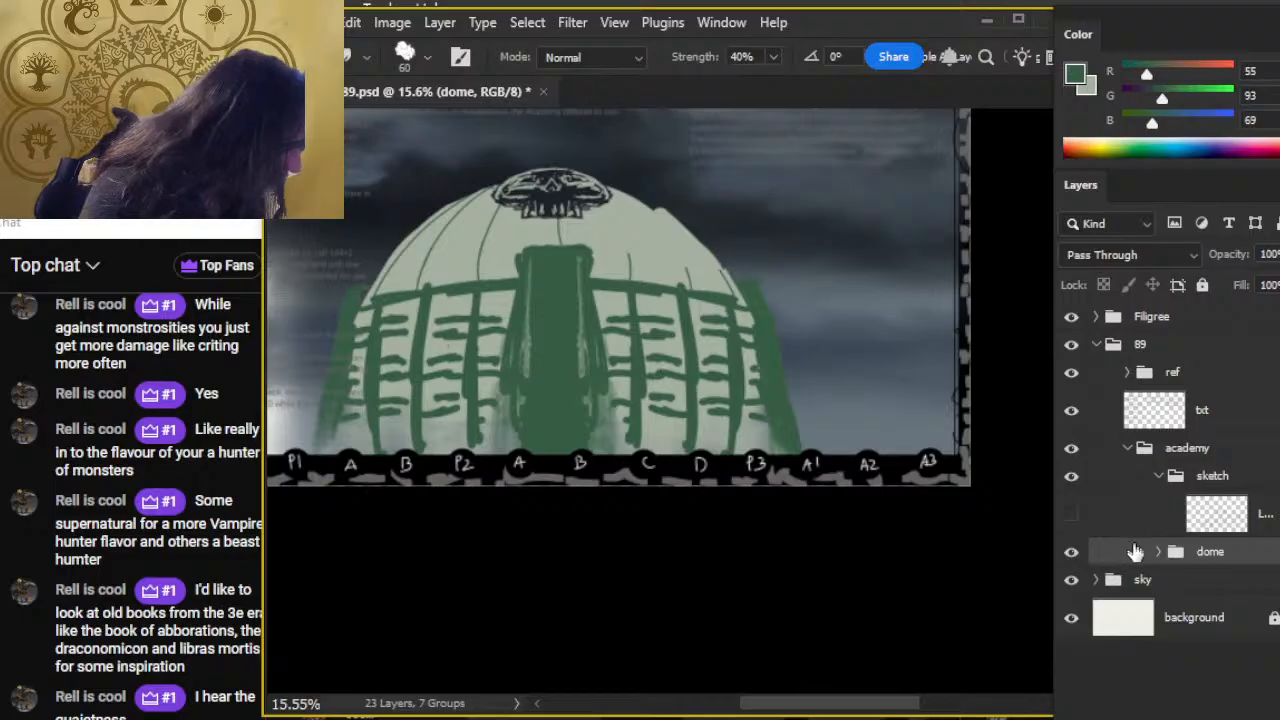
{"action": "left_click_drag", "start_coordinate": [1135, 553], "coordinate": [1111, 566]}
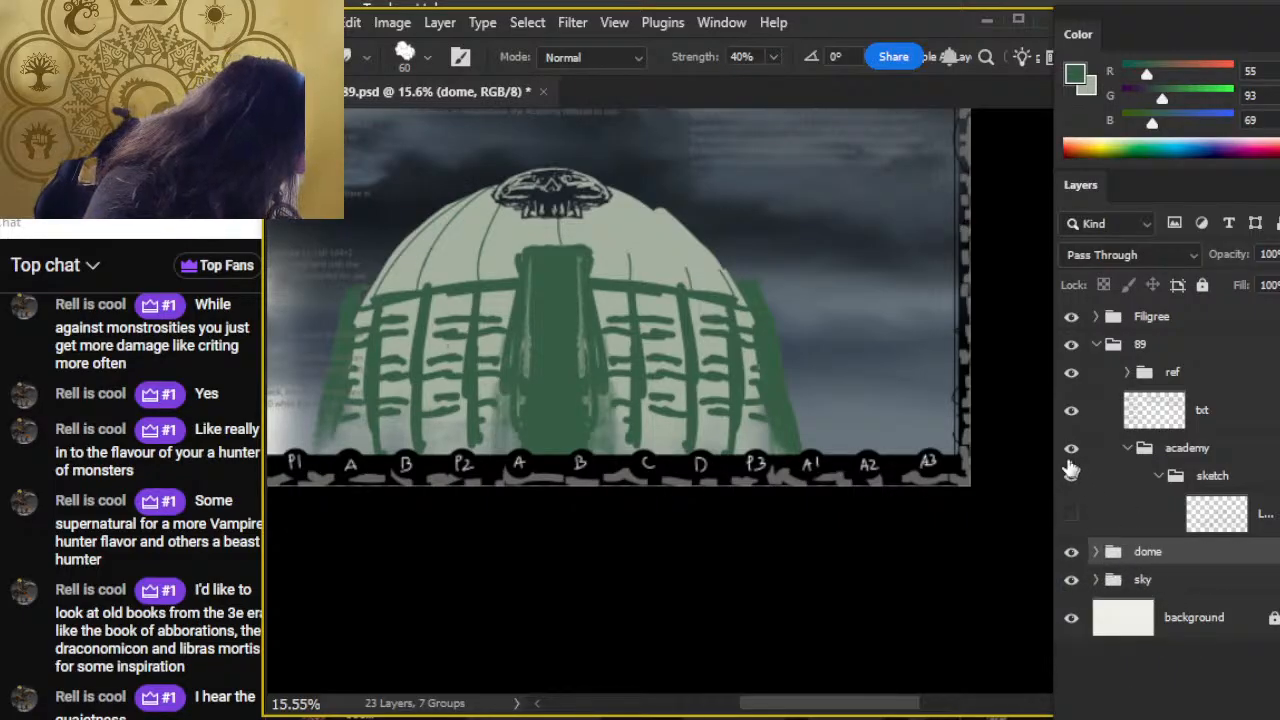
Compare the dome with the rough sketch and lower the dome group so its base sinks behind the page's bottom border.
{"action": "left_click", "coordinate": [1072, 516]}
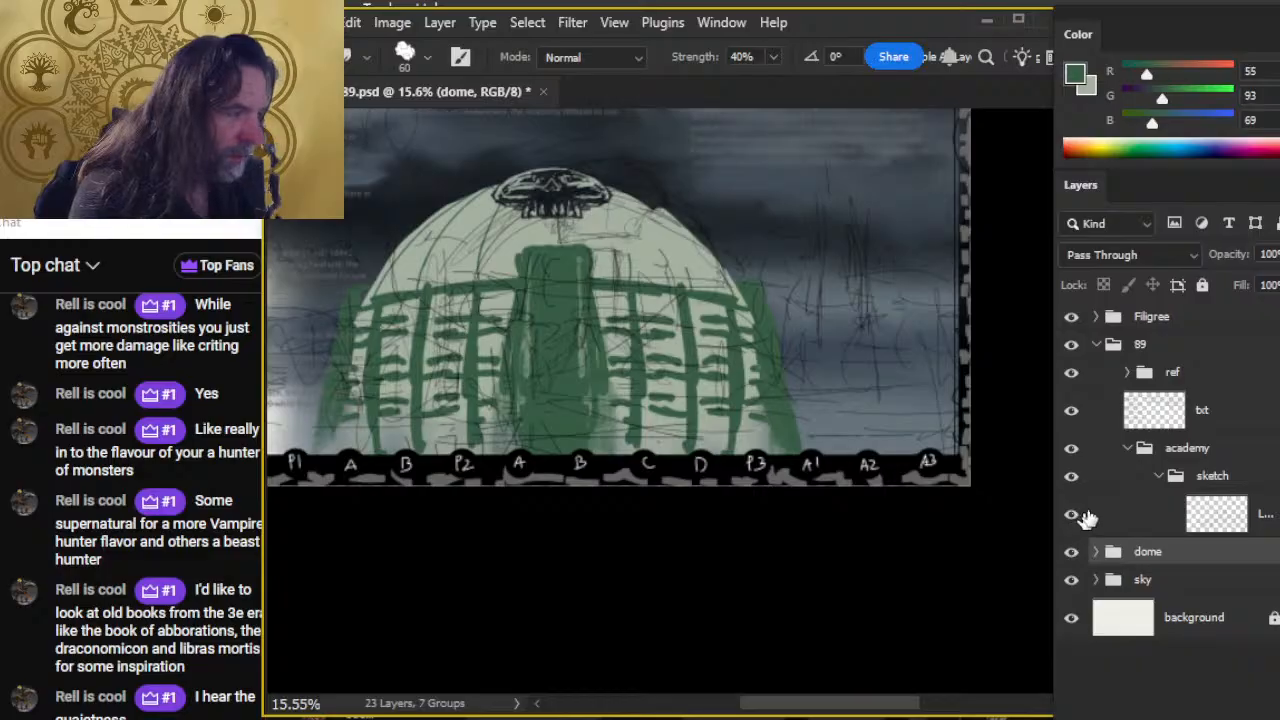
{"action": "left_click", "coordinate": [1083, 516]}
{"action": "key", "text": "z"}
{"action": "mouse_move", "coordinate": [820, 420]}
{"action": "left_mouse_down"}
{"action": "mouse_move", "coordinate": [782, 445]}
{"action": "mouse_move", "coordinate": [779, 470]}
{"action": "left_mouse_up"}
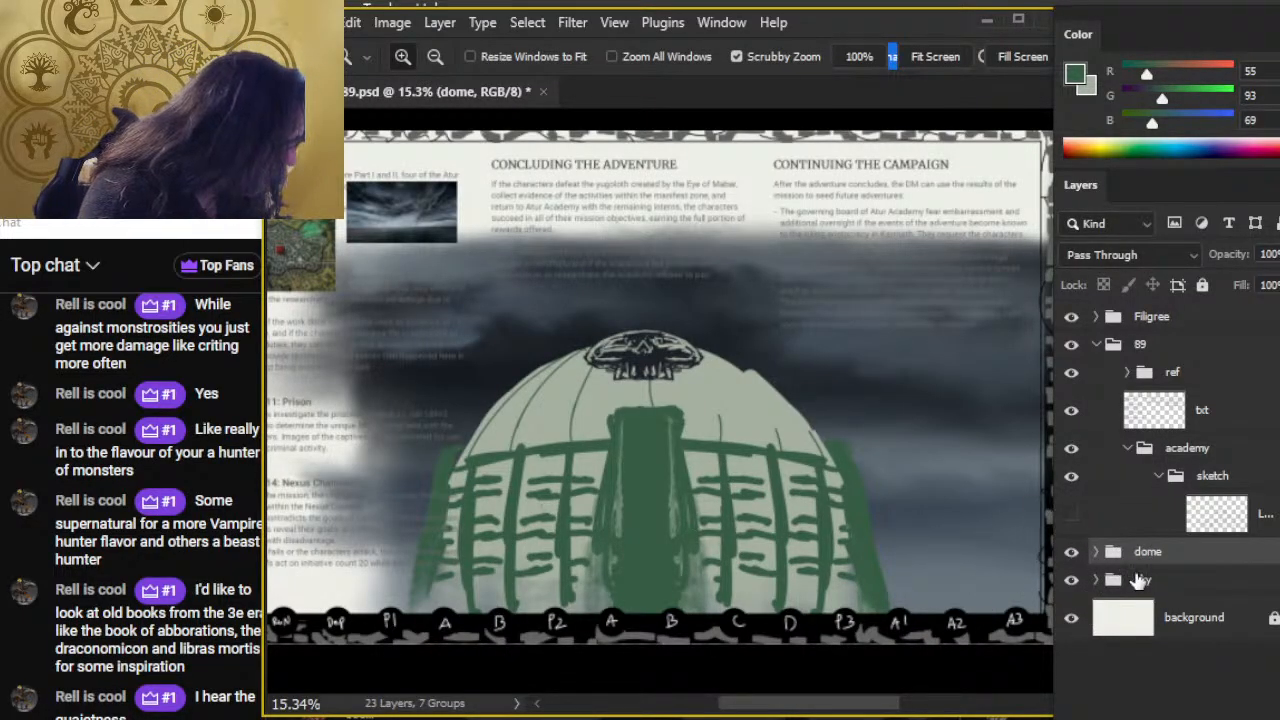
{"action": "key", "text": "v"}
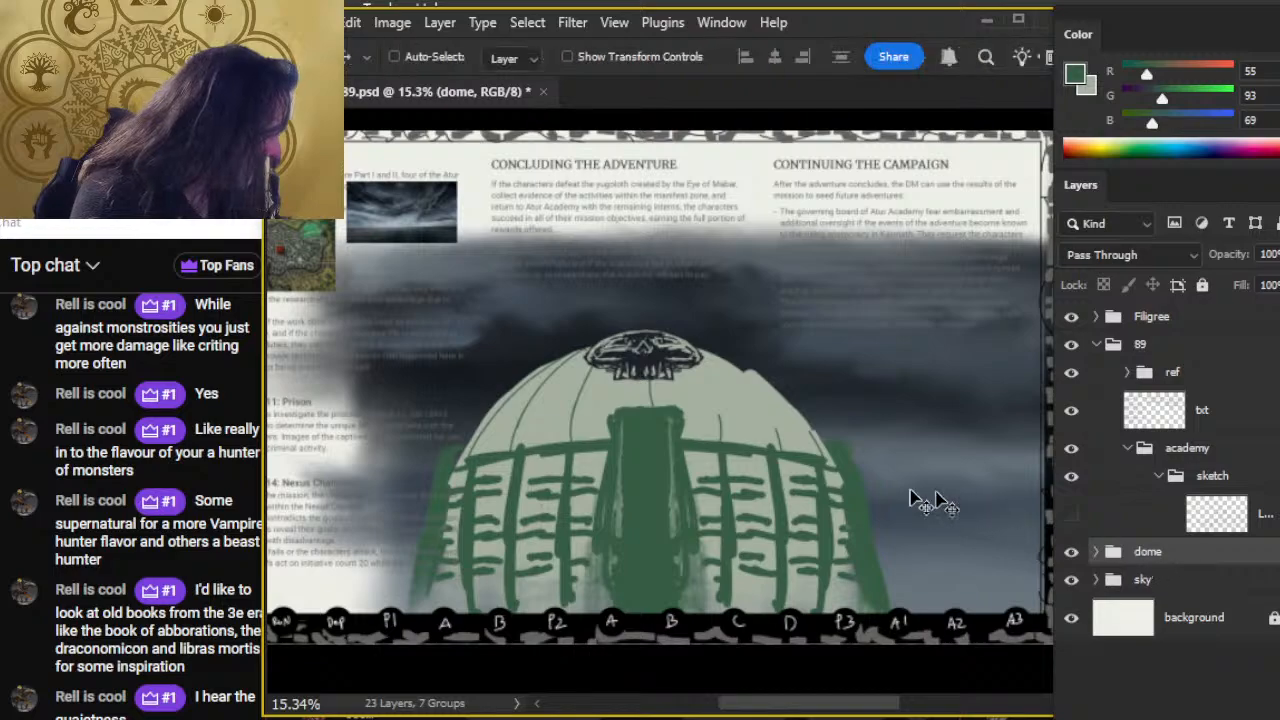
{"action": "left_click_drag", "start_coordinate": [808, 480], "coordinate": [825, 535]}
{"action": "left_click_drag", "start_coordinate": [806, 440], "coordinate": [822, 338]}
{"action": "key", "text": "z"}
{"action": "left_click_drag", "start_coordinate": [872, 440], "coordinate": [842, 435]}
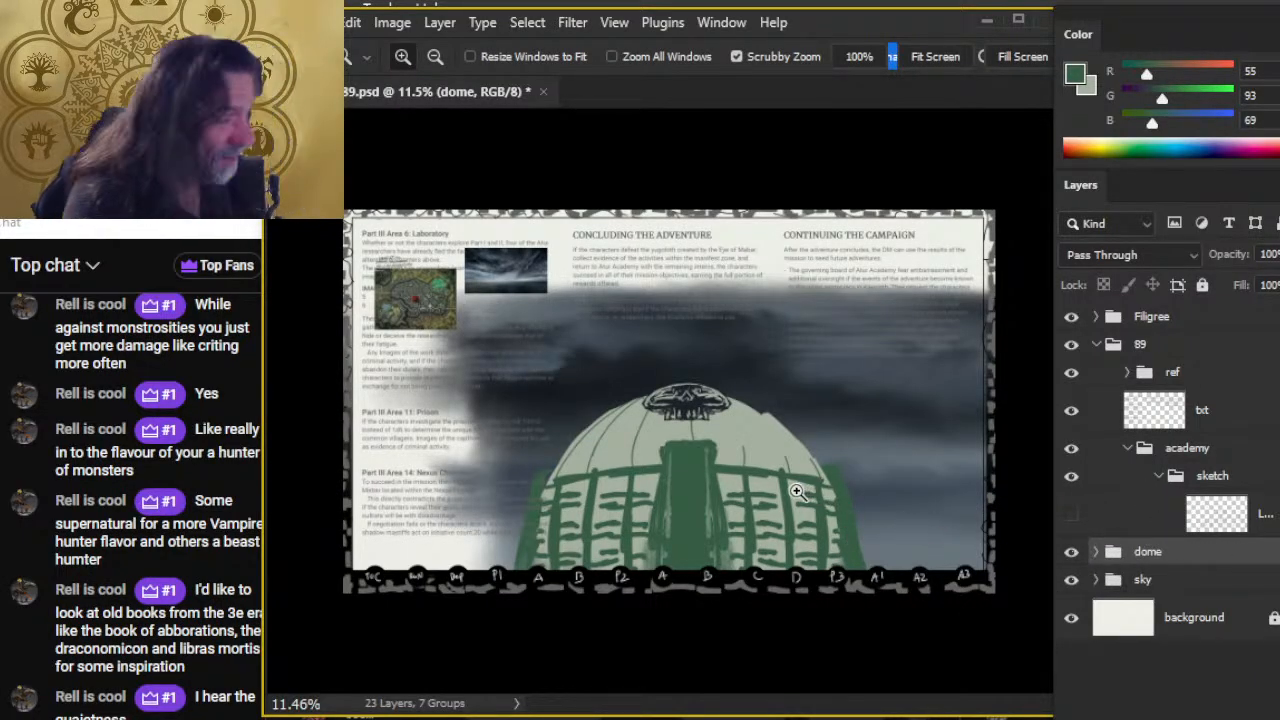
{"action": "key", "text": "v"}
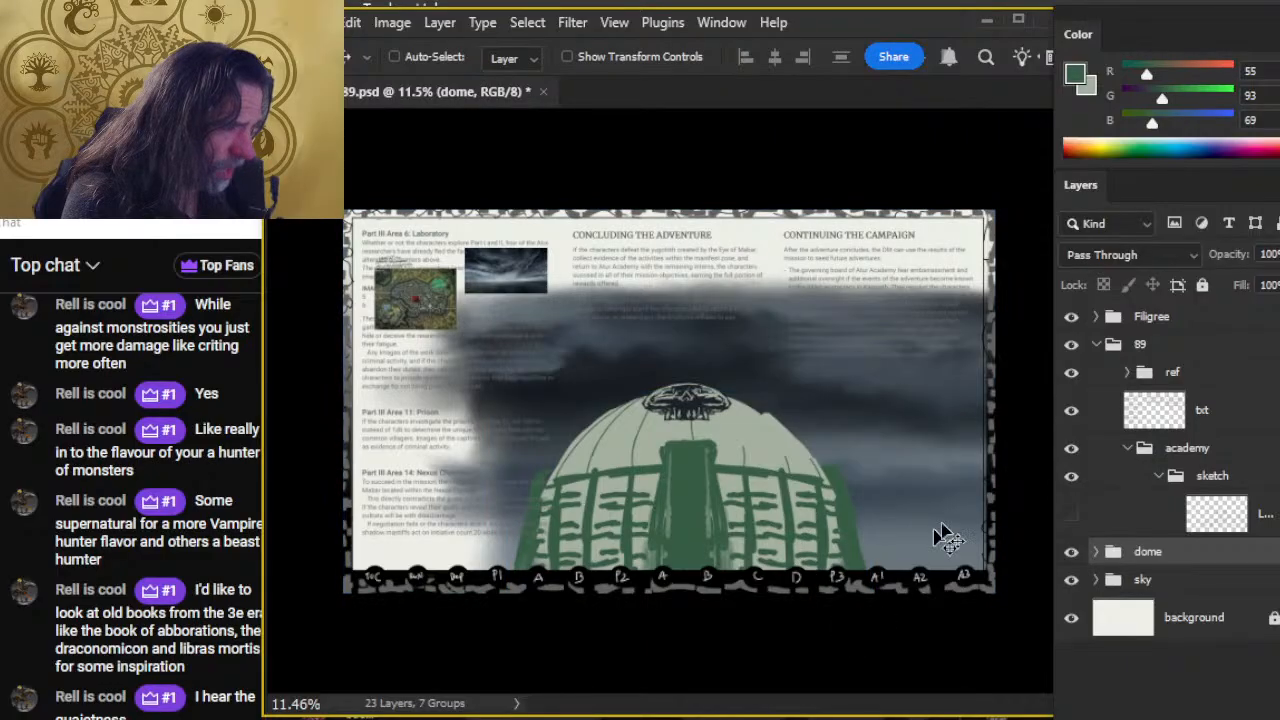
{"action": "left_click_drag", "start_coordinate": [757, 491], "coordinate": [770, 503]}
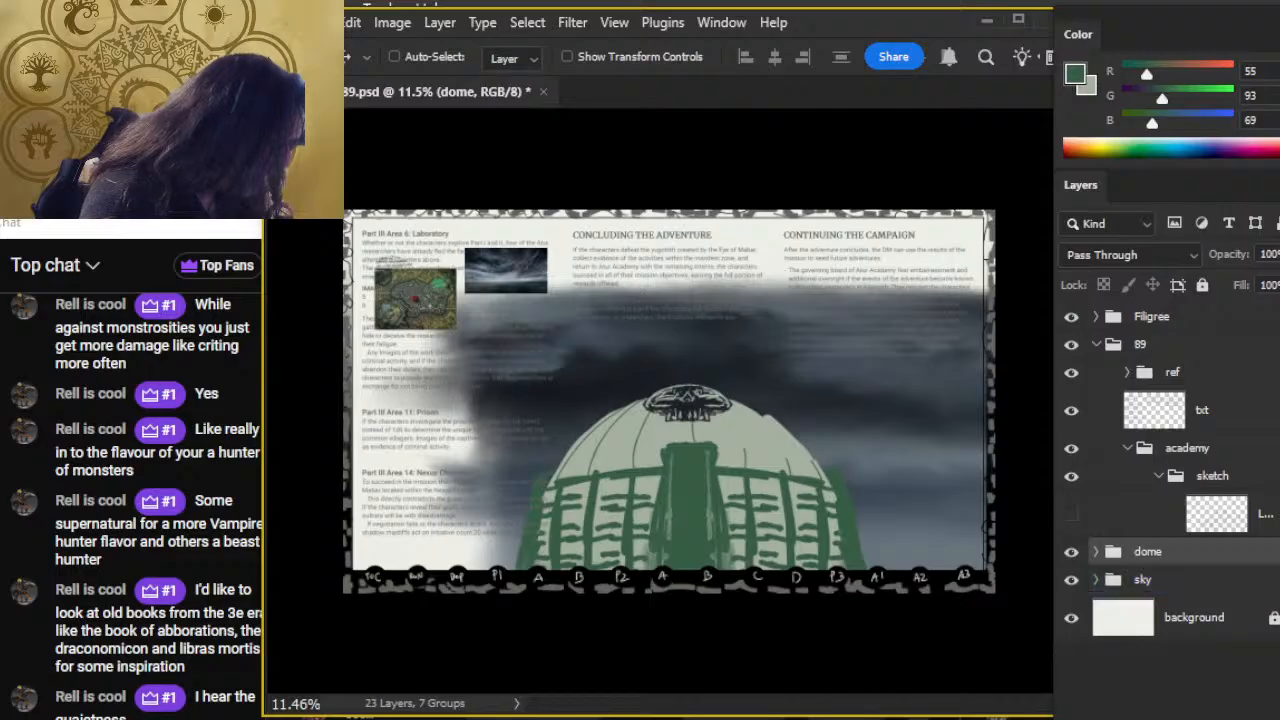
Add a new layer above the dome group and put it in a group named "trees".
{"action": "key", "text": "ctrl+shift+alt+n"}
{"action": "key", "text": "ctrl+g"}
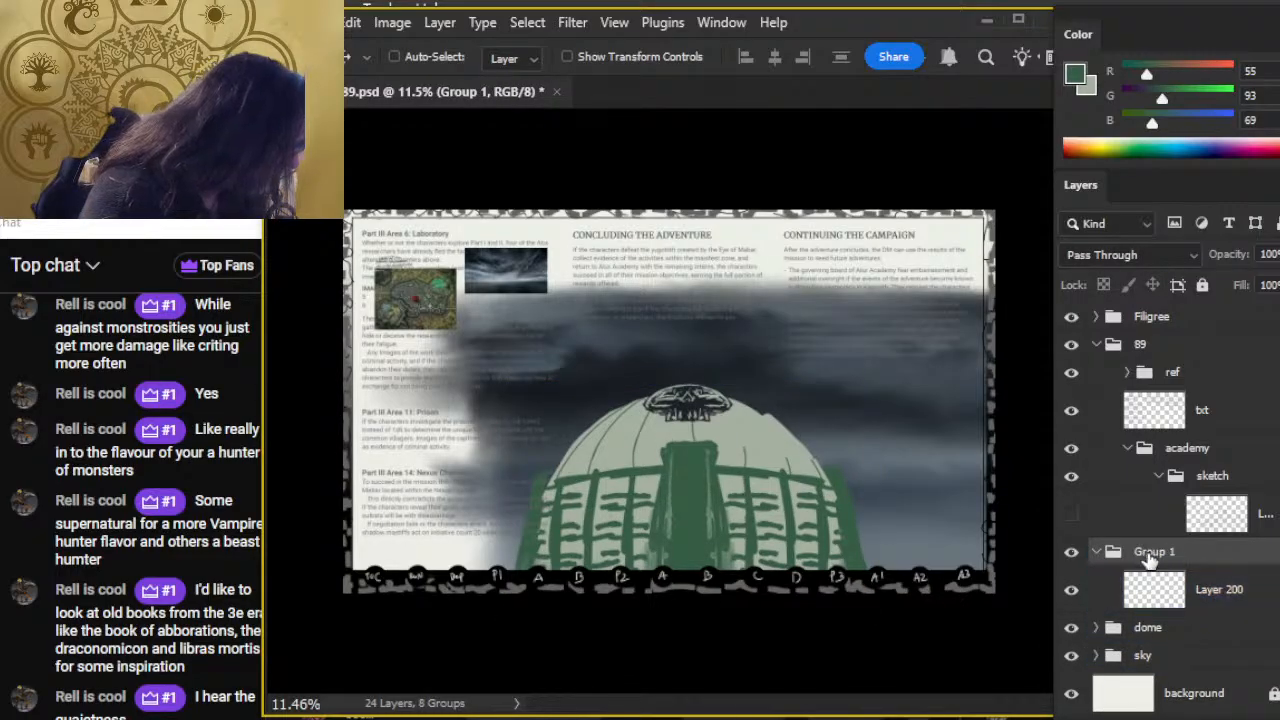
{"action": "double_click", "coordinate": [1152, 552]}
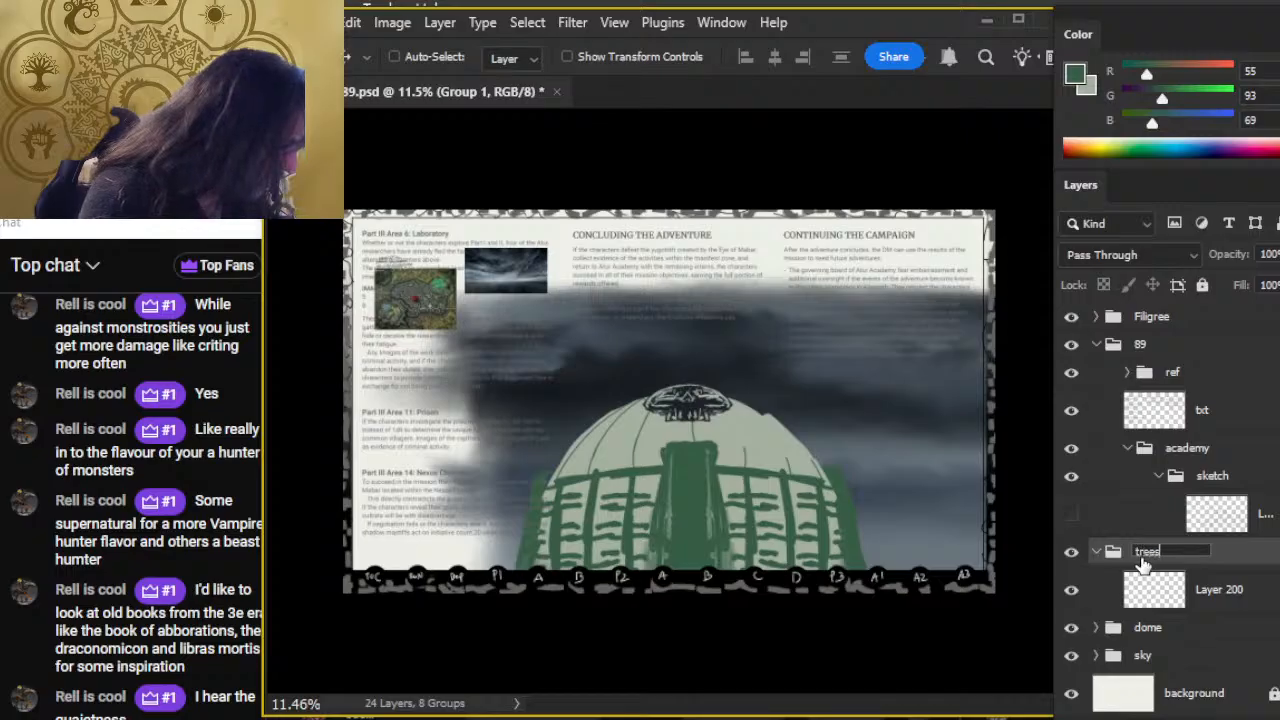
{"action": "key", "text": "Return"}
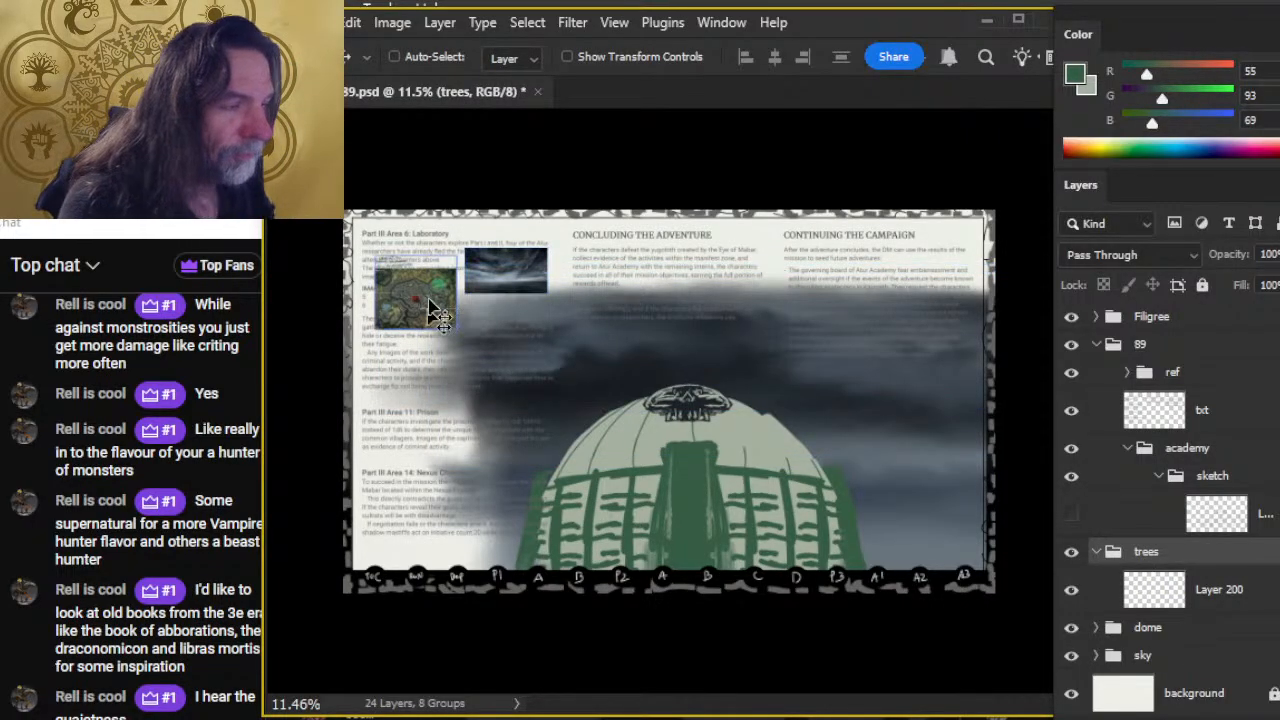
Sample the dark green from the grounds beside the domed building on the city map reference.
{"action": "key", "text": "z"}
{"action": "left_click_drag", "start_coordinate": [428, 306], "coordinate": [675, 335]}
{"action": "left_click_drag", "start_coordinate": [900, 548], "coordinate": [496, 364]}
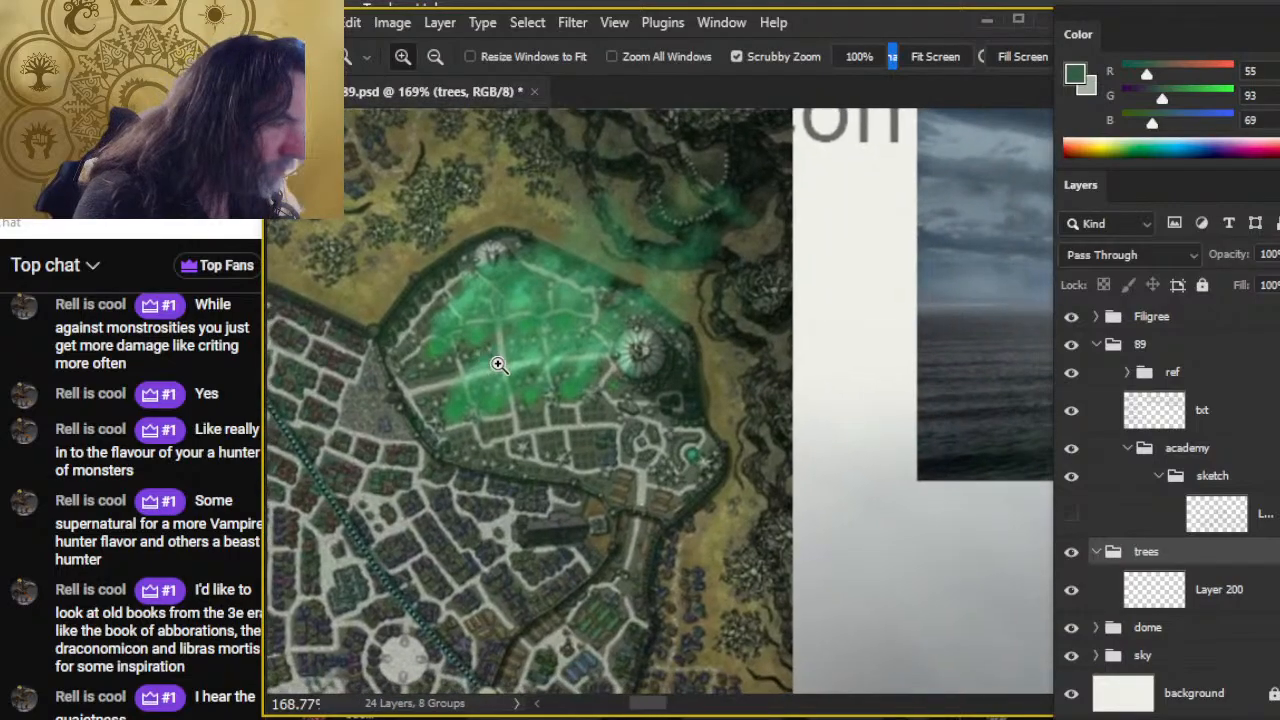
{"action": "left_click_drag", "start_coordinate": [692, 406], "coordinate": [768, 422]}
{"action": "key", "text": "b"}
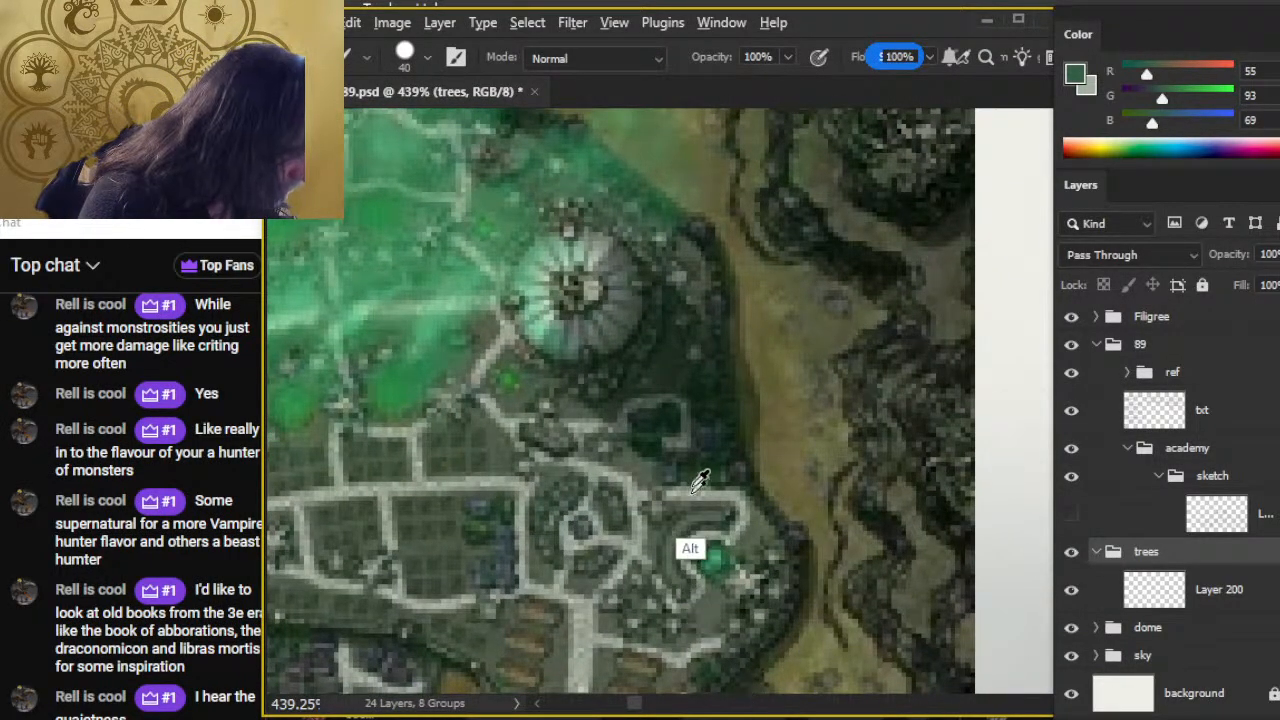
{"action": "left_click_drag", "start_coordinate": [606, 371], "coordinate": [608, 372]}
Paint dark green tree clumps at the left side of the dome's base on Layer 200 in the trees group.
{"action": "key", "text": "z"}
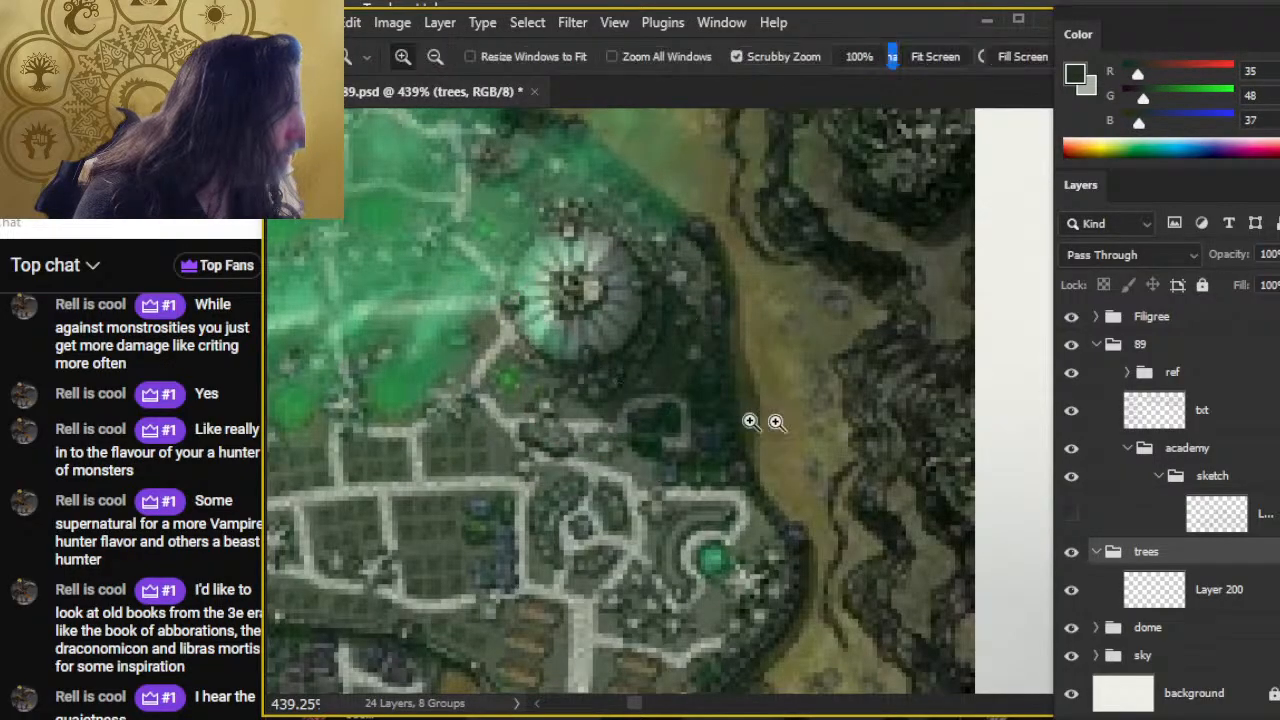
{"action": "mouse_move", "coordinate": [843, 466]}
{"action": "left_mouse_down"}
{"action": "mouse_move", "coordinate": [660, 438]}
{"action": "mouse_move", "coordinate": [680, 380]}
{"action": "mouse_move", "coordinate": [534, 206]}
{"action": "mouse_move", "coordinate": [711, 437]}
{"action": "left_mouse_up"}
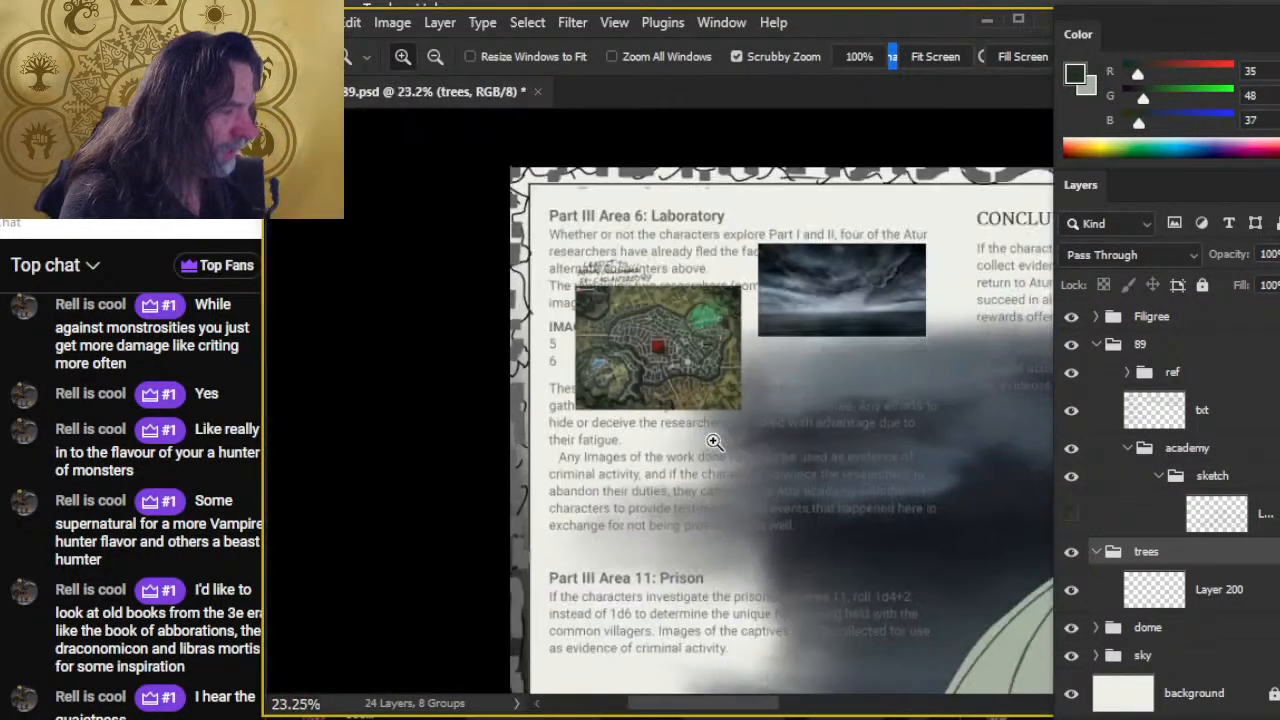
{"action": "left_click_drag", "start_coordinate": [896, 558], "coordinate": [476, 258]}
{"action": "mouse_move", "coordinate": [815, 526]}
{"action": "left_mouse_down"}
{"action": "mouse_move", "coordinate": [812, 423]}
{"action": "mouse_move", "coordinate": [801, 434]}
{"action": "left_mouse_up"}
{"action": "key", "text": "b"}
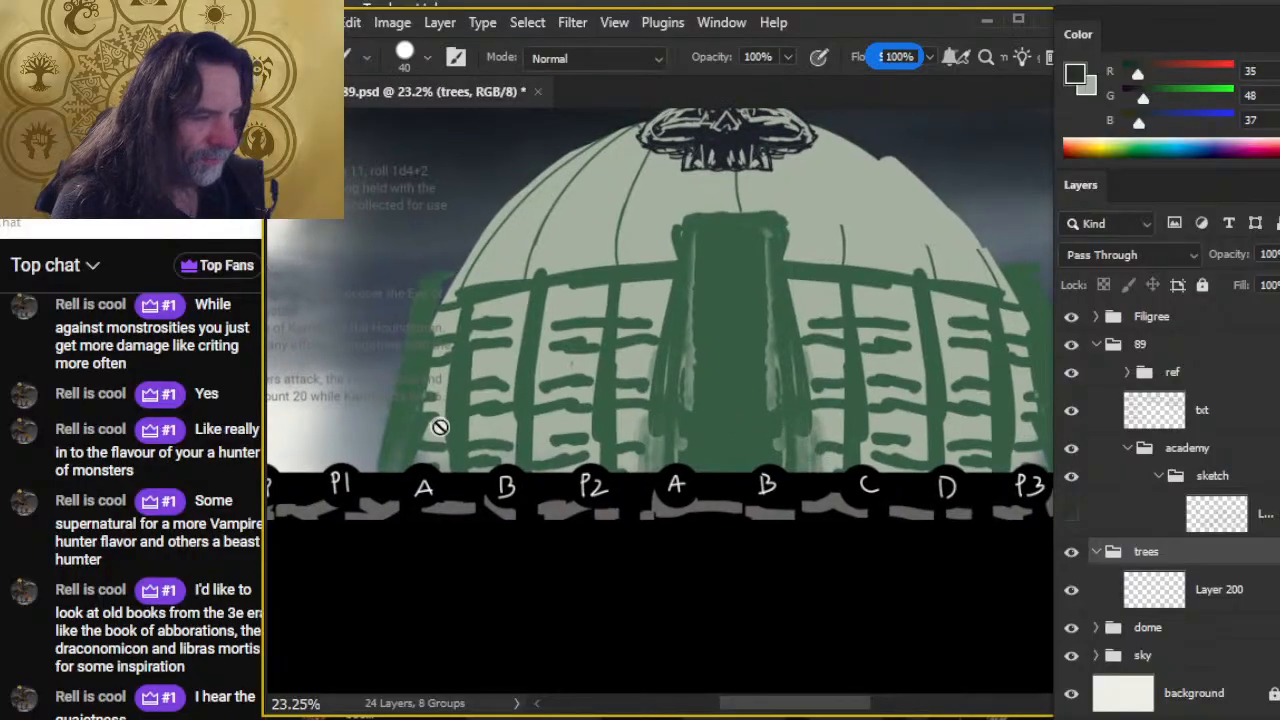
{"action": "left_click", "coordinate": [1160, 518]}
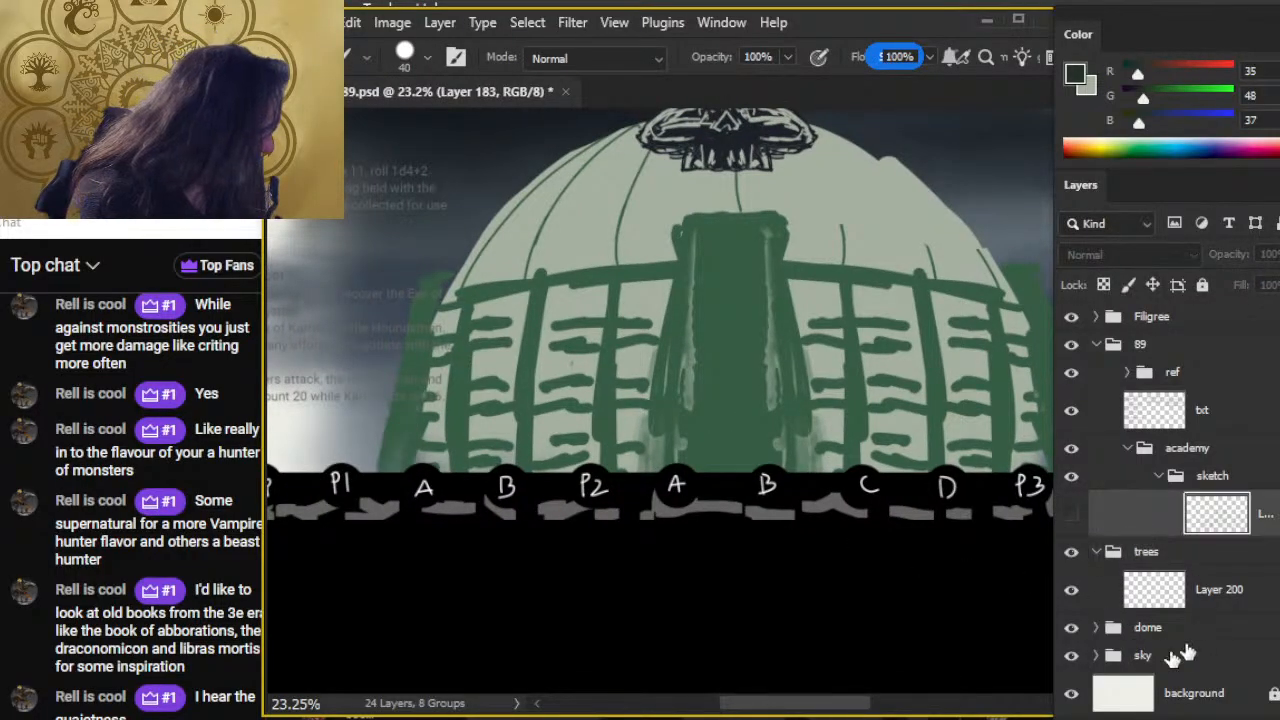
{"action": "left_click", "coordinate": [1215, 592]}
{"action": "mouse_move", "coordinate": [484, 408]}
{"action": "left_mouse_down"}
{"action": "mouse_move", "coordinate": [497, 365]}
{"action": "mouse_move", "coordinate": [539, 401]}
{"action": "mouse_move", "coordinate": [562, 375]}
{"action": "mouse_move", "coordinate": [577, 396]}
{"action": "mouse_move", "coordinate": [454, 405]}
{"action": "mouse_move", "coordinate": [482, 407]}
{"action": "mouse_move", "coordinate": [491, 435]}
{"action": "mouse_move", "coordinate": [567, 399]}
{"action": "mouse_move", "coordinate": [553, 421]}
{"action": "mouse_move", "coordinate": [496, 412]}
{"action": "left_mouse_up"}
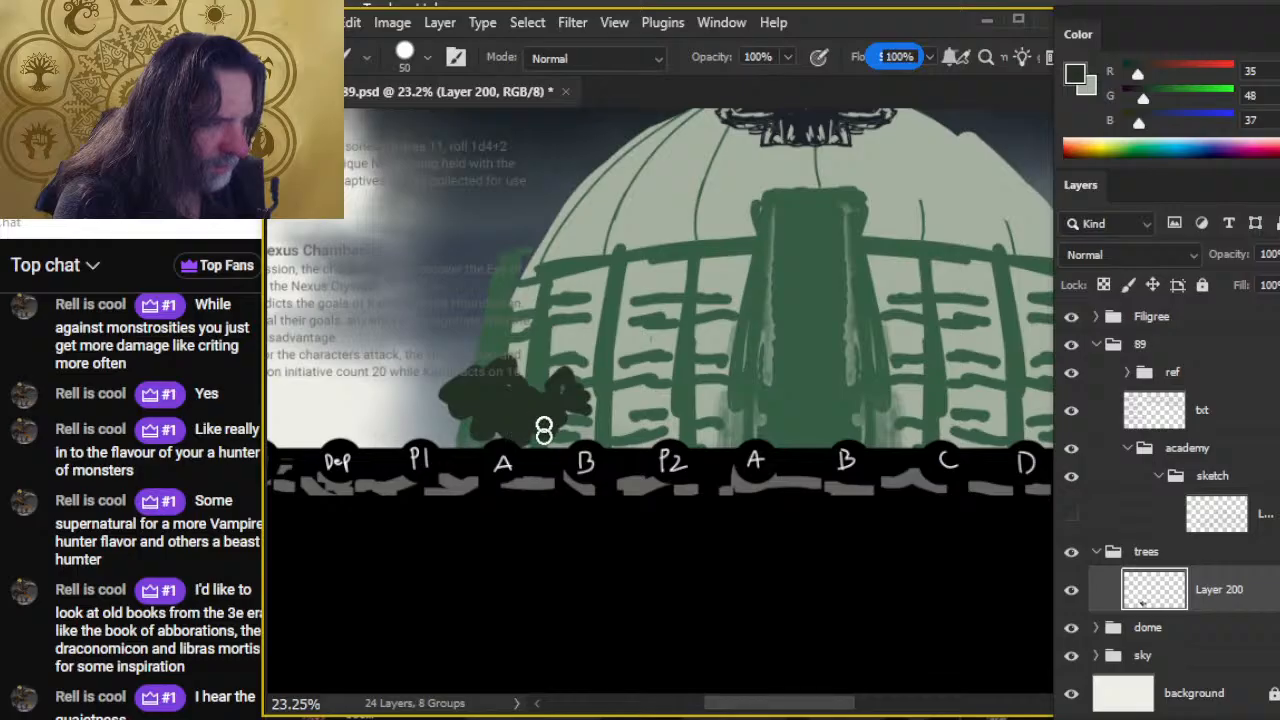
{"action": "mouse_move", "coordinate": [631, 411]}
{"action": "left_mouse_down"}
{"action": "mouse_move", "coordinate": [669, 403]}
{"action": "mouse_move", "coordinate": [604, 429]}
{"action": "mouse_move", "coordinate": [688, 421]}
{"action": "mouse_move", "coordinate": [649, 438]}
{"action": "left_mouse_up"}
Paint a rounded dark green tree clump in front of the right side of the dome's base.
{"action": "left_click_drag", "start_coordinate": [918, 455], "coordinate": [564, 449]}
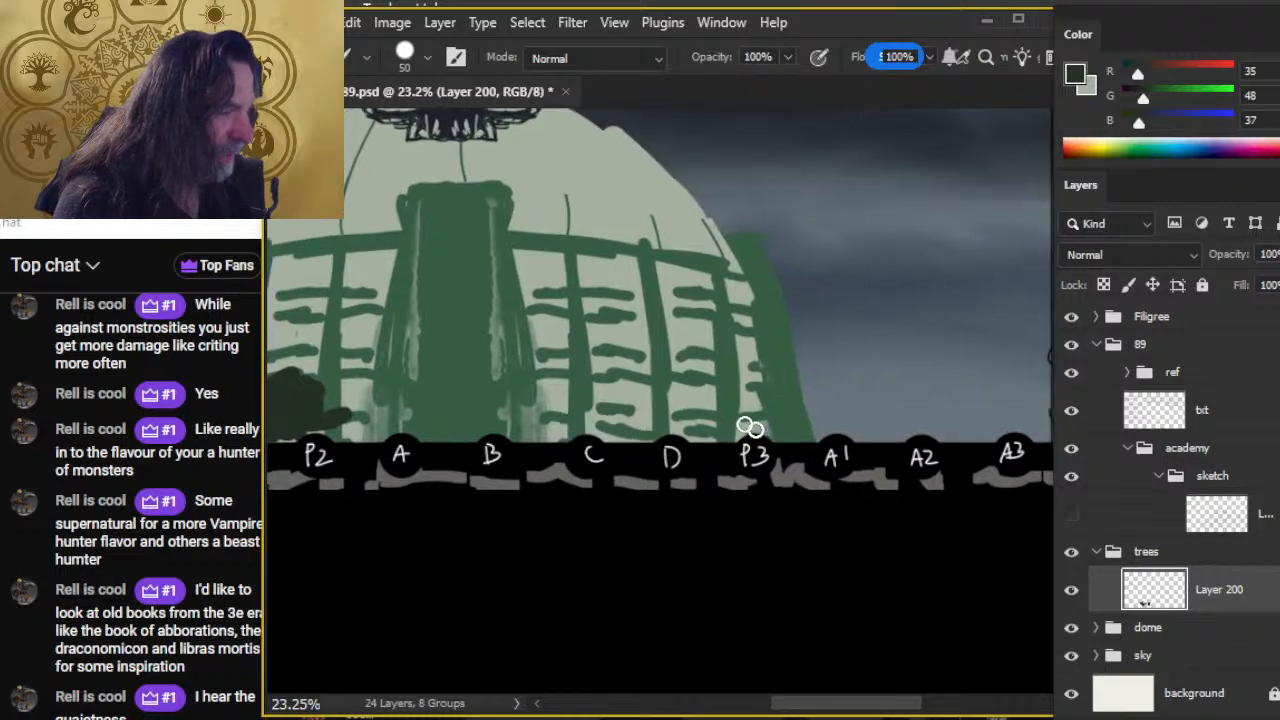
{"action": "mouse_move", "coordinate": [683, 440]}
{"action": "left_mouse_down"}
{"action": "mouse_move", "coordinate": [705, 397]}
{"action": "mouse_move", "coordinate": [735, 420]}
{"action": "mouse_move", "coordinate": [723, 416]}
{"action": "mouse_move", "coordinate": [756, 395]}
{"action": "mouse_move", "coordinate": [722, 427]}
{"action": "mouse_move", "coordinate": [676, 423]}
{"action": "left_mouse_up"}
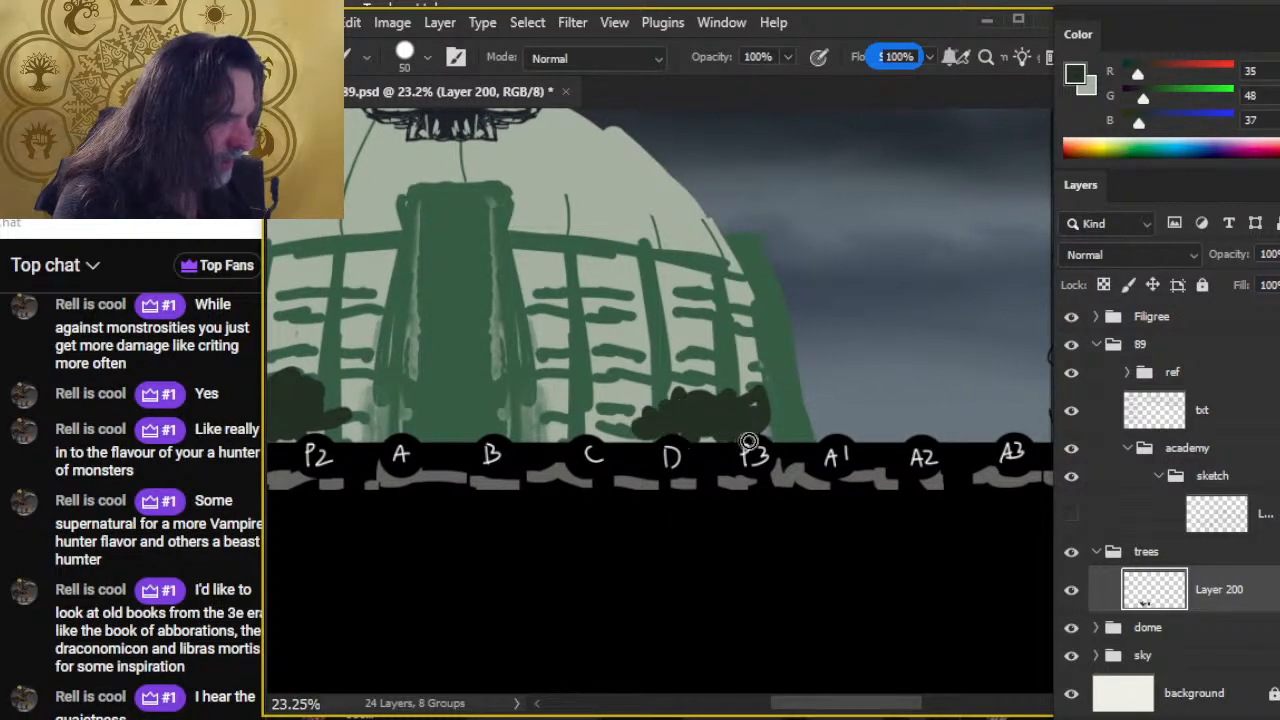
{"action": "key", "text": "e"}
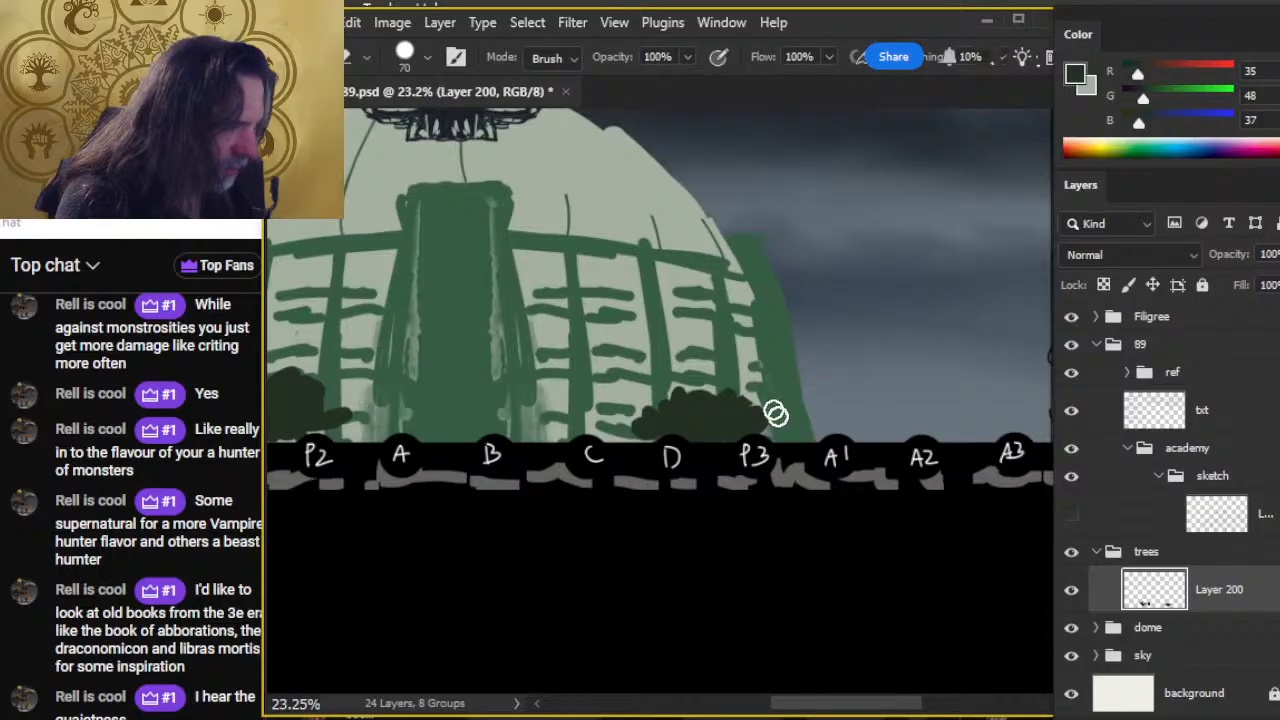
{"action": "key", "text": "b"}
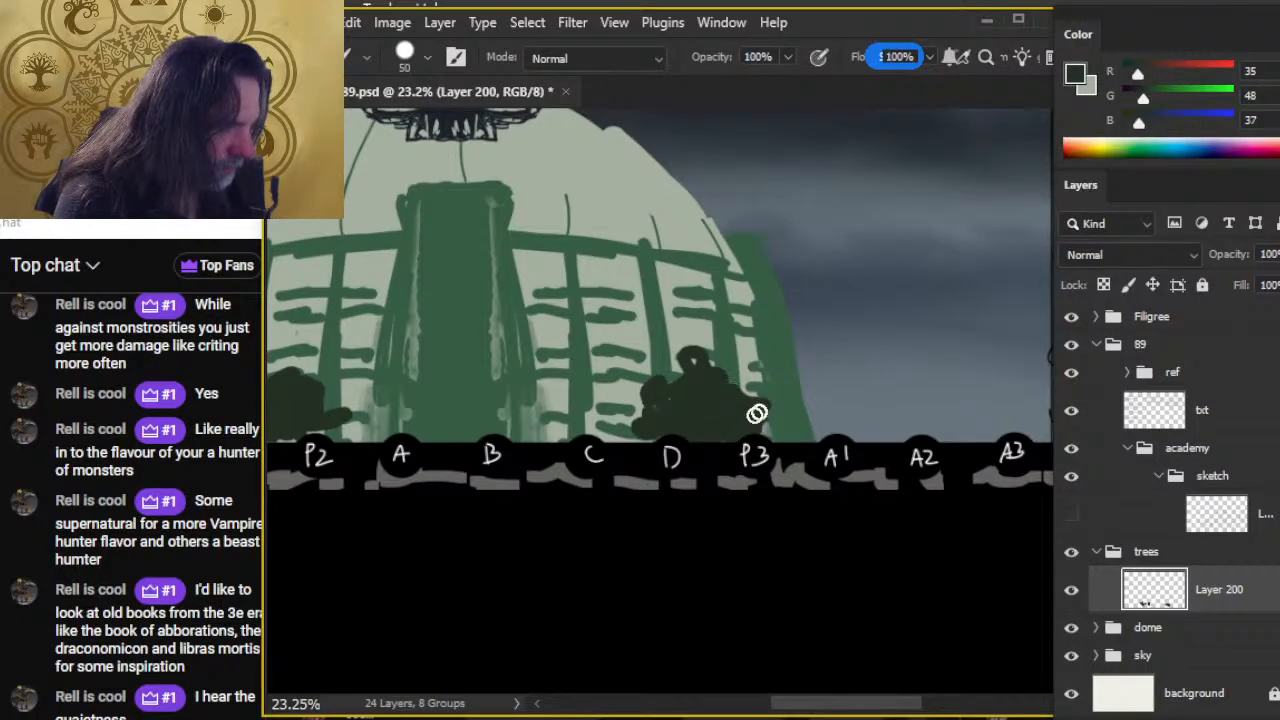
Add smaller tree clumps between the dome and the page's right edge, and fill out the clumps at the dome's left.
{"action": "scroll", "coordinate": [756, 413], "scroll_direction": "right", "scroll_amount": 4}
{"action": "mouse_move", "coordinate": [615, 413]}
{"action": "left_mouse_down"}
{"action": "mouse_move", "coordinate": [646, 406]}
{"action": "mouse_move", "coordinate": [632, 438]}
{"action": "mouse_move", "coordinate": [645, 444]}
{"action": "mouse_move", "coordinate": [609, 440]}
{"action": "mouse_move", "coordinate": [642, 427]}
{"action": "mouse_move", "coordinate": [664, 440]}
{"action": "mouse_move", "coordinate": [666, 402]}
{"action": "left_mouse_up"}
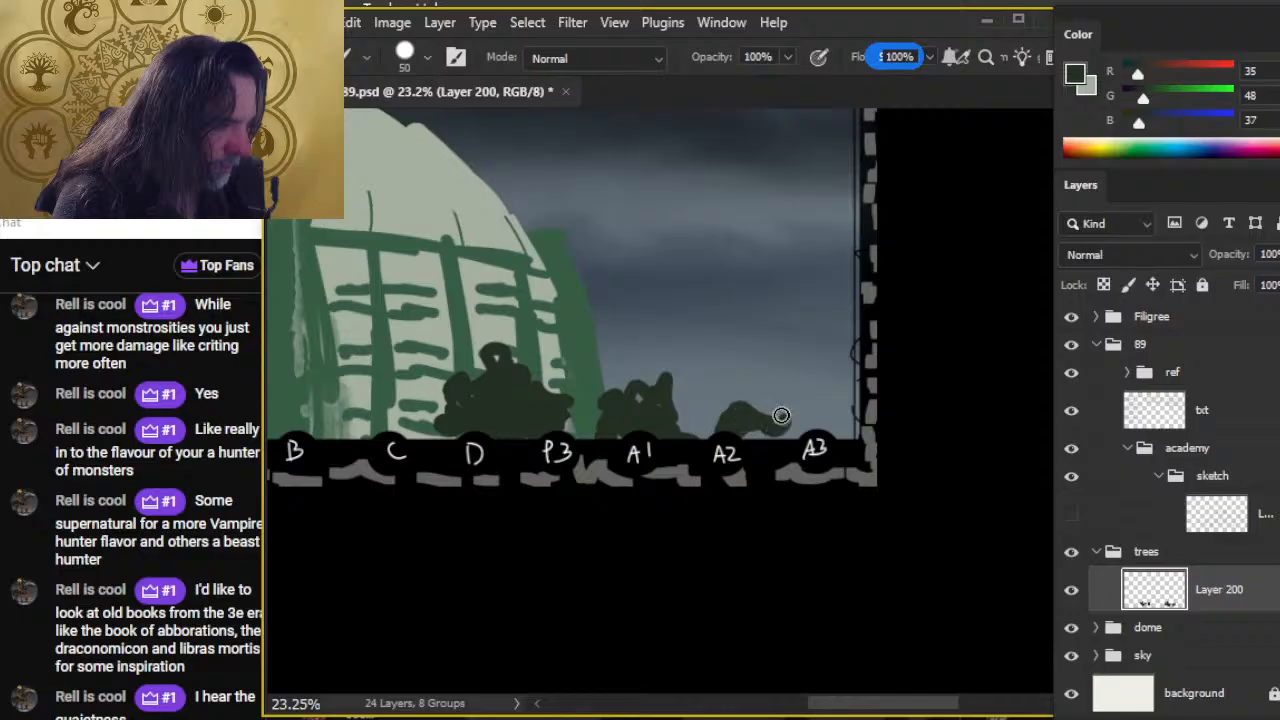
{"action": "left_click_drag", "start_coordinate": [781, 415], "coordinate": [706, 409]}
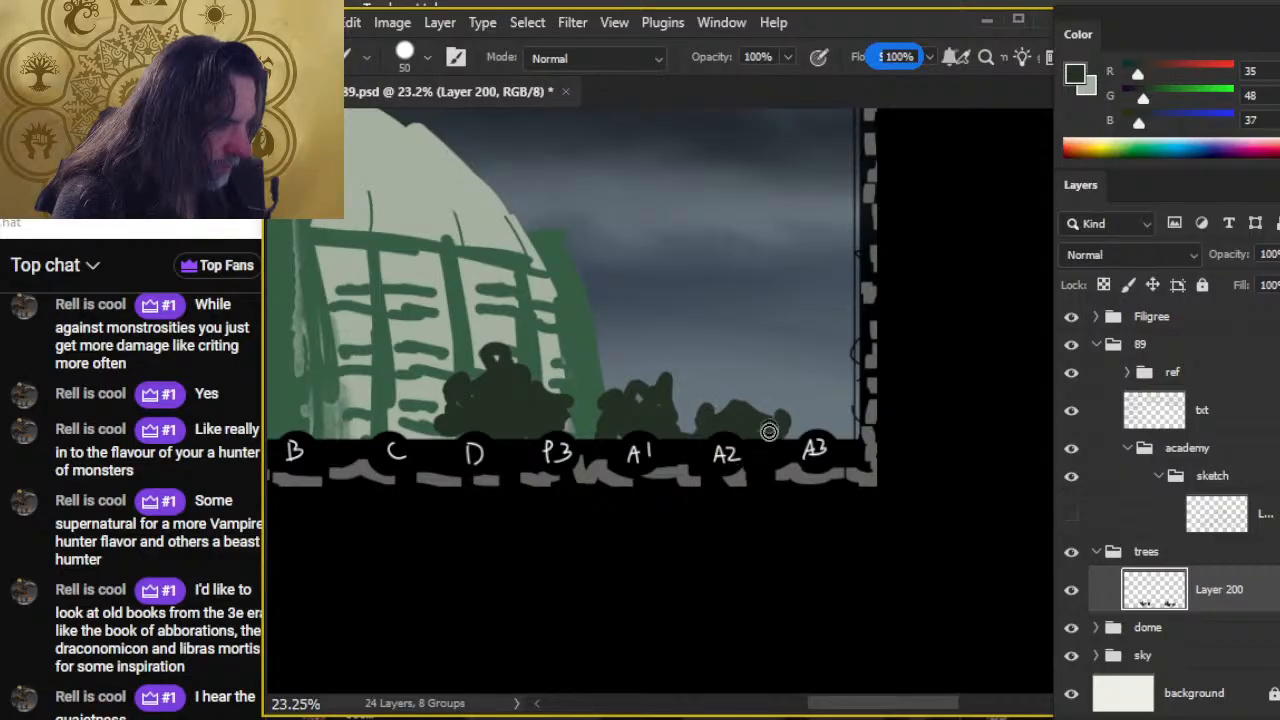
{"action": "left_click_drag", "start_coordinate": [598, 493], "coordinate": [903, 523]}
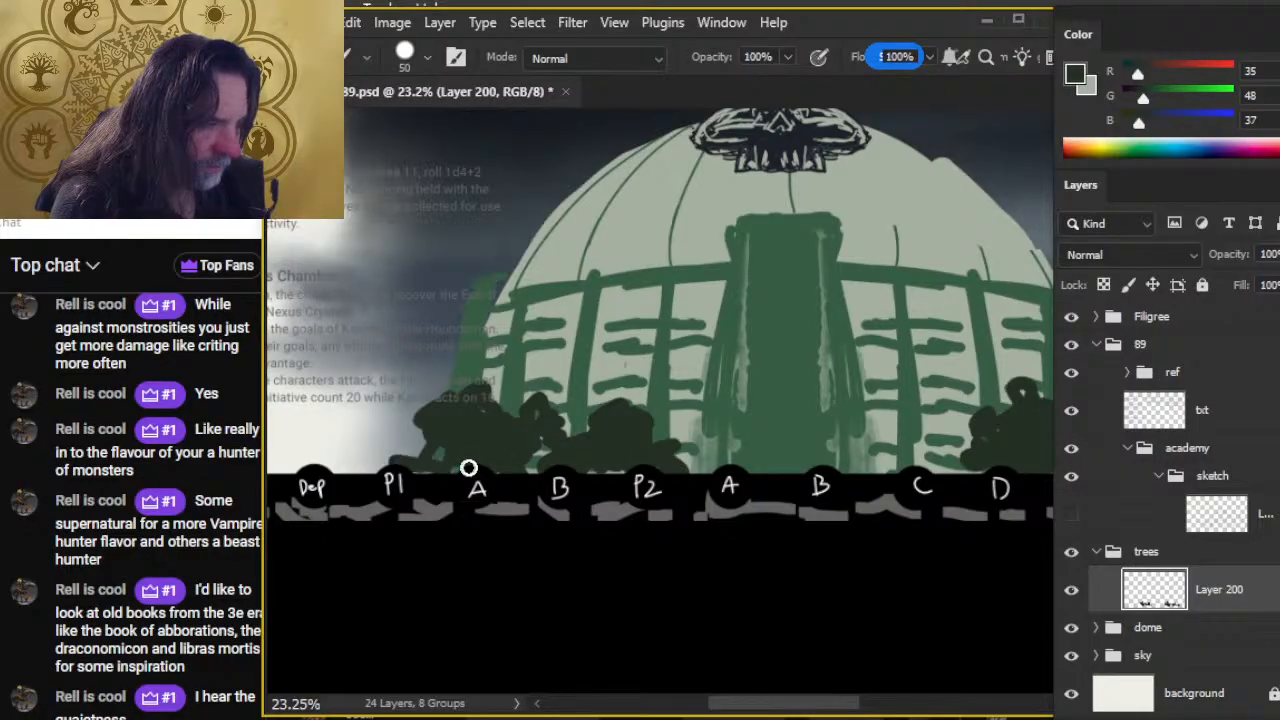
{"action": "left_click_drag", "start_coordinate": [846, 480], "coordinate": [571, 449]}
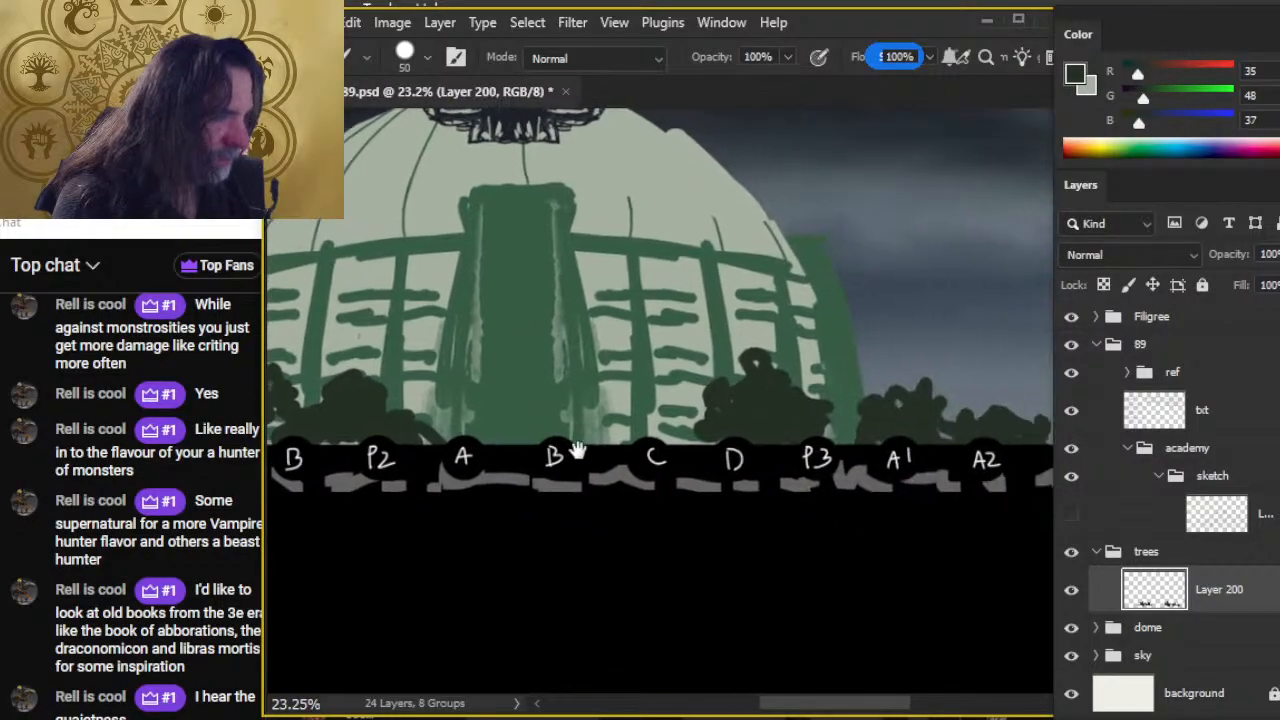
{"action": "key", "text": "z"}
{"action": "left_click_drag", "start_coordinate": [786, 514], "coordinate": [720, 523]}
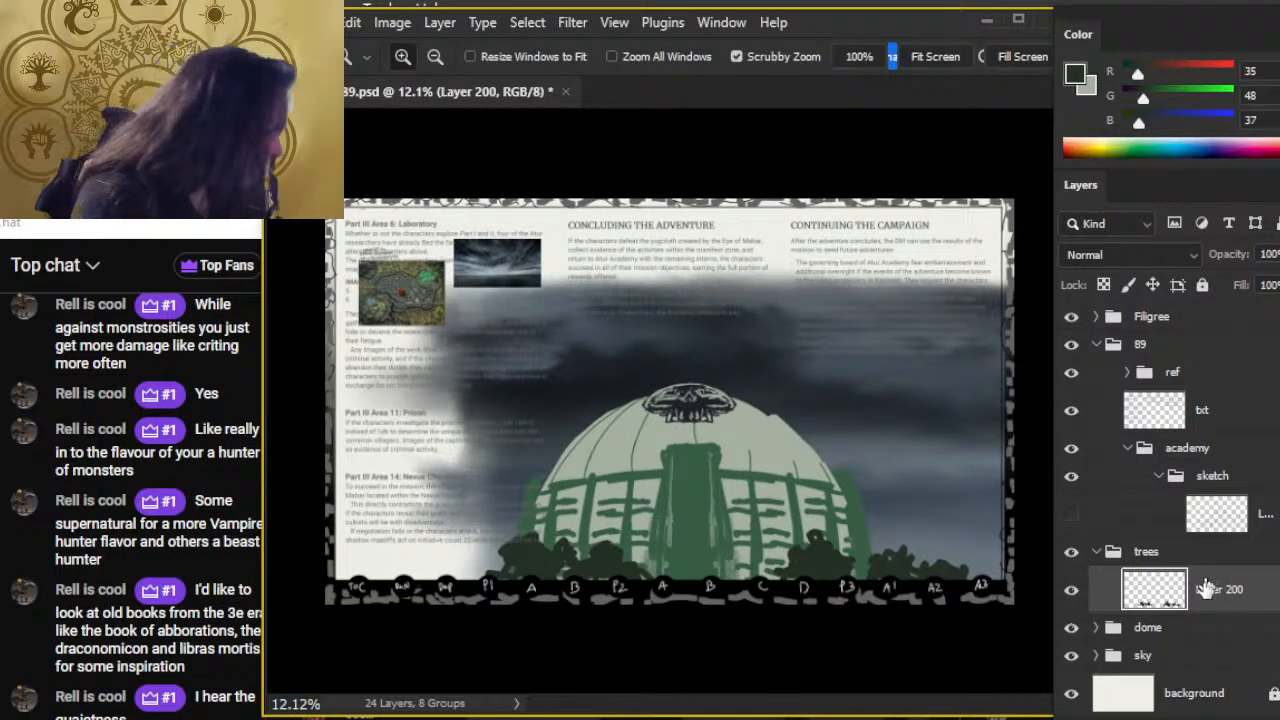
Add a new layer above the collapsed trees group and put it in a group named "mist\".
{"action": "left_click", "coordinate": [1095, 552]}
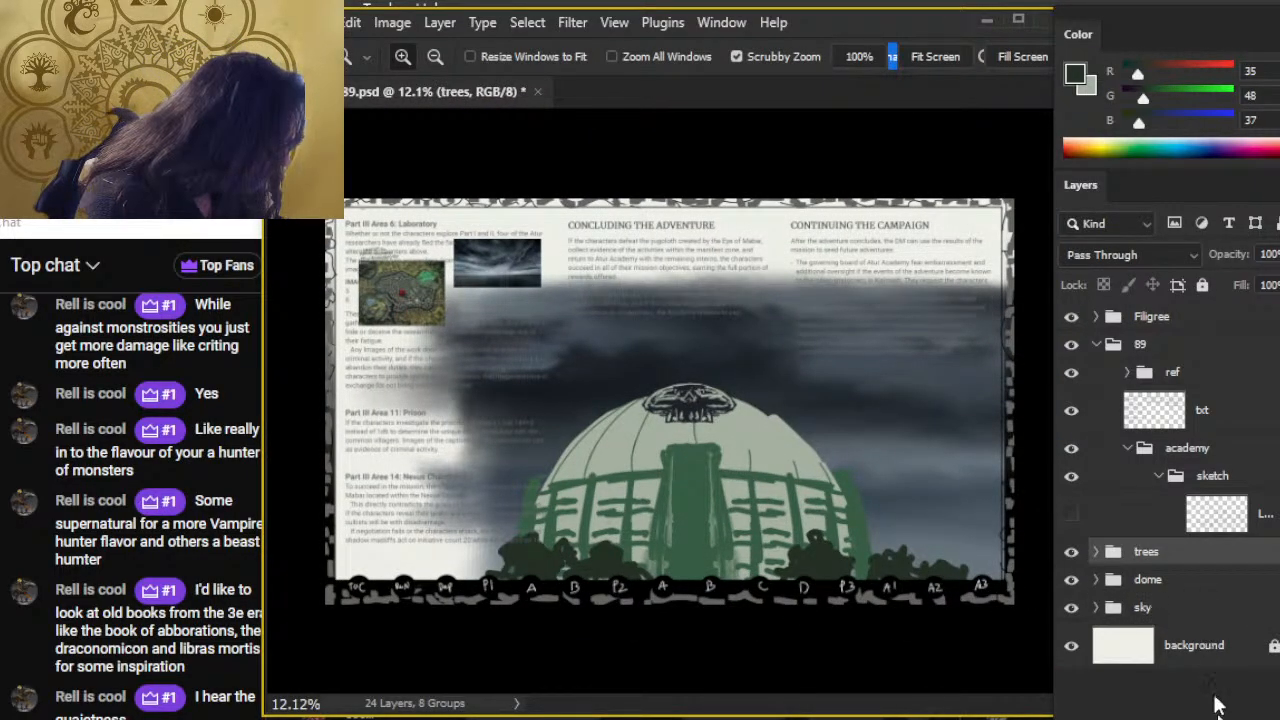
{"action": "key", "text": "ctrl+shift+alt+n"}
{"action": "key", "text": "ctrl+g"}
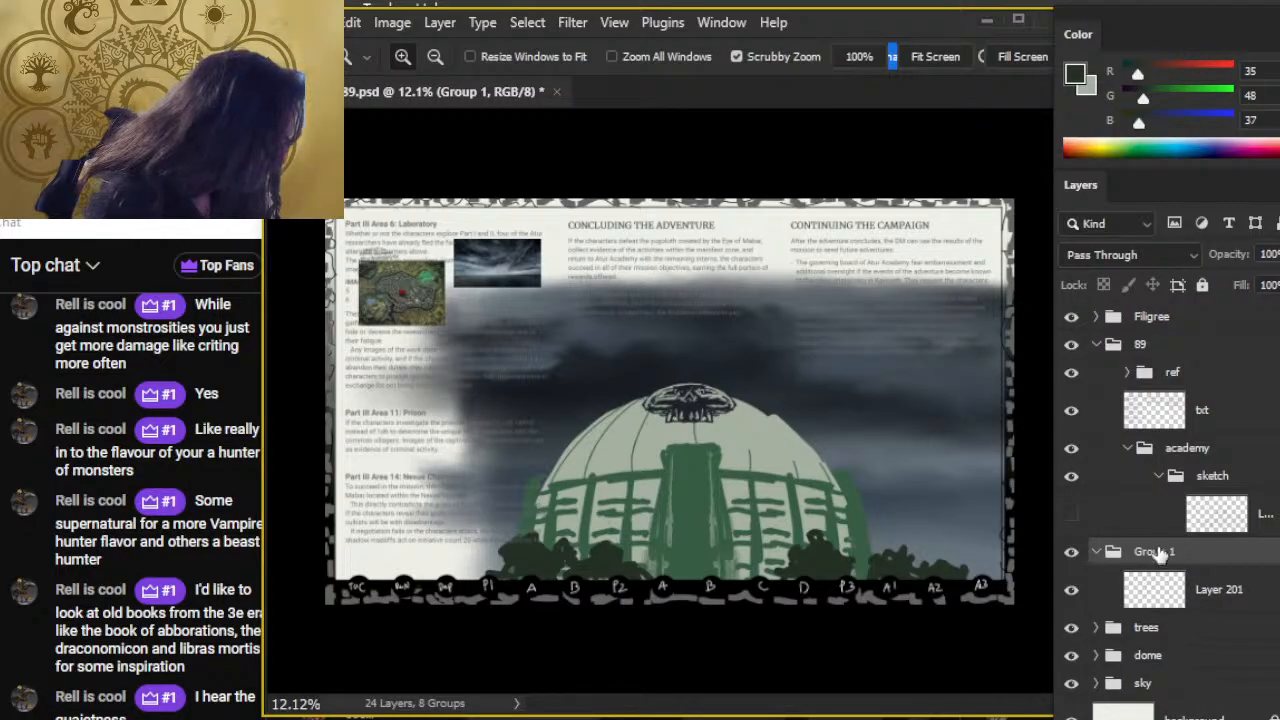
{"action": "double_click", "coordinate": [1166, 556]}
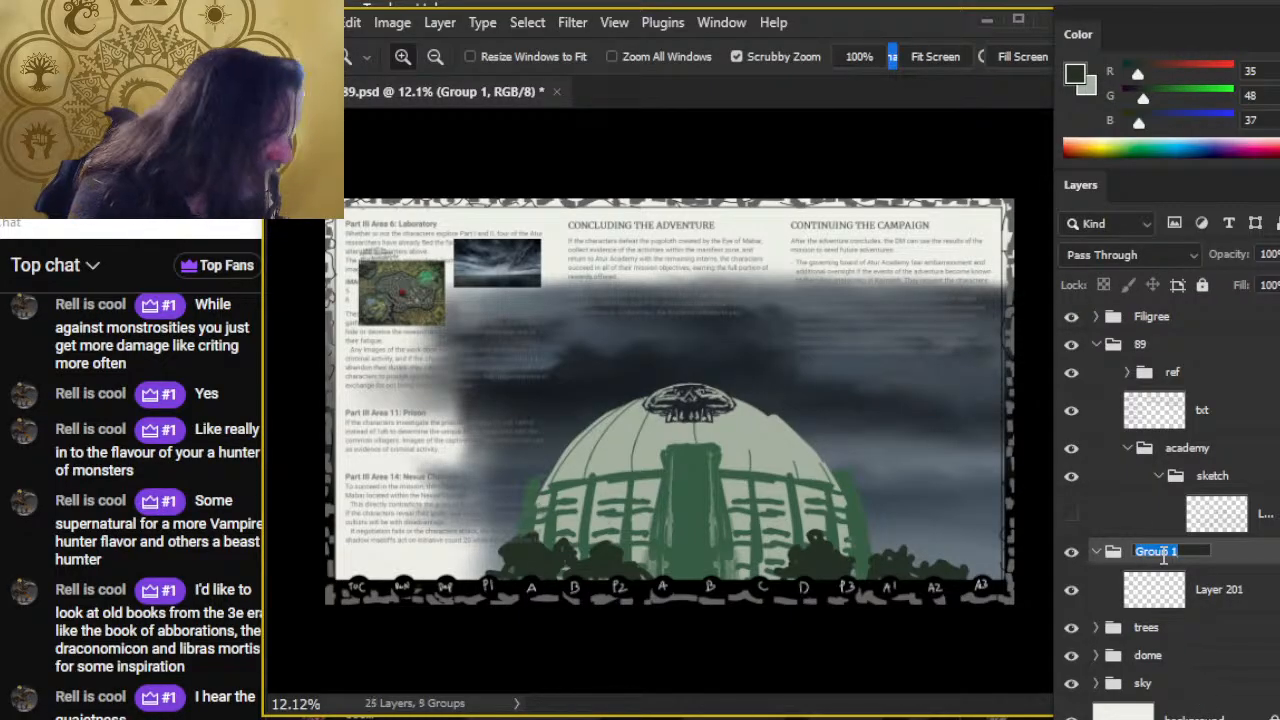
{"action": "type", "text": "mist\\"}
{"action": "key", "text": "Return"}
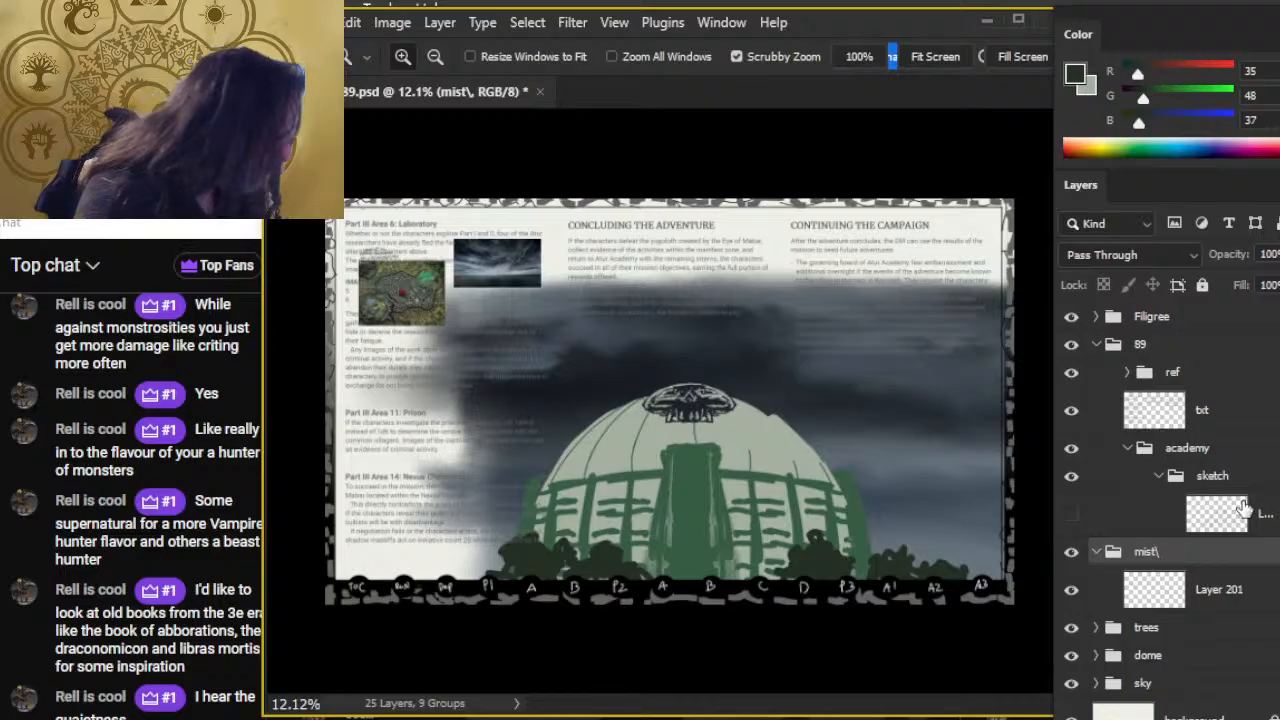
{"action": "left_click", "coordinate": [1096, 553]}
Isolate the sky group by hiding the mist, trees and dome groups, and try Layer 194 above Layer 191.
{"action": "left_click_drag", "start_coordinate": [1076, 556], "coordinate": [1072, 612]}
{"action": "left_click", "coordinate": [1096, 636]}
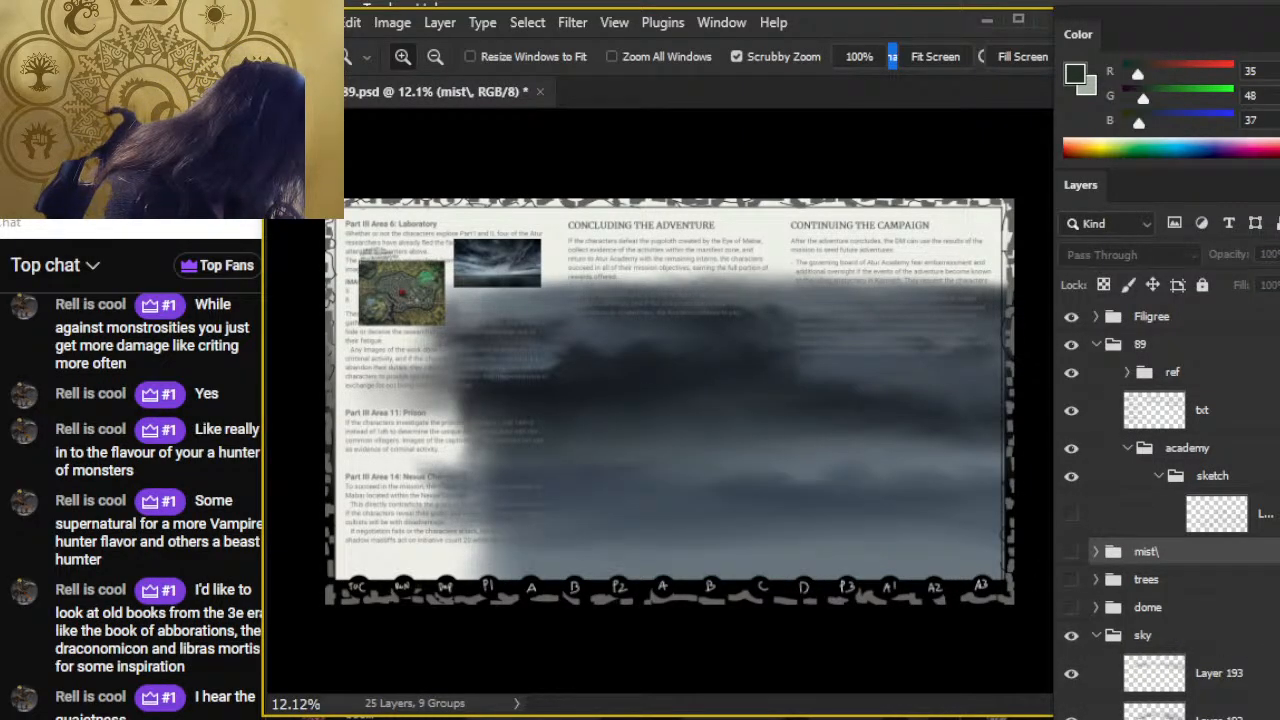
{"action": "scroll", "coordinate": [1072, 674], "scroll_direction": "down", "scroll_amount": 7}
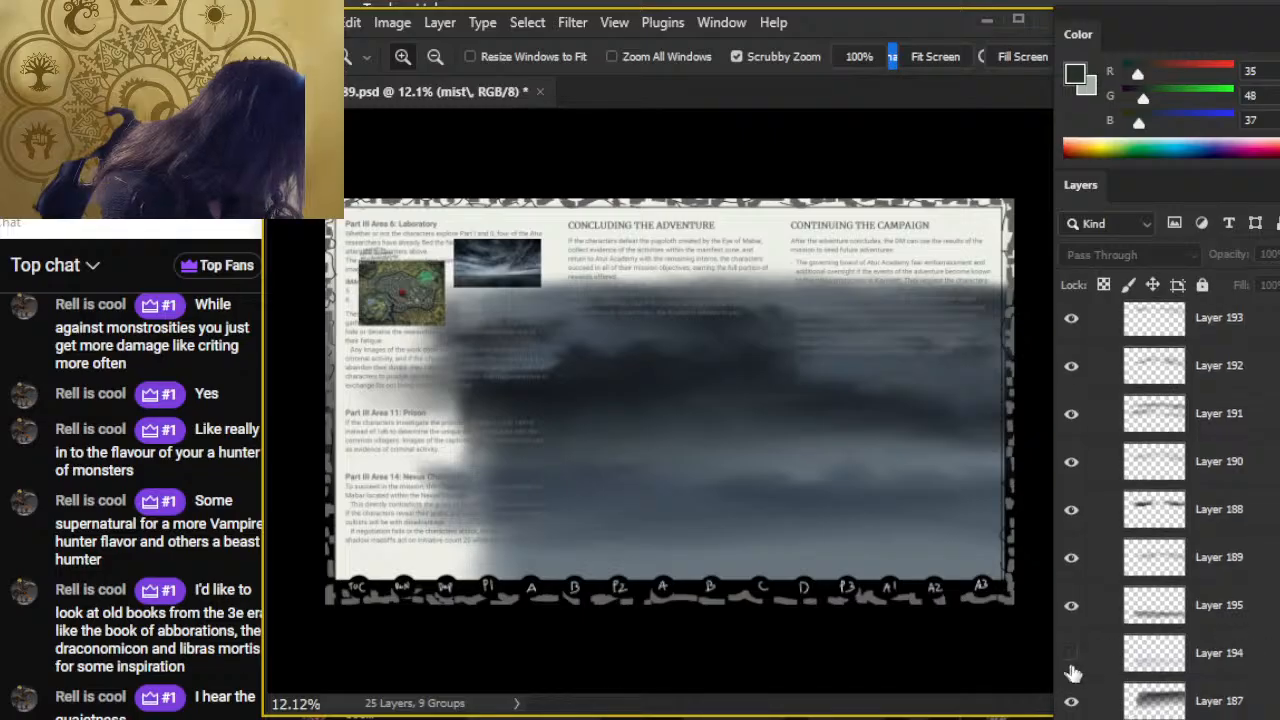
{"action": "left_click", "coordinate": [1071, 660]}
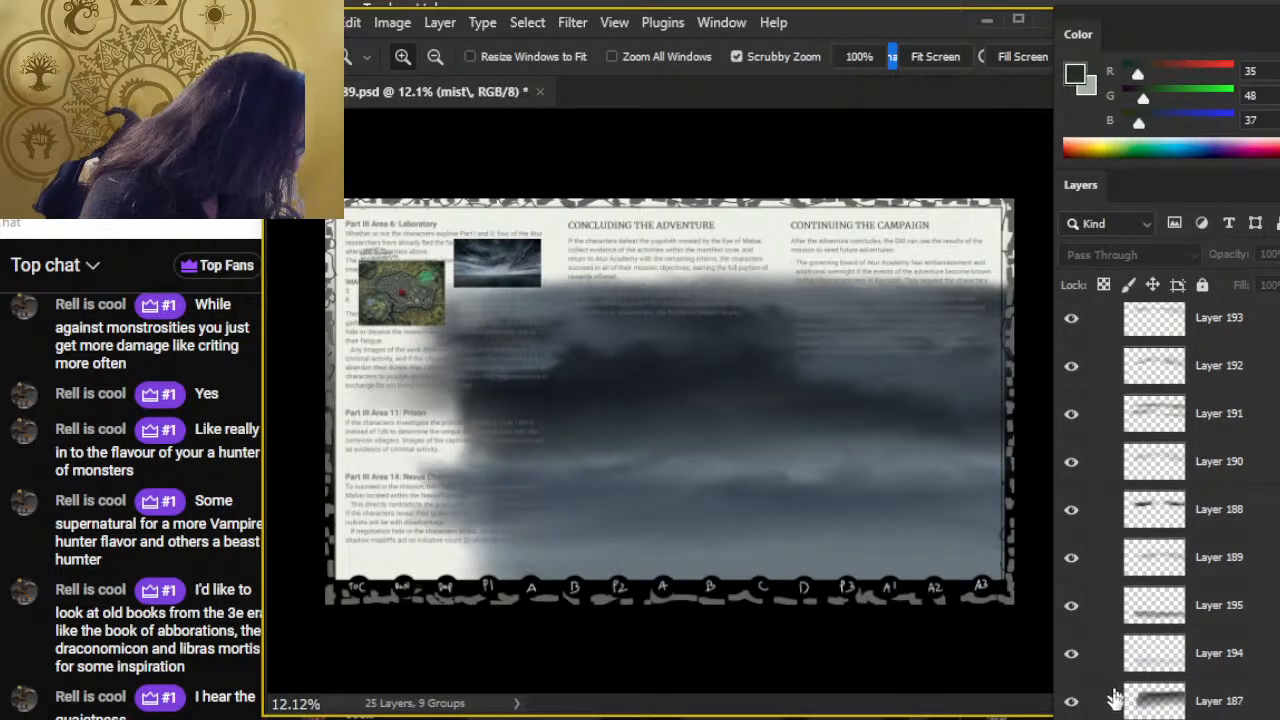
{"action": "left_click", "coordinate": [1071, 658]}
{"action": "left_click_drag", "start_coordinate": [1116, 660], "coordinate": [1100, 445]}
{"action": "left_click", "coordinate": [1071, 416]}
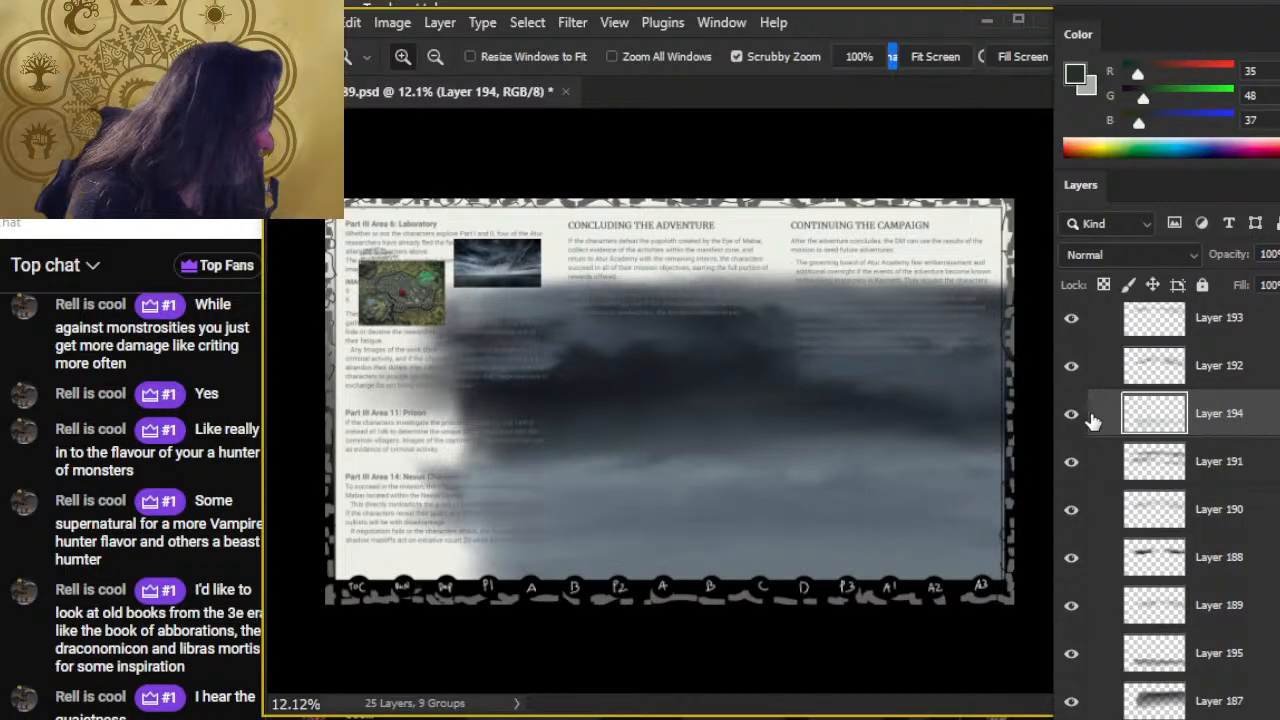
Delete Layer 194 from the sky group and show the dome, trees and mist groups again.
{"action": "key", "text": "Delete"}
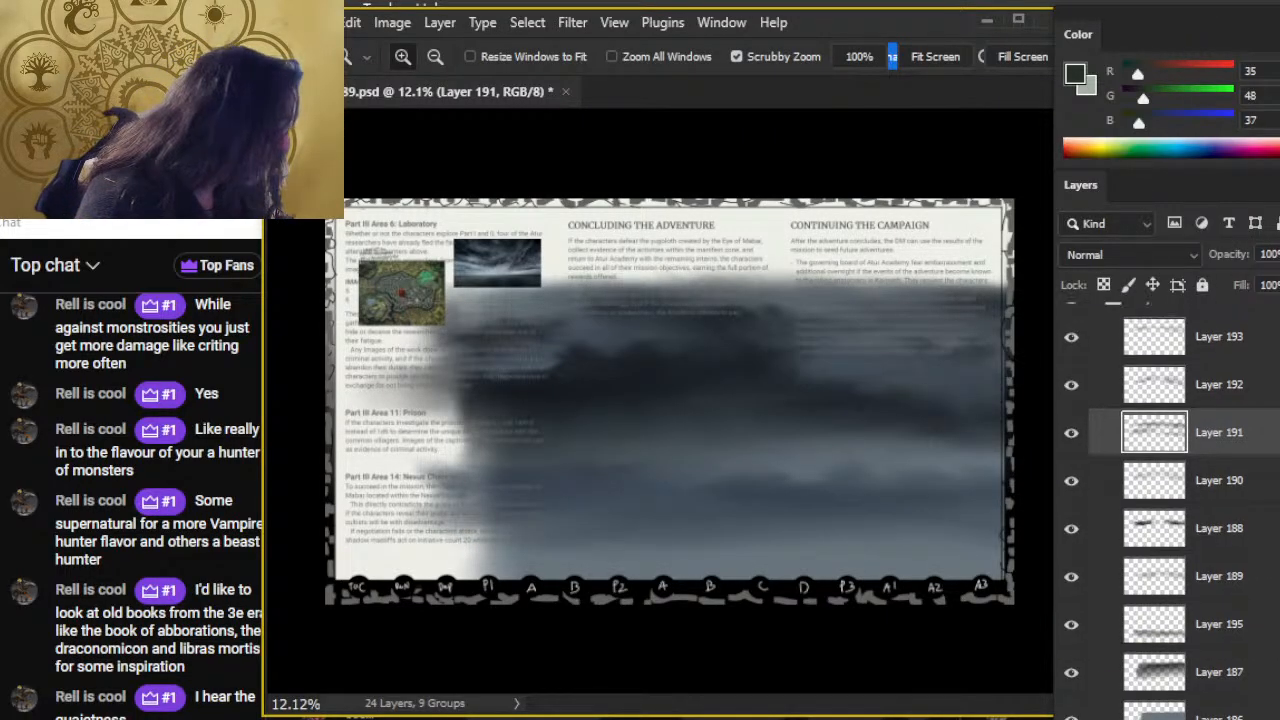
{"action": "scroll", "coordinate": [1110, 432], "scroll_direction": "up", "scroll_amount": 3}
{"action": "left_click", "coordinate": [1097, 432]}
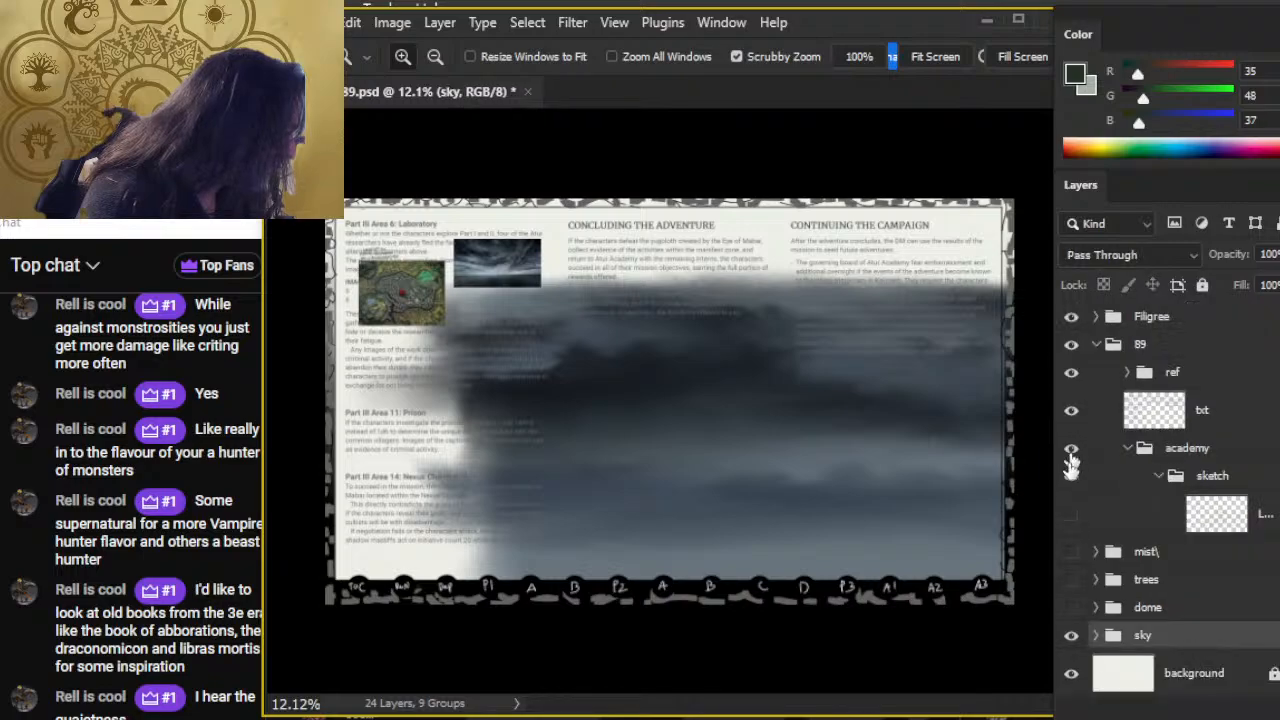
{"action": "left_click_drag", "start_coordinate": [1072, 607], "coordinate": [1068, 562]}
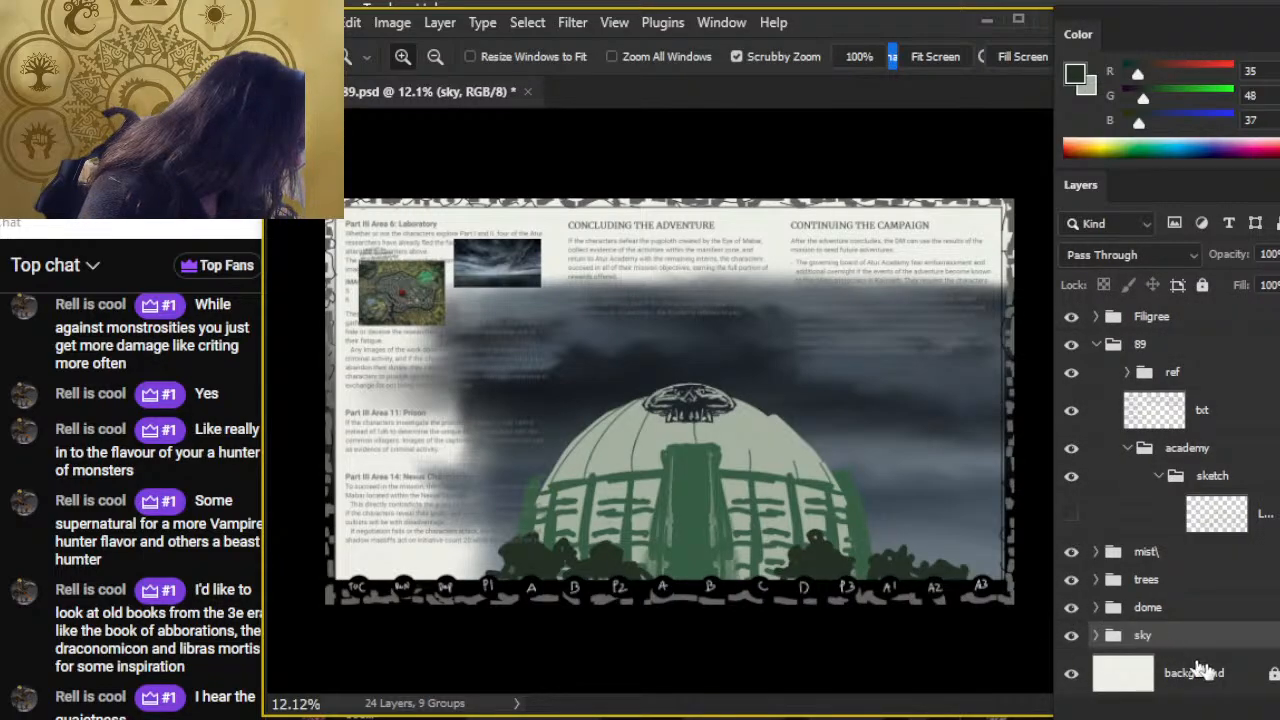
Select Layer 201 in the mist group and sample the pale green from the glowing district on the city map reference.
{"action": "left_click", "coordinate": [1098, 553]}
{"action": "left_click", "coordinate": [1100, 598]}
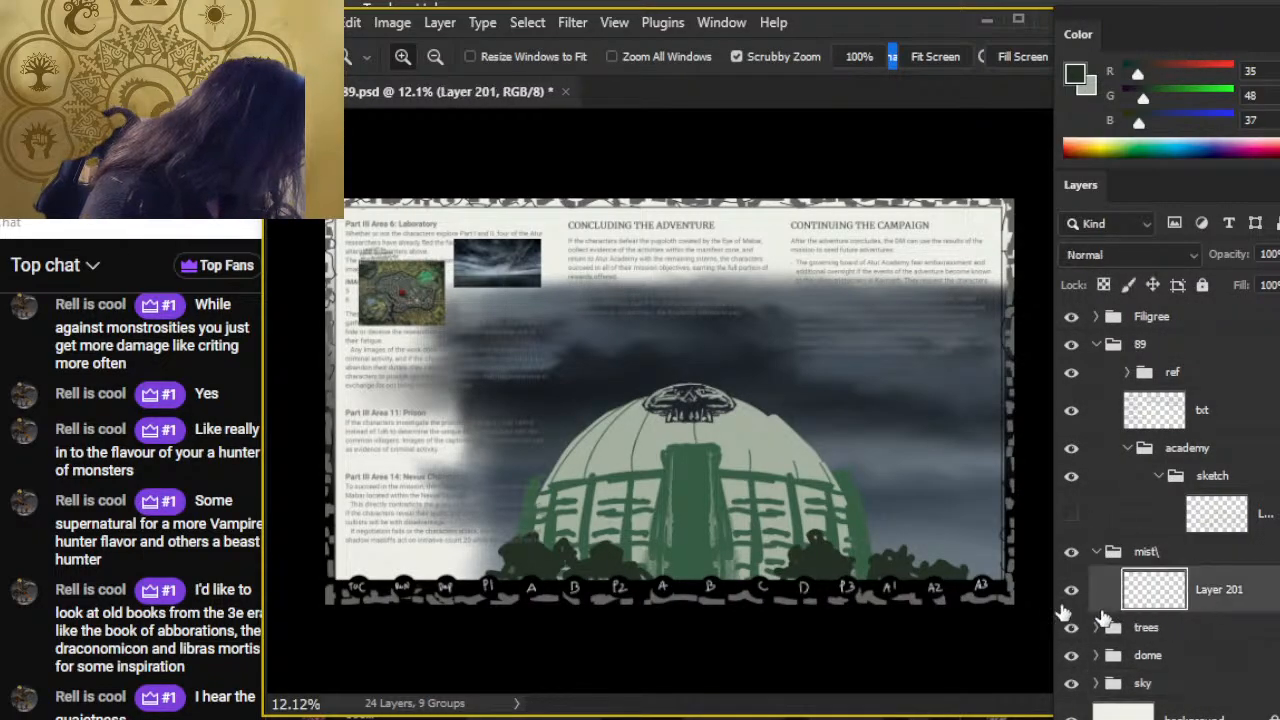
{"action": "mouse_move", "coordinate": [457, 275]}
{"action": "left_mouse_down"}
{"action": "mouse_move", "coordinate": [563, 297]}
{"action": "mouse_move", "coordinate": [671, 349]}
{"action": "mouse_move", "coordinate": [608, 434]}
{"action": "mouse_move", "coordinate": [560, 413]}
{"action": "mouse_move", "coordinate": [734, 443]}
{"action": "mouse_move", "coordinate": [671, 400]}
{"action": "mouse_move", "coordinate": [669, 374]}
{"action": "left_mouse_up"}
{"action": "key", "text": "b"}
{"action": "left_click", "coordinate": [658, 385], "text": "alt"}
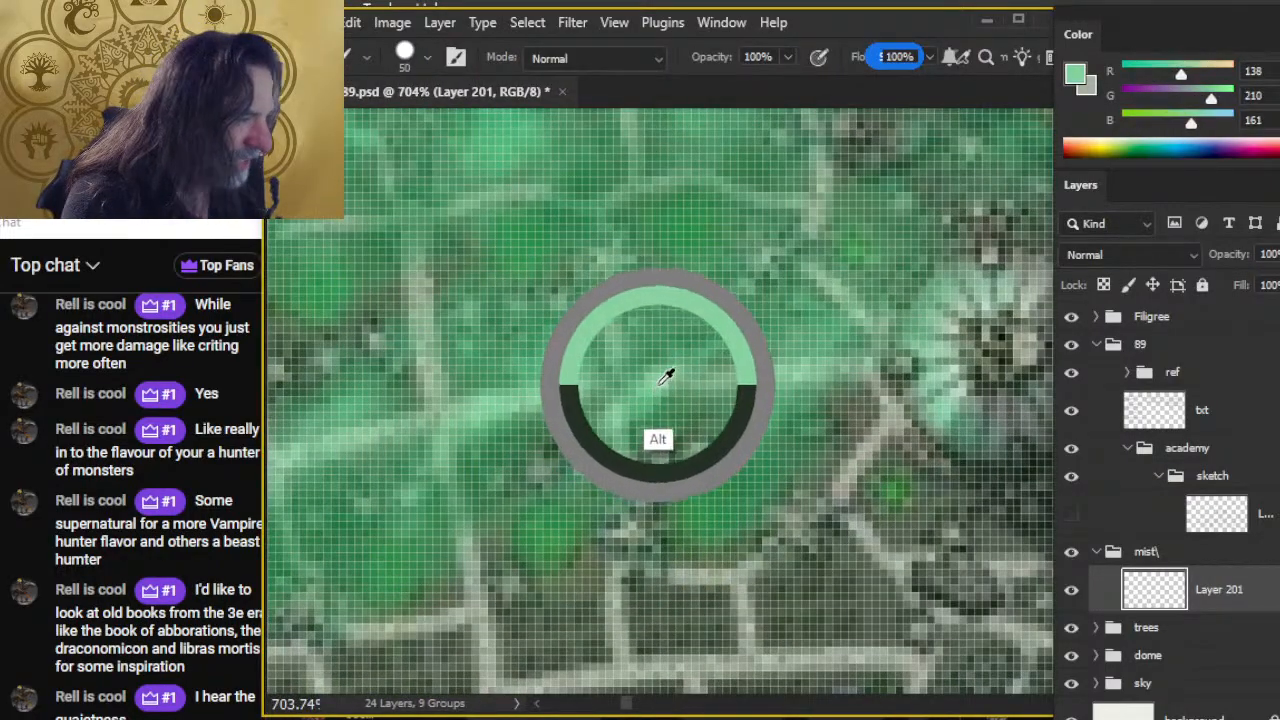
Brush loose pale green mist strokes over the trees at the left and right of the dome's base.
{"action": "key", "text": "z"}
{"action": "mouse_move", "coordinate": [857, 534]}
{"action": "left_mouse_down"}
{"action": "mouse_move", "coordinate": [760, 540]}
{"action": "mouse_move", "coordinate": [908, 558]}
{"action": "mouse_move", "coordinate": [850, 558]}
{"action": "left_mouse_up"}
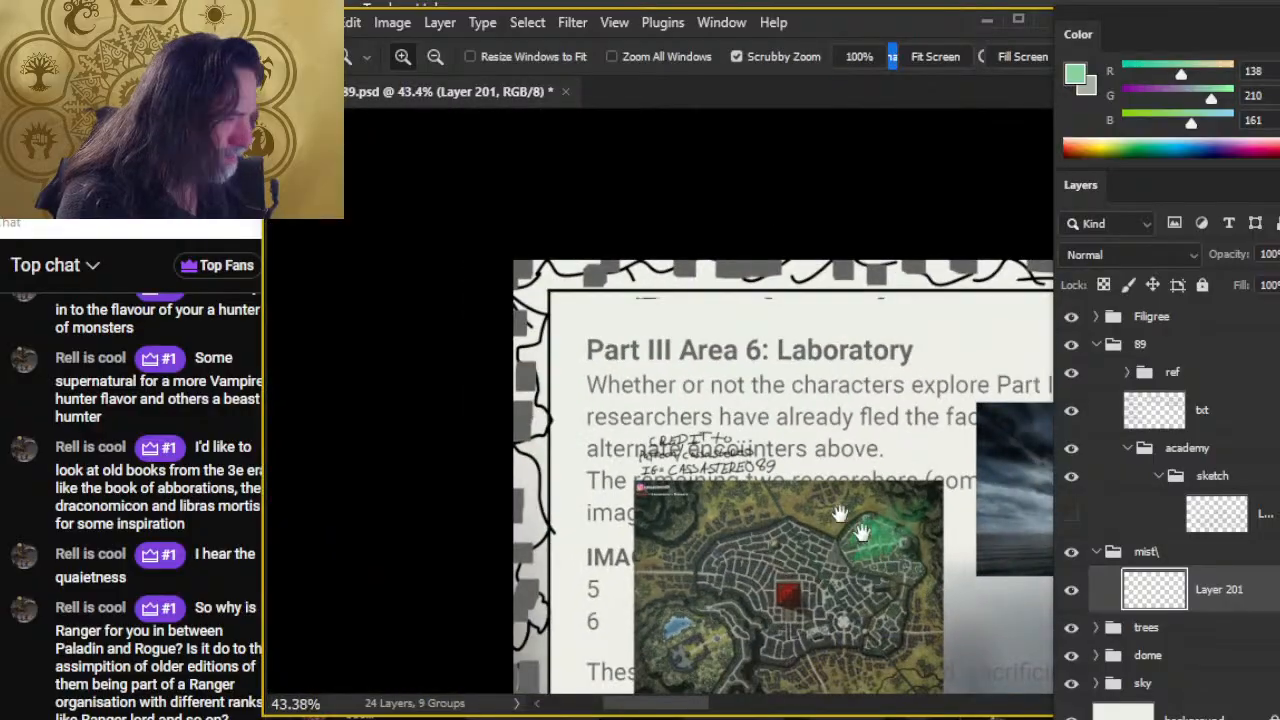
{"action": "scroll", "coordinate": [908, 558], "scroll_direction": "down", "scroll_amount": 5}
{"action": "scroll", "coordinate": [908, 558], "scroll_direction": "right", "scroll_amount": 5}
{"action": "left_click_drag", "start_coordinate": [908, 528], "coordinate": [860, 528]}
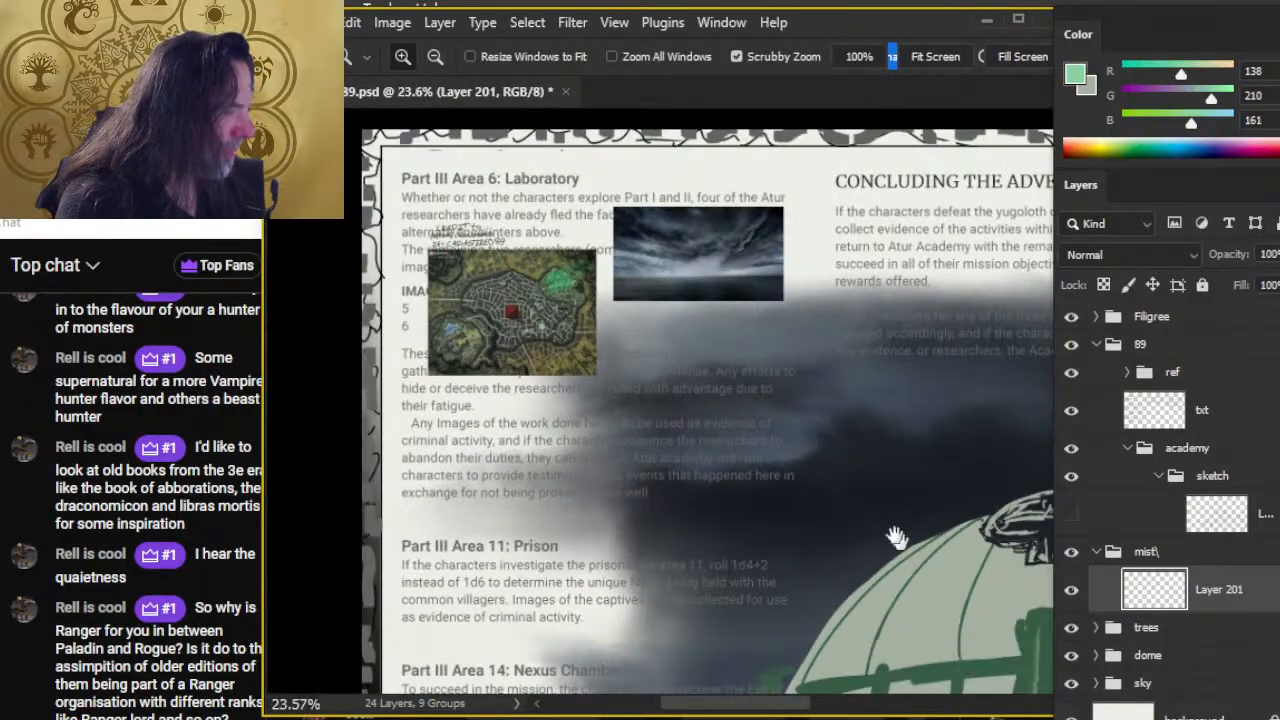
{"action": "scroll", "coordinate": [860, 528], "scroll_direction": "down", "scroll_amount": 5}
{"action": "scroll", "coordinate": [860, 528], "scroll_direction": "right", "scroll_amount": 5}
{"action": "left_click_drag", "start_coordinate": [780, 465], "coordinate": [699, 462]}
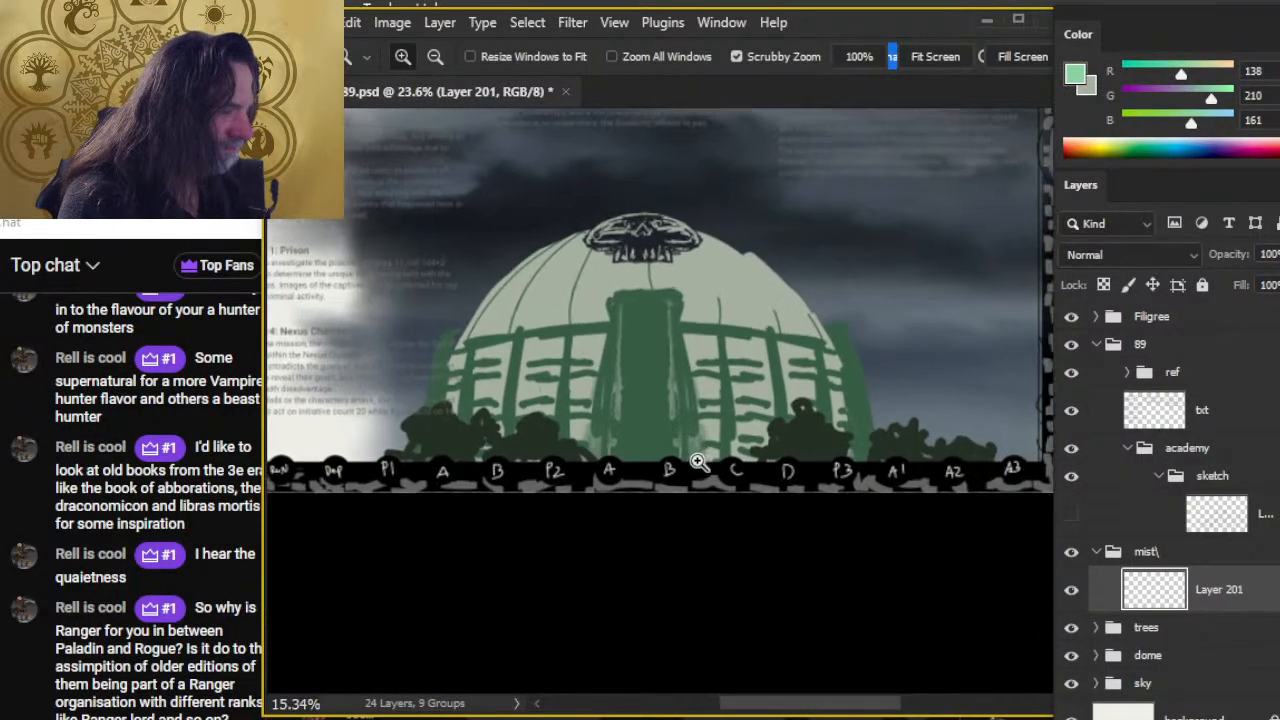
{"action": "key", "text": "b"}
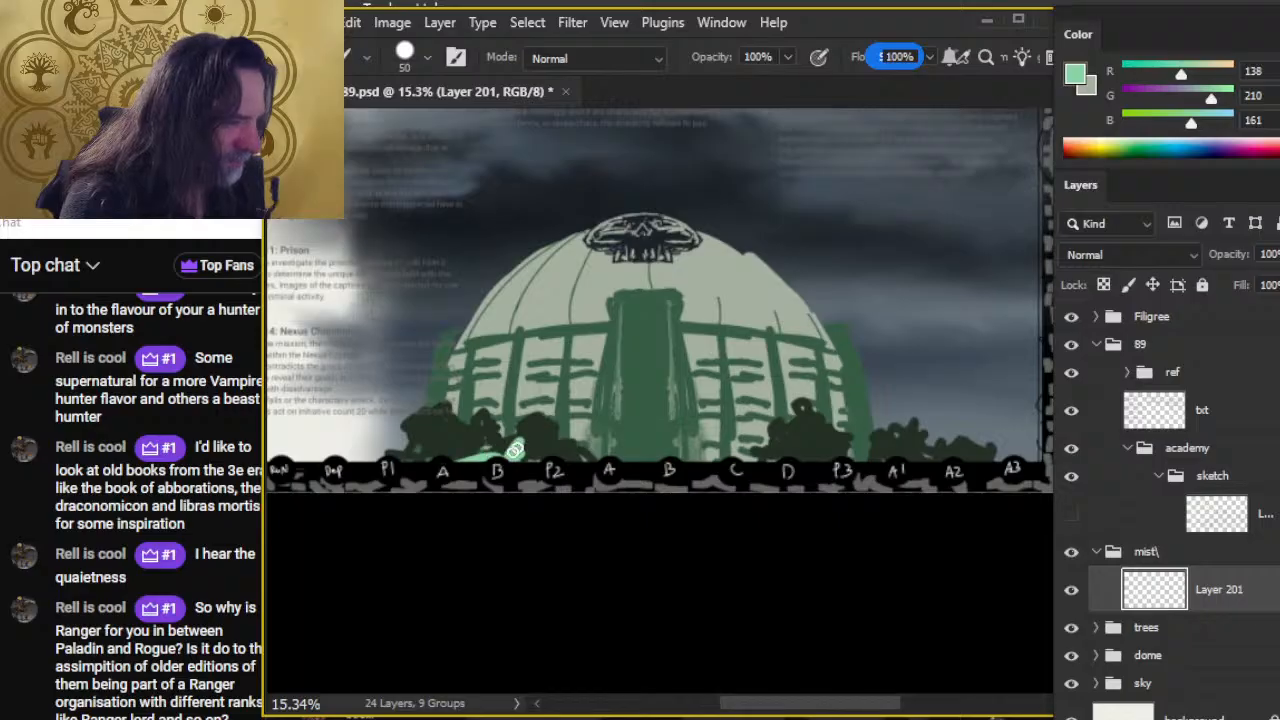
{"action": "mouse_move", "coordinate": [831, 459]}
{"action": "left_mouse_down"}
{"action": "mouse_move", "coordinate": [883, 457]}
{"action": "mouse_move", "coordinate": [826, 432]}
{"action": "mouse_move", "coordinate": [889, 437]}
{"action": "mouse_move", "coordinate": [872, 425]}
{"action": "mouse_move", "coordinate": [917, 408]}
{"action": "mouse_move", "coordinate": [903, 392]}
{"action": "mouse_move", "coordinate": [963, 375]}
{"action": "mouse_move", "coordinate": [999, 398]}
{"action": "mouse_move", "coordinate": [991, 375]}
{"action": "mouse_move", "coordinate": [955, 370]}
{"action": "mouse_move", "coordinate": [948, 412]}
{"action": "mouse_move", "coordinate": [1020, 400]}
{"action": "left_mouse_up"}
Smudge the green strokes at up to 70% strength into soft mist around the trees and the dome's base, and review the whole page.
{"action": "key", "text": "r"}
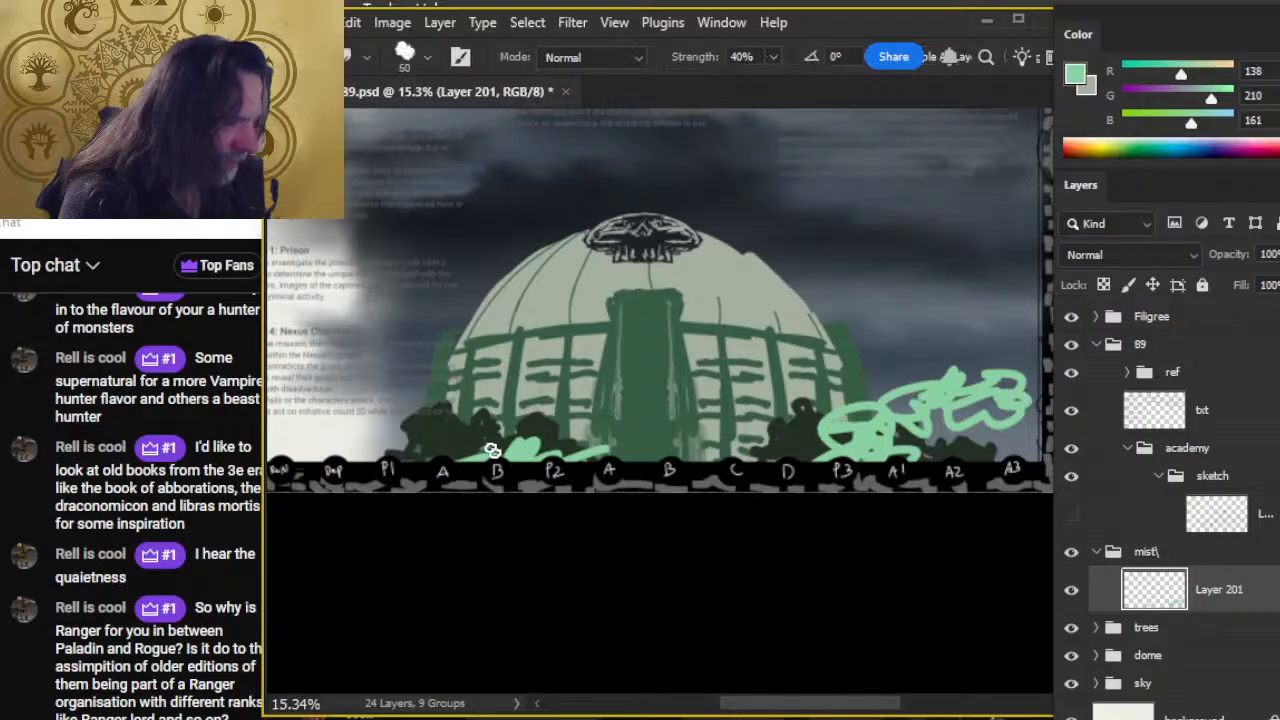
{"action": "mouse_move", "coordinate": [497, 469]}
{"action": "left_mouse_down"}
{"action": "mouse_move", "coordinate": [552, 453]}
{"action": "mouse_move", "coordinate": [458, 446]}
{"action": "mouse_move", "coordinate": [534, 462]}
{"action": "mouse_move", "coordinate": [409, 462]}
{"action": "mouse_move", "coordinate": [552, 463]}
{"action": "mouse_move", "coordinate": [497, 433]}
{"action": "mouse_move", "coordinate": [584, 440]}
{"action": "mouse_move", "coordinate": [495, 434]}
{"action": "mouse_move", "coordinate": [538, 431]}
{"action": "mouse_move", "coordinate": [565, 455]}
{"action": "mouse_move", "coordinate": [521, 458]}
{"action": "mouse_move", "coordinate": [617, 416]}
{"action": "left_mouse_up"}
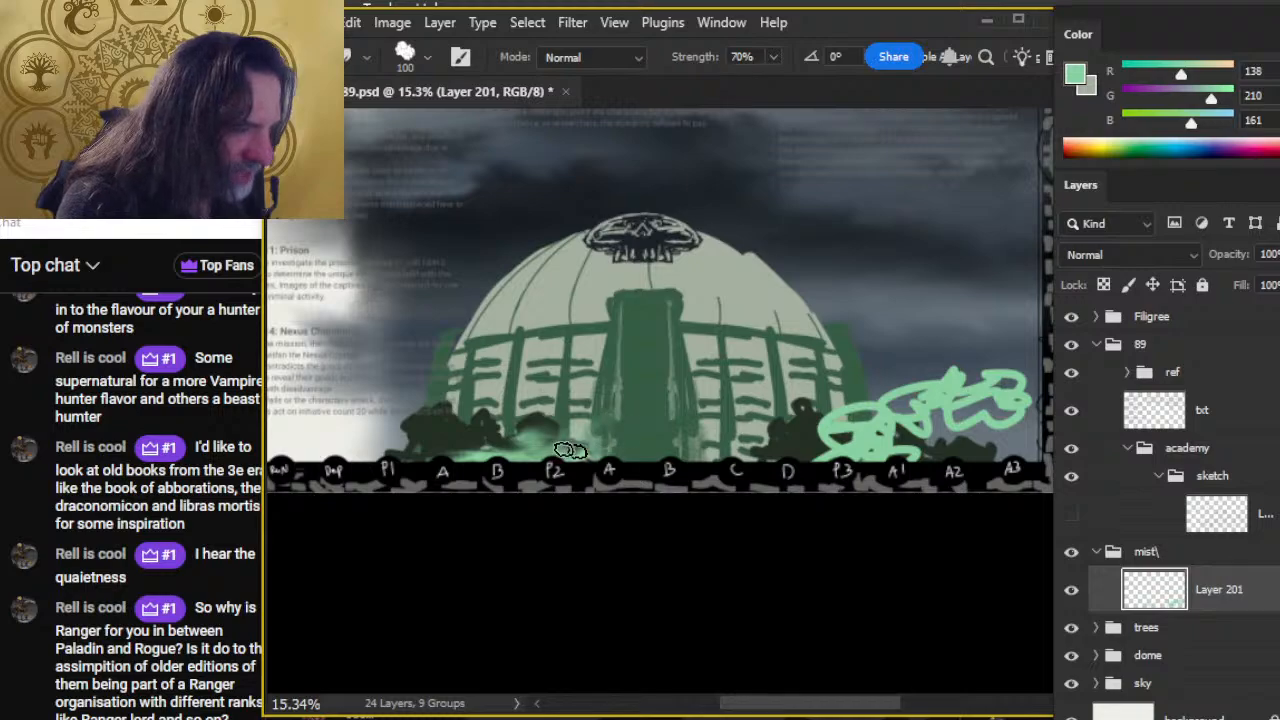
{"action": "mouse_move", "coordinate": [570, 451]}
{"action": "left_mouse_down"}
{"action": "mouse_move", "coordinate": [420, 456]}
{"action": "mouse_move", "coordinate": [493, 429]}
{"action": "mouse_move", "coordinate": [554, 438]}
{"action": "mouse_move", "coordinate": [477, 443]}
{"action": "mouse_move", "coordinate": [529, 459]}
{"action": "mouse_move", "coordinate": [606, 423]}
{"action": "mouse_move", "coordinate": [573, 440]}
{"action": "mouse_move", "coordinate": [487, 444]}
{"action": "left_mouse_up"}
{"action": "mouse_move", "coordinate": [594, 435]}
{"action": "left_mouse_down"}
{"action": "mouse_move", "coordinate": [633, 415]}
{"action": "mouse_move", "coordinate": [602, 434]}
{"action": "mouse_move", "coordinate": [586, 405]}
{"action": "mouse_move", "coordinate": [578, 427]}
{"action": "mouse_move", "coordinate": [637, 440]}
{"action": "mouse_move", "coordinate": [599, 444]}
{"action": "mouse_move", "coordinate": [673, 422]}
{"action": "mouse_move", "coordinate": [624, 421]}
{"action": "mouse_move", "coordinate": [645, 424]}
{"action": "mouse_move", "coordinate": [605, 429]}
{"action": "mouse_move", "coordinate": [664, 419]}
{"action": "mouse_move", "coordinate": [831, 460]}
{"action": "mouse_move", "coordinate": [584, 474]}
{"action": "mouse_move", "coordinate": [652, 421]}
{"action": "mouse_move", "coordinate": [583, 439]}
{"action": "mouse_move", "coordinate": [655, 453]}
{"action": "mouse_move", "coordinate": [654, 464]}
{"action": "mouse_move", "coordinate": [621, 450]}
{"action": "mouse_move", "coordinate": [531, 480]}
{"action": "mouse_move", "coordinate": [551, 461]}
{"action": "mouse_move", "coordinate": [528, 461]}
{"action": "mouse_move", "coordinate": [585, 424]}
{"action": "mouse_move", "coordinate": [627, 427]}
{"action": "mouse_move", "coordinate": [581, 480]}
{"action": "mouse_move", "coordinate": [549, 461]}
{"action": "mouse_move", "coordinate": [518, 484]}
{"action": "mouse_move", "coordinate": [445, 486]}
{"action": "mouse_move", "coordinate": [531, 465]}
{"action": "mouse_move", "coordinate": [436, 485]}
{"action": "mouse_move", "coordinate": [572, 482]}
{"action": "mouse_move", "coordinate": [622, 439]}
{"action": "mouse_move", "coordinate": [668, 421]}
{"action": "mouse_move", "coordinate": [687, 435]}
{"action": "mouse_move", "coordinate": [646, 398]}
{"action": "mouse_move", "coordinate": [706, 390]}
{"action": "mouse_move", "coordinate": [654, 420]}
{"action": "mouse_move", "coordinate": [672, 408]}
{"action": "mouse_move", "coordinate": [749, 424]}
{"action": "mouse_move", "coordinate": [729, 426]}
{"action": "mouse_move", "coordinate": [783, 418]}
{"action": "mouse_move", "coordinate": [756, 392]}
{"action": "mouse_move", "coordinate": [668, 432]}
{"action": "mouse_move", "coordinate": [722, 428]}
{"action": "mouse_move", "coordinate": [683, 452]}
{"action": "mouse_move", "coordinate": [587, 482]}
{"action": "mouse_move", "coordinate": [674, 496]}
{"action": "mouse_move", "coordinate": [642, 463]}
{"action": "mouse_move", "coordinate": [688, 482]}
{"action": "mouse_move", "coordinate": [757, 426]}
{"action": "mouse_move", "coordinate": [733, 408]}
{"action": "mouse_move", "coordinate": [766, 399]}
{"action": "mouse_move", "coordinate": [797, 475]}
{"action": "mouse_move", "coordinate": [701, 446]}
{"action": "mouse_move", "coordinate": [757, 435]}
{"action": "mouse_move", "coordinate": [810, 382]}
{"action": "mouse_move", "coordinate": [786, 397]}
{"action": "mouse_move", "coordinate": [647, 393]}
{"action": "mouse_move", "coordinate": [691, 400]}
{"action": "mouse_move", "coordinate": [604, 378]}
{"action": "mouse_move", "coordinate": [669, 374]}
{"action": "mouse_move", "coordinate": [765, 401]}
{"action": "mouse_move", "coordinate": [721, 393]}
{"action": "mouse_move", "coordinate": [812, 374]}
{"action": "mouse_move", "coordinate": [728, 442]}
{"action": "mouse_move", "coordinate": [676, 415]}
{"action": "mouse_move", "coordinate": [734, 484]}
{"action": "mouse_move", "coordinate": [594, 460]}
{"action": "mouse_move", "coordinate": [509, 463]}
{"action": "mouse_move", "coordinate": [640, 443]}
{"action": "mouse_move", "coordinate": [723, 383]}
{"action": "mouse_move", "coordinate": [784, 386]}
{"action": "mouse_move", "coordinate": [586, 463]}
{"action": "mouse_move", "coordinate": [560, 486]}
{"action": "mouse_move", "coordinate": [757, 386]}
{"action": "mouse_move", "coordinate": [809, 396]}
{"action": "mouse_move", "coordinate": [623, 449]}
{"action": "left_mouse_up"}
{"action": "scroll", "coordinate": [720, 427], "scroll_direction": "right", "scroll_amount": 5}
{"action": "key", "text": "]"}
{"action": "key", "text": "]"}
{"action": "key", "text": "z"}
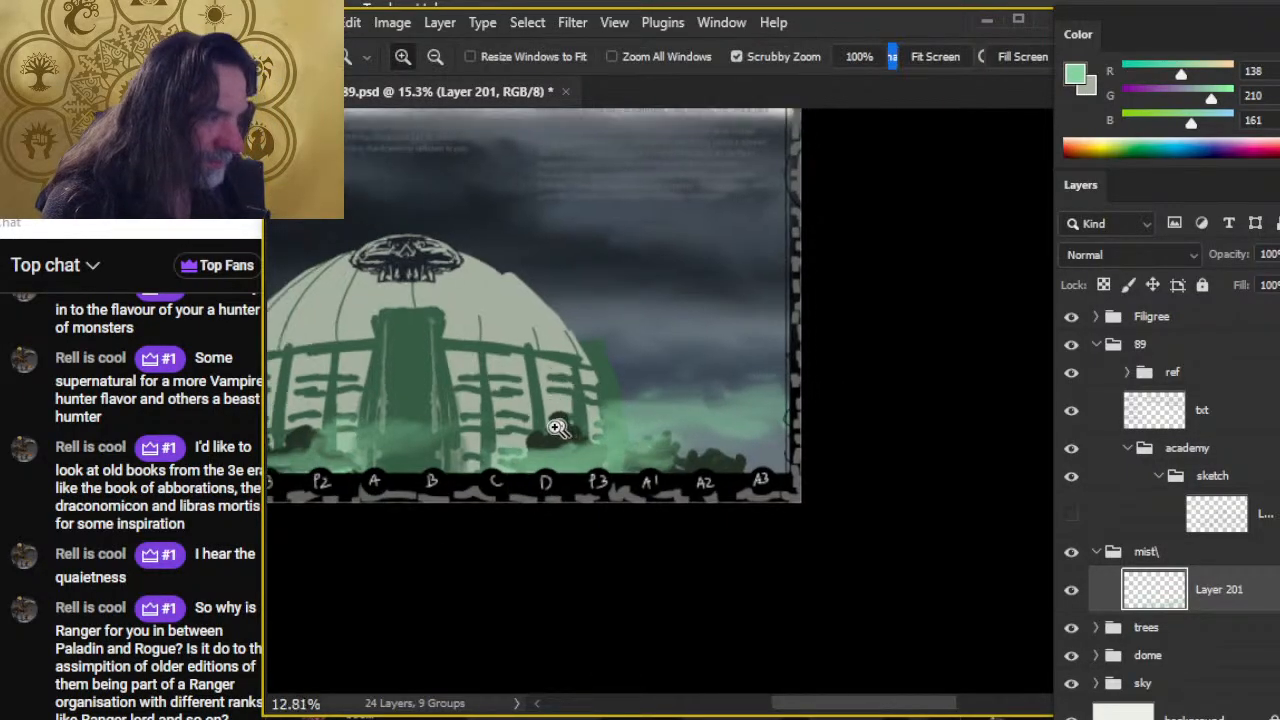
{"action": "left_click", "coordinate": [620, 488], "text": "alt"}
{"action": "left_click", "coordinate": [845, 495], "text": "alt"}
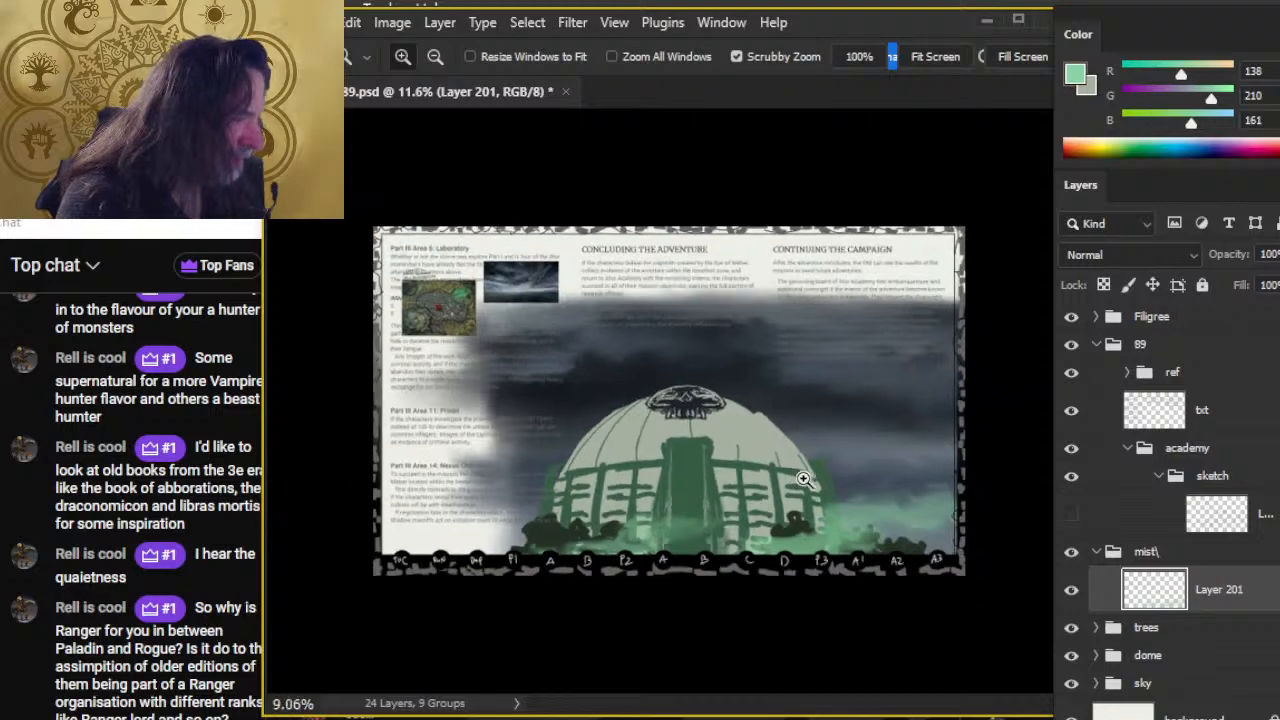
Smudge the green mist on Layer 201 at 70% strength across the right-hand trees and along the dome's base.
{"action": "left_click_drag", "start_coordinate": [822, 512], "coordinate": [915, 512]}
{"action": "left_click_drag", "start_coordinate": [847, 495], "coordinate": [669, 400]}
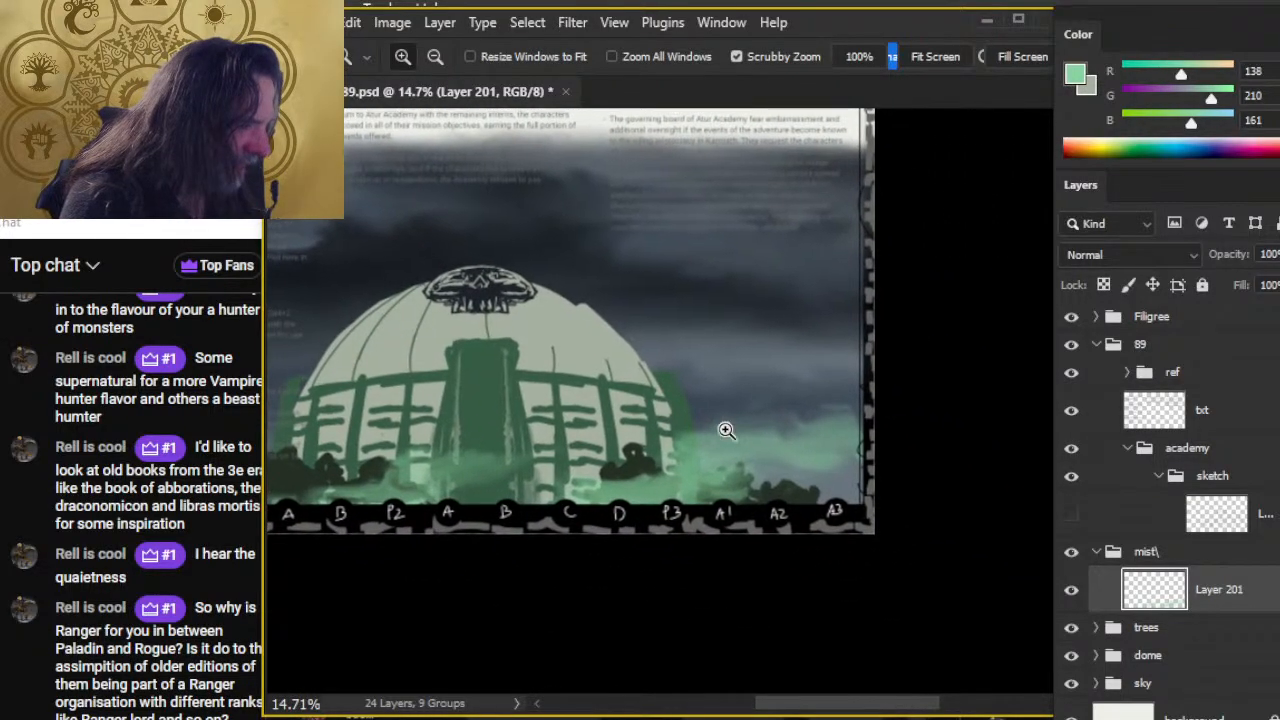
{"action": "key", "text": "r"}
{"action": "mouse_move", "coordinate": [700, 480]}
{"action": "left_mouse_down"}
{"action": "mouse_move", "coordinate": [660, 457]}
{"action": "mouse_move", "coordinate": [693, 431]}
{"action": "mouse_move", "coordinate": [732, 464]}
{"action": "mouse_move", "coordinate": [689, 484]}
{"action": "mouse_move", "coordinate": [662, 464]}
{"action": "mouse_move", "coordinate": [752, 452]}
{"action": "mouse_move", "coordinate": [795, 476]}
{"action": "mouse_move", "coordinate": [746, 445]}
{"action": "mouse_move", "coordinate": [751, 461]}
{"action": "mouse_move", "coordinate": [802, 465]}
{"action": "mouse_move", "coordinate": [781, 462]}
{"action": "mouse_move", "coordinate": [810, 422]}
{"action": "mouse_move", "coordinate": [876, 431]}
{"action": "mouse_move", "coordinate": [819, 410]}
{"action": "mouse_move", "coordinate": [833, 424]}
{"action": "mouse_move", "coordinate": [863, 407]}
{"action": "mouse_move", "coordinate": [807, 462]}
{"action": "mouse_move", "coordinate": [899, 434]}
{"action": "mouse_move", "coordinate": [627, 464]}
{"action": "left_mouse_up"}
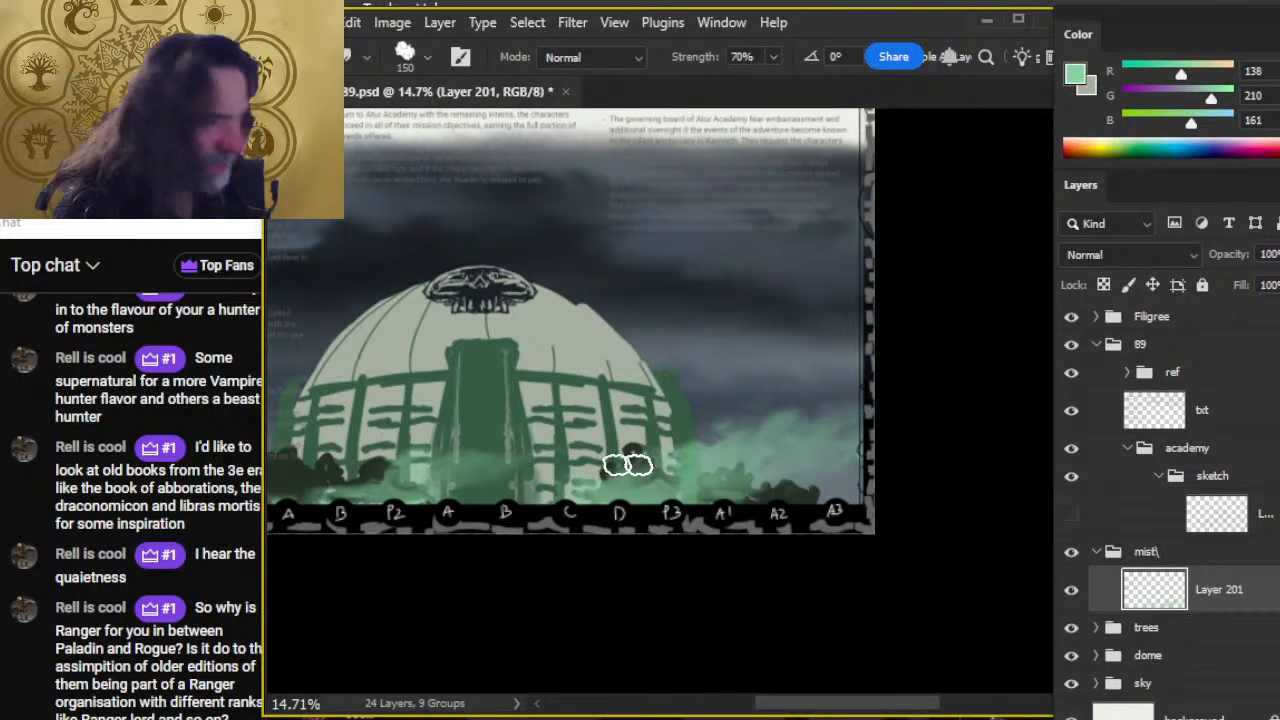
{"action": "mouse_move", "coordinate": [535, 517]}
{"action": "left_mouse_down"}
{"action": "mouse_move", "coordinate": [475, 456]}
{"action": "mouse_move", "coordinate": [451, 461]}
{"action": "mouse_move", "coordinate": [511, 443]}
{"action": "mouse_move", "coordinate": [545, 506]}
{"action": "mouse_move", "coordinate": [477, 479]}
{"action": "mouse_move", "coordinate": [470, 452]}
{"action": "mouse_move", "coordinate": [541, 477]}
{"action": "mouse_move", "coordinate": [458, 473]}
{"action": "mouse_move", "coordinate": [377, 499]}
{"action": "mouse_move", "coordinate": [423, 503]}
{"action": "mouse_move", "coordinate": [467, 469]}
{"action": "mouse_move", "coordinate": [588, 453]}
{"action": "mouse_move", "coordinate": [510, 501]}
{"action": "mouse_move", "coordinate": [587, 438]}
{"action": "mouse_move", "coordinate": [474, 470]}
{"action": "left_mouse_up"}
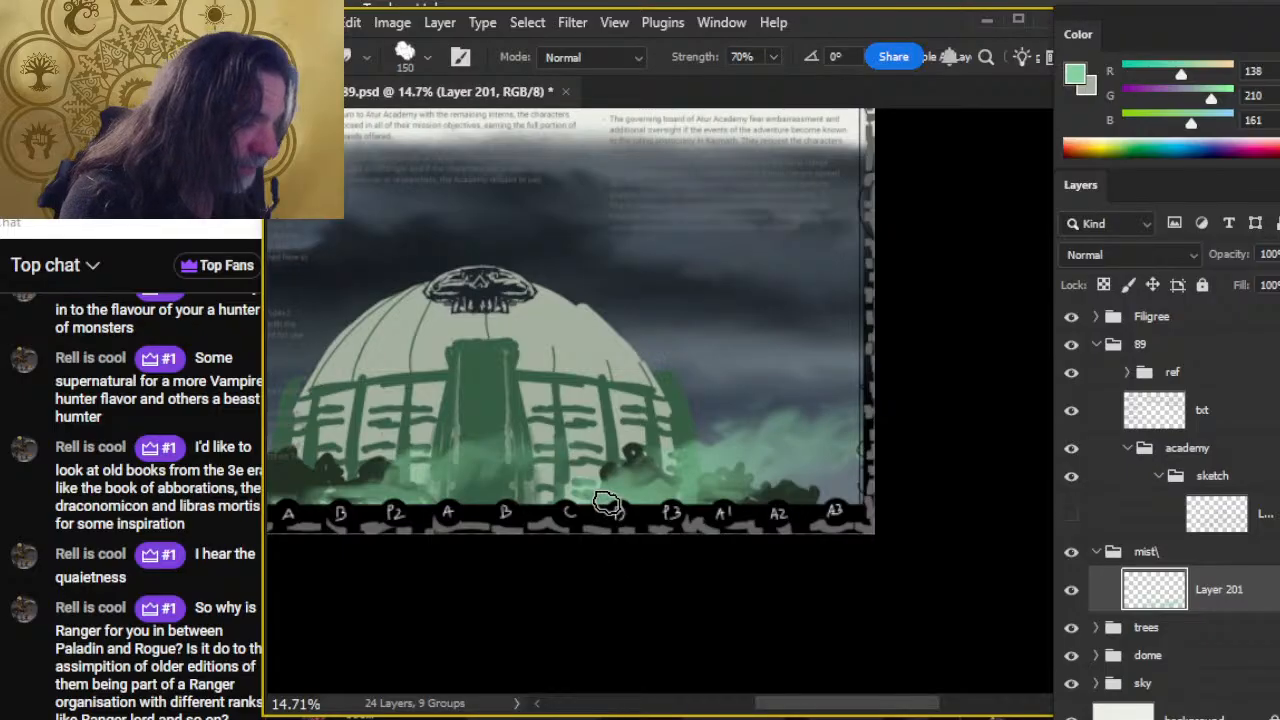
{"action": "mouse_move", "coordinate": [686, 486]}
{"action": "left_mouse_down"}
{"action": "mouse_move", "coordinate": [746, 473]}
{"action": "mouse_move", "coordinate": [721, 451]}
{"action": "mouse_move", "coordinate": [762, 429]}
{"action": "mouse_move", "coordinate": [832, 451]}
{"action": "mouse_move", "coordinate": [794, 448]}
{"action": "mouse_move", "coordinate": [889, 431]}
{"action": "mouse_move", "coordinate": [827, 391]}
{"action": "mouse_move", "coordinate": [869, 421]}
{"action": "mouse_move", "coordinate": [726, 442]}
{"action": "mouse_move", "coordinate": [755, 459]}
{"action": "mouse_move", "coordinate": [724, 415]}
{"action": "mouse_move", "coordinate": [825, 509]}
{"action": "mouse_move", "coordinate": [830, 404]}
{"action": "mouse_move", "coordinate": [855, 472]}
{"action": "mouse_move", "coordinate": [889, 434]}
{"action": "mouse_move", "coordinate": [771, 461]}
{"action": "mouse_move", "coordinate": [820, 453]}
{"action": "mouse_move", "coordinate": [806, 475]}
{"action": "mouse_move", "coordinate": [723, 518]}
{"action": "mouse_move", "coordinate": [719, 493]}
{"action": "mouse_move", "coordinate": [670, 543]}
{"action": "mouse_move", "coordinate": [713, 518]}
{"action": "mouse_move", "coordinate": [770, 518]}
{"action": "mouse_move", "coordinate": [740, 505]}
{"action": "mouse_move", "coordinate": [815, 462]}
{"action": "mouse_move", "coordinate": [862, 483]}
{"action": "mouse_move", "coordinate": [821, 502]}
{"action": "mouse_move", "coordinate": [881, 462]}
{"action": "mouse_move", "coordinate": [852, 510]}
{"action": "mouse_move", "coordinate": [892, 474]}
{"action": "mouse_move", "coordinate": [816, 443]}
{"action": "mouse_move", "coordinate": [898, 457]}
{"action": "mouse_move", "coordinate": [824, 488]}
{"action": "mouse_move", "coordinate": [850, 426]}
{"action": "mouse_move", "coordinate": [768, 468]}
{"action": "mouse_move", "coordinate": [753, 425]}
{"action": "mouse_move", "coordinate": [781, 458]}
{"action": "mouse_move", "coordinate": [771, 415]}
{"action": "mouse_move", "coordinate": [837, 418]}
{"action": "mouse_move", "coordinate": [841, 441]}
{"action": "mouse_move", "coordinate": [856, 415]}
{"action": "mouse_move", "coordinate": [847, 426]}
{"action": "mouse_move", "coordinate": [884, 418]}
{"action": "mouse_move", "coordinate": [830, 420]}
{"action": "mouse_move", "coordinate": [850, 442]}
{"action": "mouse_move", "coordinate": [836, 400]}
{"action": "mouse_move", "coordinate": [919, 403]}
{"action": "left_mouse_up"}
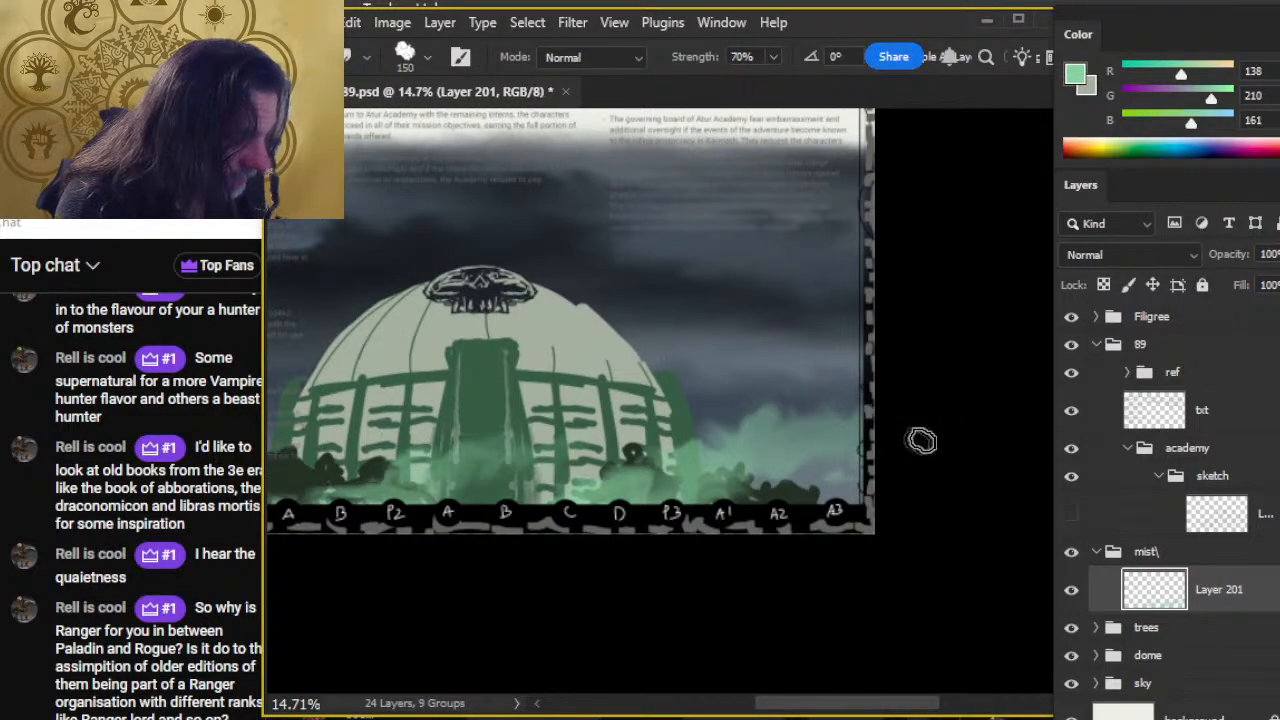
{"action": "key", "text": "ctrl+space"}
{"action": "mouse_move", "coordinate": [625, 493]}
{"action": "left_mouse_down"}
{"action": "mouse_move", "coordinate": [611, 405]}
{"action": "mouse_move", "coordinate": [622, 433]}
{"action": "left_mouse_up"}
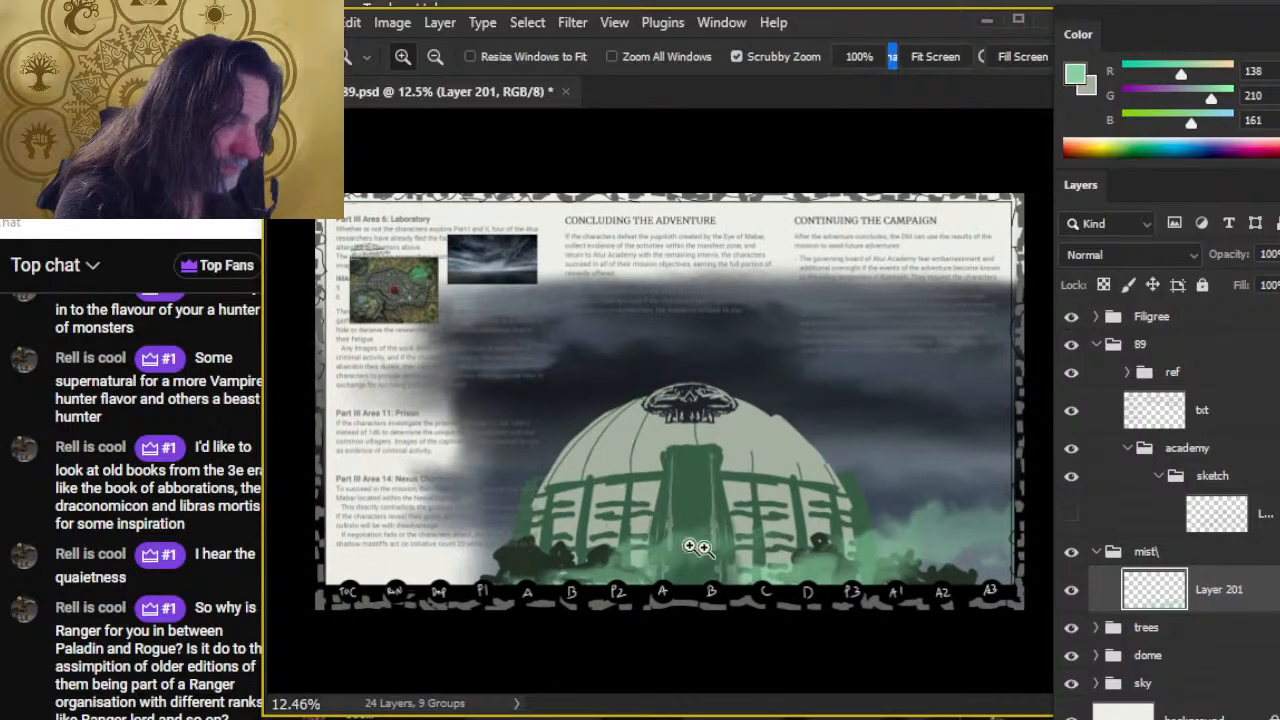
Select the trees and dome groups together and move them slightly to the right on the page.
{"action": "left_click", "coordinate": [1195, 711]}
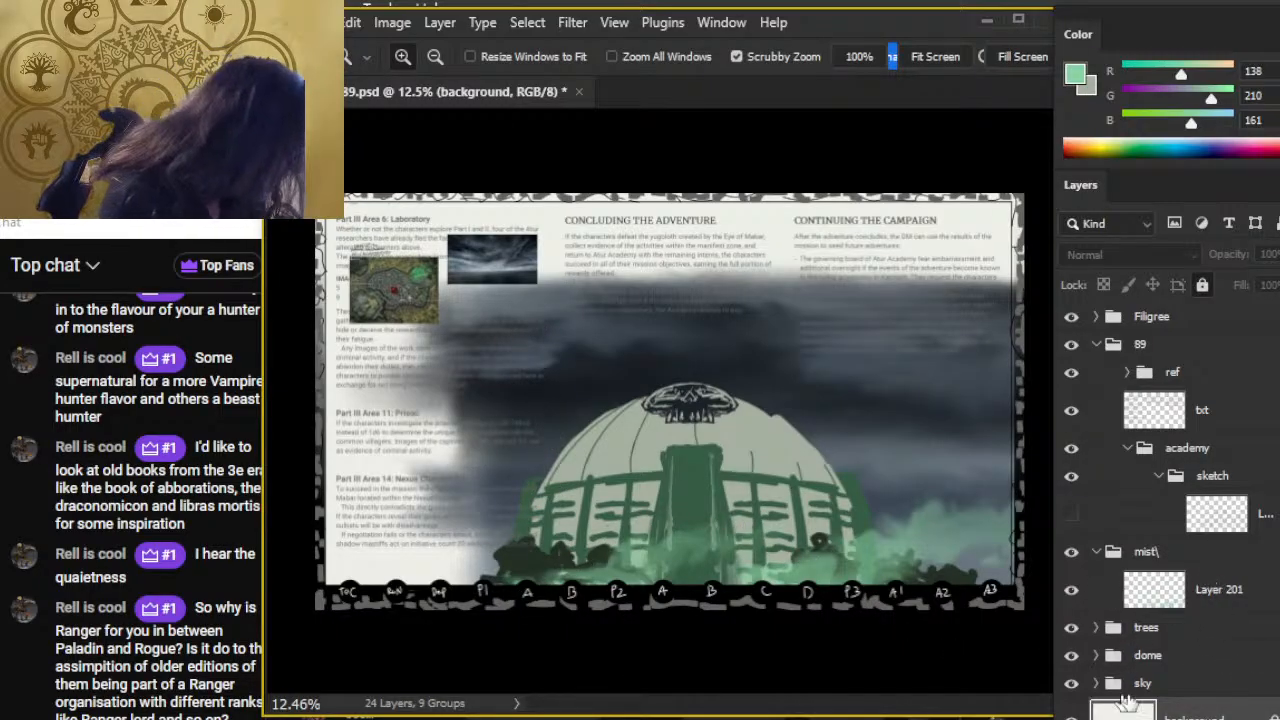
{"action": "left_click", "coordinate": [1178, 668]}
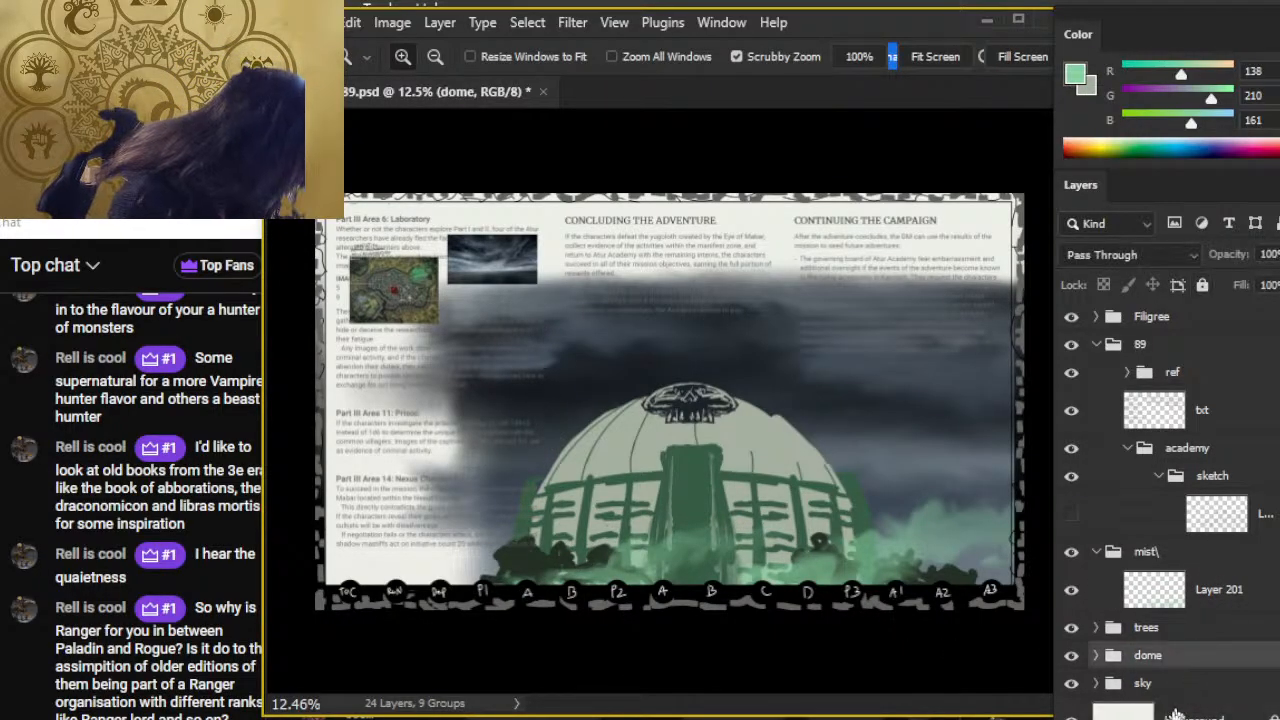
{"action": "left_click", "coordinate": [1190, 630], "text": "shift"}
{"action": "key", "text": "v"}
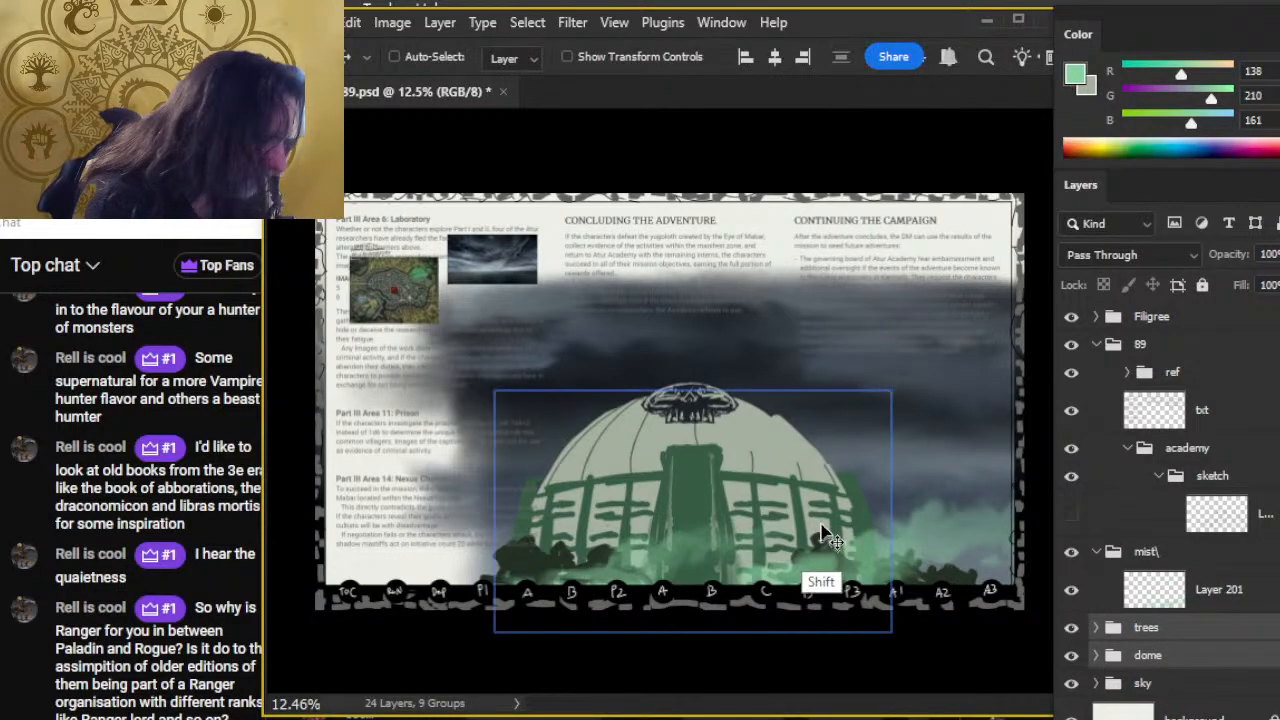
{"action": "mouse_move", "coordinate": [820, 537]}
{"action": "left_mouse_down"}
{"action": "mouse_move", "coordinate": [864, 528]}
{"action": "mouse_move", "coordinate": [850, 545]}
{"action": "mouse_move", "coordinate": [843, 523]}
{"action": "mouse_move", "coordinate": [831, 543]}
{"action": "left_mouse_up"}
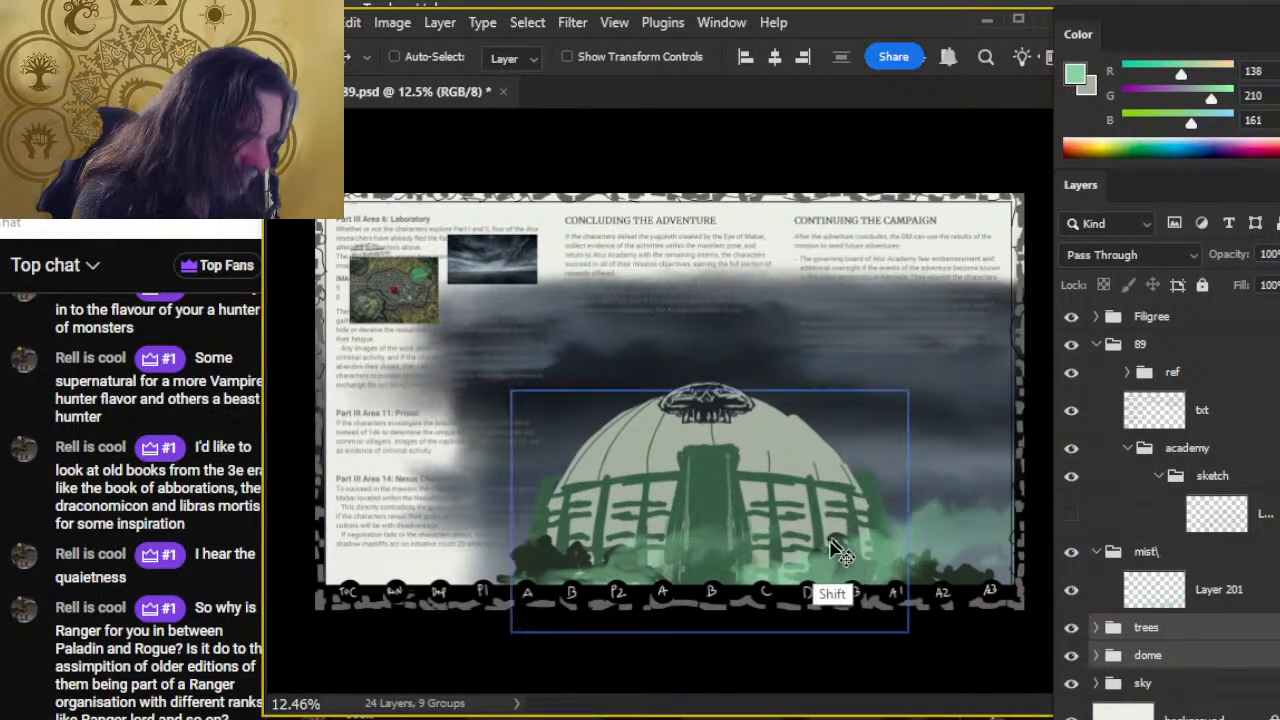
Move the trees and dome groups a little further right and slightly up, judging their placement against the whole page.
{"action": "key", "text": "z"}
{"action": "left_click_drag", "start_coordinate": [528, 490], "coordinate": [597, 524]}
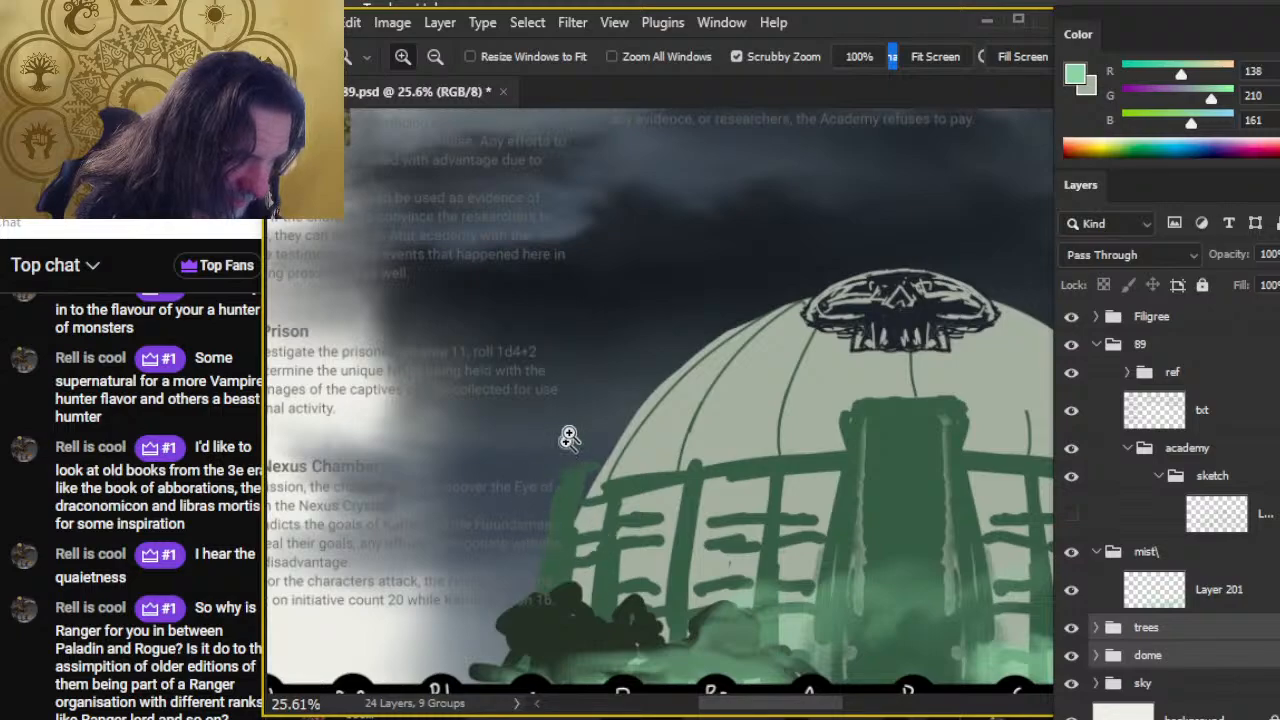
{"action": "left_click_drag", "start_coordinate": [766, 552], "coordinate": [652, 462]}
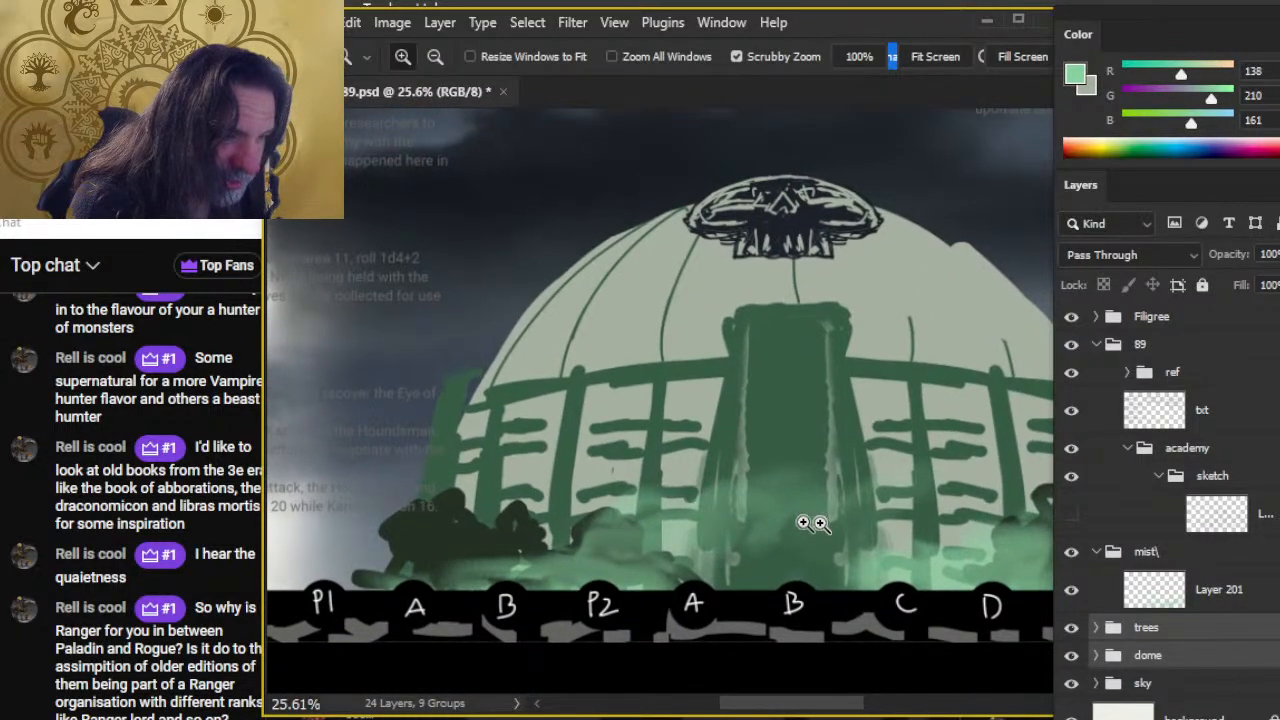
{"action": "left_click_drag", "start_coordinate": [815, 527], "coordinate": [776, 529]}
{"action": "left_click_drag", "start_coordinate": [986, 541], "coordinate": [752, 484]}
{"action": "key", "text": "v"}
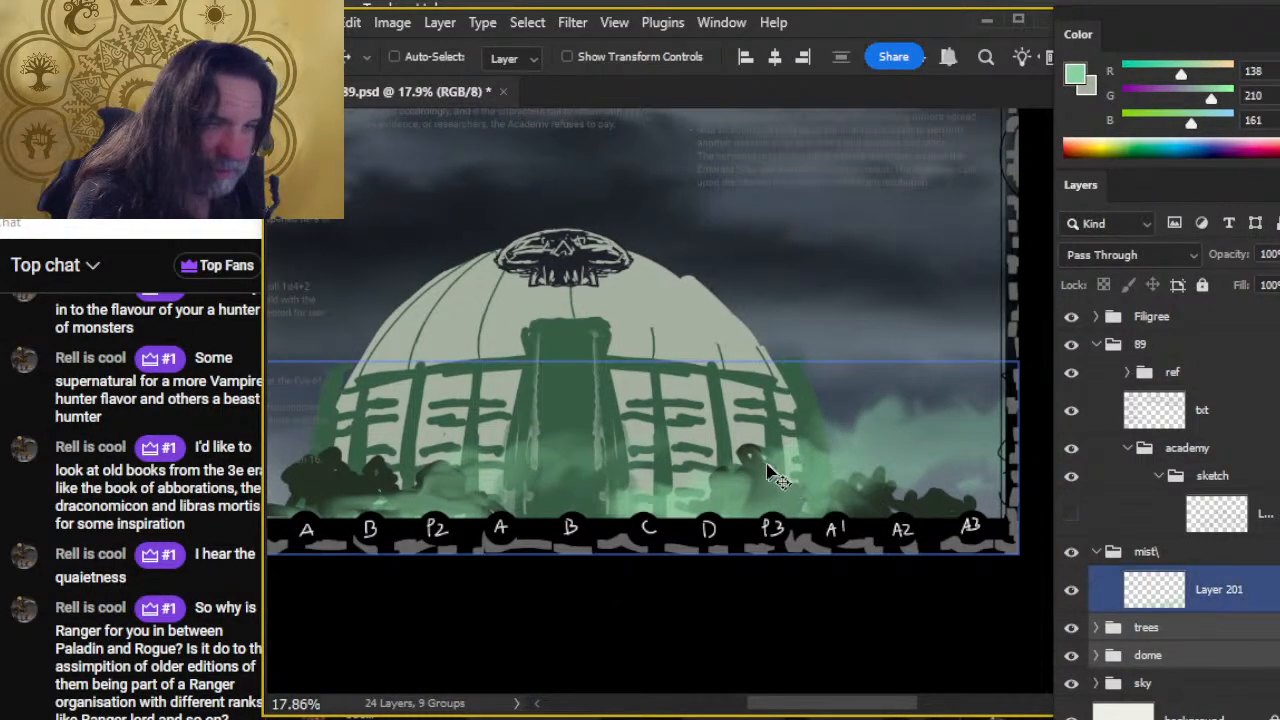
{"action": "left_click_drag", "start_coordinate": [687, 467], "coordinate": [743, 528]}
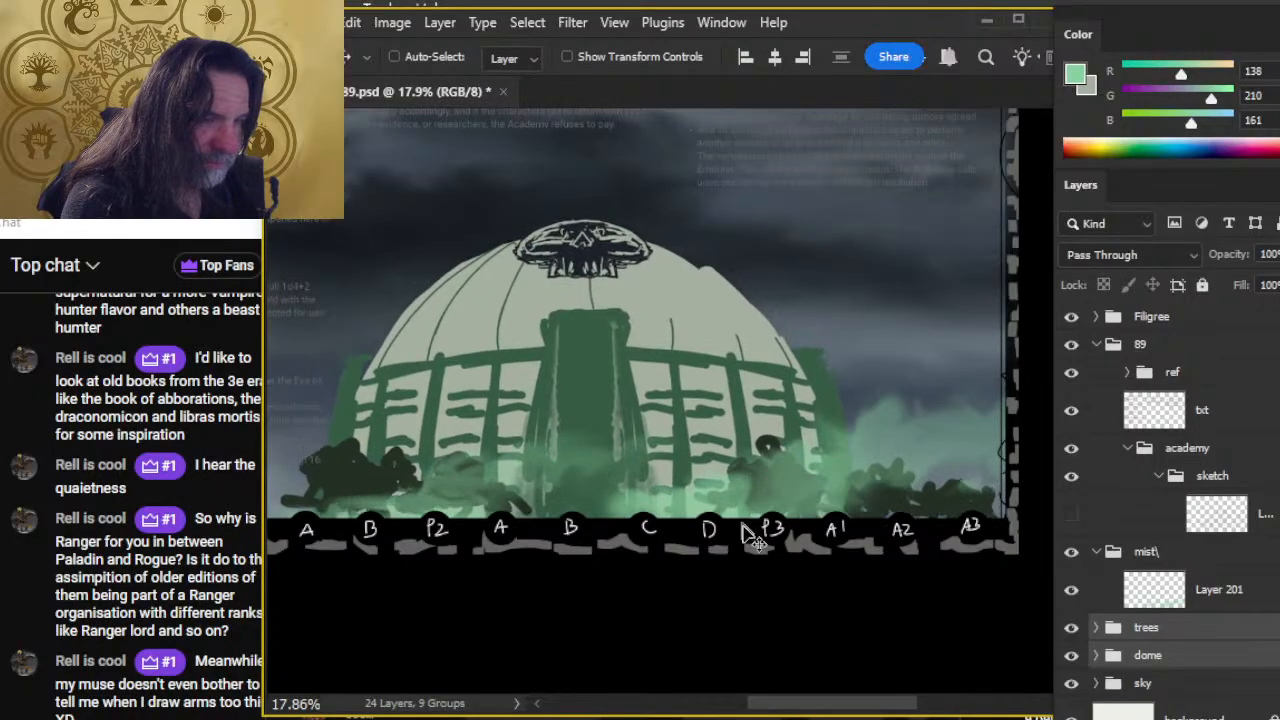
{"action": "key", "text": "z"}
{"action": "left_click_drag", "start_coordinate": [714, 591], "coordinate": [865, 588]}
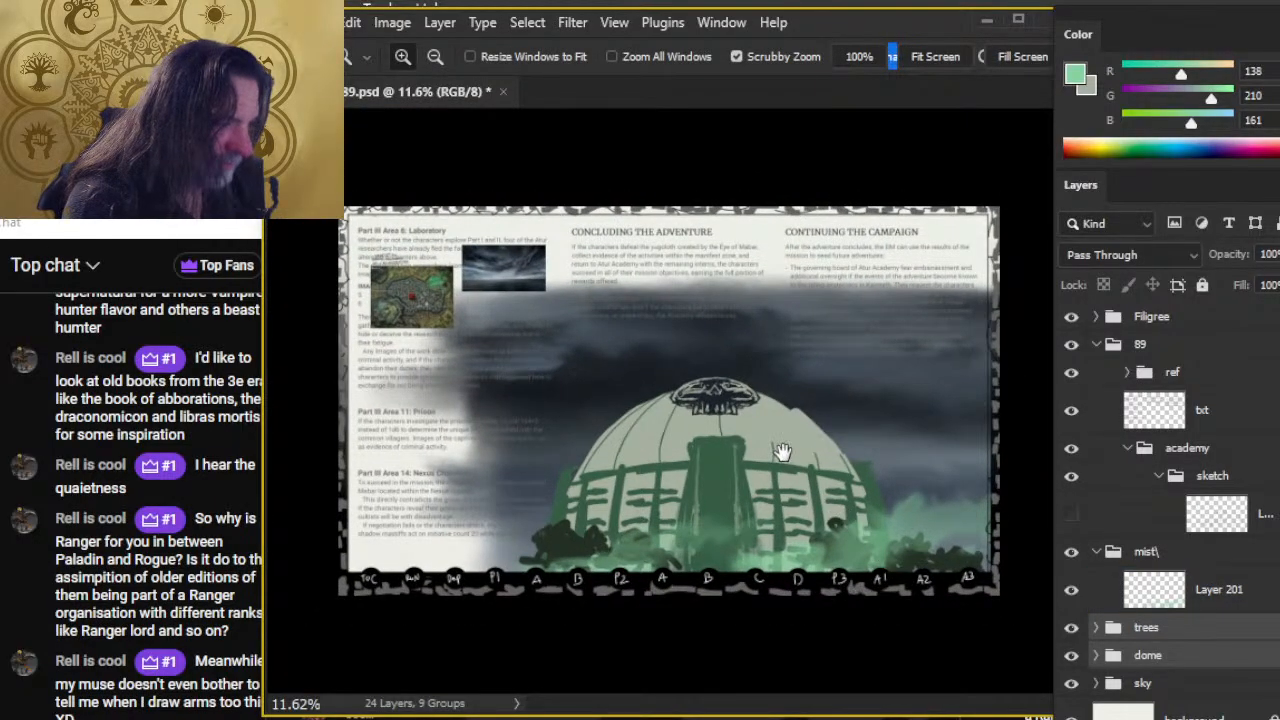
{"action": "key", "text": "v"}
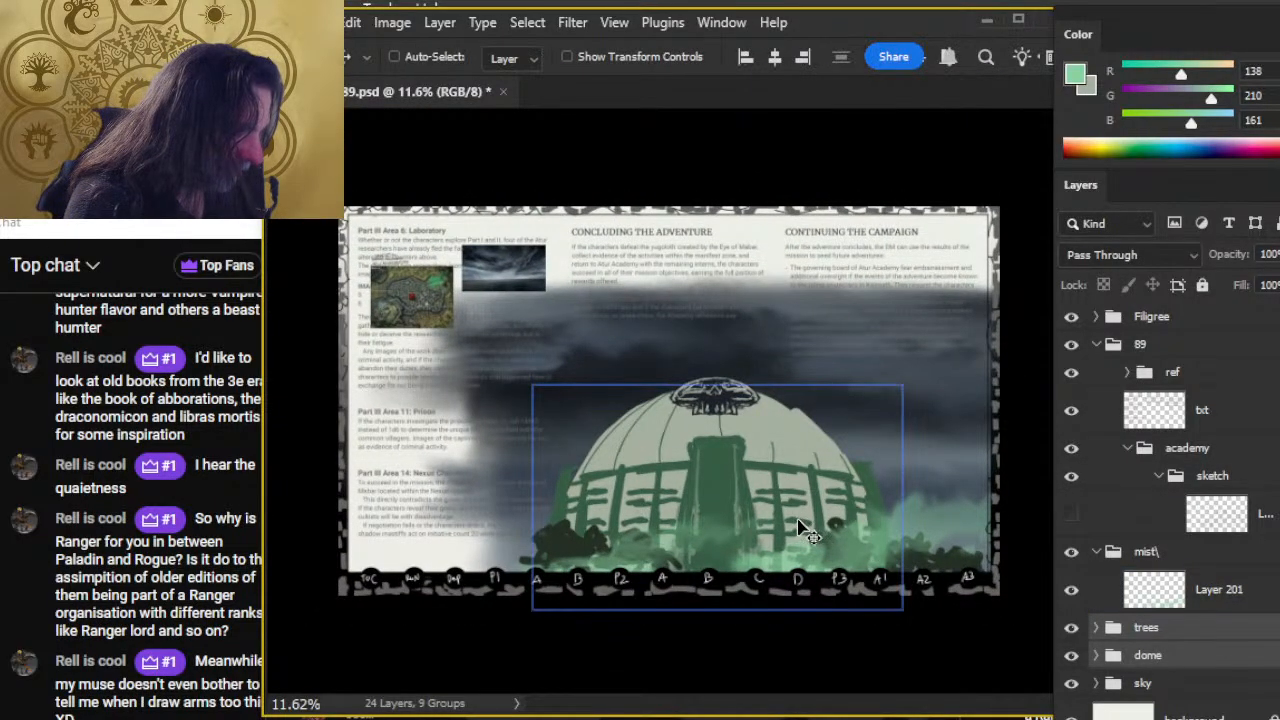
{"action": "left_click_drag", "start_coordinate": [800, 572], "coordinate": [815, 600]}
{"action": "key", "text": "z"}
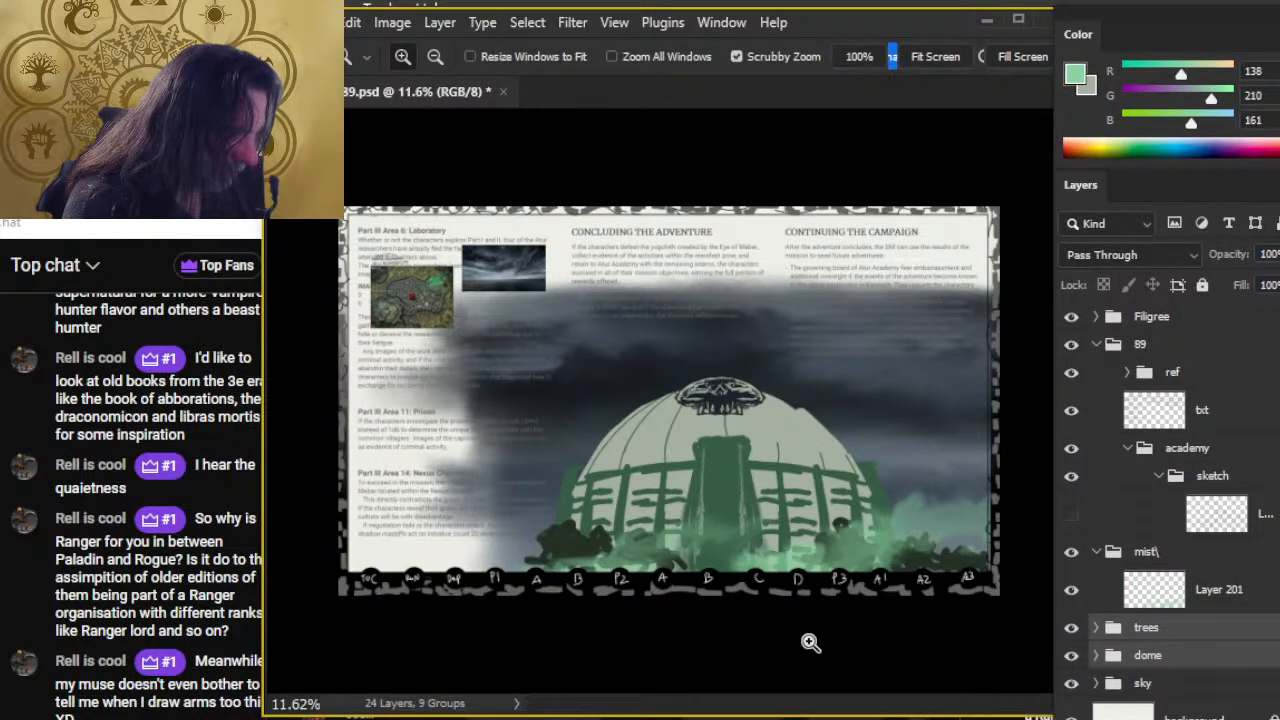
Brush loose pale green mist strokes on Layer 201 over the trees at the dome's left base.
{"action": "key", "text": "b"}
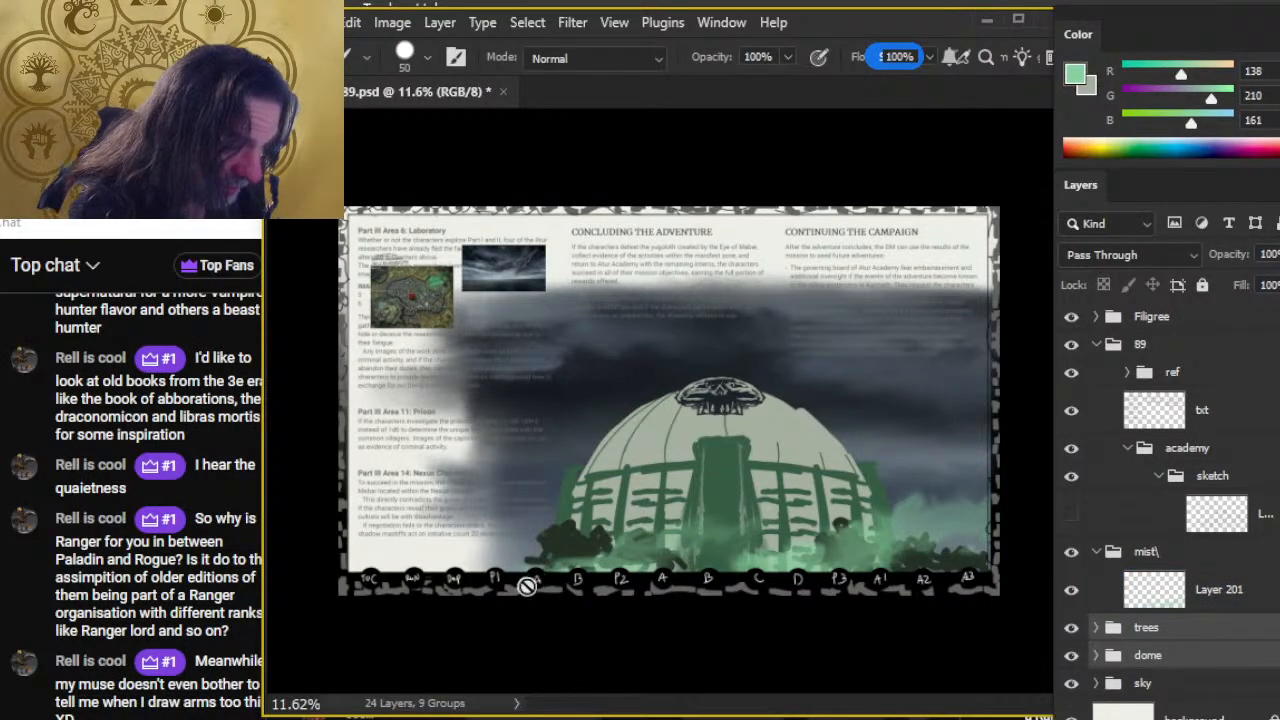
{"action": "left_click", "coordinate": [1240, 604]}
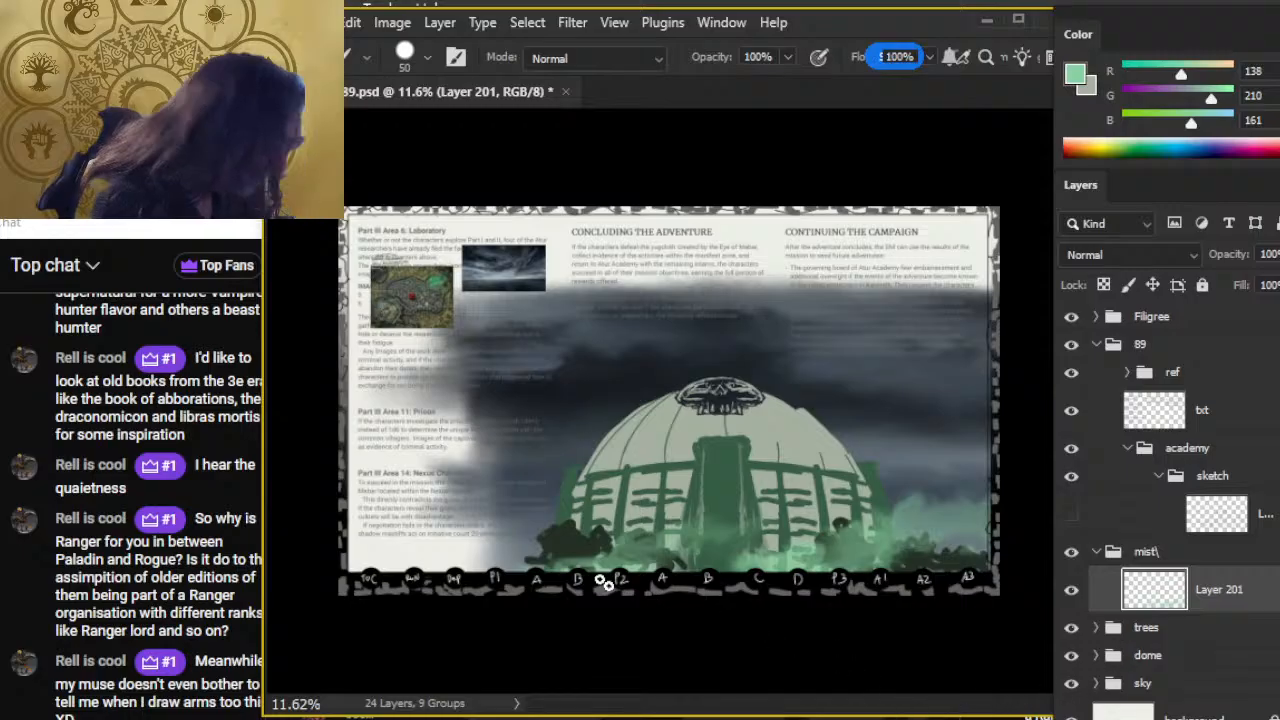
{"action": "left_click_drag", "start_coordinate": [540, 552], "coordinate": [557, 567]}
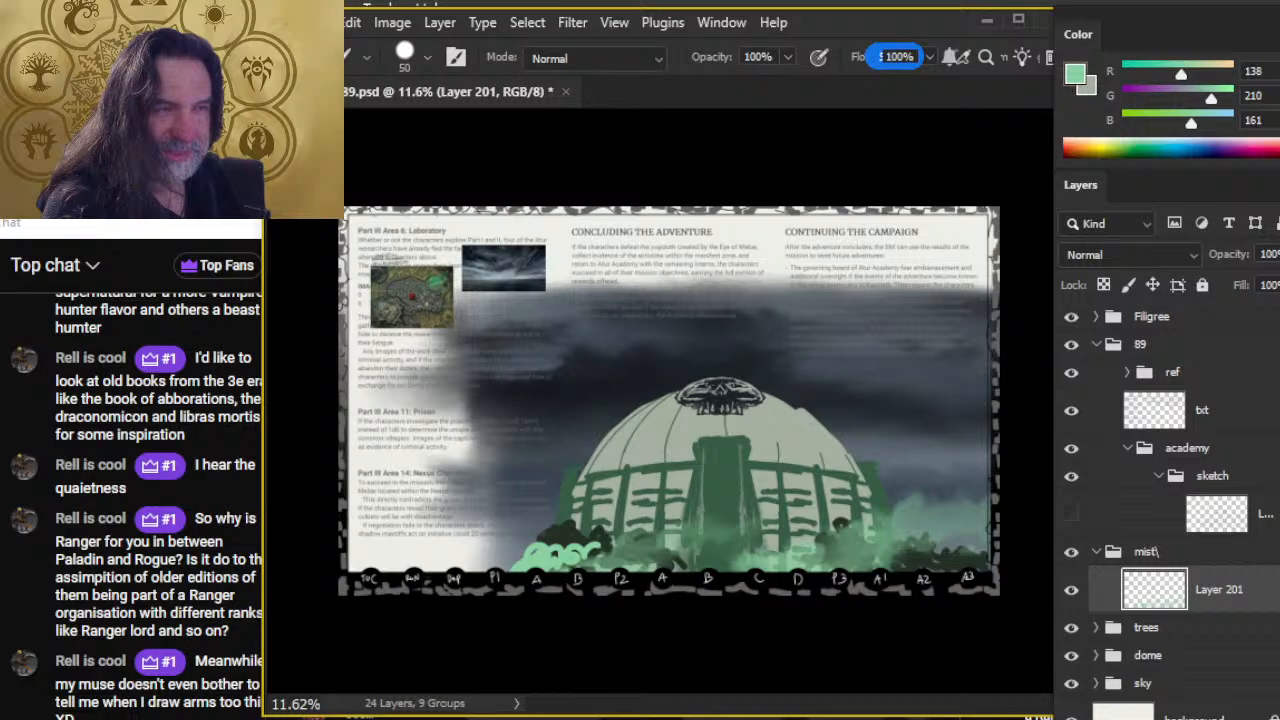
Check the stream page on YouTube, return to Photoshop and adjust the window's width beside the chat.
{"action": "key", "text": "alt+Tab"}
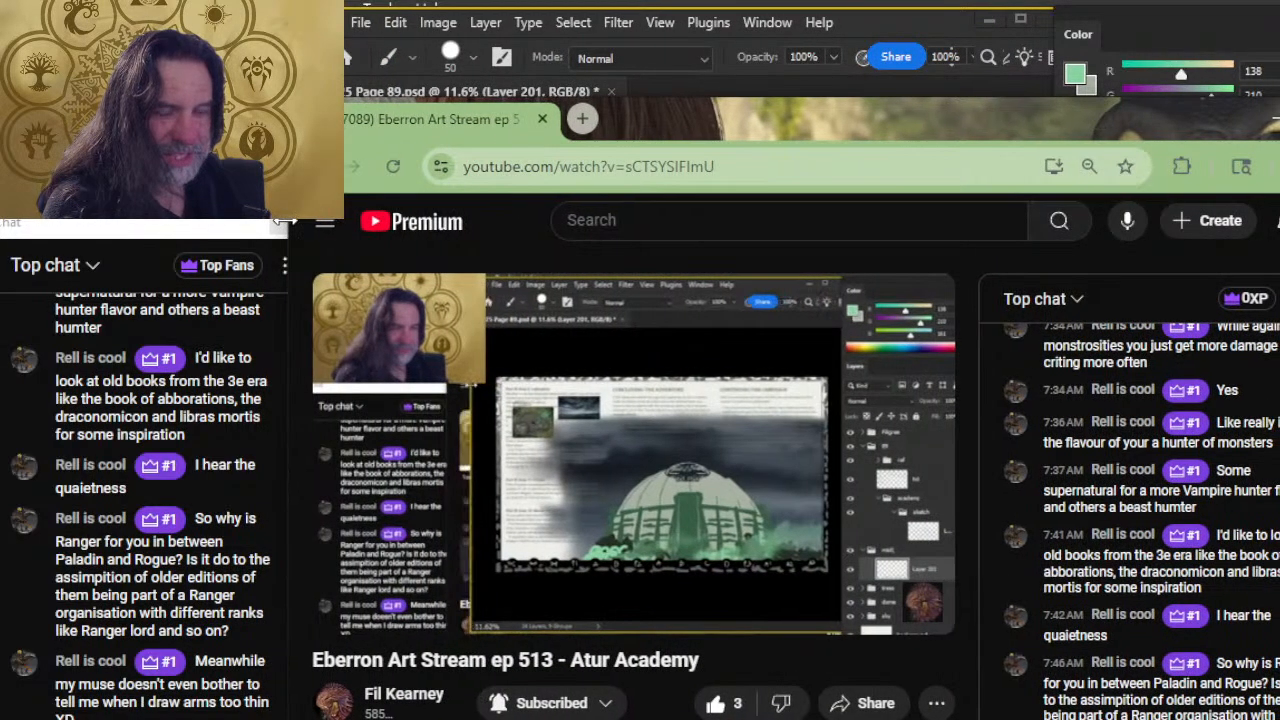
{"action": "key", "text": "alt+Tab"}
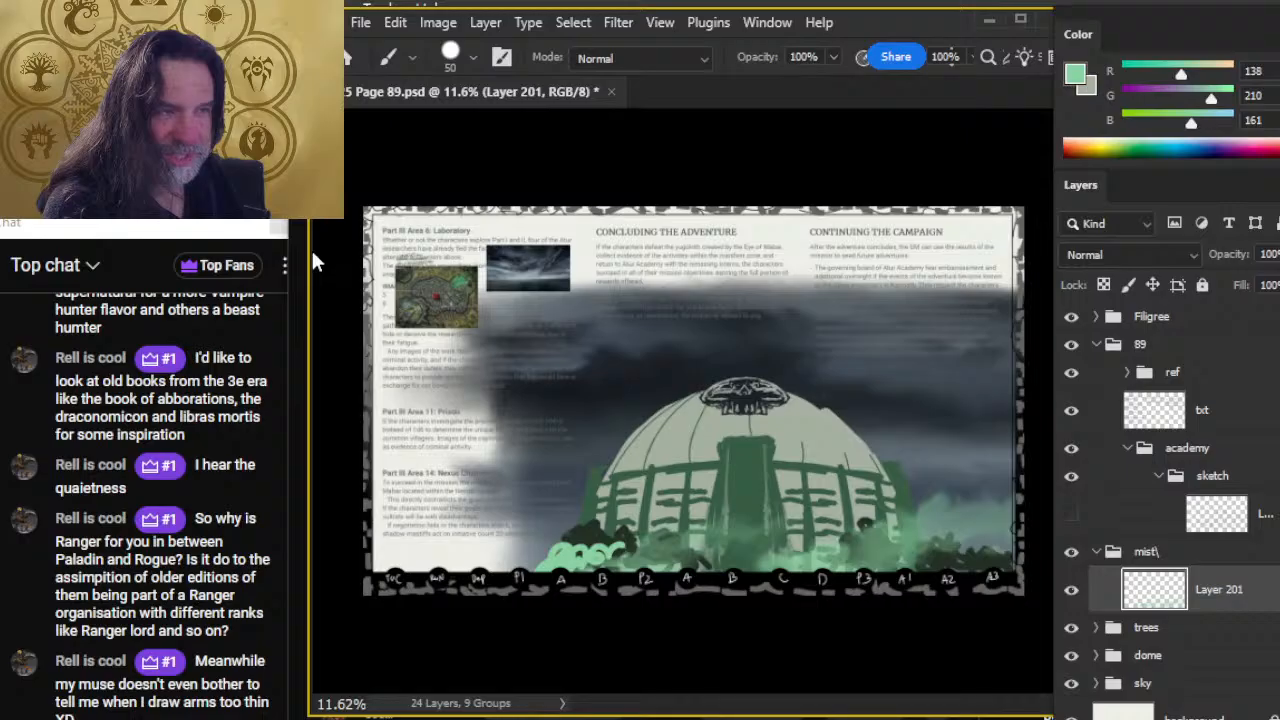
{"action": "left_click_drag", "start_coordinate": [309, 249], "coordinate": [286, 247]}
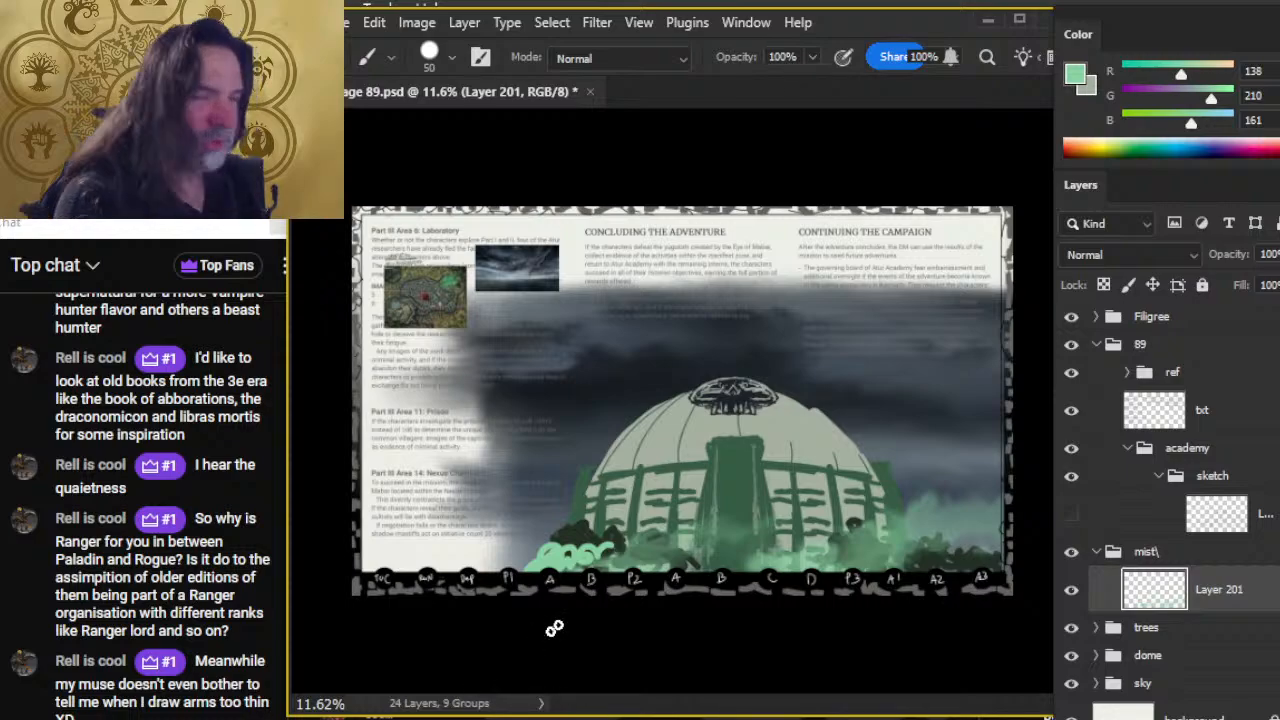
Check Layer 201's visibility and smudge its left green strokes at 70% strength into soft mist over the left trees.
{"action": "key", "text": "z"}
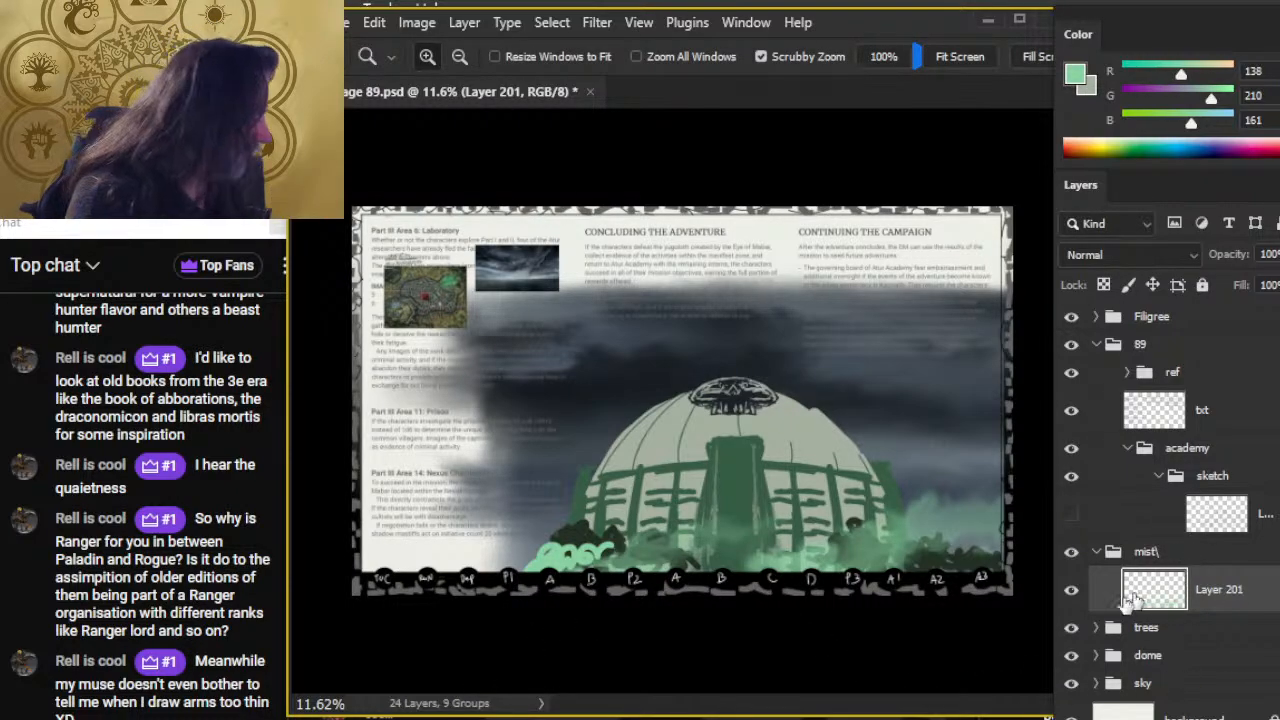
{"action": "left_click", "coordinate": [1071, 592]}
{"action": "left_click", "coordinate": [1071, 592]}
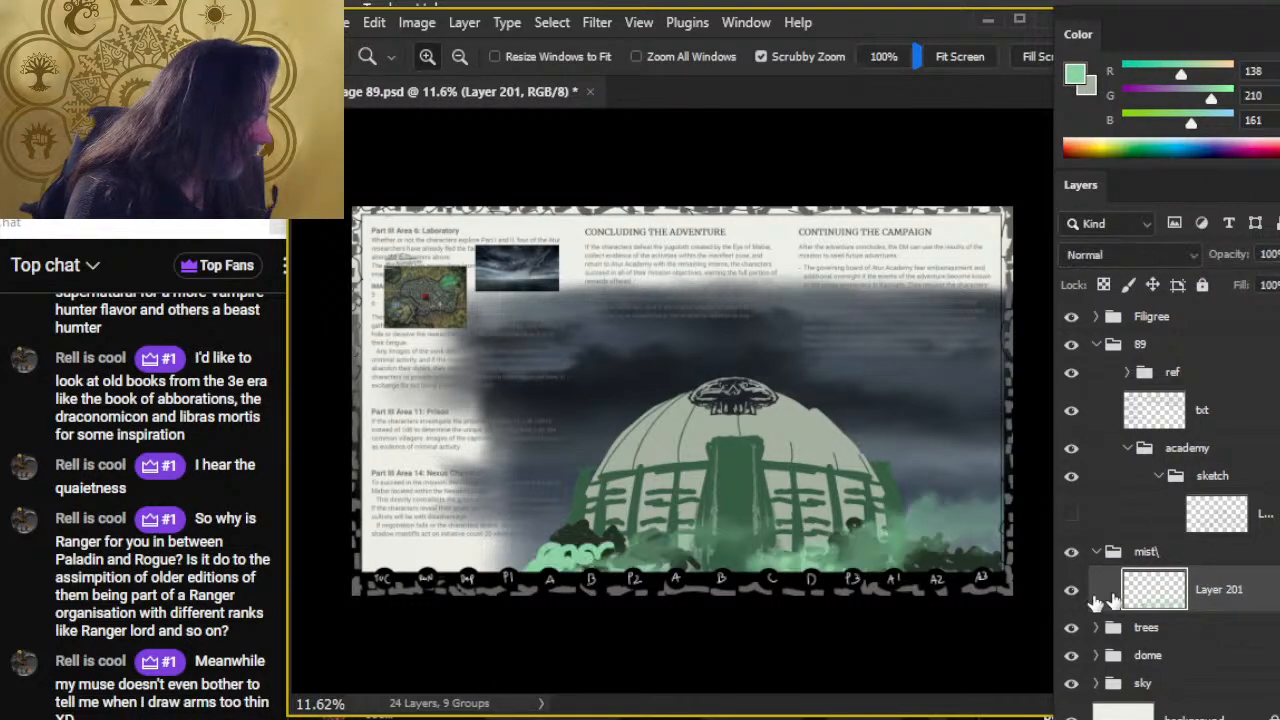
{"action": "left_click", "coordinate": [557, 643]}
{"action": "key", "text": "r"}
{"action": "mouse_move", "coordinate": [570, 535]}
{"action": "left_mouse_down"}
{"action": "mouse_move", "coordinate": [512, 530]}
{"action": "mouse_move", "coordinate": [467, 566]}
{"action": "mouse_move", "coordinate": [502, 539]}
{"action": "mouse_move", "coordinate": [523, 555]}
{"action": "mouse_move", "coordinate": [545, 518]}
{"action": "mouse_move", "coordinate": [592, 504]}
{"action": "mouse_move", "coordinate": [612, 541]}
{"action": "mouse_move", "coordinate": [652, 515]}
{"action": "left_mouse_up"}
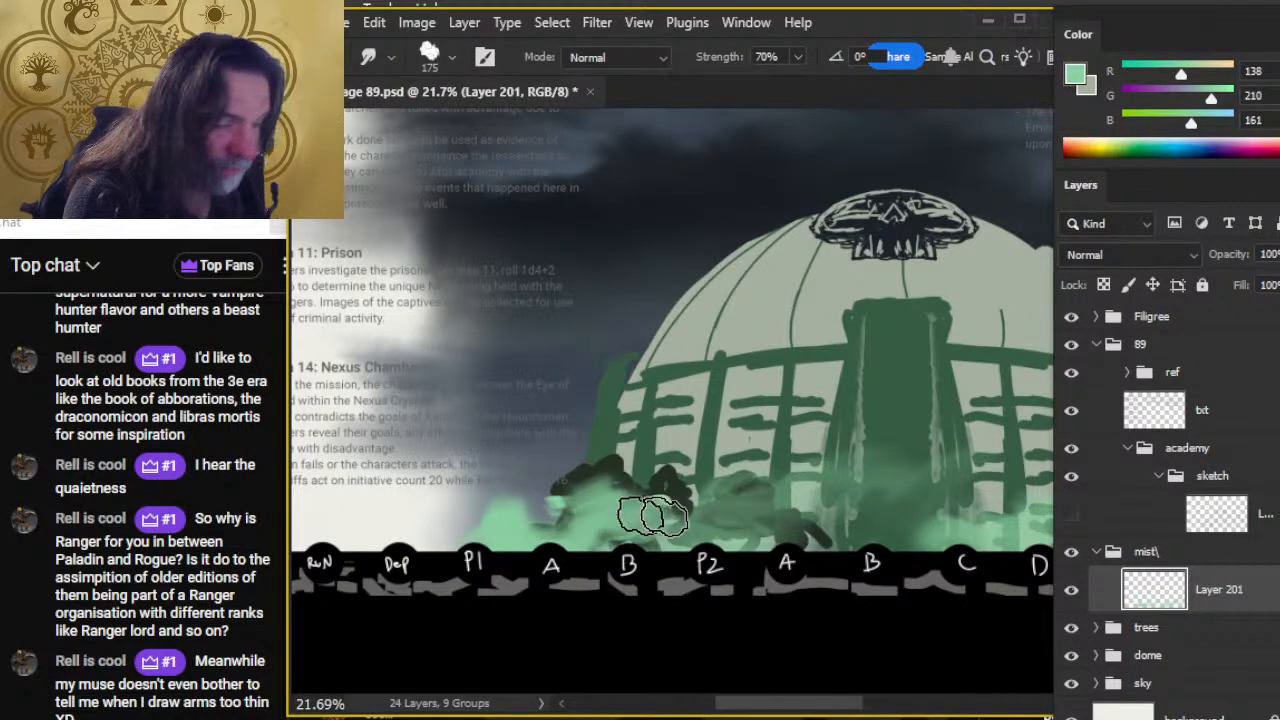
{"action": "mouse_move", "coordinate": [560, 503]}
{"action": "left_mouse_down"}
{"action": "mouse_move", "coordinate": [624, 528]}
{"action": "mouse_move", "coordinate": [608, 550]}
{"action": "mouse_move", "coordinate": [678, 523]}
{"action": "mouse_move", "coordinate": [653, 535]}
{"action": "mouse_move", "coordinate": [692, 525]}
{"action": "mouse_move", "coordinate": [754, 543]}
{"action": "mouse_move", "coordinate": [677, 455]}
{"action": "mouse_move", "coordinate": [748, 503]}
{"action": "mouse_move", "coordinate": [713, 453]}
{"action": "mouse_move", "coordinate": [787, 482]}
{"action": "mouse_move", "coordinate": [734, 485]}
{"action": "mouse_move", "coordinate": [769, 489]}
{"action": "left_mouse_up"}
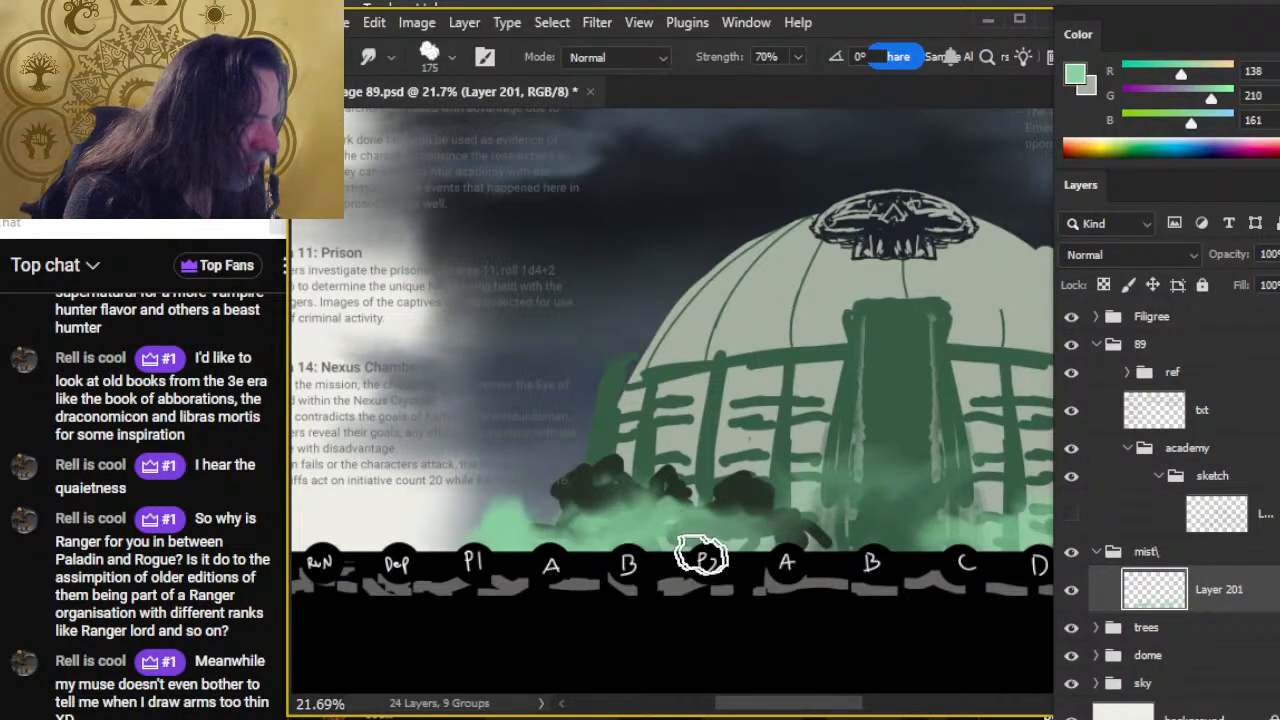
{"action": "mouse_move", "coordinate": [703, 555]}
{"action": "left_mouse_down"}
{"action": "mouse_move", "coordinate": [761, 519]}
{"action": "mouse_move", "coordinate": [746, 558]}
{"action": "mouse_move", "coordinate": [627, 561]}
{"action": "mouse_move", "coordinate": [655, 541]}
{"action": "mouse_move", "coordinate": [687, 561]}
{"action": "mouse_move", "coordinate": [706, 511]}
{"action": "mouse_move", "coordinate": [666, 546]}
{"action": "mouse_move", "coordinate": [706, 500]}
{"action": "mouse_move", "coordinate": [762, 493]}
{"action": "mouse_move", "coordinate": [724, 473]}
{"action": "mouse_move", "coordinate": [720, 571]}
{"action": "left_mouse_up"}
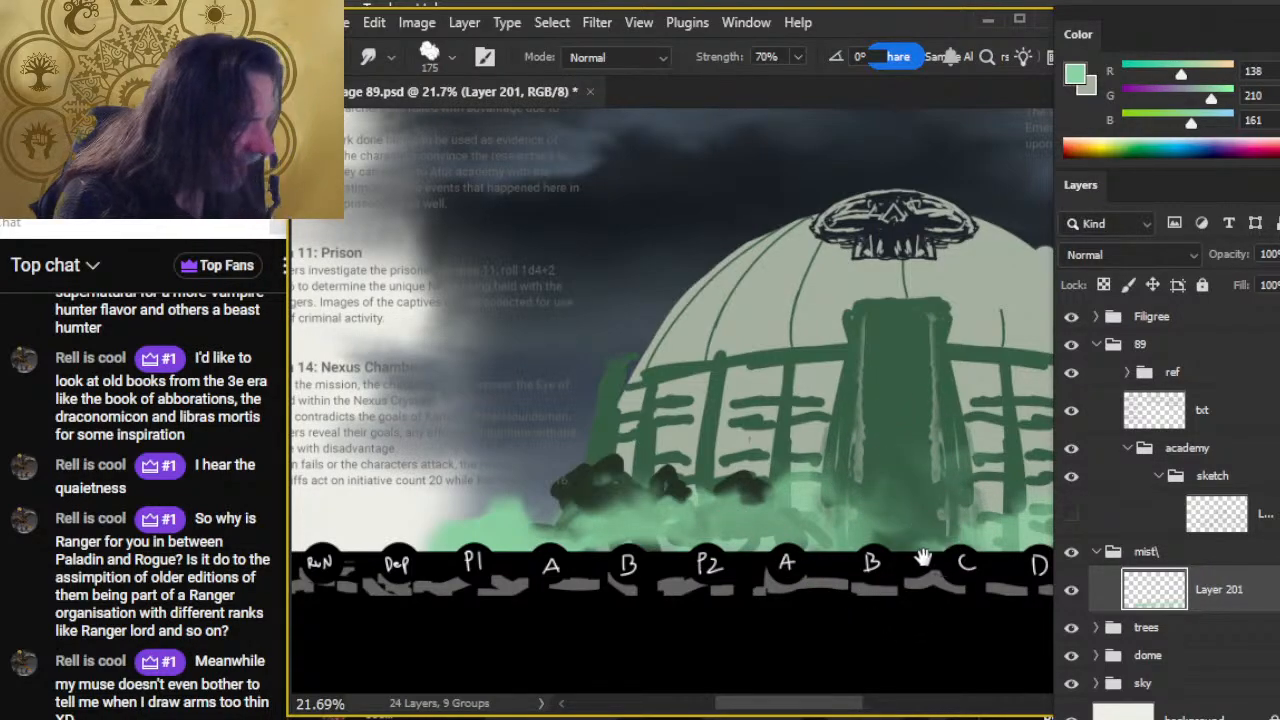
Add pale green to the mist right of the dome's central entrance and smudge it into soft wisps along the base.
{"action": "left_click_drag", "start_coordinate": [923, 557], "coordinate": [684, 513]}
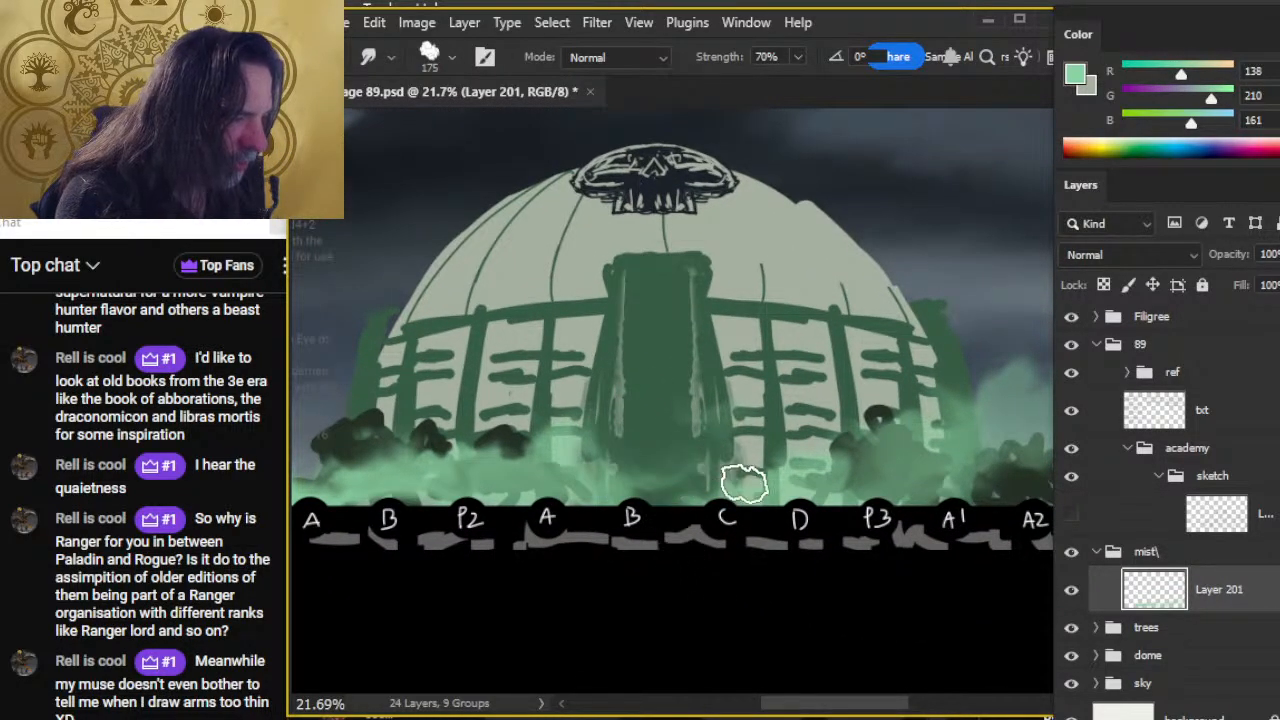
{"action": "left_click_drag", "start_coordinate": [826, 526], "coordinate": [754, 527]}
{"action": "key", "text": "b"}
{"action": "key", "text": "r"}
{"action": "mouse_move", "coordinate": [741, 473]}
{"action": "left_mouse_down"}
{"action": "mouse_move", "coordinate": [661, 454]}
{"action": "mouse_move", "coordinate": [758, 457]}
{"action": "mouse_move", "coordinate": [749, 482]}
{"action": "mouse_move", "coordinate": [765, 416]}
{"action": "mouse_move", "coordinate": [839, 458]}
{"action": "mouse_move", "coordinate": [735, 472]}
{"action": "mouse_move", "coordinate": [777, 471]}
{"action": "mouse_move", "coordinate": [674, 435]}
{"action": "mouse_move", "coordinate": [756, 530]}
{"action": "mouse_move", "coordinate": [737, 515]}
{"action": "mouse_move", "coordinate": [815, 460]}
{"action": "mouse_move", "coordinate": [825, 413]}
{"action": "mouse_move", "coordinate": [771, 446]}
{"action": "mouse_move", "coordinate": [853, 488]}
{"action": "mouse_move", "coordinate": [743, 497]}
{"action": "mouse_move", "coordinate": [729, 477]}
{"action": "mouse_move", "coordinate": [790, 488]}
{"action": "mouse_move", "coordinate": [675, 347]}
{"action": "mouse_move", "coordinate": [586, 370]}
{"action": "mouse_move", "coordinate": [711, 300]}
{"action": "mouse_move", "coordinate": [639, 395]}
{"action": "mouse_move", "coordinate": [636, 326]}
{"action": "mouse_move", "coordinate": [571, 391]}
{"action": "mouse_move", "coordinate": [603, 375]}
{"action": "mouse_move", "coordinate": [590, 362]}
{"action": "mouse_move", "coordinate": [628, 375]}
{"action": "mouse_move", "coordinate": [602, 400]}
{"action": "mouse_move", "coordinate": [805, 304]}
{"action": "left_mouse_up"}
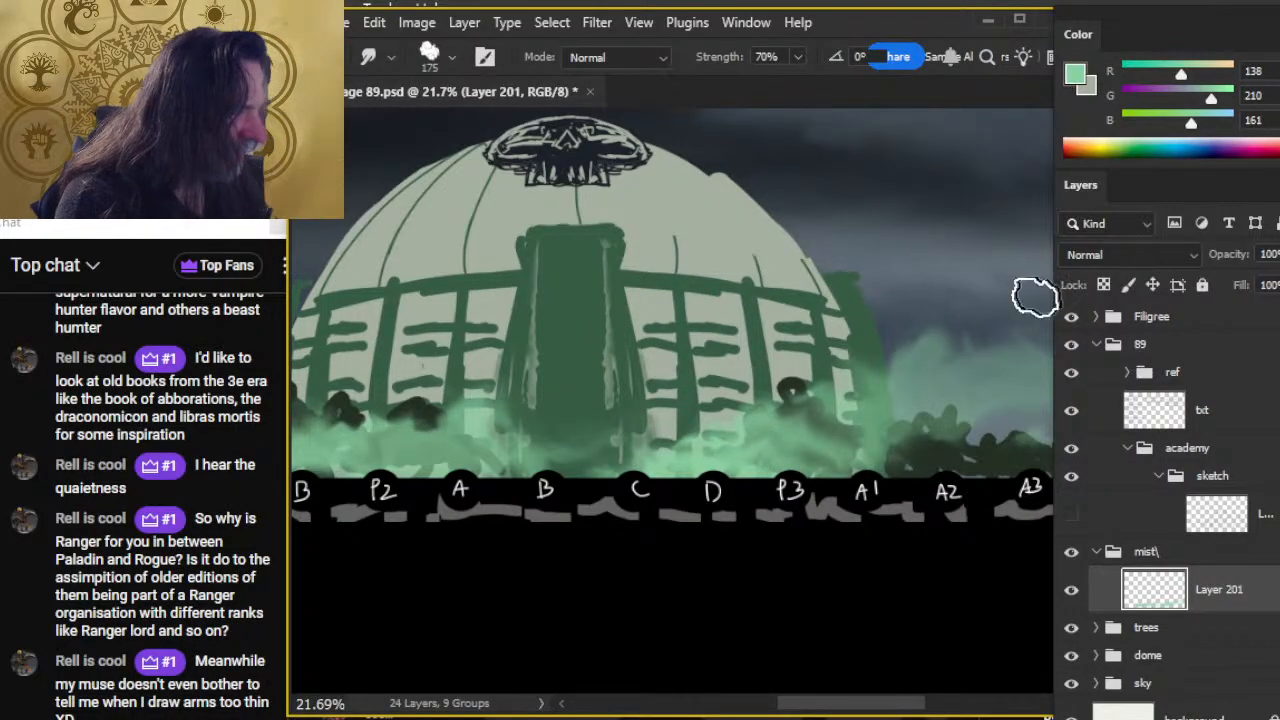
Brush more pale green mist over the trees right of the dome and smudge it out toward the page edge.
{"action": "scroll", "coordinate": [827, 474], "scroll_direction": "right", "scroll_amount": 3}
{"action": "key", "text": "b"}
{"action": "mouse_move", "coordinate": [712, 438]}
{"action": "left_mouse_down"}
{"action": "mouse_move", "coordinate": [671, 464]}
{"action": "mouse_move", "coordinate": [721, 406]}
{"action": "mouse_move", "coordinate": [745, 452]}
{"action": "mouse_move", "coordinate": [676, 434]}
{"action": "mouse_move", "coordinate": [781, 392]}
{"action": "mouse_move", "coordinate": [726, 407]}
{"action": "mouse_move", "coordinate": [664, 482]}
{"action": "mouse_move", "coordinate": [693, 469]}
{"action": "mouse_move", "coordinate": [741, 388]}
{"action": "mouse_move", "coordinate": [686, 394]}
{"action": "mouse_move", "coordinate": [803, 406]}
{"action": "mouse_move", "coordinate": [715, 396]}
{"action": "mouse_move", "coordinate": [682, 330]}
{"action": "mouse_move", "coordinate": [839, 315]}
{"action": "mouse_move", "coordinate": [758, 328]}
{"action": "mouse_move", "coordinate": [907, 353]}
{"action": "mouse_move", "coordinate": [663, 478]}
{"action": "mouse_move", "coordinate": [665, 463]}
{"action": "mouse_move", "coordinate": [642, 468]}
{"action": "mouse_move", "coordinate": [718, 407]}
{"action": "mouse_move", "coordinate": [661, 457]}
{"action": "mouse_move", "coordinate": [669, 442]}
{"action": "mouse_move", "coordinate": [754, 423]}
{"action": "mouse_move", "coordinate": [654, 474]}
{"action": "mouse_move", "coordinate": [613, 468]}
{"action": "mouse_move", "coordinate": [687, 428]}
{"action": "mouse_move", "coordinate": [661, 423]}
{"action": "mouse_move", "coordinate": [672, 405]}
{"action": "mouse_move", "coordinate": [641, 334]}
{"action": "mouse_move", "coordinate": [779, 304]}
{"action": "mouse_move", "coordinate": [749, 334]}
{"action": "mouse_move", "coordinate": [842, 412]}
{"action": "mouse_move", "coordinate": [738, 392]}
{"action": "mouse_move", "coordinate": [801, 340]}
{"action": "mouse_move", "coordinate": [877, 350]}
{"action": "mouse_move", "coordinate": [756, 306]}
{"action": "mouse_move", "coordinate": [801, 357]}
{"action": "mouse_move", "coordinate": [842, 374]}
{"action": "mouse_move", "coordinate": [909, 353]}
{"action": "mouse_move", "coordinate": [806, 466]}
{"action": "mouse_move", "coordinate": [789, 408]}
{"action": "mouse_move", "coordinate": [830, 406]}
{"action": "mouse_move", "coordinate": [673, 458]}
{"action": "mouse_move", "coordinate": [689, 422]}
{"action": "mouse_move", "coordinate": [734, 415]}
{"action": "mouse_move", "coordinate": [754, 465]}
{"action": "mouse_move", "coordinate": [734, 424]}
{"action": "mouse_move", "coordinate": [778, 448]}
{"action": "mouse_move", "coordinate": [692, 455]}
{"action": "mouse_move", "coordinate": [715, 463]}
{"action": "mouse_move", "coordinate": [728, 405]}
{"action": "mouse_move", "coordinate": [706, 463]}
{"action": "mouse_move", "coordinate": [734, 411]}
{"action": "mouse_move", "coordinate": [771, 429]}
{"action": "mouse_move", "coordinate": [692, 456]}
{"action": "mouse_move", "coordinate": [714, 409]}
{"action": "mouse_move", "coordinate": [716, 429]}
{"action": "mouse_move", "coordinate": [681, 421]}
{"action": "mouse_move", "coordinate": [655, 349]}
{"action": "left_mouse_up"}
{"action": "key", "text": "r"}
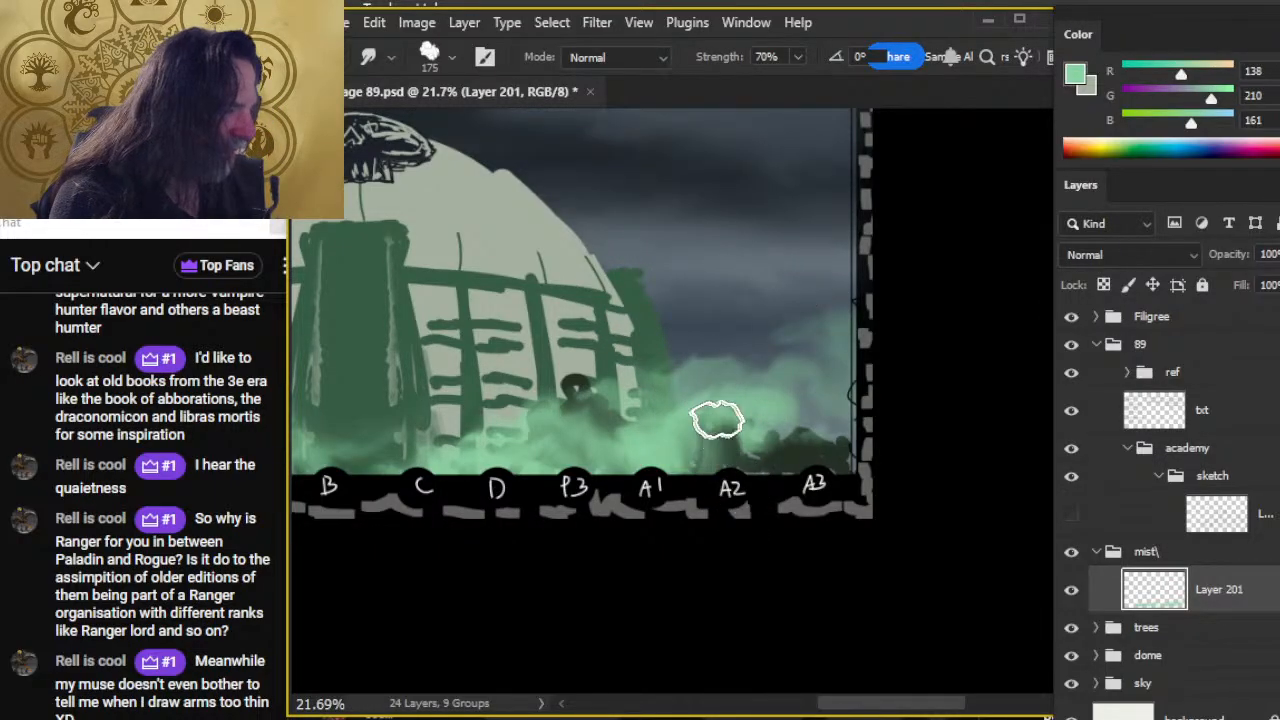
{"action": "mouse_move", "coordinate": [737, 445]}
{"action": "left_mouse_down"}
{"action": "mouse_move", "coordinate": [815, 413]}
{"action": "mouse_move", "coordinate": [783, 484]}
{"action": "mouse_move", "coordinate": [713, 456]}
{"action": "mouse_move", "coordinate": [807, 452]}
{"action": "mouse_move", "coordinate": [833, 389]}
{"action": "mouse_move", "coordinate": [865, 458]}
{"action": "mouse_move", "coordinate": [834, 446]}
{"action": "left_mouse_up"}
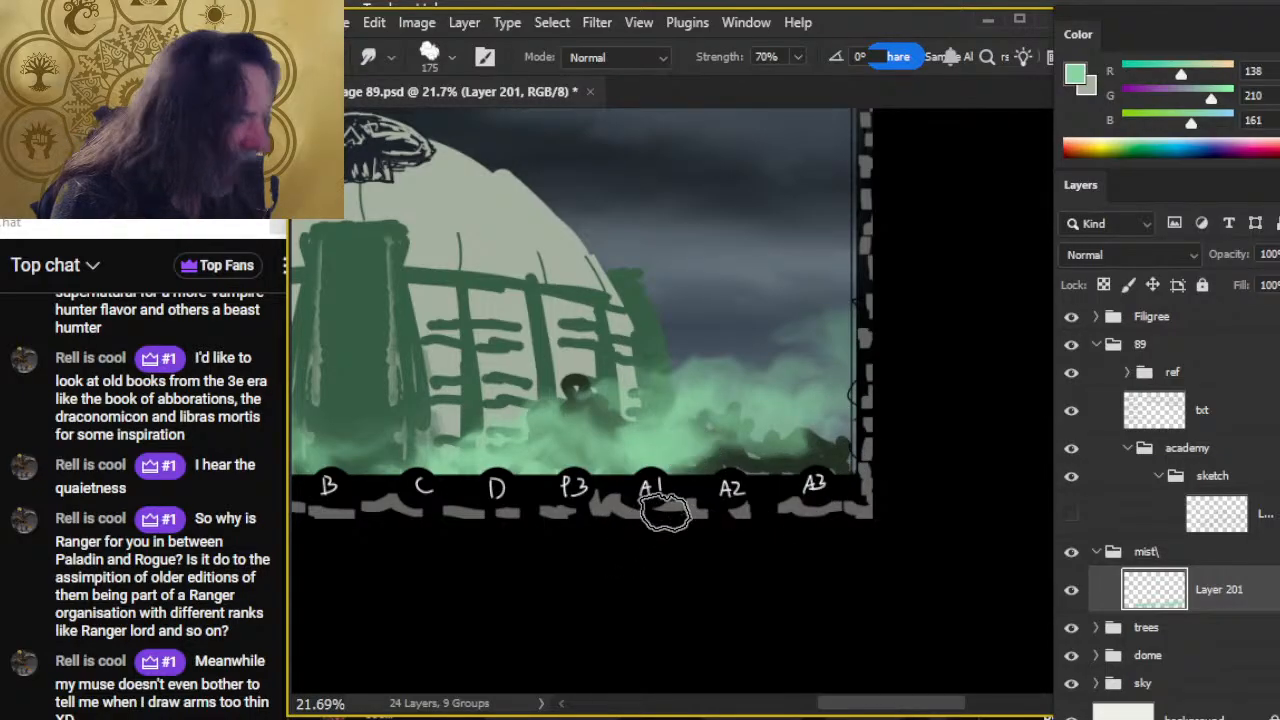
Reduce the smudge brush size to 100 and smudge fine wisps into the mist in front of the dome's central entrance.
{"action": "key", "text": "bracketleft"}
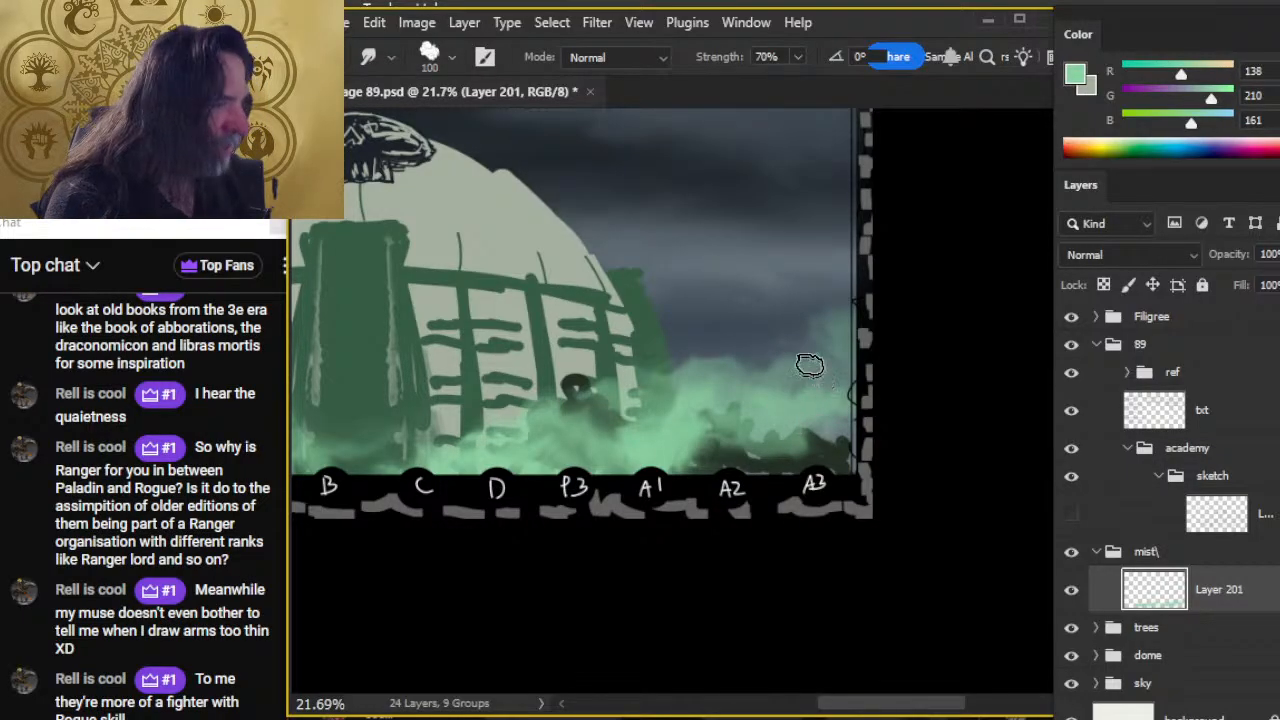
{"action": "scroll", "coordinate": [697, 508], "scroll_direction": "left", "scroll_amount": 5}
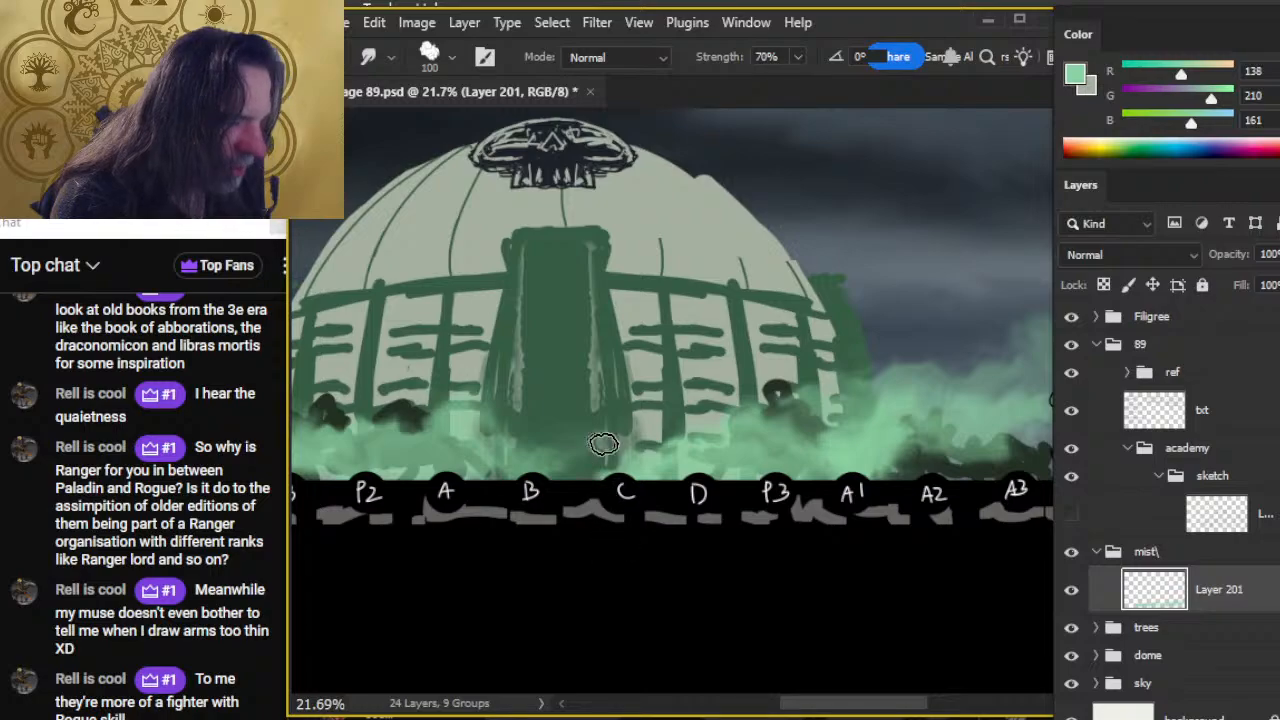
{"action": "mouse_move", "coordinate": [604, 444]}
{"action": "left_mouse_down"}
{"action": "mouse_move", "coordinate": [555, 472]}
{"action": "mouse_move", "coordinate": [554, 438]}
{"action": "mouse_move", "coordinate": [605, 410]}
{"action": "left_mouse_up"}
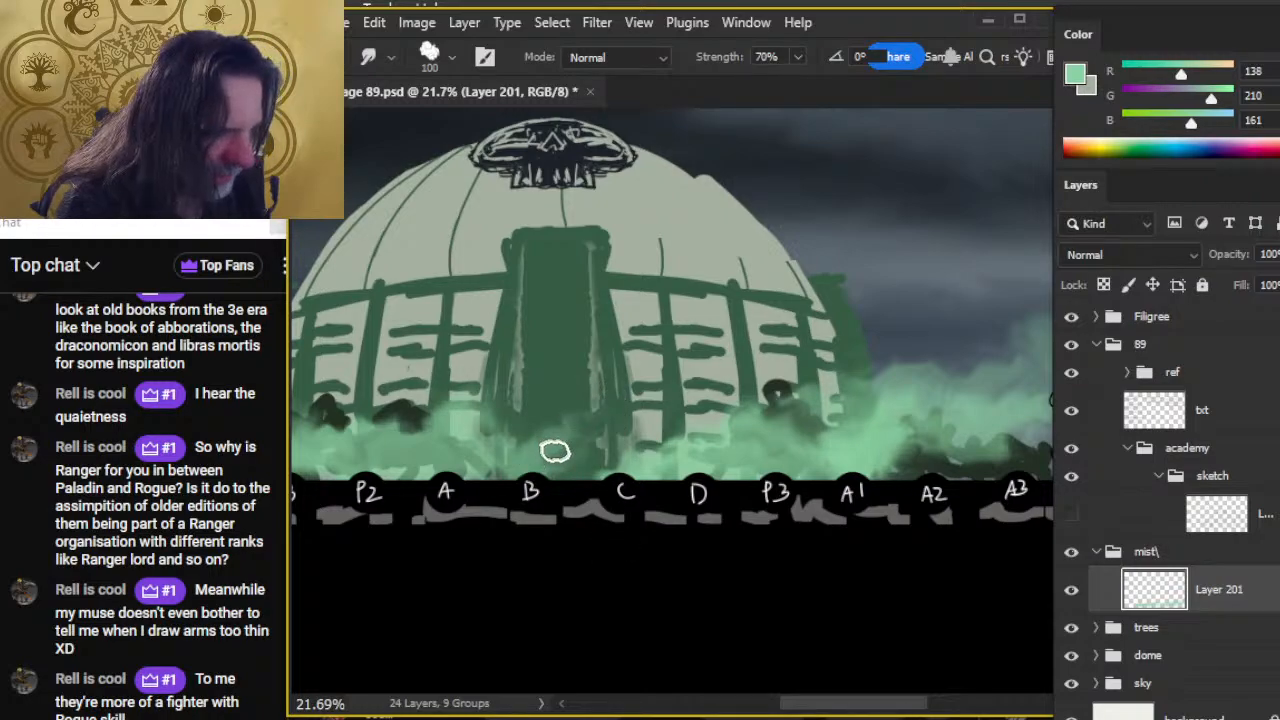
{"action": "left_click_drag", "start_coordinate": [555, 451], "coordinate": [630, 414]}
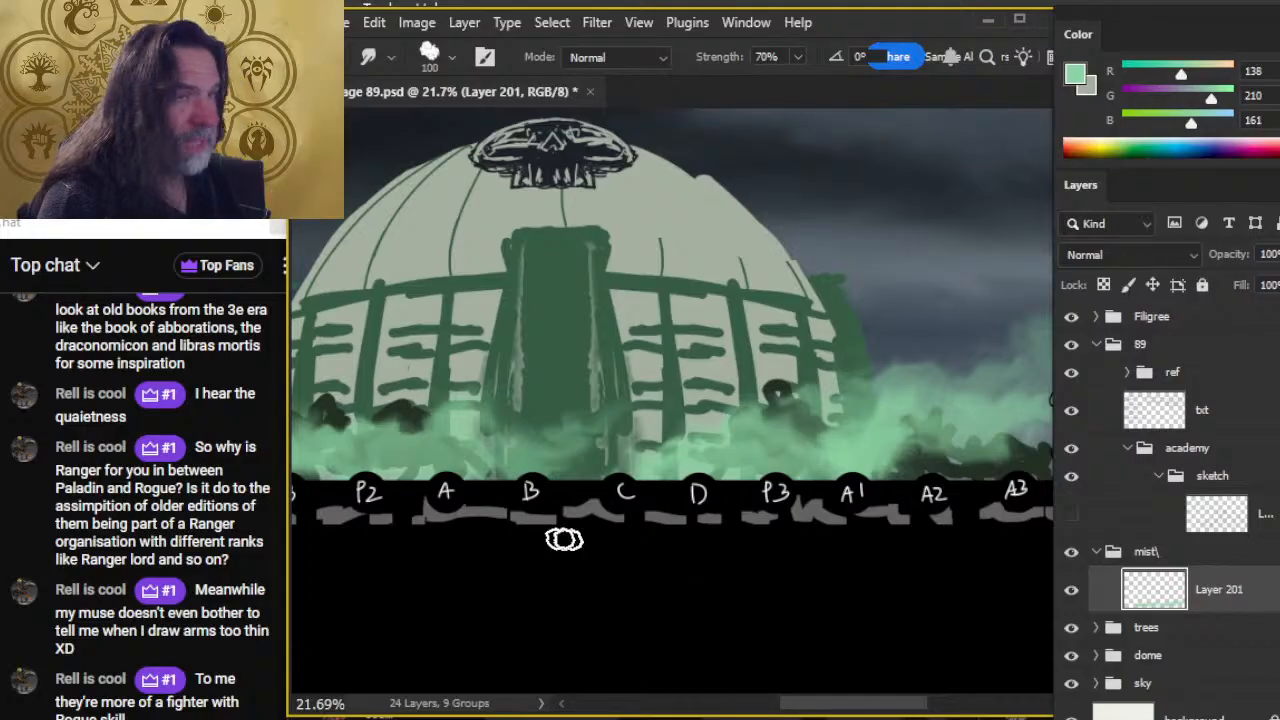
Smudge the green mist over the trees left of the dome and along the base toward the entrance.
{"action": "scroll", "coordinate": [564, 540], "scroll_direction": "left", "scroll_amount": 10}
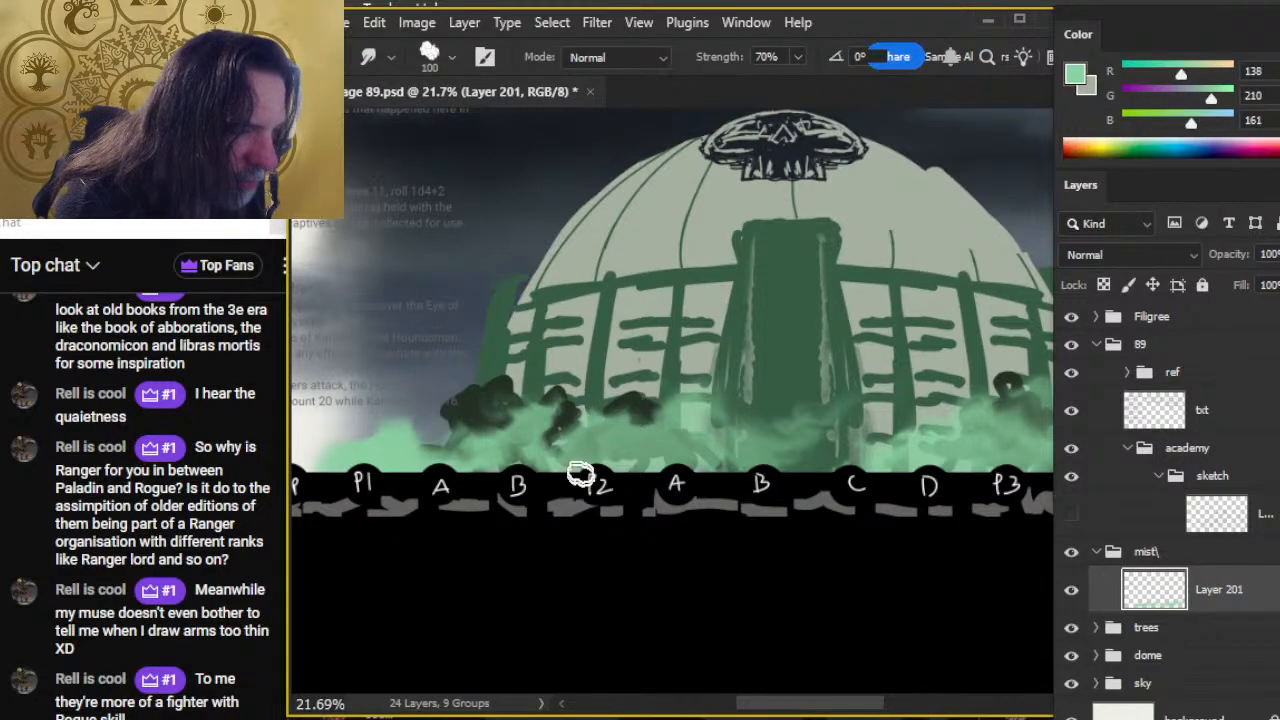
{"action": "mouse_move", "coordinate": [589, 412]}
{"action": "left_mouse_down"}
{"action": "mouse_move", "coordinate": [690, 433]}
{"action": "mouse_move", "coordinate": [638, 427]}
{"action": "mouse_move", "coordinate": [658, 409]}
{"action": "mouse_move", "coordinate": [711, 411]}
{"action": "left_mouse_up"}
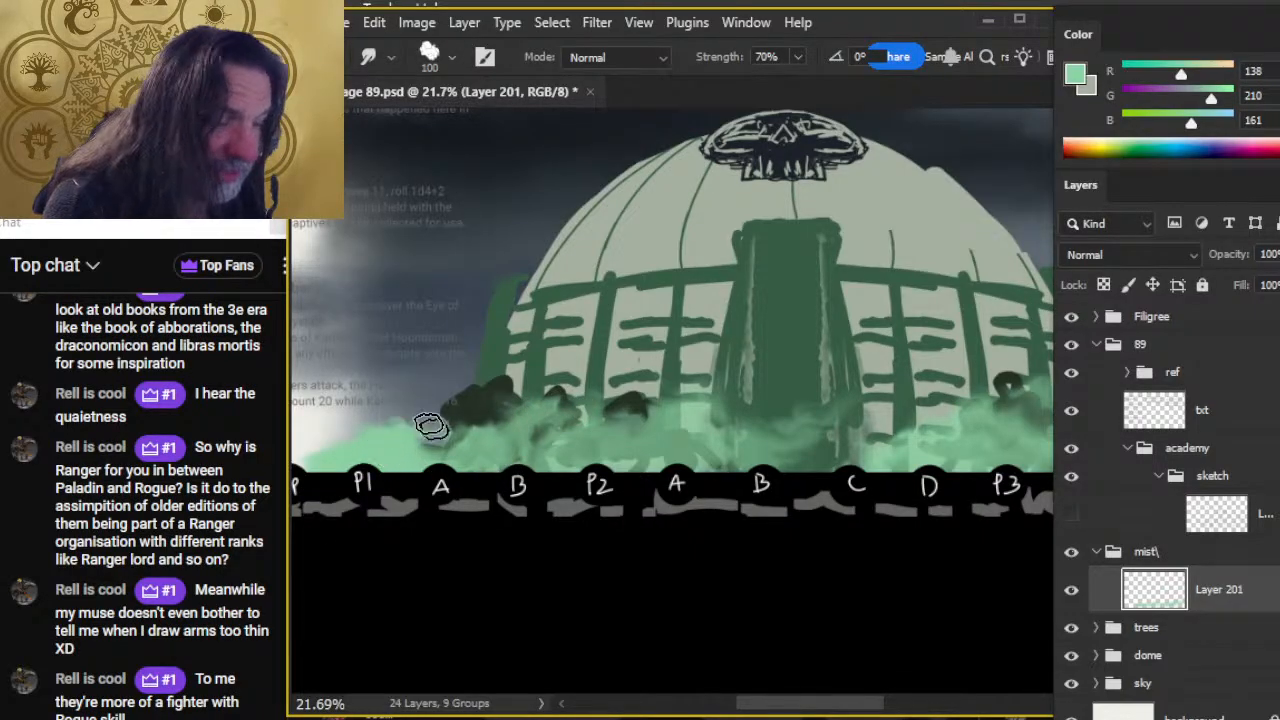
{"action": "key", "text": "z"}
{"action": "left_click", "coordinate": [871, 551], "text": "alt"}
{"action": "left_click_drag", "start_coordinate": [944, 568], "coordinate": [640, 493]}
{"action": "key", "text": "r"}
{"action": "mouse_move", "coordinate": [490, 420]}
{"action": "left_mouse_down"}
{"action": "mouse_move", "coordinate": [544, 397]}
{"action": "mouse_move", "coordinate": [508, 402]}
{"action": "mouse_move", "coordinate": [518, 380]}
{"action": "mouse_move", "coordinate": [583, 374]}
{"action": "mouse_move", "coordinate": [522, 415]}
{"action": "mouse_move", "coordinate": [538, 434]}
{"action": "mouse_move", "coordinate": [529, 408]}
{"action": "mouse_move", "coordinate": [568, 380]}
{"action": "mouse_move", "coordinate": [559, 395]}
{"action": "mouse_move", "coordinate": [528, 388]}
{"action": "mouse_move", "coordinate": [581, 381]}
{"action": "mouse_move", "coordinate": [525, 403]}
{"action": "mouse_move", "coordinate": [492, 396]}
{"action": "mouse_move", "coordinate": [571, 384]}
{"action": "mouse_move", "coordinate": [541, 399]}
{"action": "mouse_move", "coordinate": [584, 364]}
{"action": "mouse_move", "coordinate": [558, 386]}
{"action": "mouse_move", "coordinate": [569, 396]}
{"action": "mouse_move", "coordinate": [524, 401]}
{"action": "mouse_move", "coordinate": [500, 439]}
{"action": "mouse_move", "coordinate": [495, 400]}
{"action": "mouse_move", "coordinate": [529, 375]}
{"action": "mouse_move", "coordinate": [551, 381]}
{"action": "mouse_move", "coordinate": [471, 414]}
{"action": "mouse_move", "coordinate": [572, 357]}
{"action": "mouse_move", "coordinate": [555, 386]}
{"action": "mouse_move", "coordinate": [525, 379]}
{"action": "mouse_move", "coordinate": [485, 401]}
{"action": "left_mouse_up"}
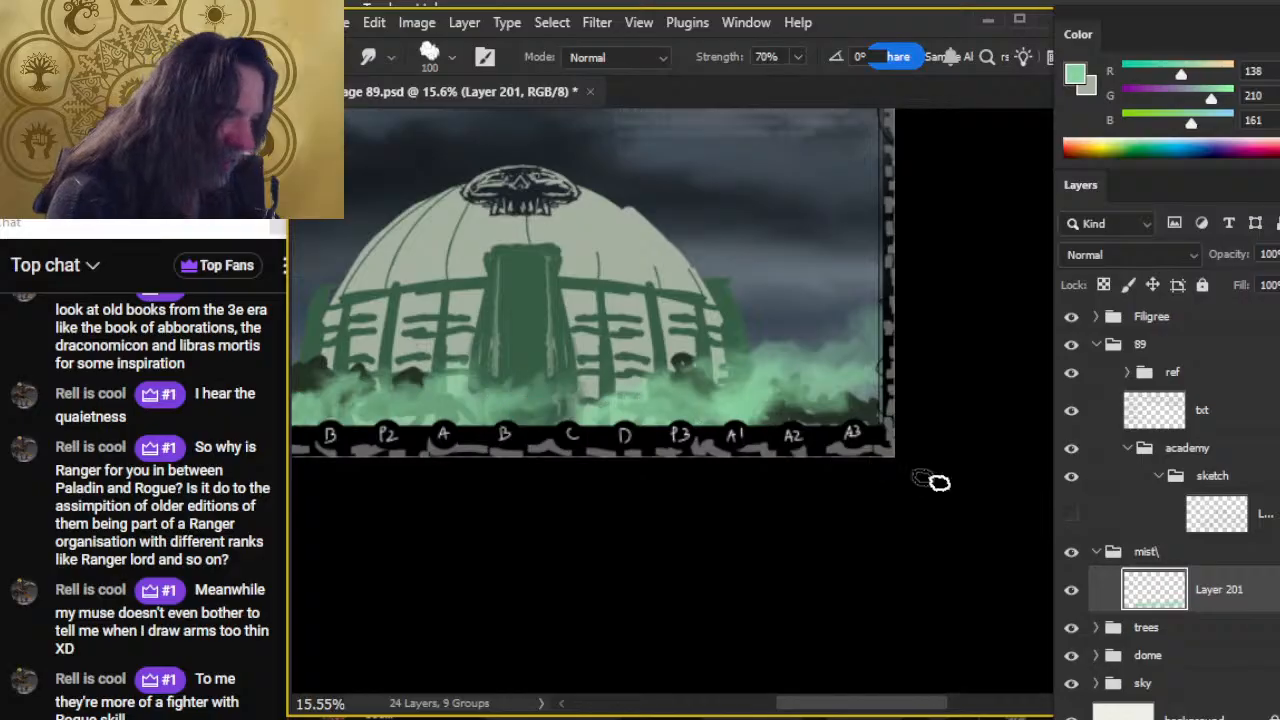
Add a layer mask to the academy group.
{"action": "key", "text": "z"}
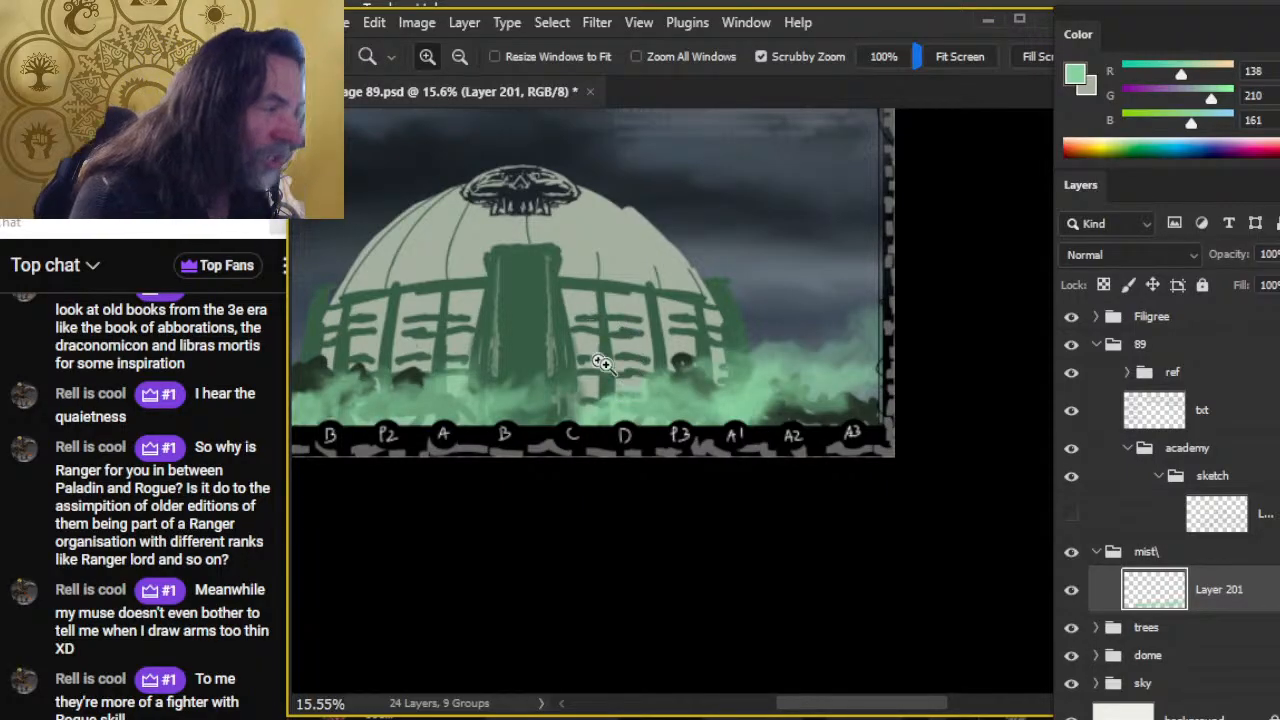
{"action": "left_click_drag", "start_coordinate": [737, 434], "coordinate": [712, 382]}
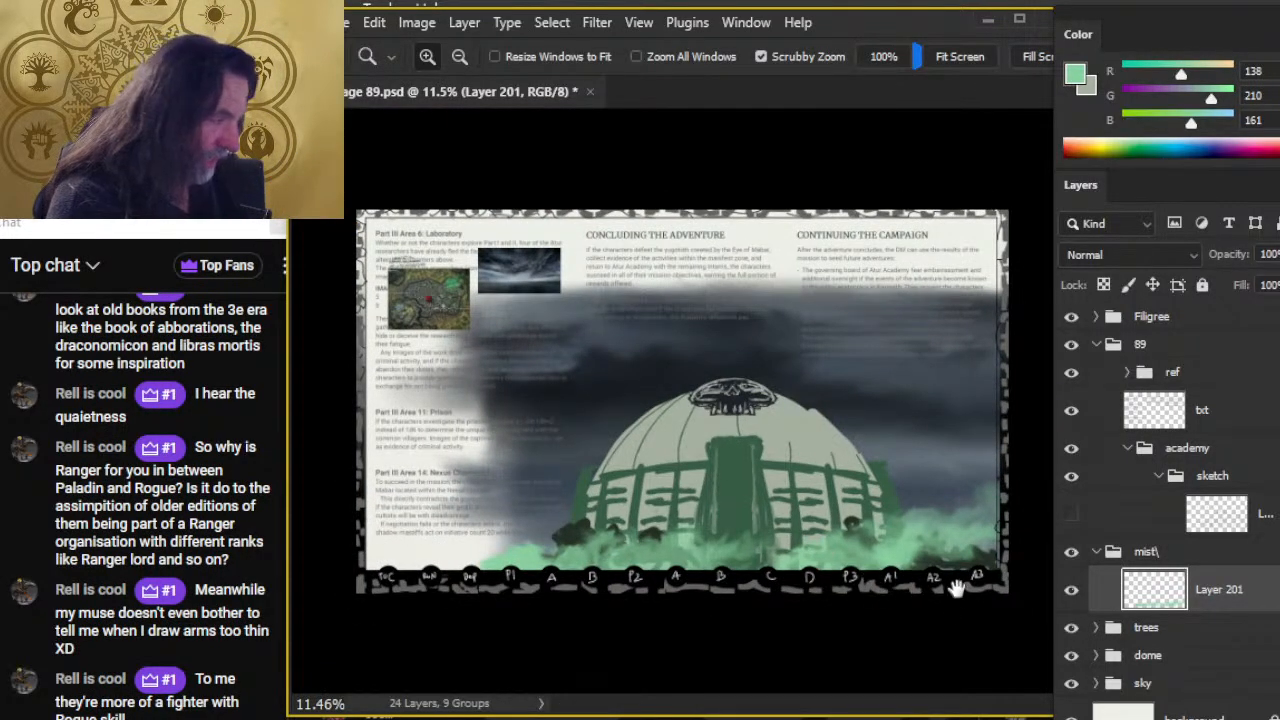
{"action": "left_click_drag", "start_coordinate": [870, 492], "coordinate": [737, 417]}
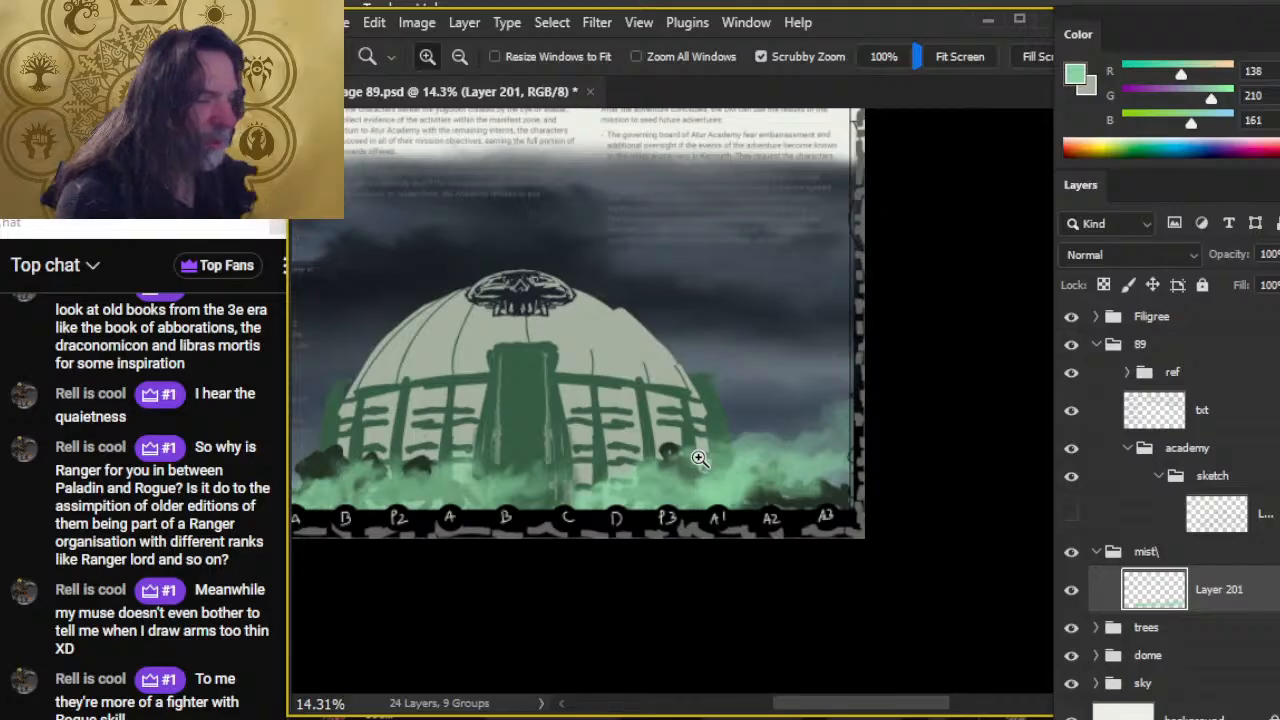
{"action": "left_click_drag", "start_coordinate": [730, 373], "coordinate": [687, 472]}
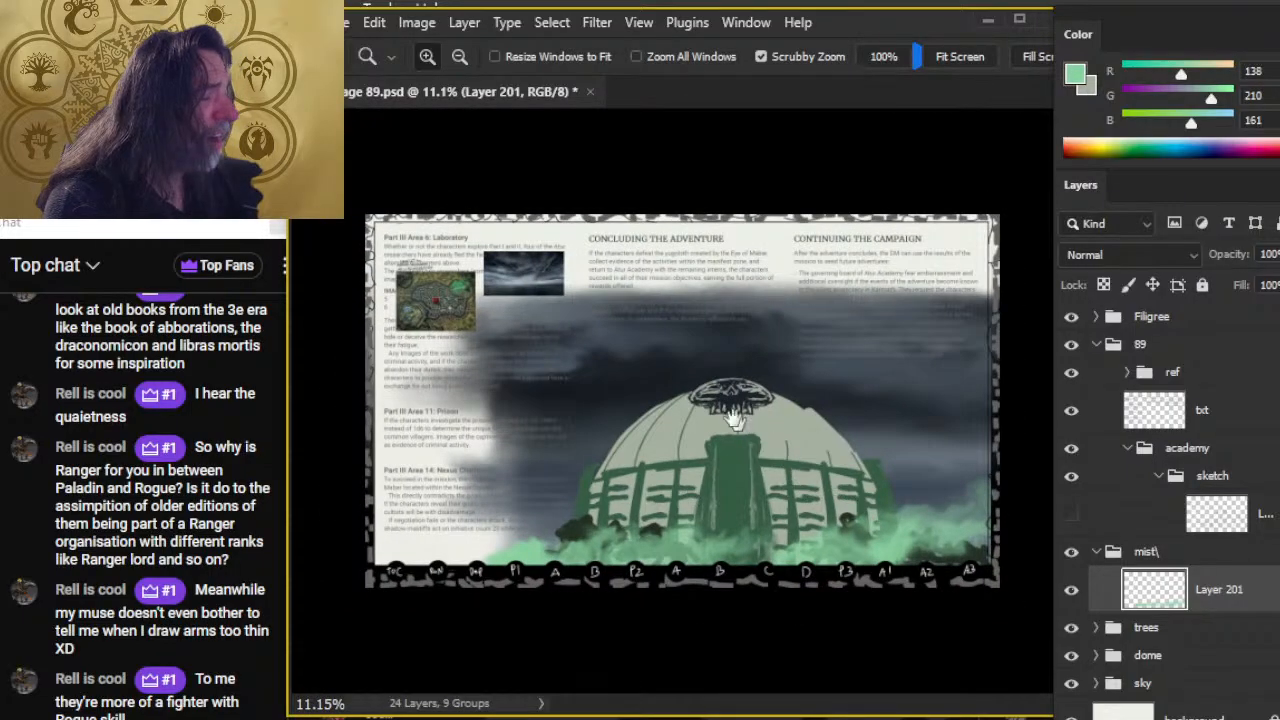
{"action": "left_click", "coordinate": [798, 480]}
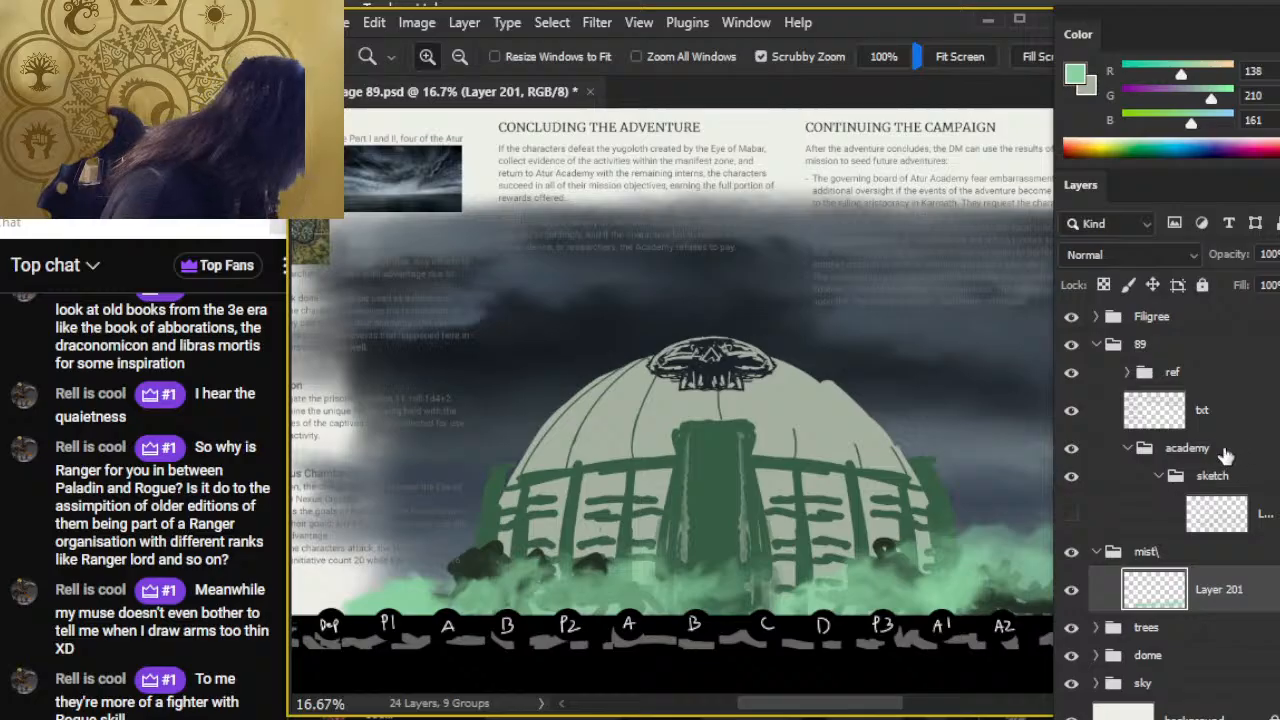
{"action": "left_click", "coordinate": [1213, 456]}
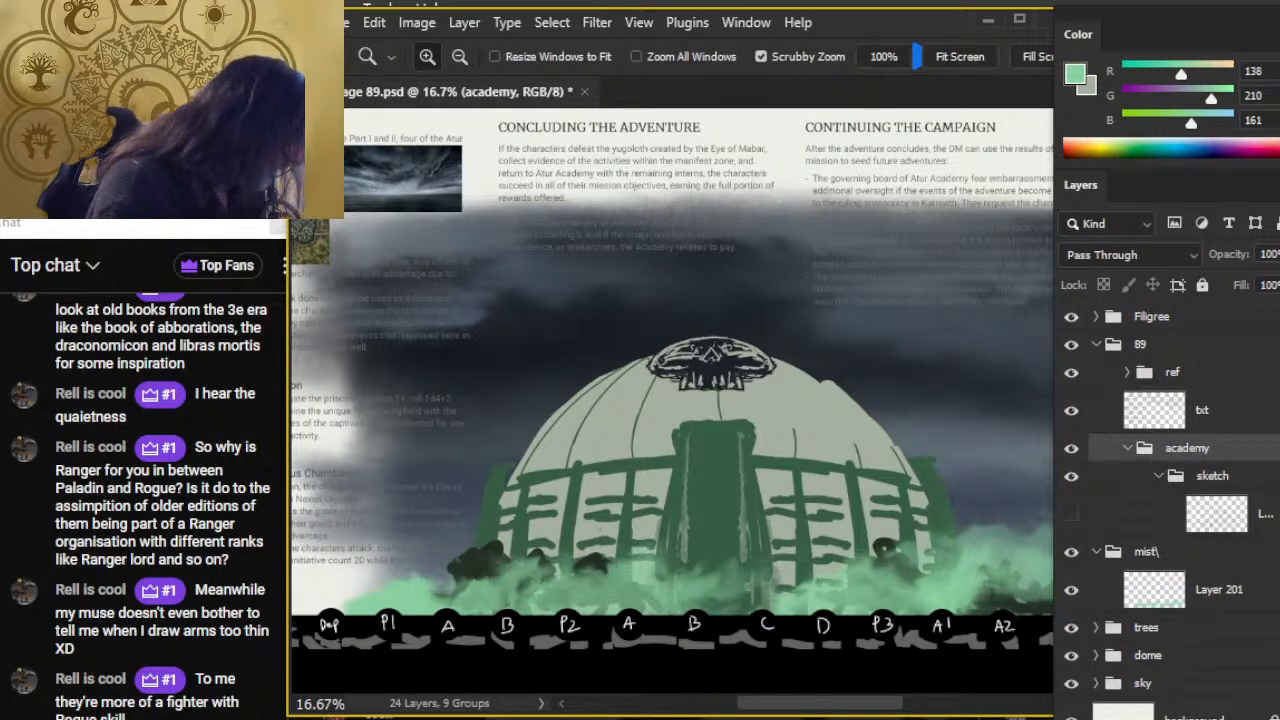
{"action": "key", "text": "ctrl+shift+m"}
{"action": "key", "text": "ctrl+0"}
{"action": "key", "text": "b"}
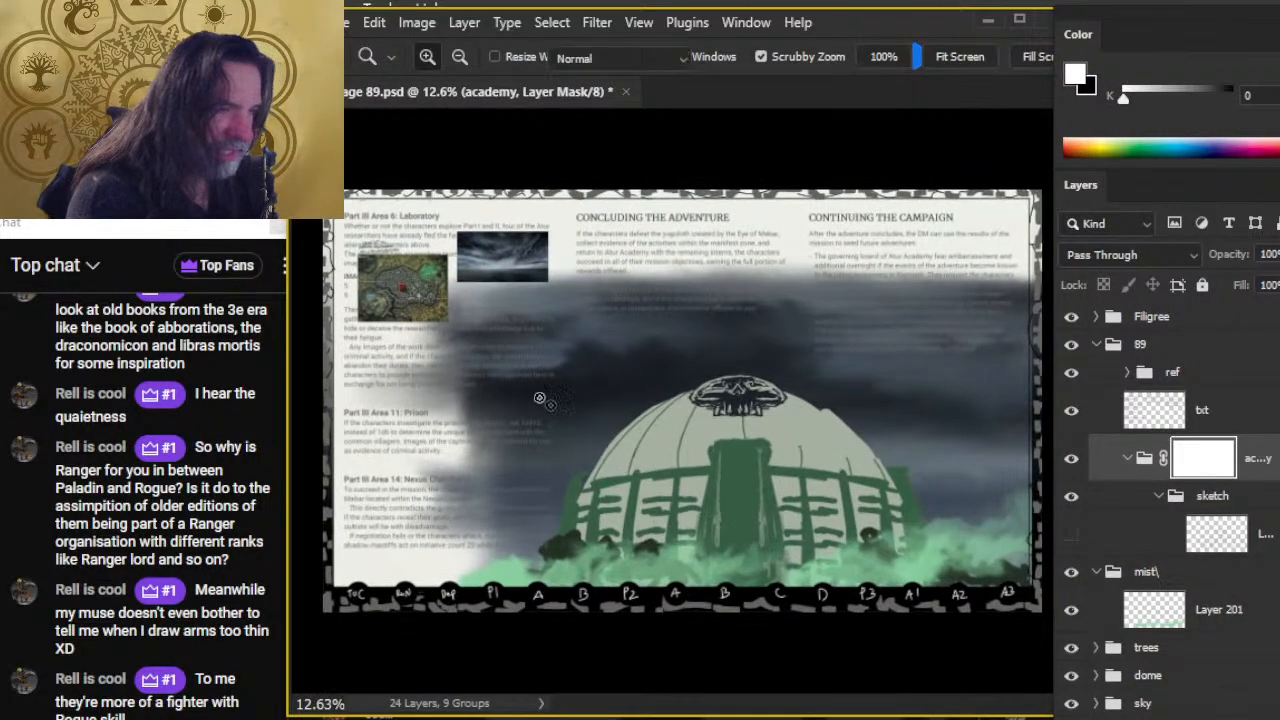
Enlarge the brush to 600 and paint a black vertical stroke on the academy mask along the artwork's left edge.
{"action": "key", "text": "bracketright"}
{"action": "key", "text": "bracketright"}
{"action": "key", "text": "bracketright"}
{"action": "key", "text": "bracketright"}
{"action": "key", "text": "bracketright"}
{"action": "key", "text": "bracketright"}
{"action": "key", "text": "bracketright"}
{"action": "key", "text": "bracketright"}
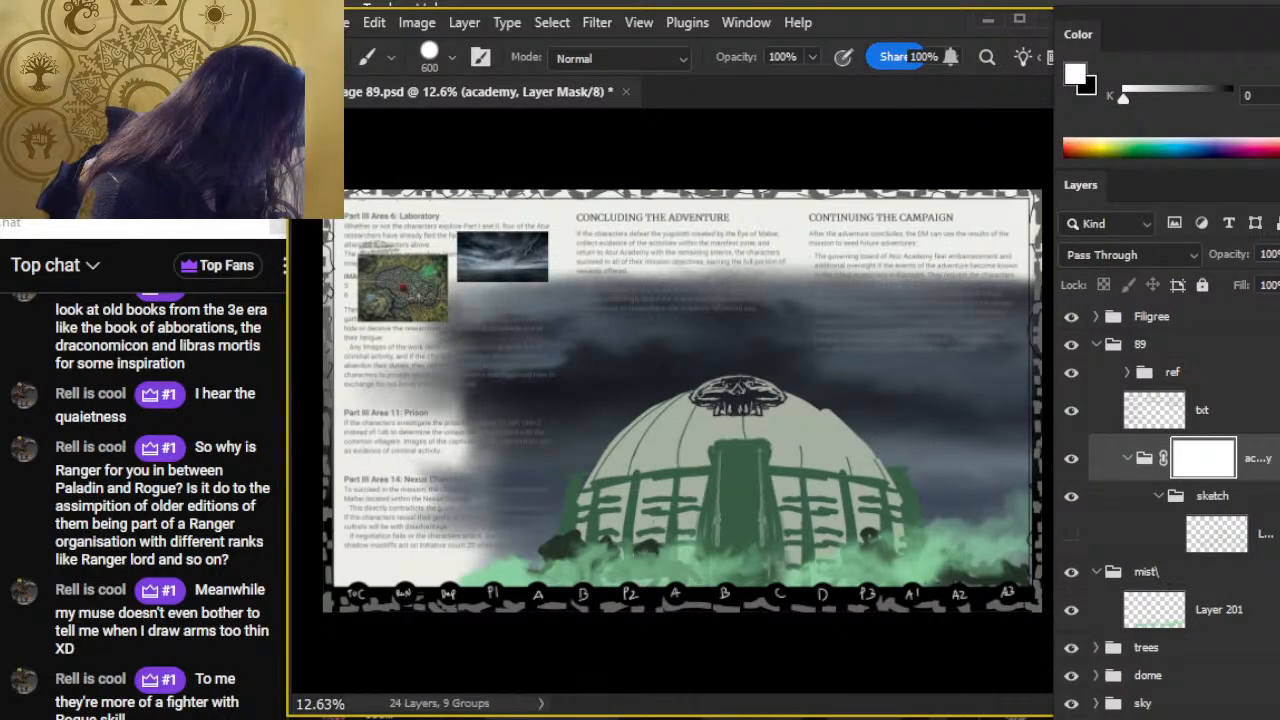
{"action": "key", "text": "x"}
{"action": "mouse_move", "coordinate": [457, 357]}
{"action": "left_mouse_down"}
{"action": "mouse_move", "coordinate": [446, 463]}
{"action": "mouse_move", "coordinate": [454, 278]}
{"action": "mouse_move", "coordinate": [500, 371]}
{"action": "left_mouse_up"}
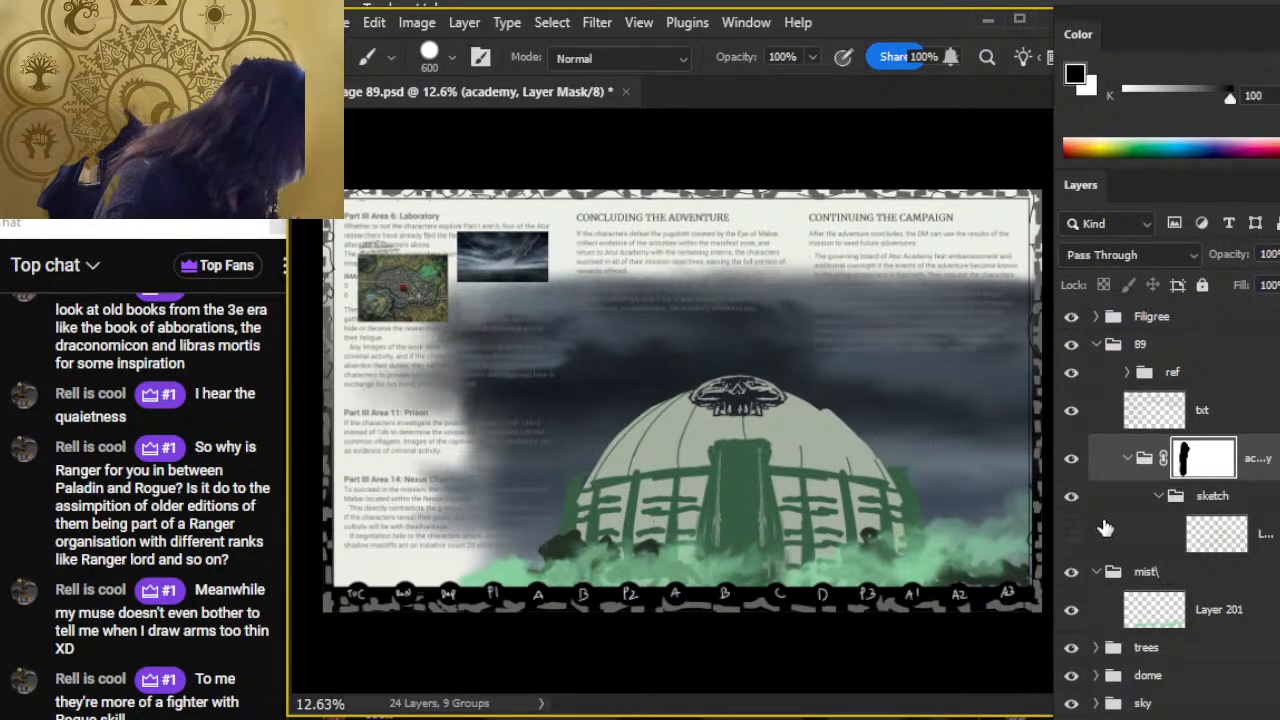
Collapse the sketch and mist groups and move the mist, trees, dome and sky groups into the masked academy group.
{"action": "left_click", "coordinate": [1127, 458]}
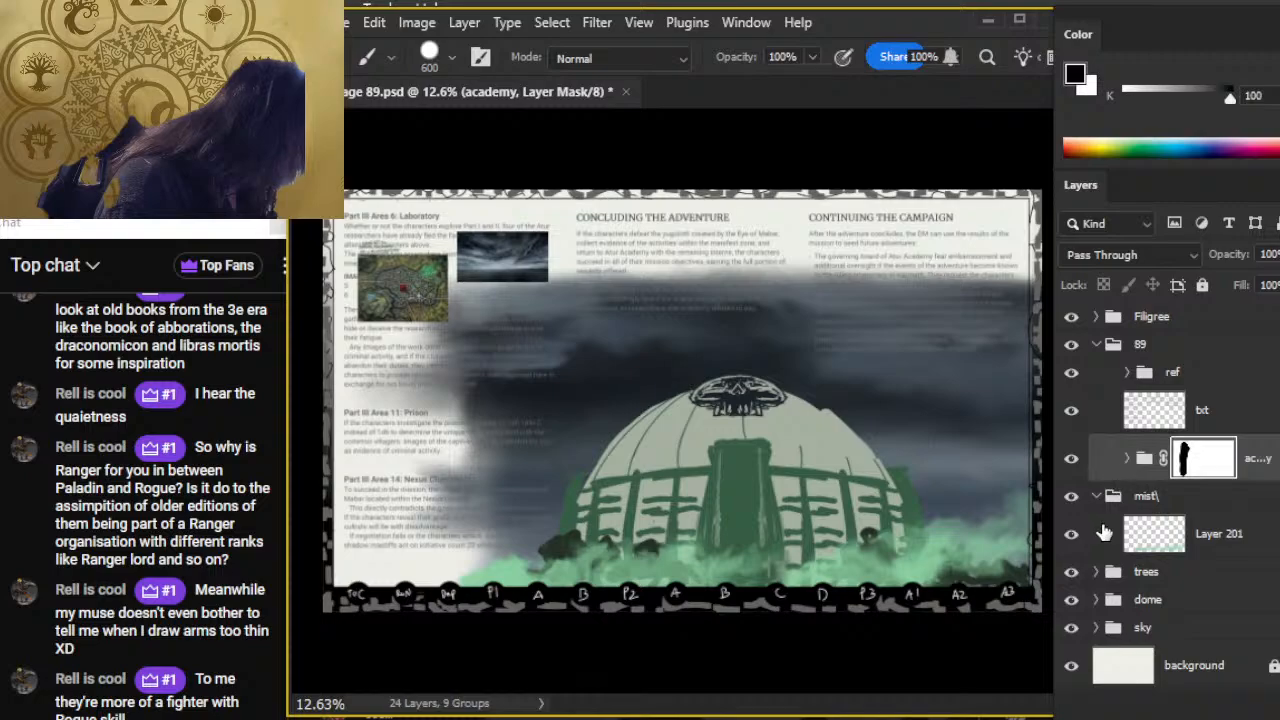
{"action": "left_click", "coordinate": [1127, 458]}
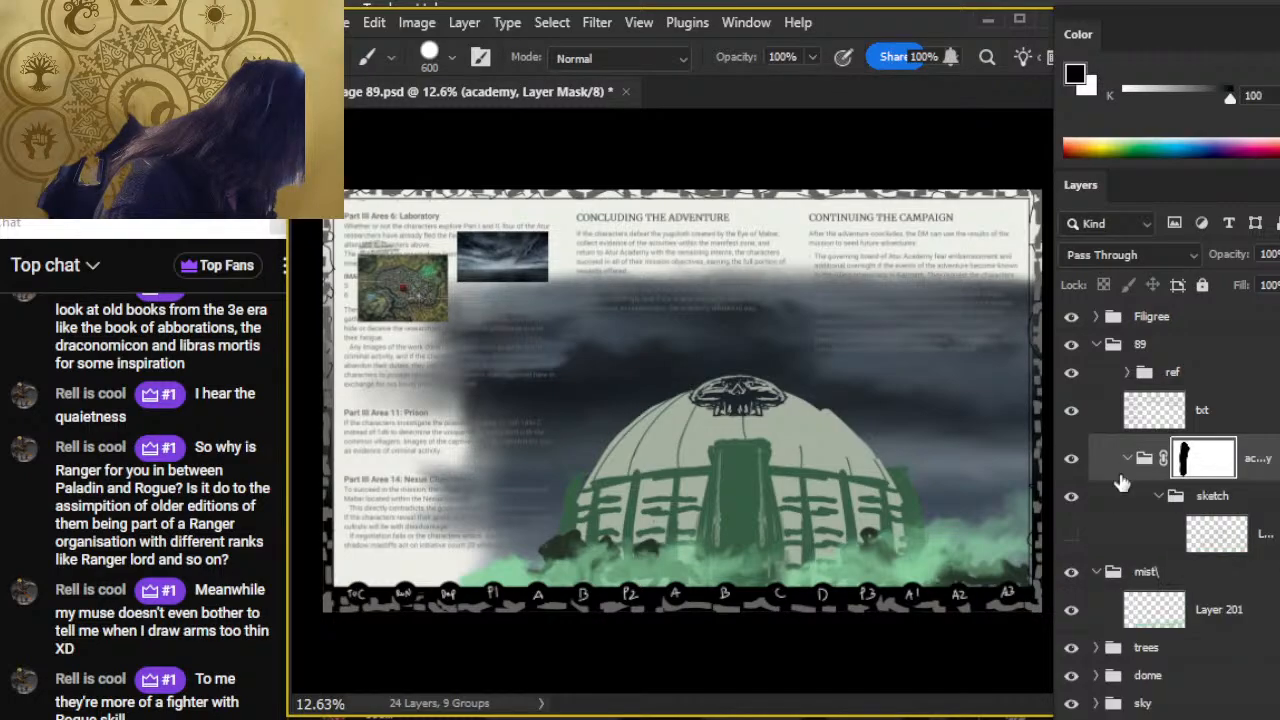
{"action": "left_click", "coordinate": [1177, 572]}
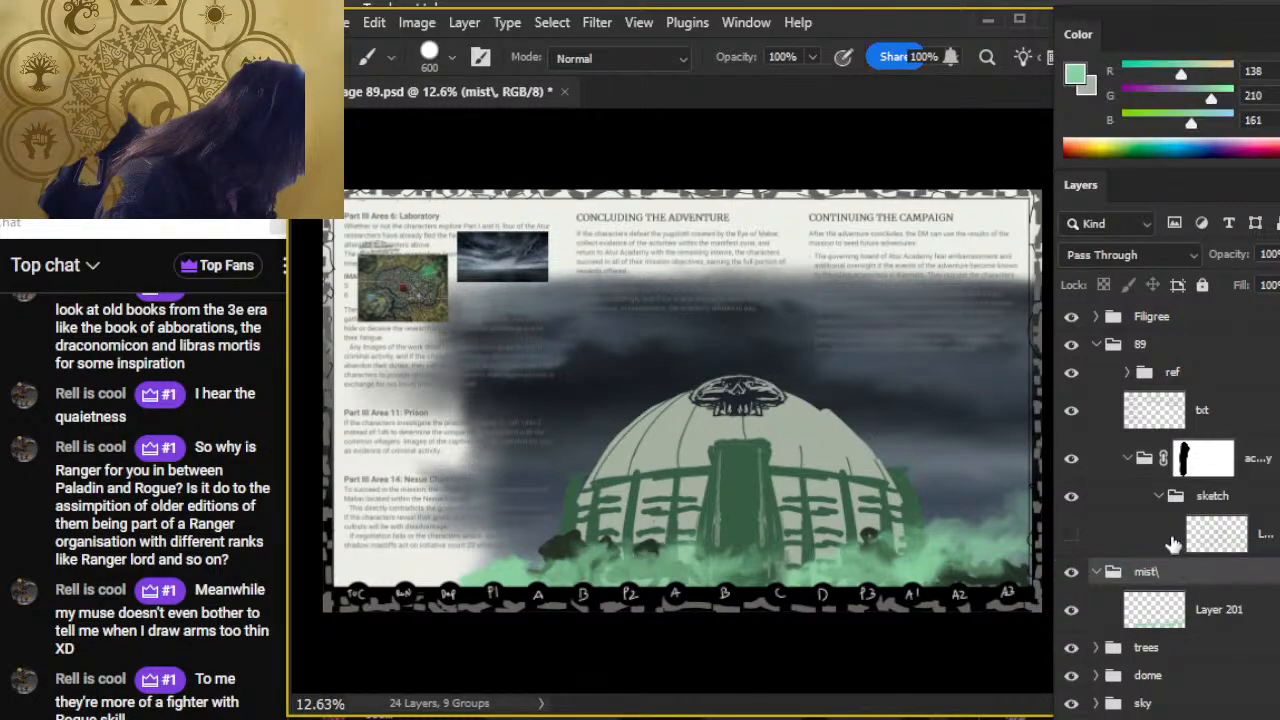
{"action": "left_click", "coordinate": [1158, 498]}
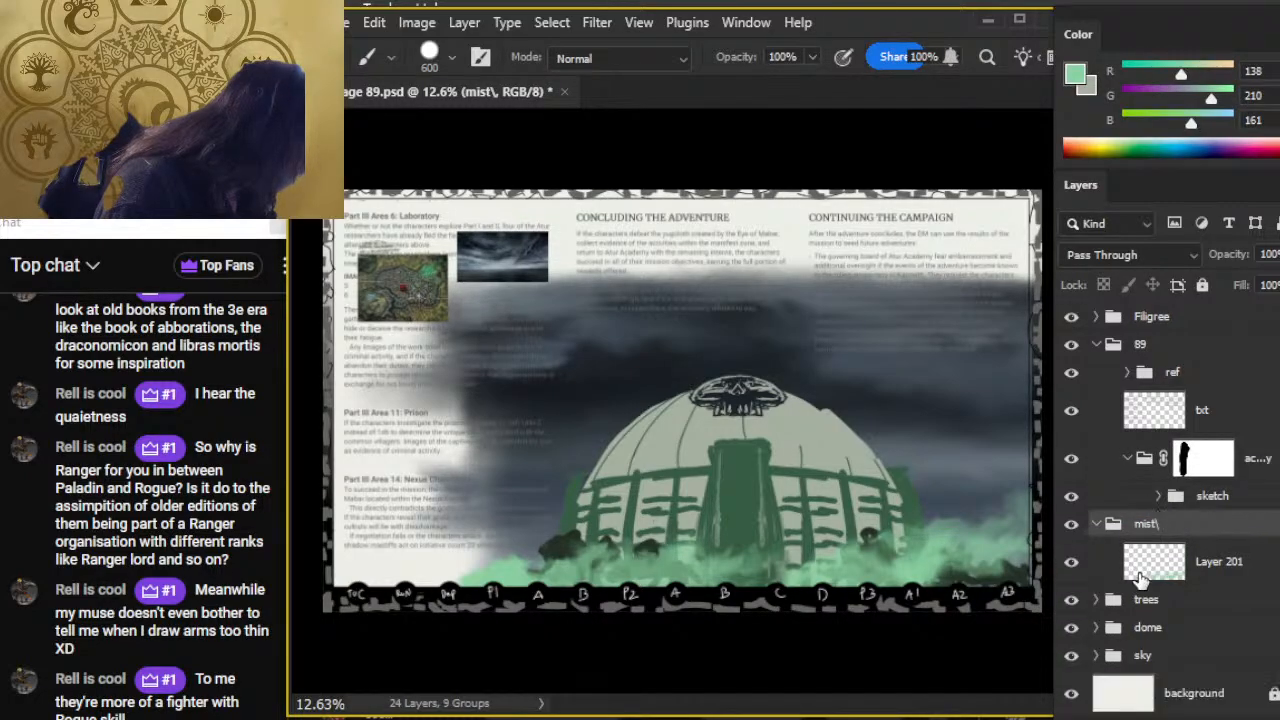
{"action": "left_click", "coordinate": [1096, 524]}
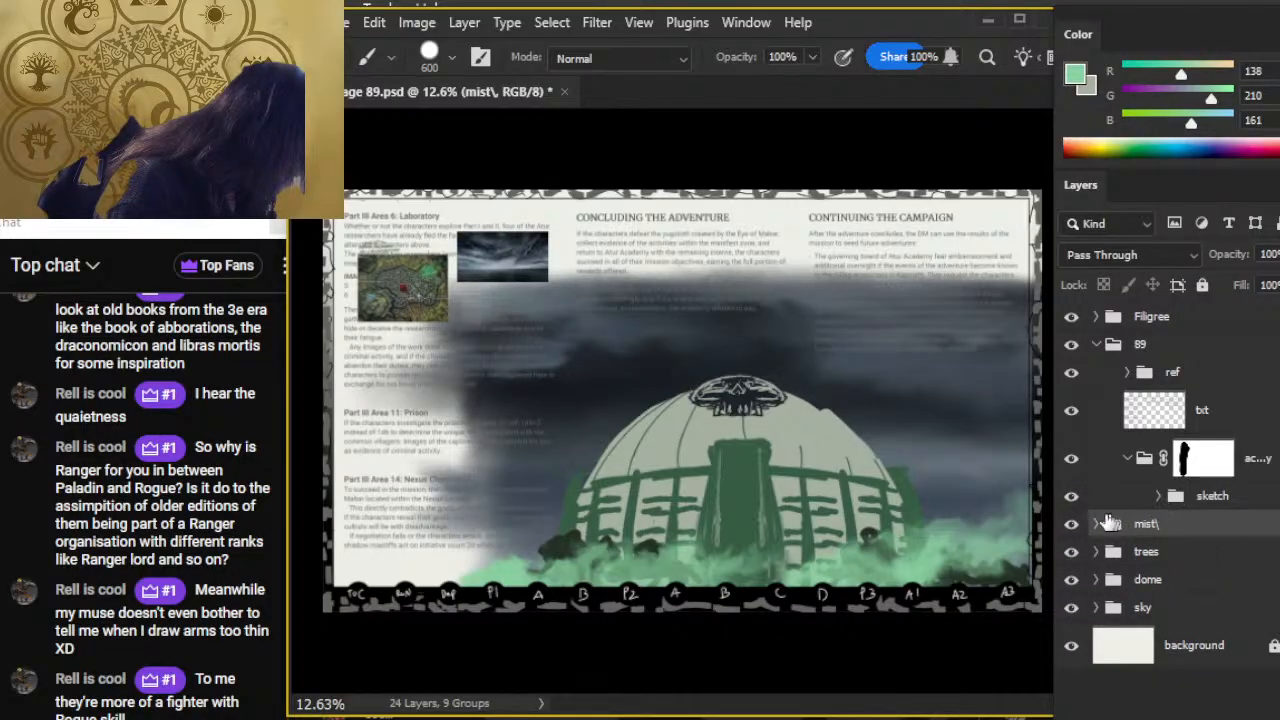
{"action": "left_click_drag", "start_coordinate": [1127, 513], "coordinate": [1171, 528]}
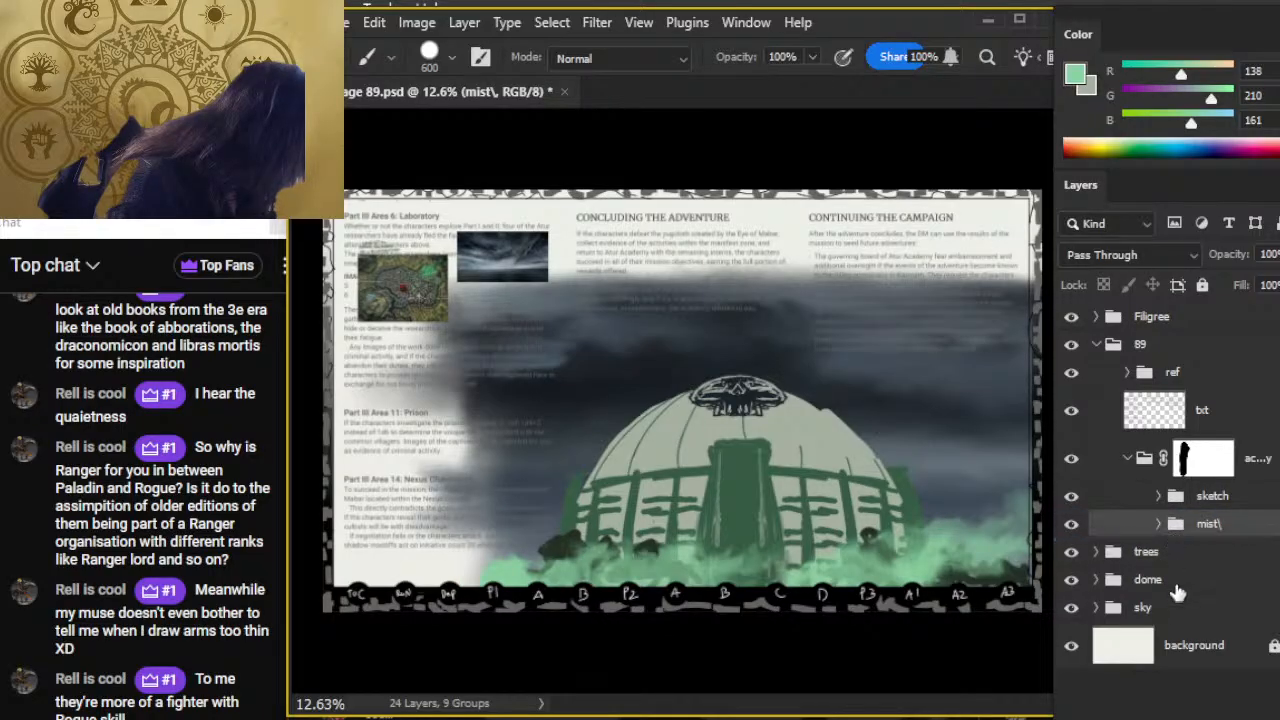
{"action": "mouse_move", "coordinate": [1176, 556]}
{"action": "left_mouse_down"}
{"action": "mouse_move", "coordinate": [1174, 508]}
{"action": "mouse_move", "coordinate": [1182, 558]}
{"action": "left_mouse_up"}
{"action": "mouse_move", "coordinate": [1184, 620]}
{"action": "left_mouse_down"}
{"action": "mouse_move", "coordinate": [1180, 588]}
{"action": "mouse_move", "coordinate": [1176, 606]}
{"action": "left_mouse_up"}
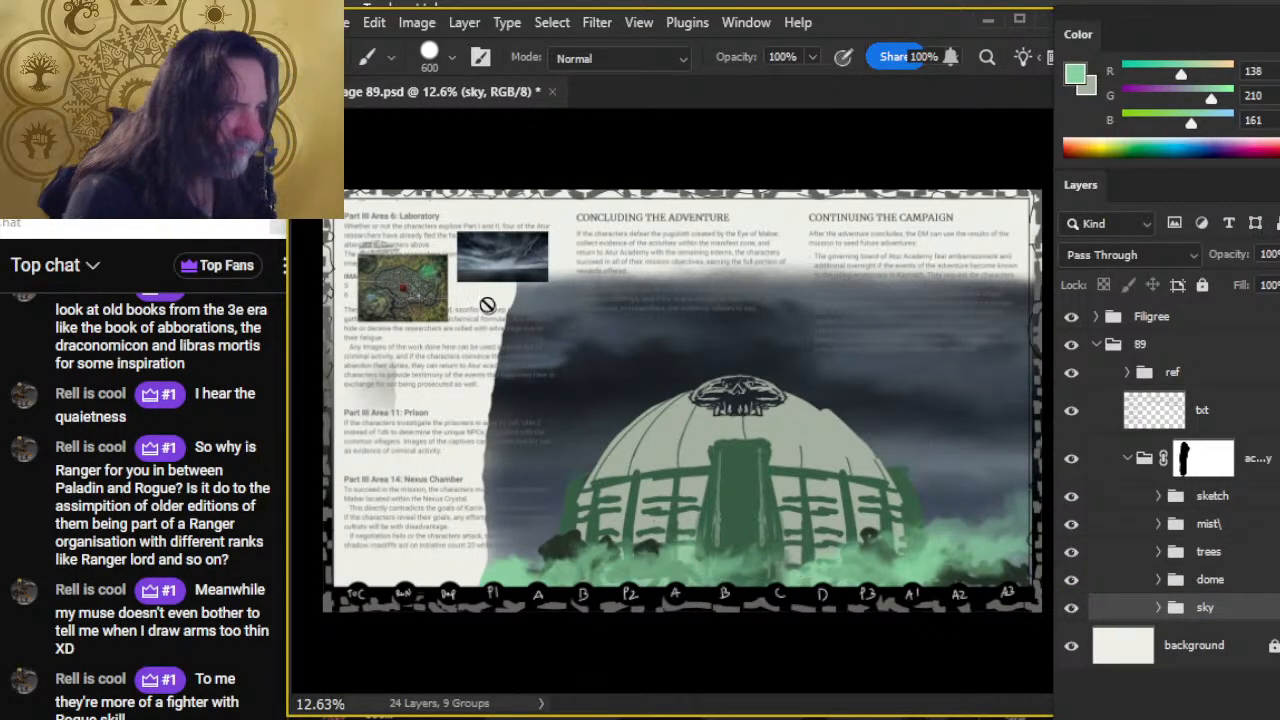
Select the academy group's mask and paint black over the artwork behind the page's left text column.
{"action": "left_click", "coordinate": [502, 275]}
{"action": "key", "text": "Return"}
{"action": "left_click", "coordinate": [1203, 458]}
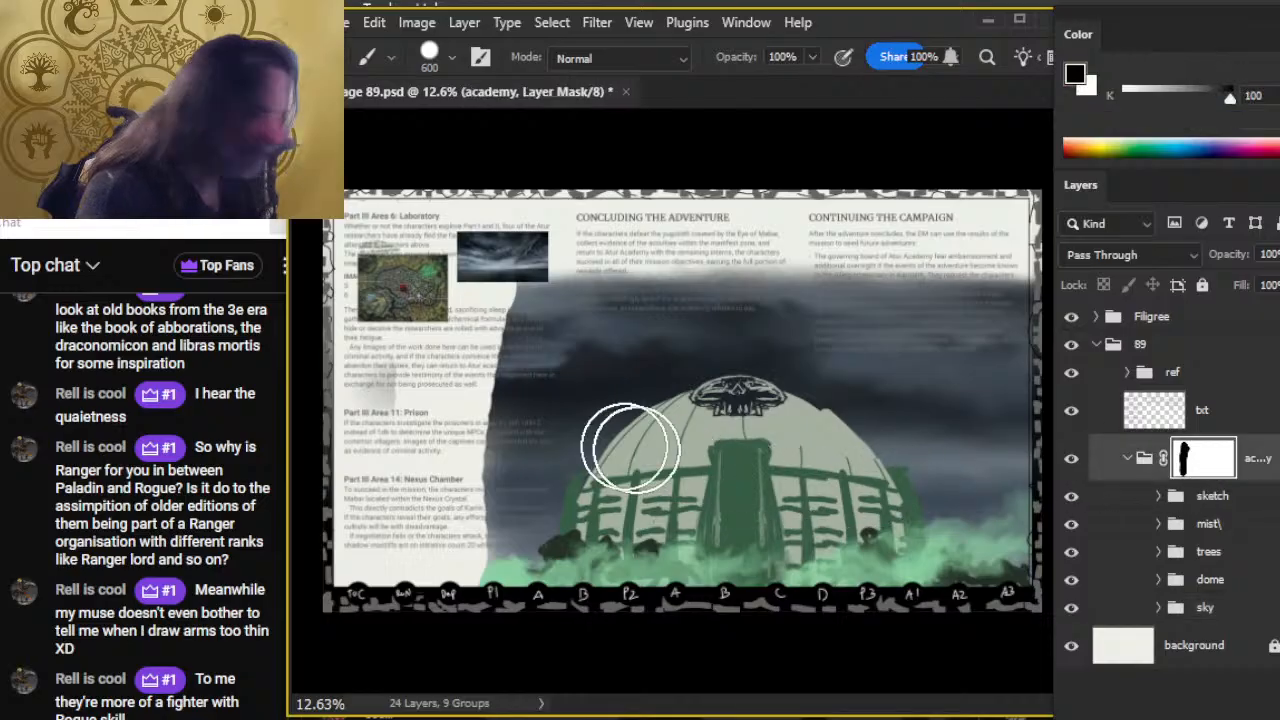
{"action": "mouse_move", "coordinate": [455, 265]}
{"action": "left_mouse_down"}
{"action": "mouse_move", "coordinate": [517, 280]}
{"action": "mouse_move", "coordinate": [512, 270]}
{"action": "mouse_move", "coordinate": [514, 557]}
{"action": "mouse_move", "coordinate": [570, 576]}
{"action": "left_mouse_up"}
{"action": "left_click", "coordinate": [618, 284], "text": "shift"}
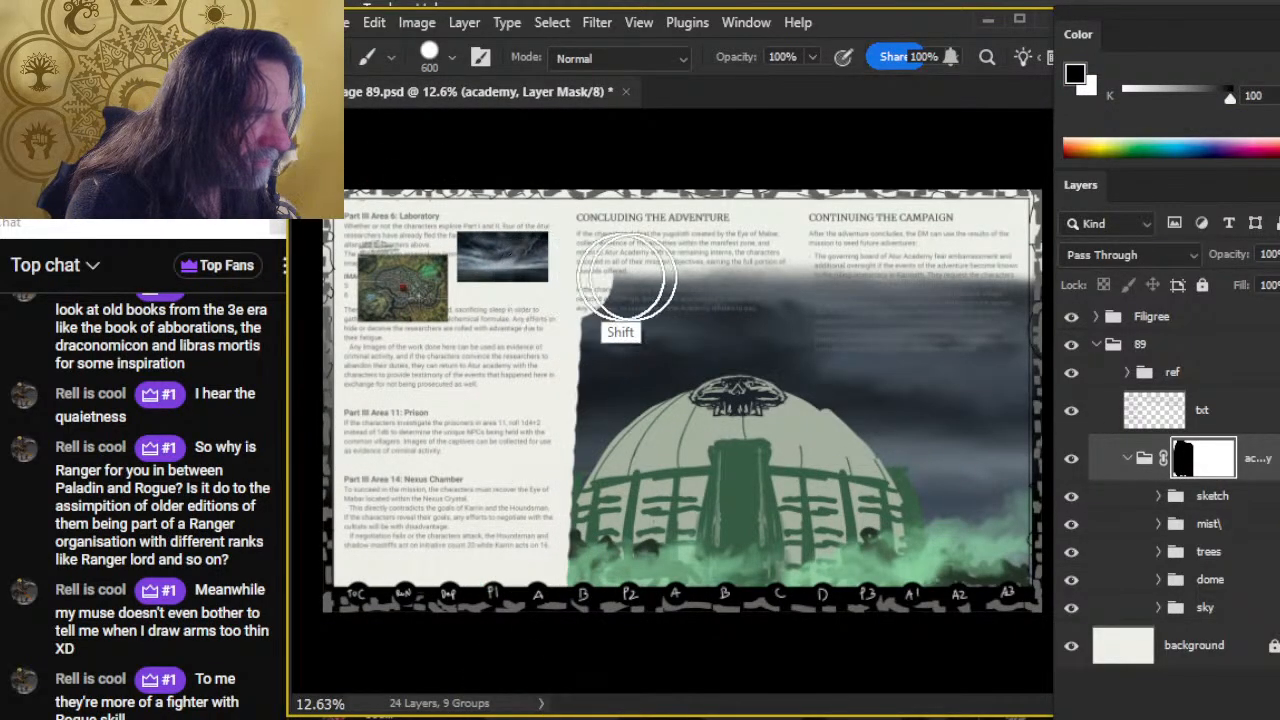
{"action": "left_click", "coordinate": [990, 302], "text": "shift"}
{"action": "key", "text": "ctrl+z"}
{"action": "key", "text": "ctrl+z"}
Mask out the sky behind the two upper text columns with straight strokes, using a 400 brush beneath the Continuing the Campaign text.
{"action": "left_click", "coordinate": [531, 268]}
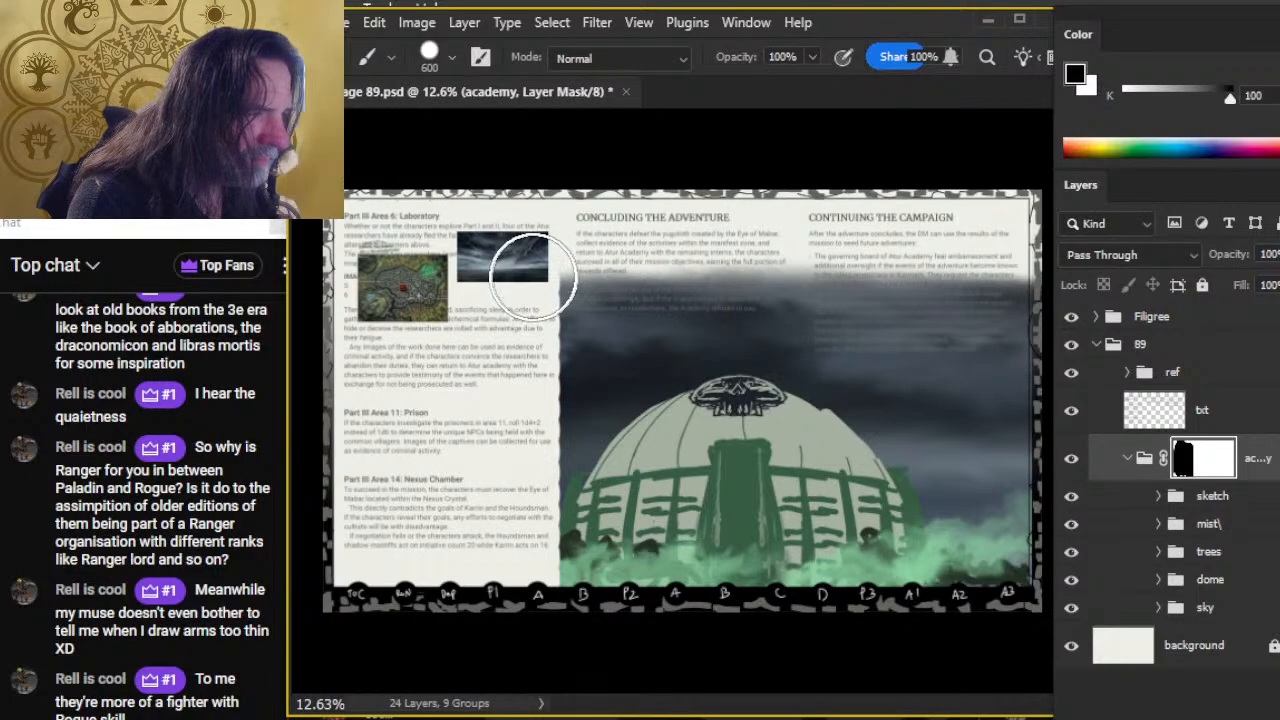
{"action": "left_click", "coordinate": [1040, 285], "text": "shift"}
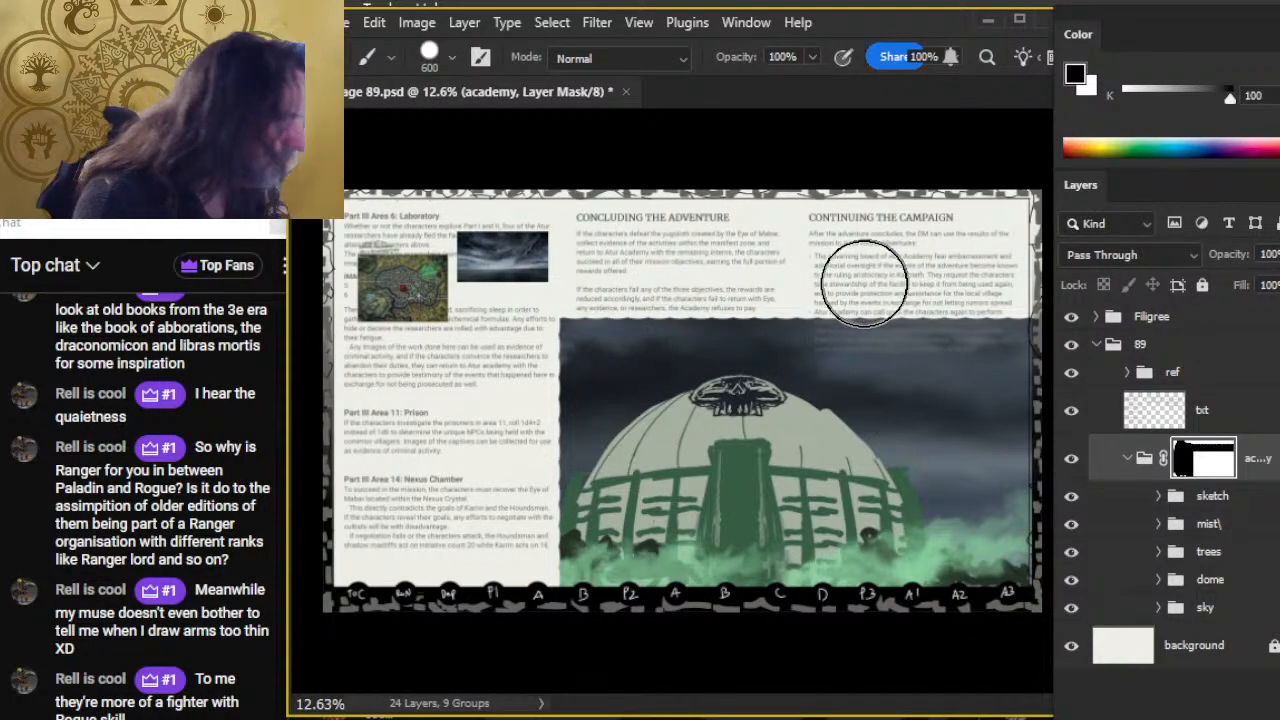
{"action": "key", "text": "bracketleft"}
{"action": "key", "text": "bracketleft"}
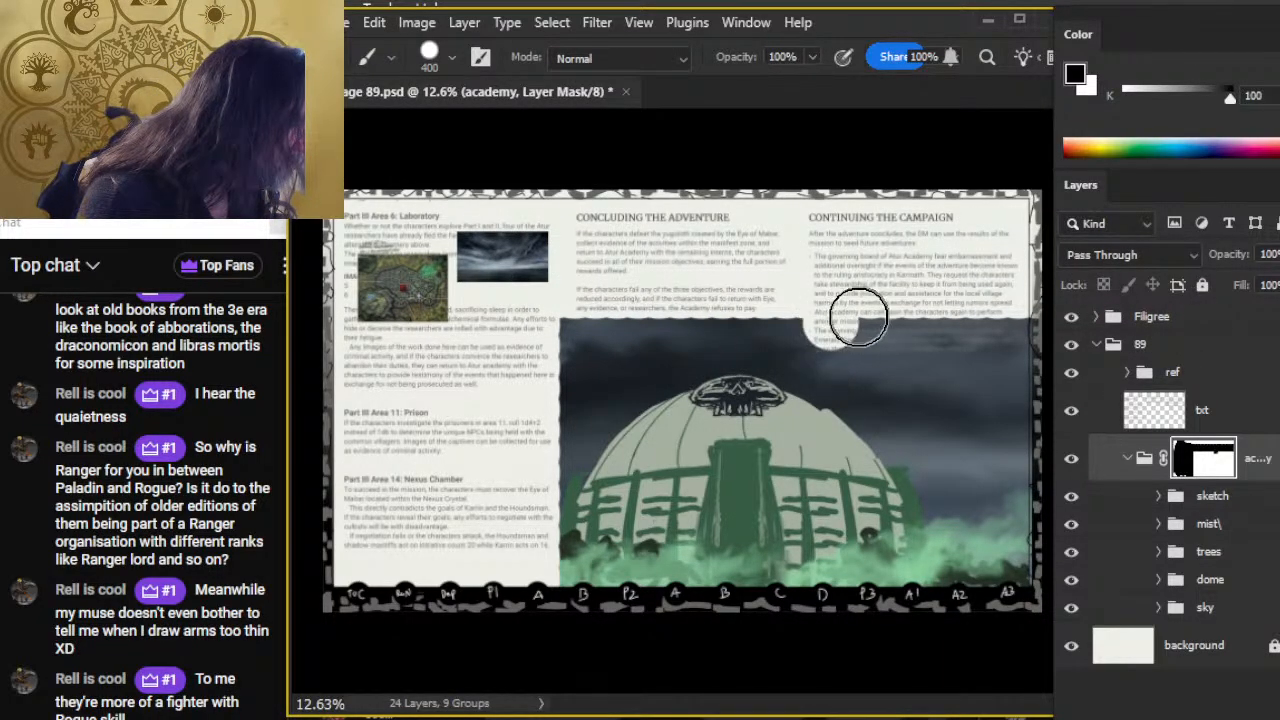
{"action": "left_click", "coordinate": [829, 330]}
{"action": "left_click", "coordinate": [1086, 322], "text": "shift"}
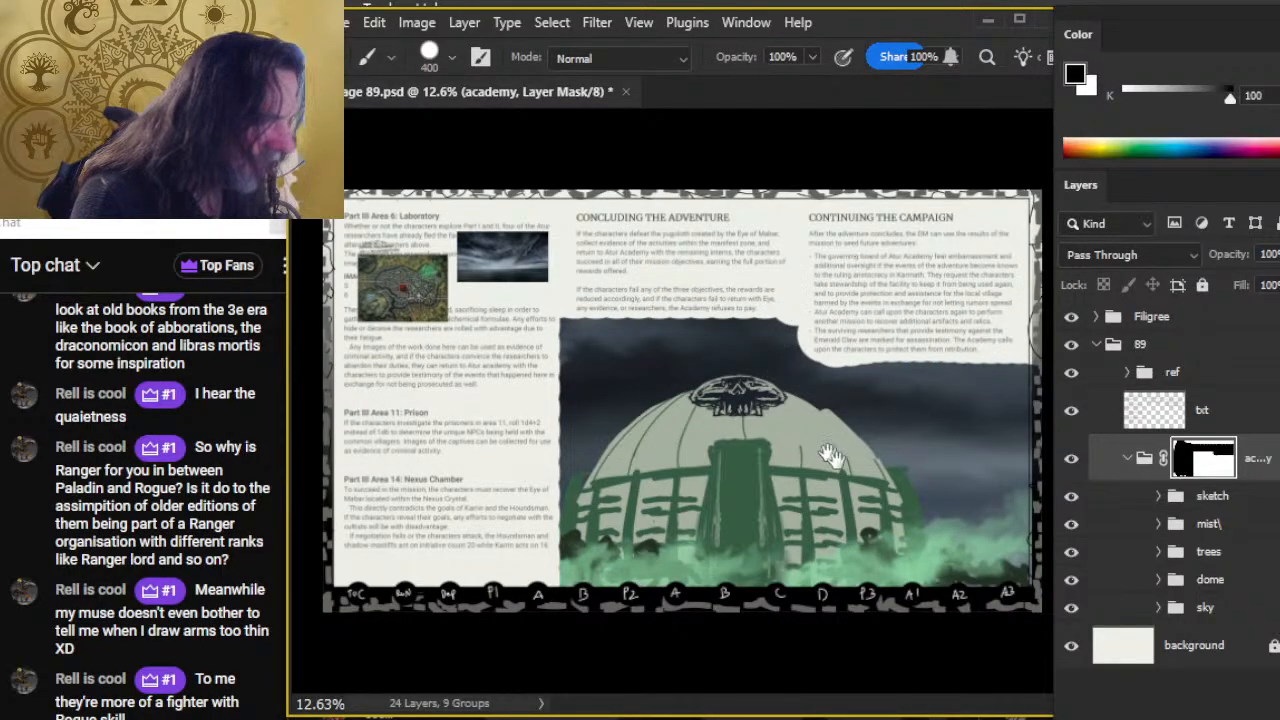
Select the trees and dome groups together and move them slightly to the right within the masked scene.
{"action": "left_click_drag", "start_coordinate": [872, 412], "coordinate": [838, 426]}
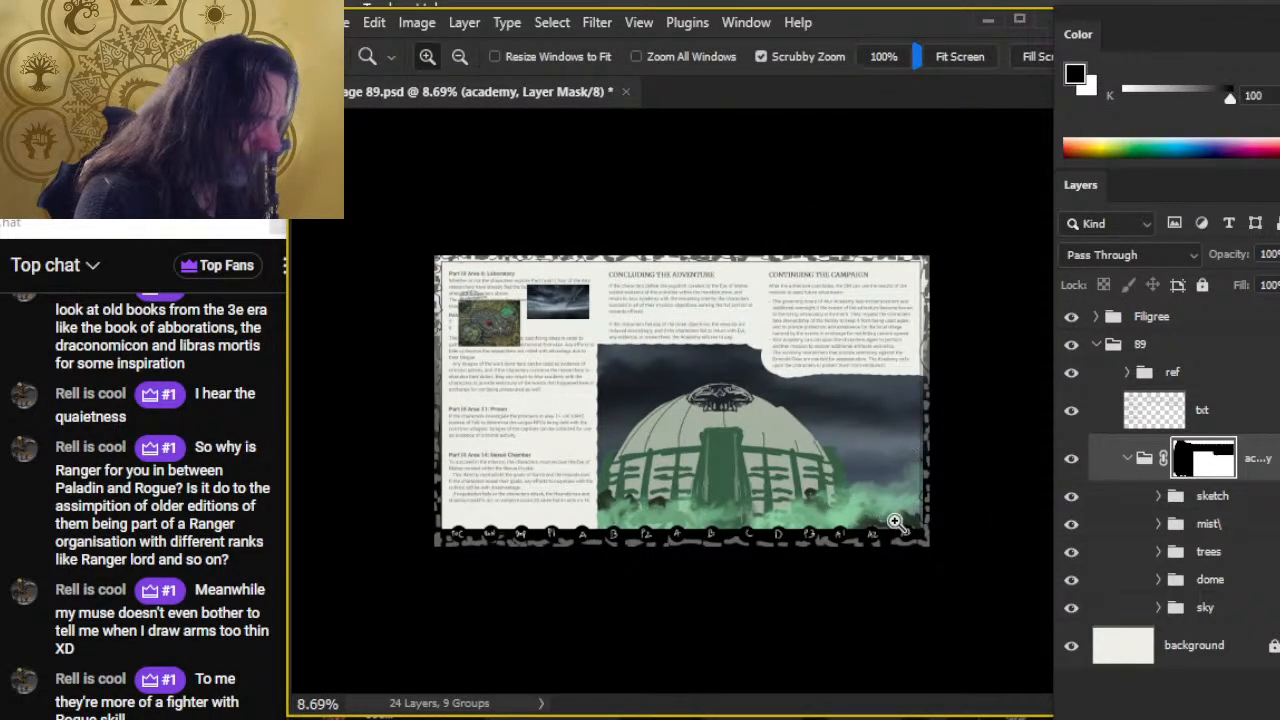
{"action": "left_click_drag", "start_coordinate": [864, 484], "coordinate": [878, 520]}
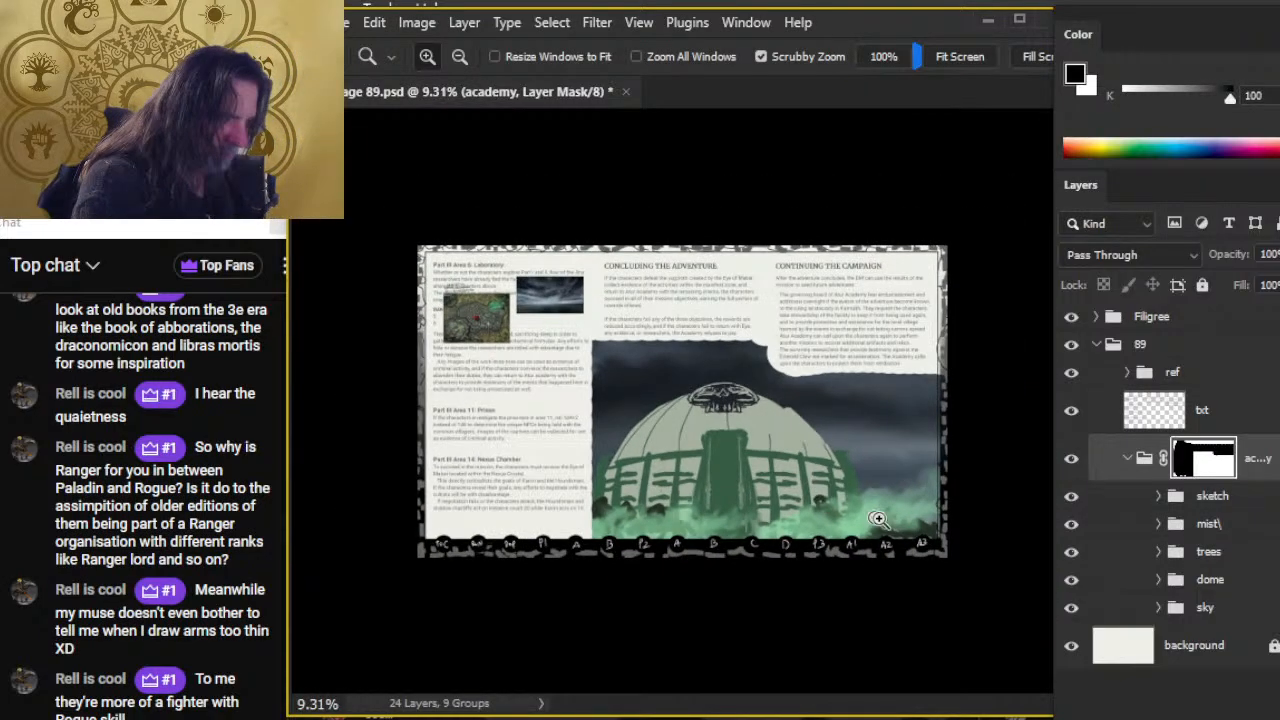
{"action": "left_click", "coordinate": [1249, 588]}
{"action": "left_click", "coordinate": [1248, 556], "text": "shift"}
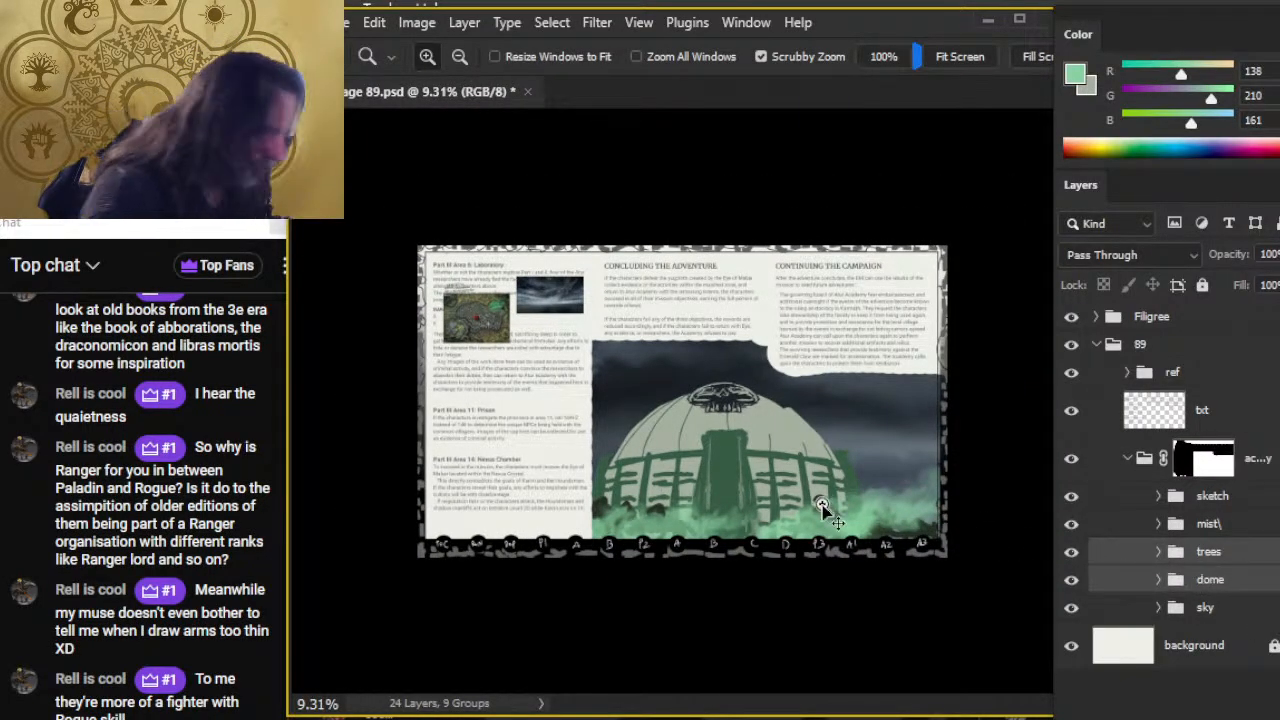
{"action": "key", "text": "v"}
{"action": "left_click_drag", "start_coordinate": [826, 514], "coordinate": [838, 516]}
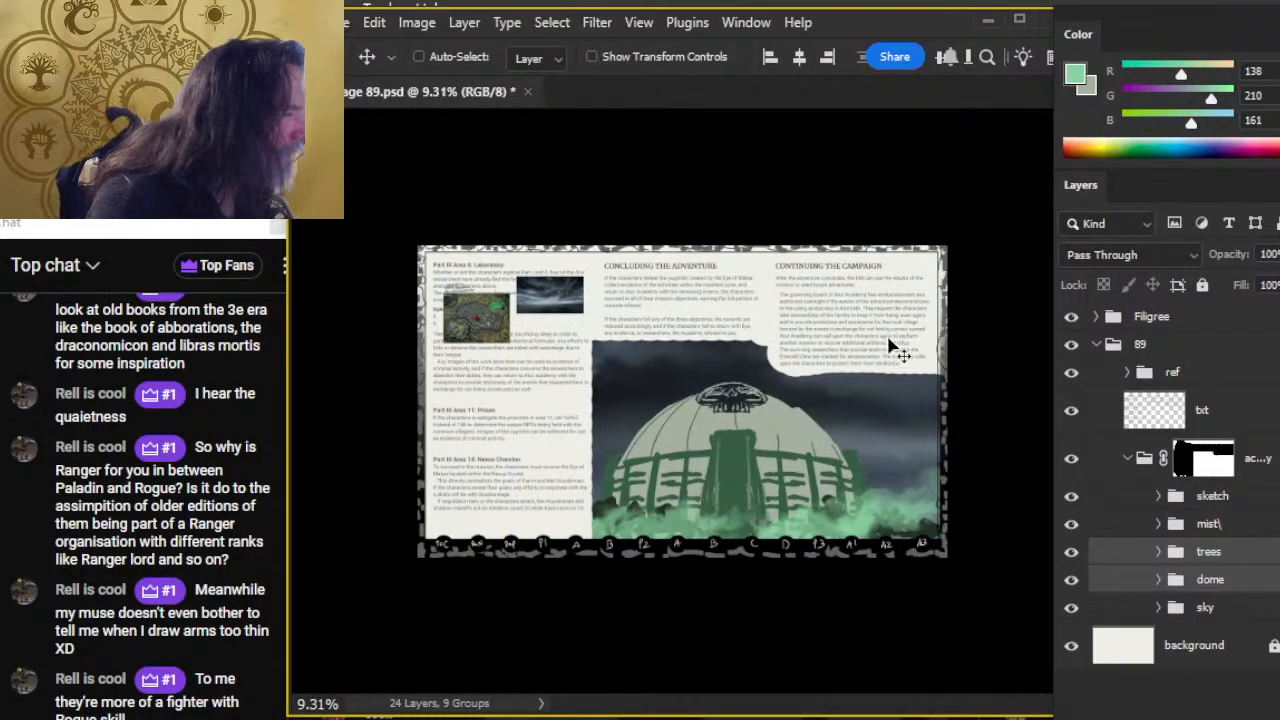
Check the text against the masked artwork's edge and save the page 89 document.
{"action": "key", "text": "z"}
{"action": "left_click", "coordinate": [851, 325]}
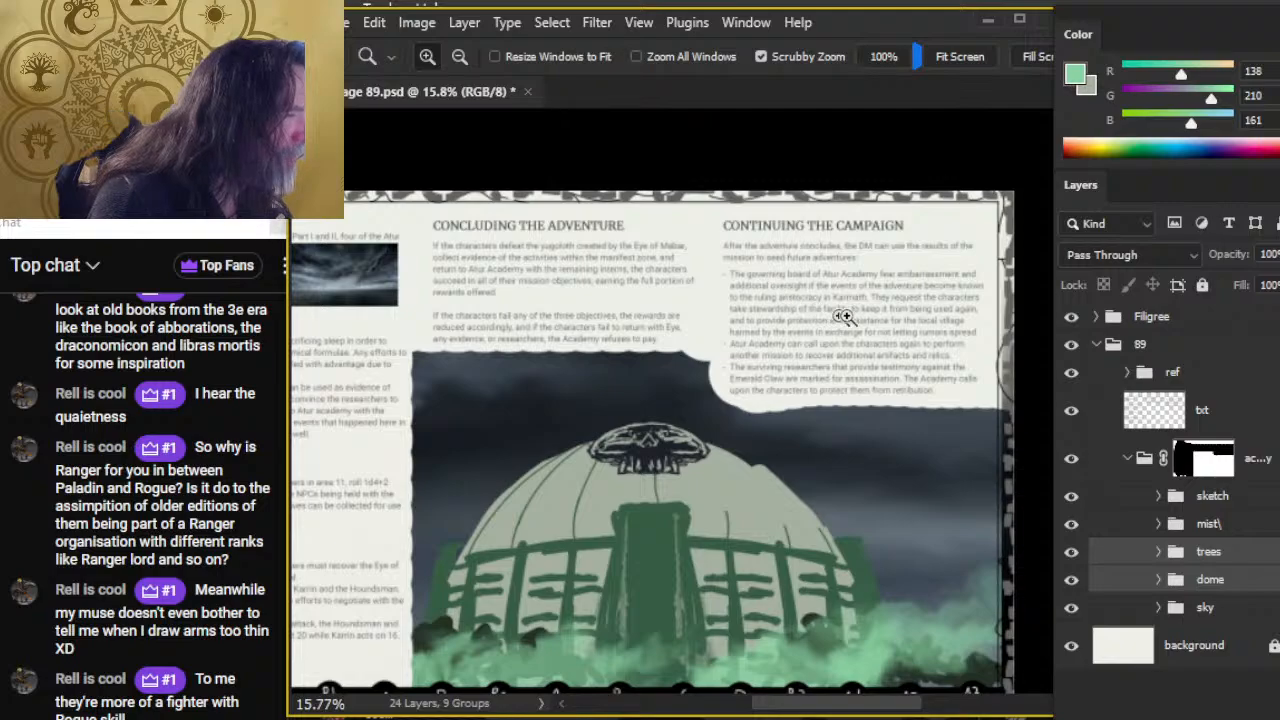
{"action": "left_click_drag", "start_coordinate": [815, 304], "coordinate": [784, 344]}
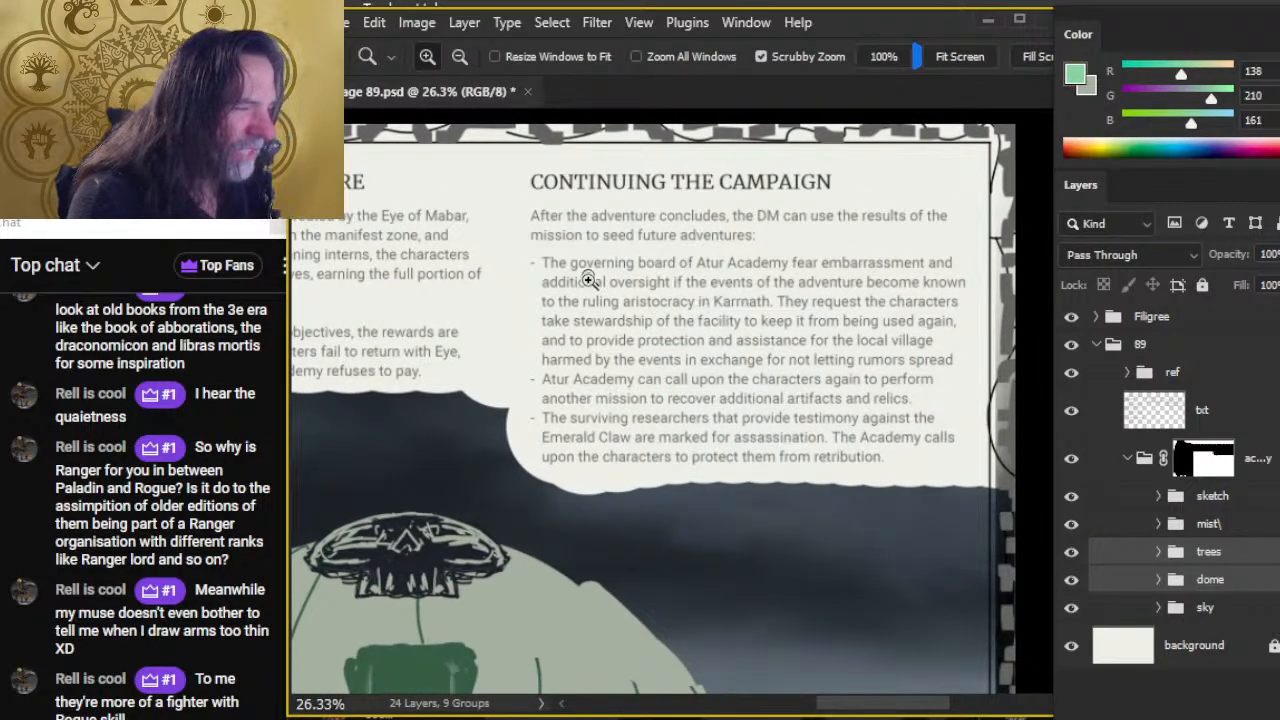
{"action": "left_click", "coordinate": [686, 449], "text": "alt"}
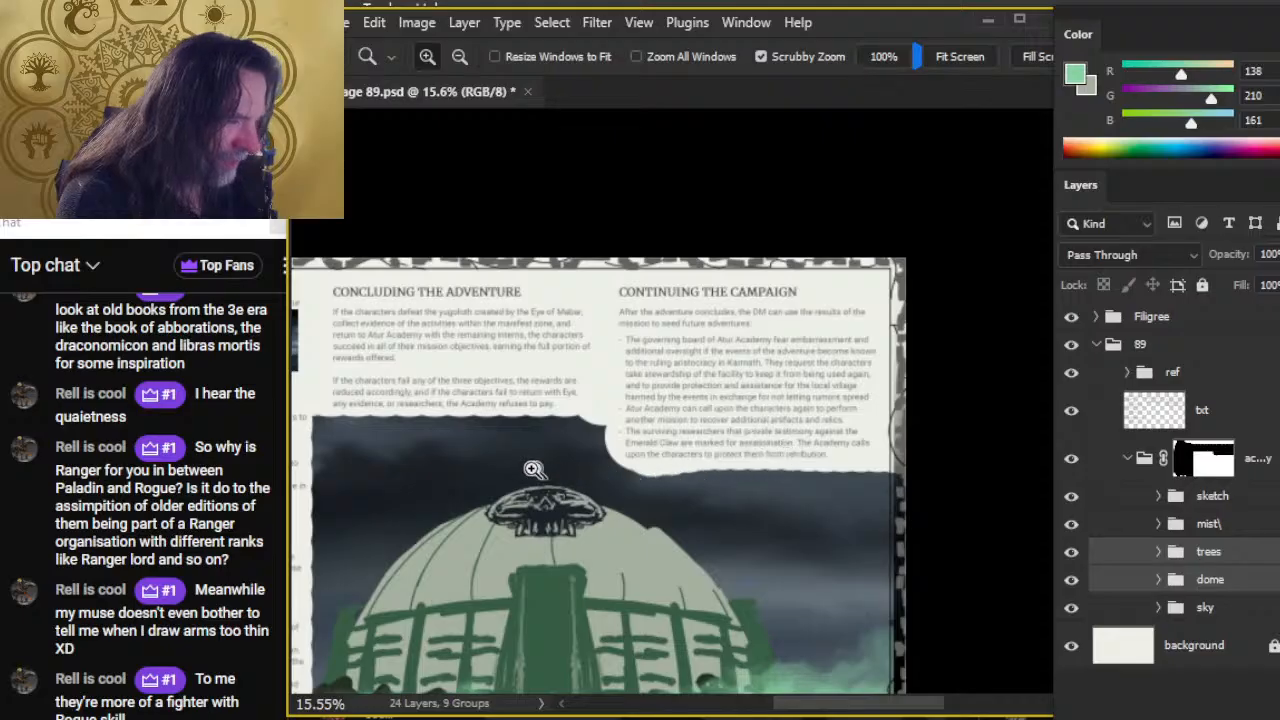
{"action": "left_click", "coordinate": [826, 472], "text": "alt"}
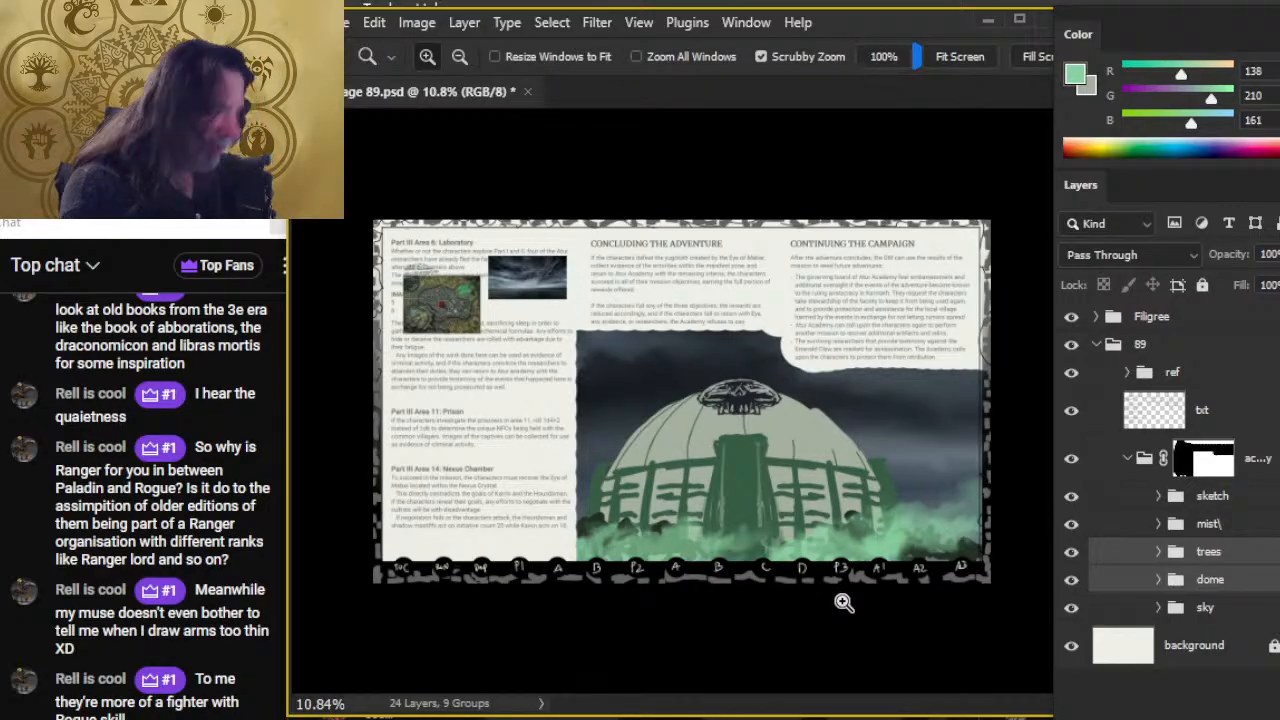
{"action": "key", "text": "ctrl+s"}
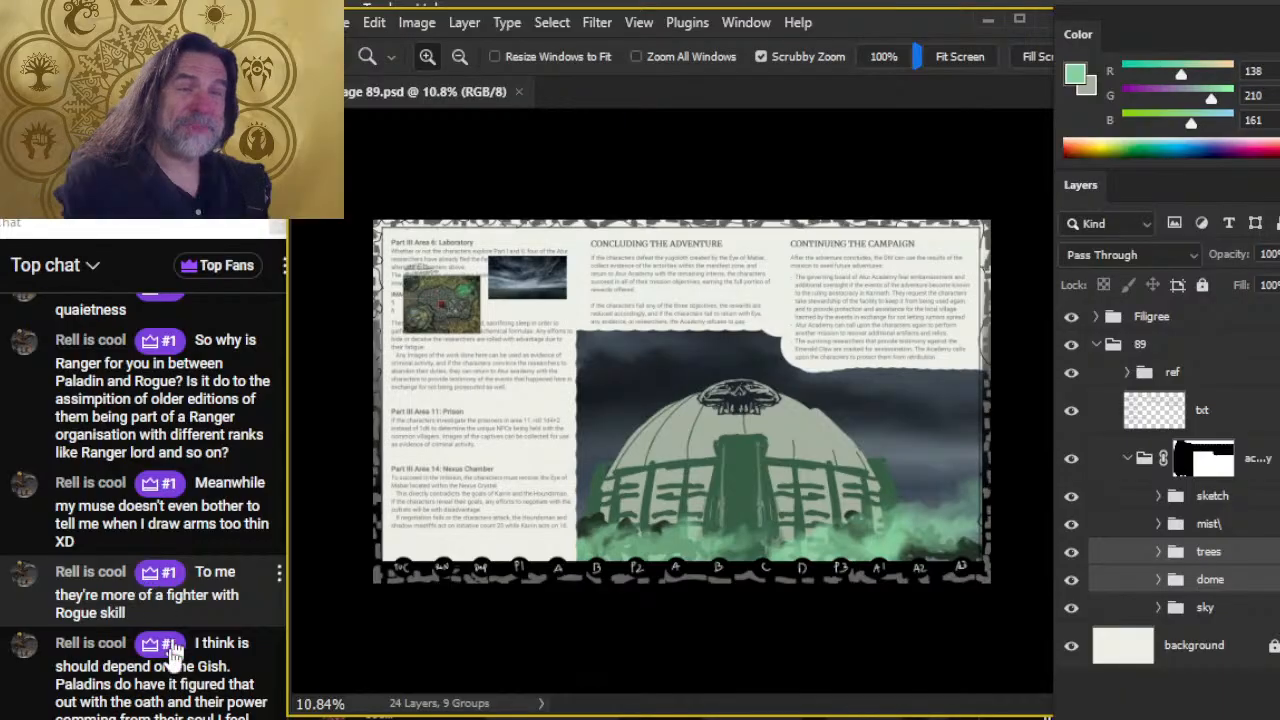
Switch to the Chrome window showing the Eberron Art Stream page.
{"action": "key", "text": "alt+Tab"}
{"action": "key", "text": "alt+Tab"}
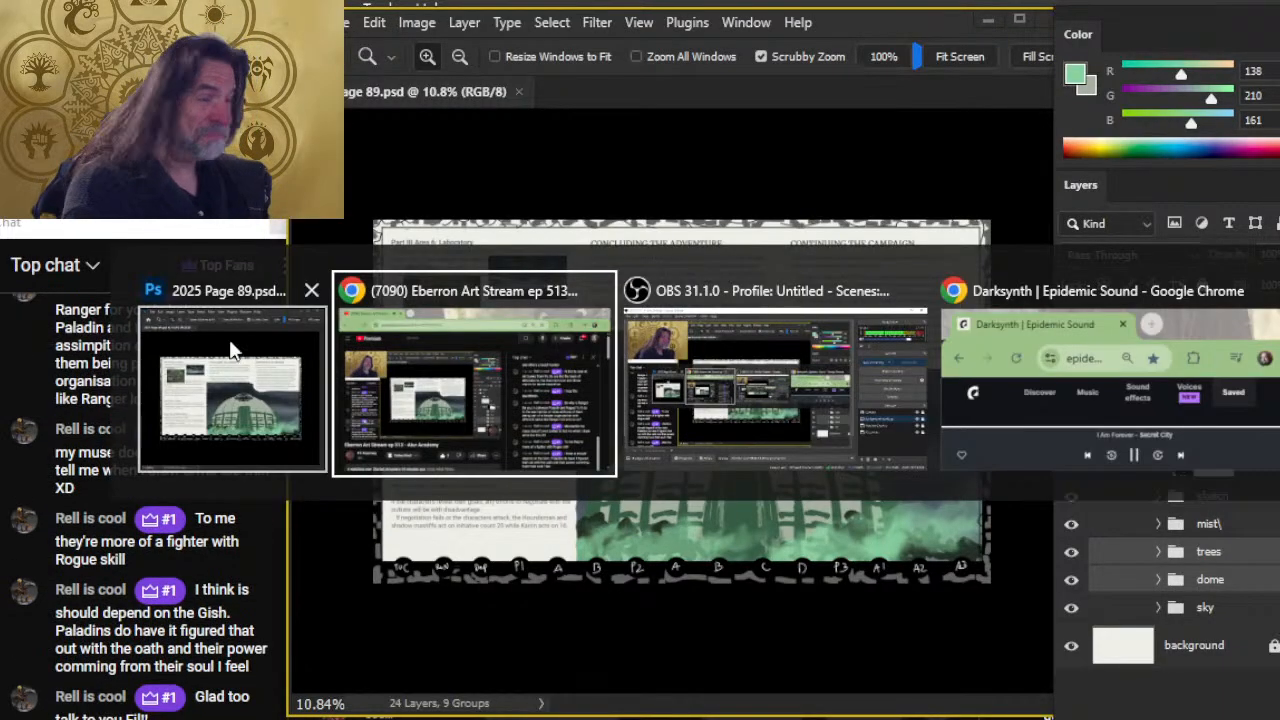